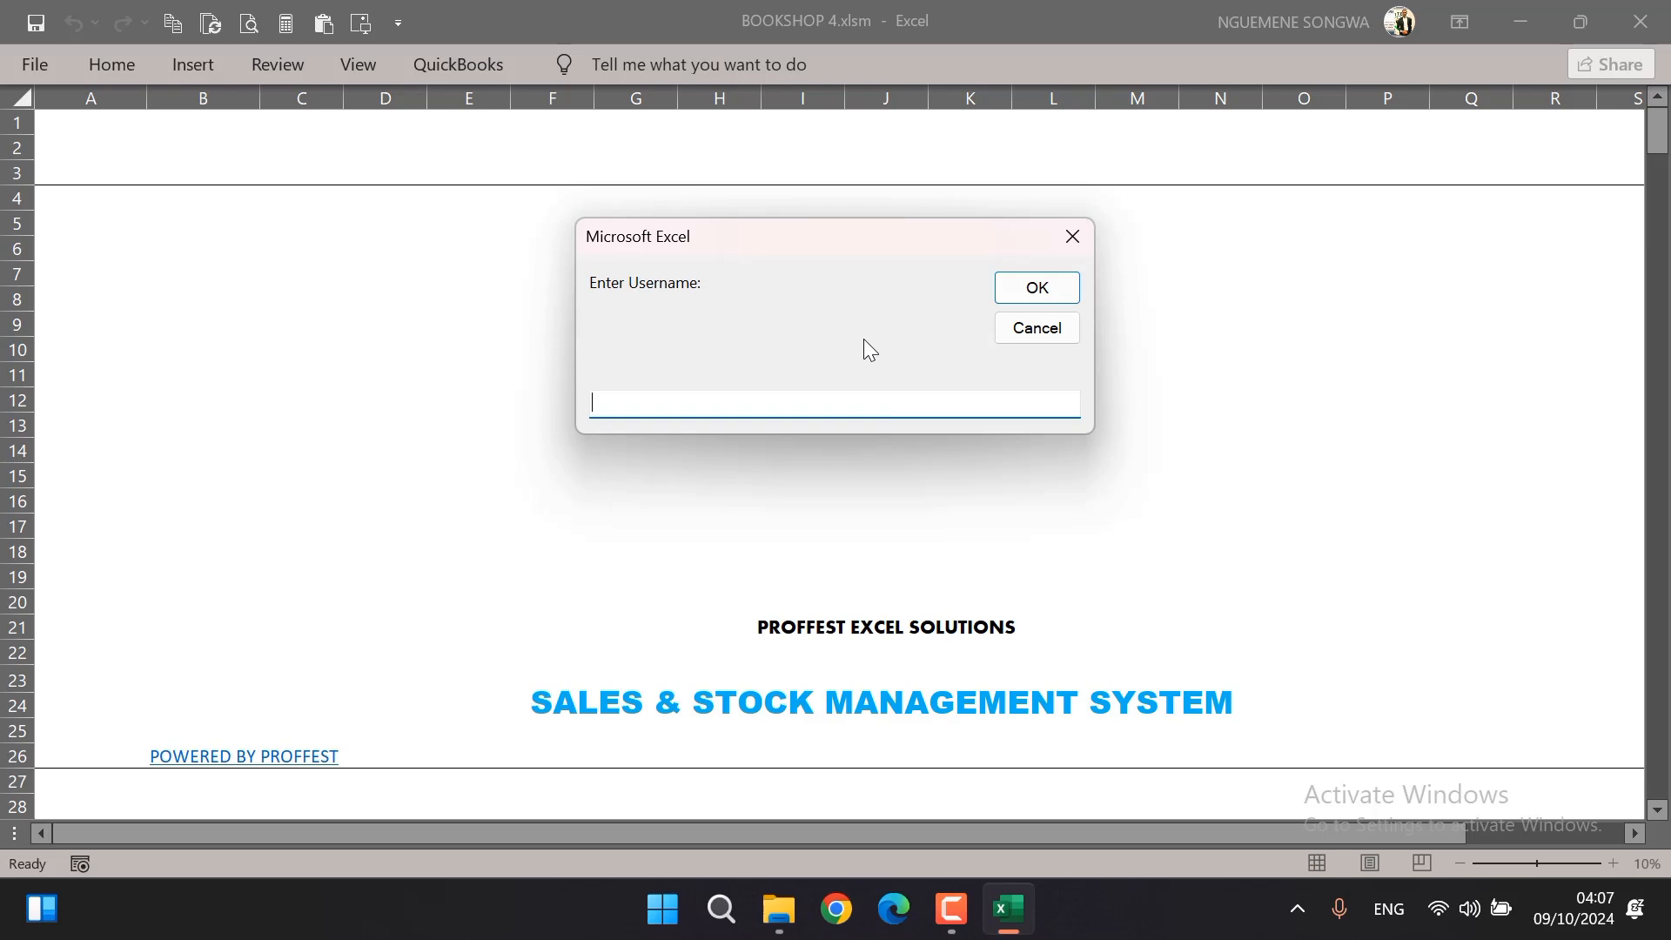
Sign in to the workbook with the username Admin and the account password, and dismiss the welcome message
type("A")
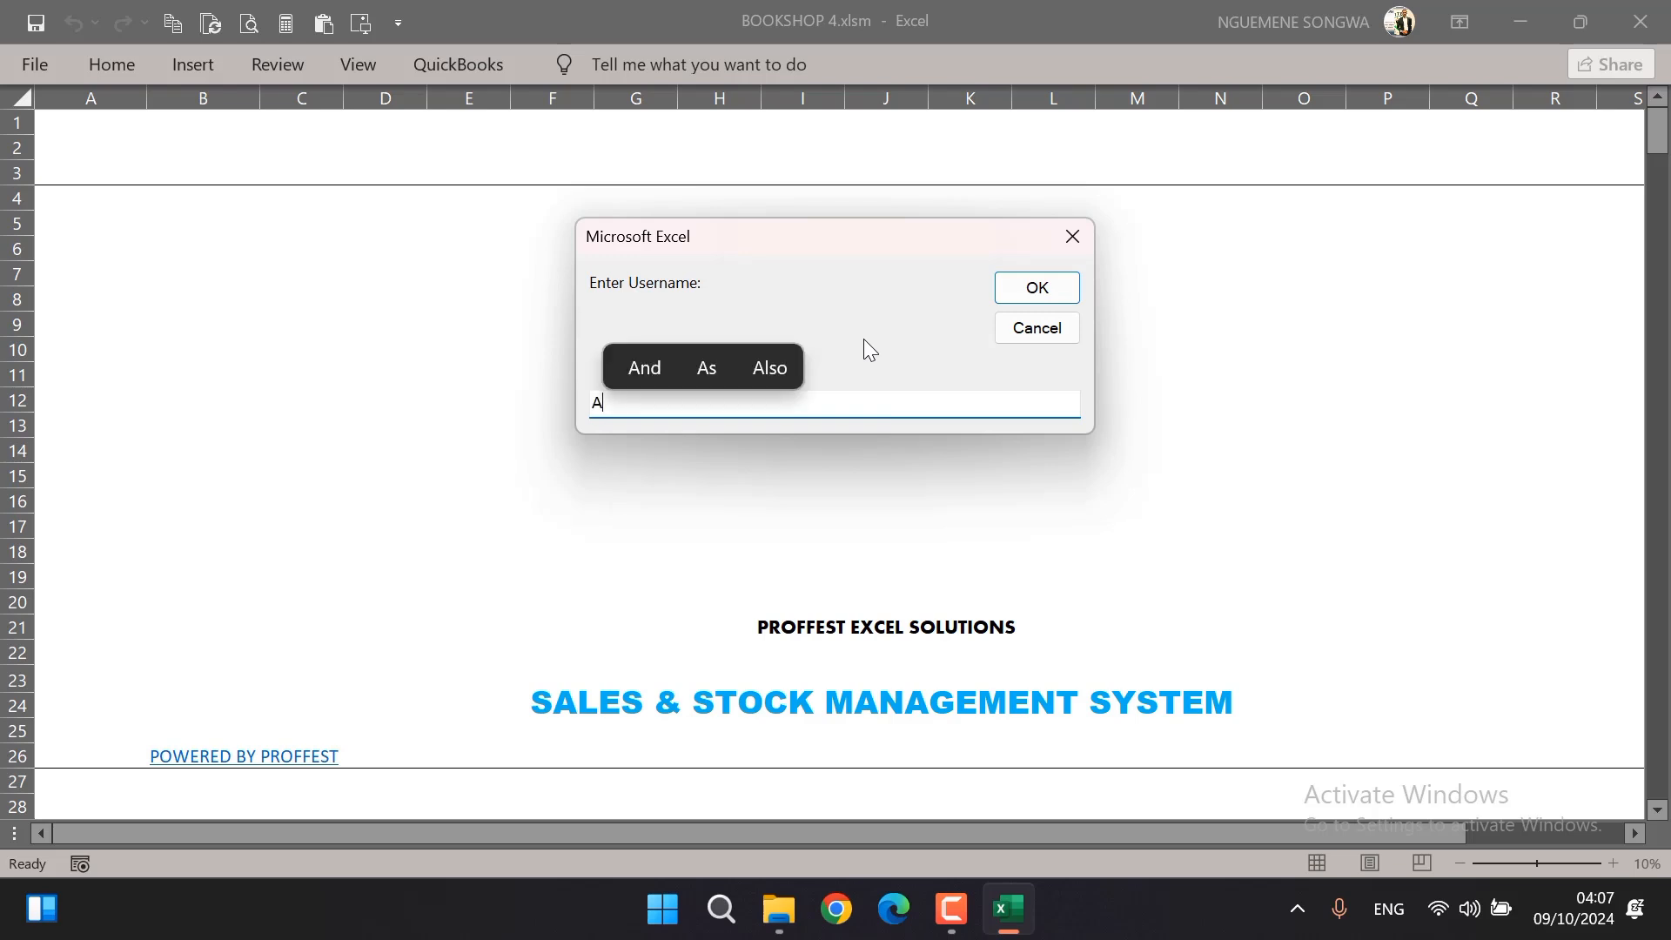
type("dmin")
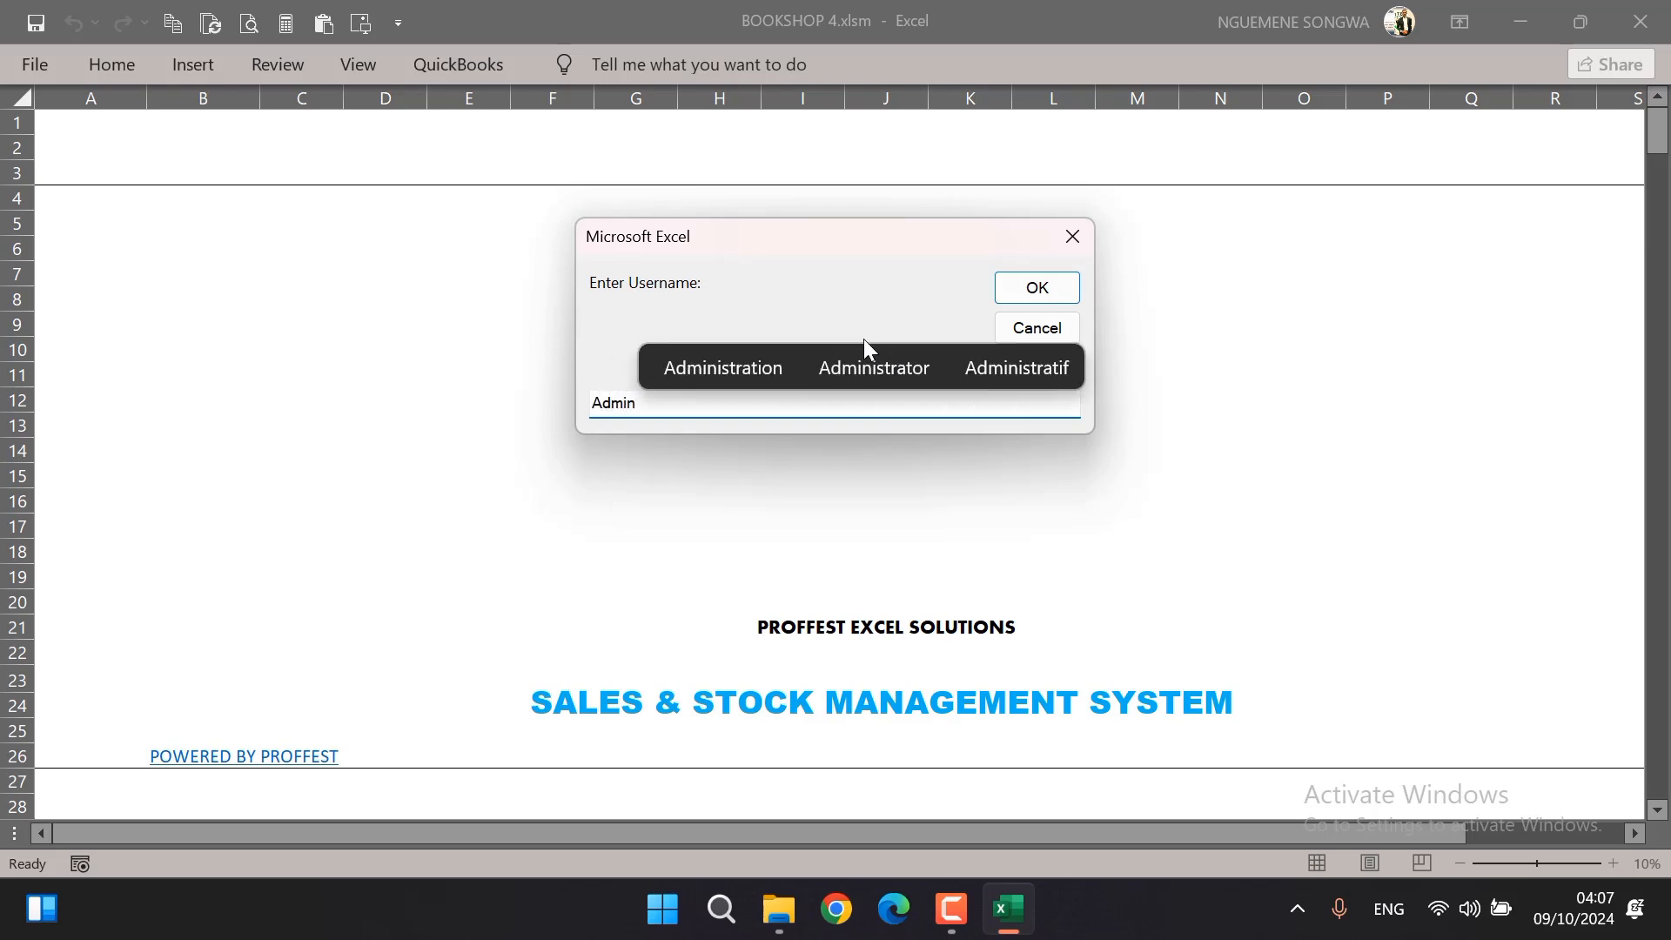
key("Return")
type("Admin")
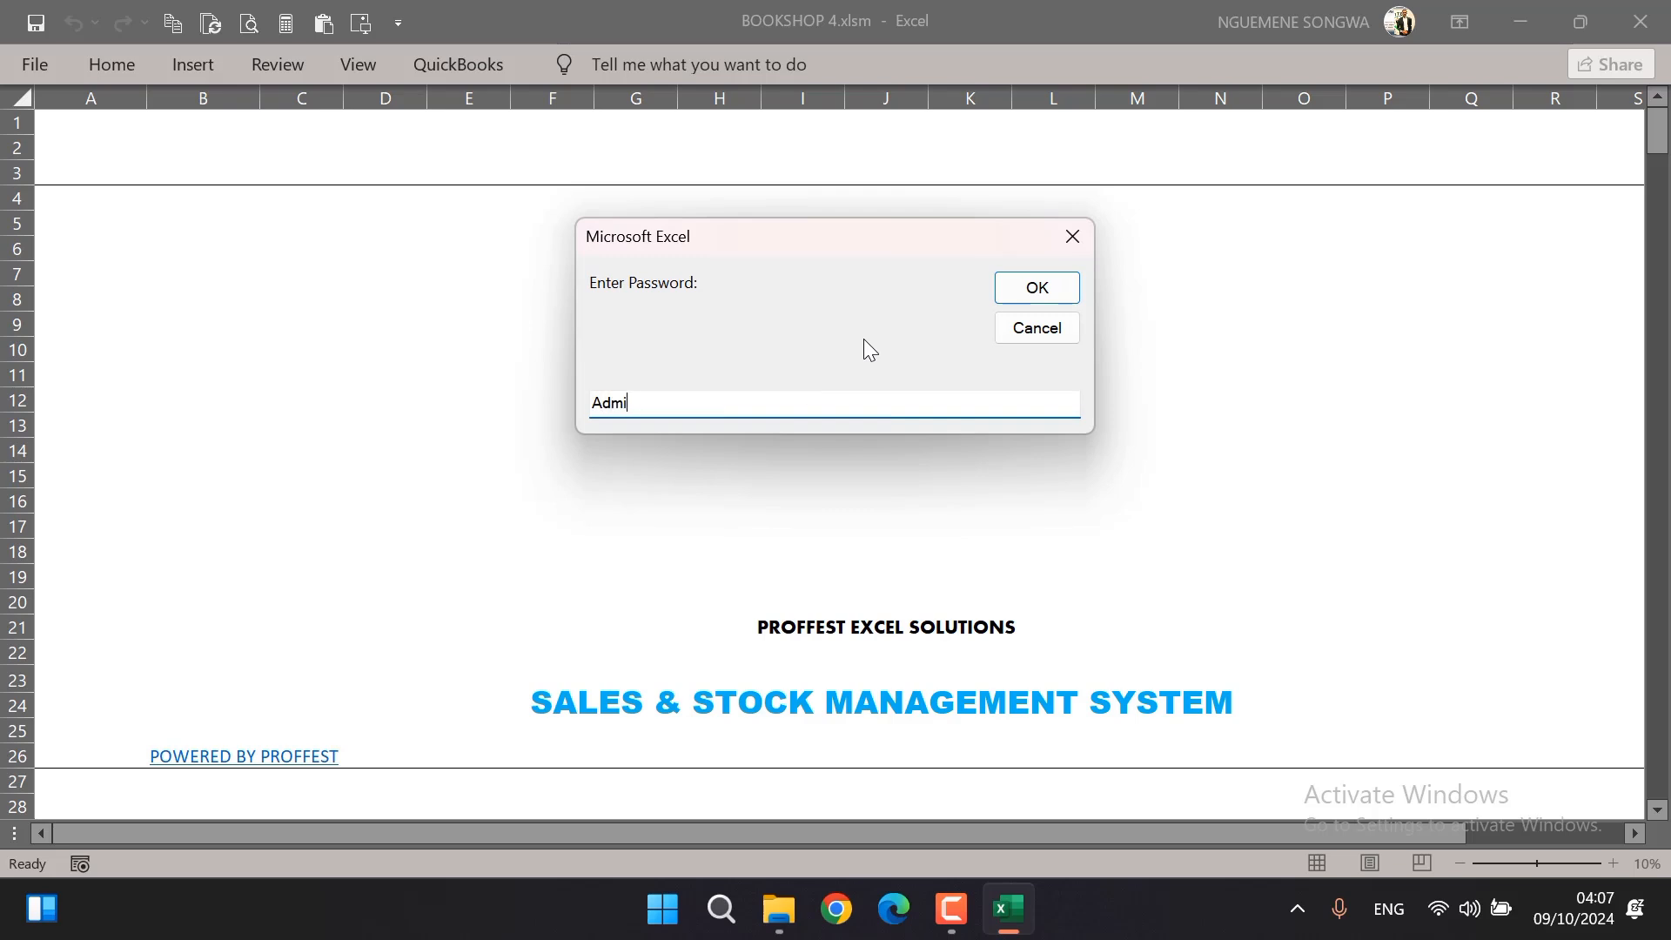
key("Return")
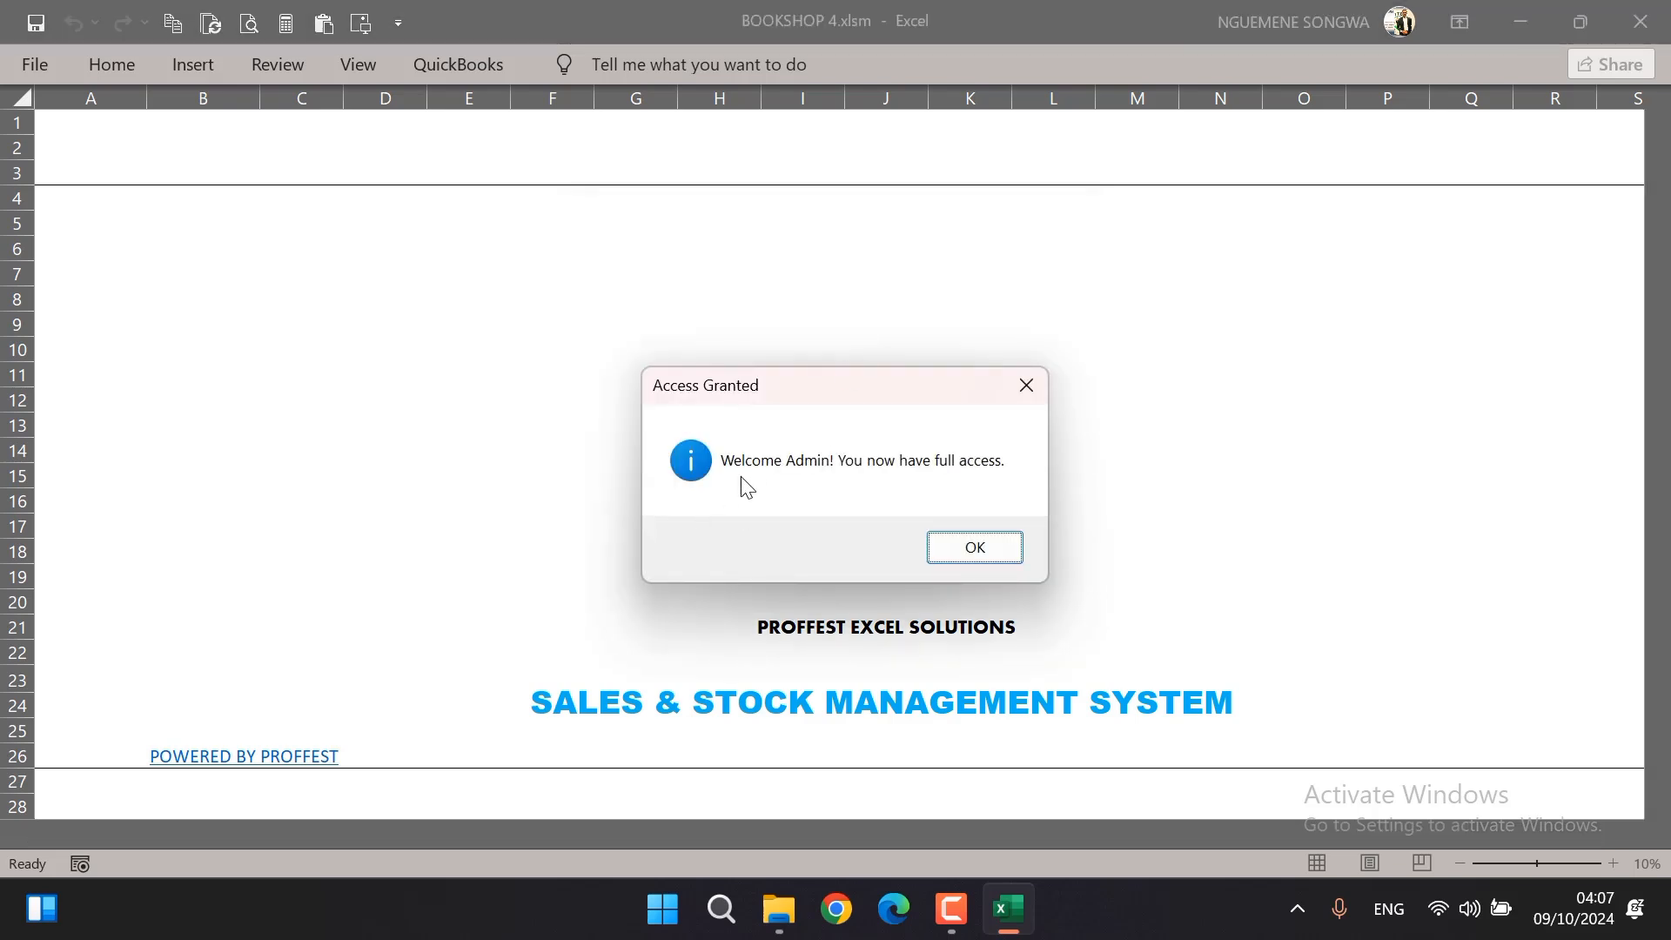
left_click(1002, 556)
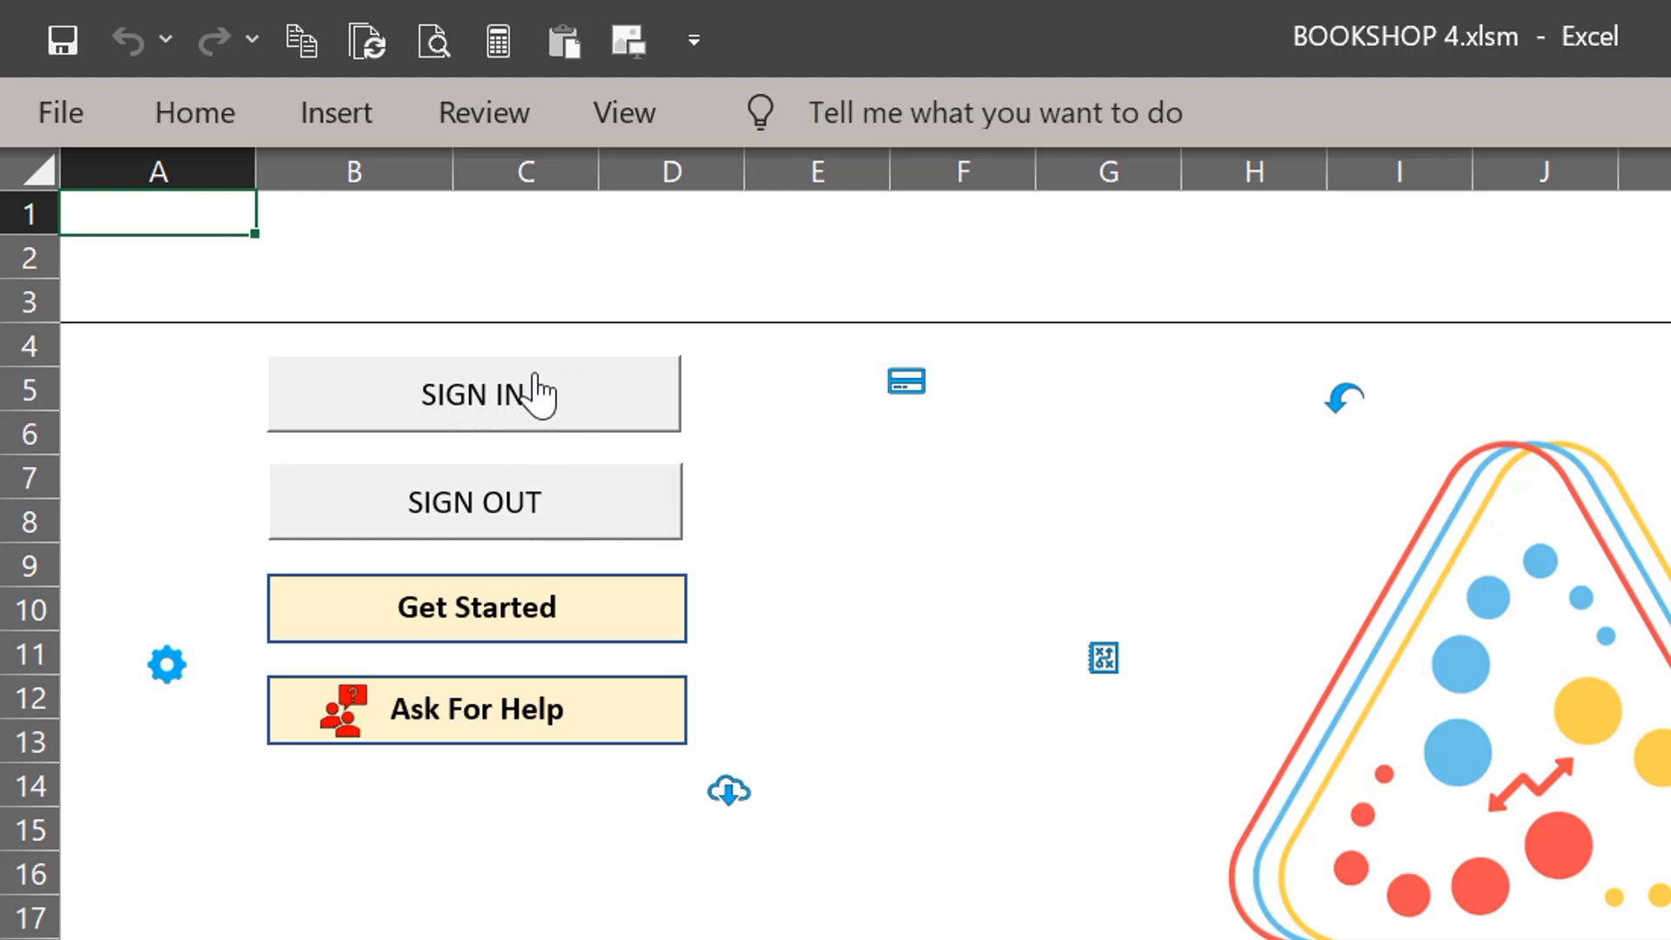
Open the dashboard through Get Started and set its month to JANUARY
left_click(513, 633)
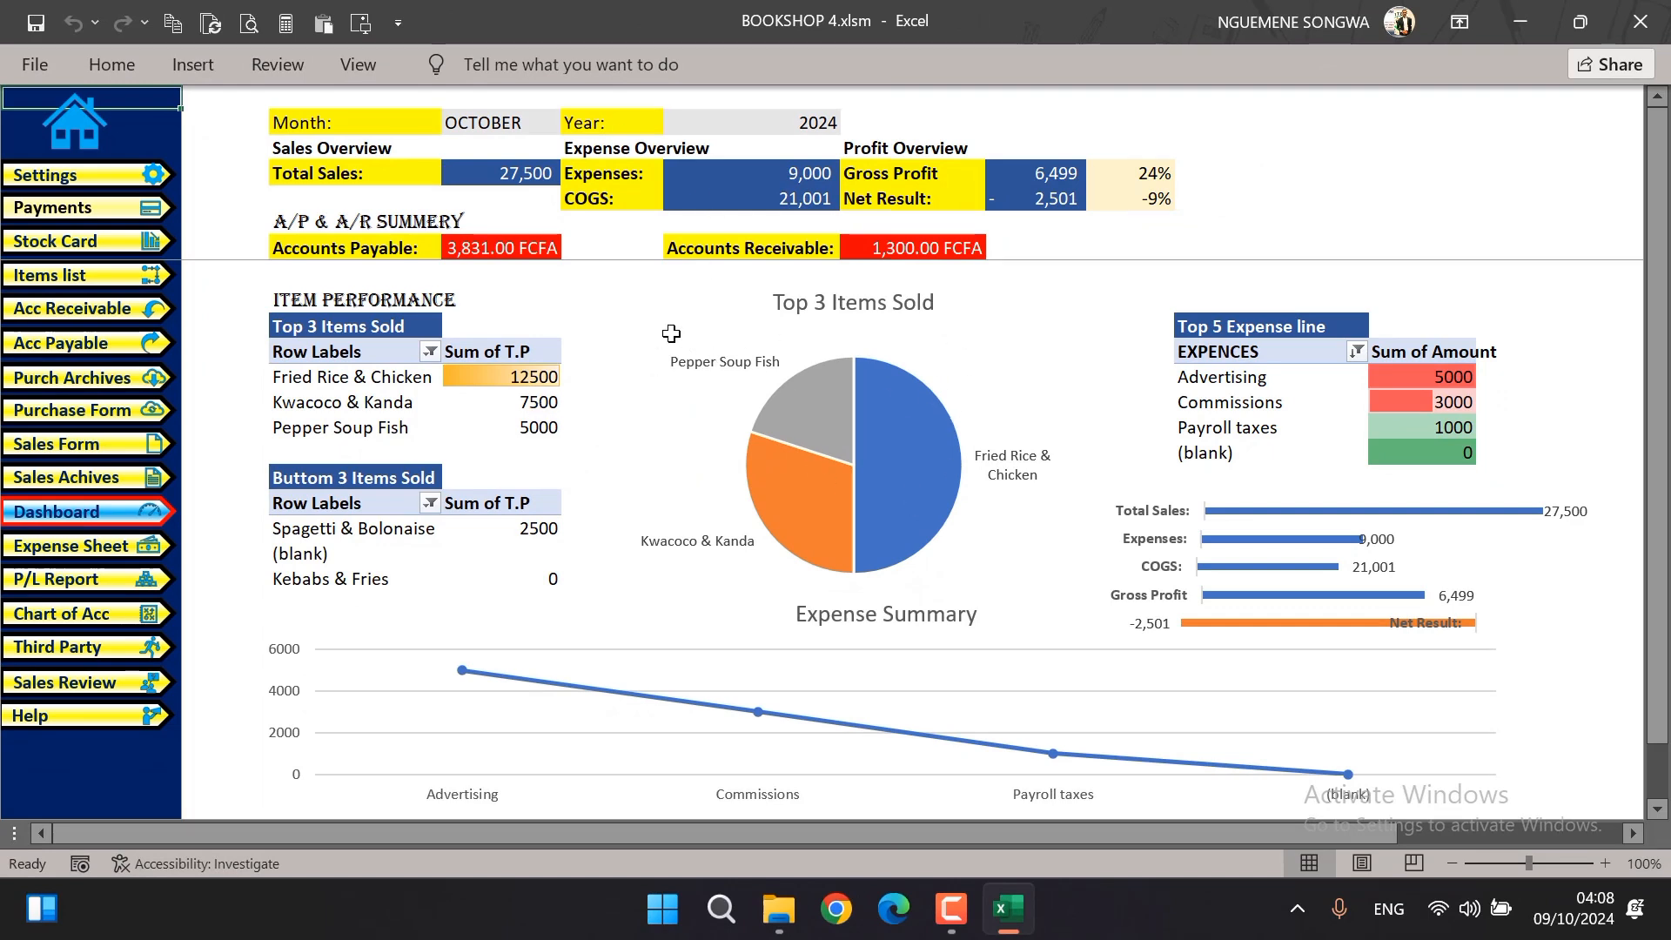
left_click(528, 122)
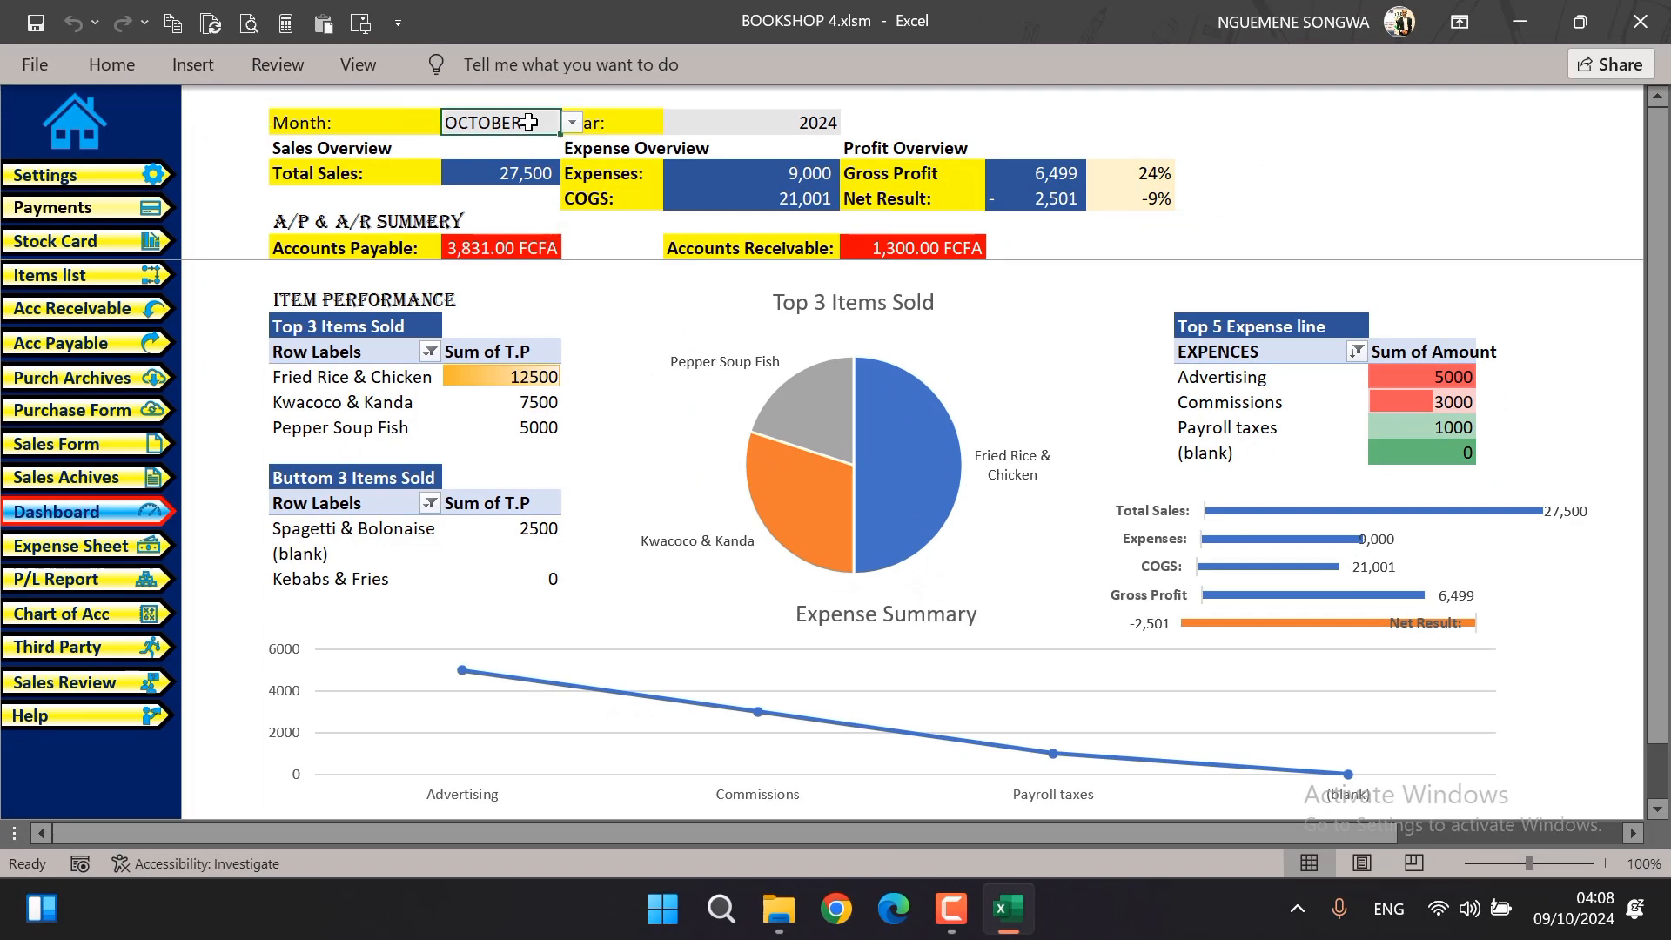
left_click(573, 125)
scroll(578, 234, "up", 2)
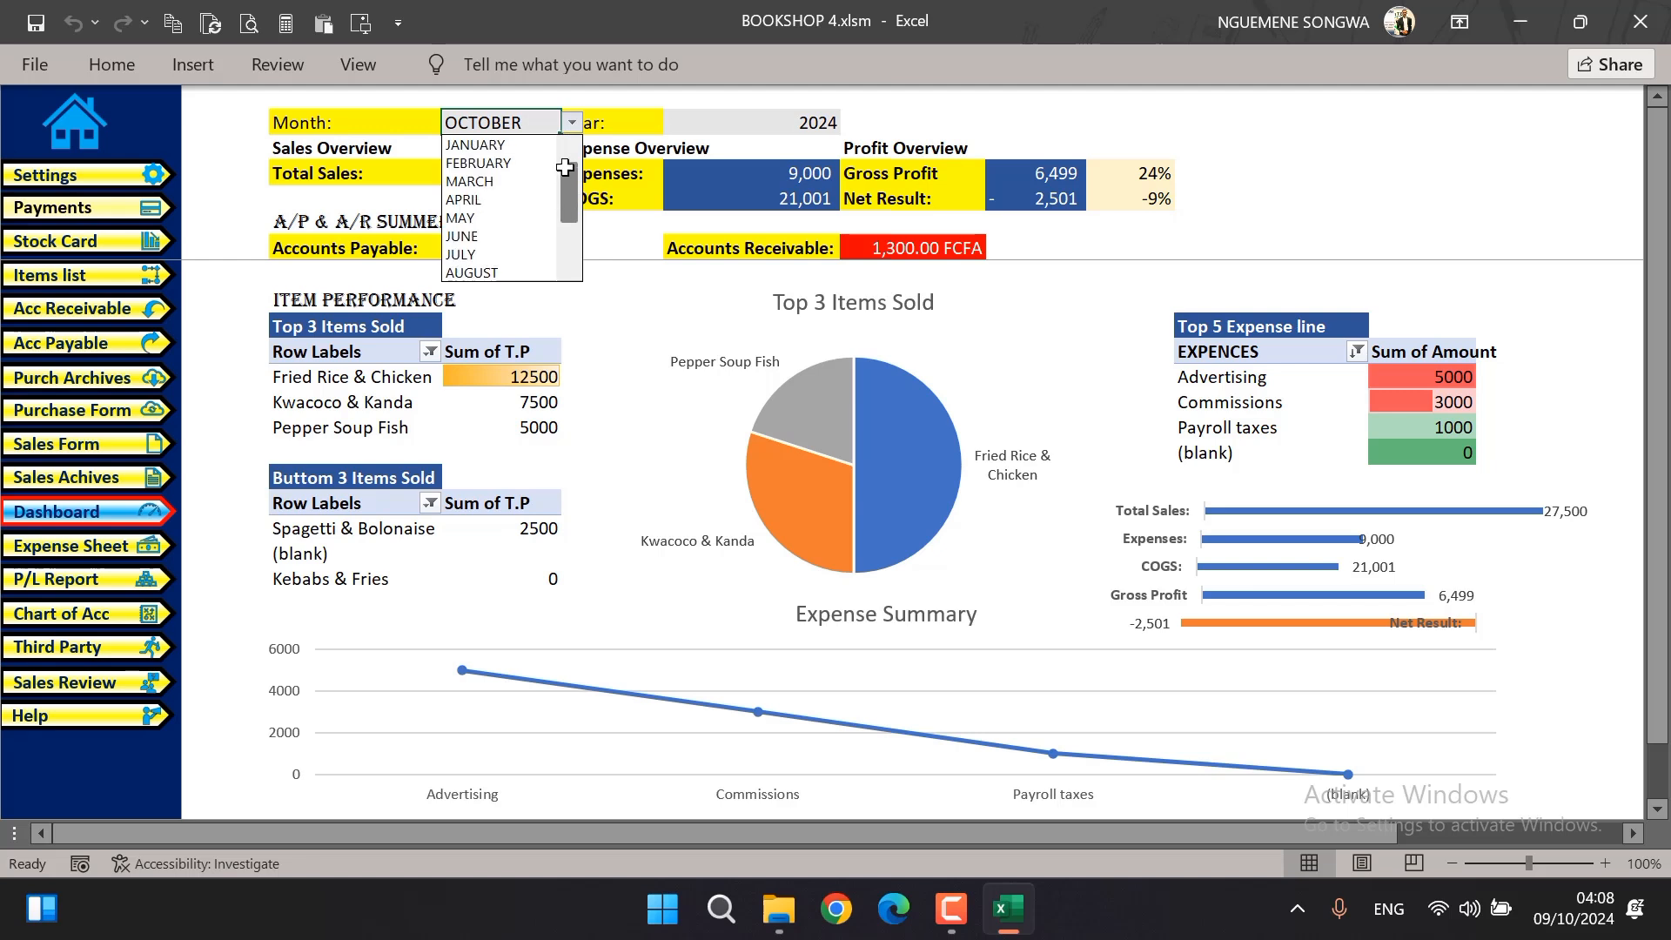
left_click(517, 153)
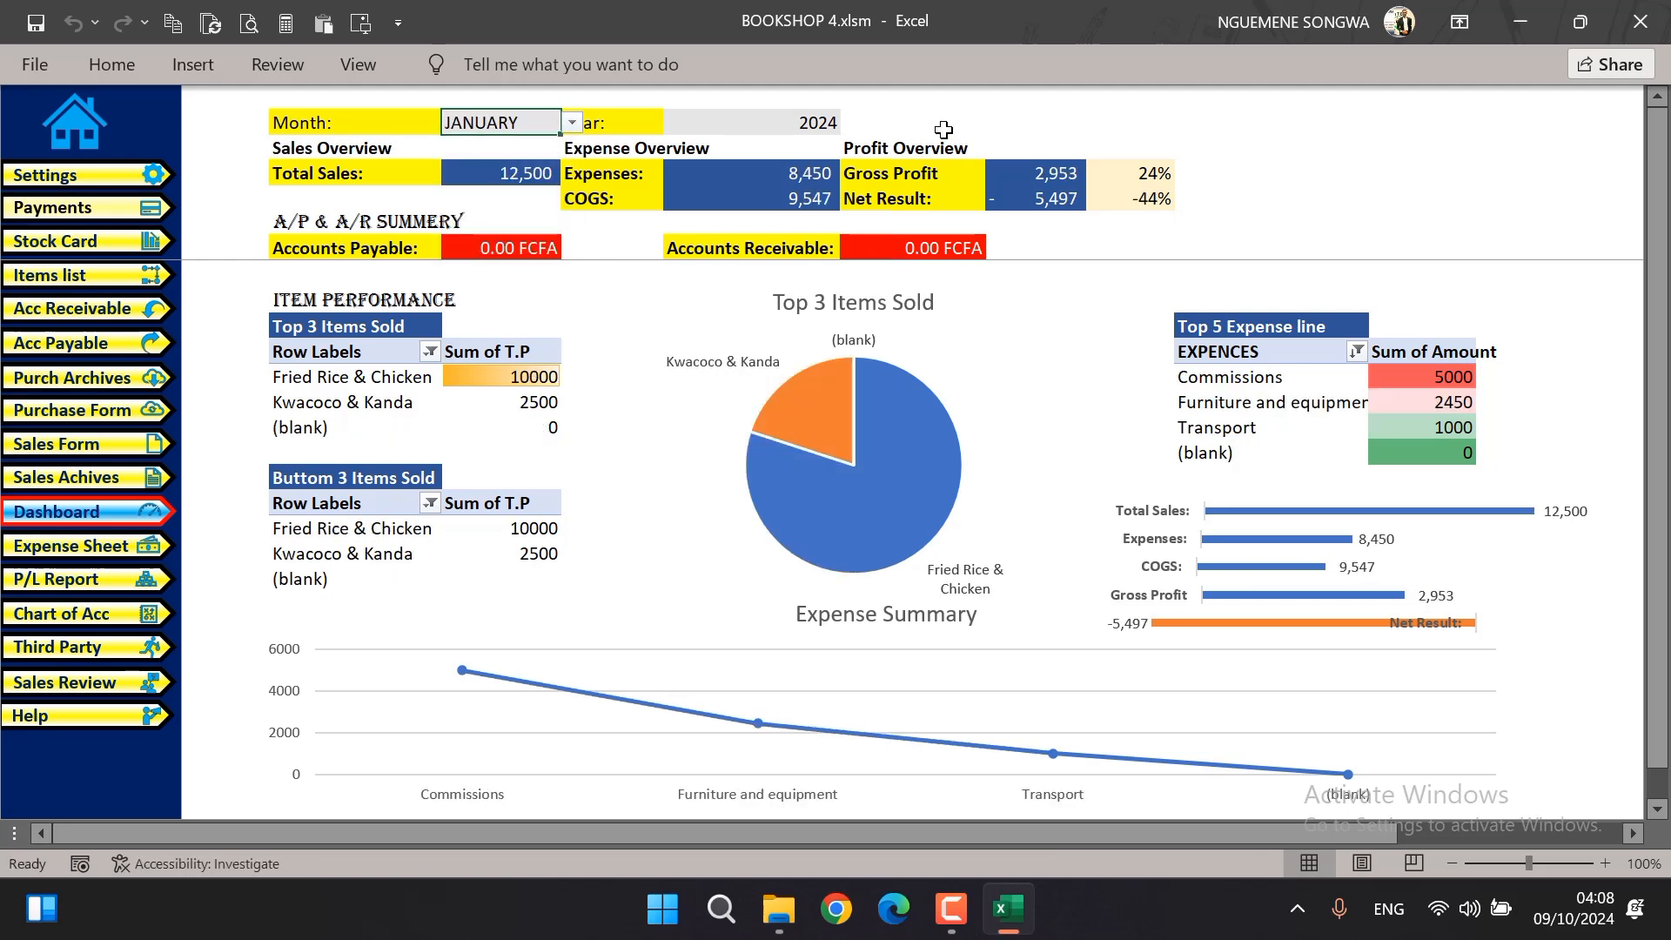
left_click(797, 123)
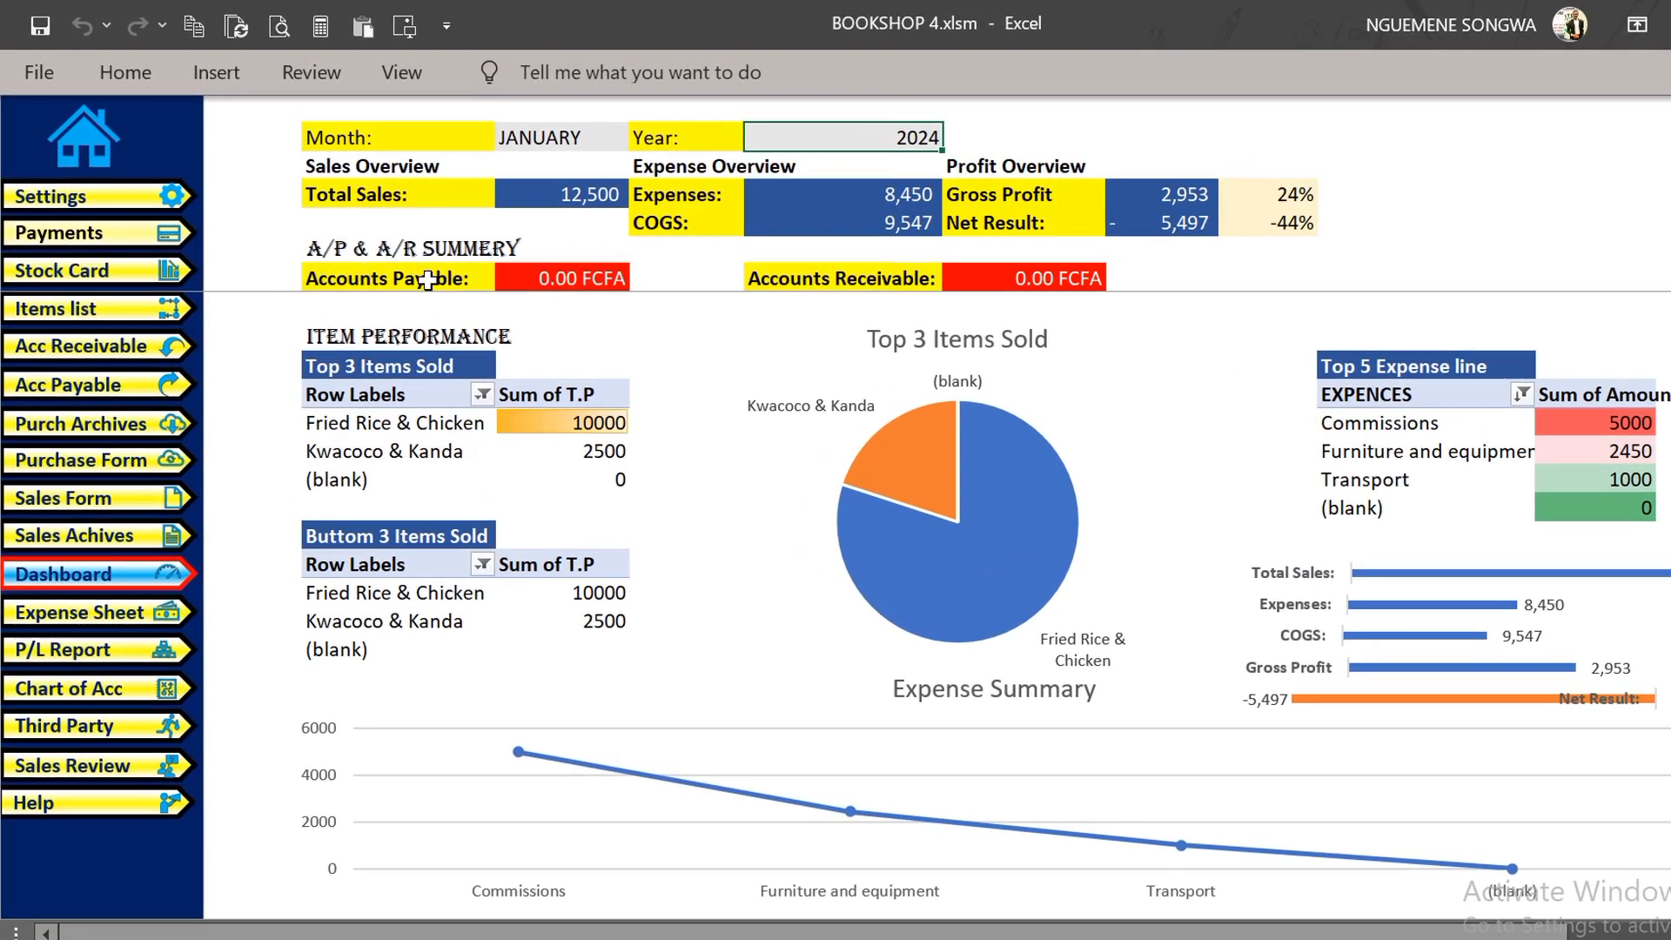
Set the dashboard month to OCTOBER
left_click(613, 141)
left_click(643, 141)
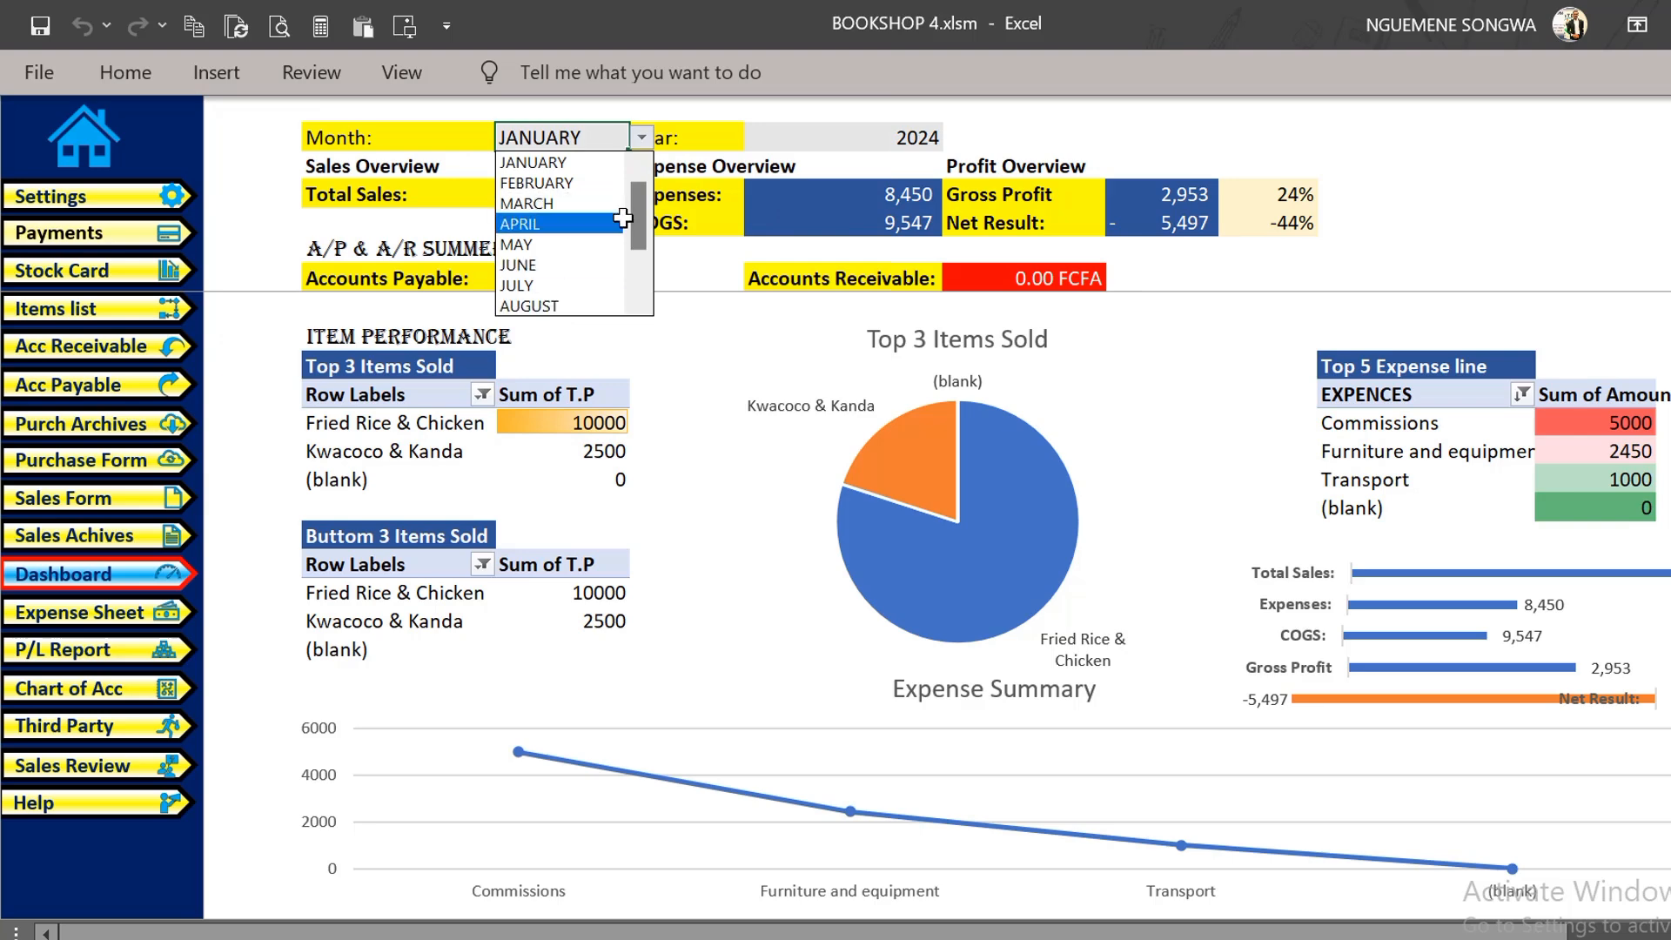
left_click_drag(630, 205, 627, 271)
left_click(583, 265)
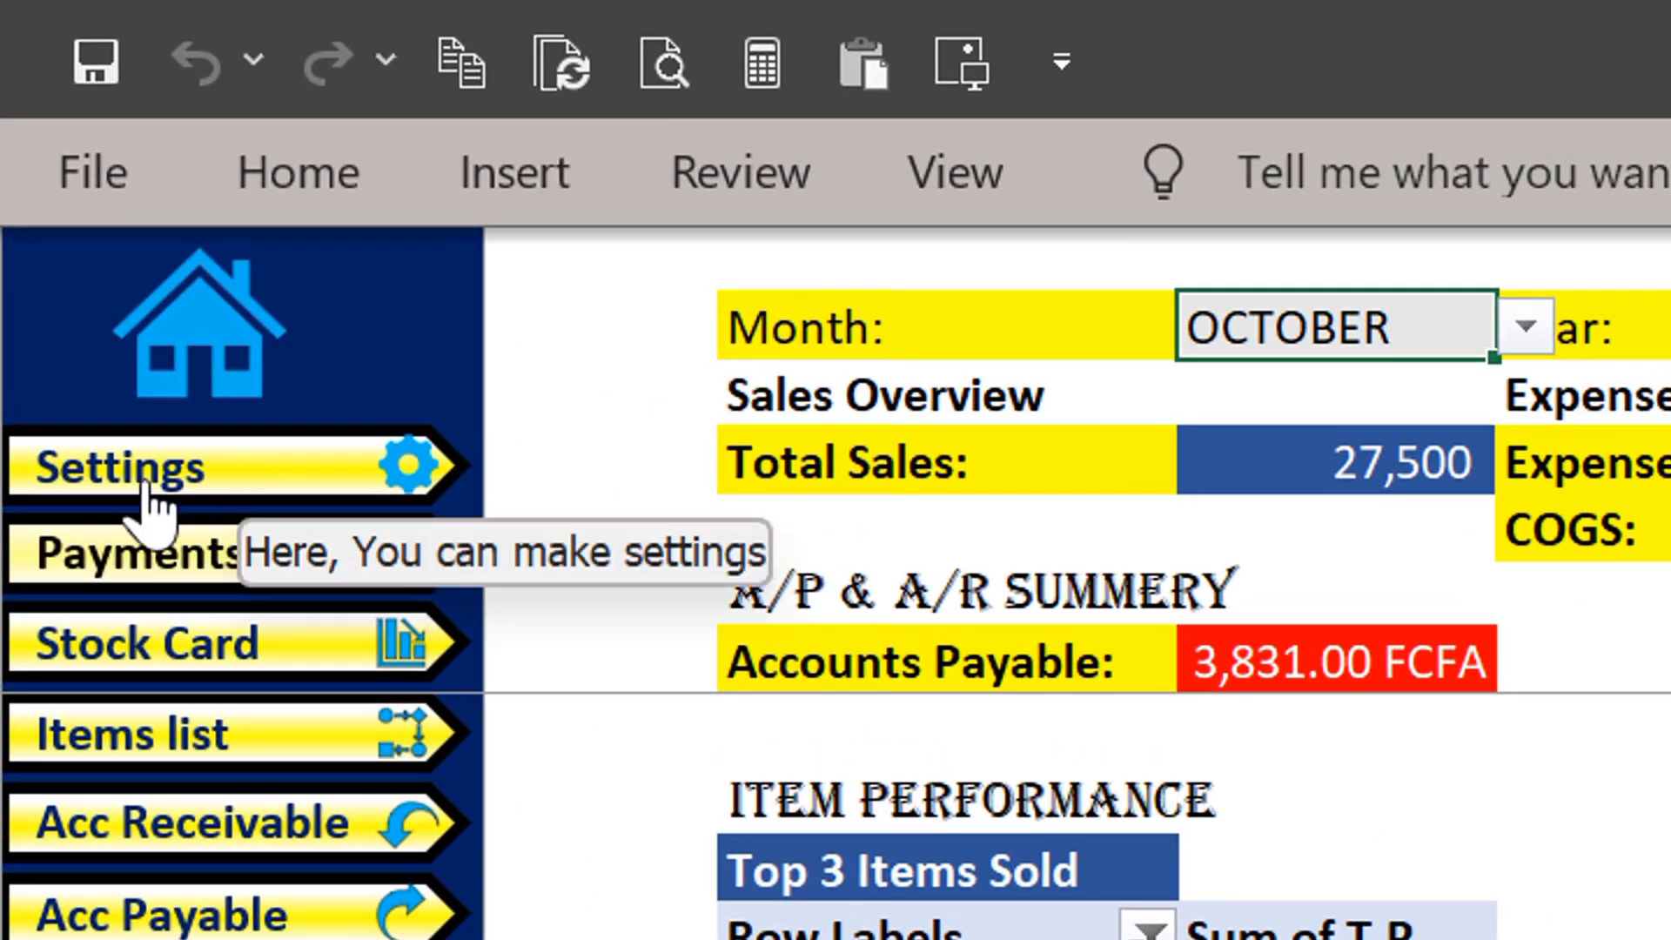
Open the settings page and examine the transaction numbers, the sales location and the business info fields
left_click(35, 204)
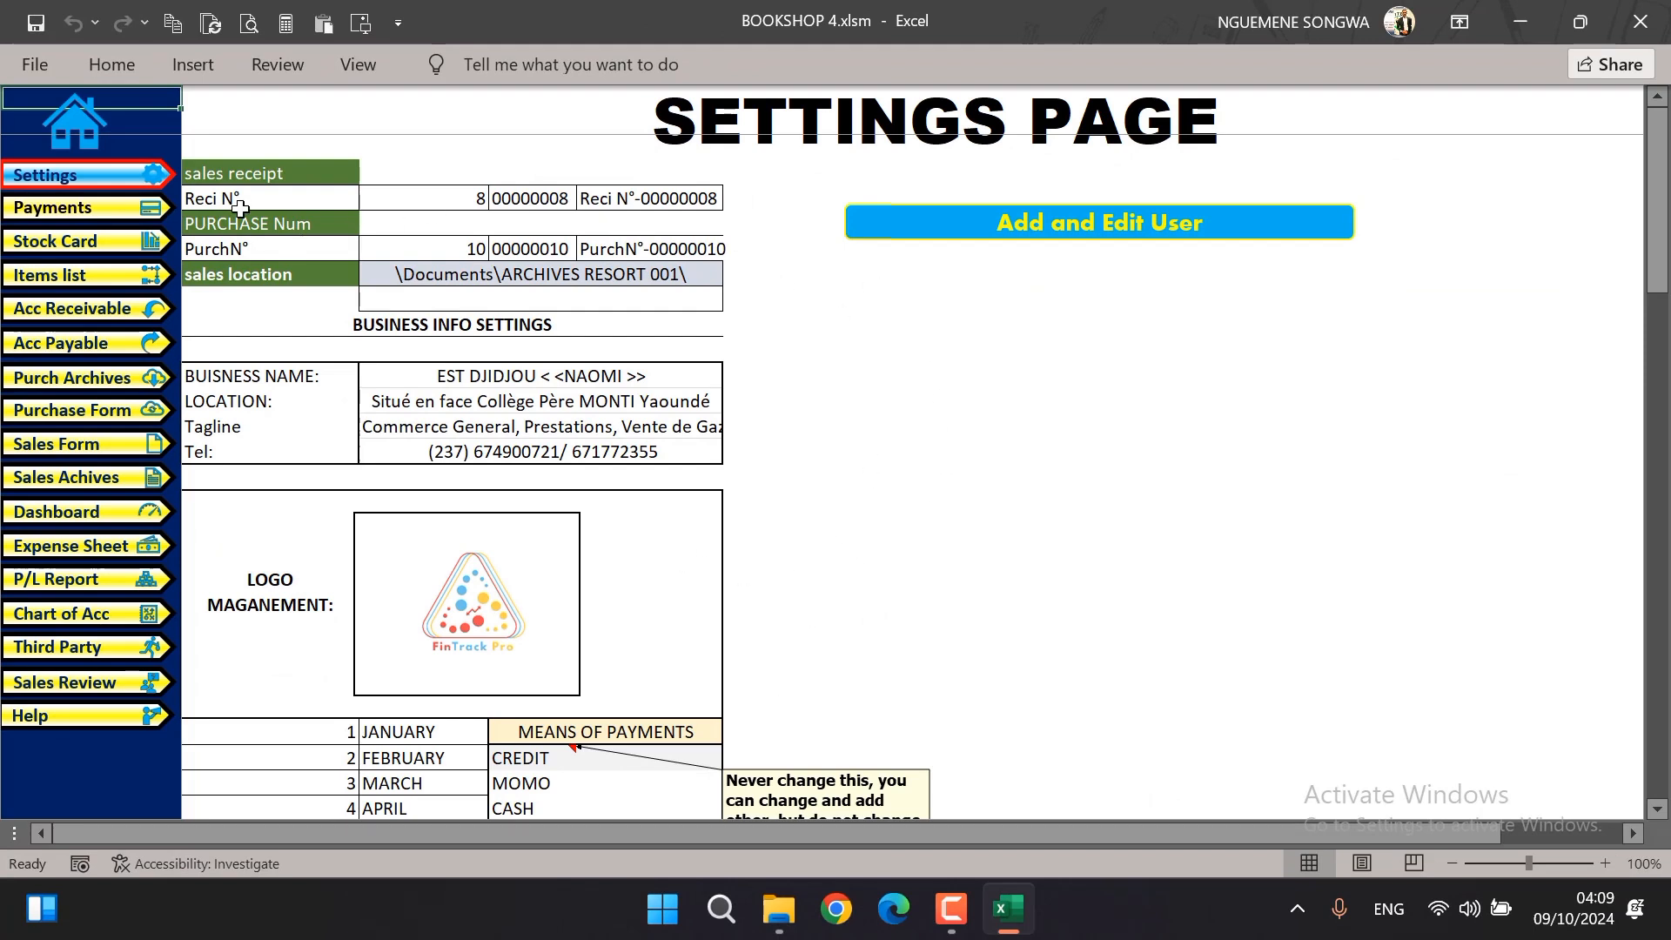
left_click_drag(239, 174, 622, 268)
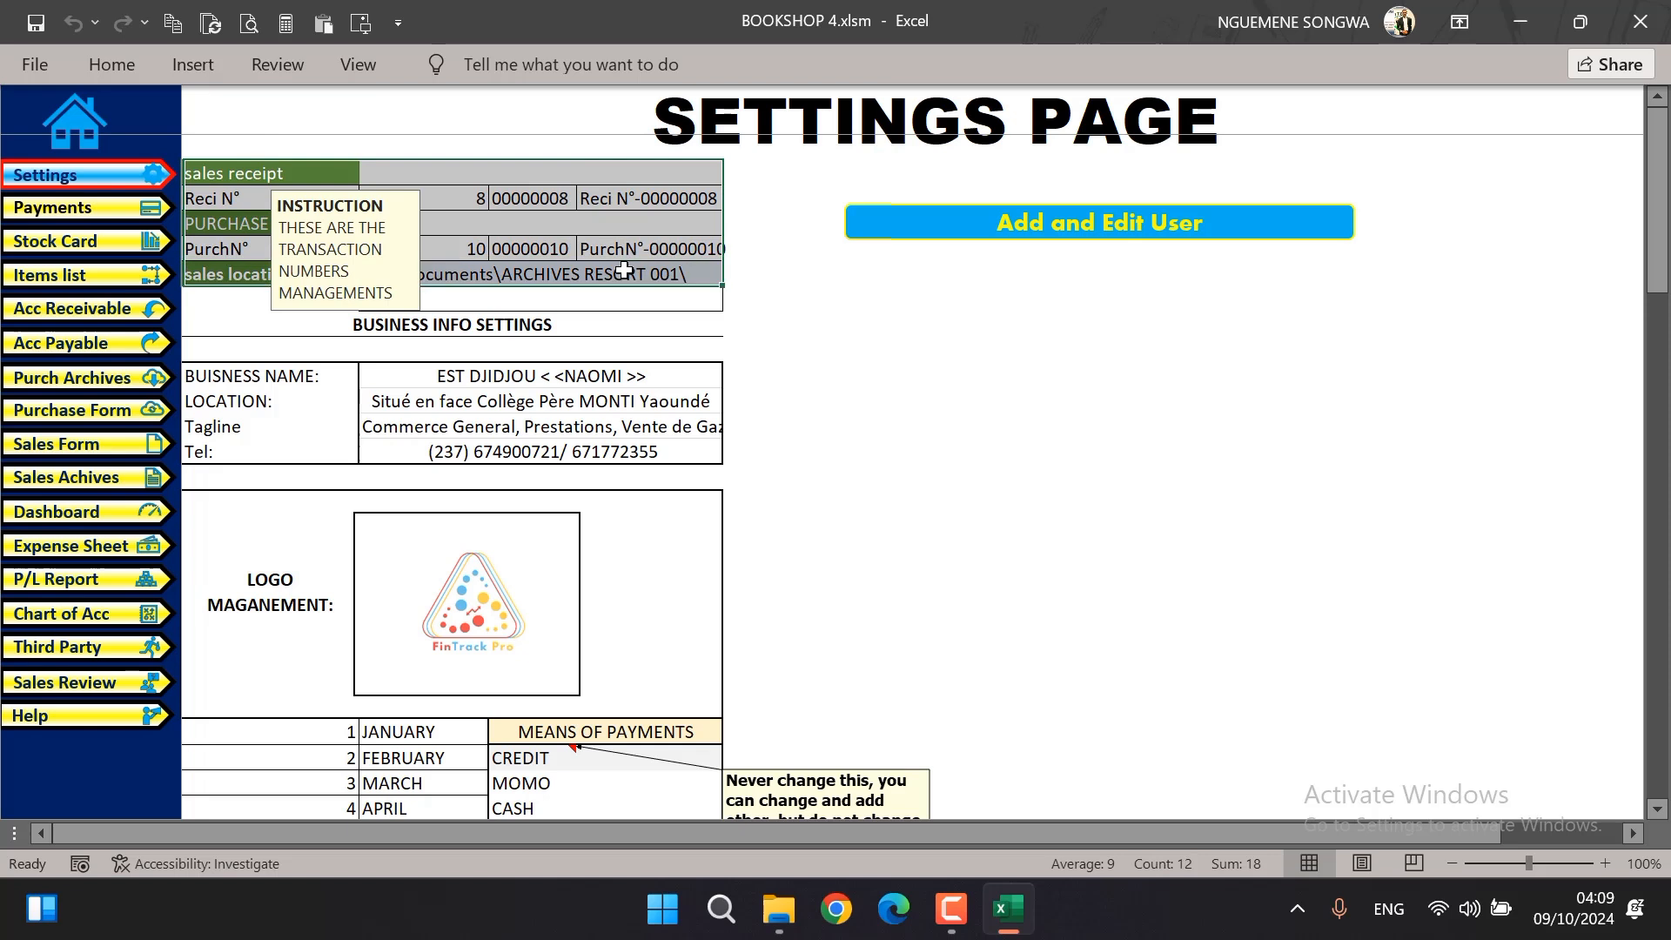
left_click(616, 259)
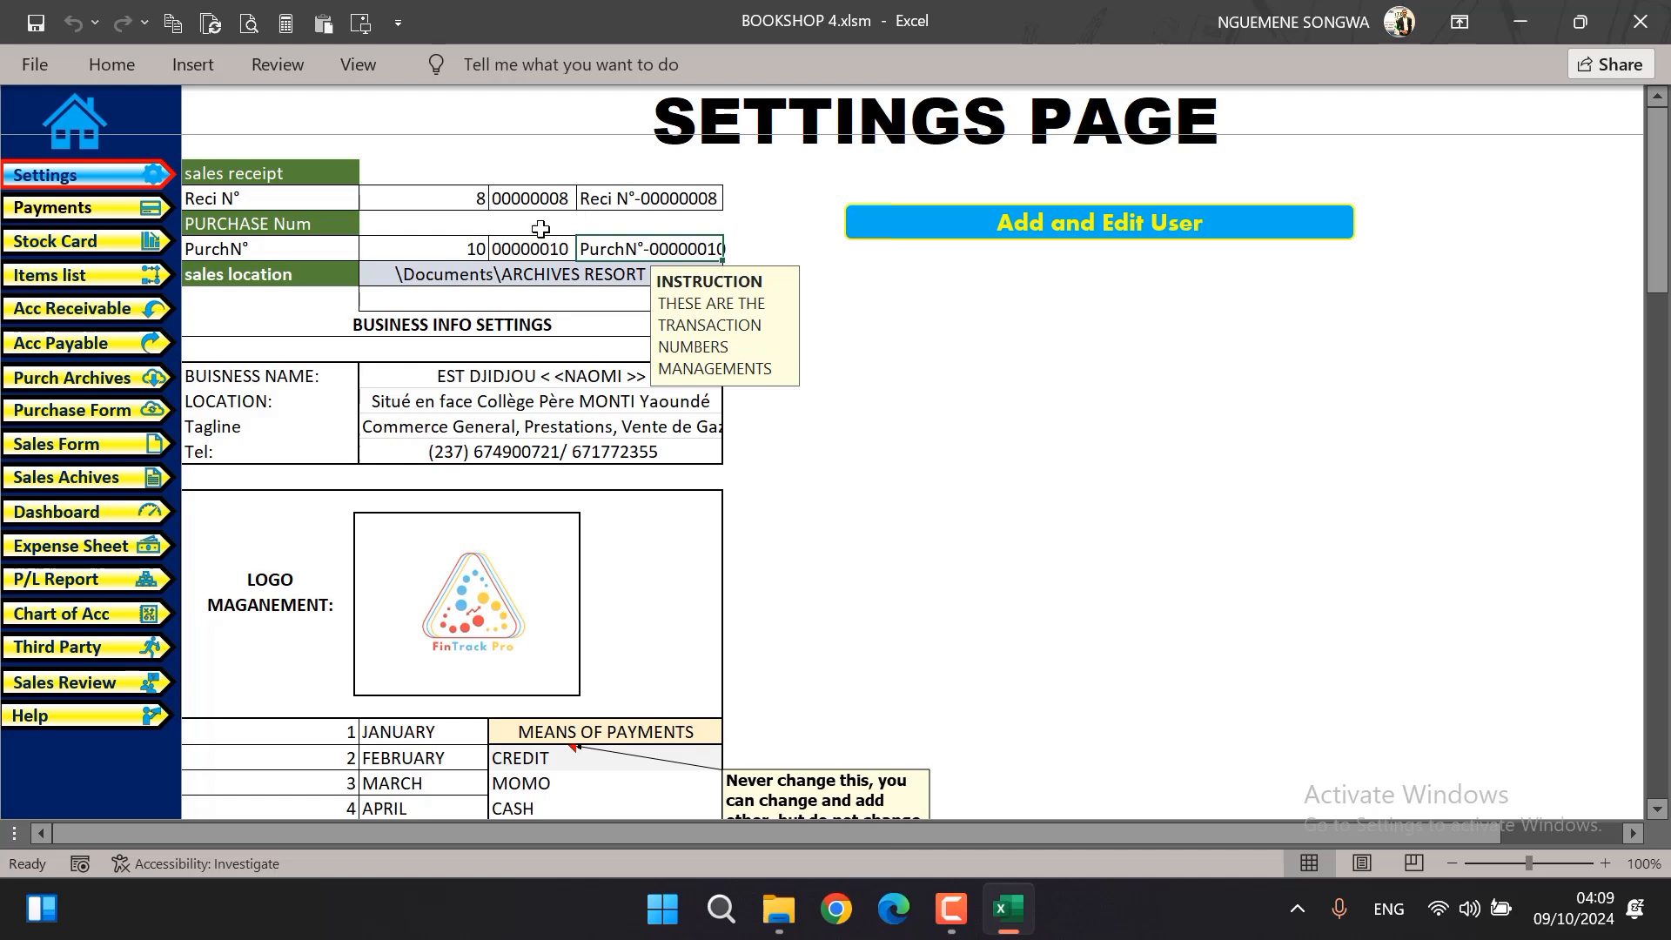
left_click_drag(253, 278, 918, 313)
left_click(677, 273)
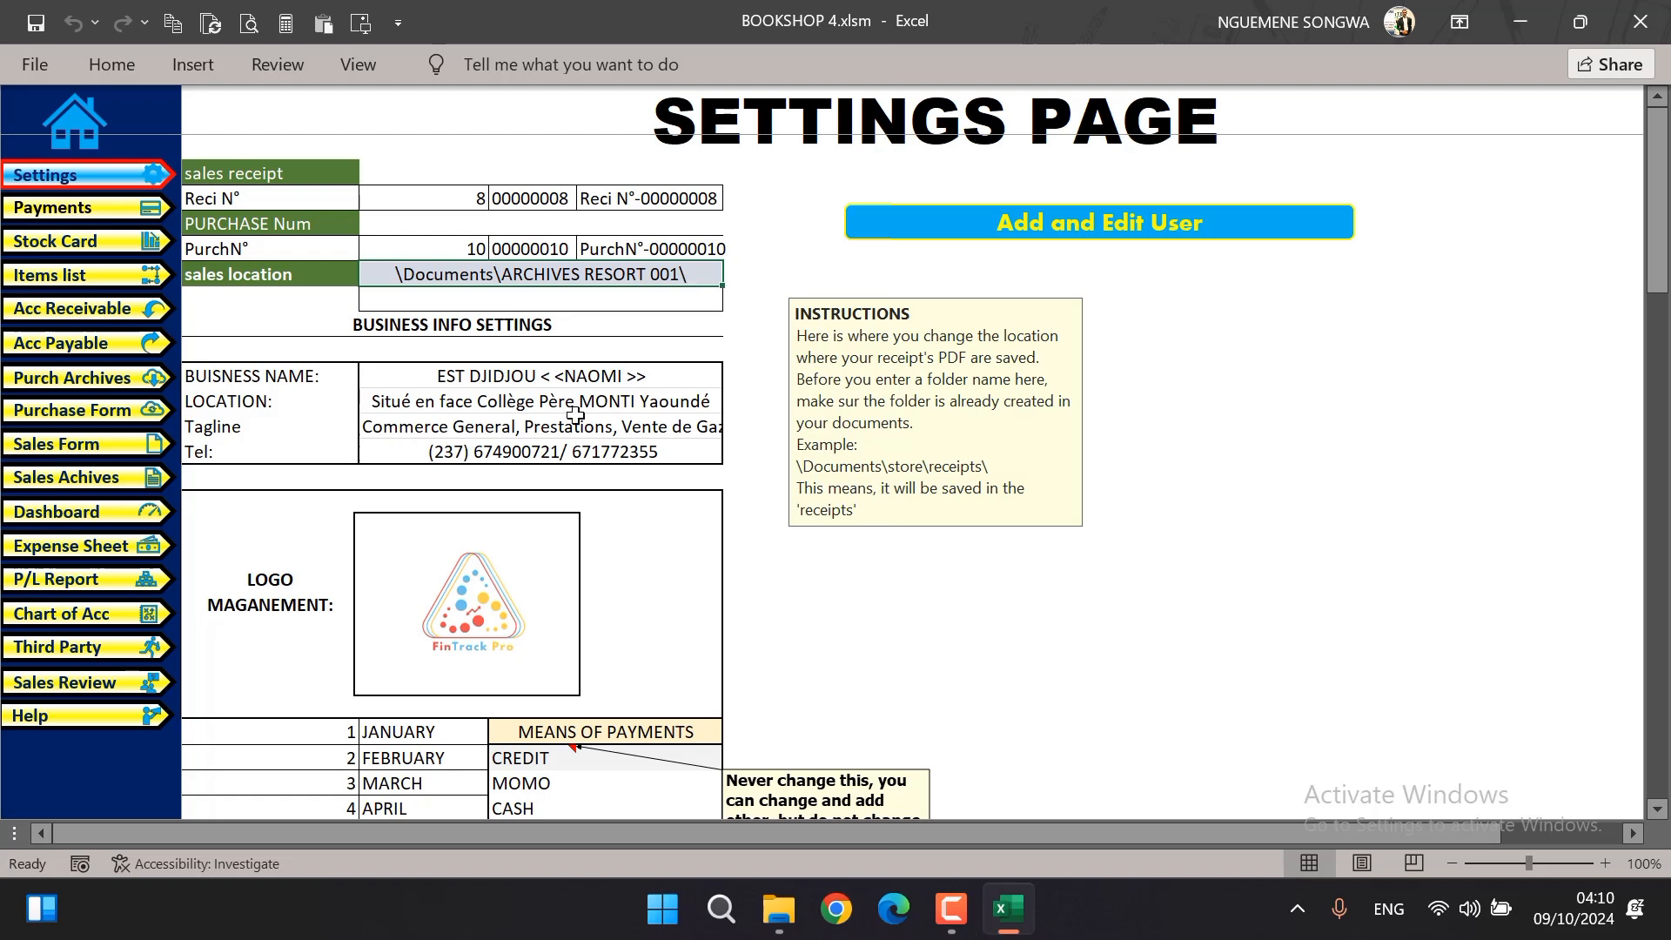
left_click_drag(494, 370, 522, 449)
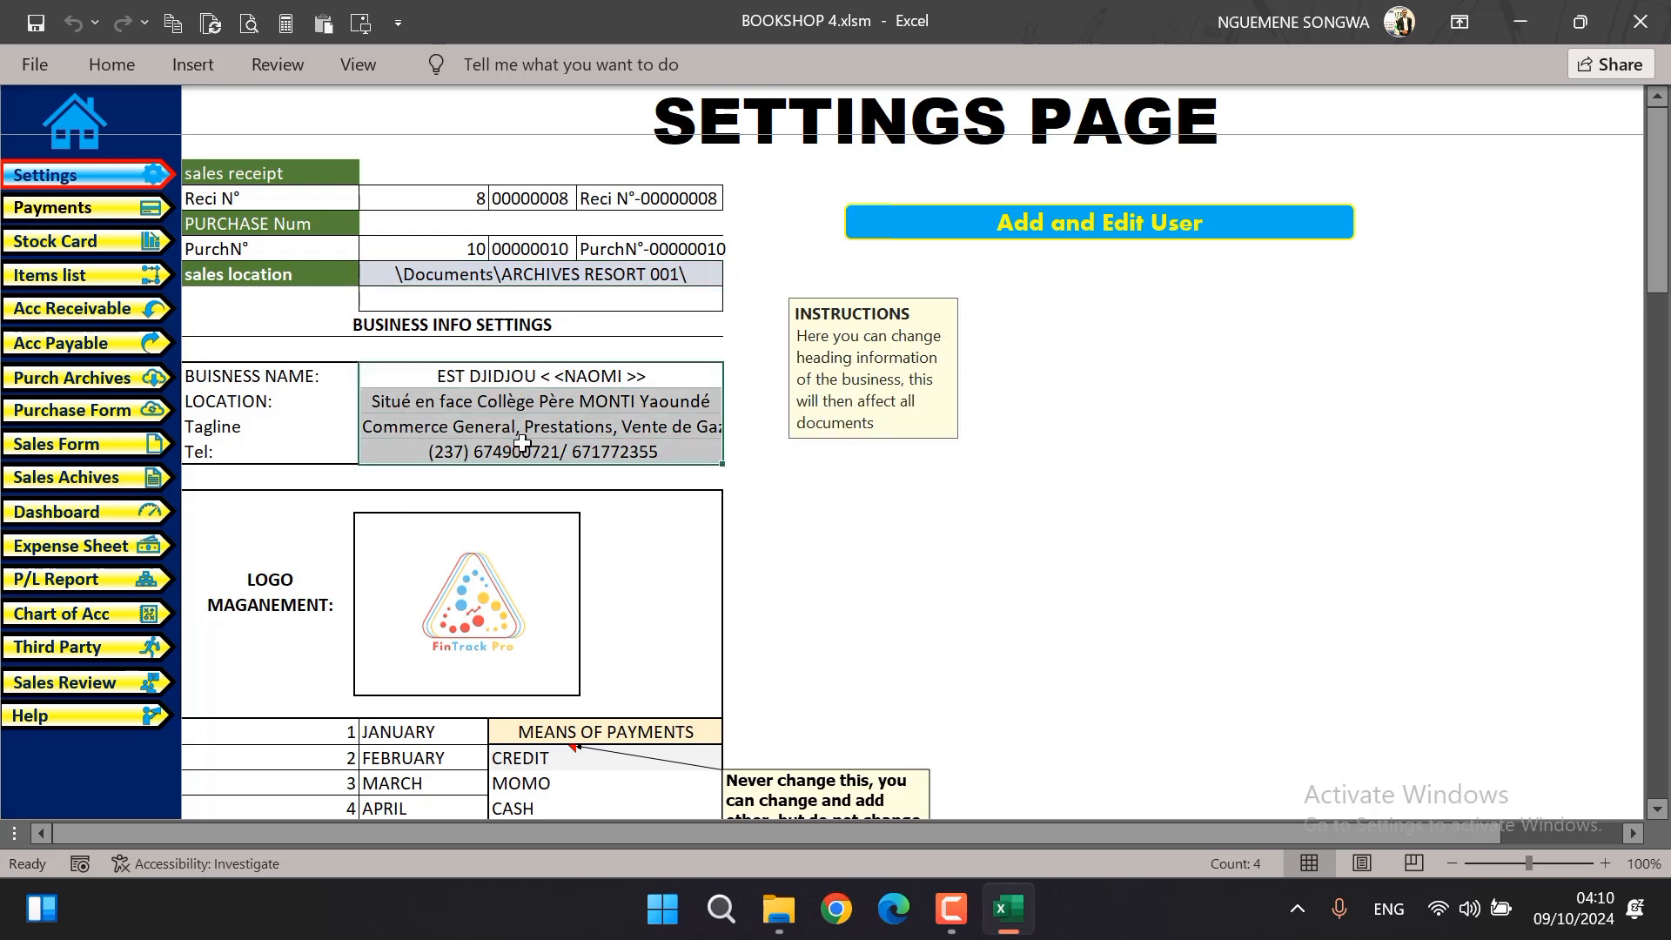
left_click(545, 374)
left_click(553, 406)
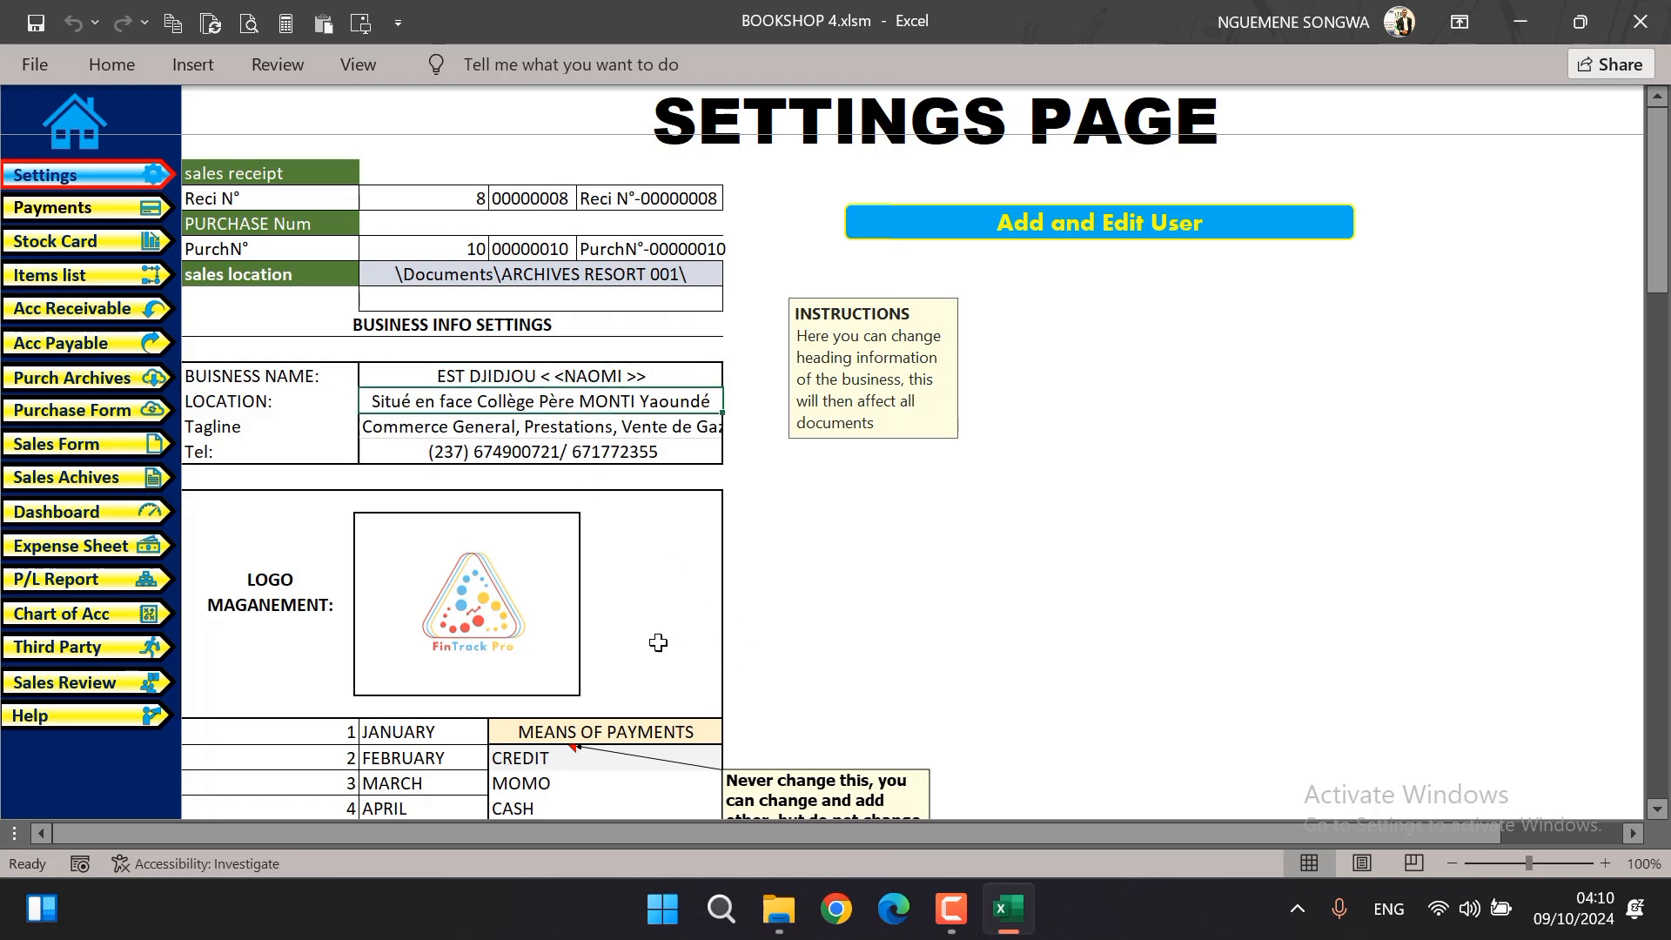
left_click(505, 633)
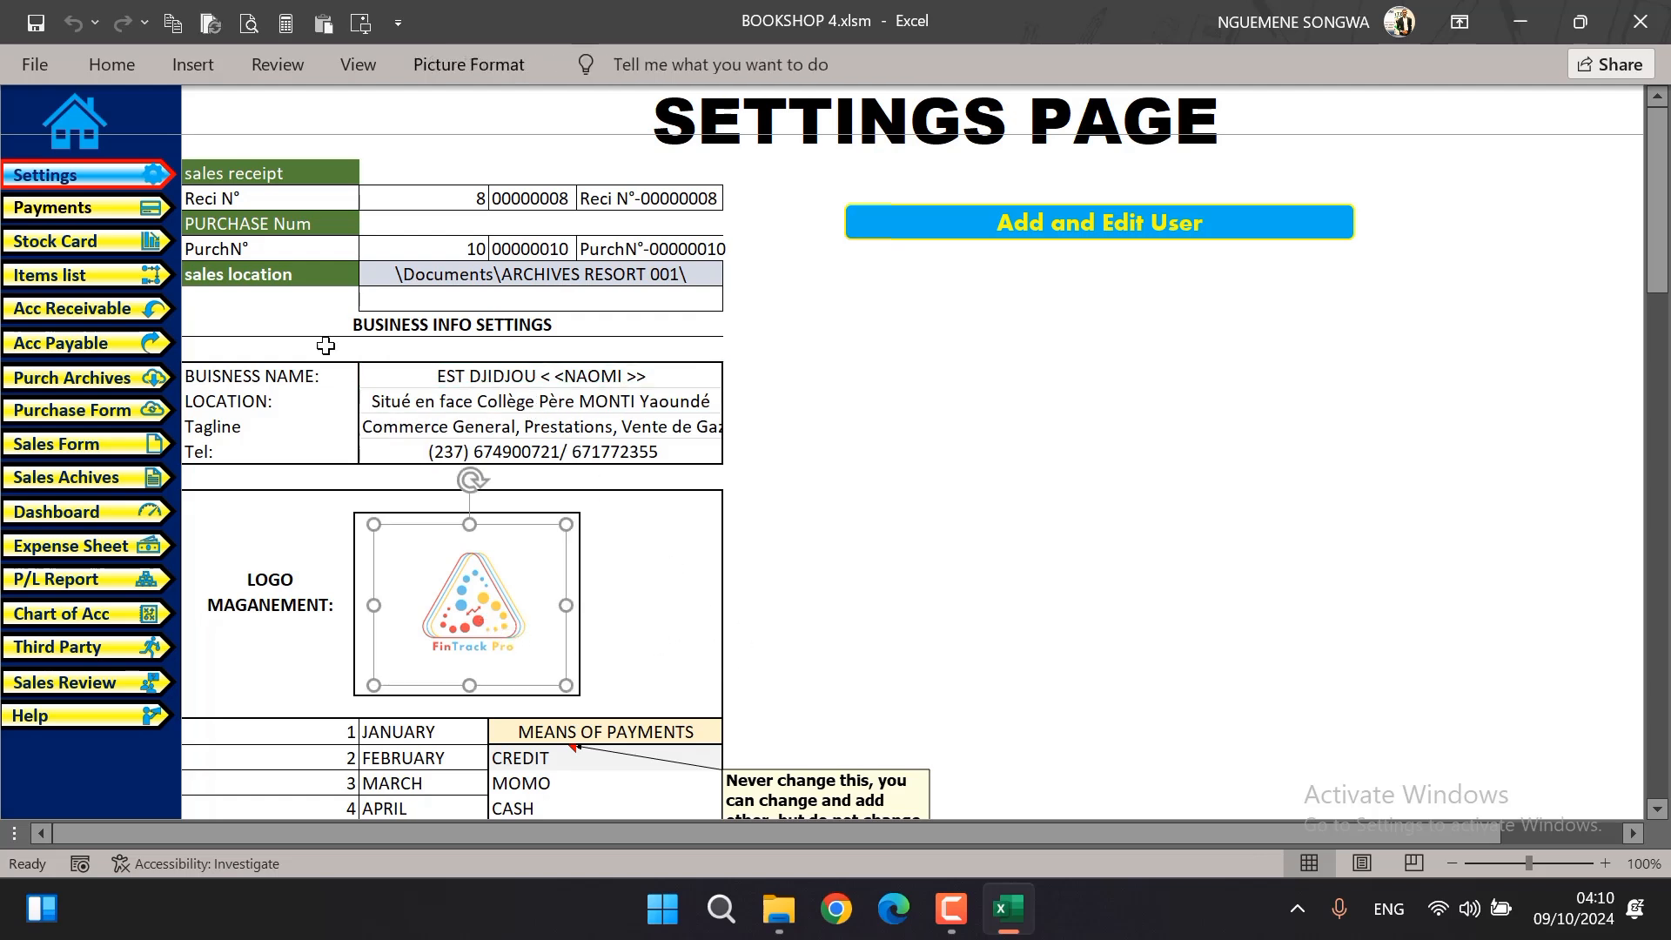
left_click(361, 24)
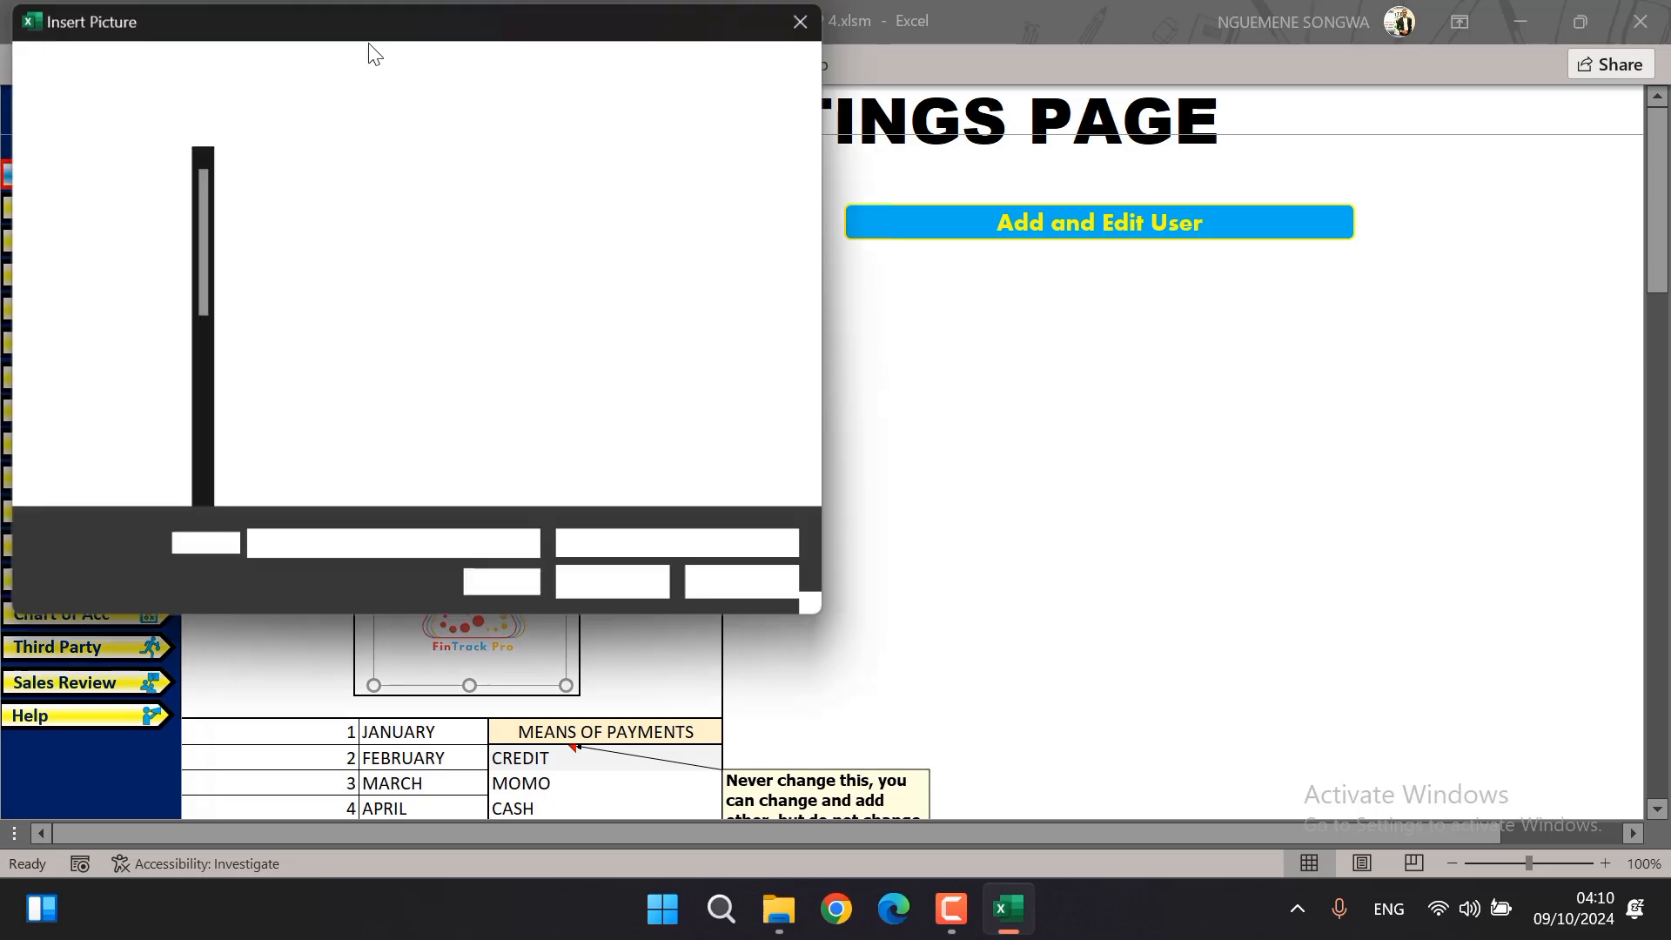
left_click(809, 17)
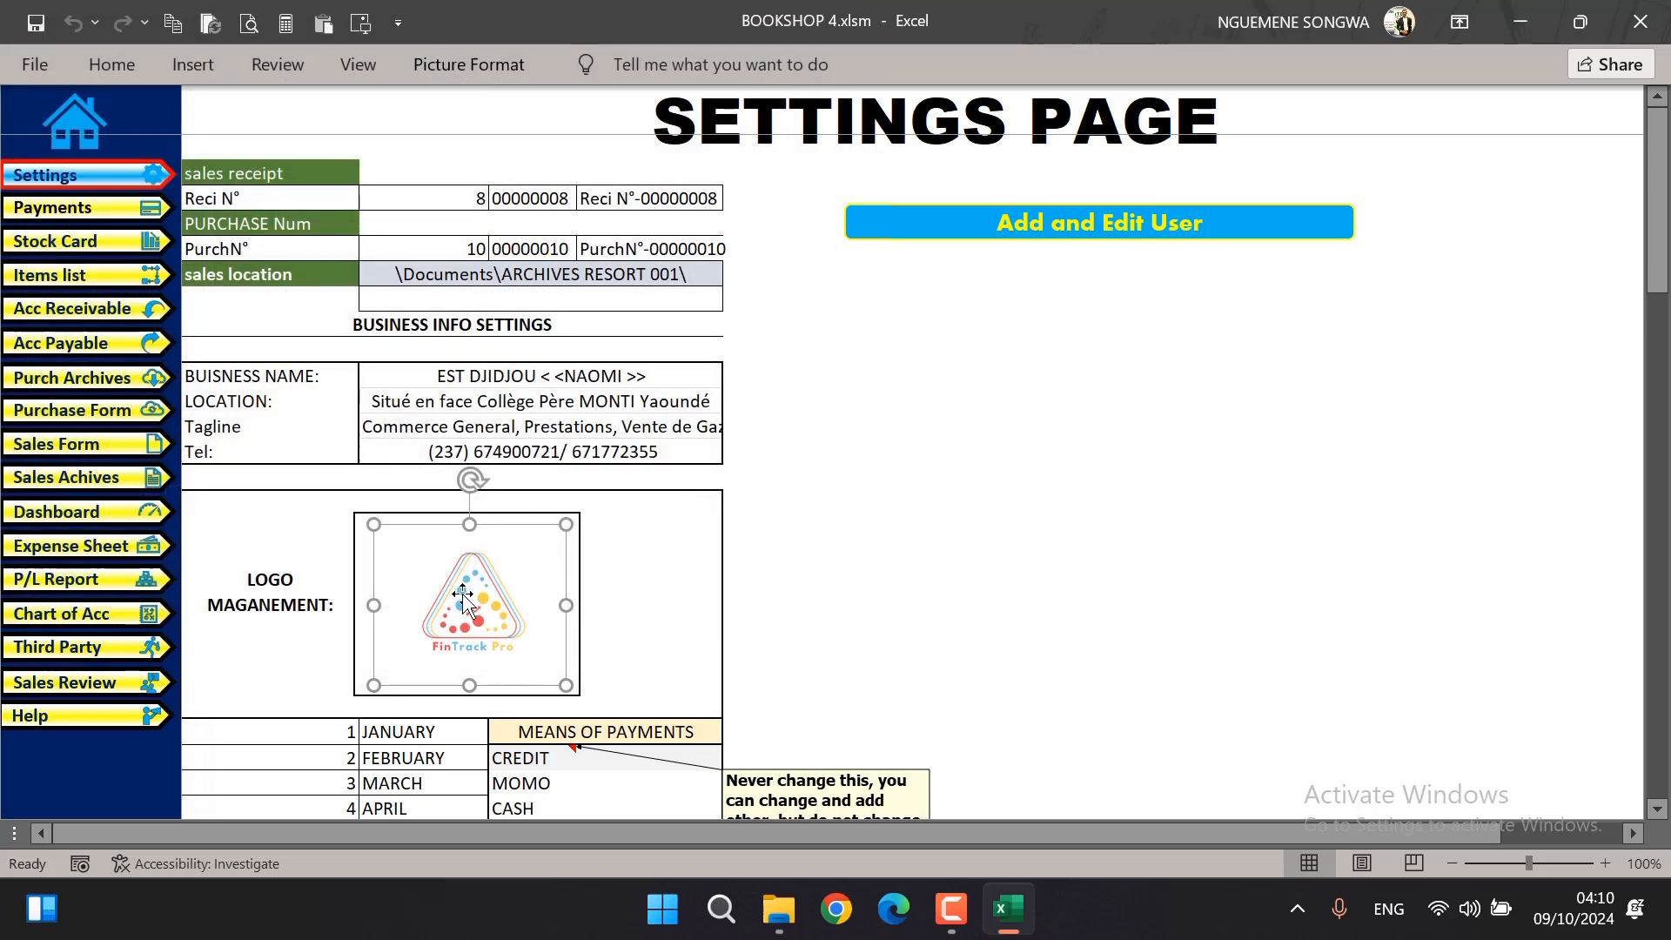
Move the FinTrack Pro logo out of the logo frame and place the PROFFEST logo in the frame instead
left_click_drag(463, 600, 1042, 516)
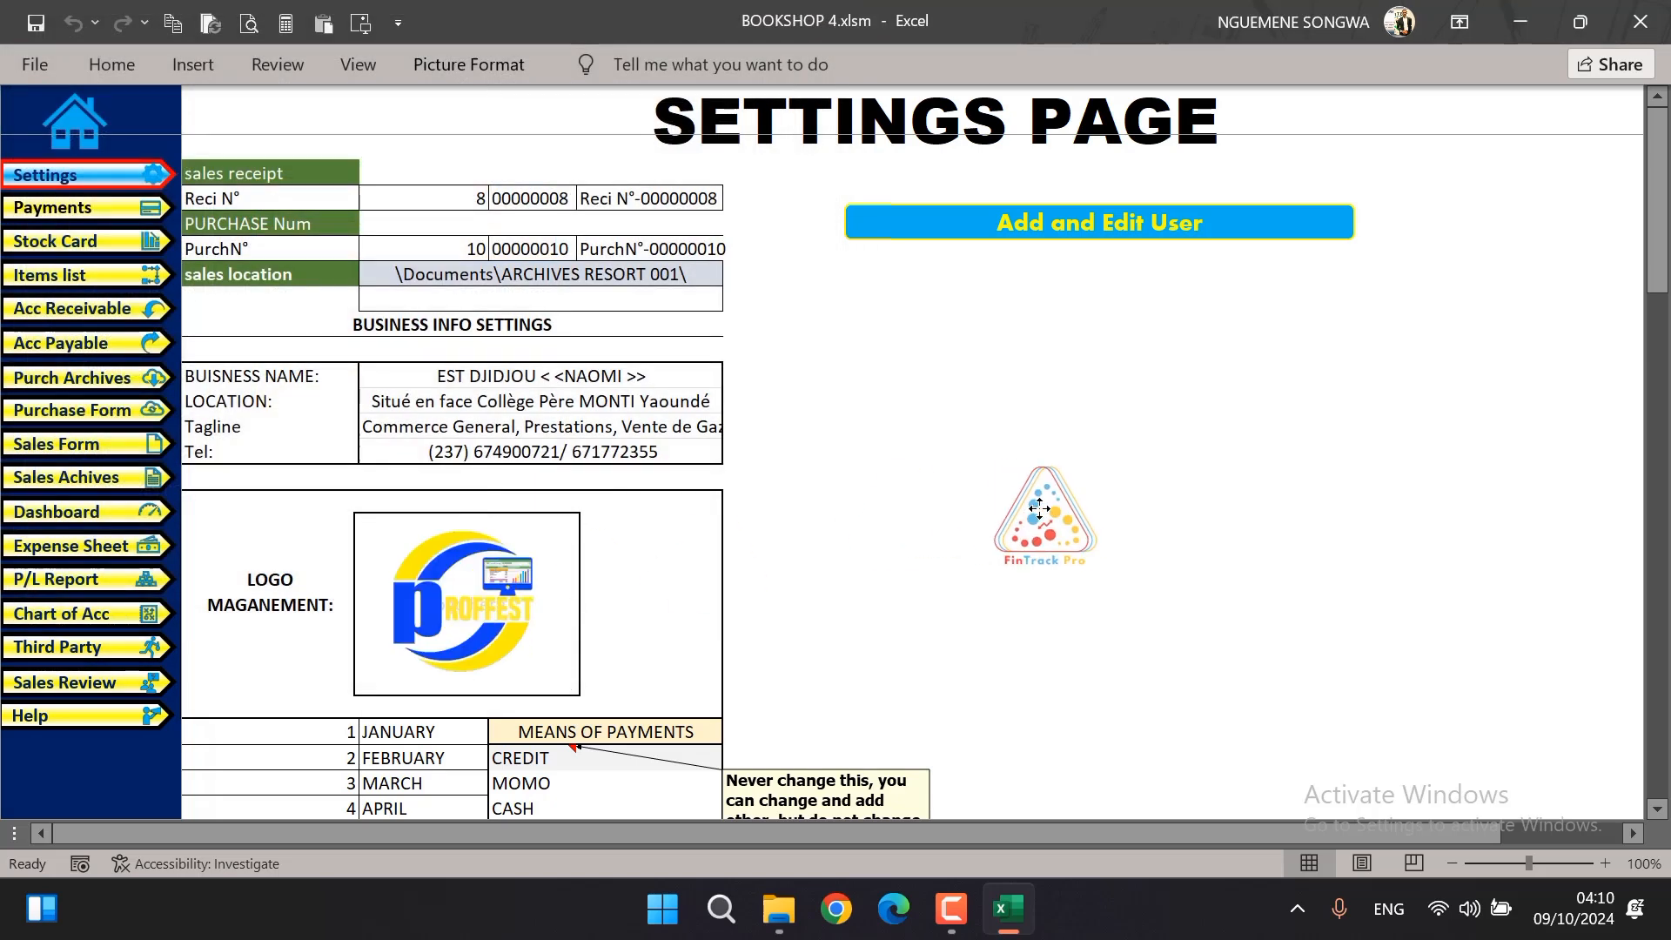
left_click(464, 609)
left_click_drag(464, 609, 868, 492)
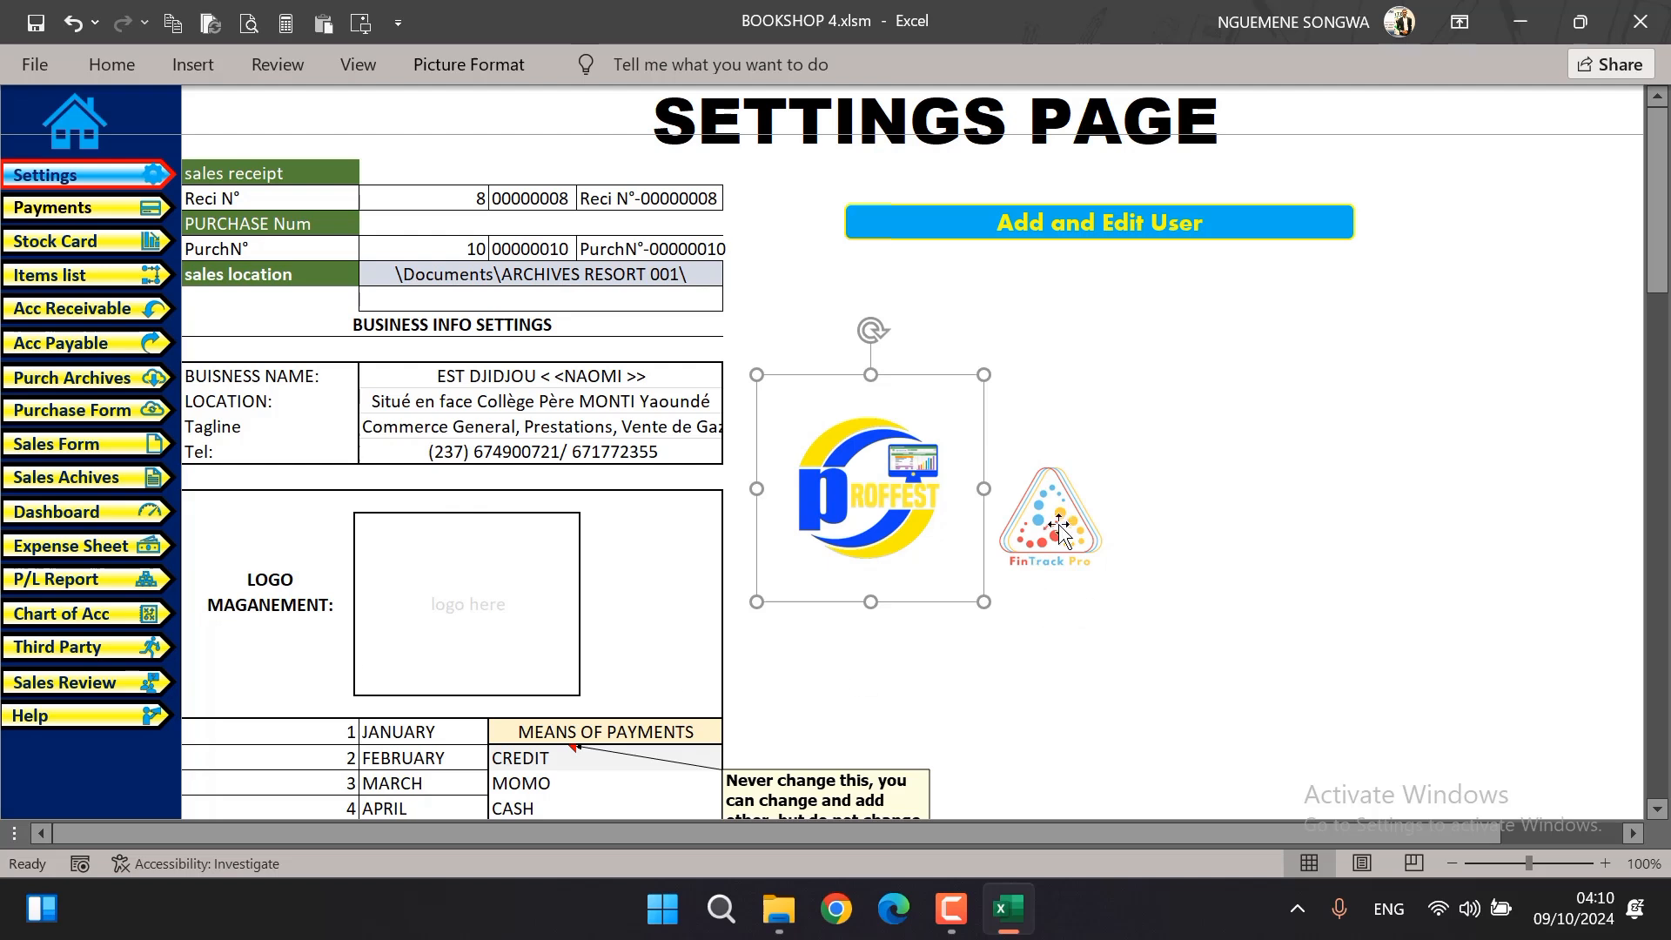
left_click_drag(914, 497, 515, 600)
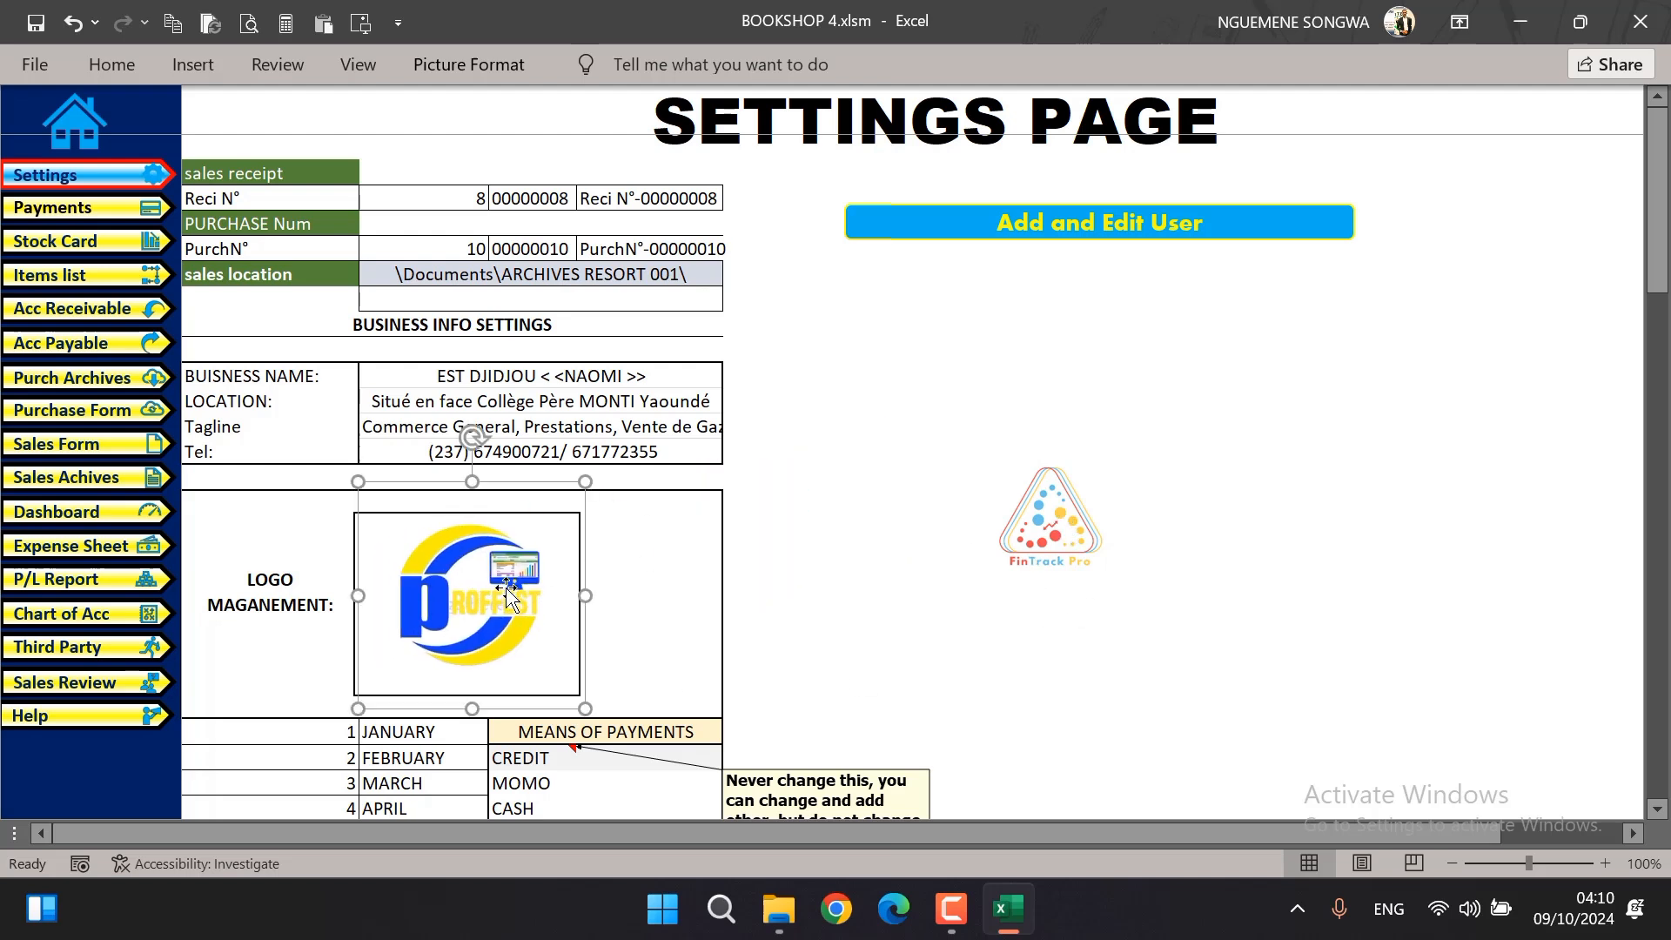
Move the PROFFEST logo below the Add and Edit User button and put the FinTrack Pro logo back in the logo frame
left_click_drag(514, 600, 984, 347)
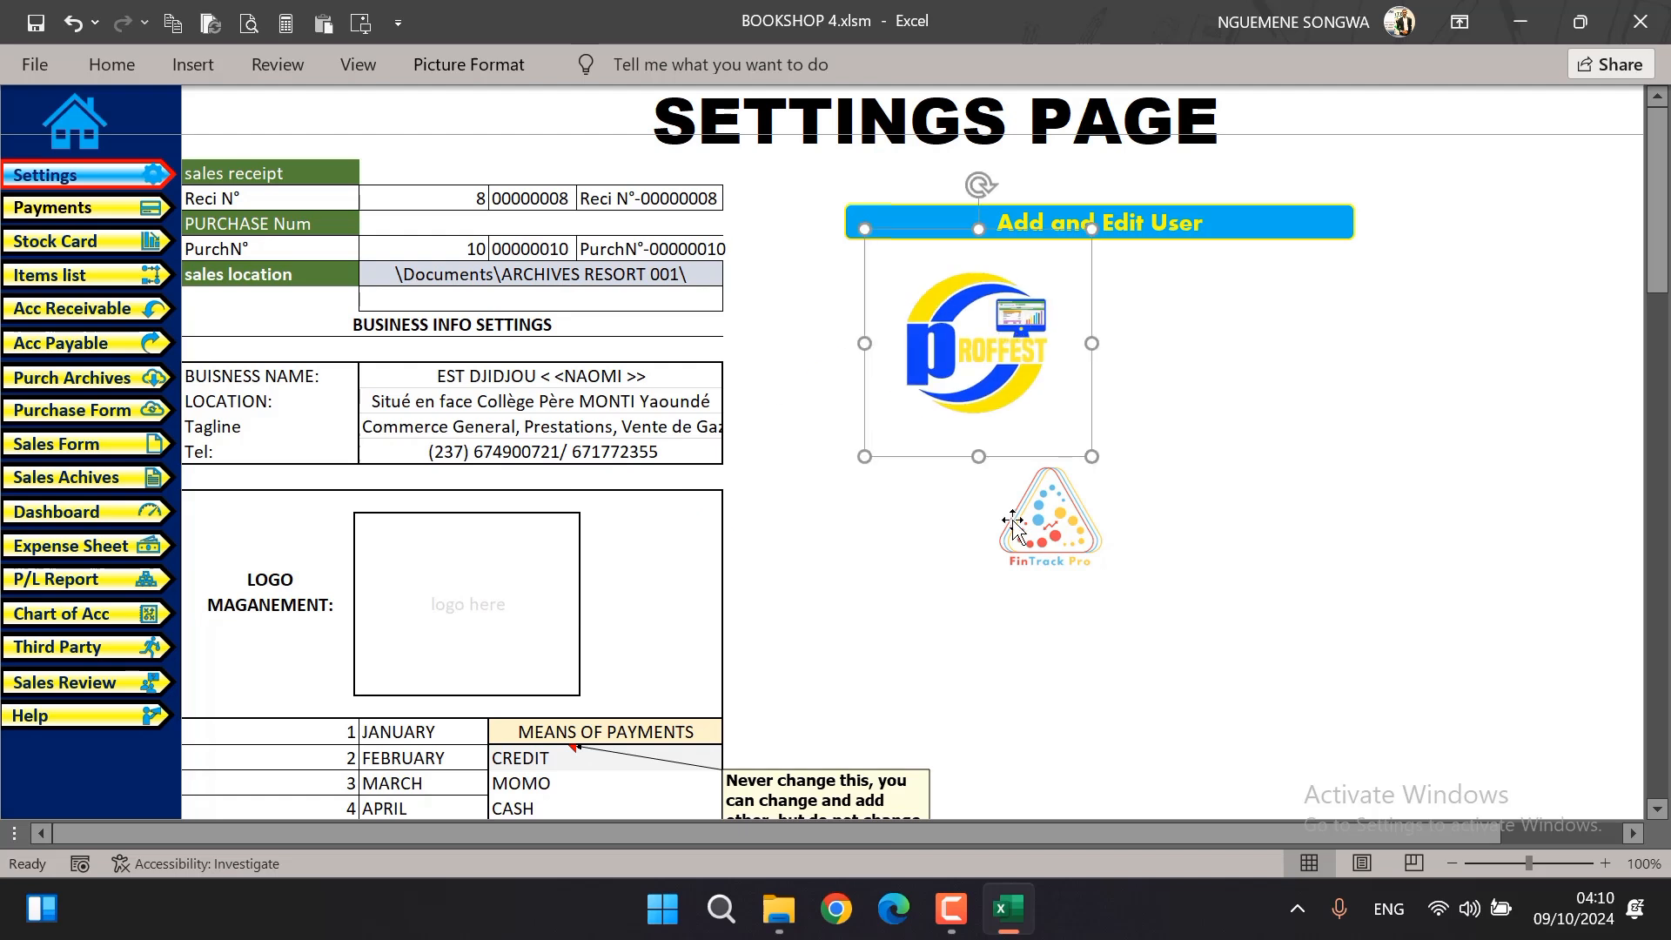
left_click_drag(1049, 525, 469, 603)
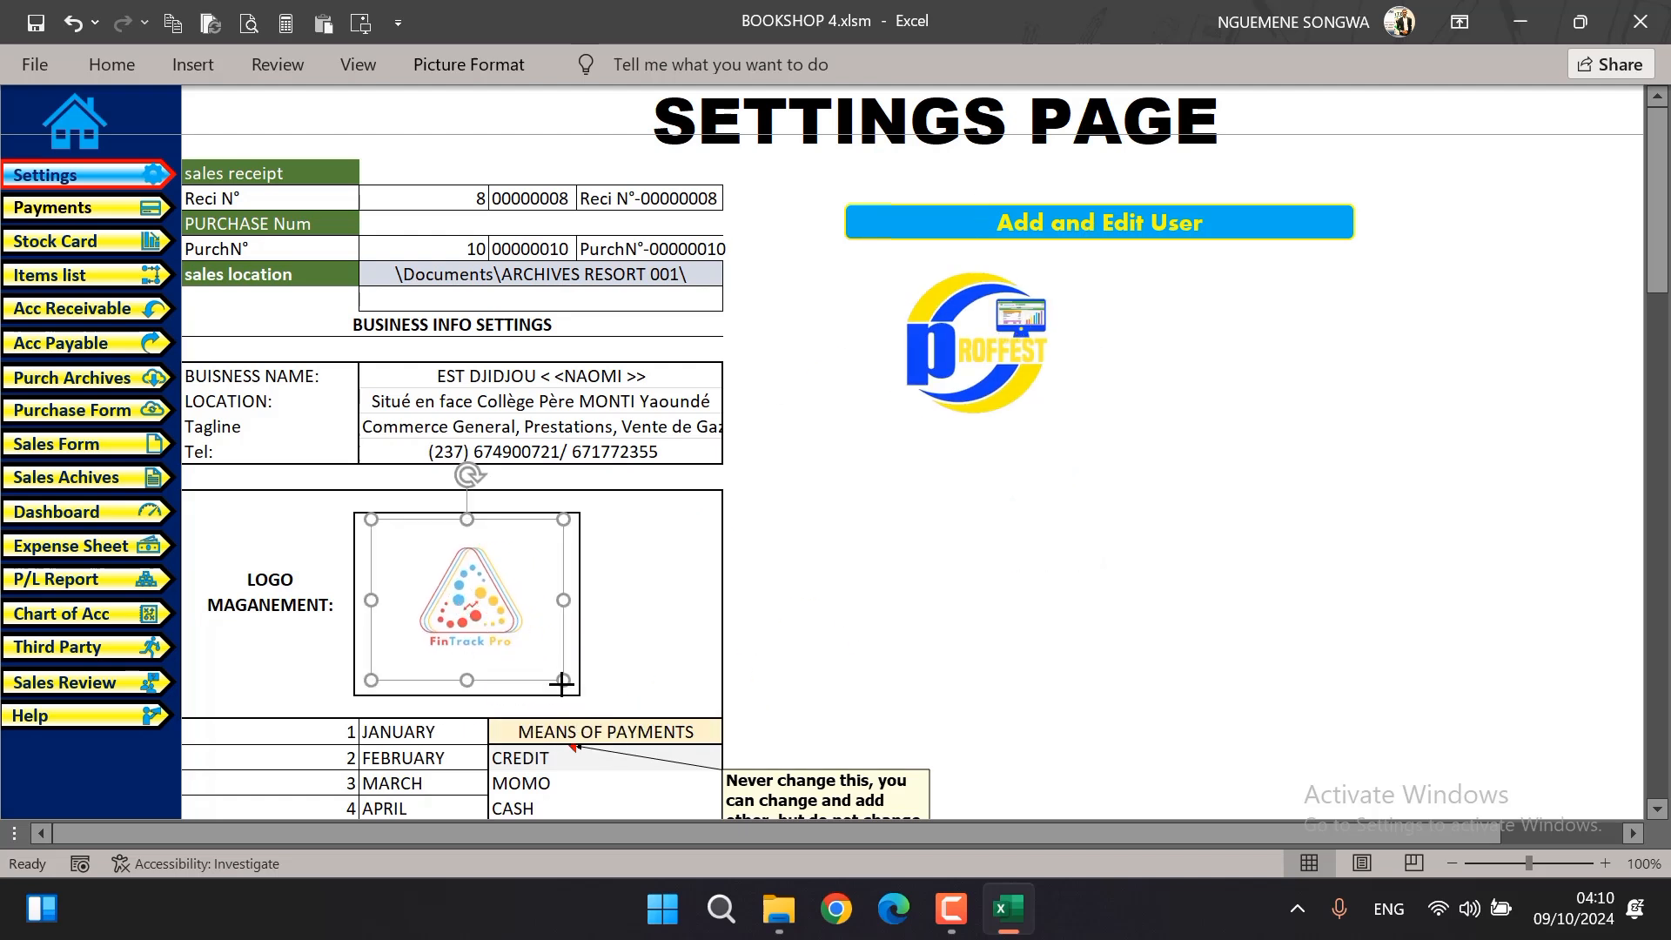
left_click(877, 559)
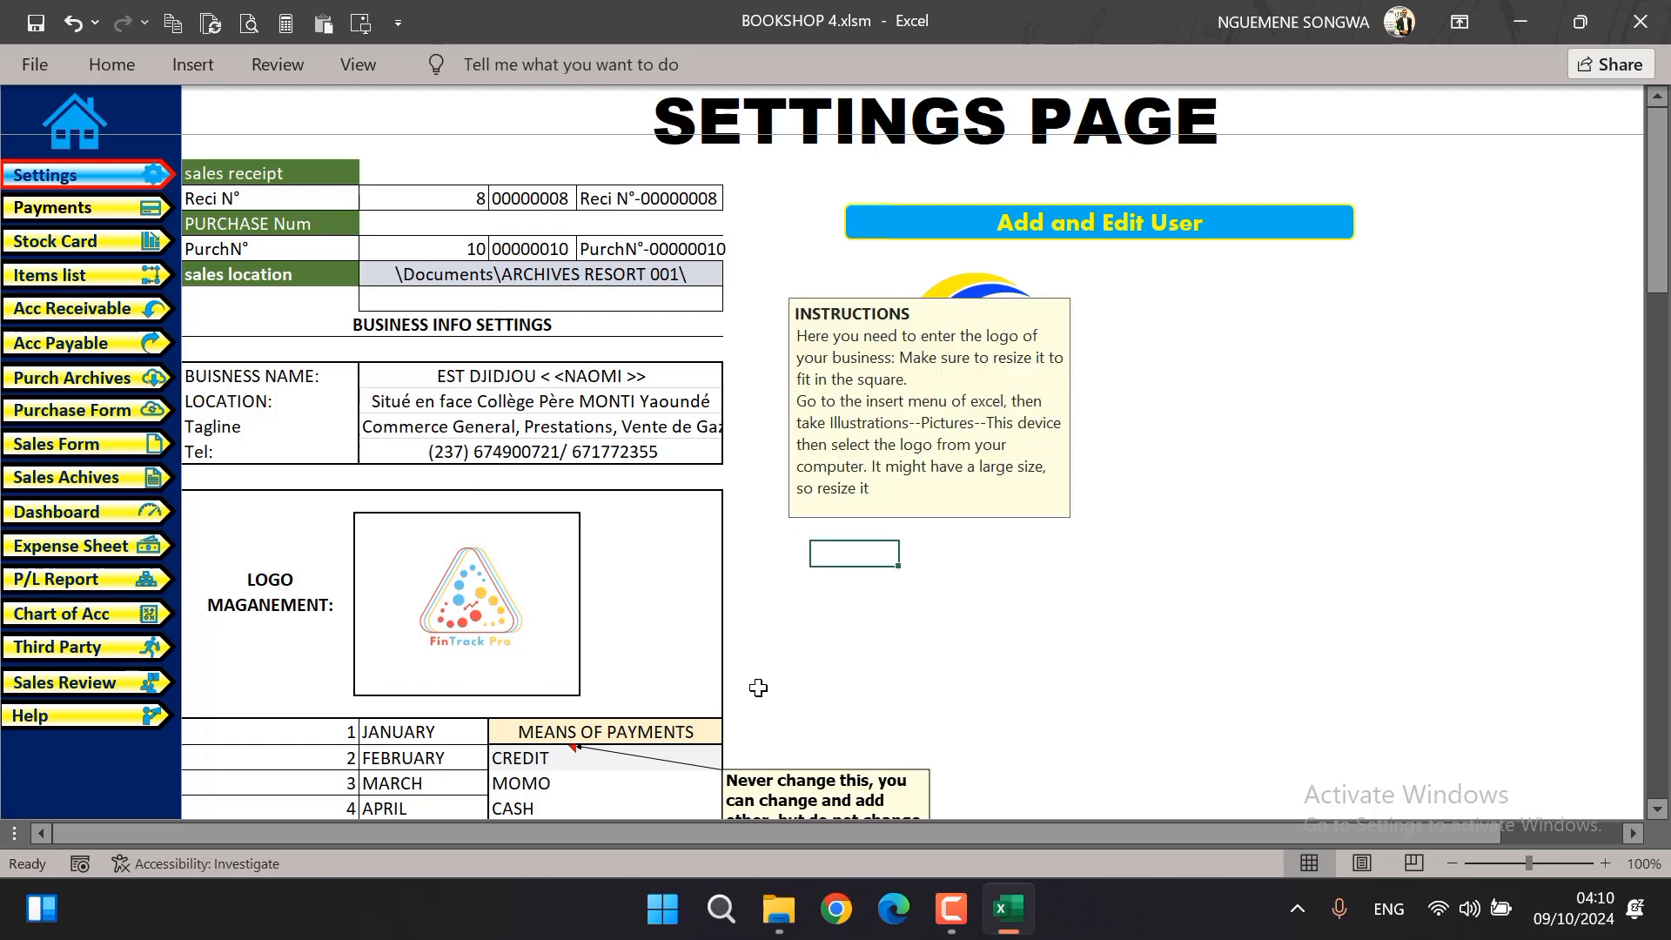
Examine the numbered month list and the means of payments list, including the protected CREDIT entry
scroll(882, 692, "down", 2)
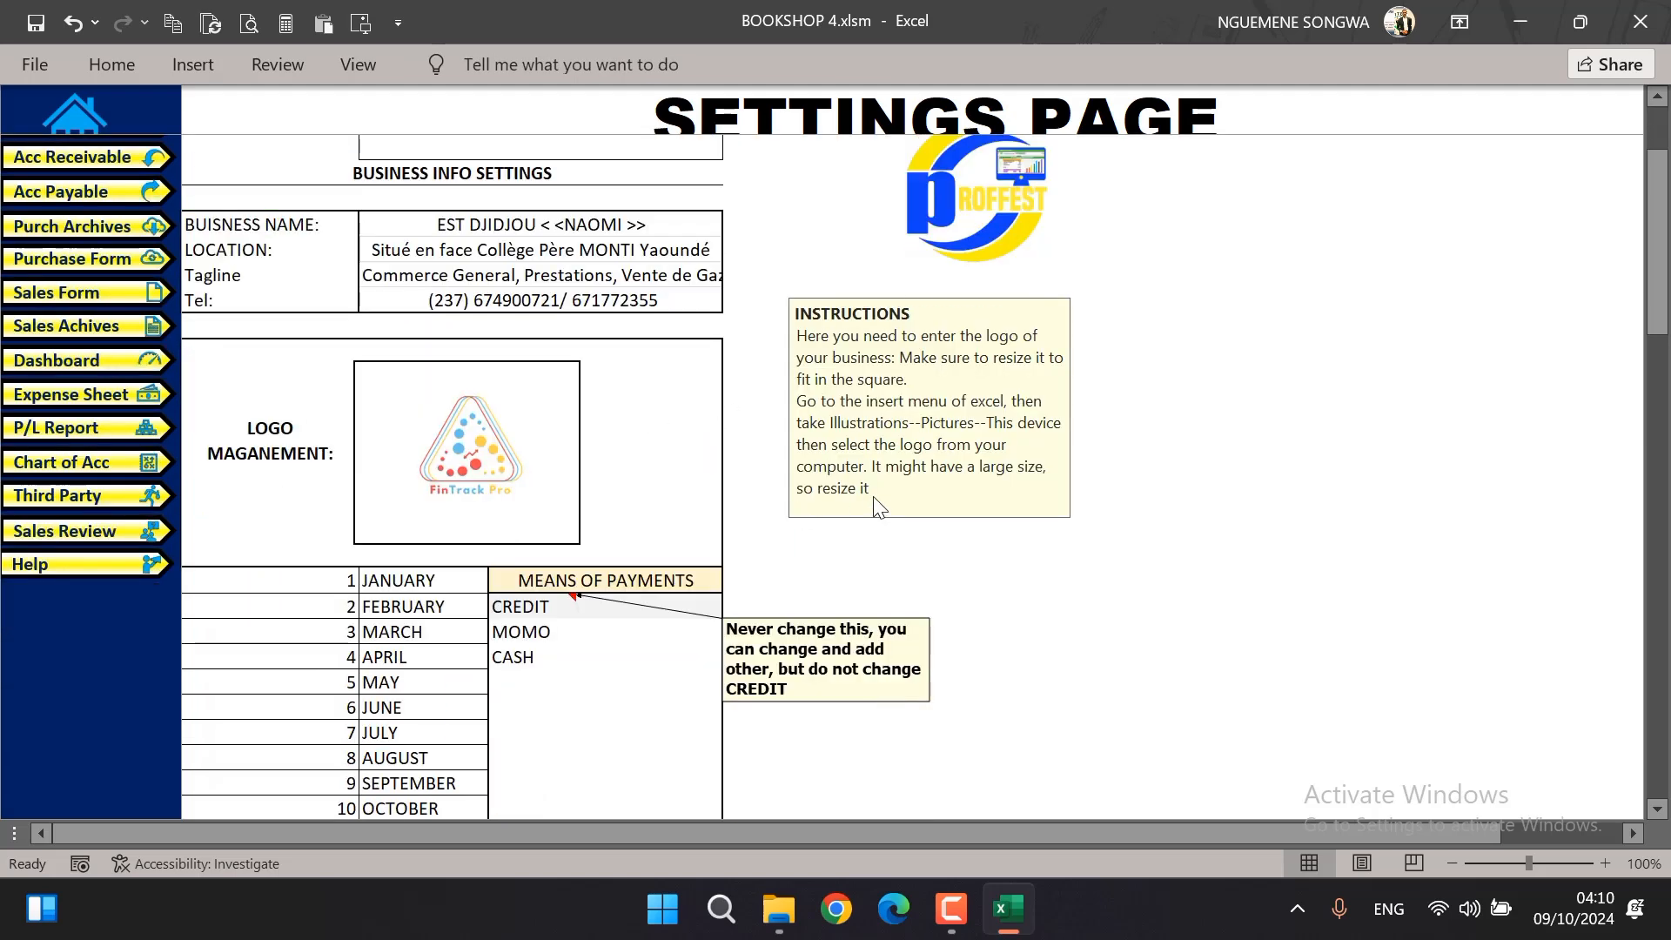
scroll(374, 696, "down", 2)
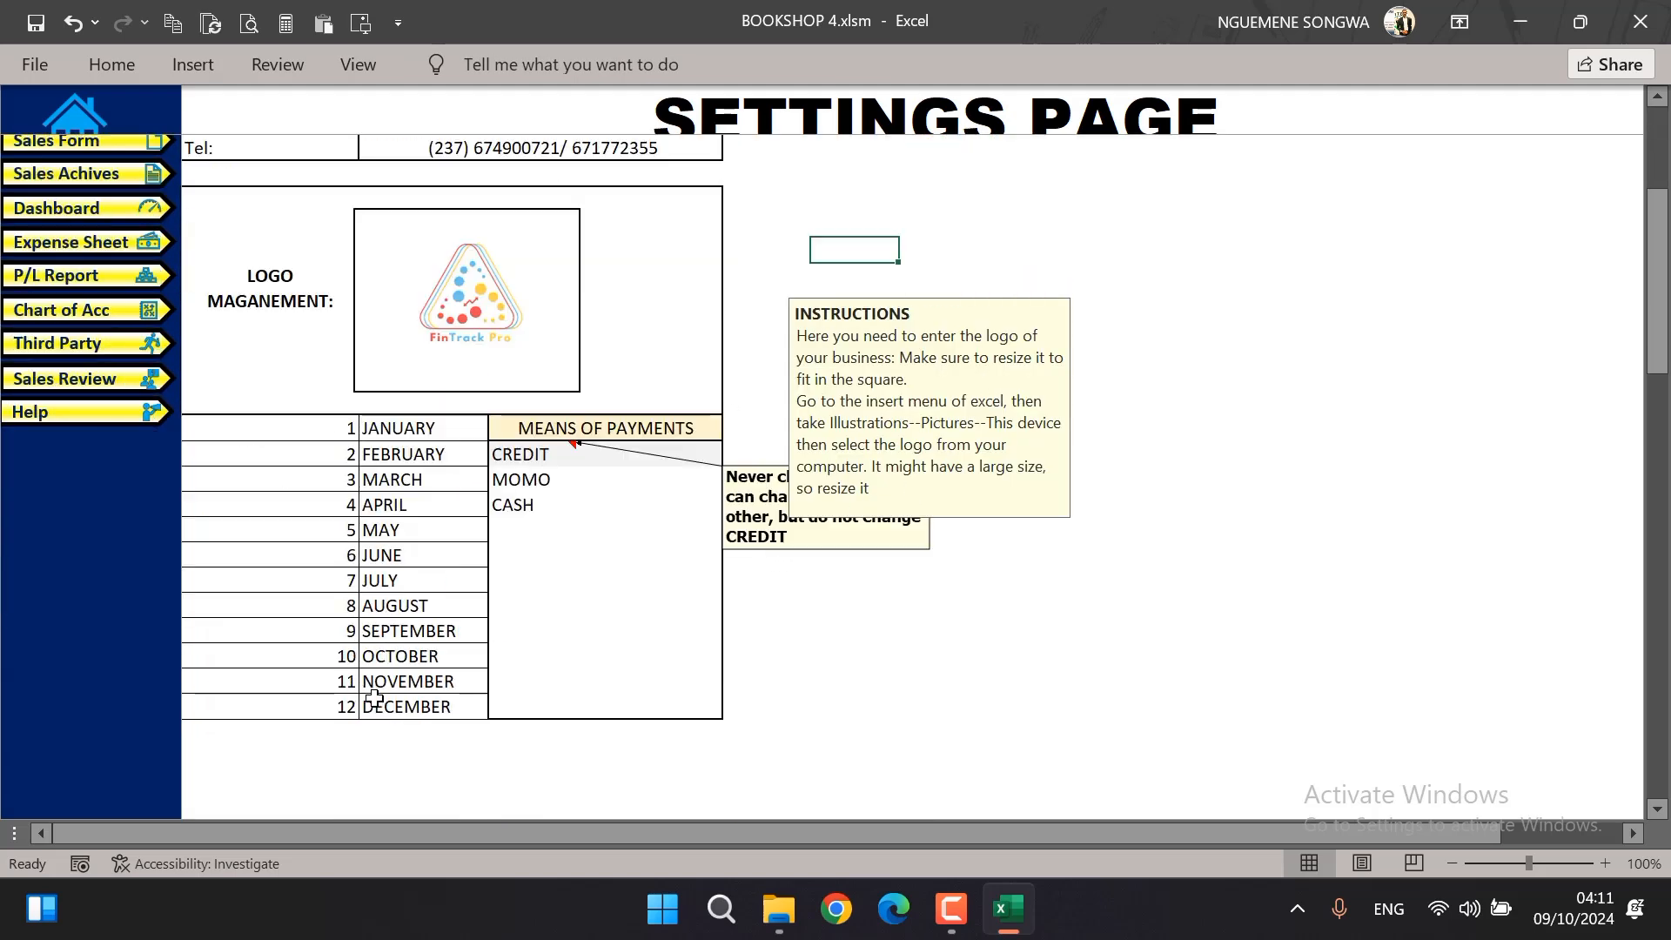
left_click_drag(322, 424, 414, 706)
left_click(664, 677)
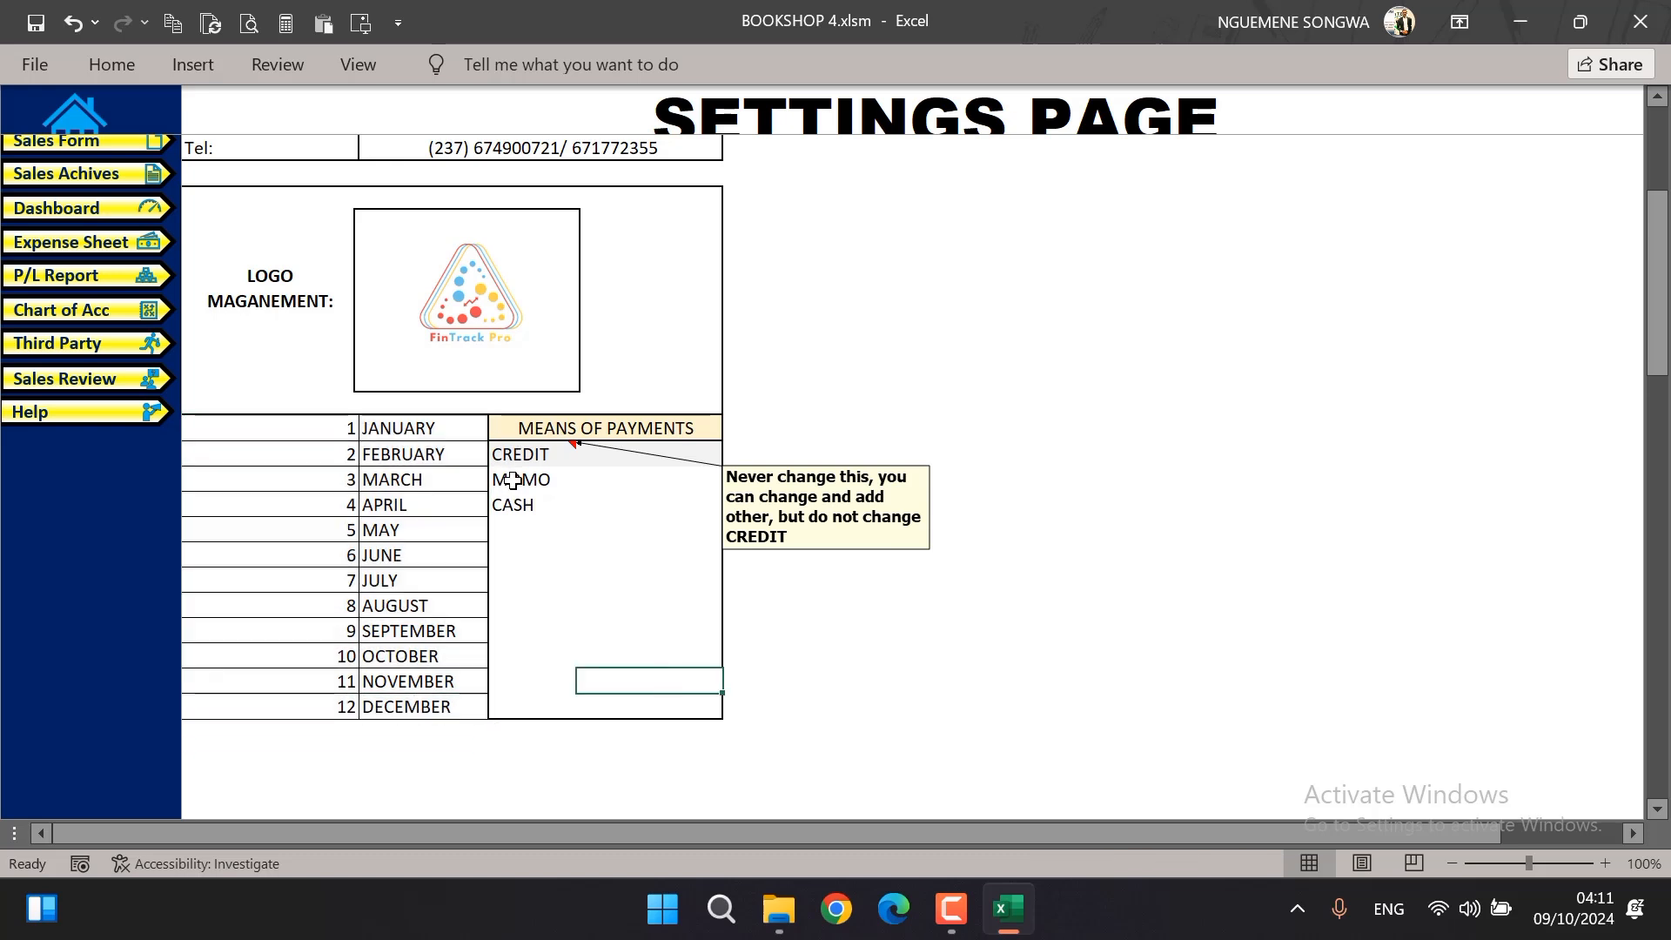
left_click_drag(513, 480, 518, 709)
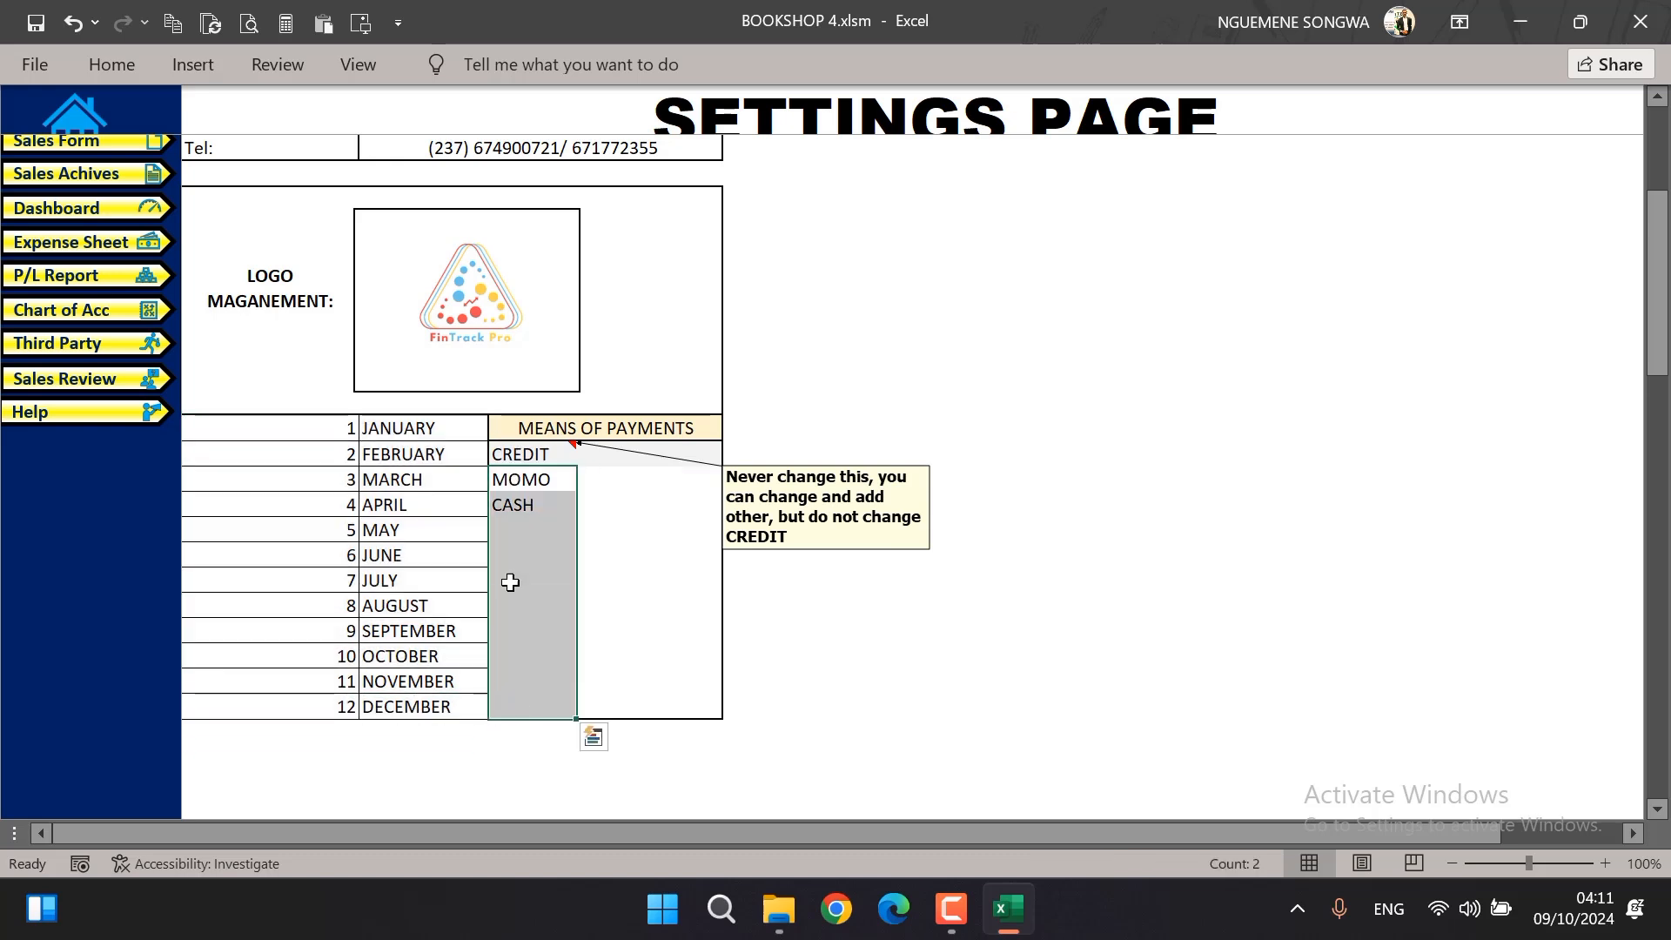
left_click(509, 451)
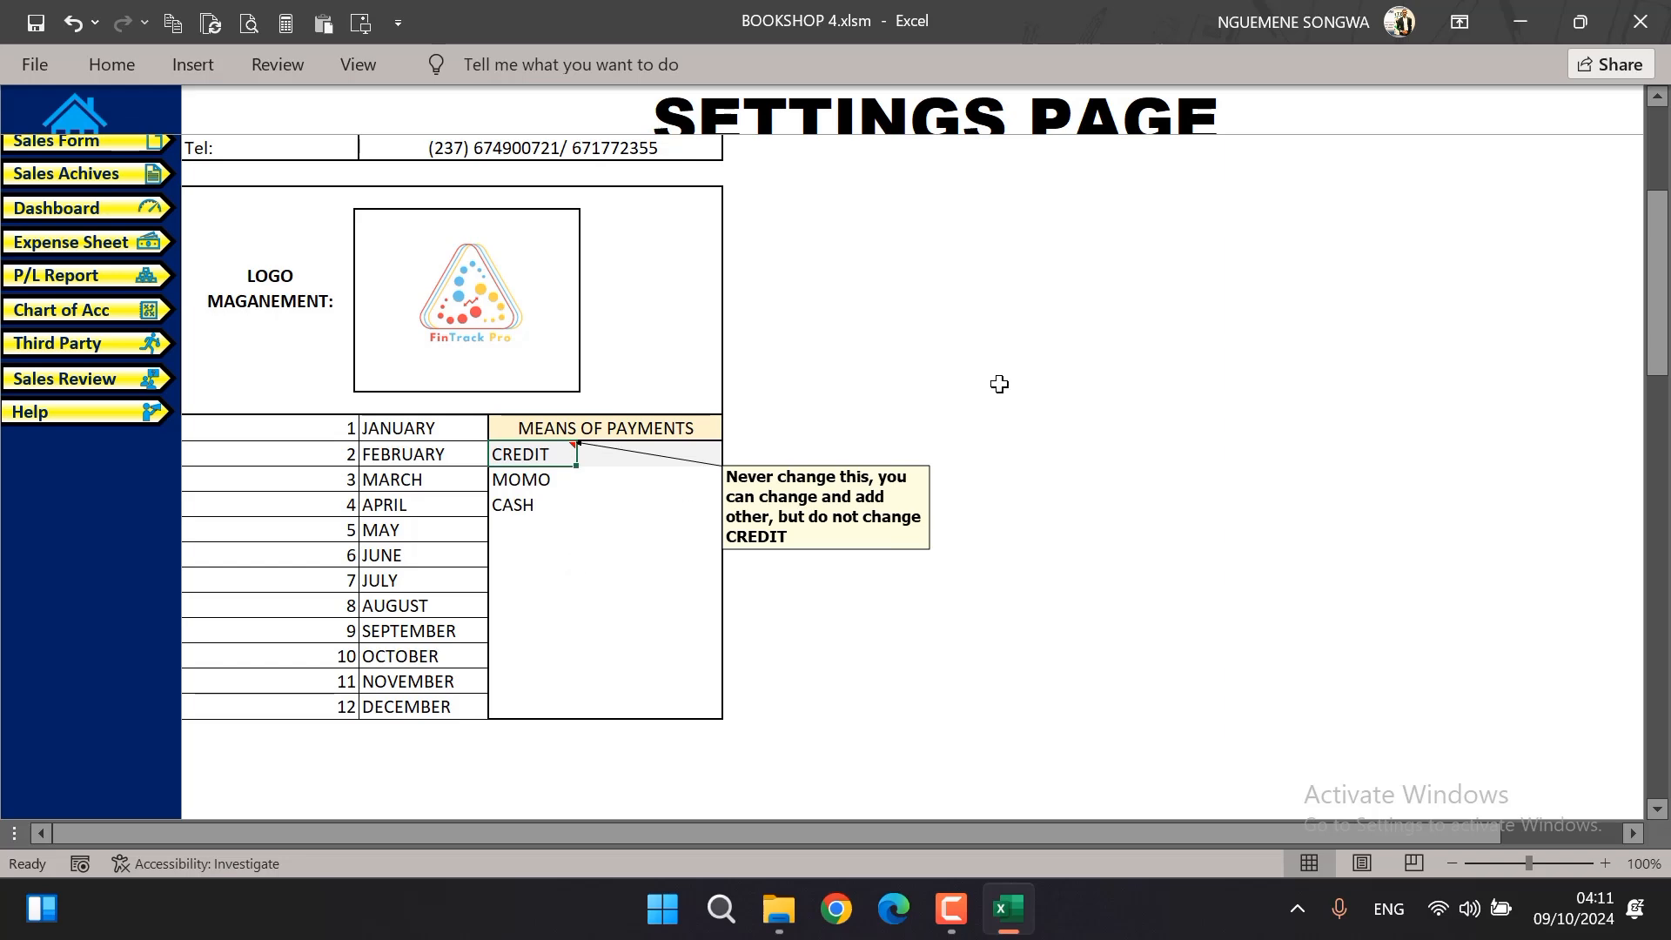
Open the table for adding and editing users and select the Admin user name
scroll(955, 416, "up", 4)
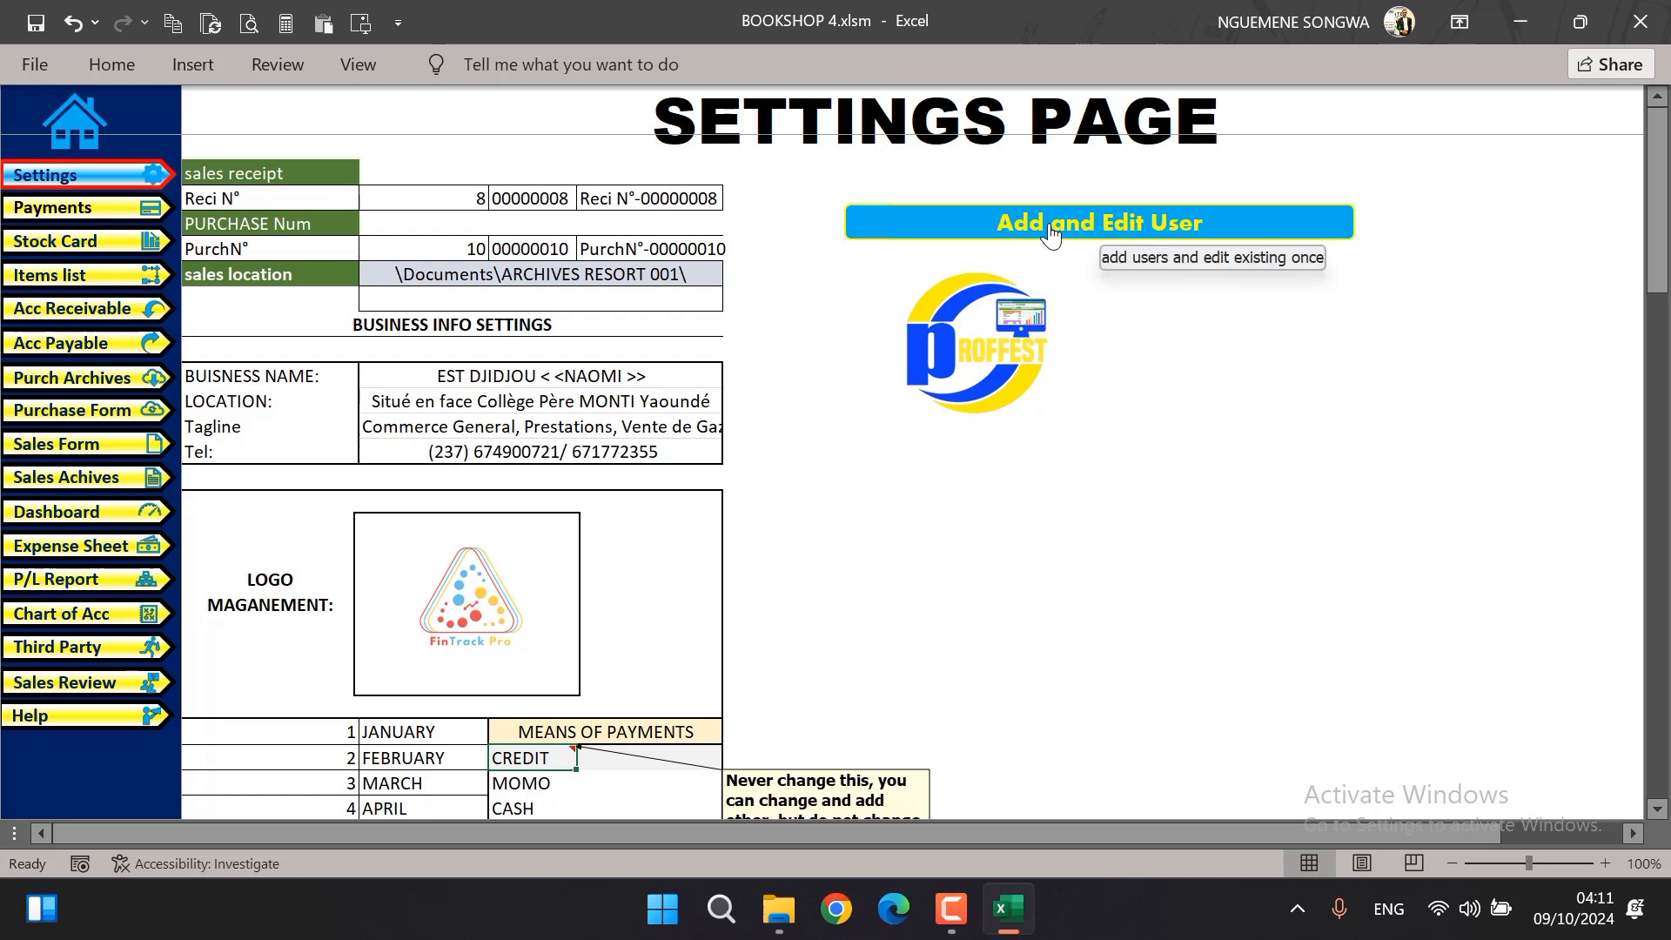
left_click(1101, 228)
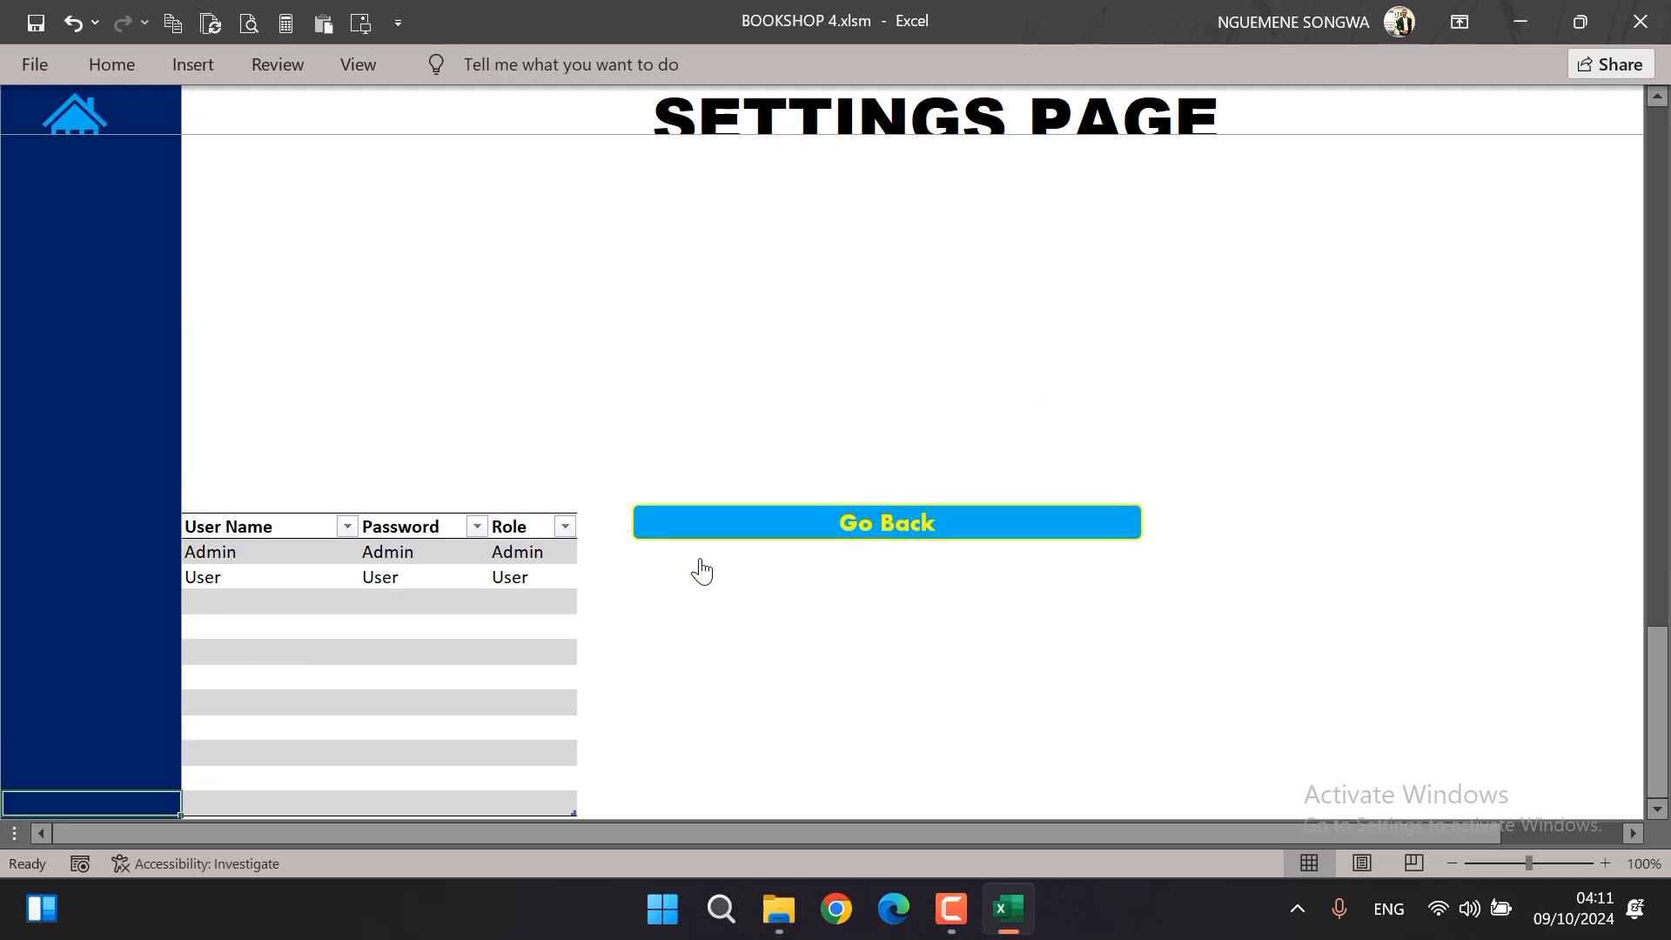
left_click(220, 551)
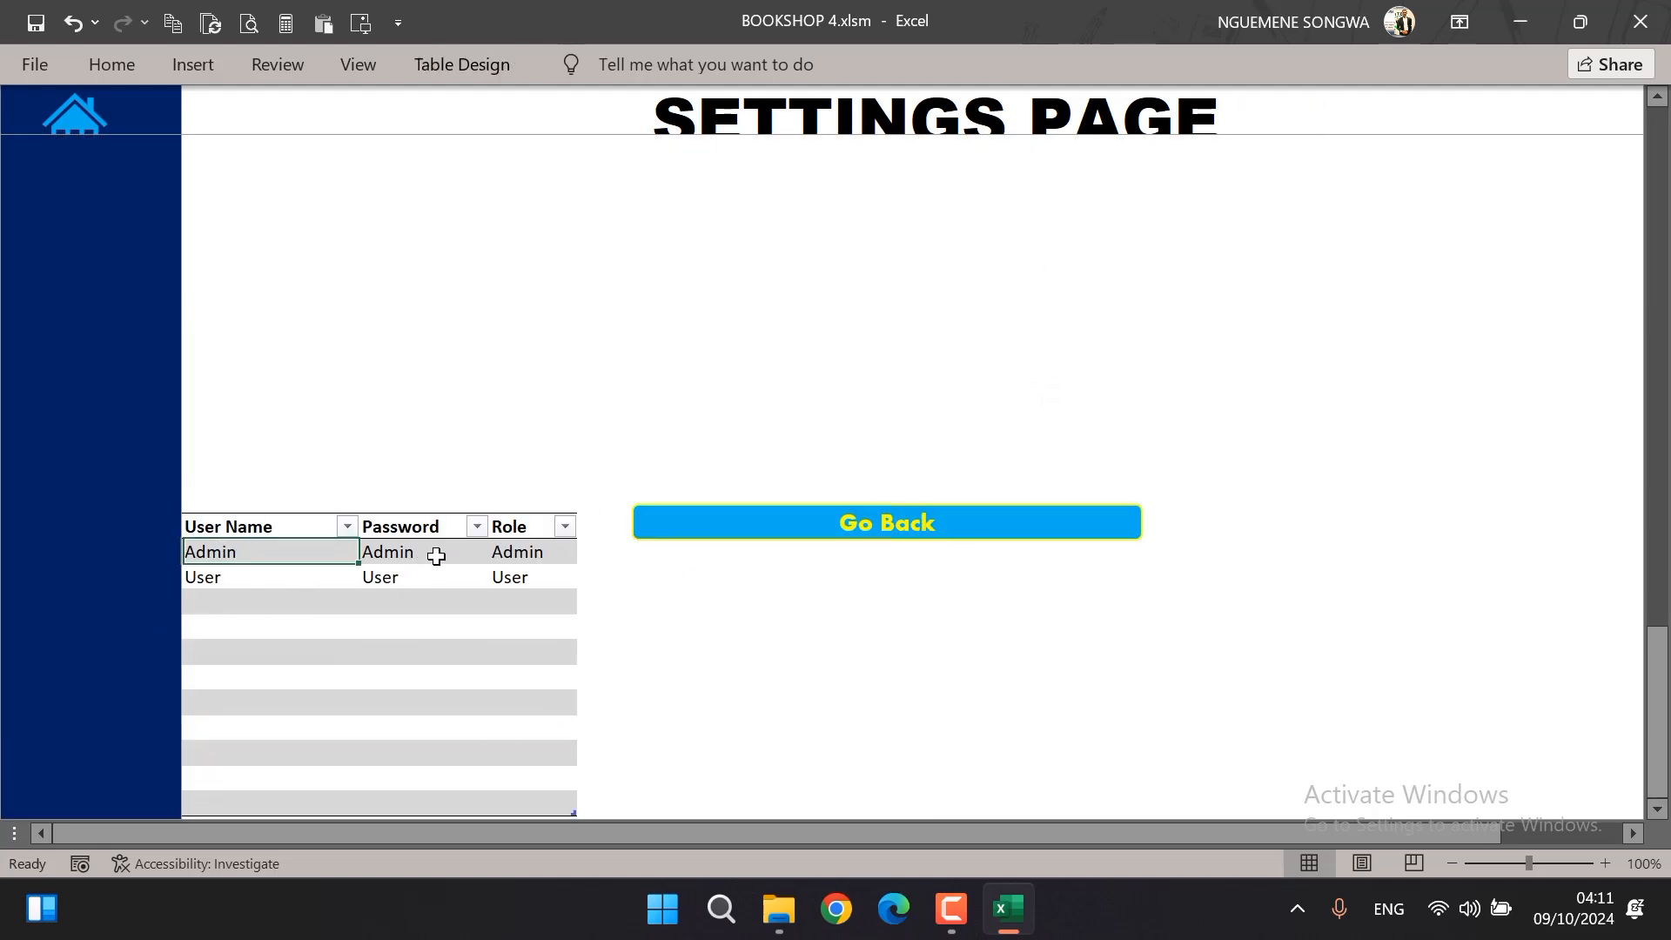
Examine the user name, password and role of the Admin and User accounts in the user table
left_click(227, 597)
left_click(413, 583)
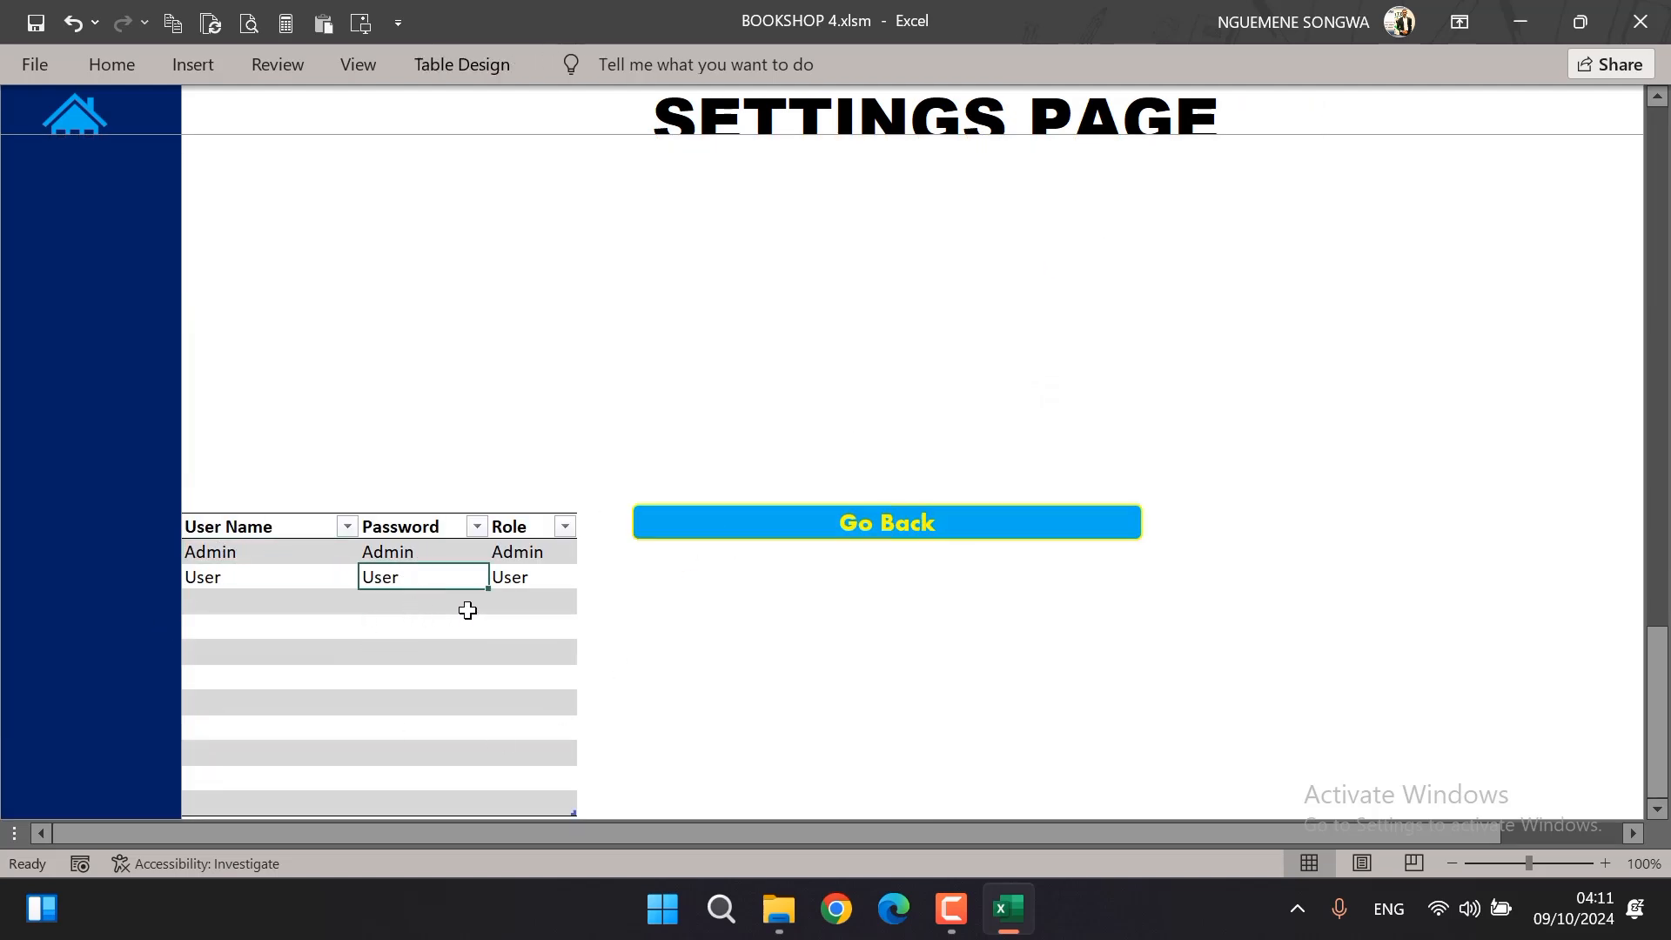
left_click(233, 599)
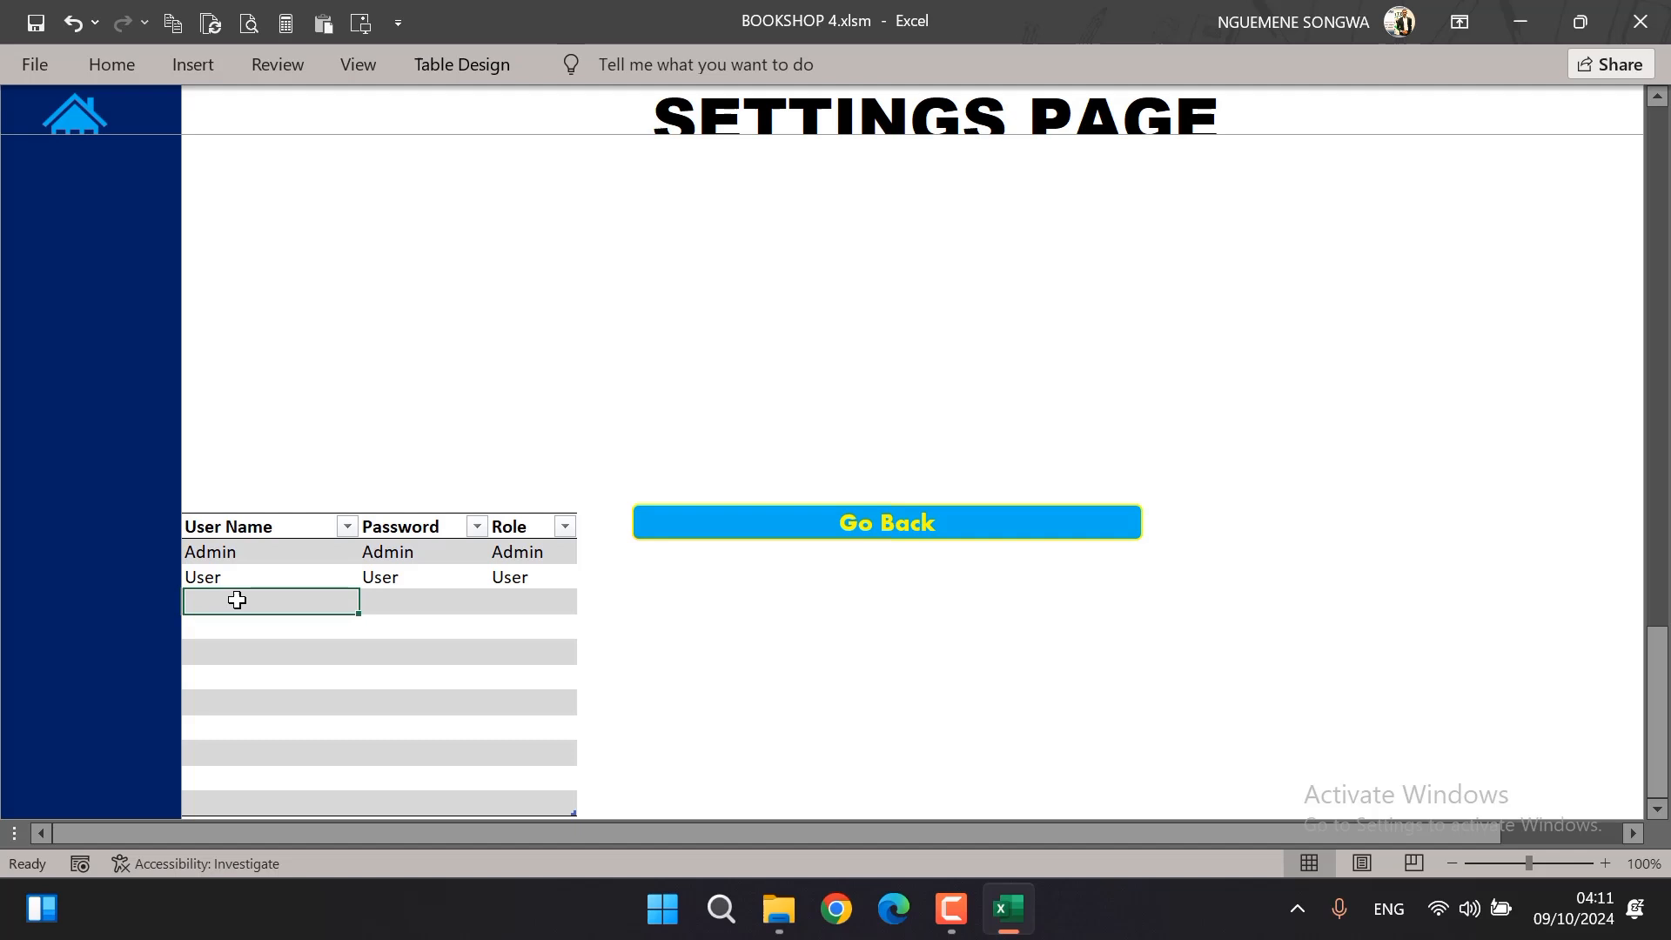
left_click(228, 551)
left_click(371, 550)
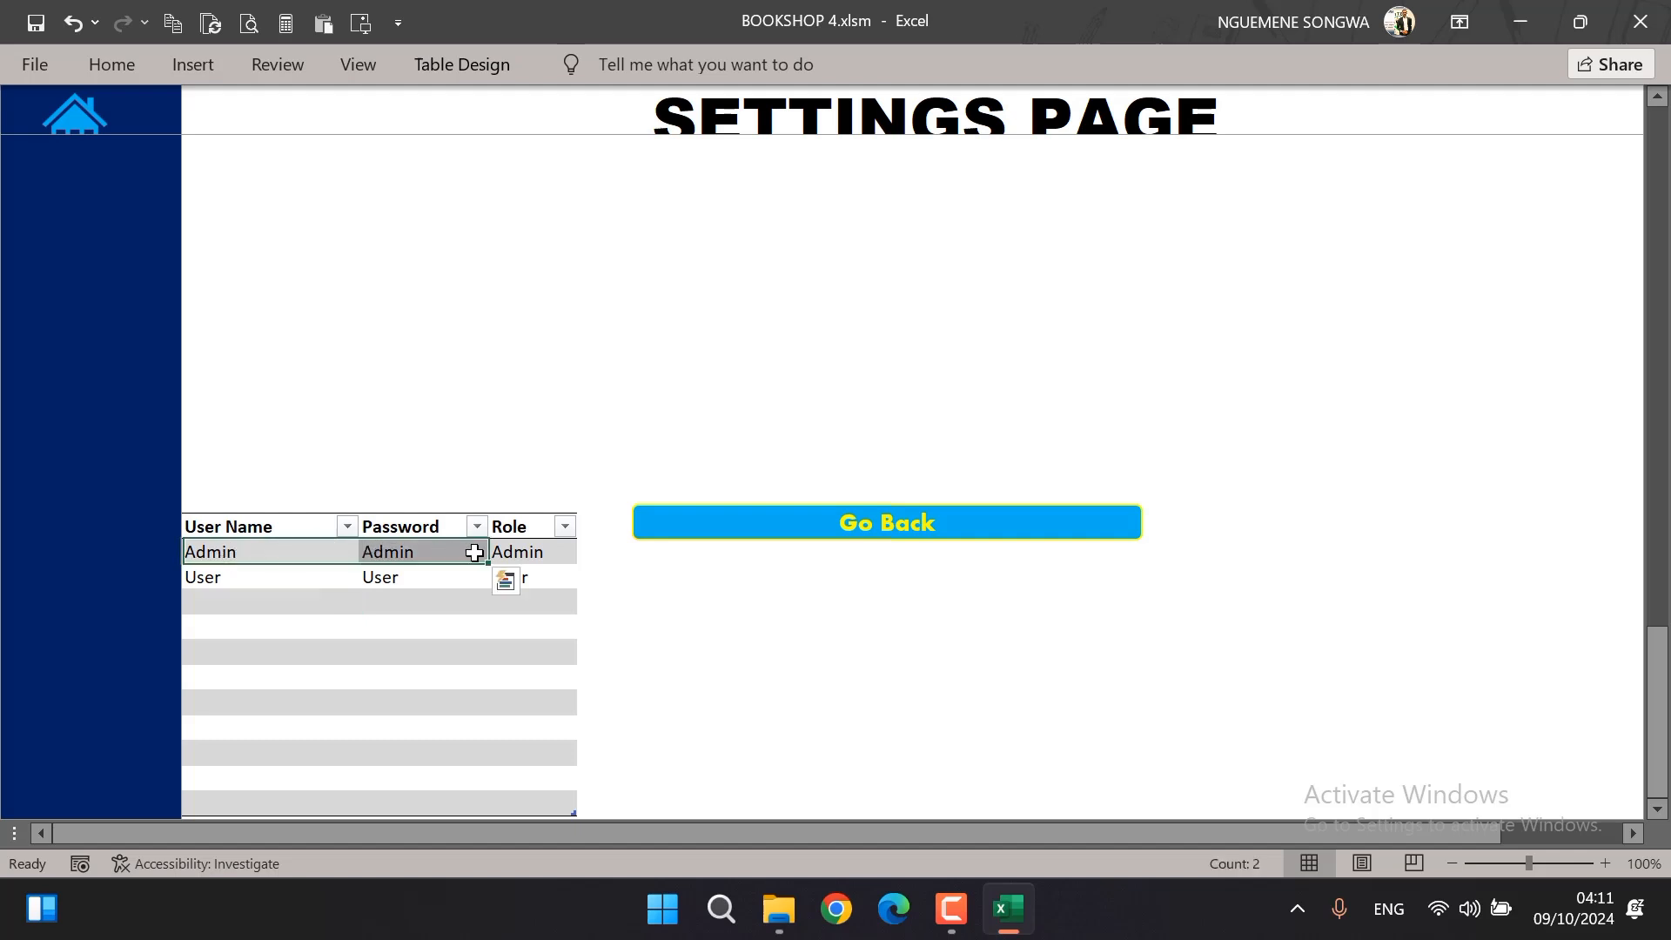
left_click(530, 551)
left_click(231, 586)
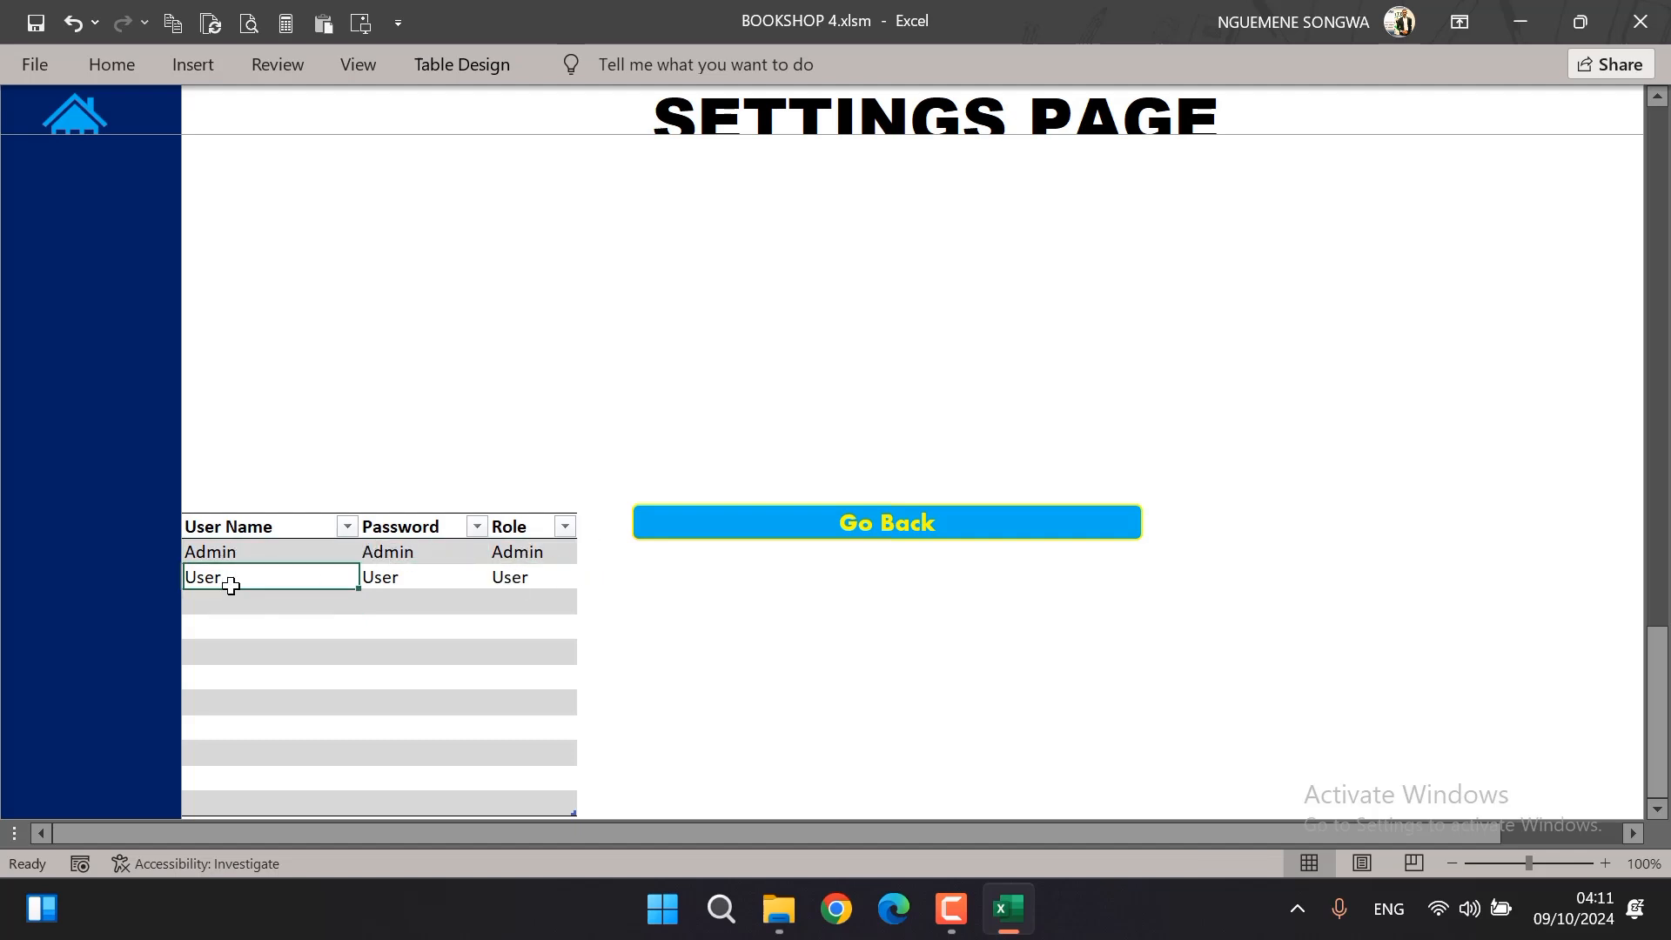
Add a user named Dev in the first empty row of the user table, enter the account password and set the role to User
left_click(244, 594)
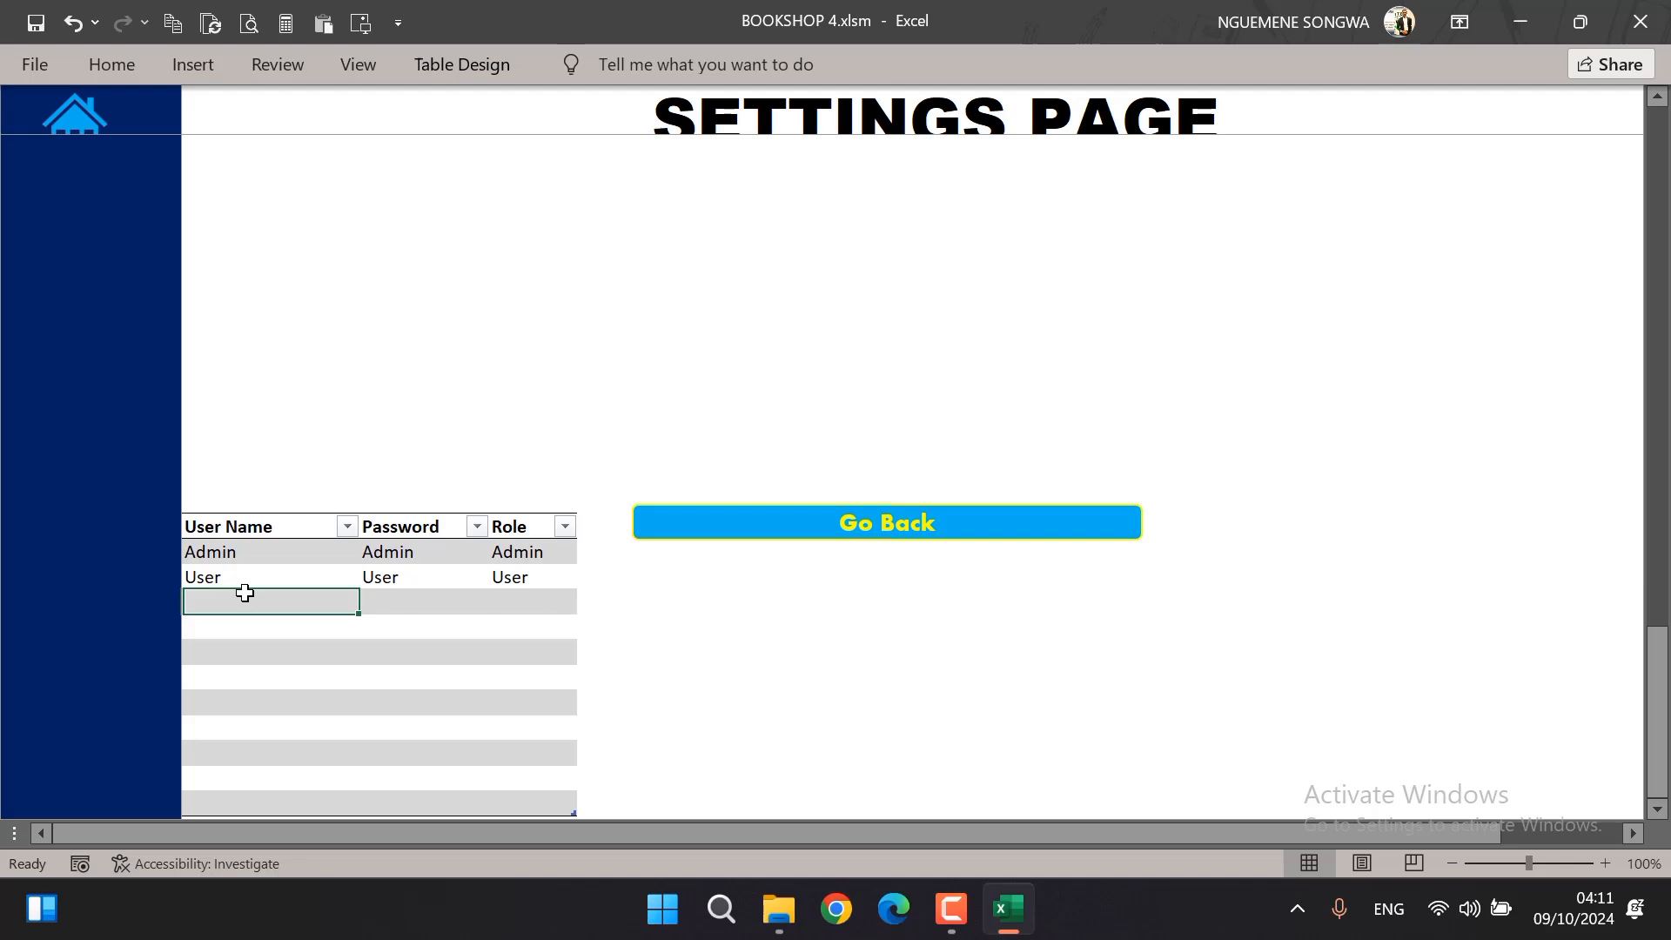
type("Dev")
key("Tab")
type("12")
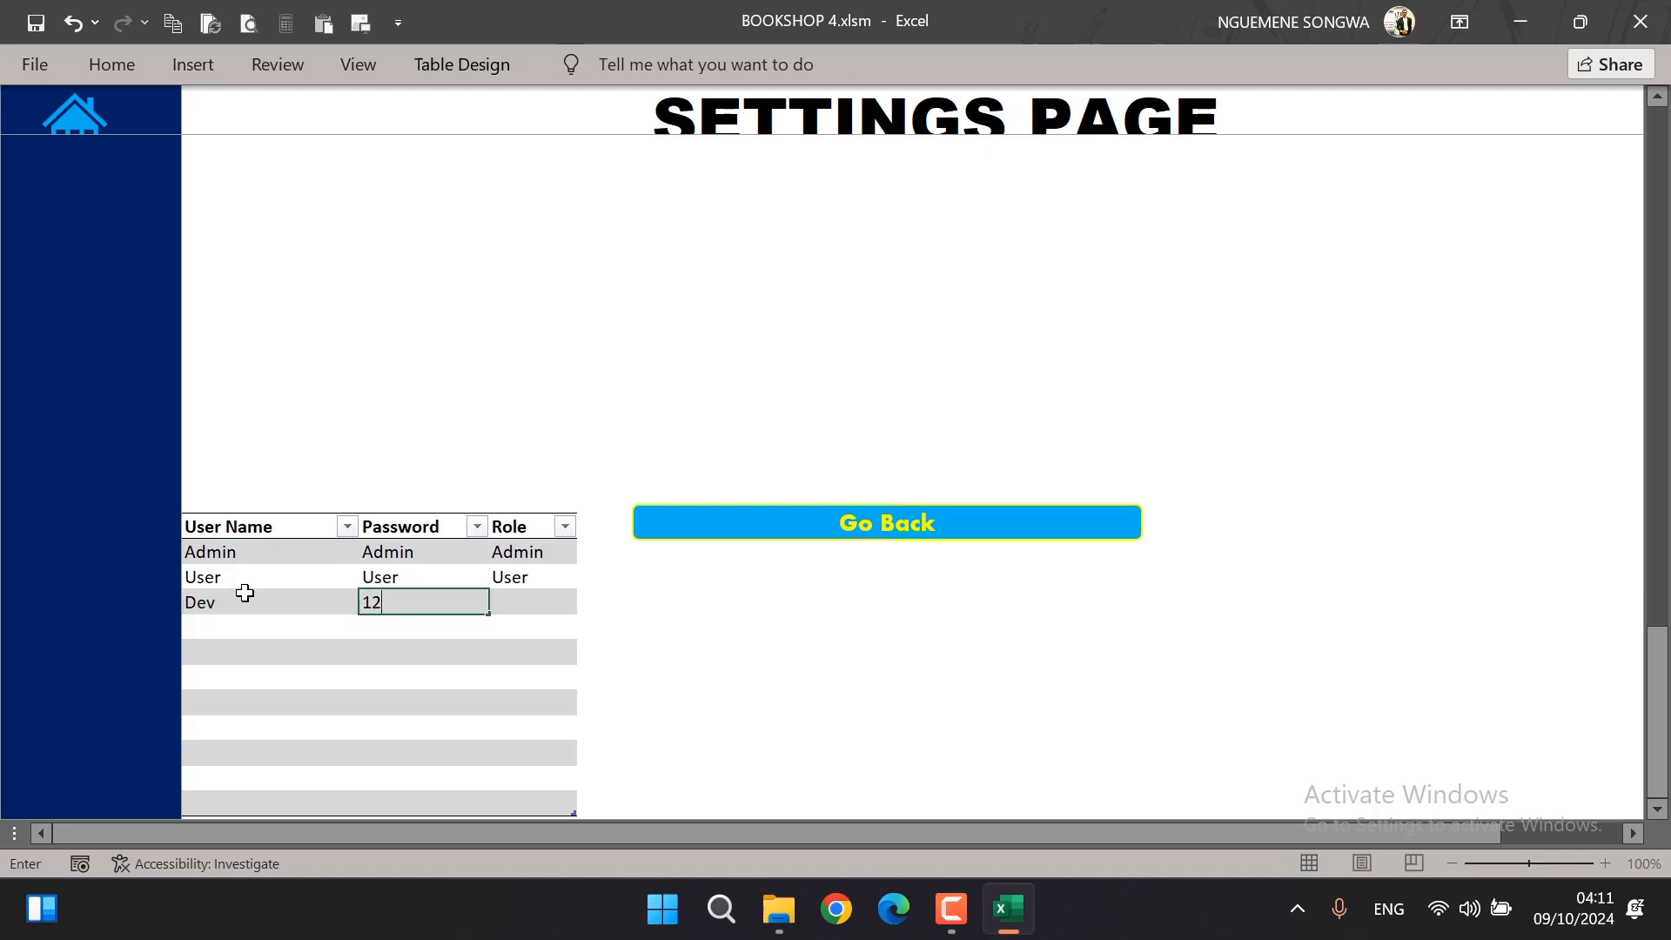
type("134")
key("BackSpace")
key("BackSpace")
key("BackSpace")
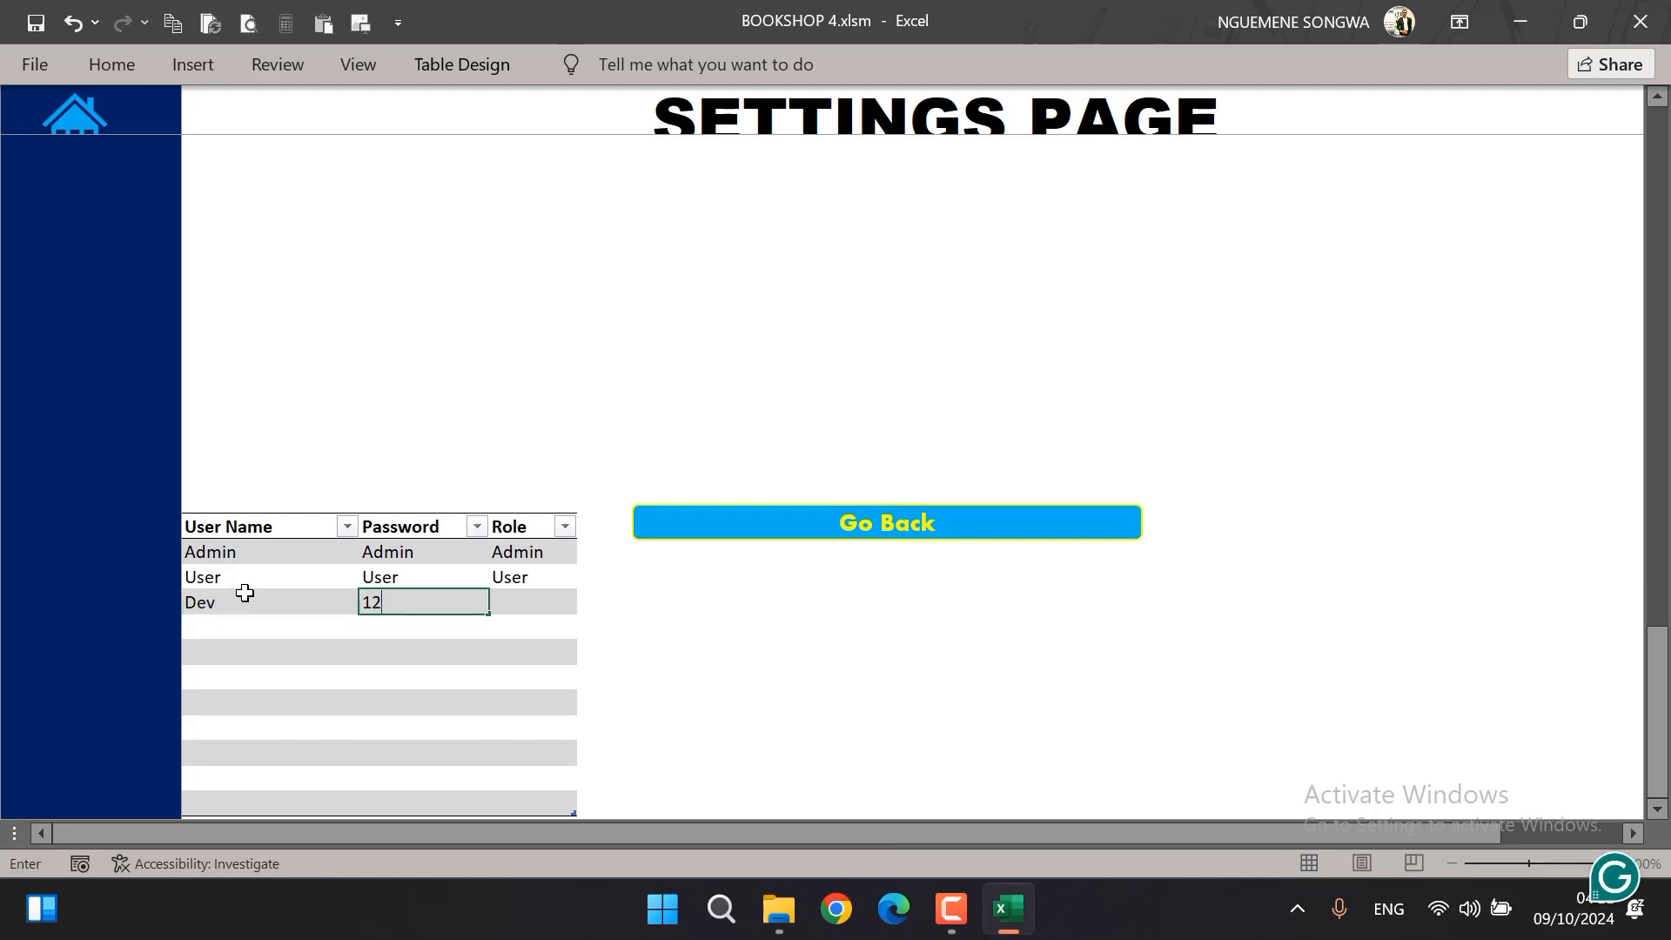
type("34")
key("Tab")
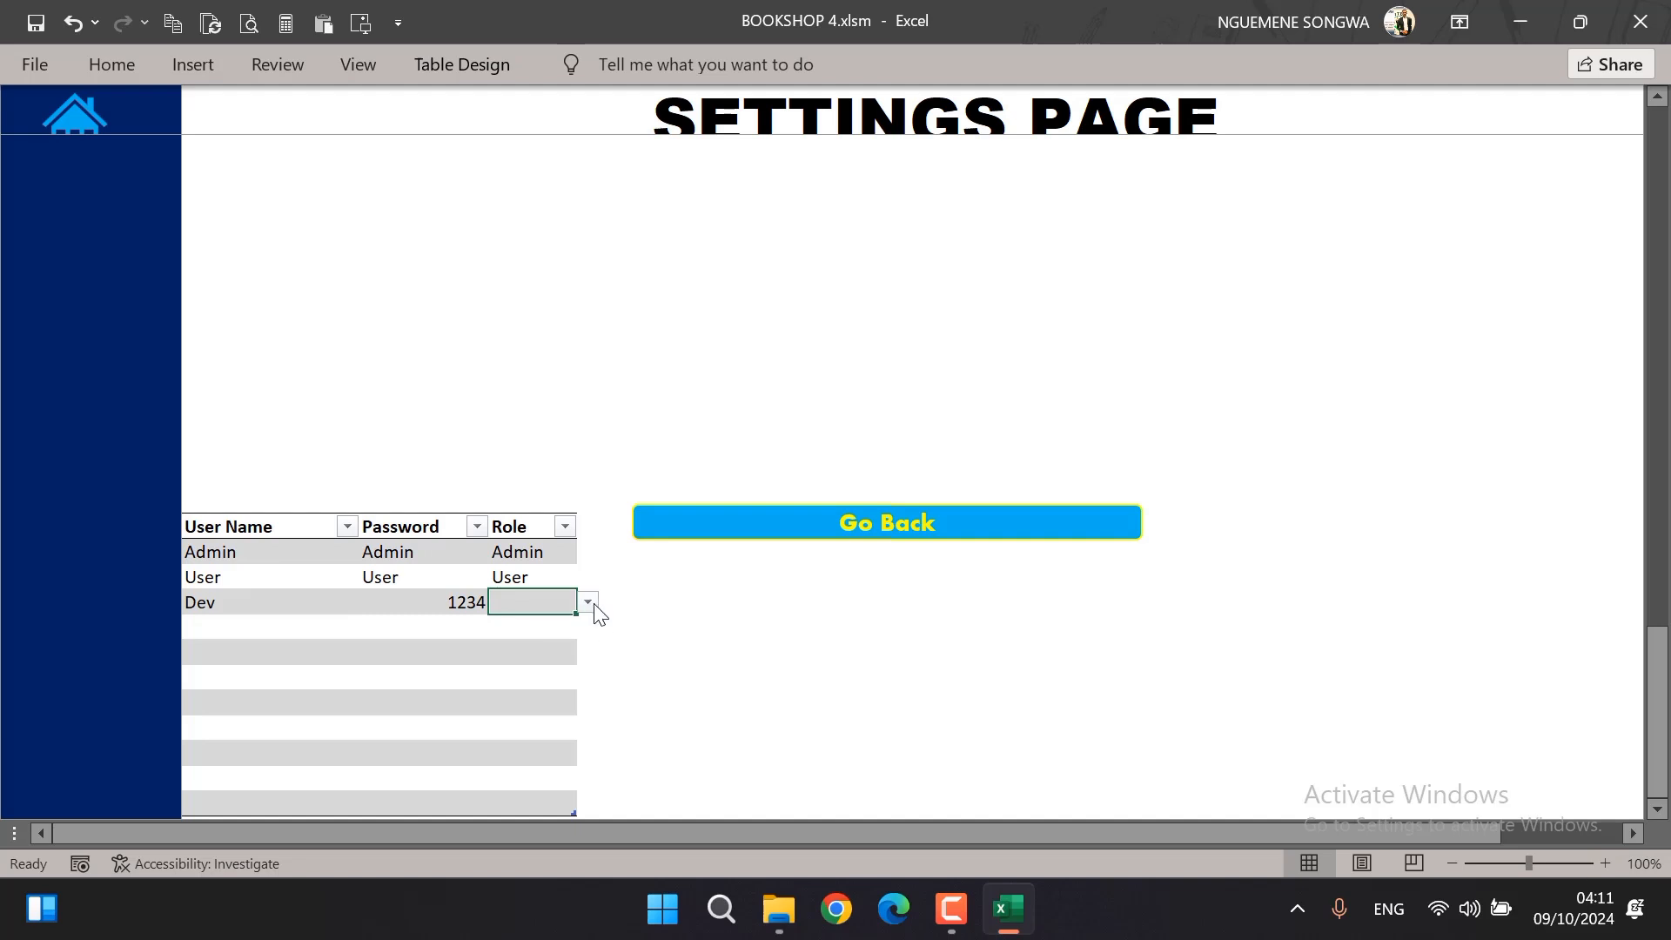
left_click(588, 602)
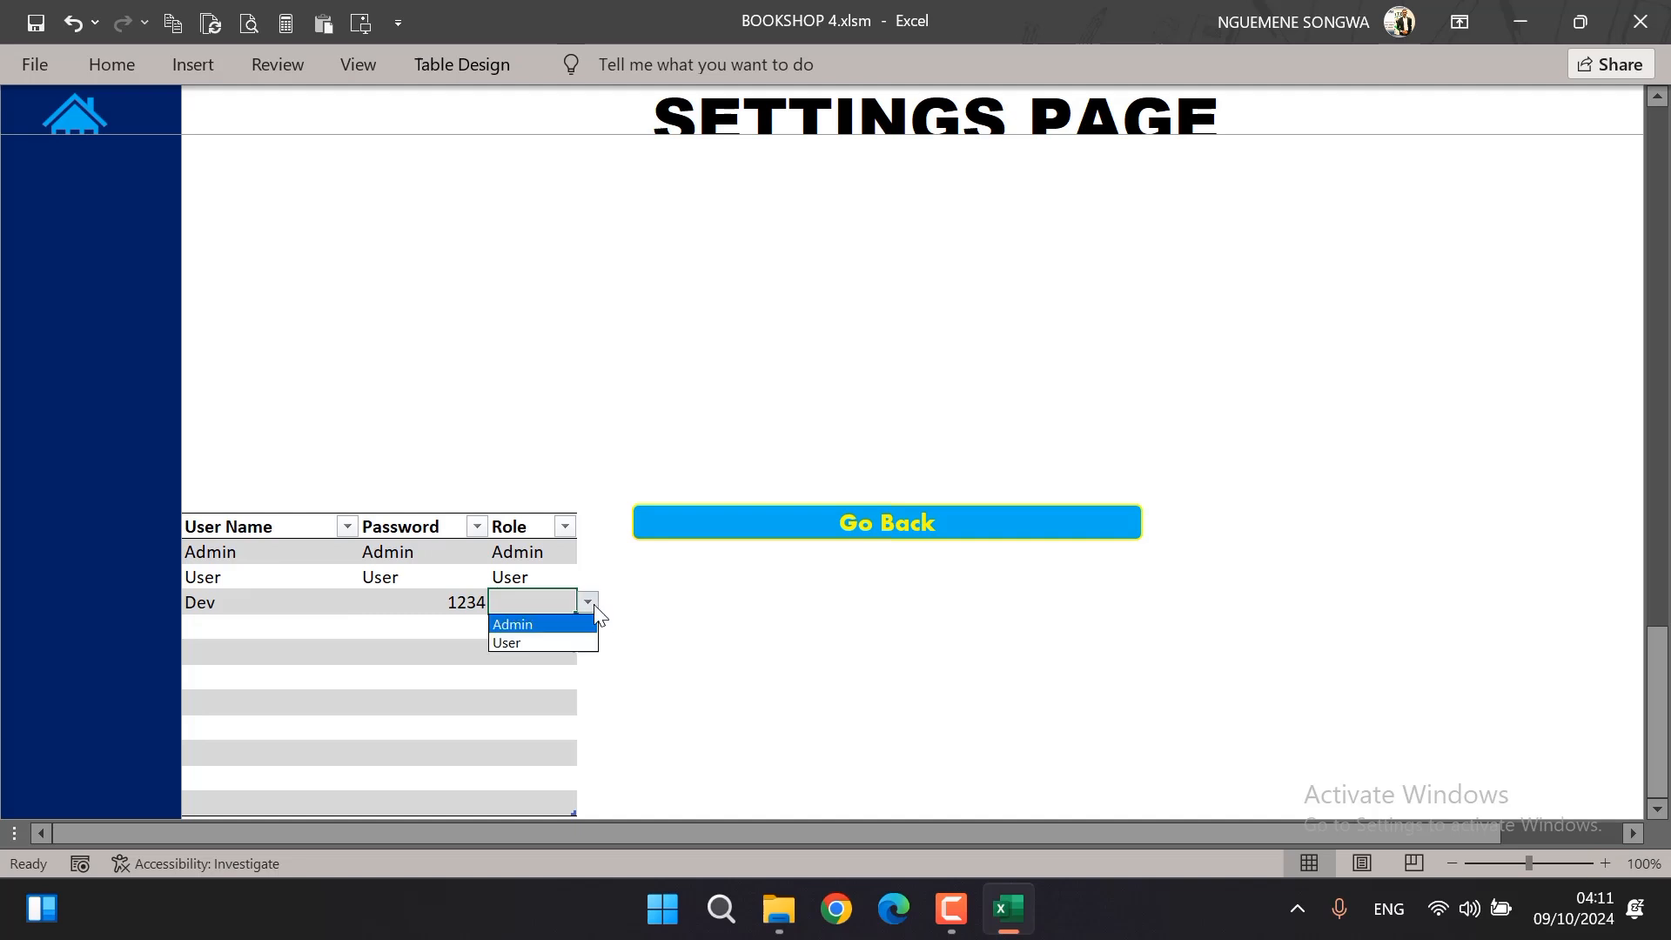
left_click(530, 642)
left_click(401, 648)
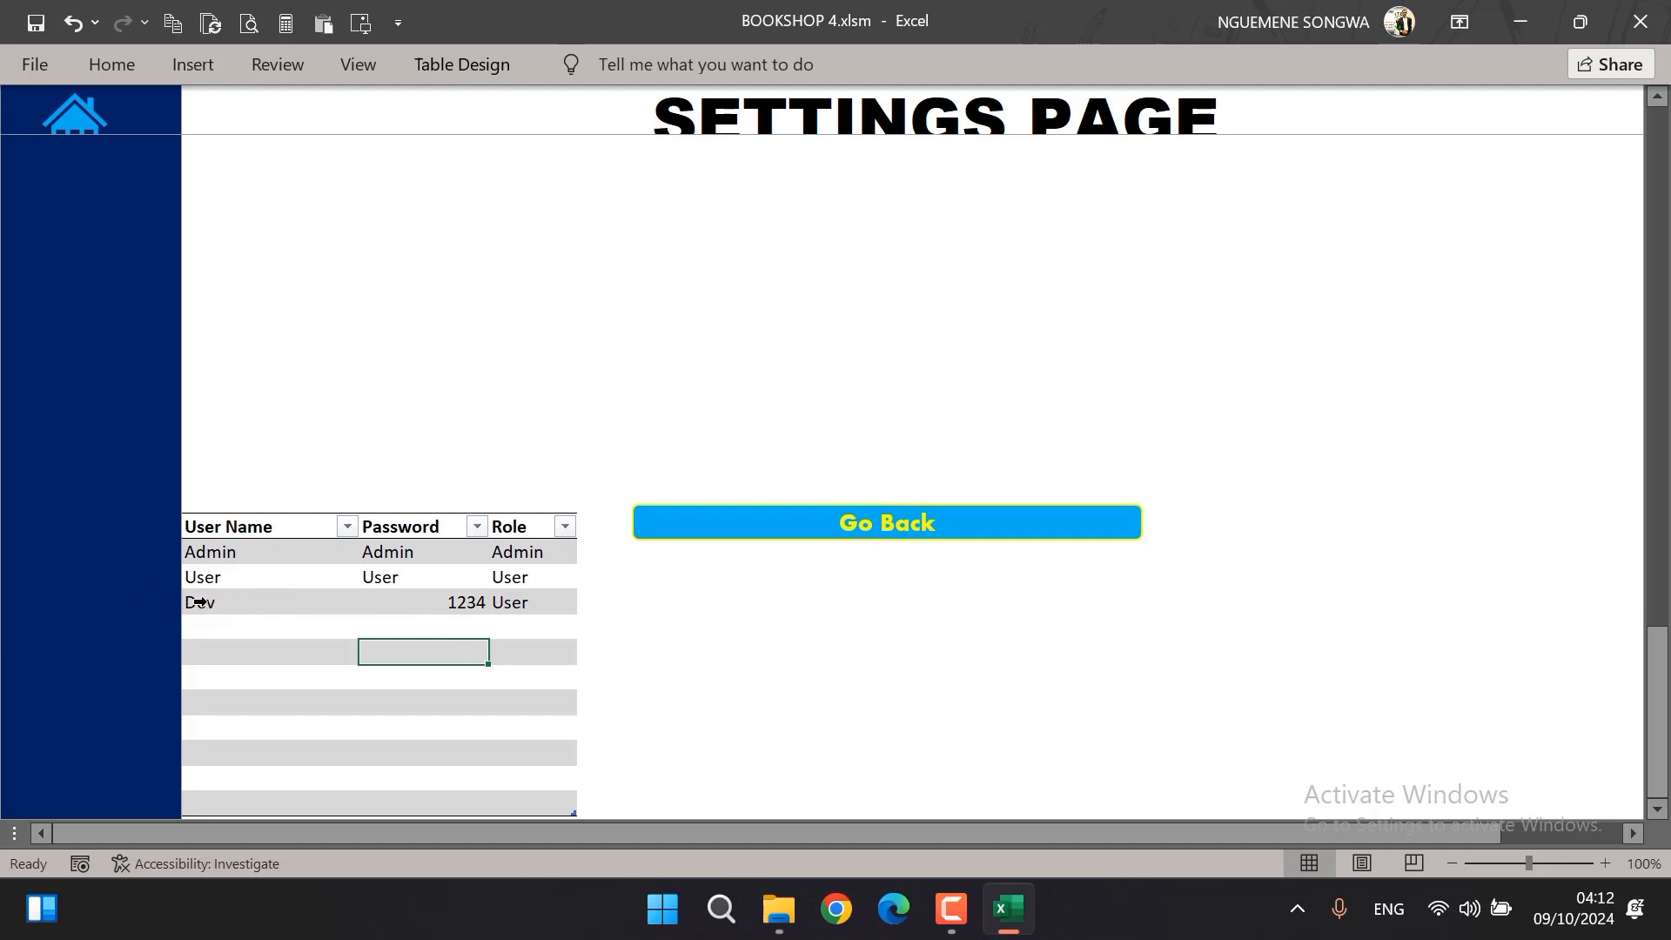
Review the Dev account's row and go back to the main settings area
left_click(445, 602)
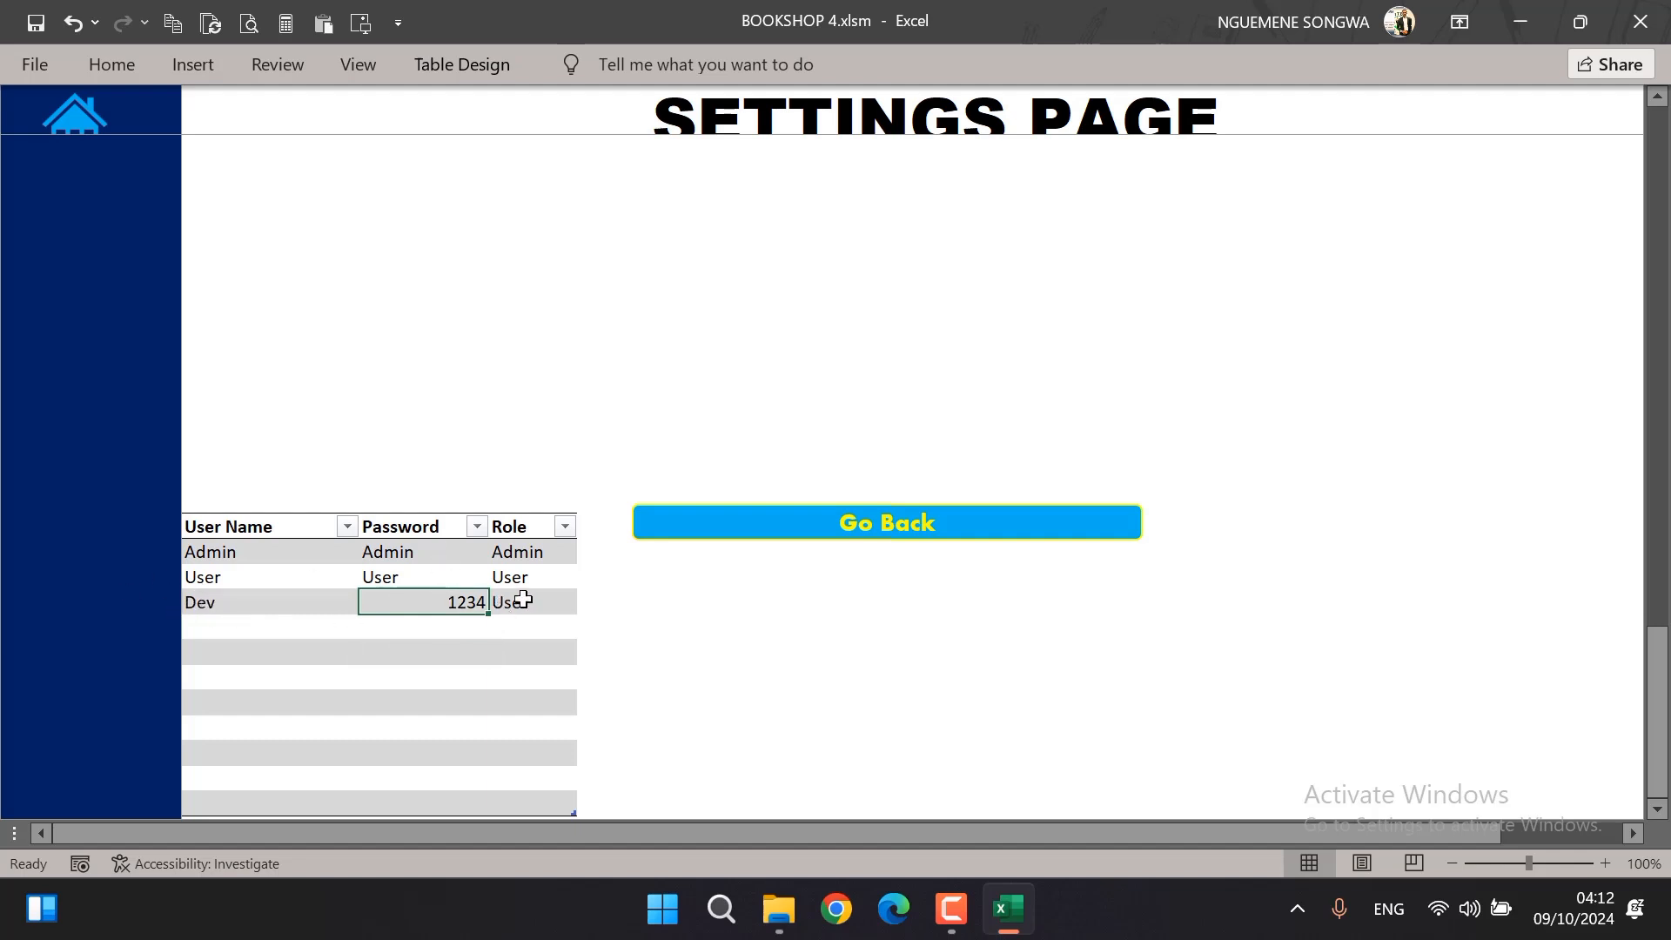
left_click(523, 599)
left_click(974, 648)
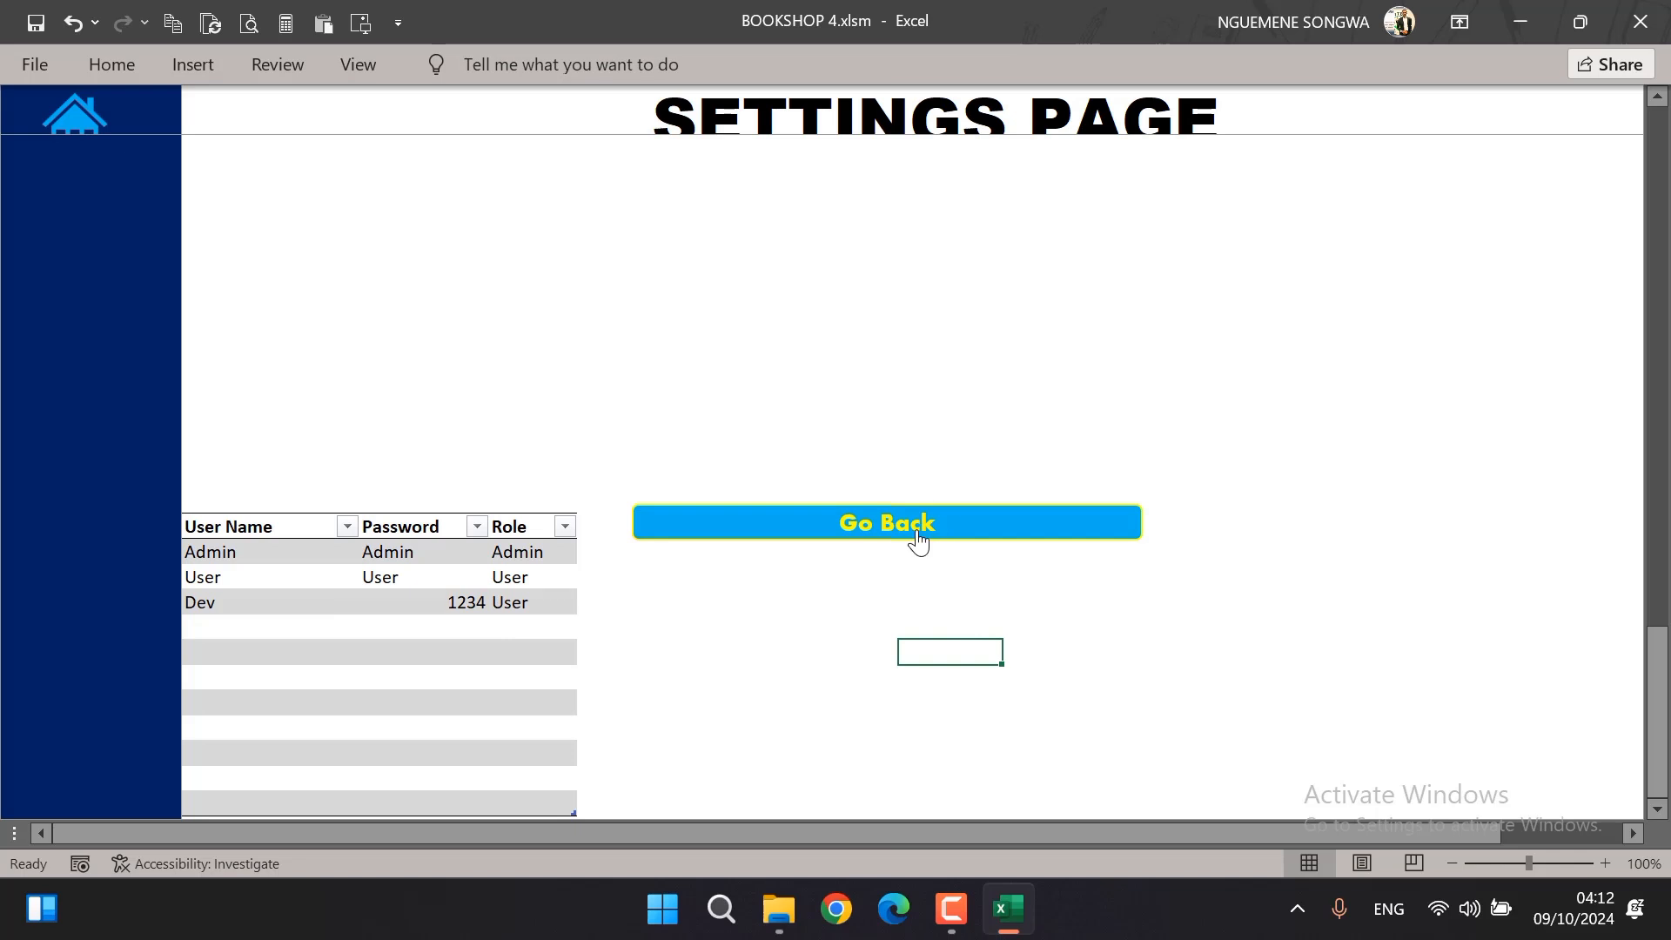
left_click(918, 539)
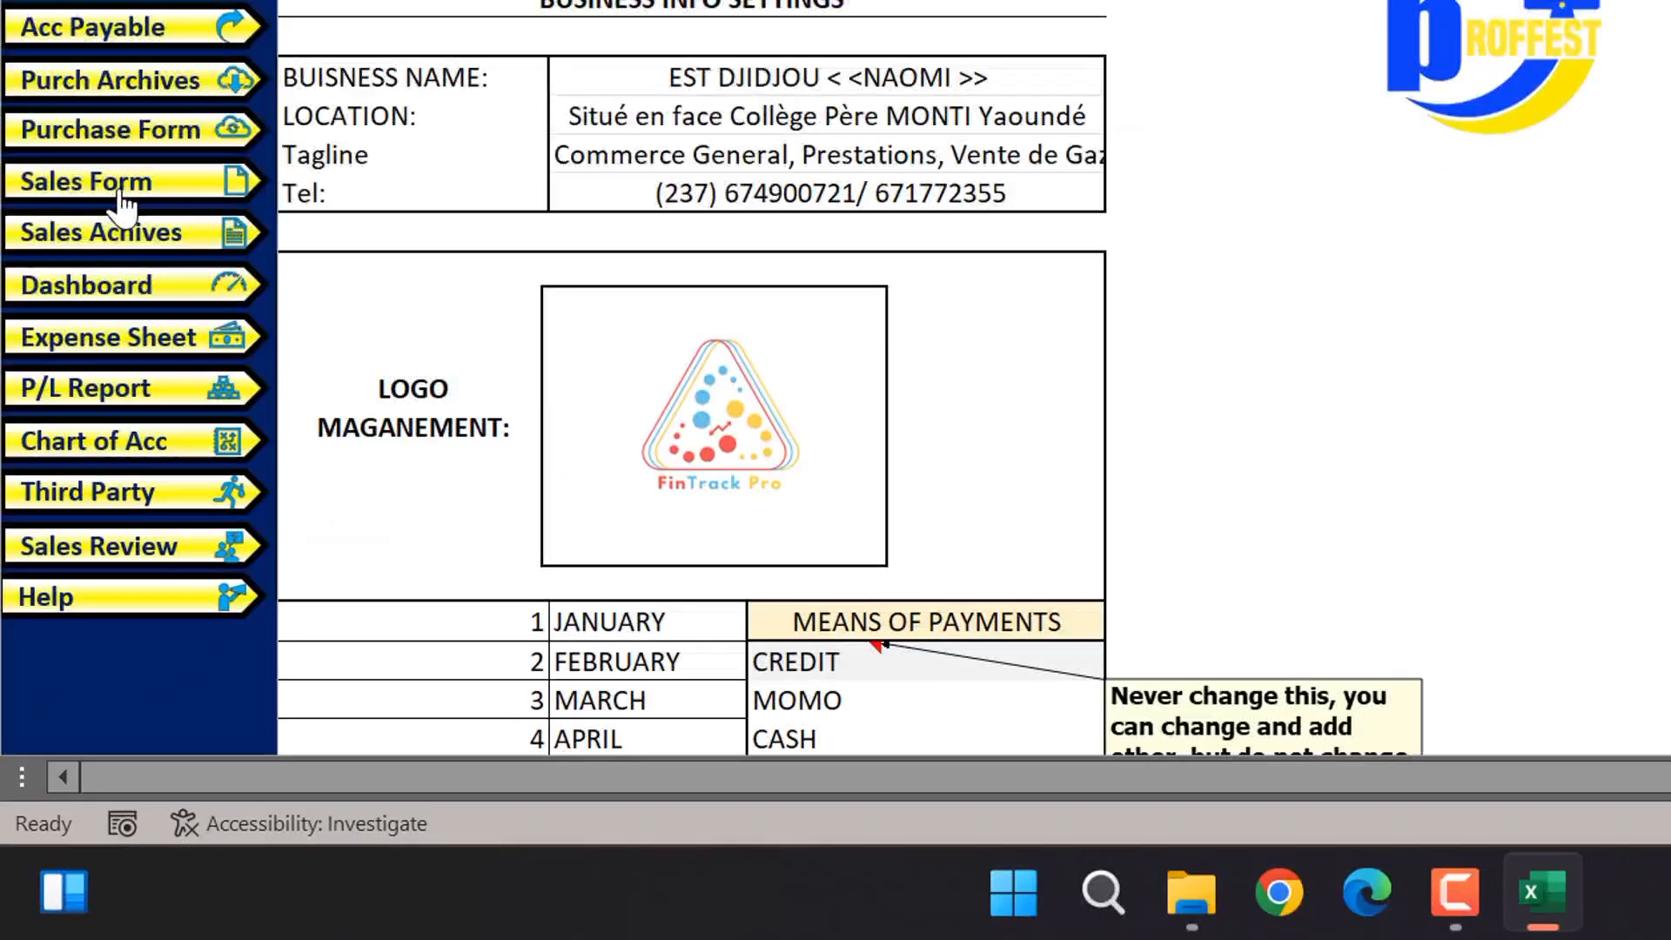
Replace the FinTrack Pro logo in the settings logo frame with the PROFFEST logo and check it on the sales receipt
left_click(120, 194)
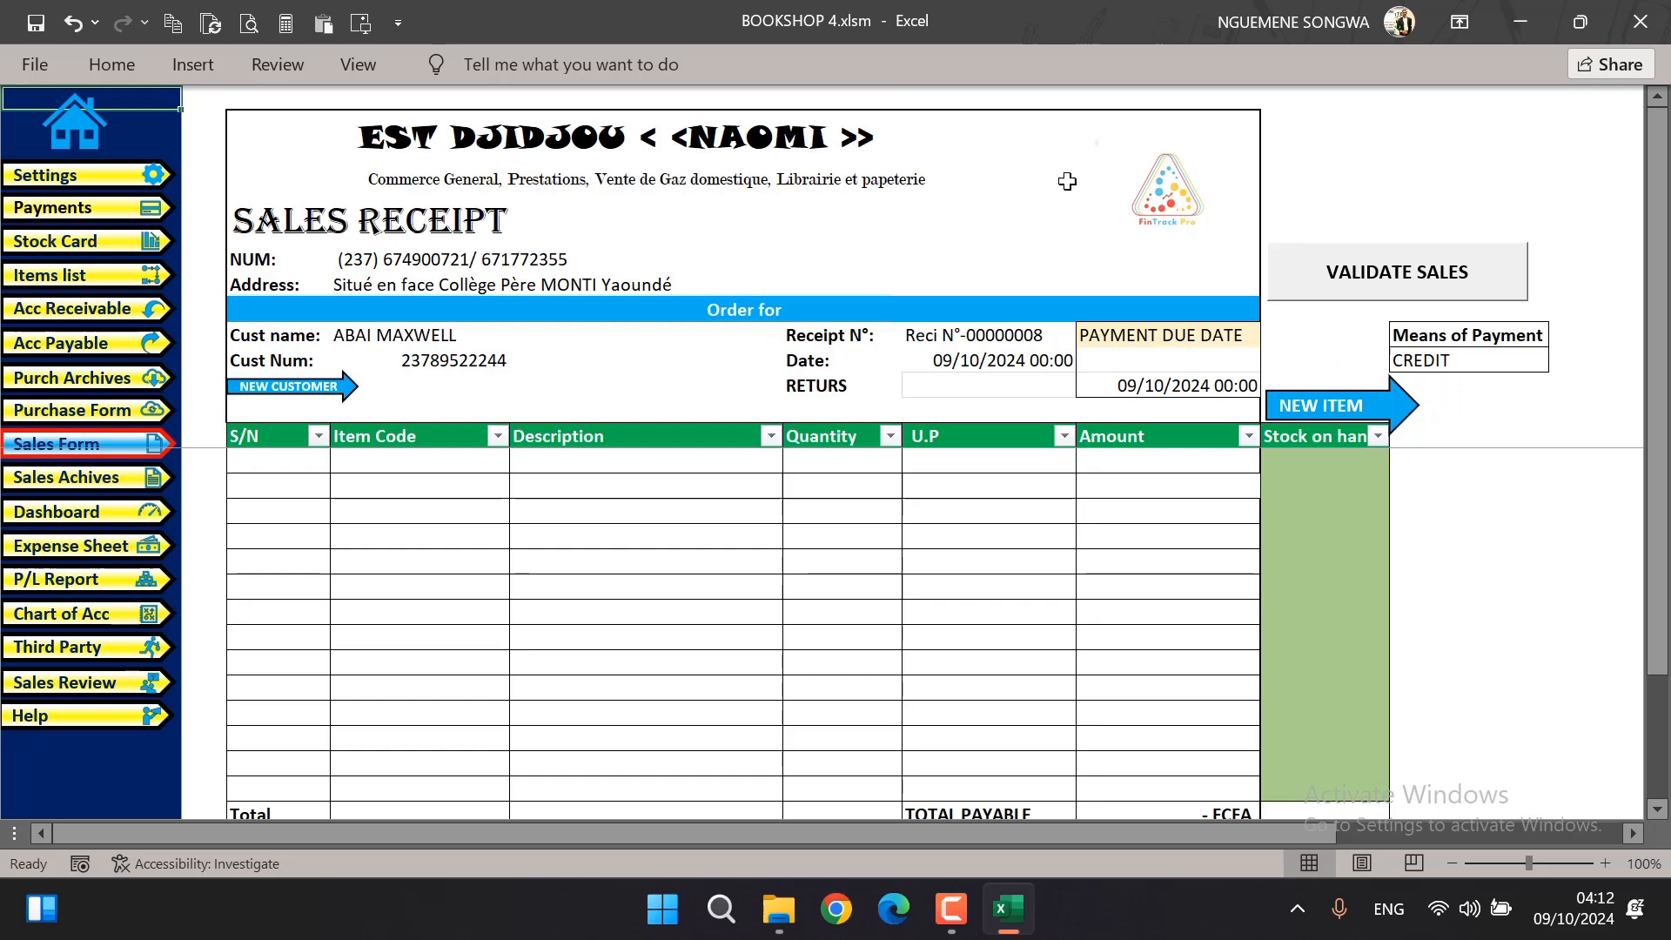
left_click(119, 185)
left_click_drag(481, 641, 1144, 640)
left_click_drag(1020, 365, 507, 609)
left_click(96, 447)
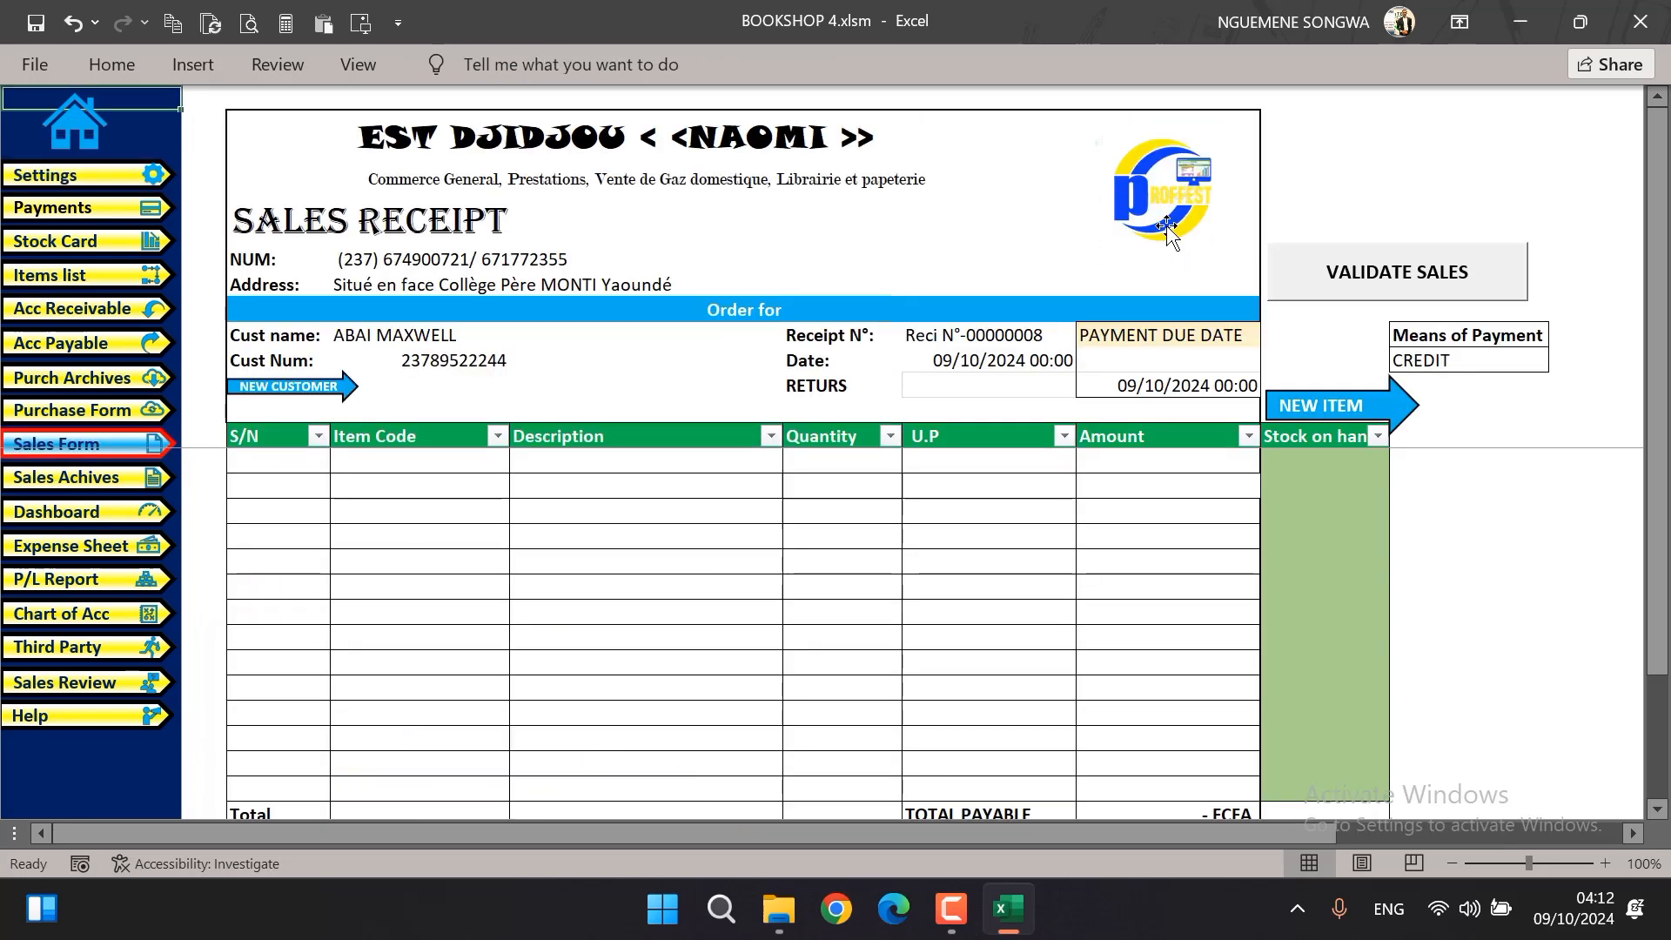
left_click(1166, 228)
left_click(1044, 222)
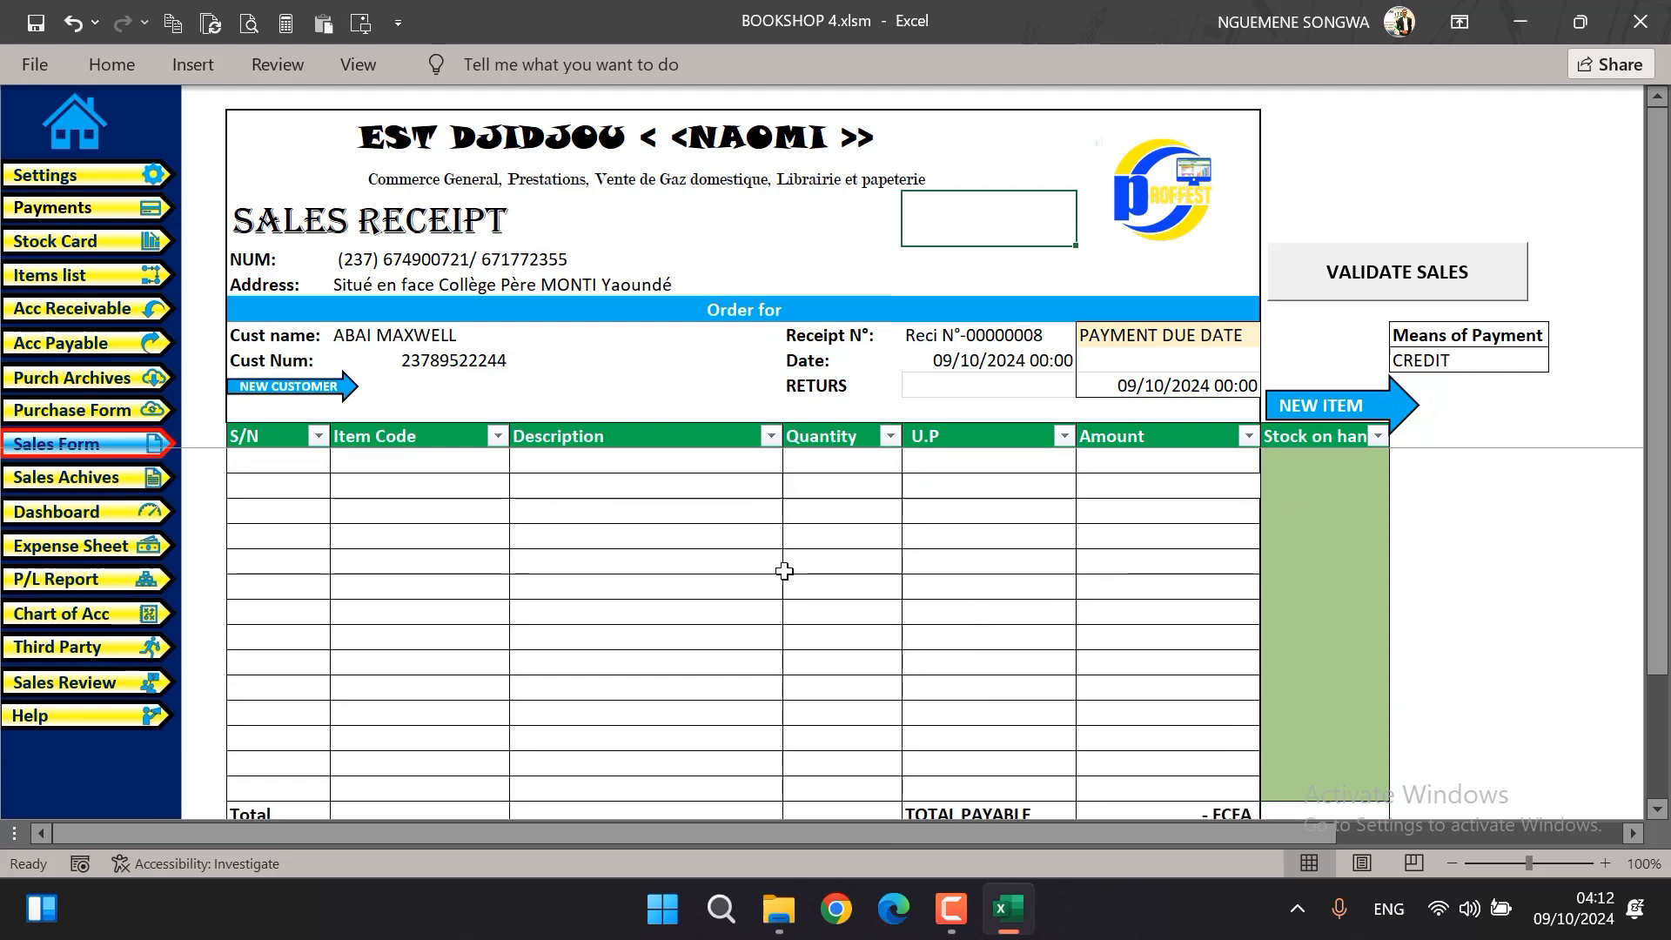
Browse the customer list on the sales receipt and set the customer name to Other Customer
left_click(418, 335)
left_click(521, 335)
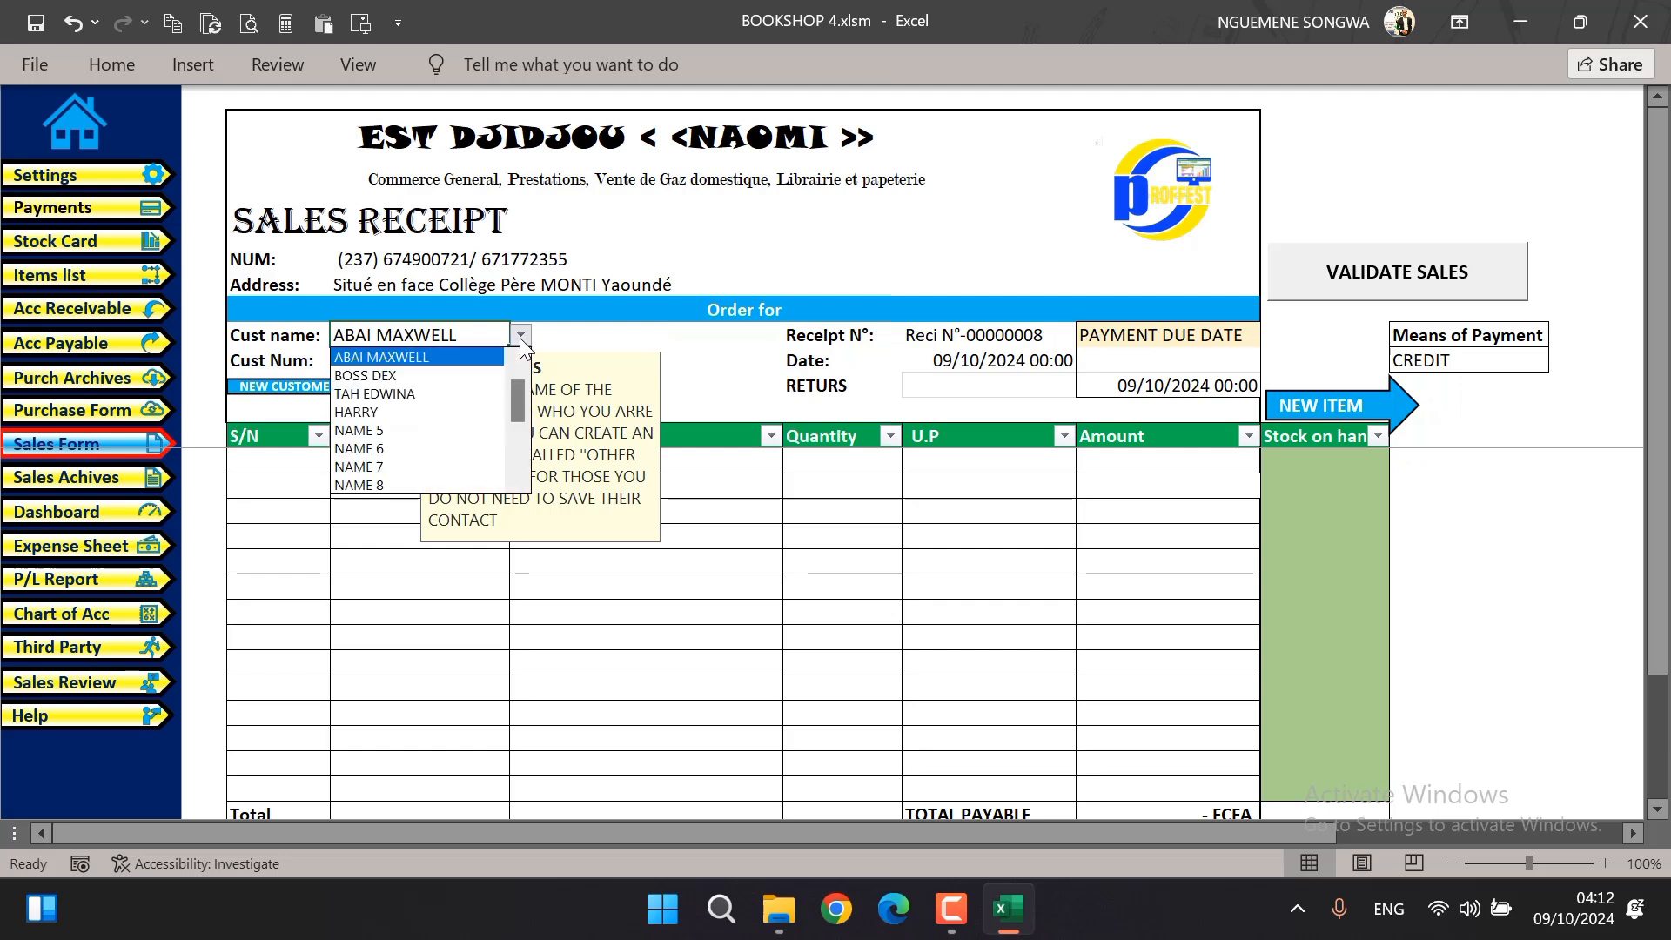
left_click_drag(520, 410, 516, 328)
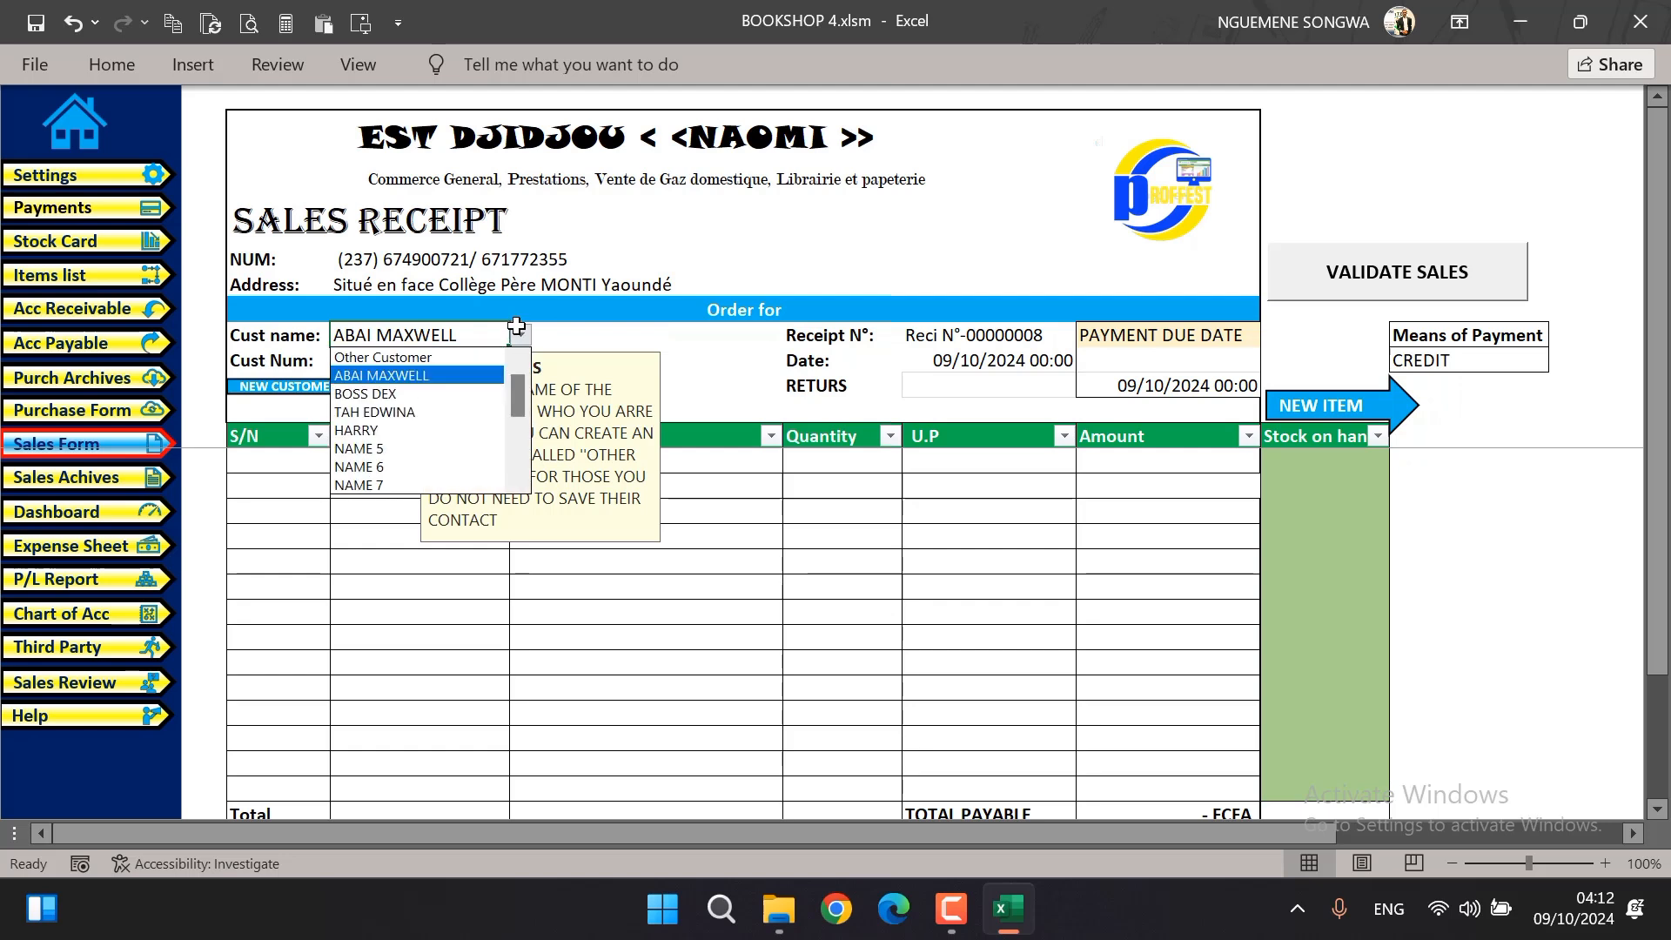
left_click(586, 322)
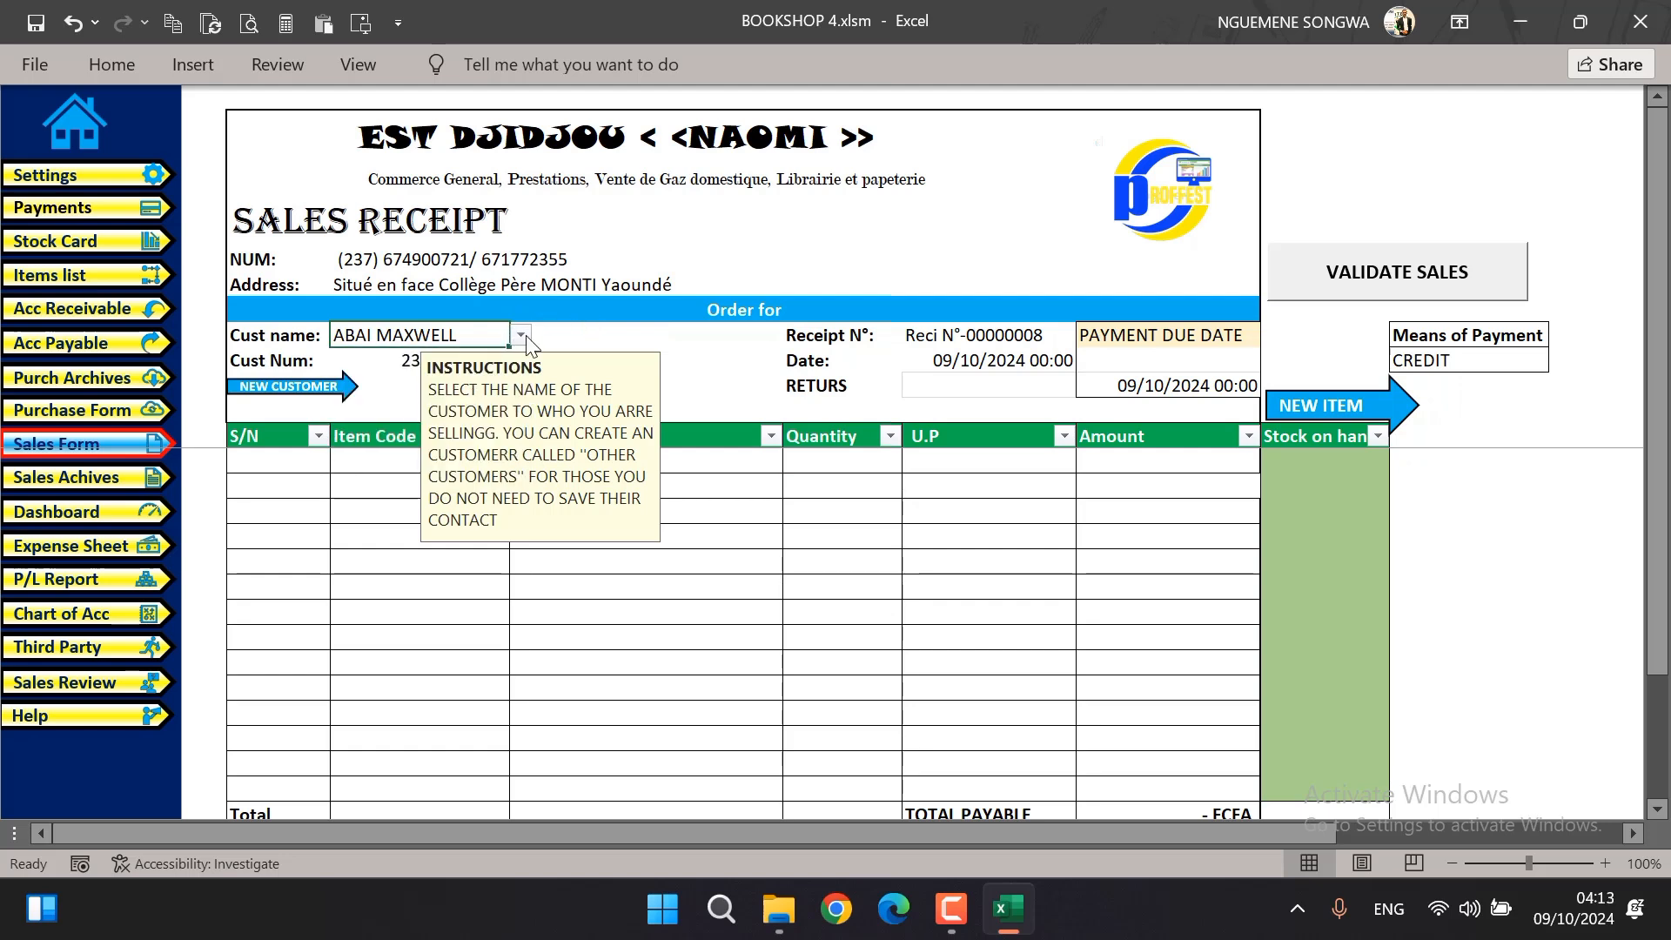
left_click(520, 336)
left_click_drag(520, 401, 518, 348)
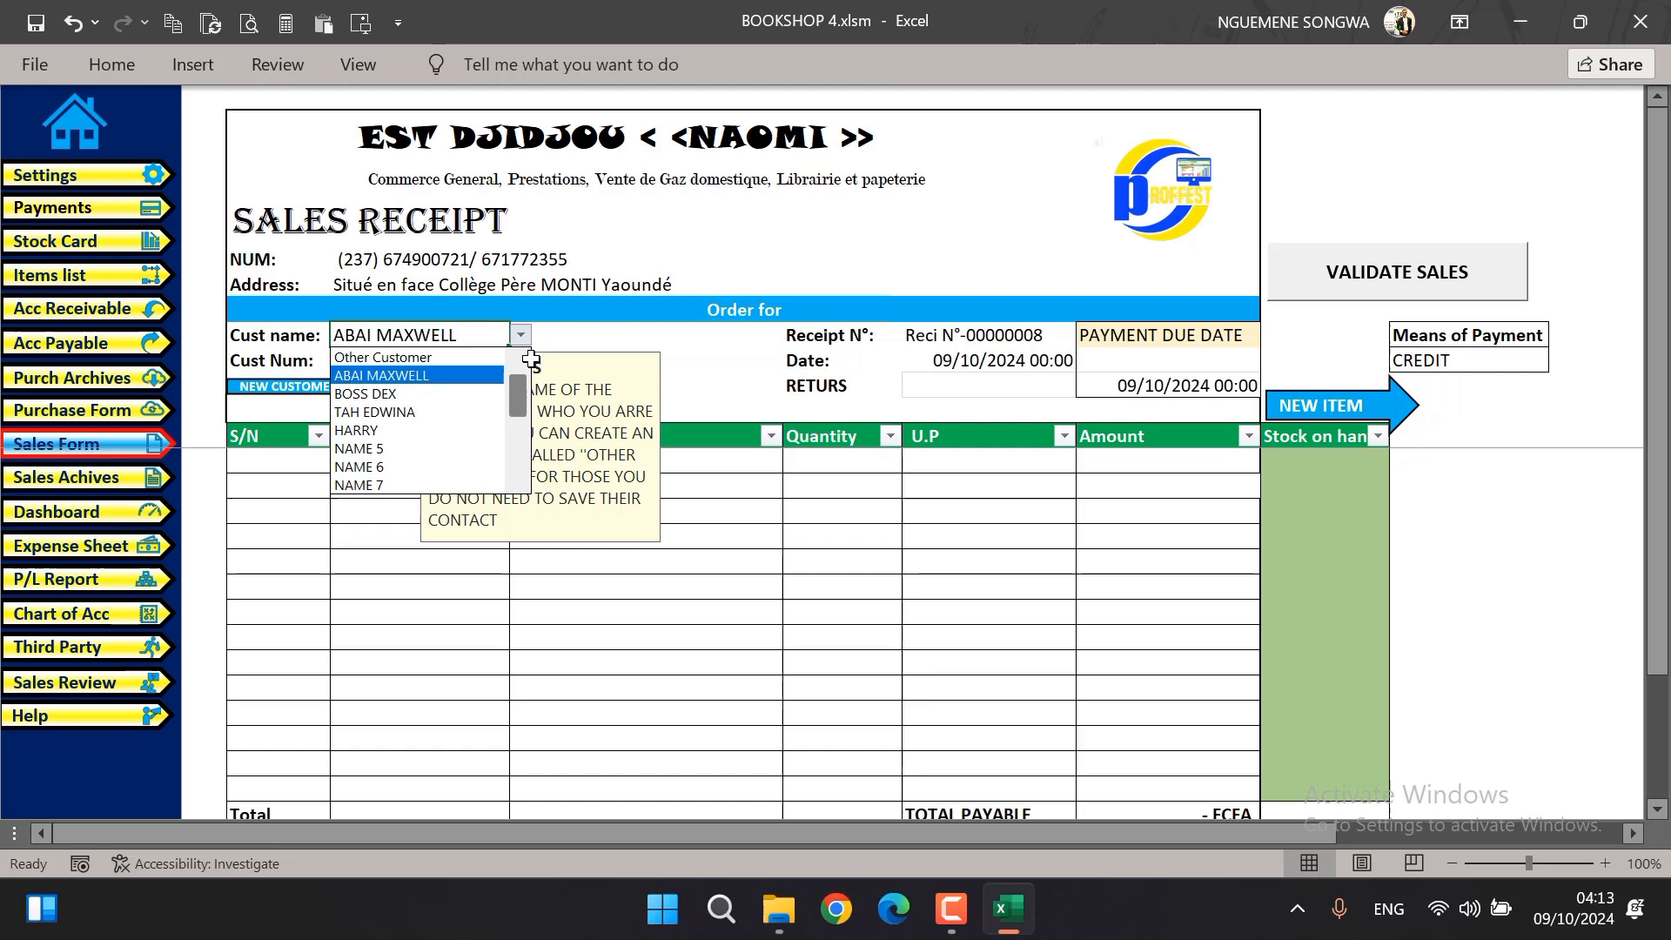
left_click(409, 357)
left_click(625, 326)
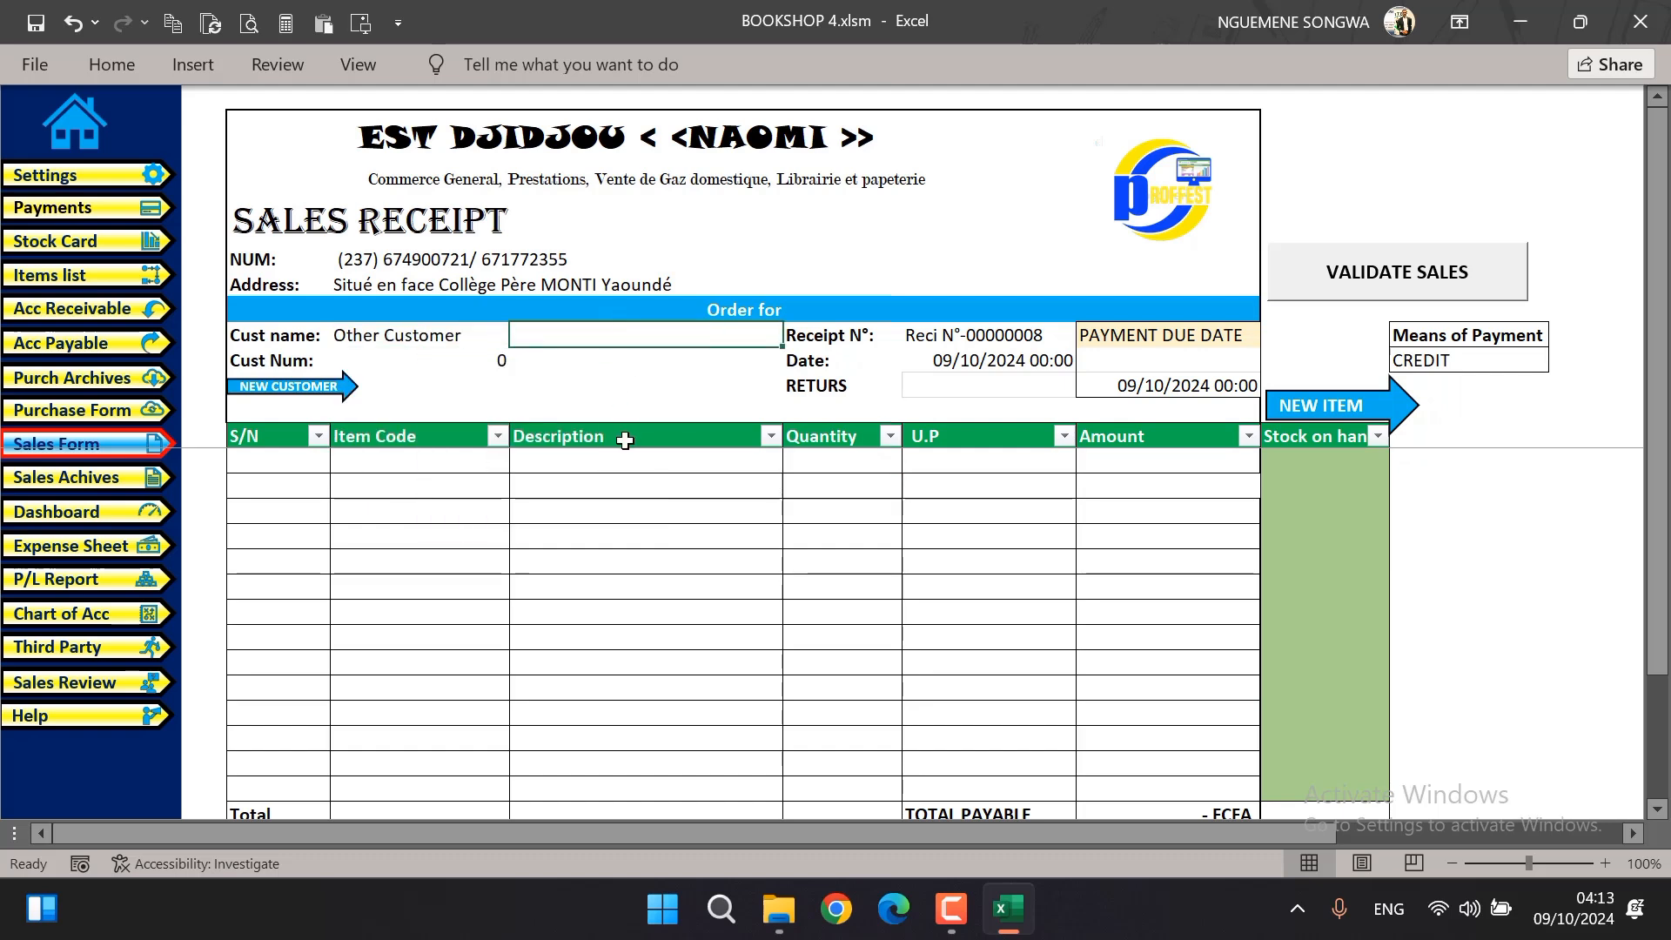
left_click(472, 338)
left_click(520, 335)
left_click(520, 335)
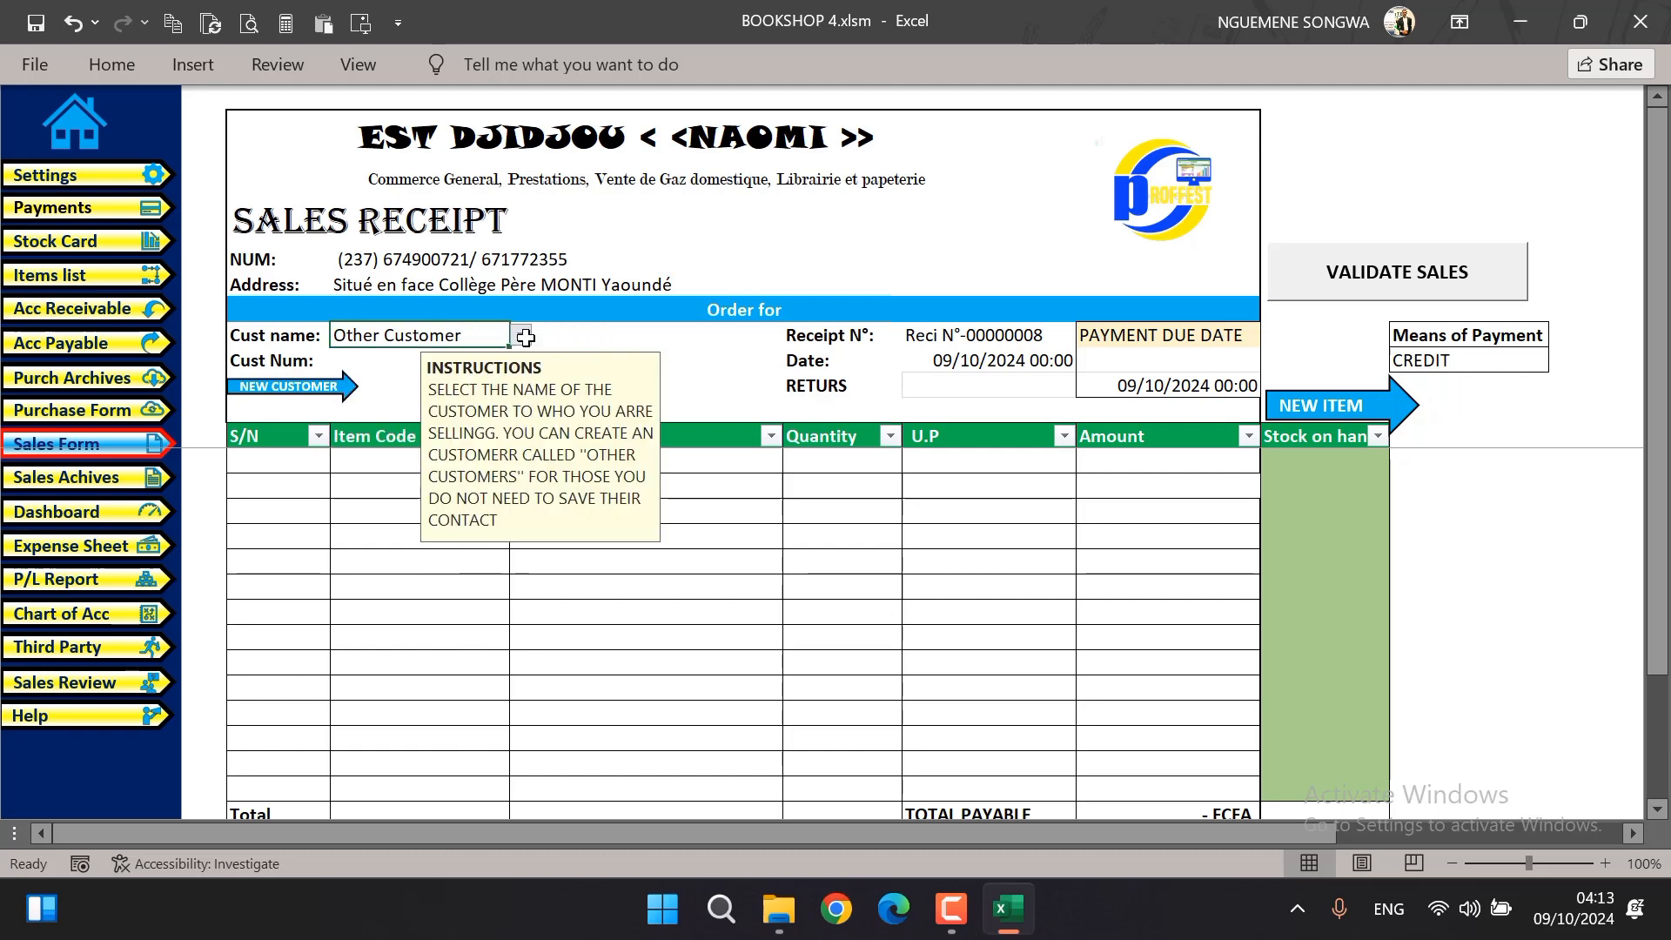
left_click(589, 334)
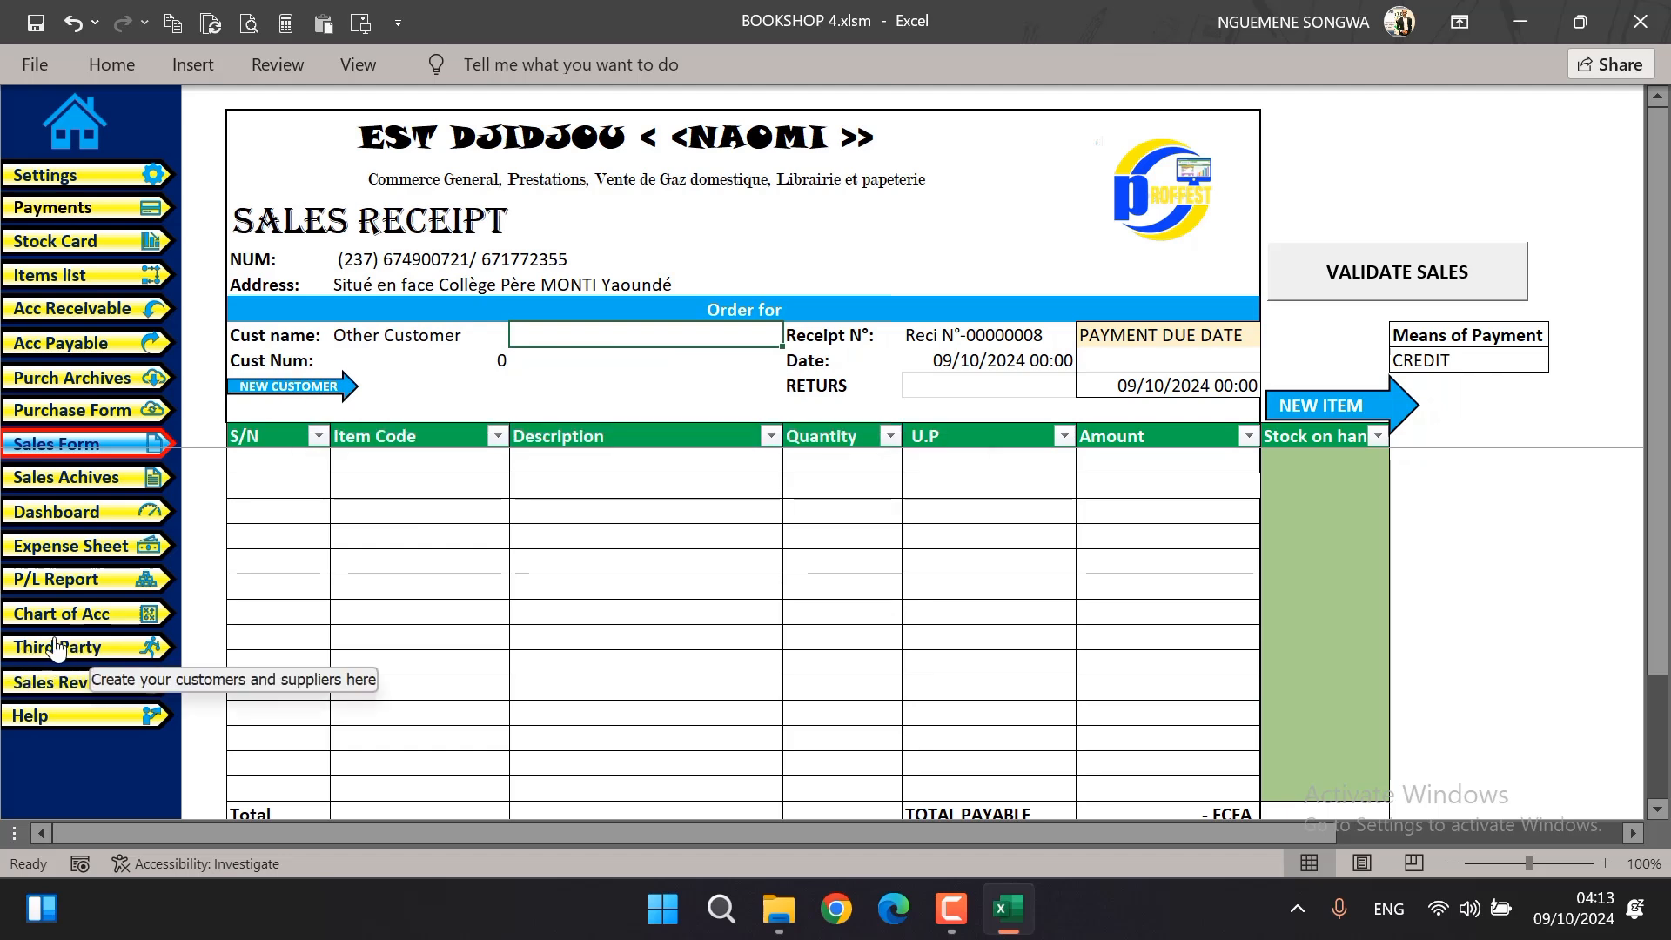
Open the customer center for new customers from the sales form and look over the existing customer entries
left_click(270, 388)
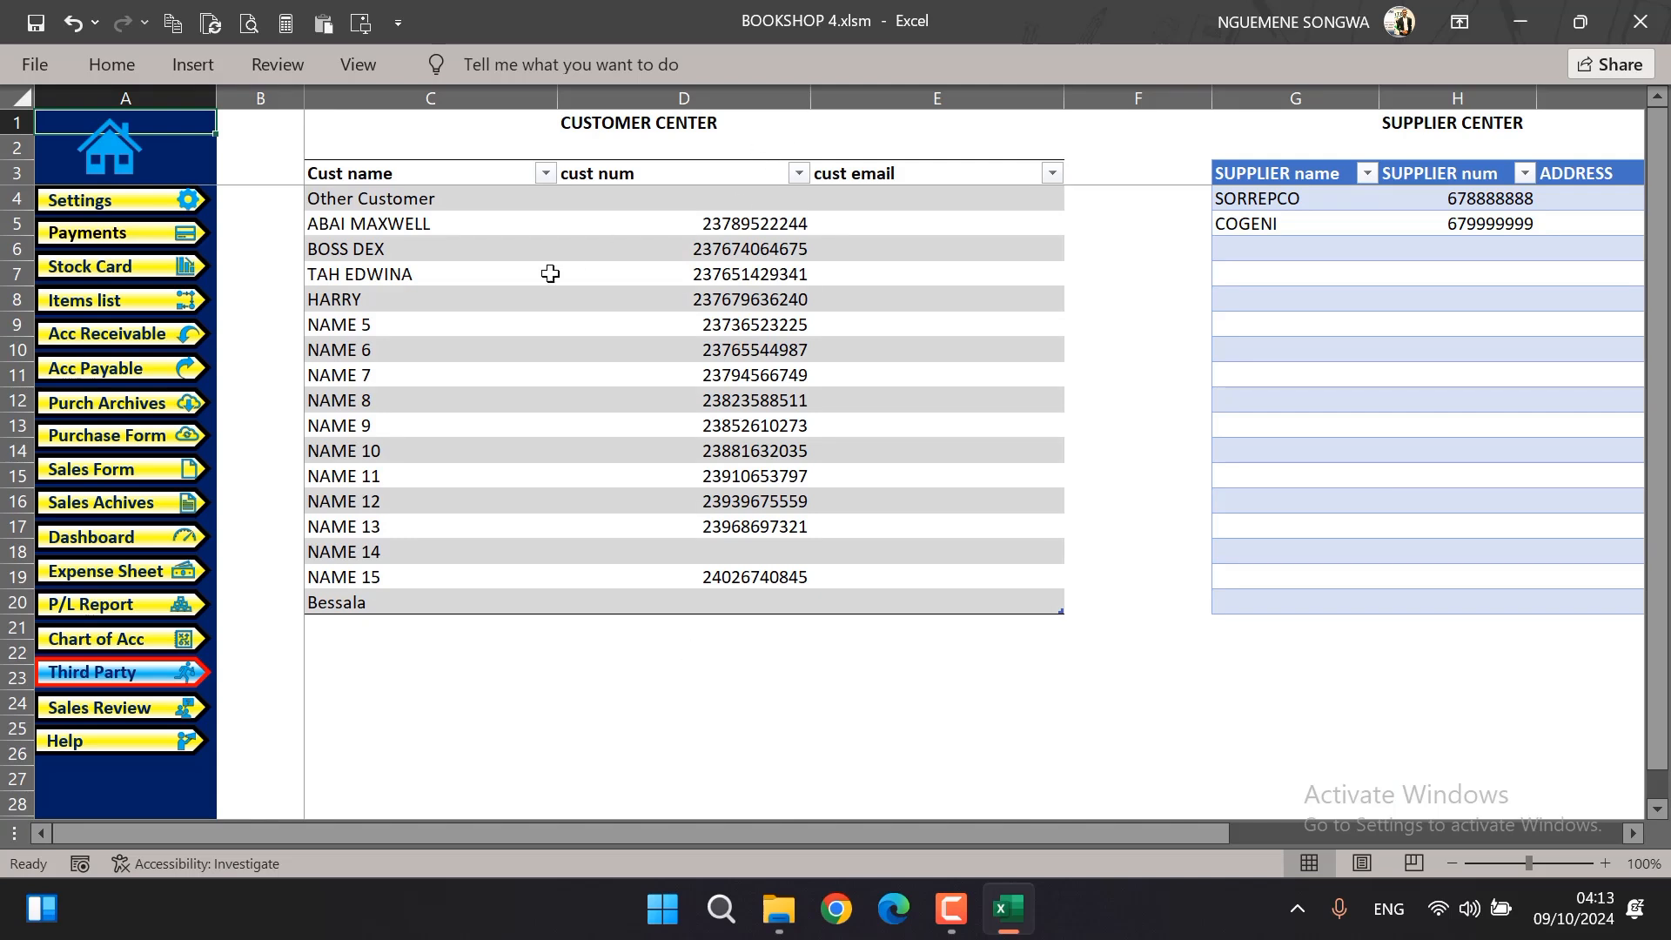
left_click_drag(320, 223, 661, 583)
left_click(350, 628)
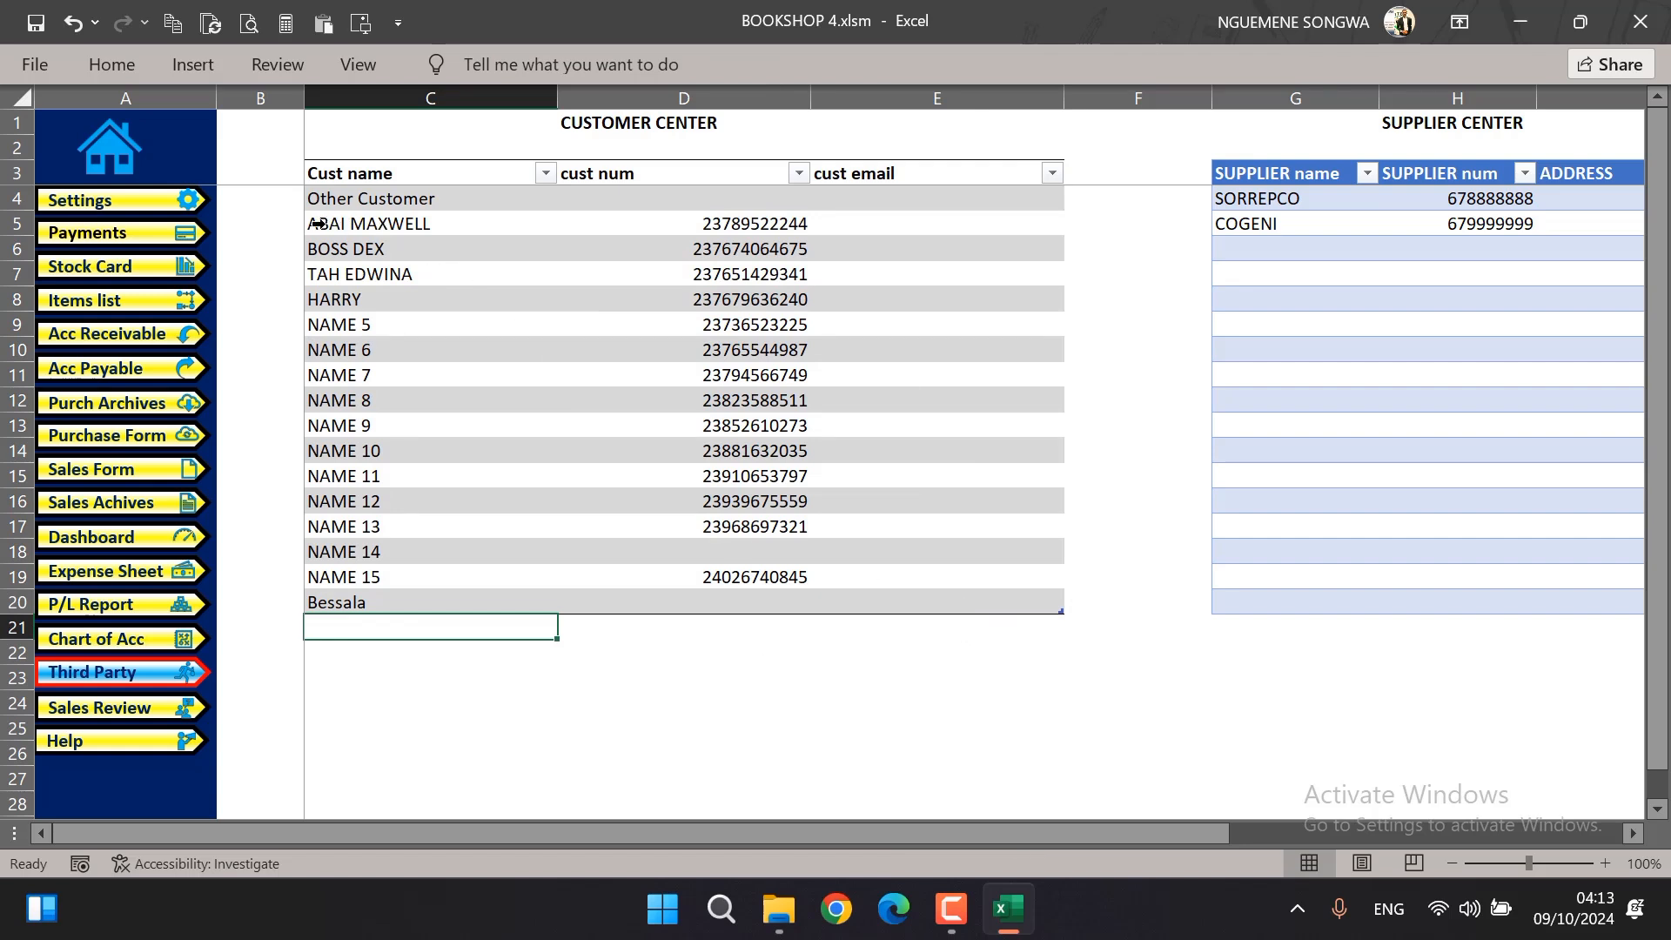
left_click_drag(319, 223, 363, 601)
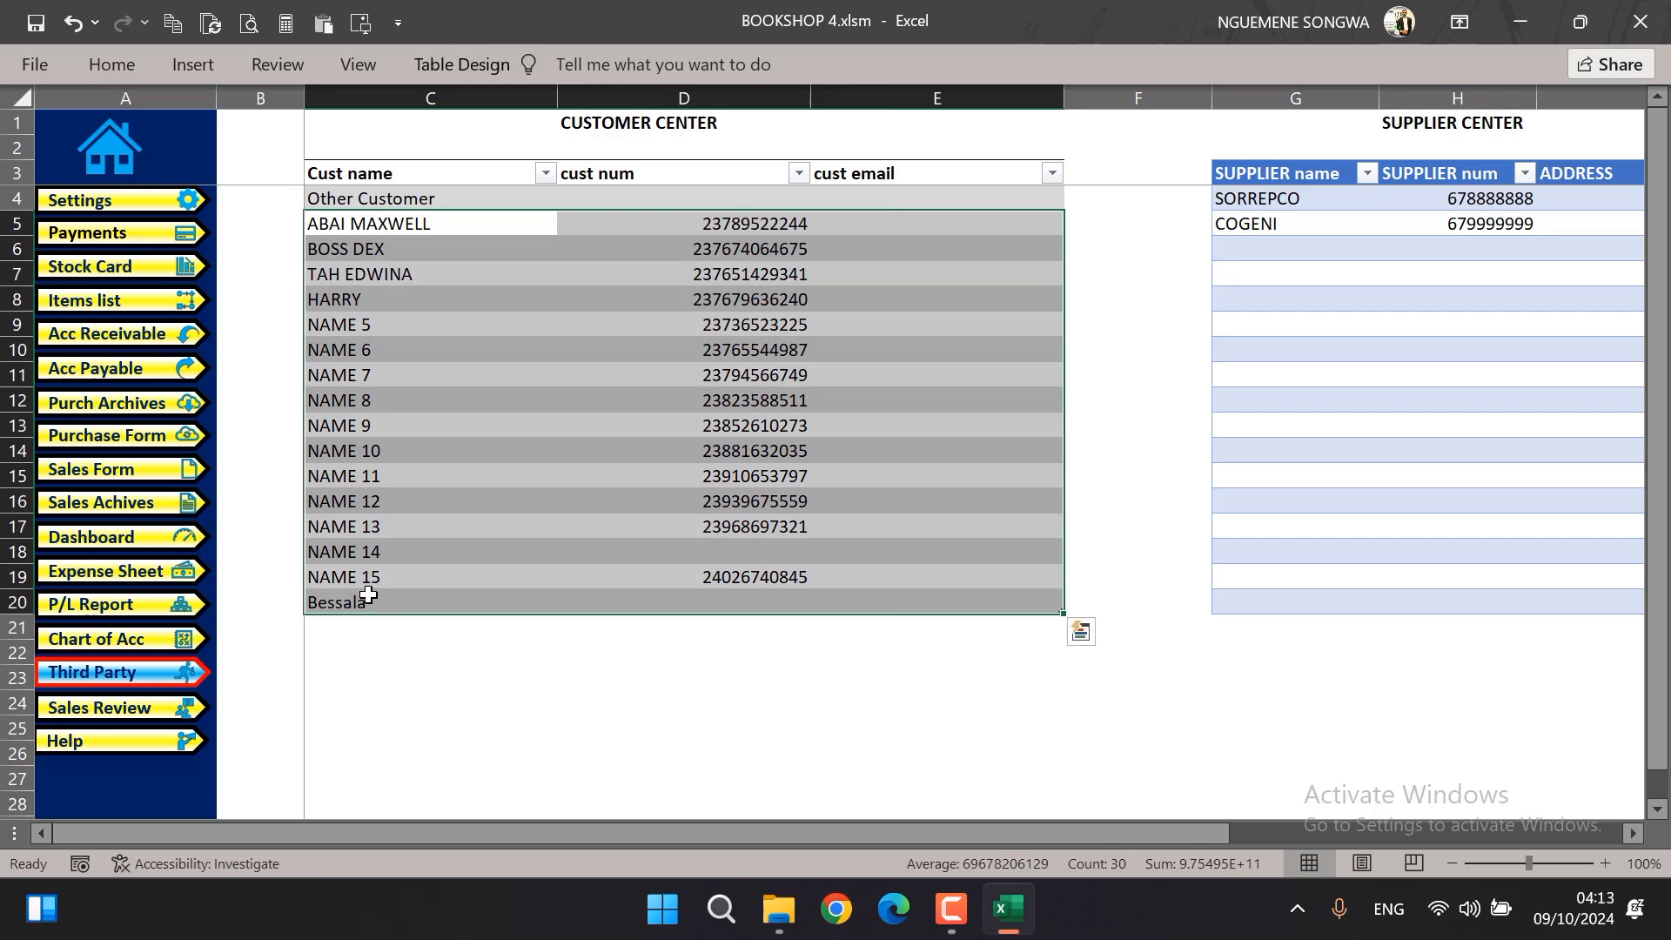
Add a new customer directly below the last customer center entry, filling in the customer's name and phone number
left_click(345, 626)
type("dev")
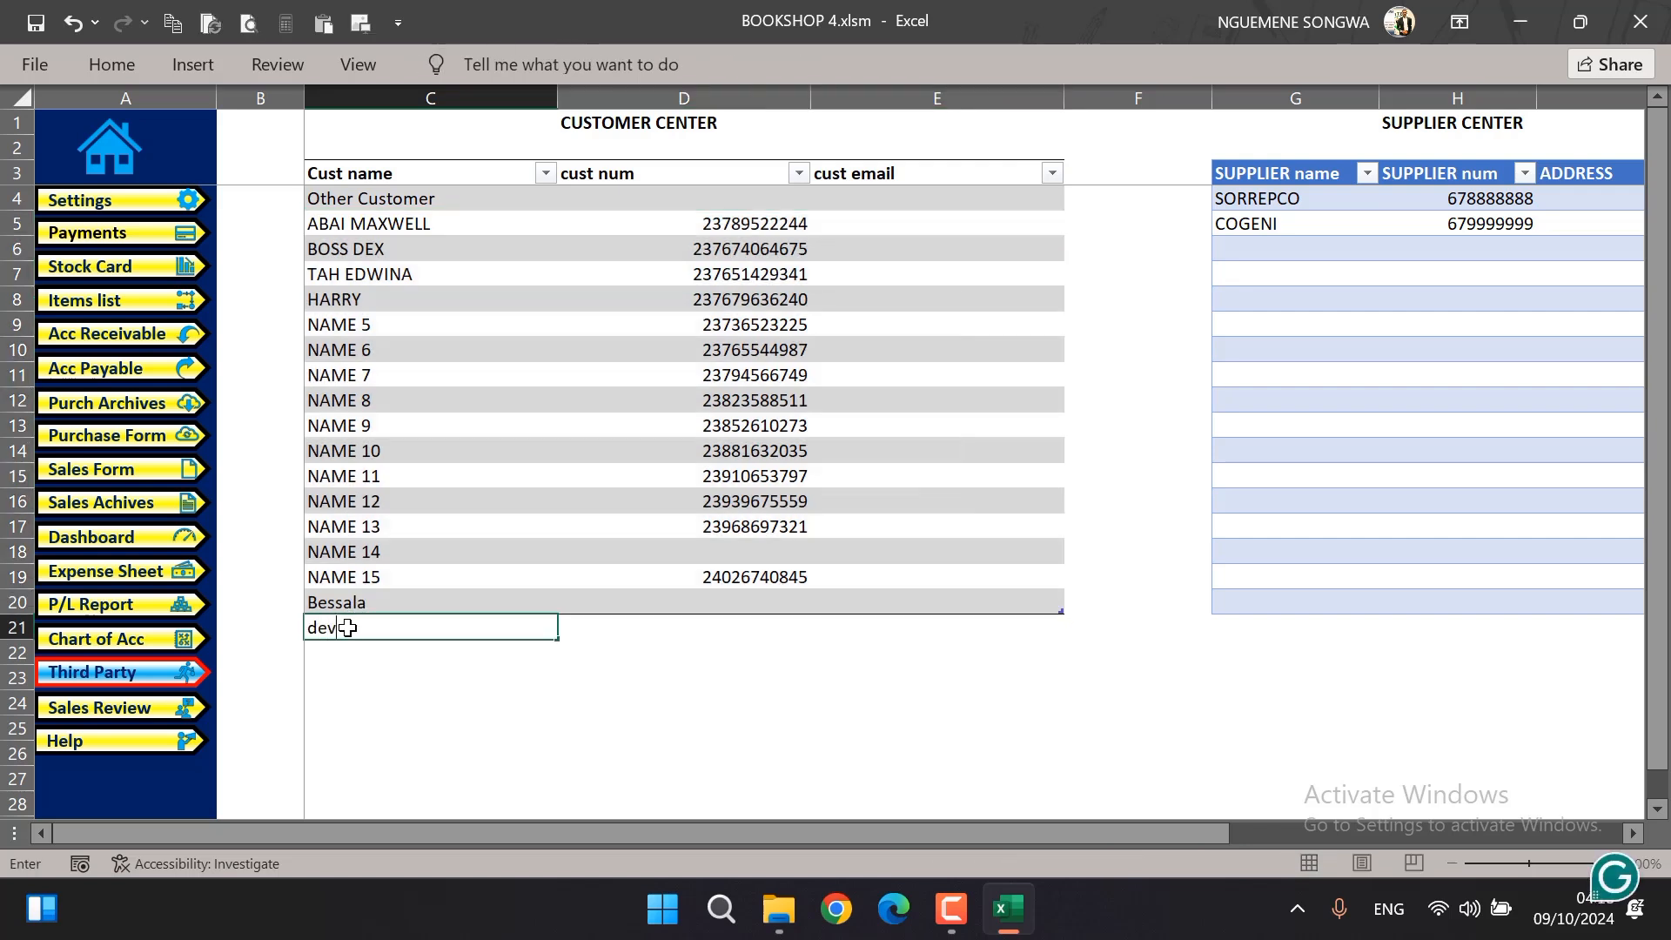
key("Tab")
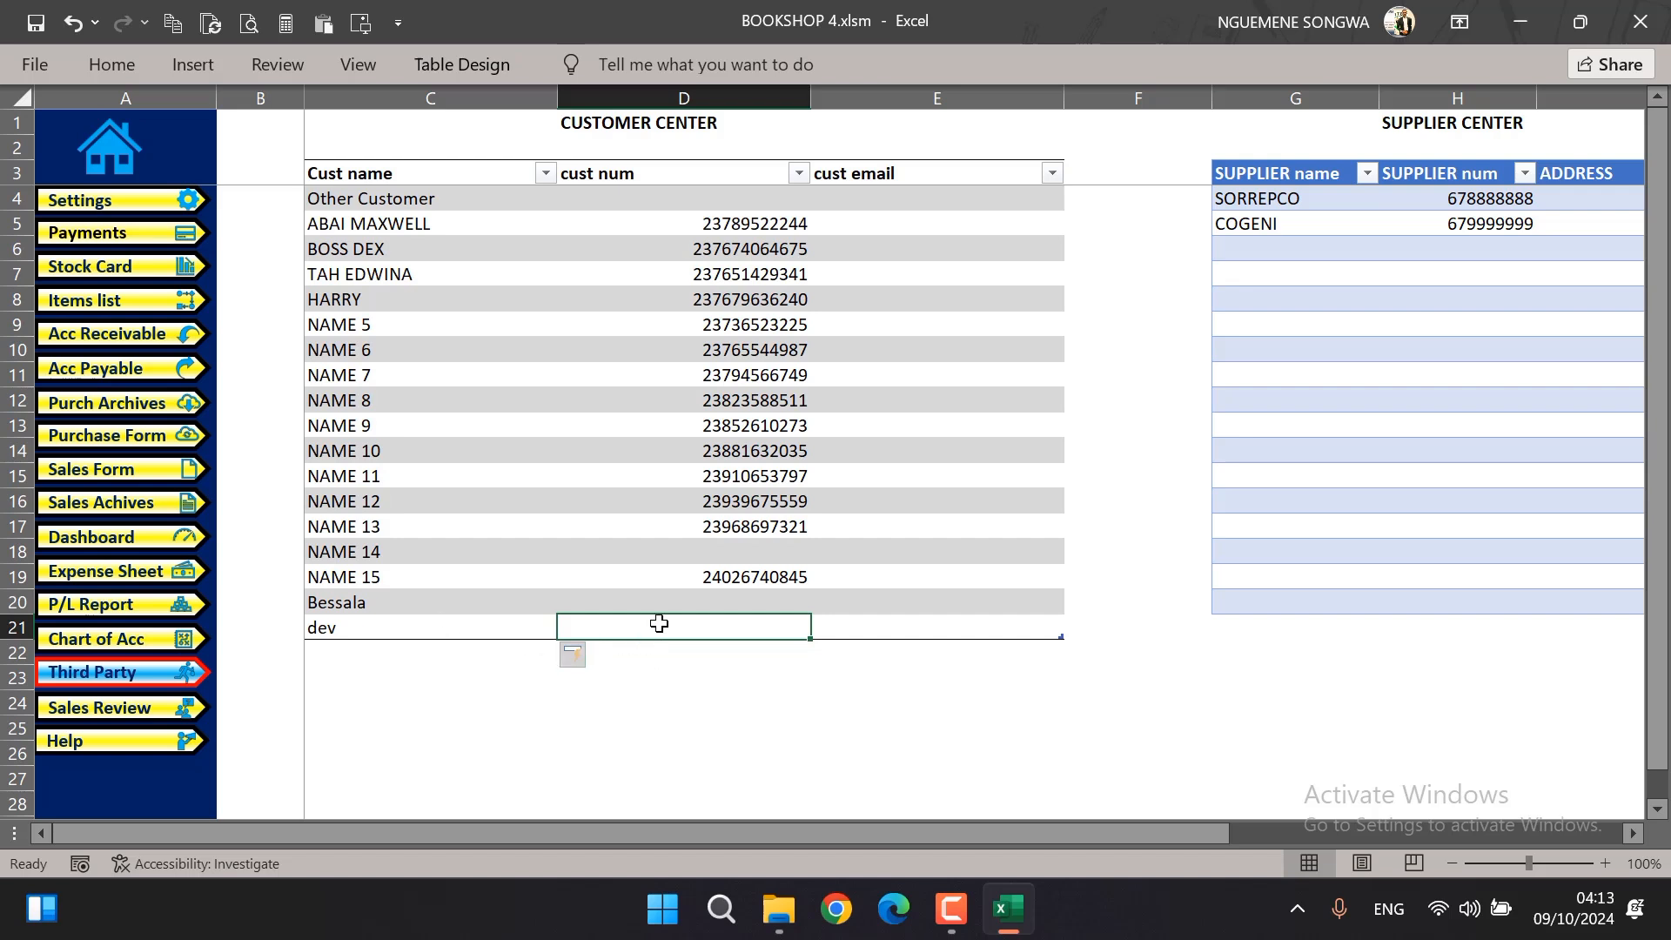
key("Tab")
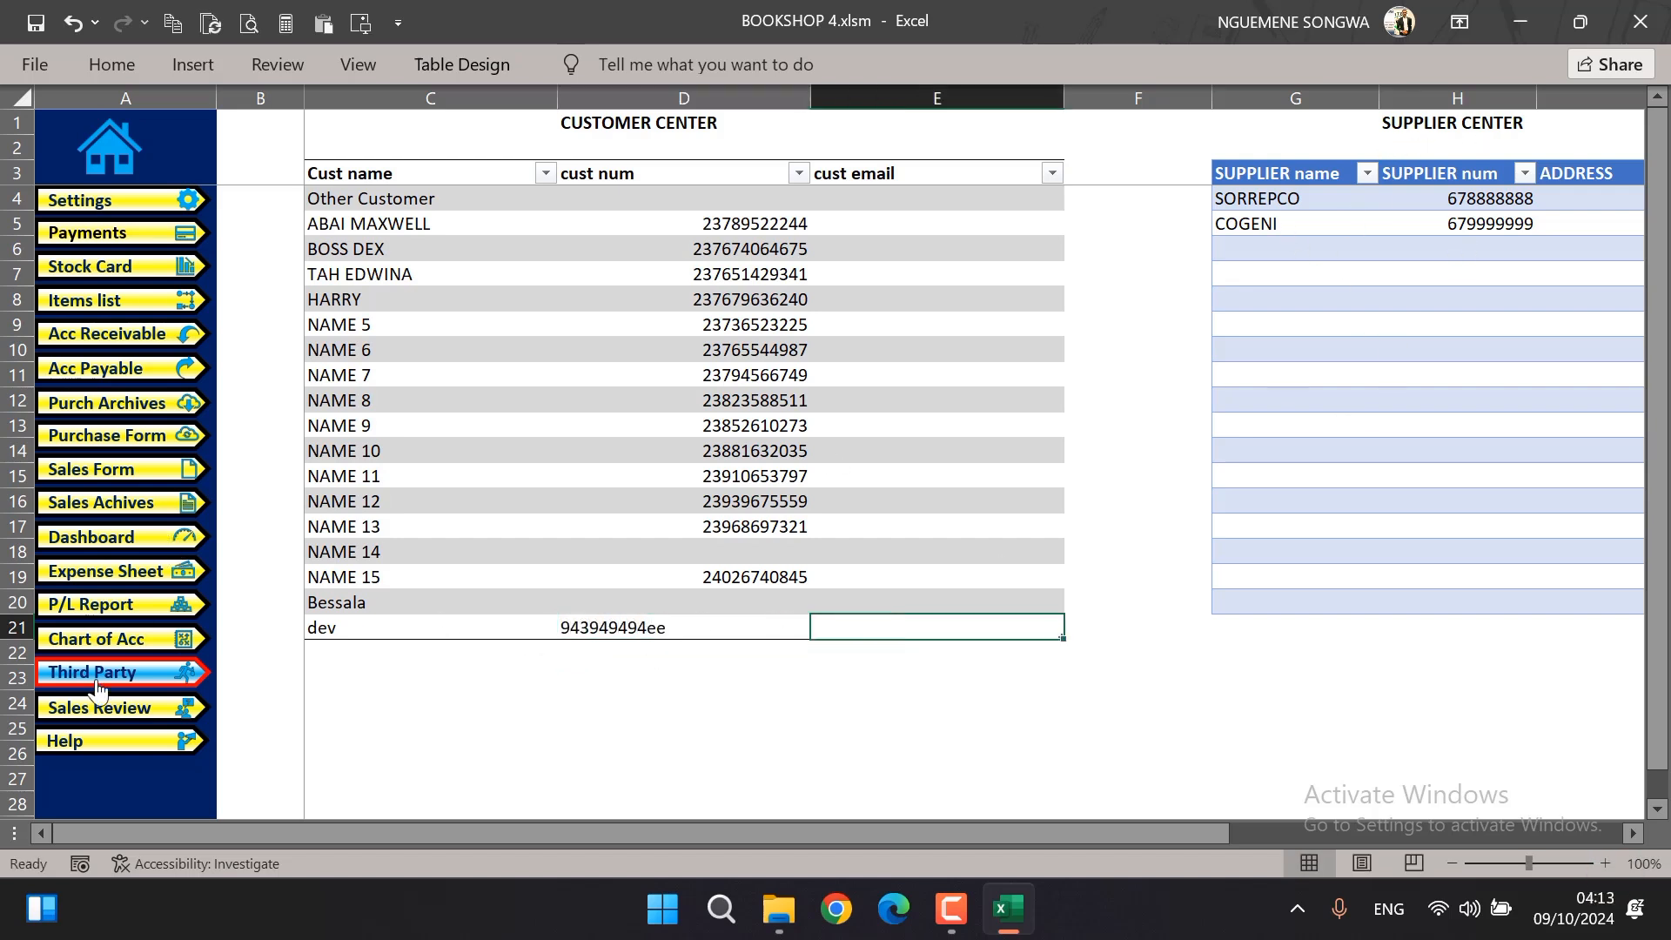
Return to the sales form and select the newly added customer as the receipt's customer
left_click(111, 481)
left_click(477, 339)
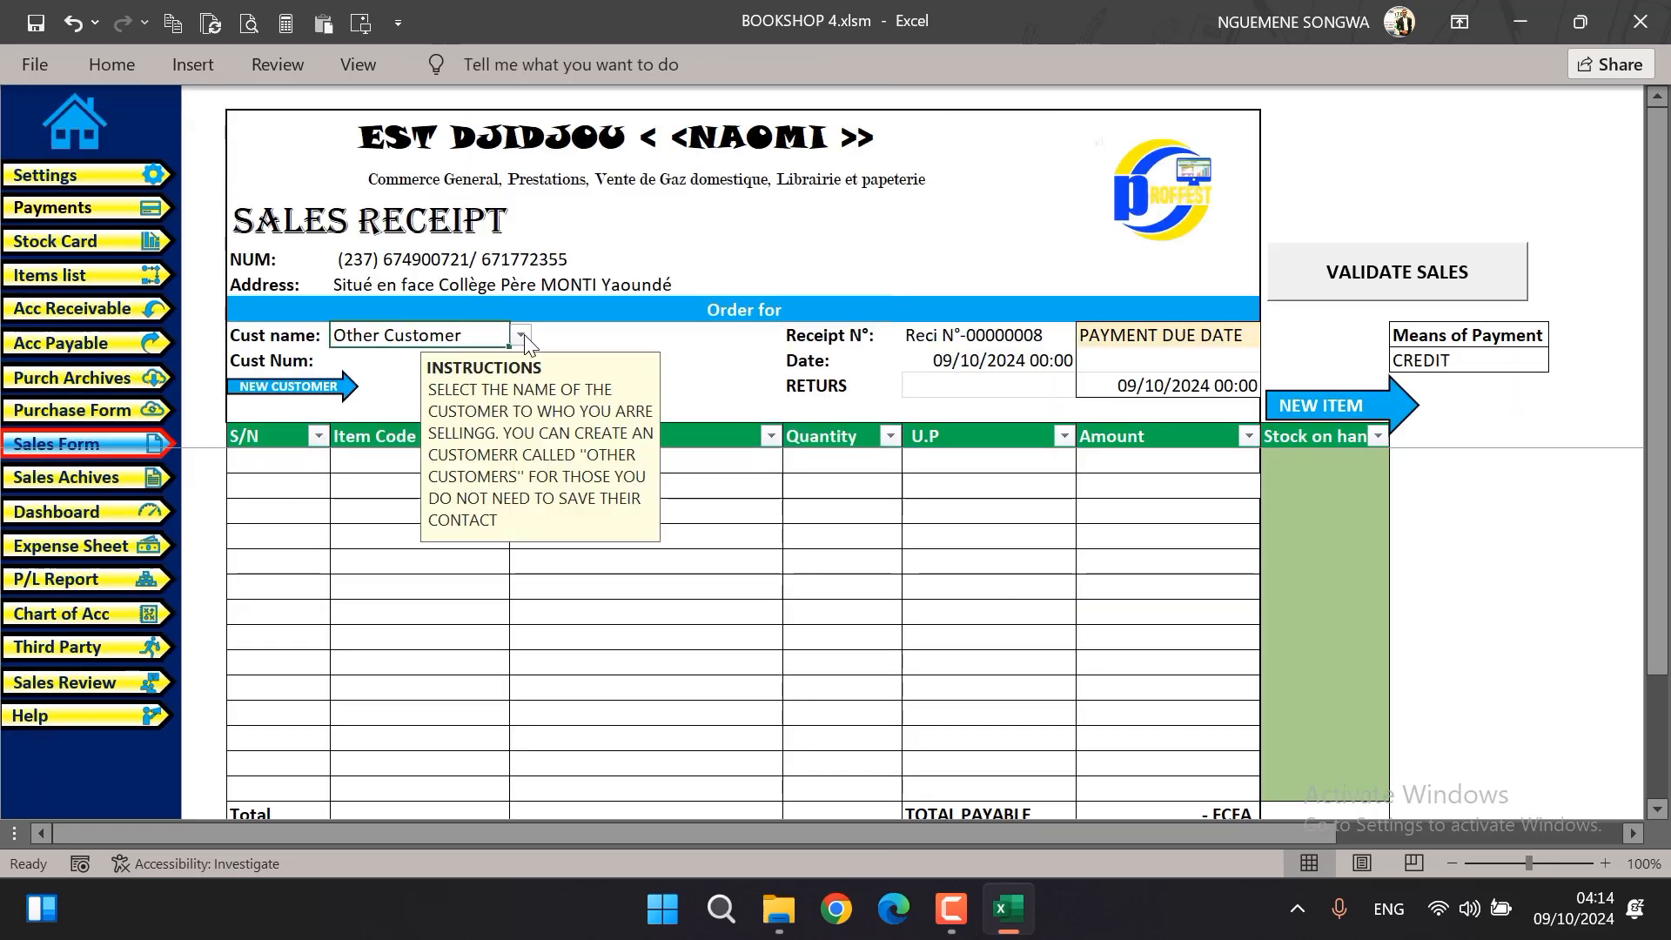
left_click(521, 335)
left_click_drag(520, 370, 519, 471)
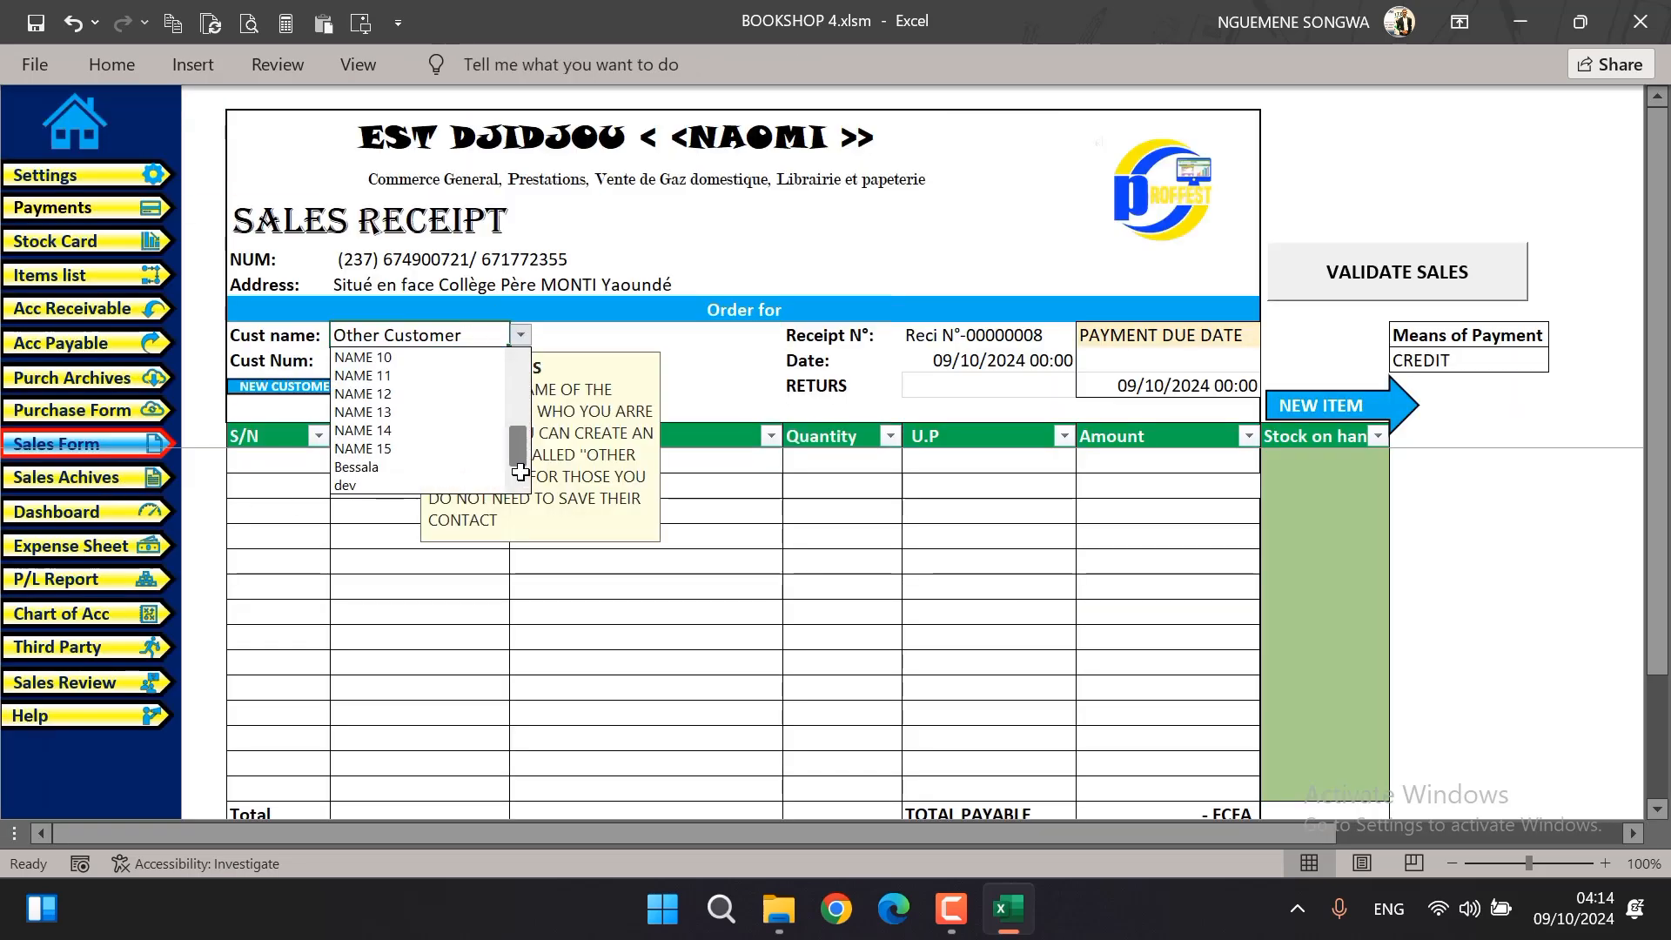
left_click(366, 485)
left_click(678, 330)
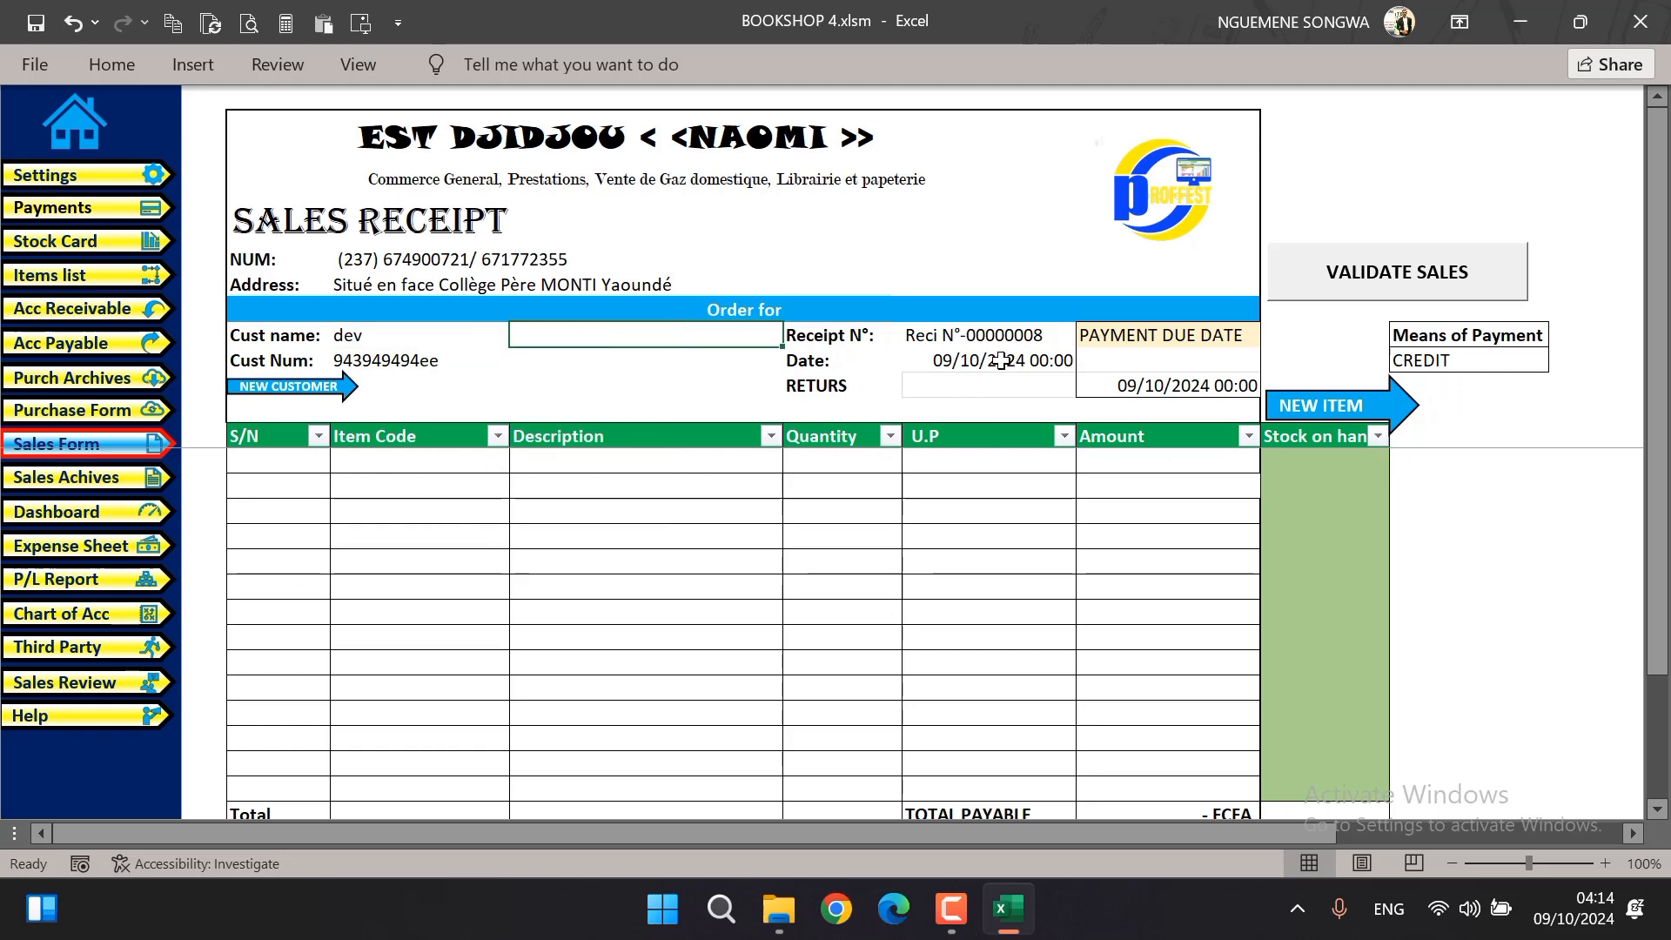
Switch the sales receipt's means of payment to CASH and back to CREDIT
left_click(1468, 361)
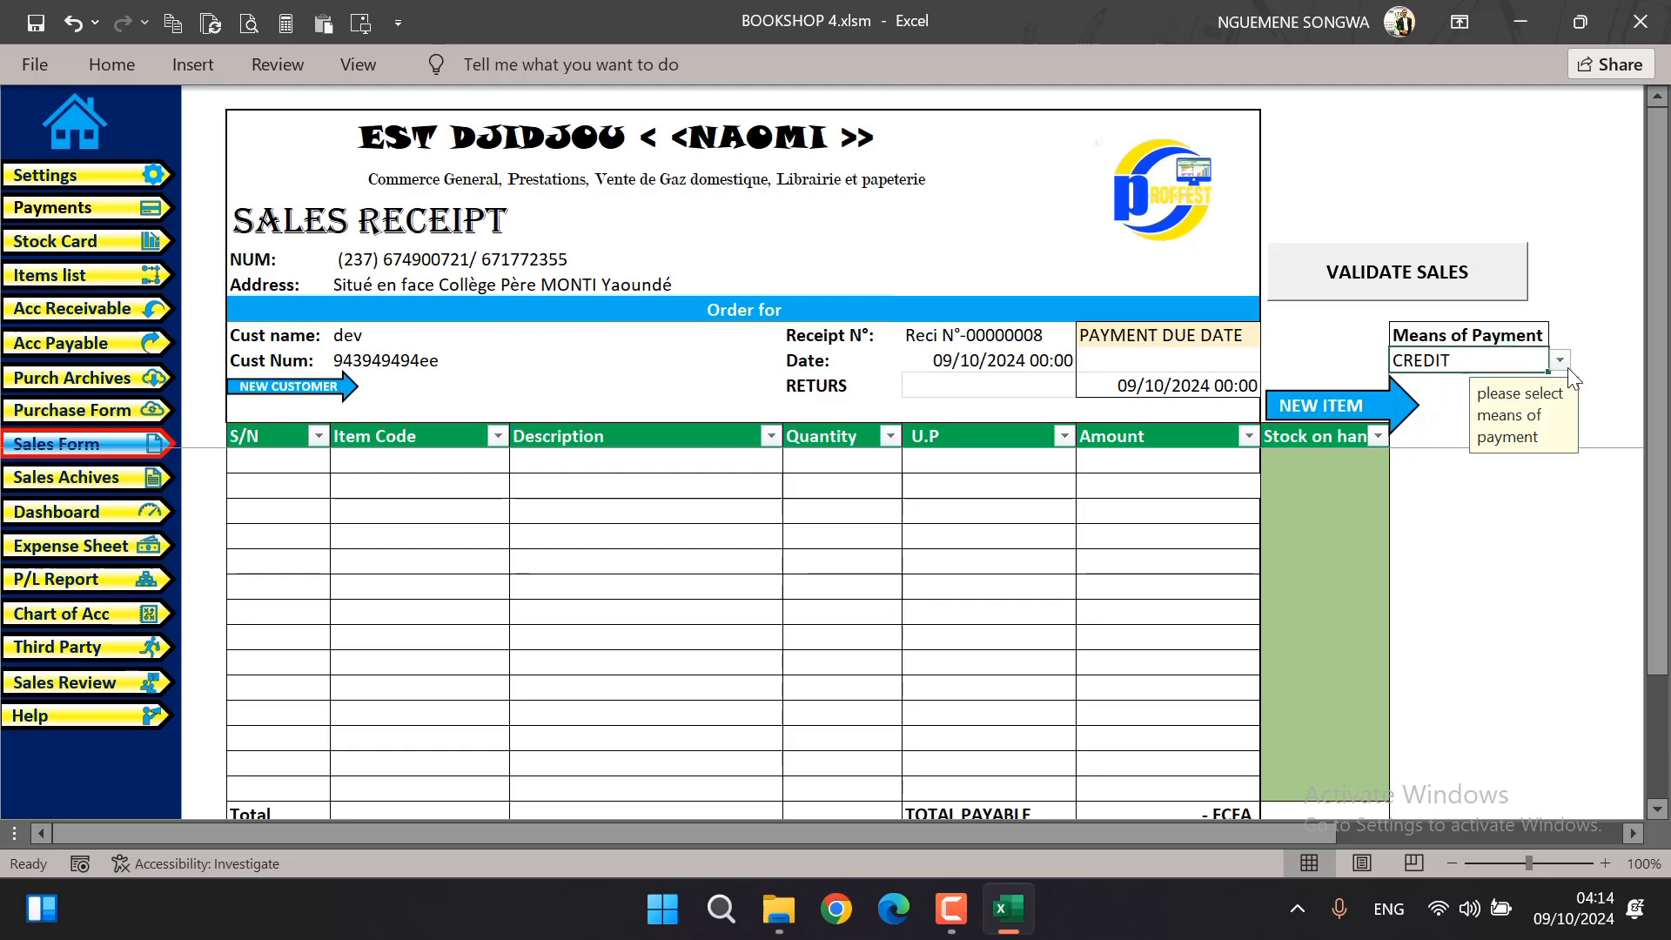
left_click(1559, 360)
left_click(1469, 418)
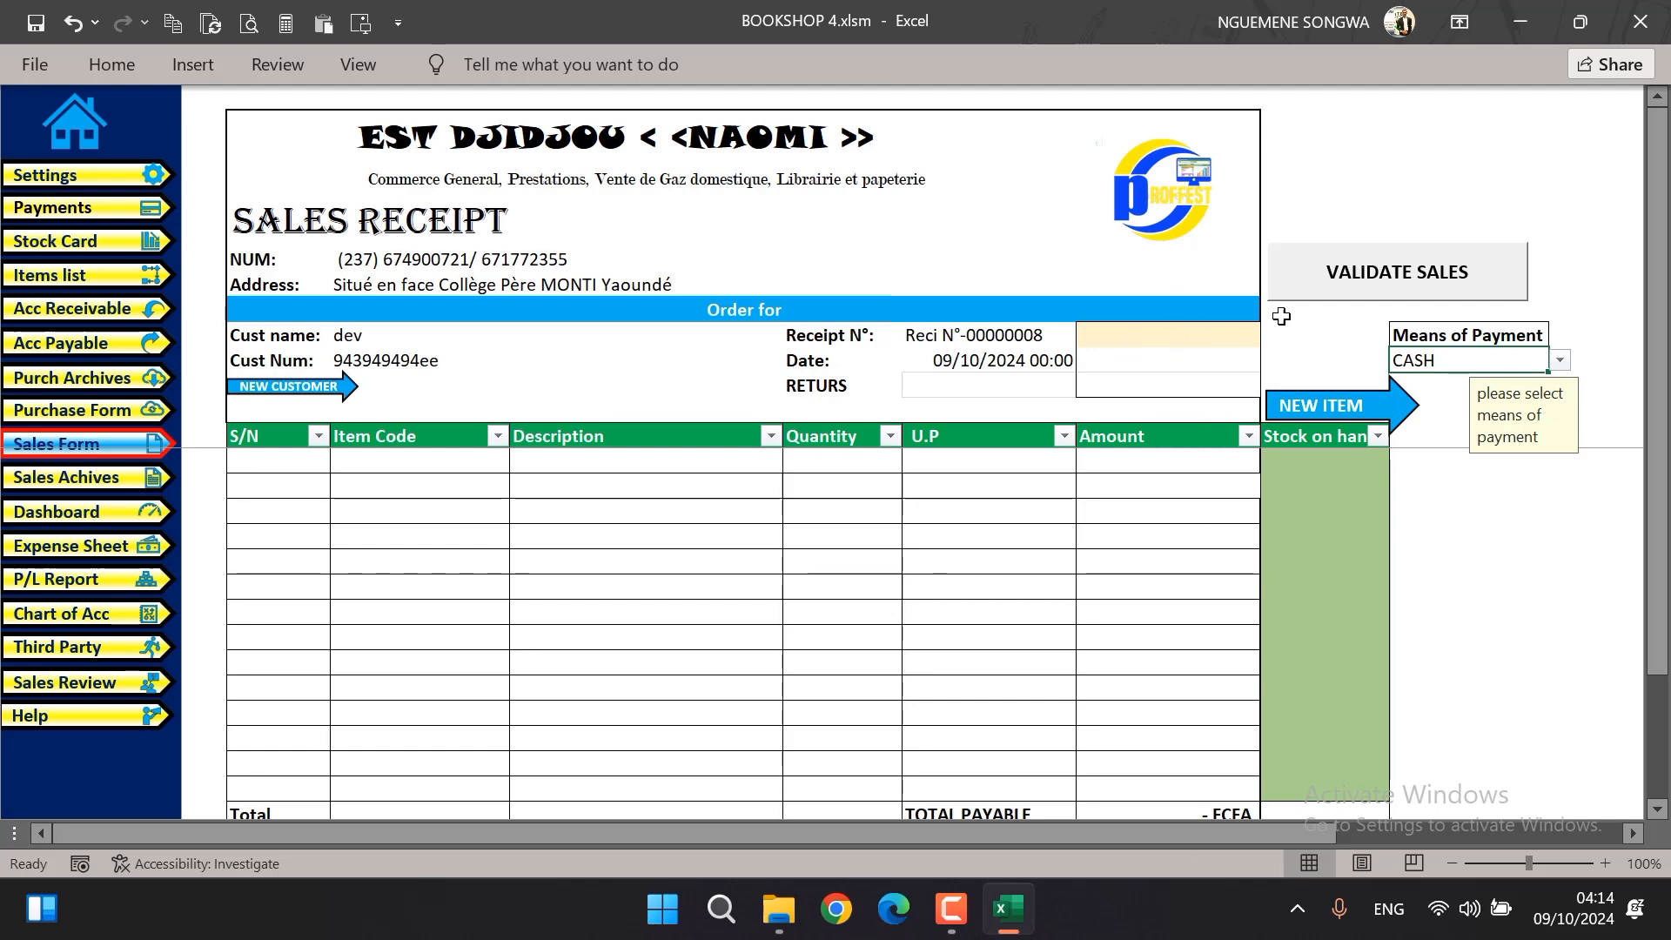
left_click(1559, 361)
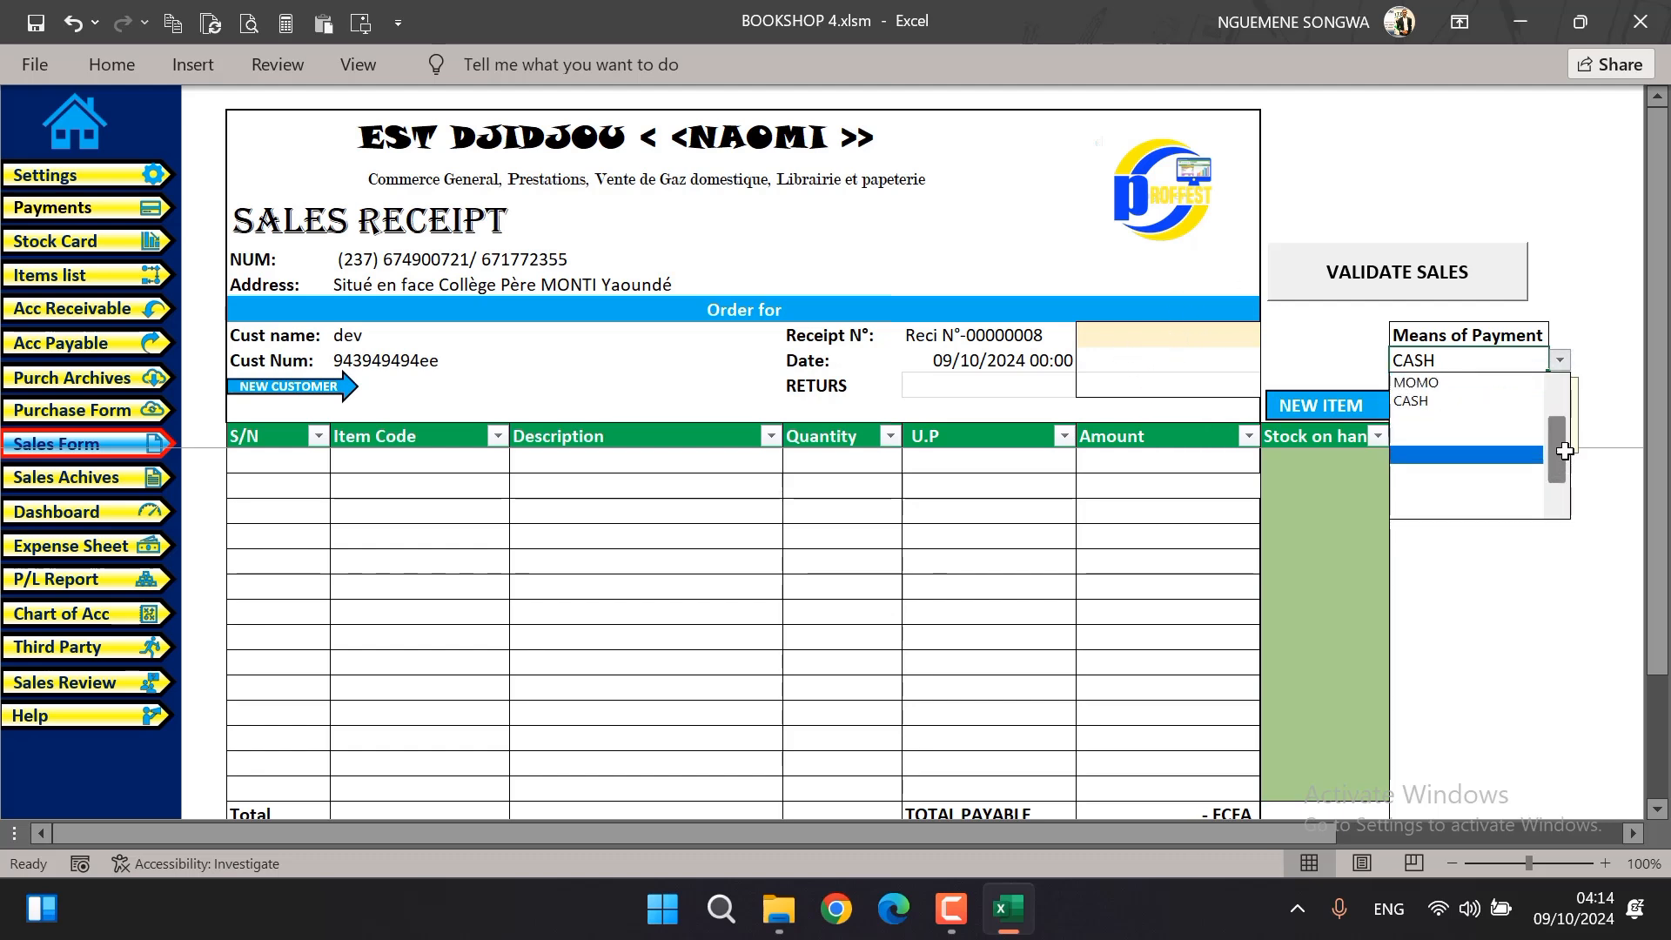
left_click(1526, 382)
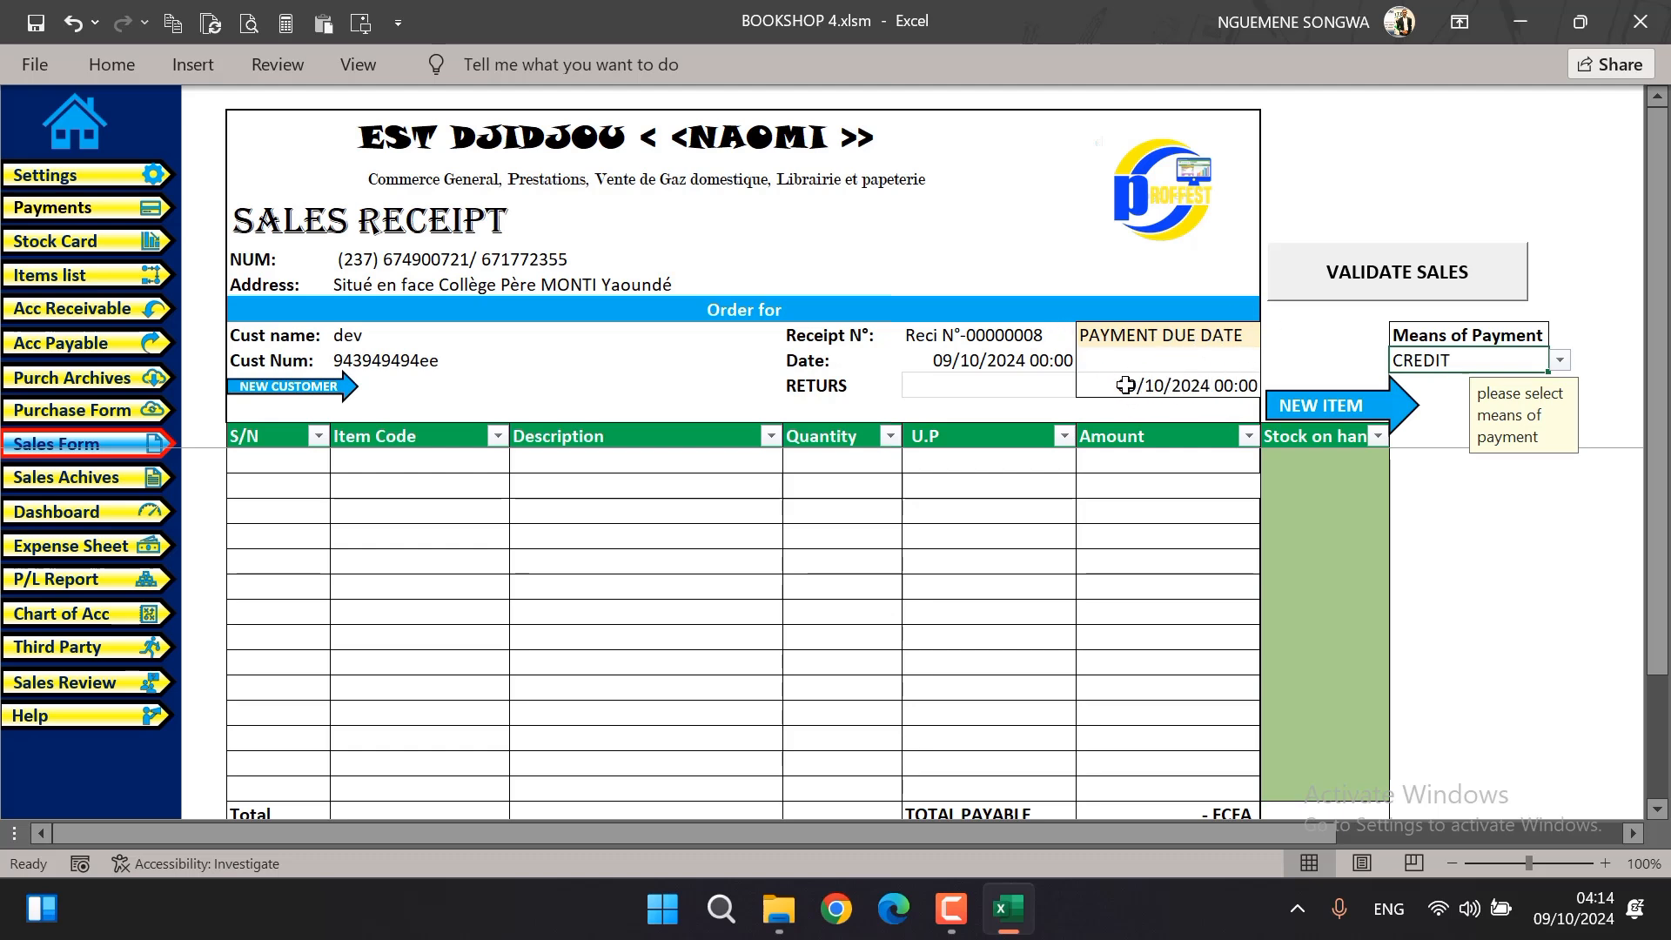
Set the payment due period on the credit sales receipt to 10 days
left_click(1162, 363)
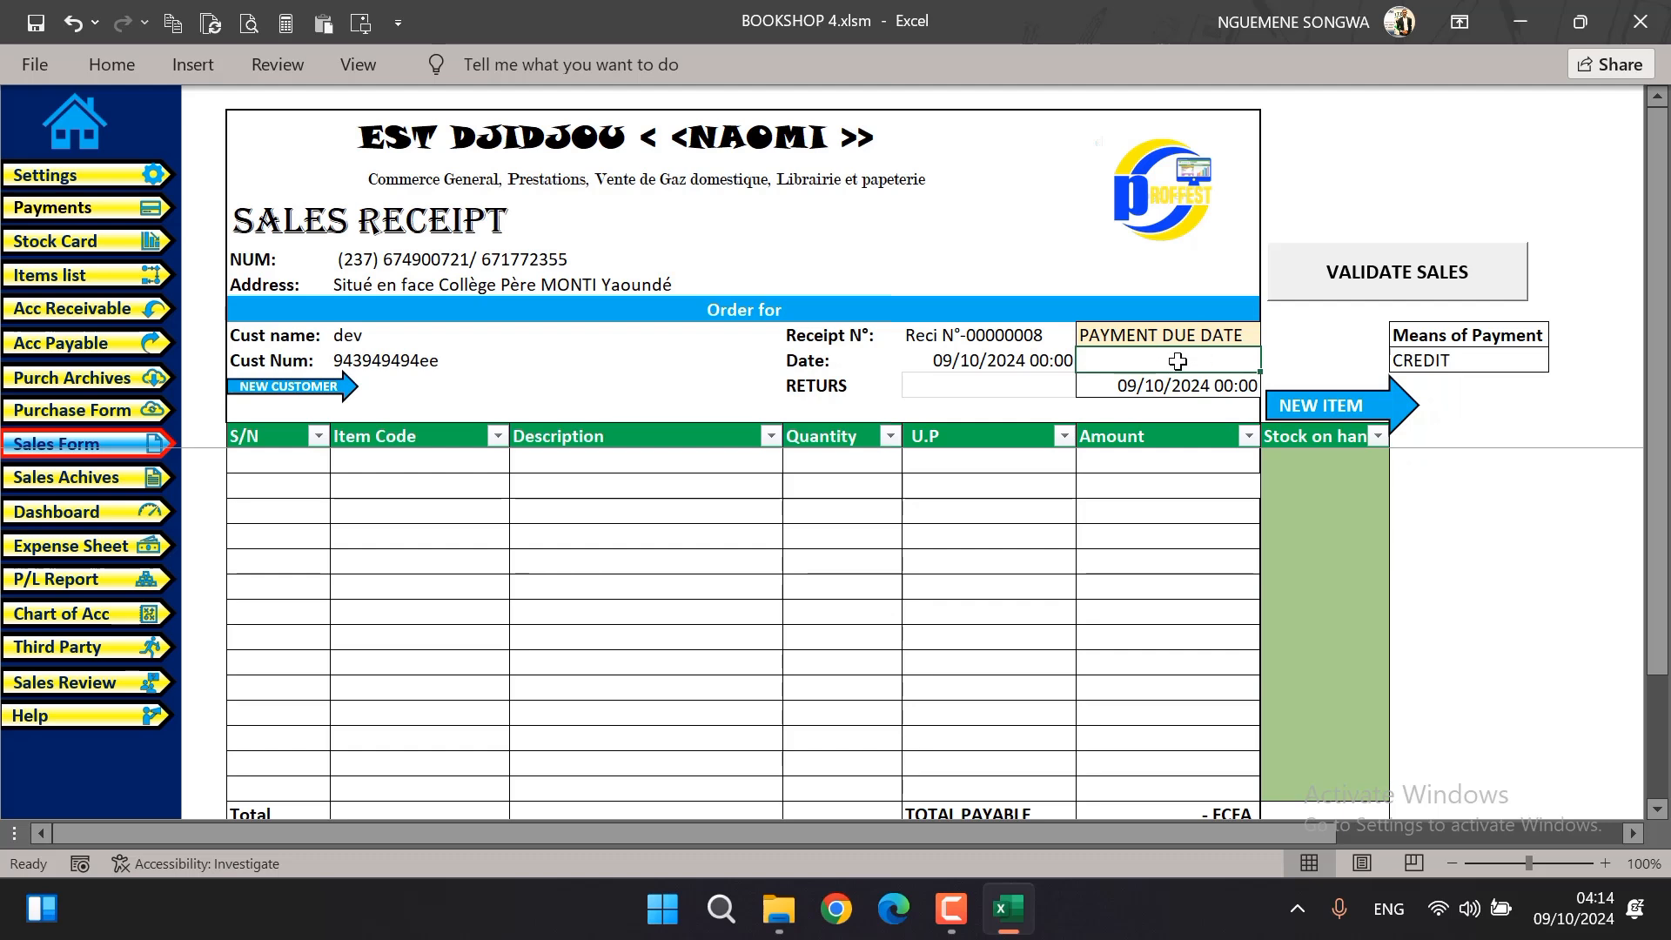
type("10")
key("Tab")
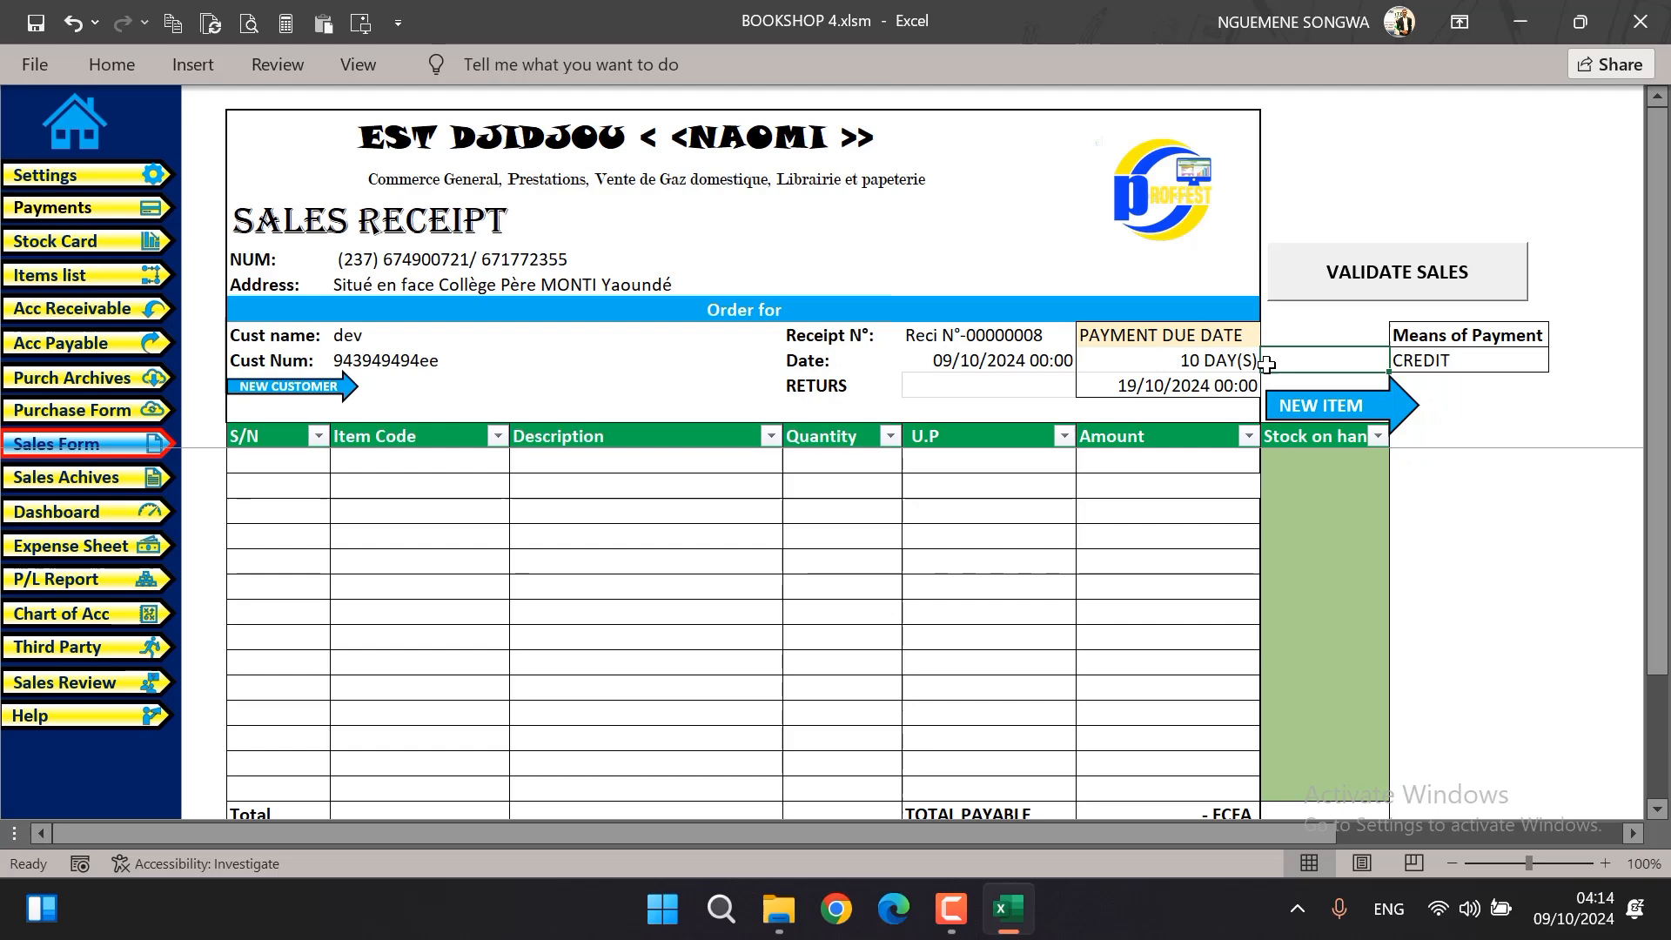
left_click(1193, 358)
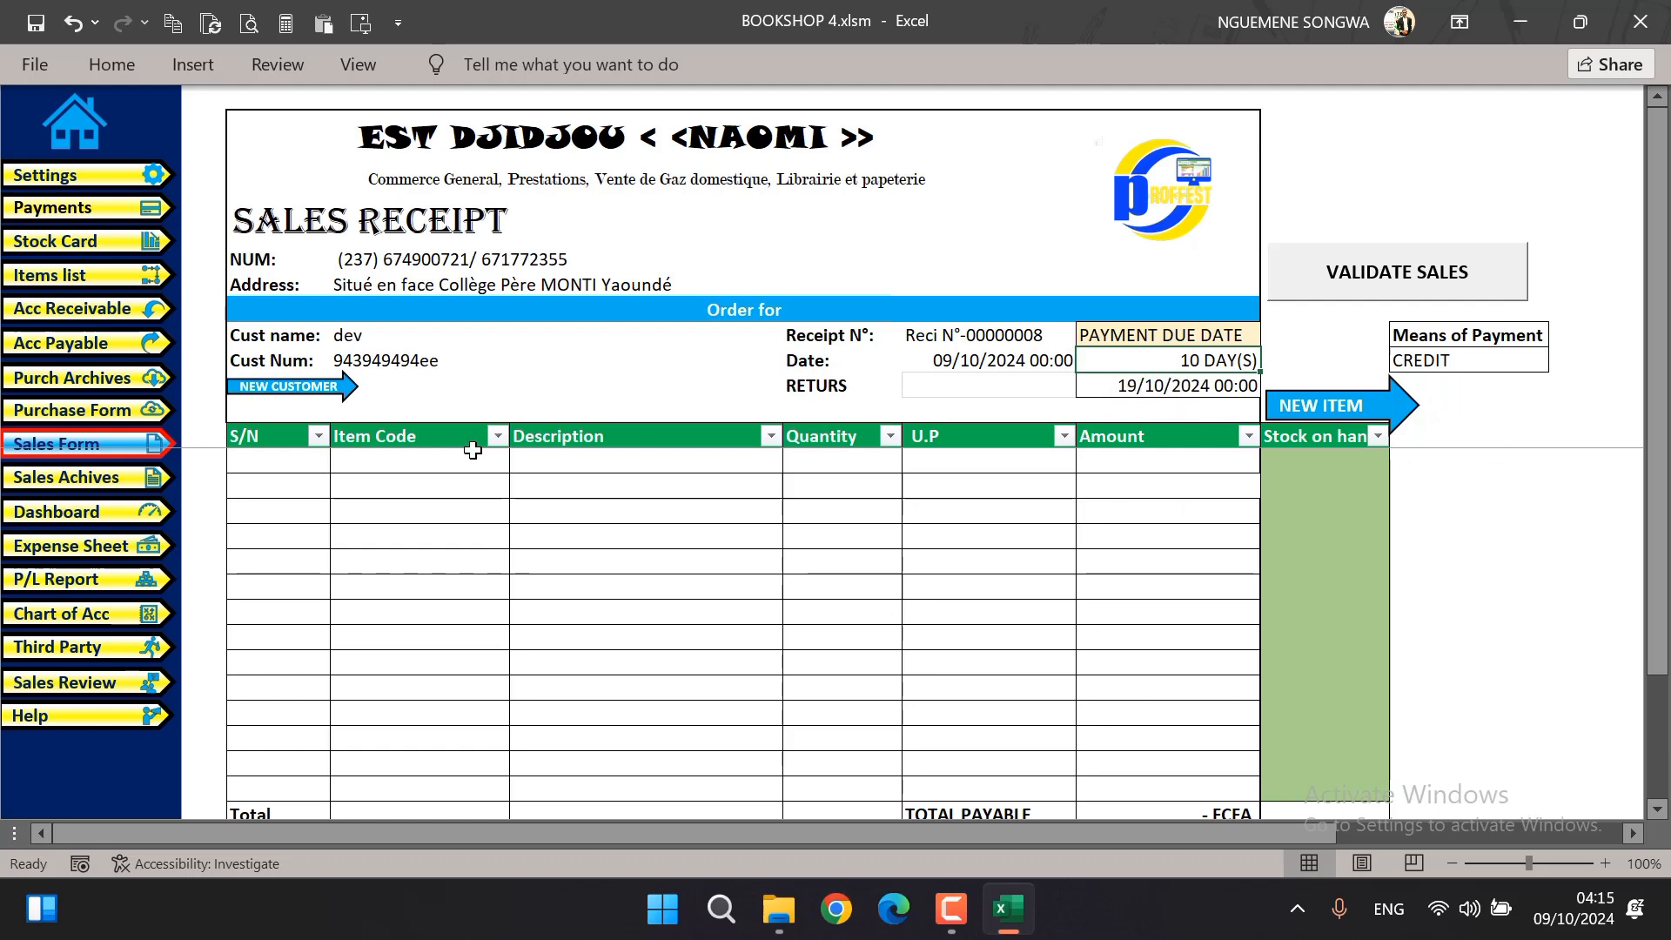
Browse the items available for the description of the receipt's first line without choosing one
left_click(697, 473)
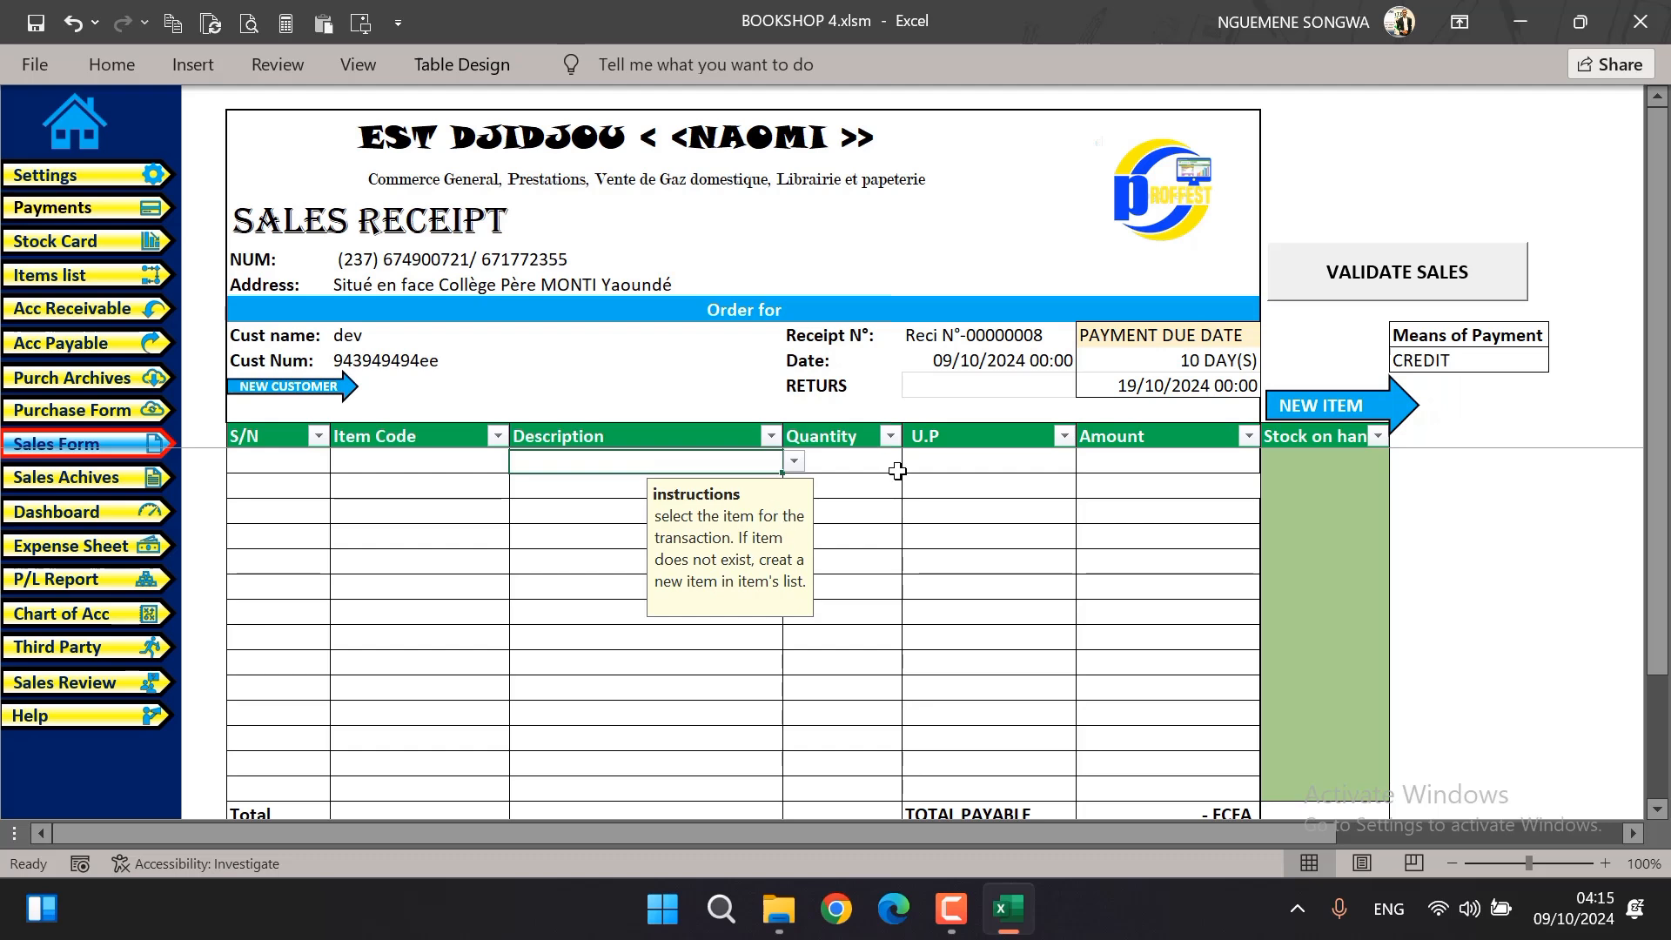
left_click(843, 459)
left_click(755, 465)
left_click(794, 462)
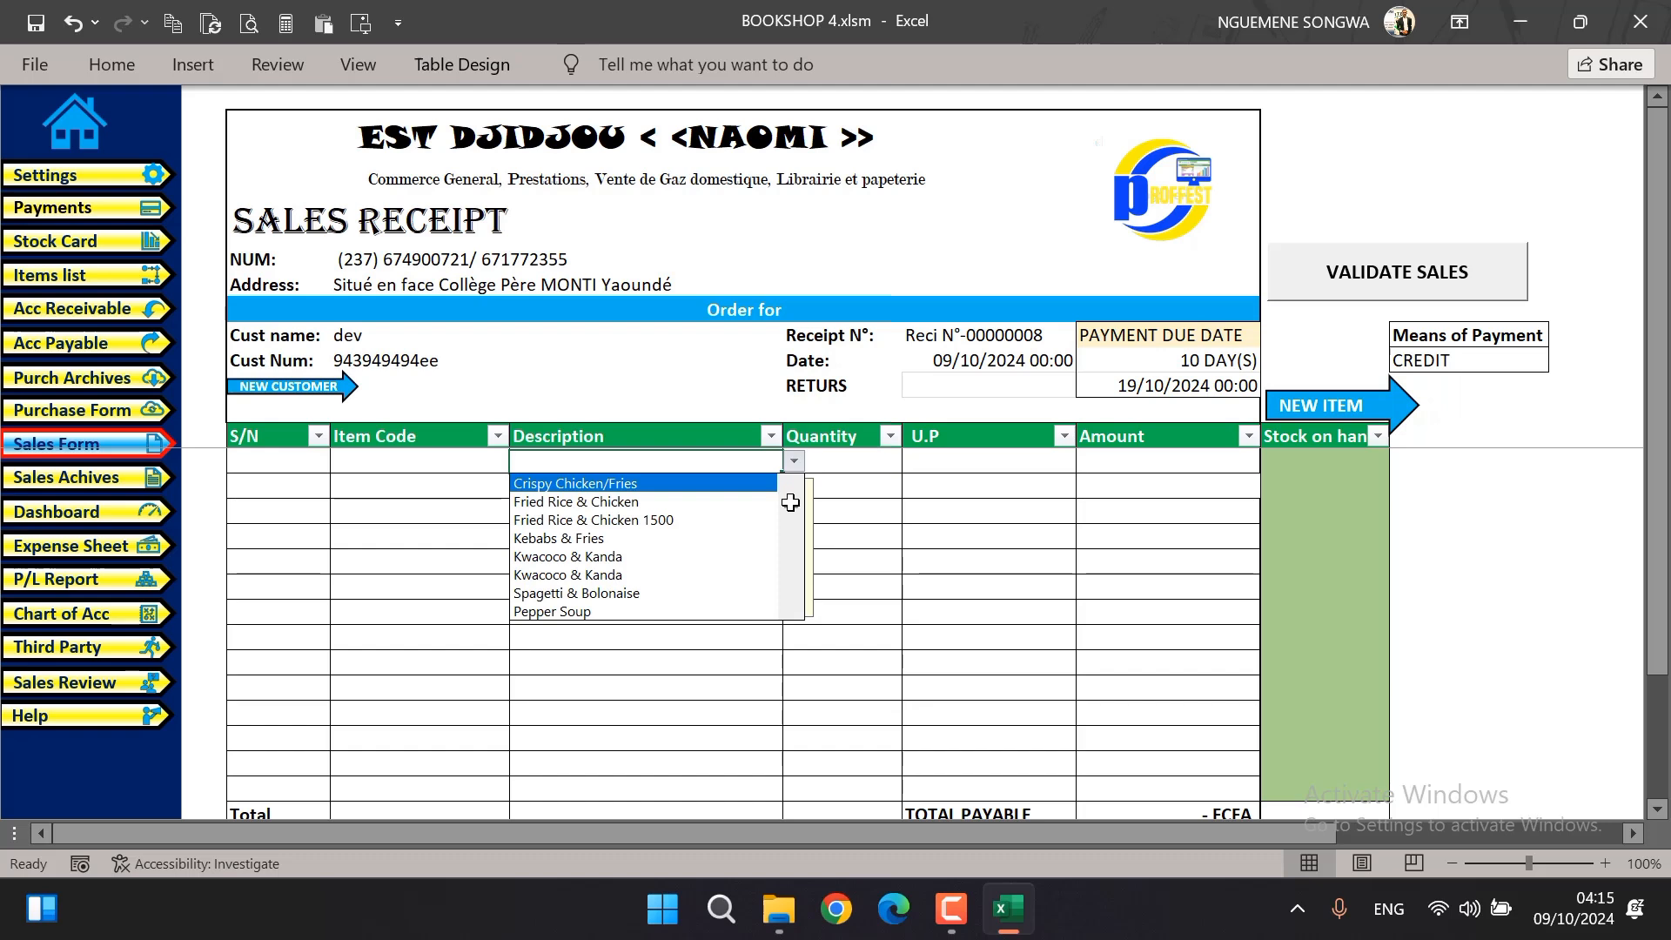
left_click_drag(794, 504, 792, 452)
key("Escape")
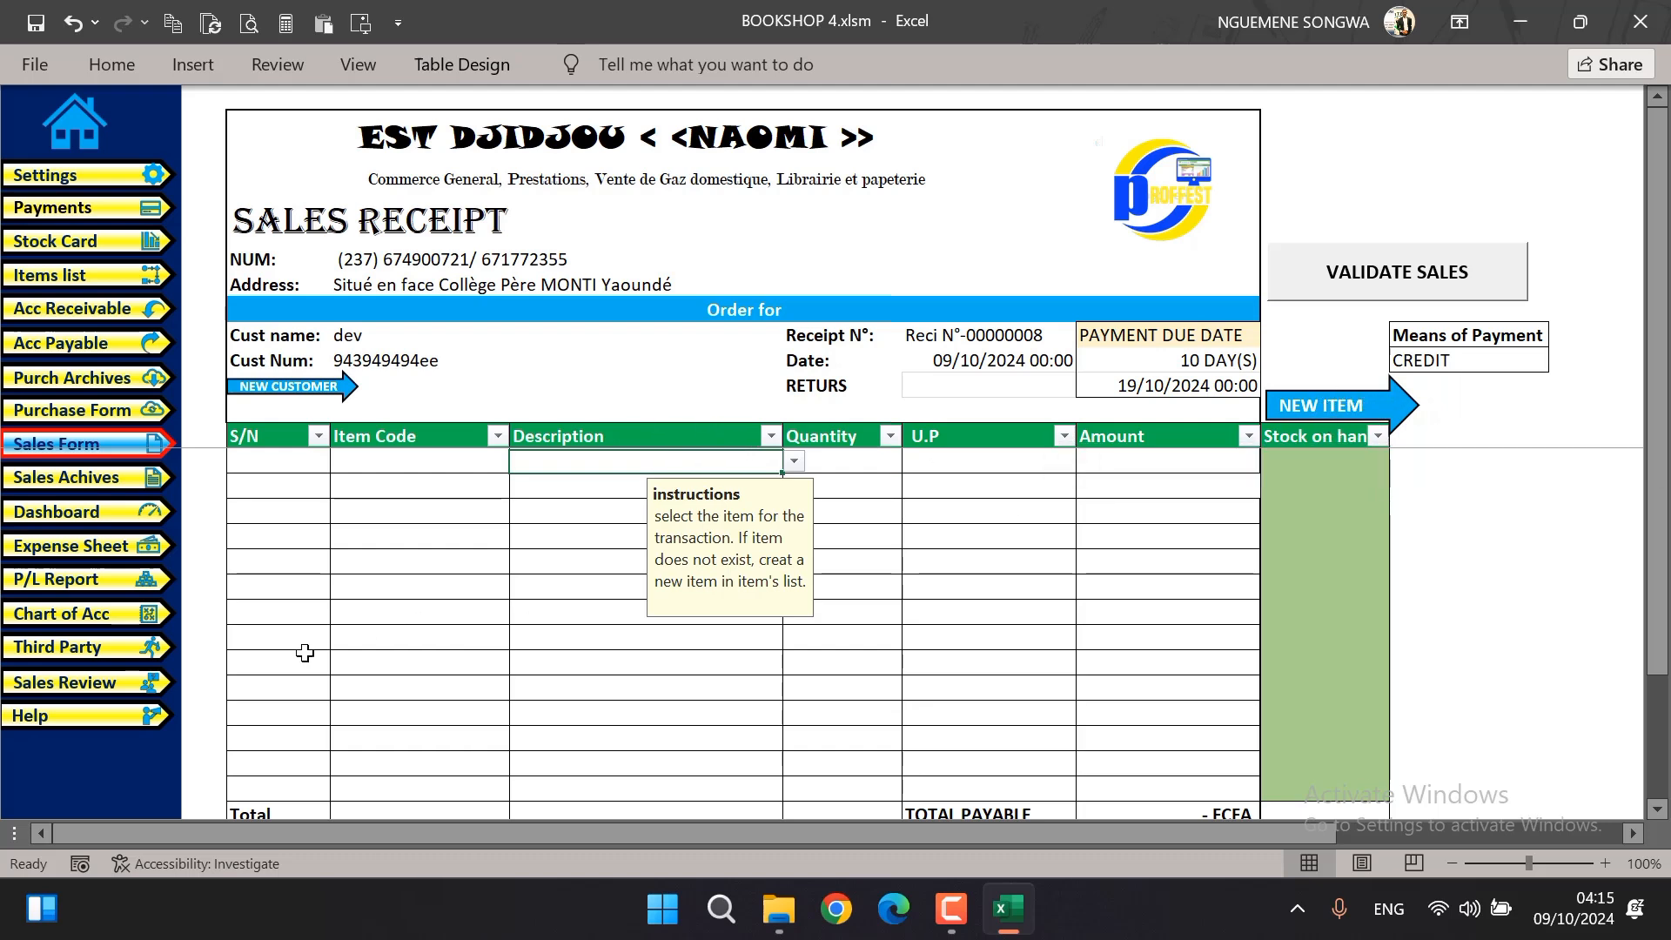
Open the items list and examine the entry instructions for the name, code, price, profit and account columns
left_click(91, 279)
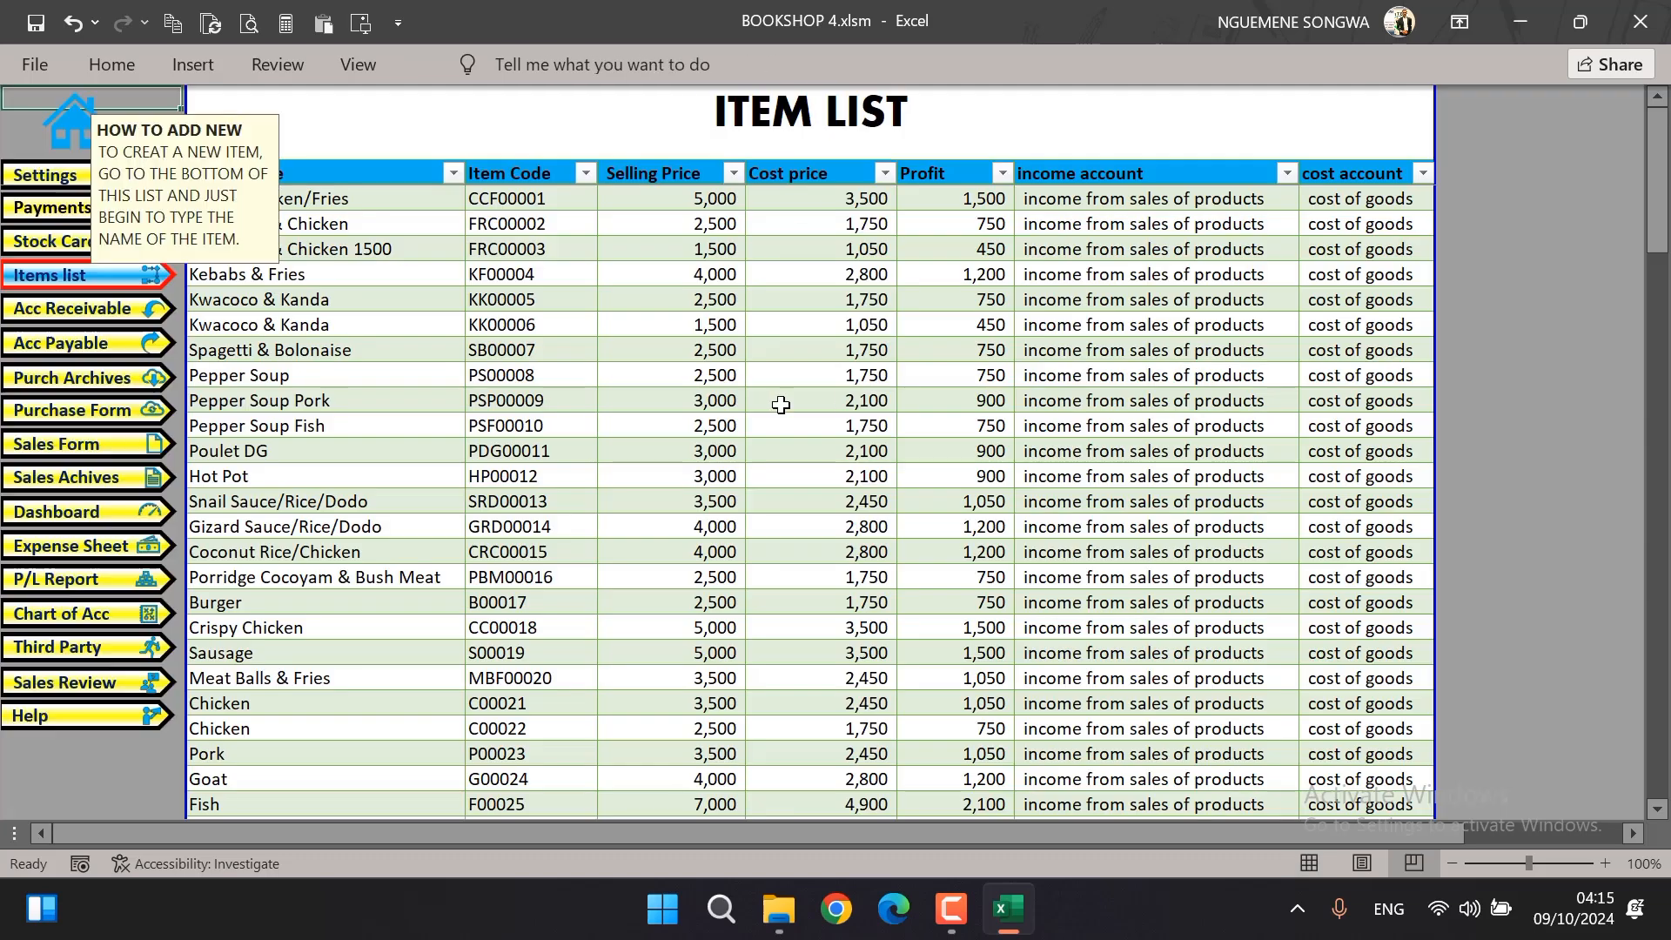
left_click(384, 160)
left_click(268, 248)
left_click(478, 223)
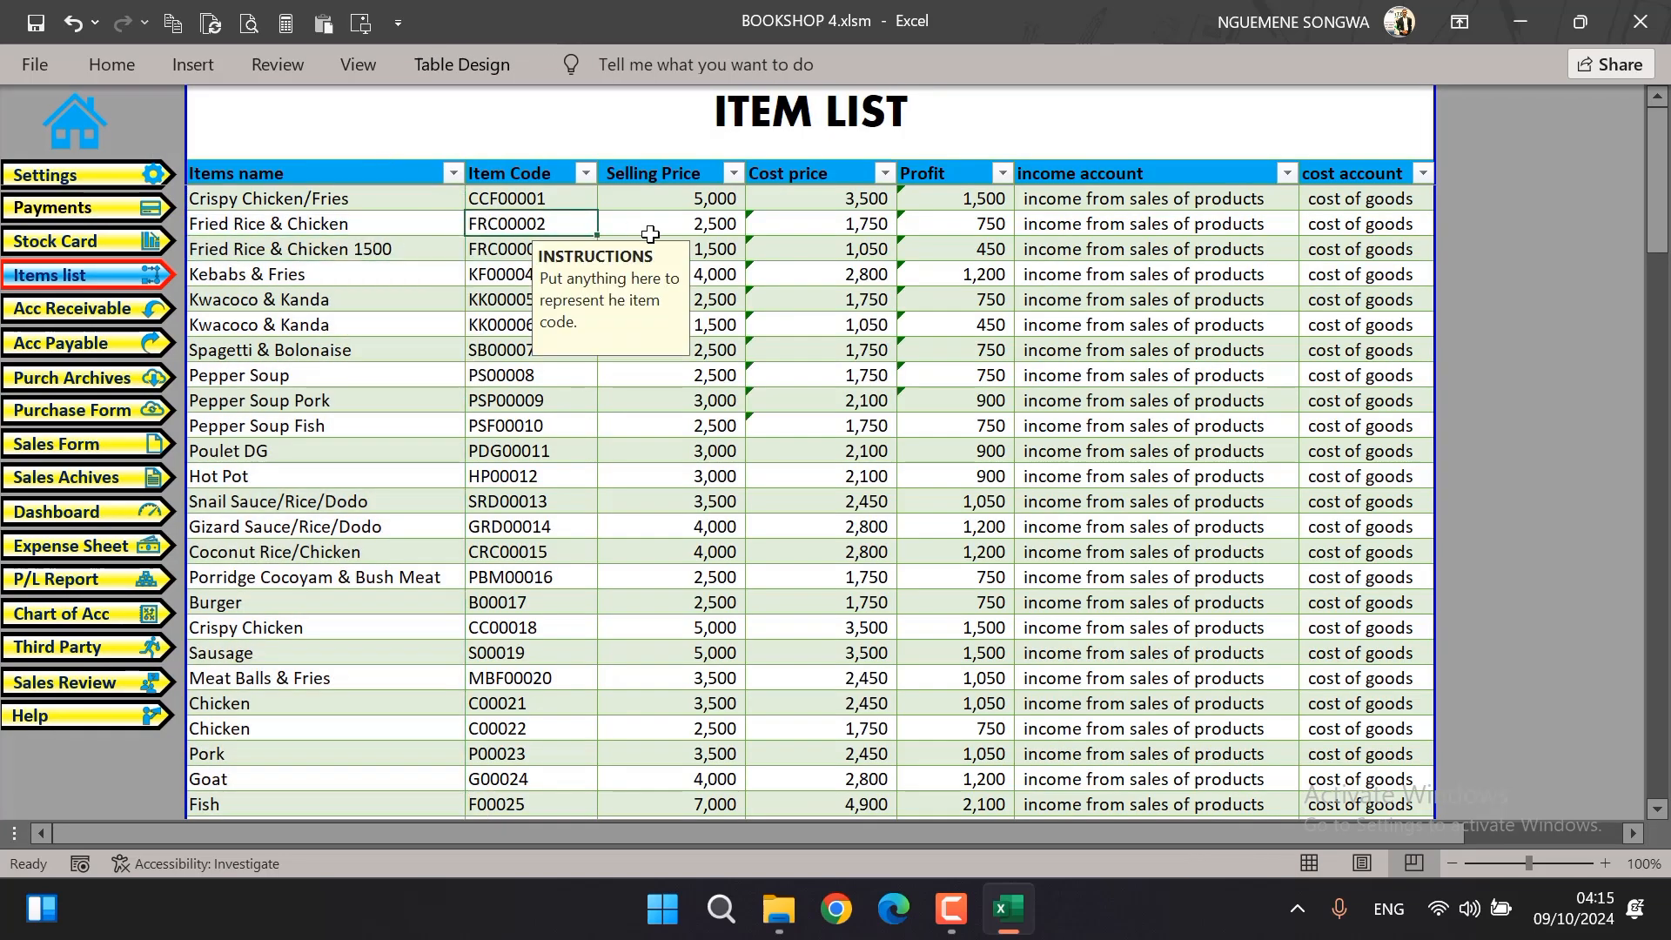
left_click(694, 249)
left_click(840, 222)
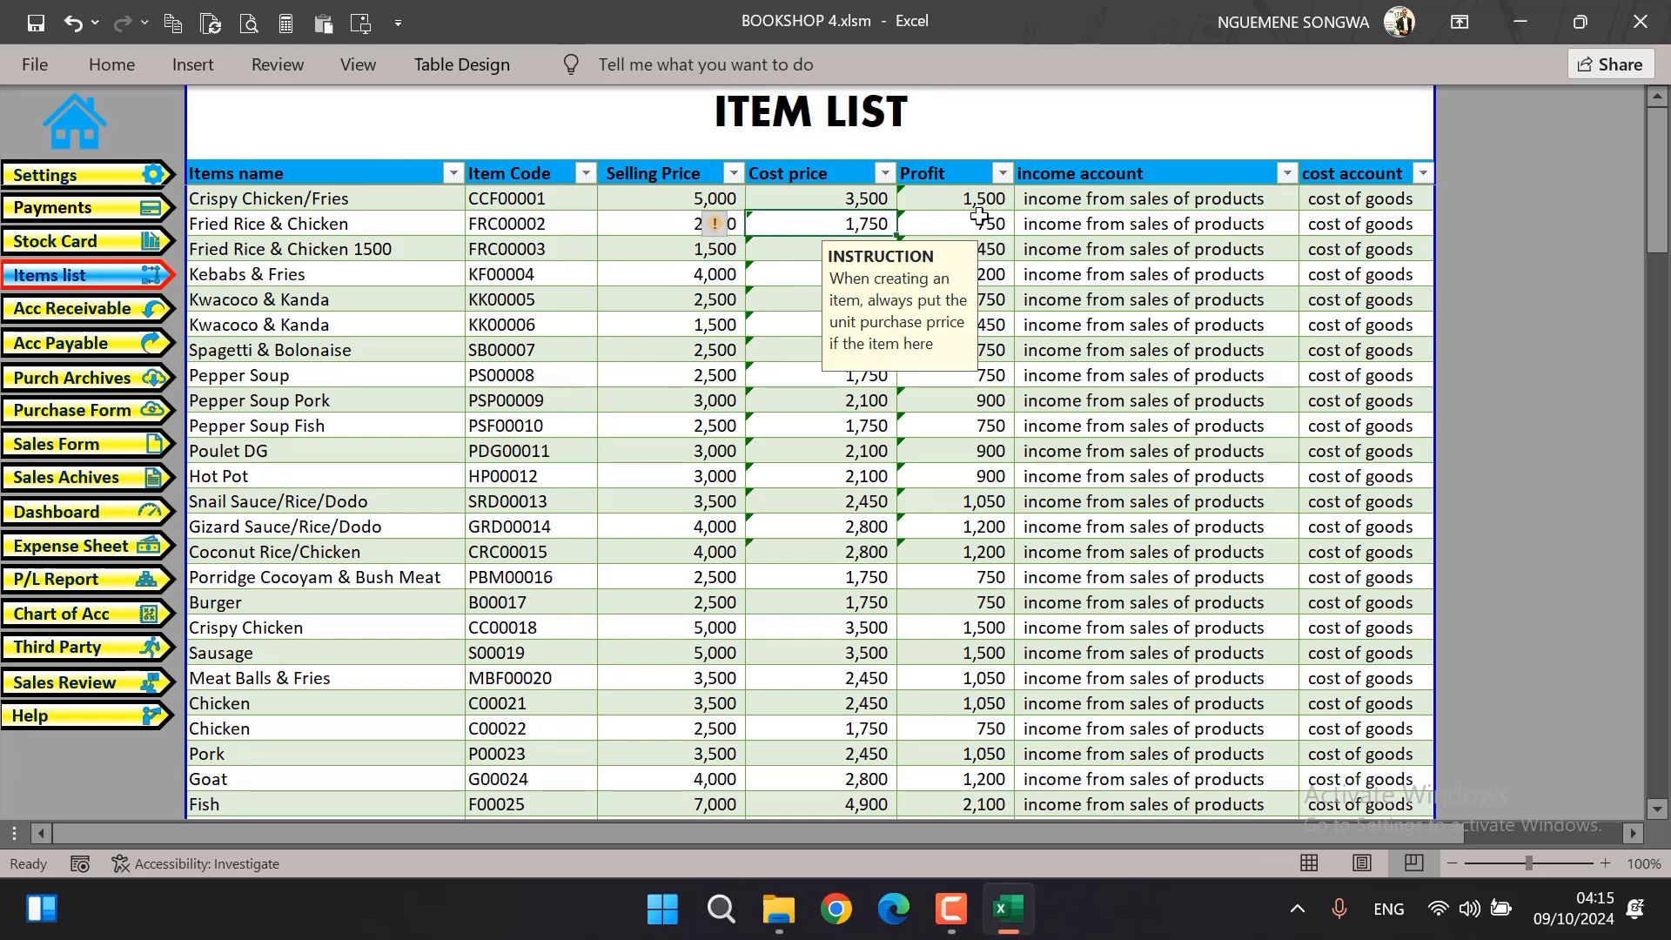
left_click(979, 217)
left_click(1158, 218)
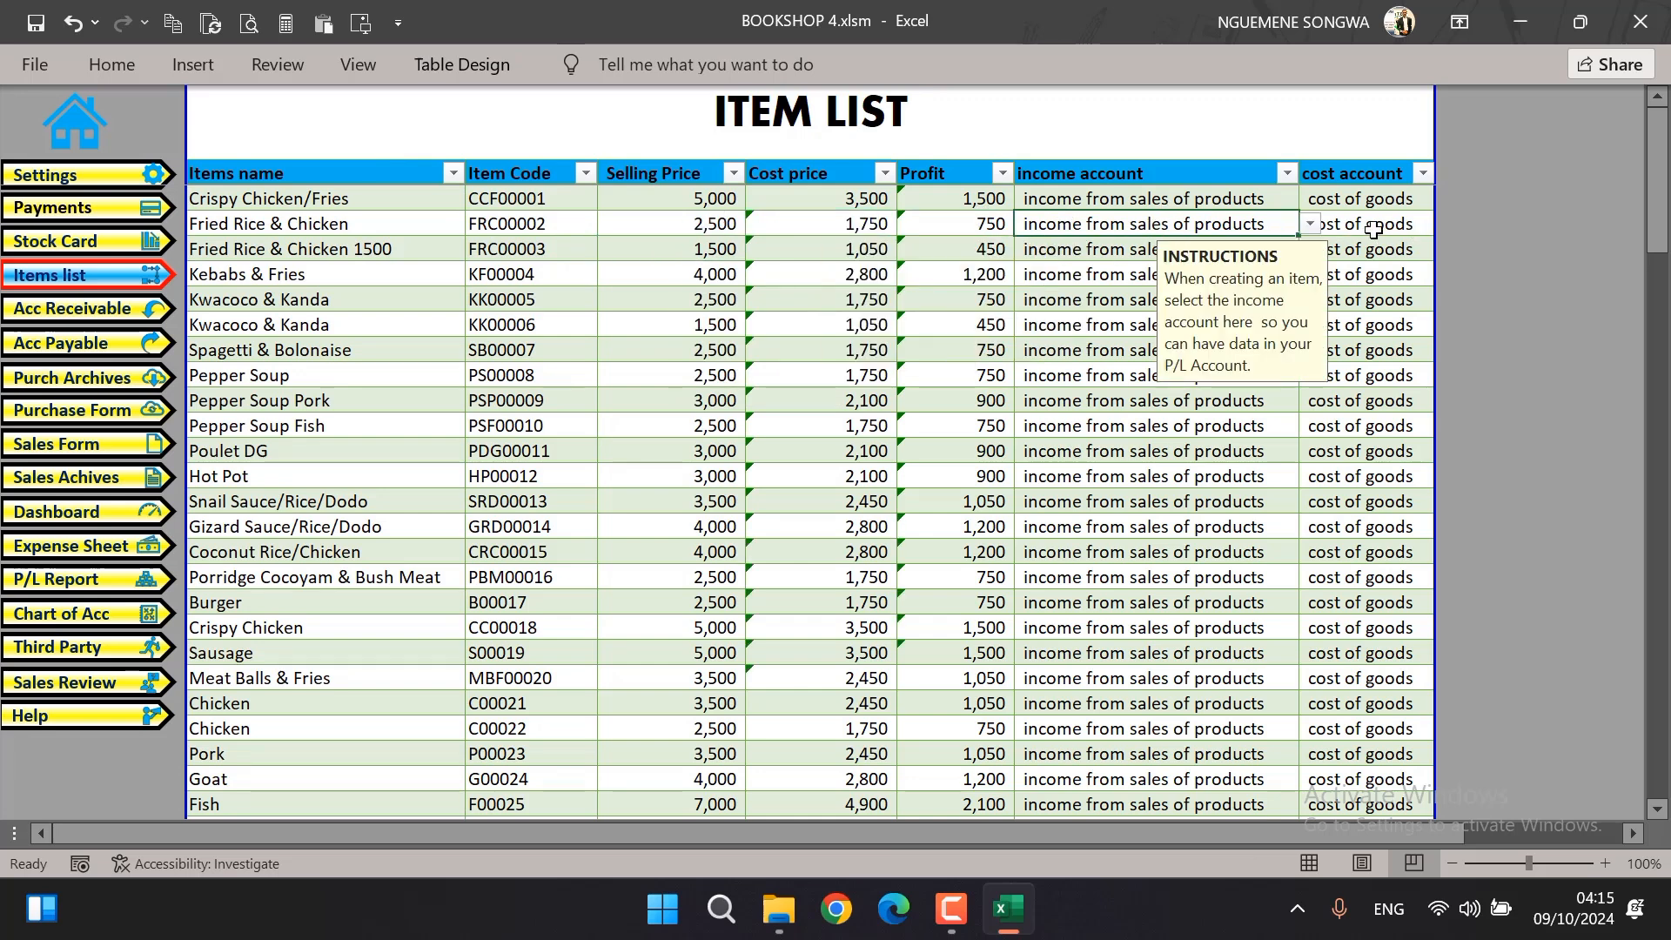
left_click(1371, 228)
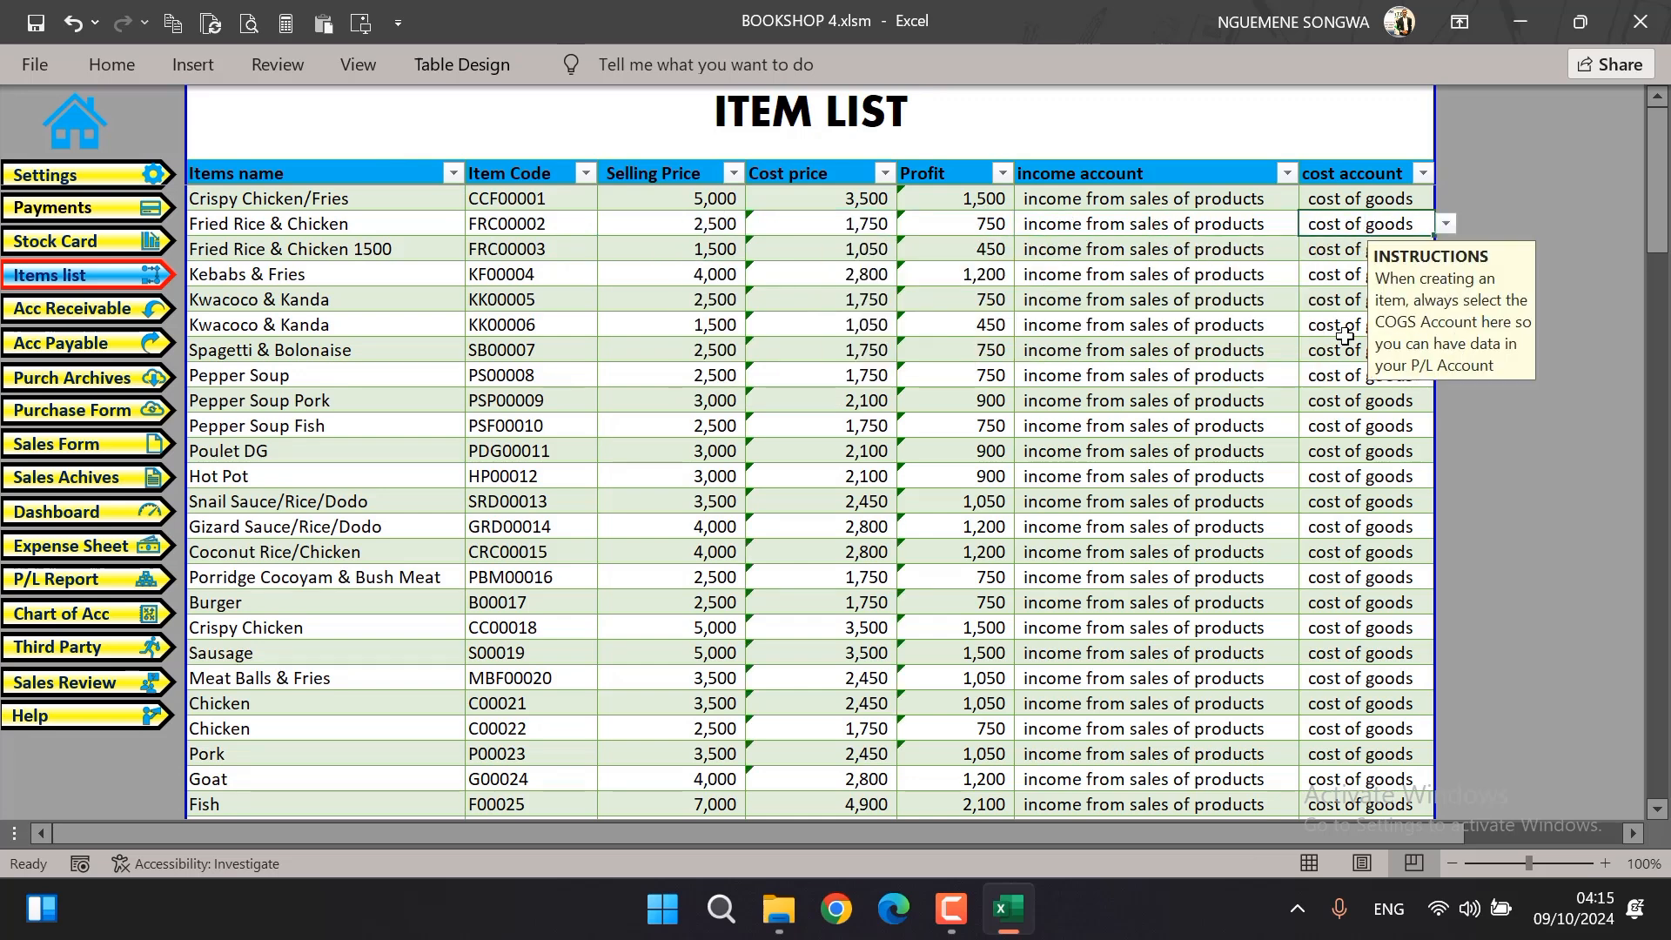
left_click(298, 247)
left_click(270, 348)
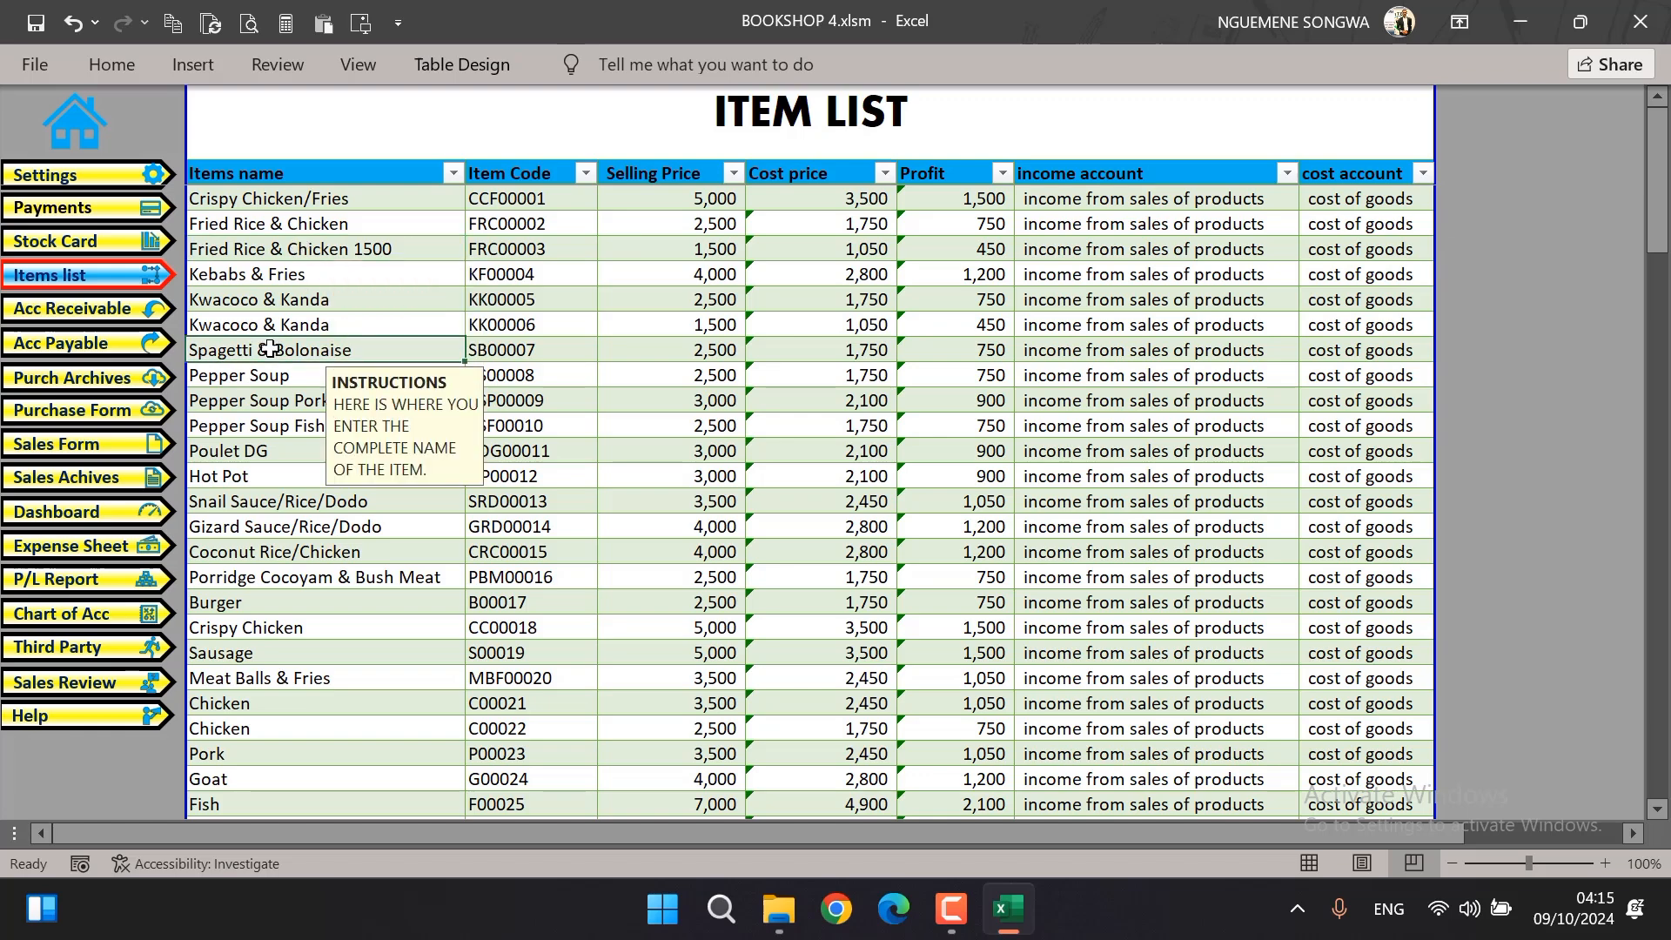
Add a new item directly below Take away named savon, with code hghgh, selling price 500 and cost price 300
scroll(710, 377, "down", 17)
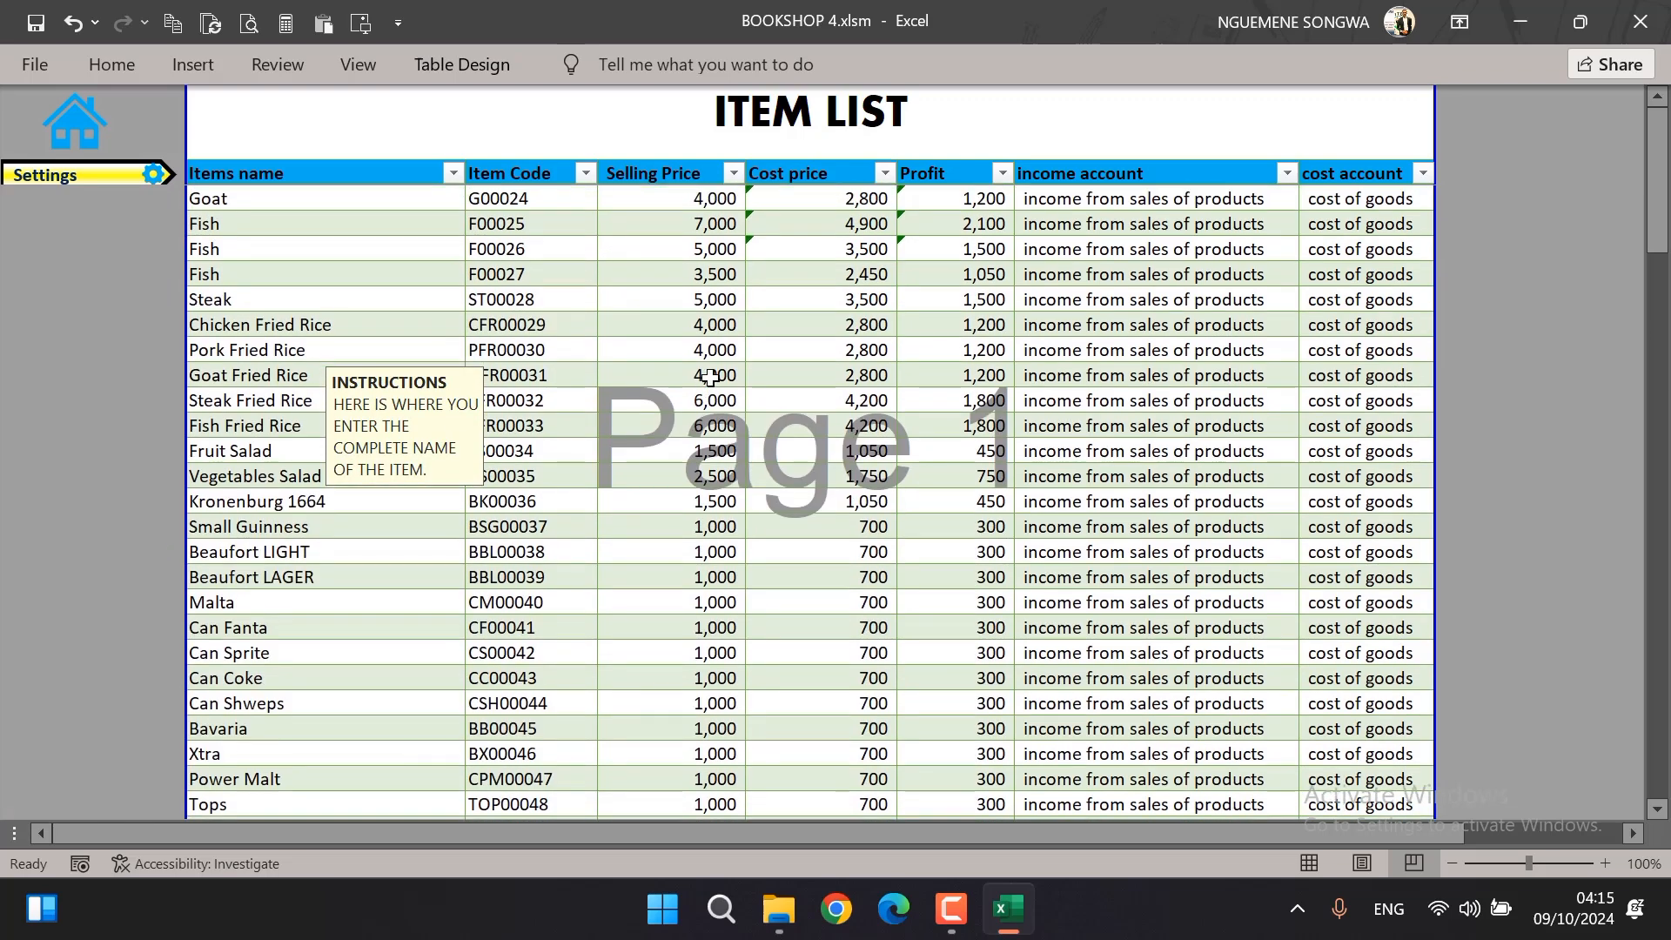
scroll(711, 377, "down", 18)
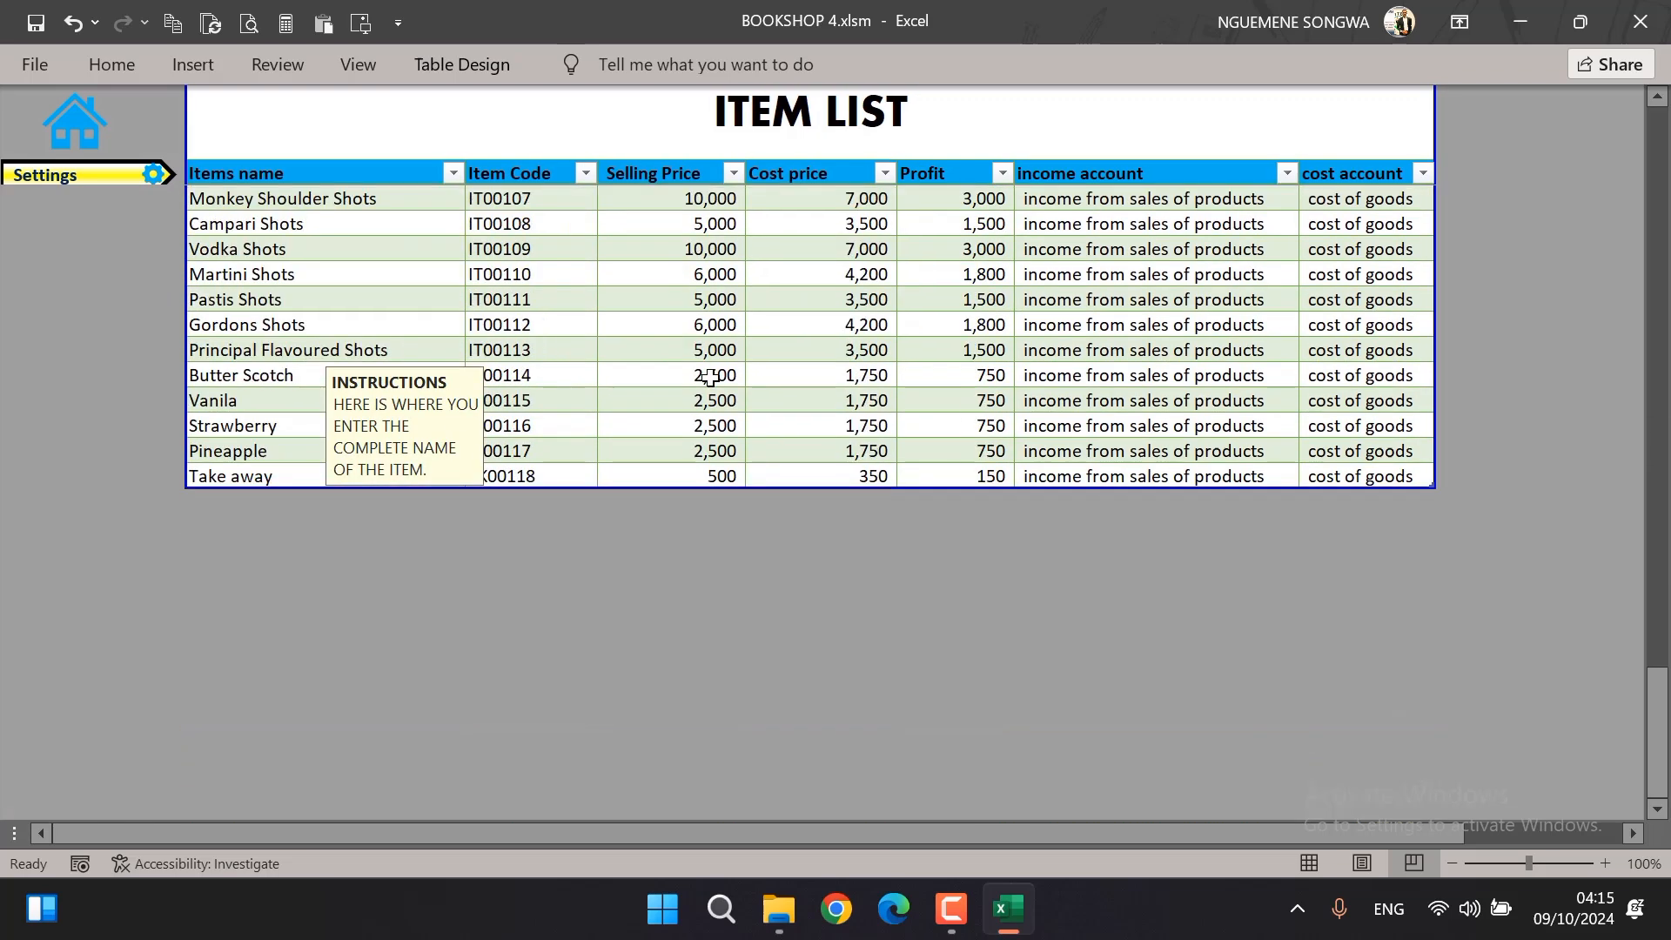
left_click(265, 500)
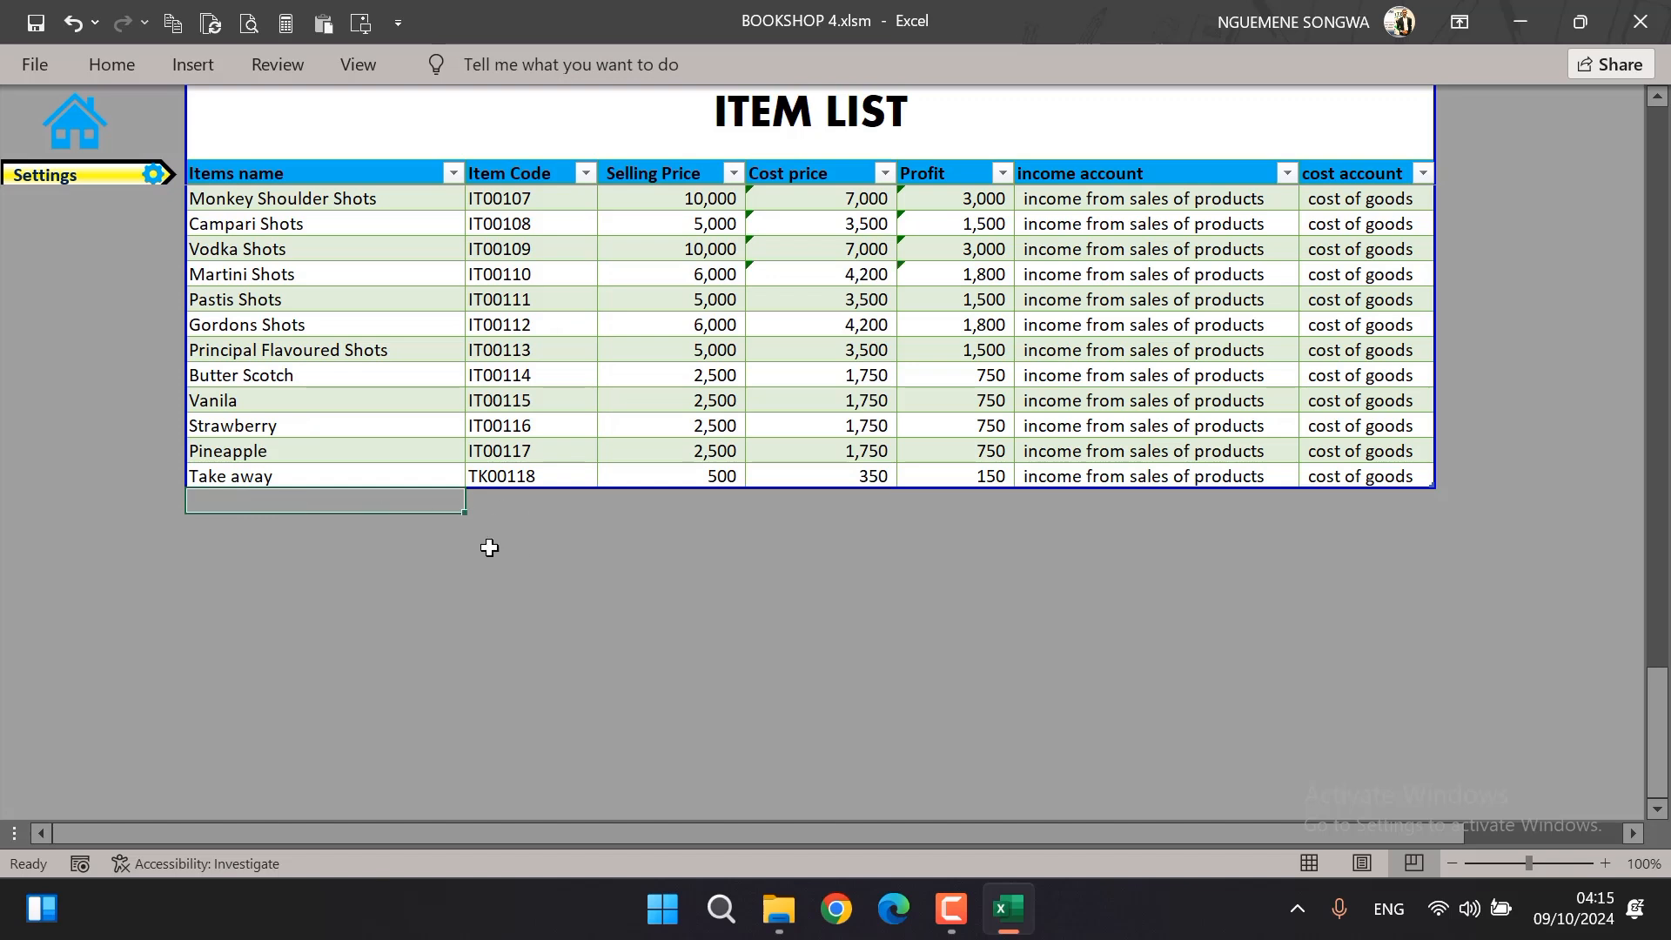
type("savon")
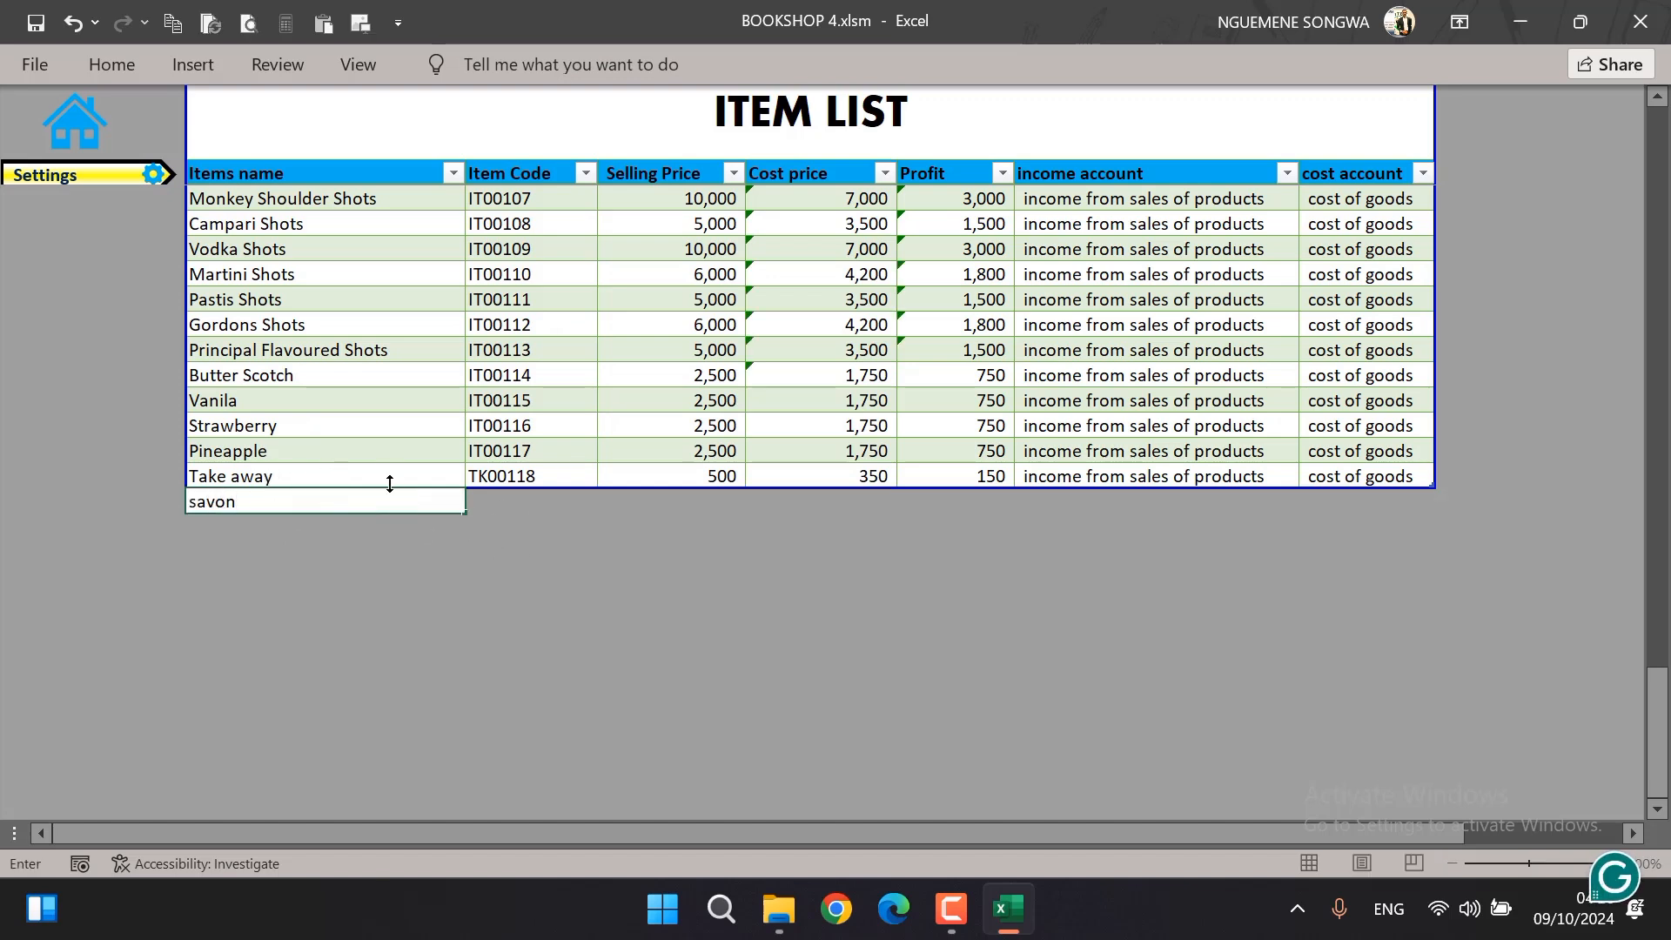
key("Tab")
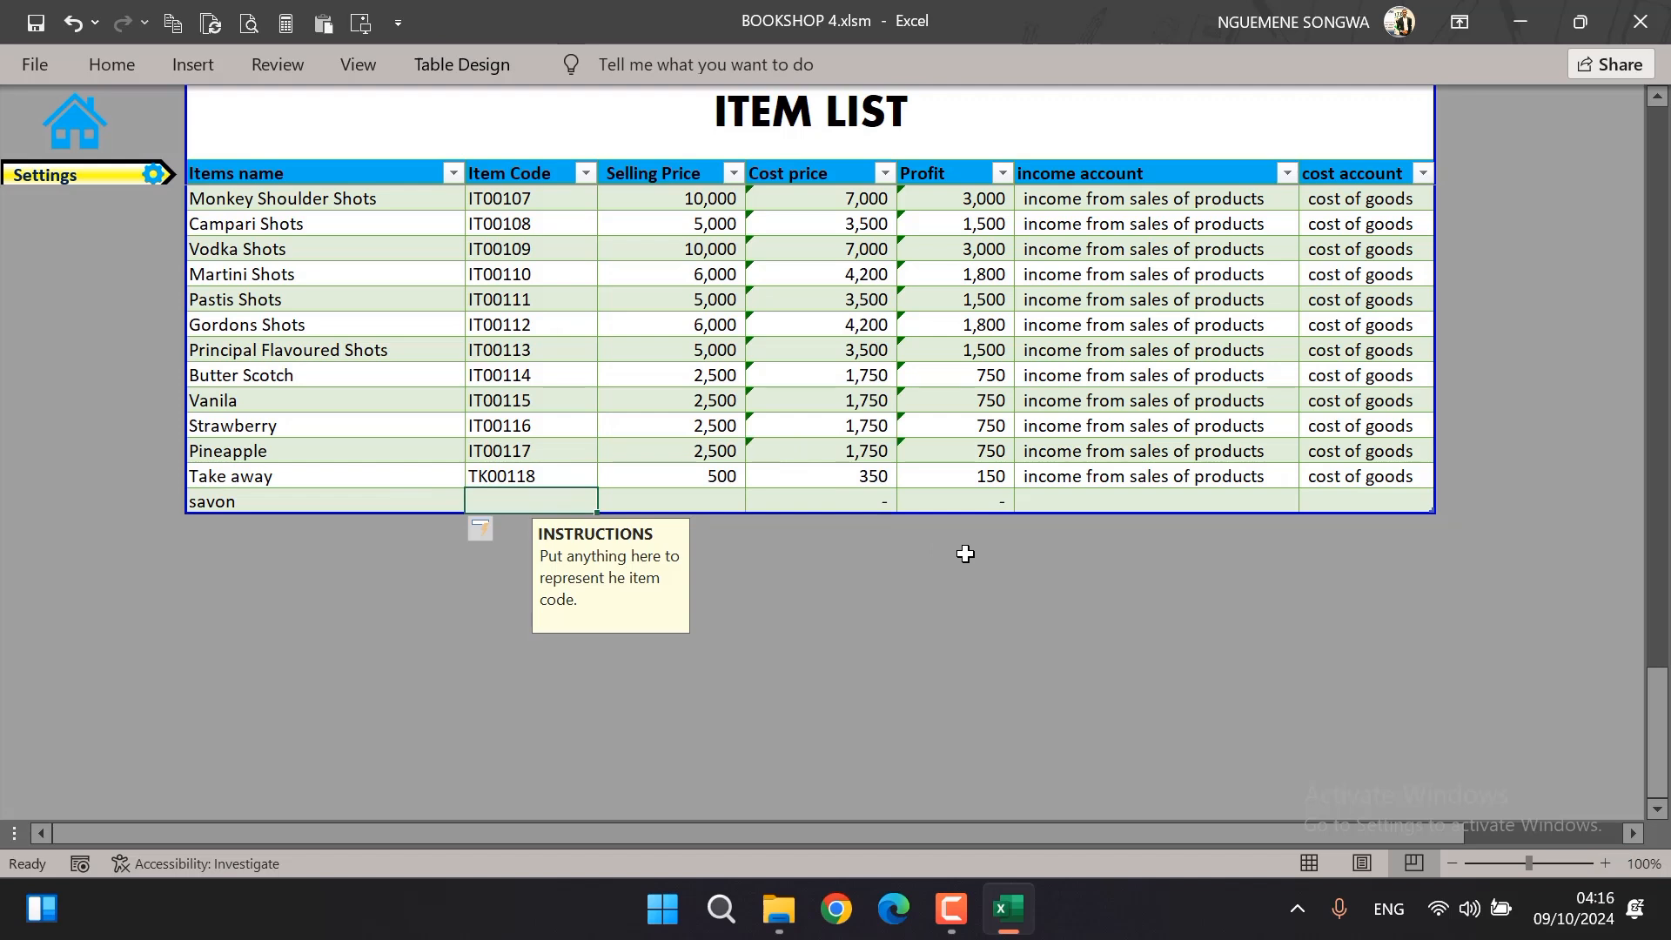
type("hghgh")
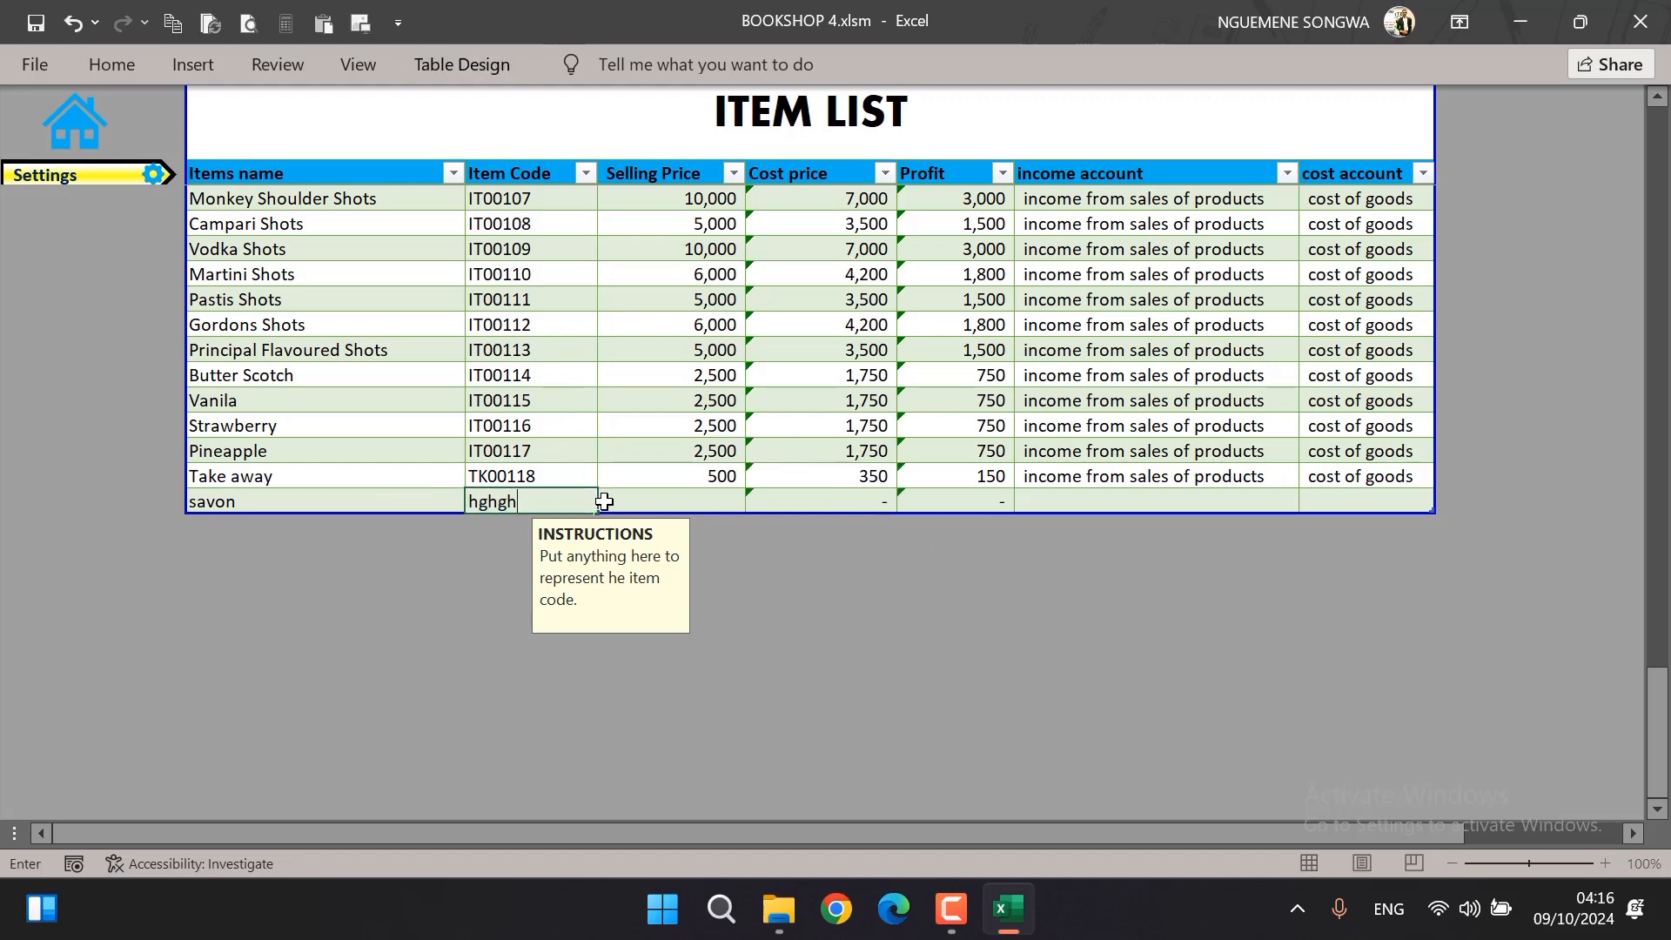
key("Tab")
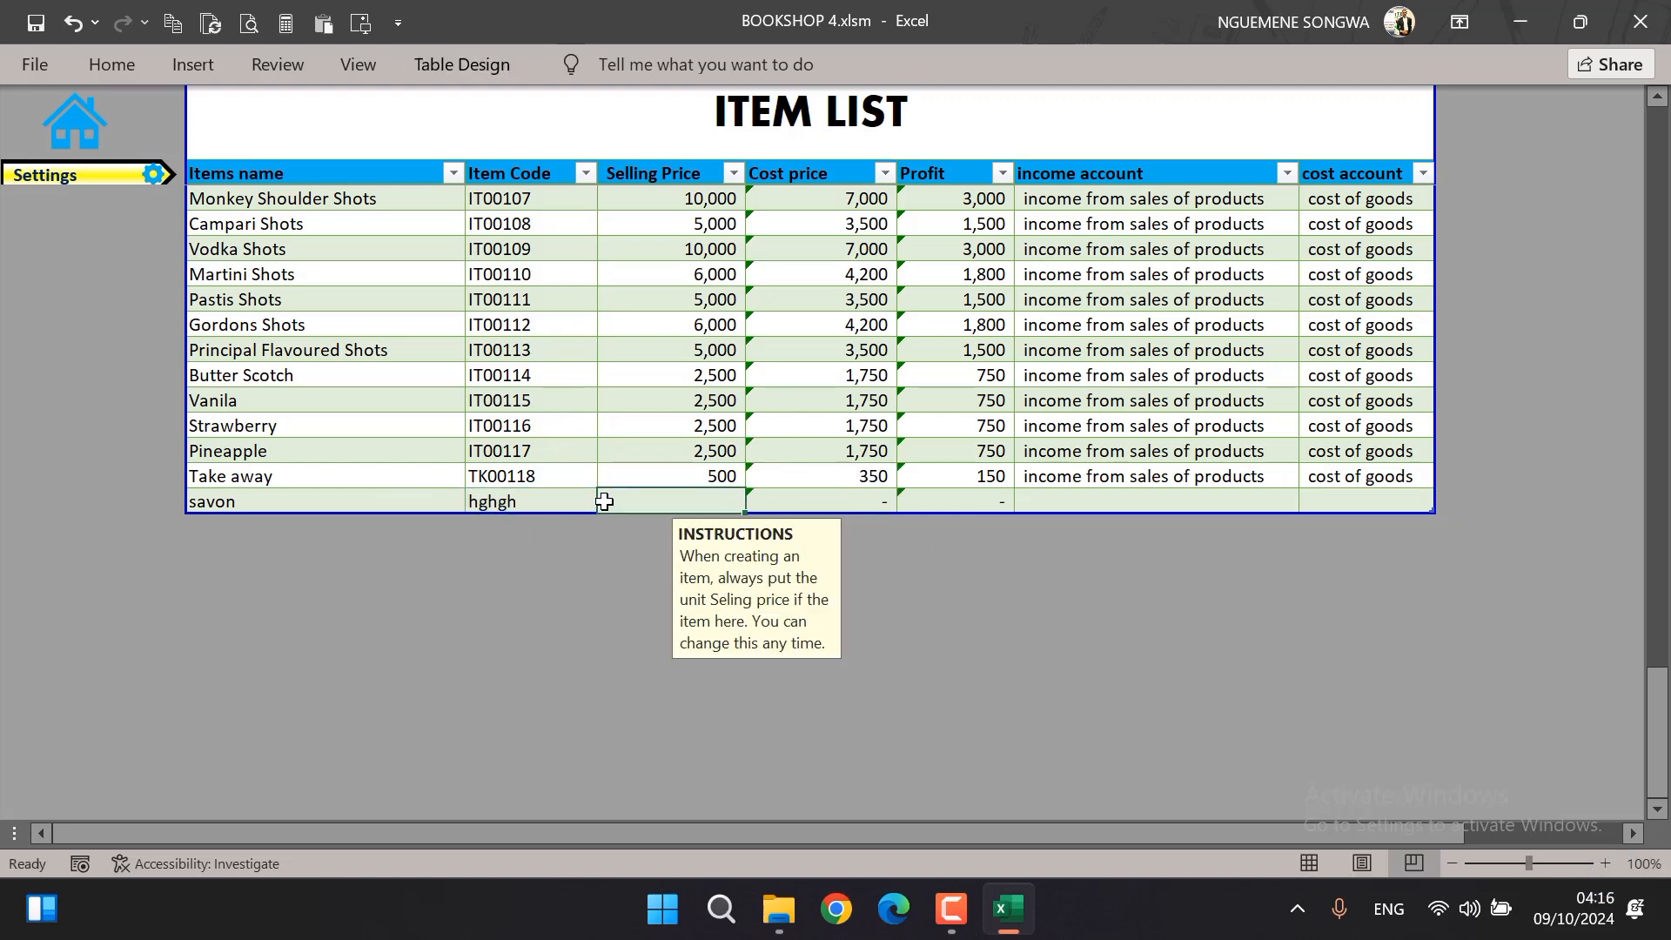
type("500")
key("Tab")
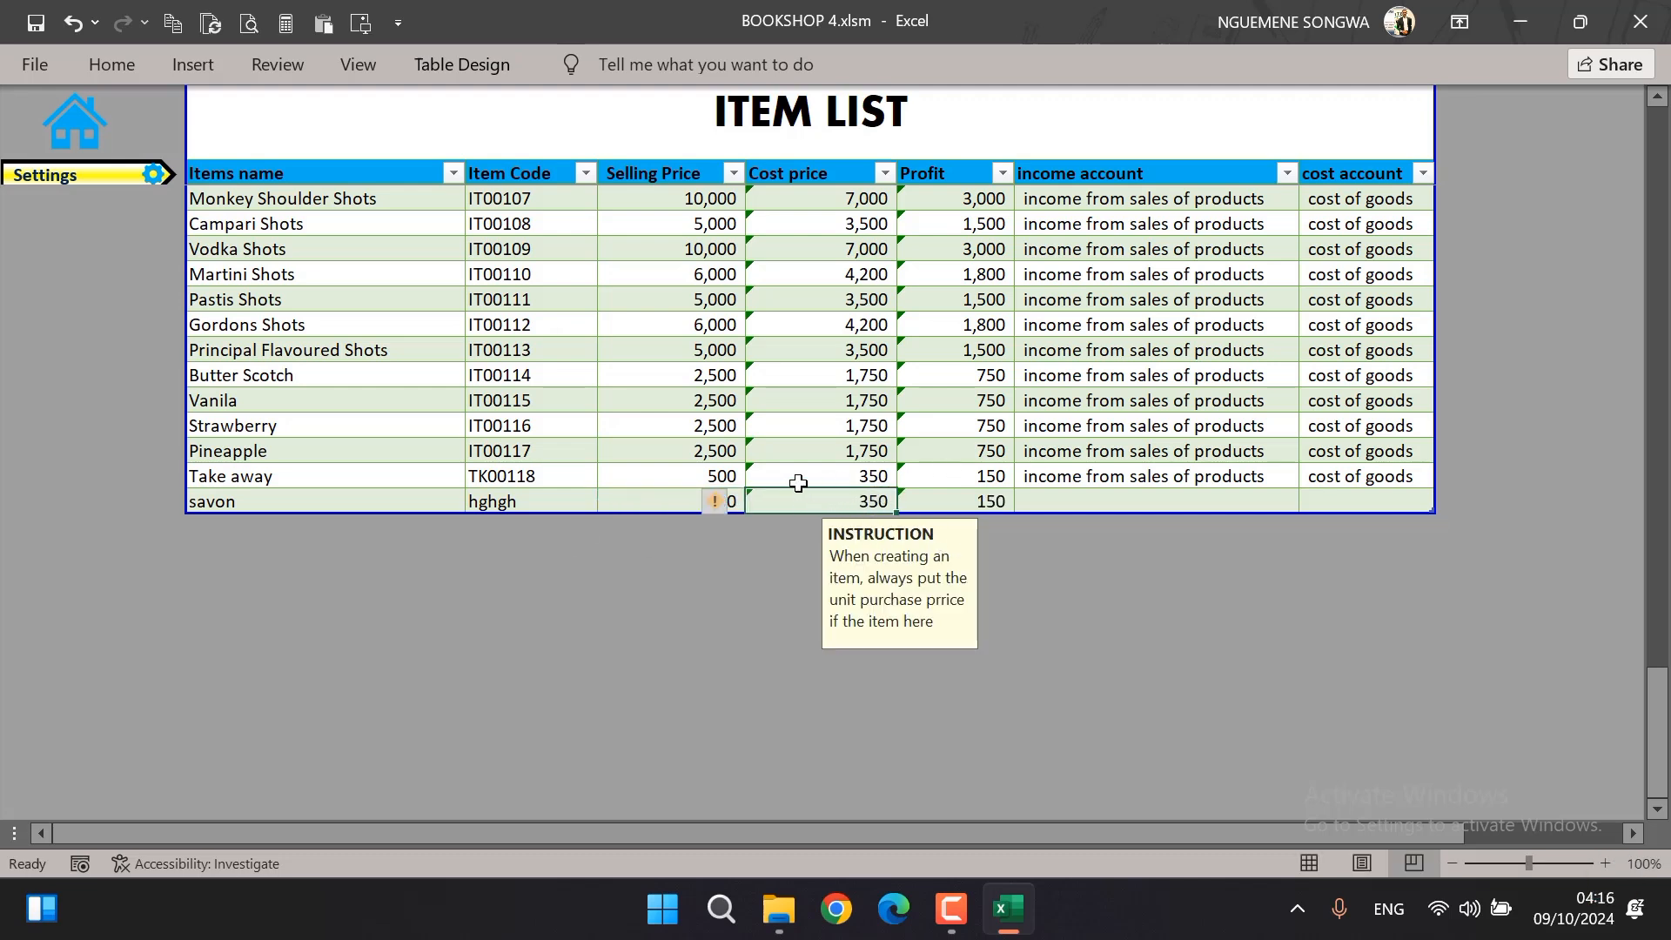
type("30")
key("Tab")
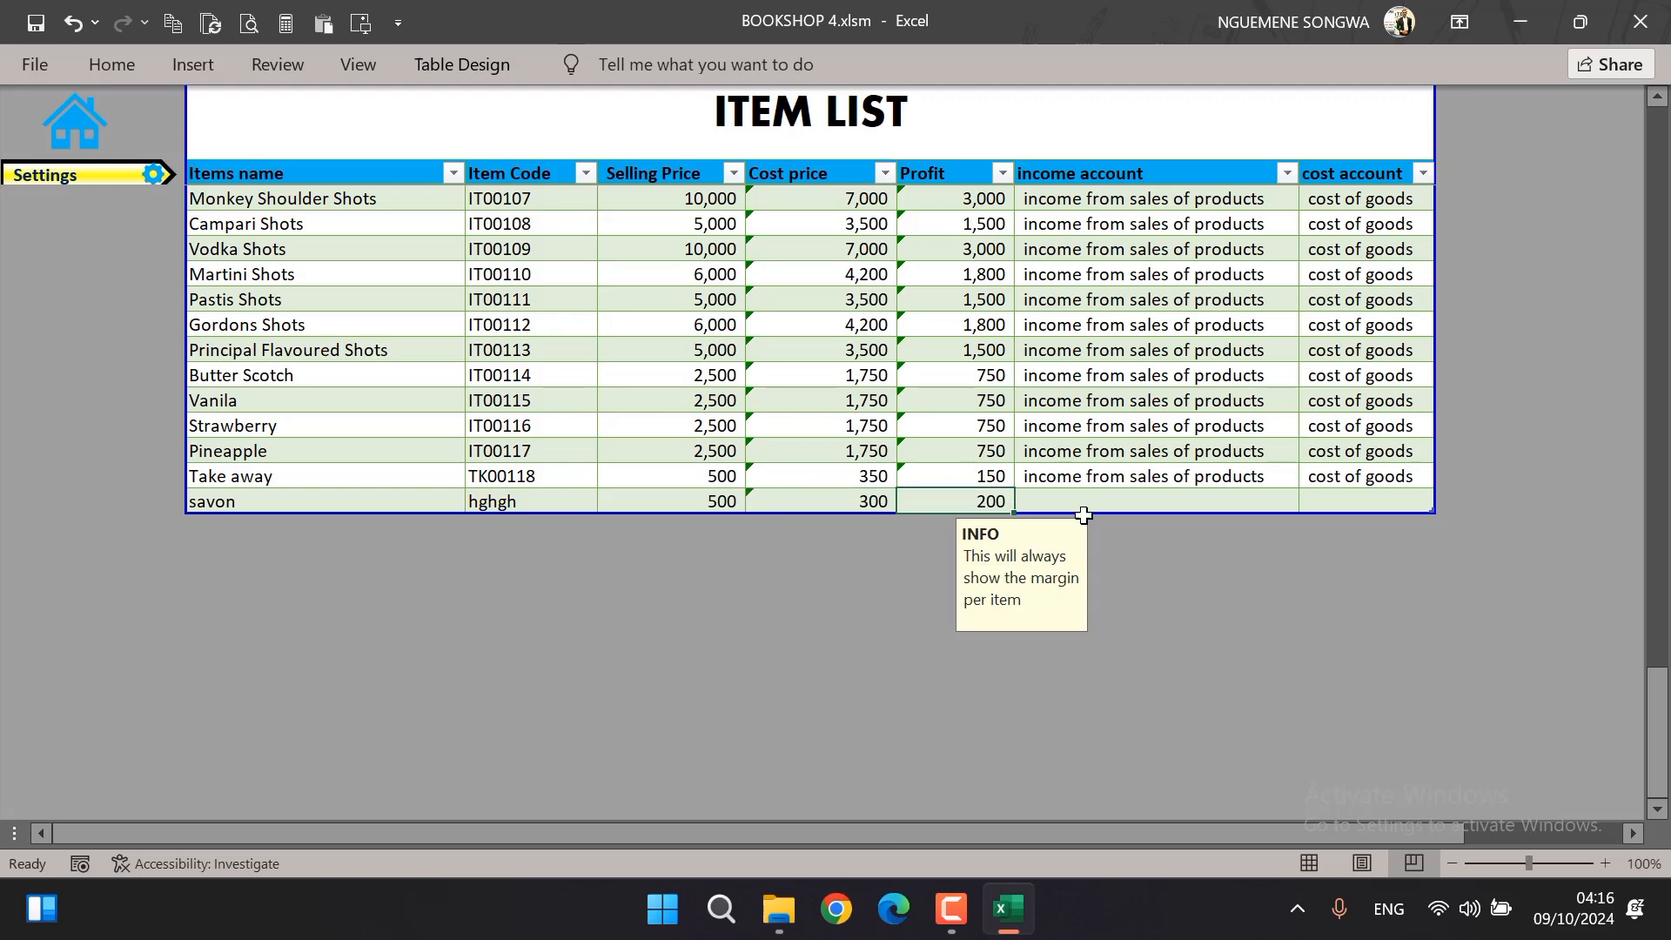
Set savon's income account to income from sales of products and its cost account to cost of goods
left_click(1296, 498)
left_click(1309, 501)
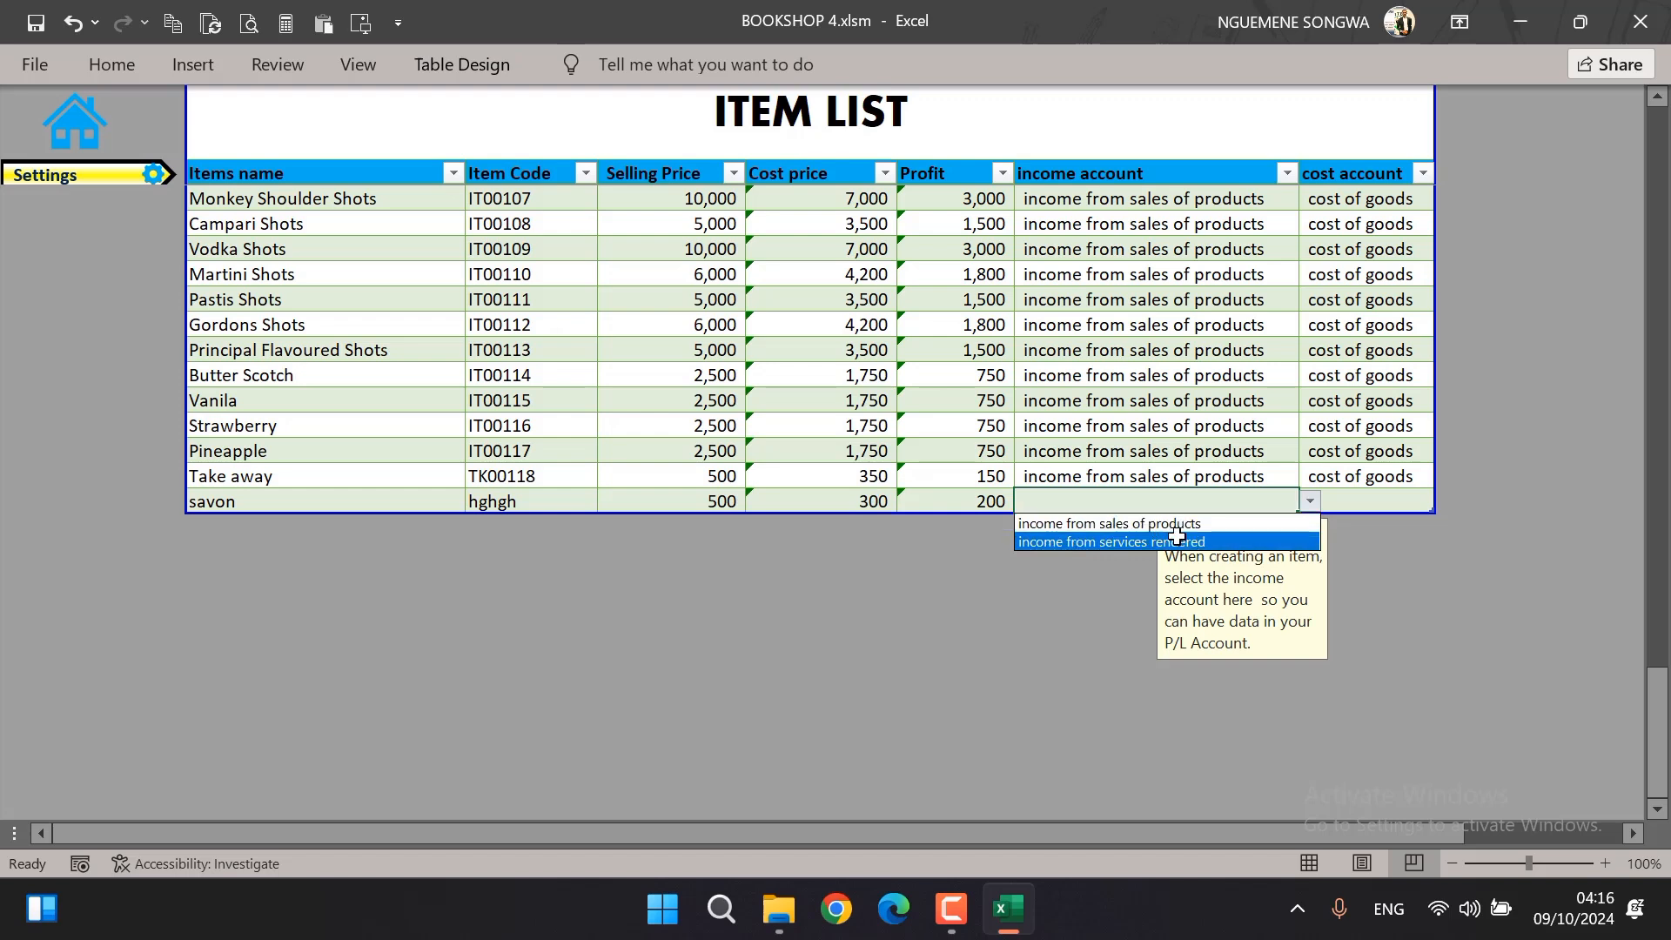
left_click(1234, 524)
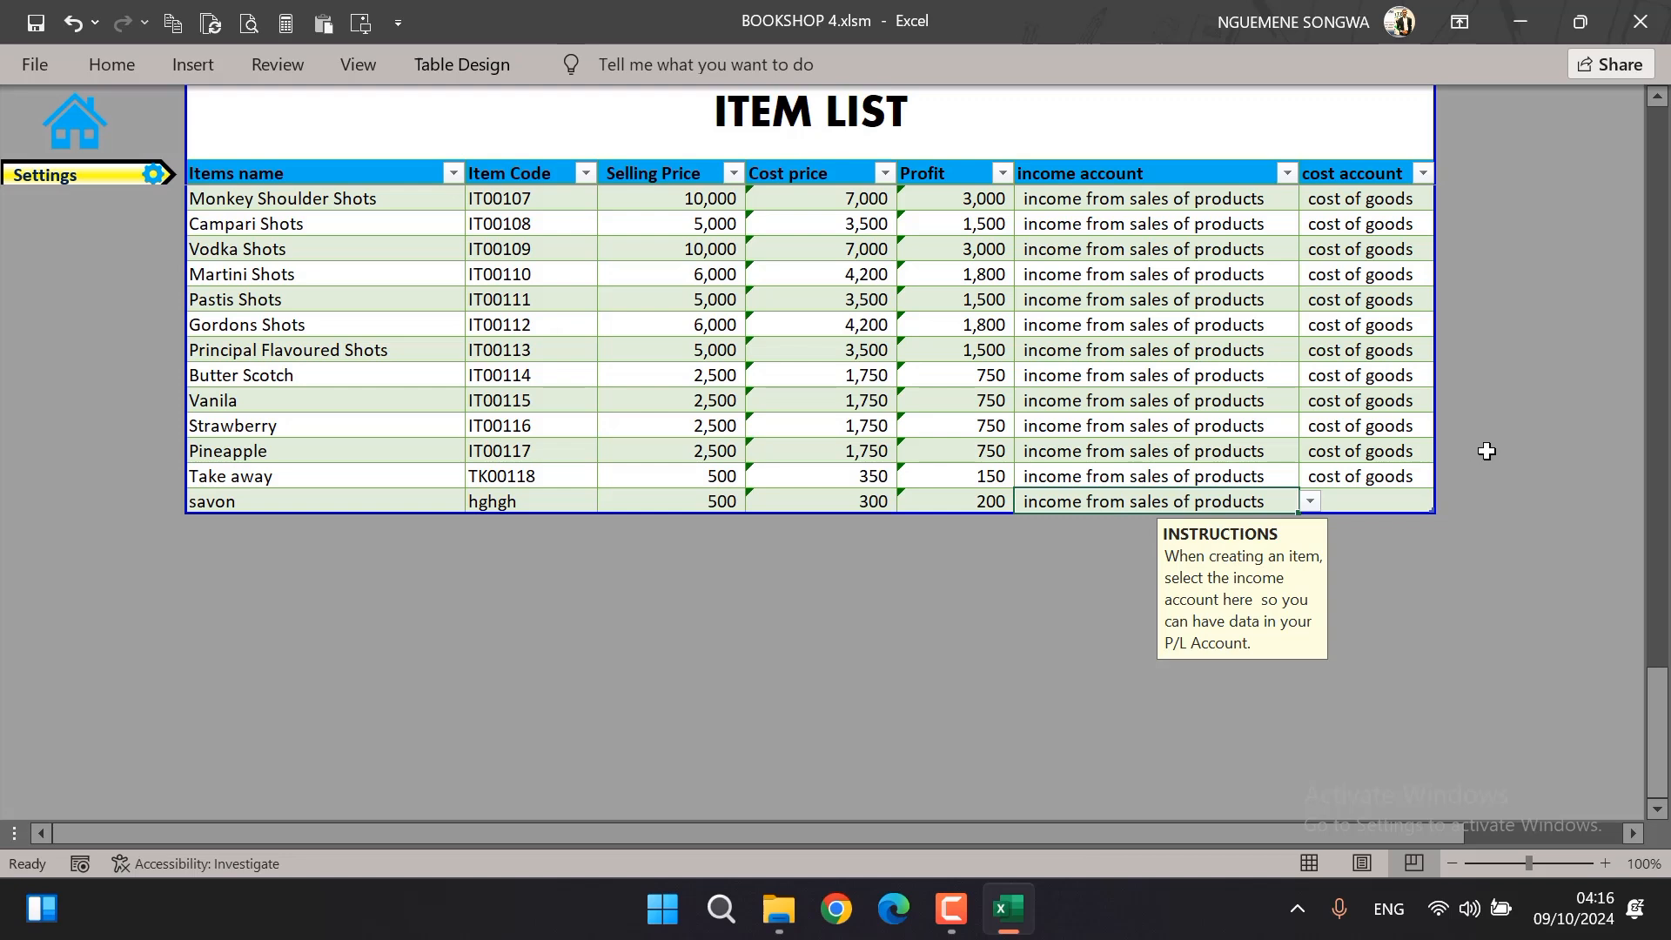
left_click(1404, 496)
left_click(1446, 502)
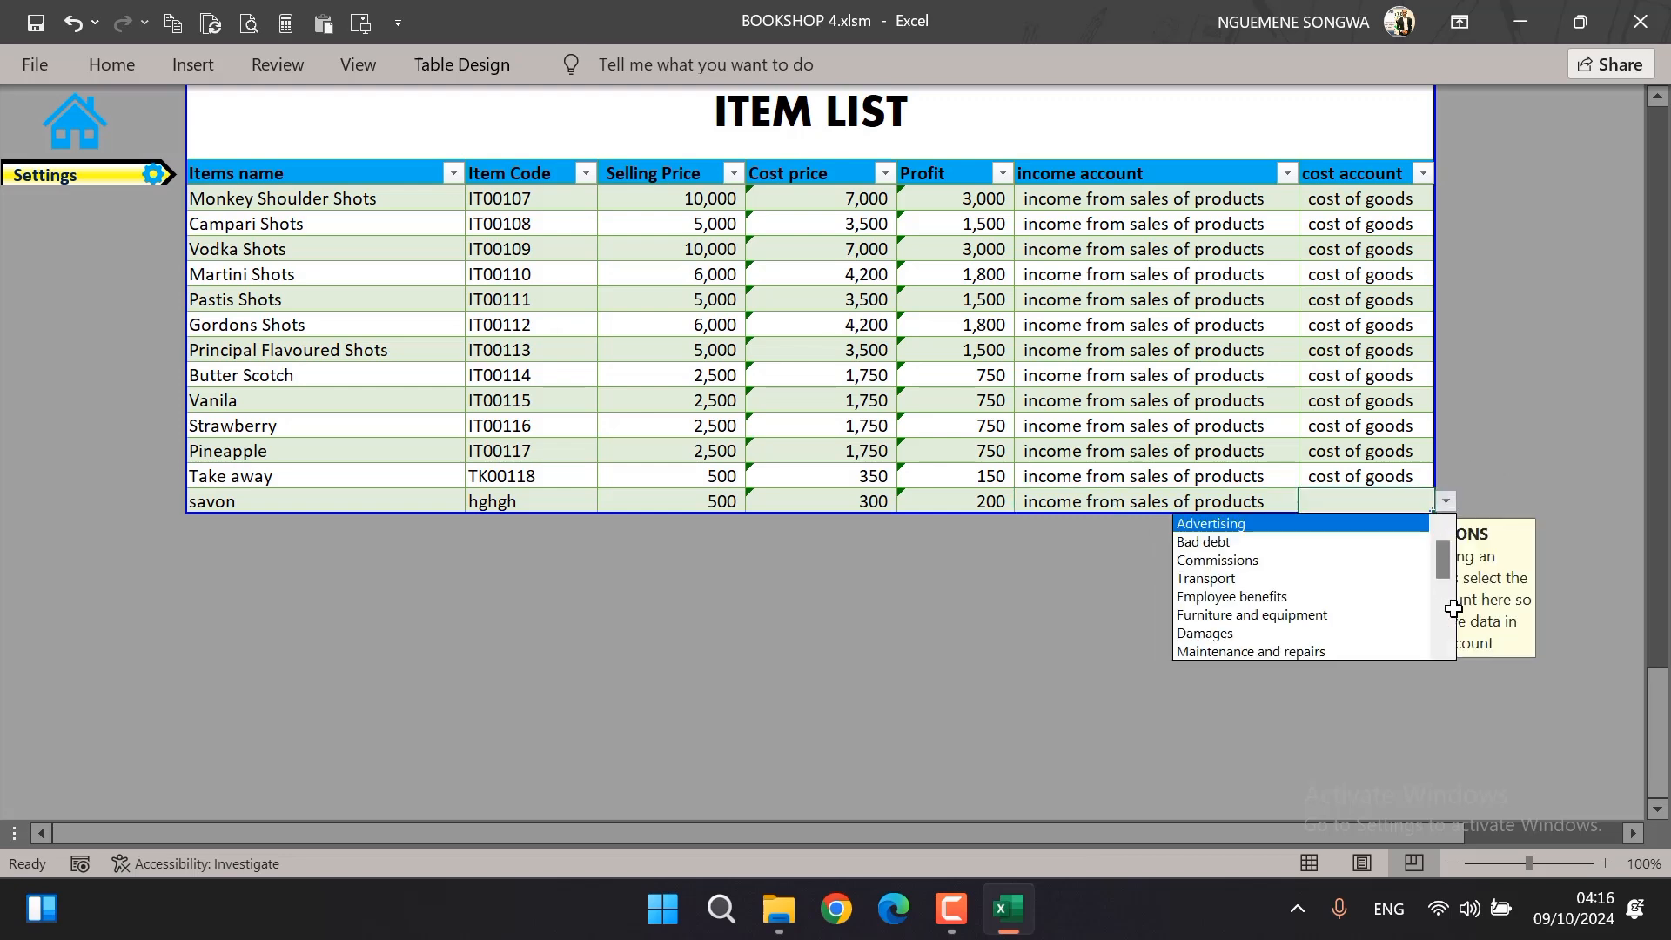
left_click_drag(1445, 604, 1447, 641)
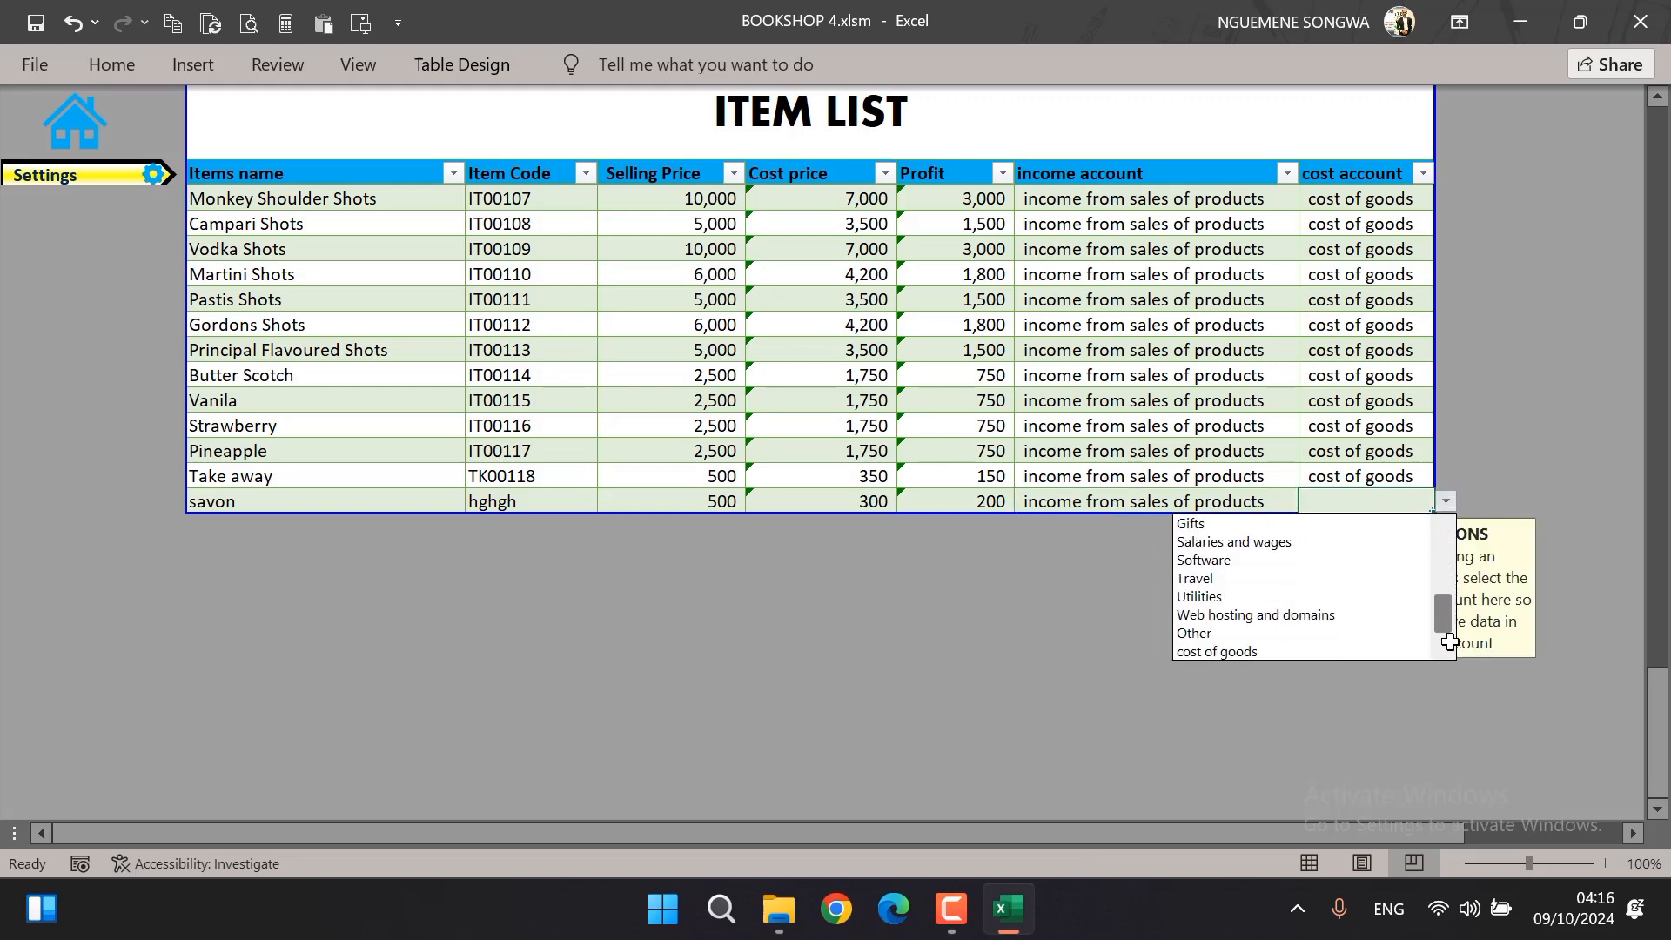
left_click(1376, 653)
left_click(1118, 409)
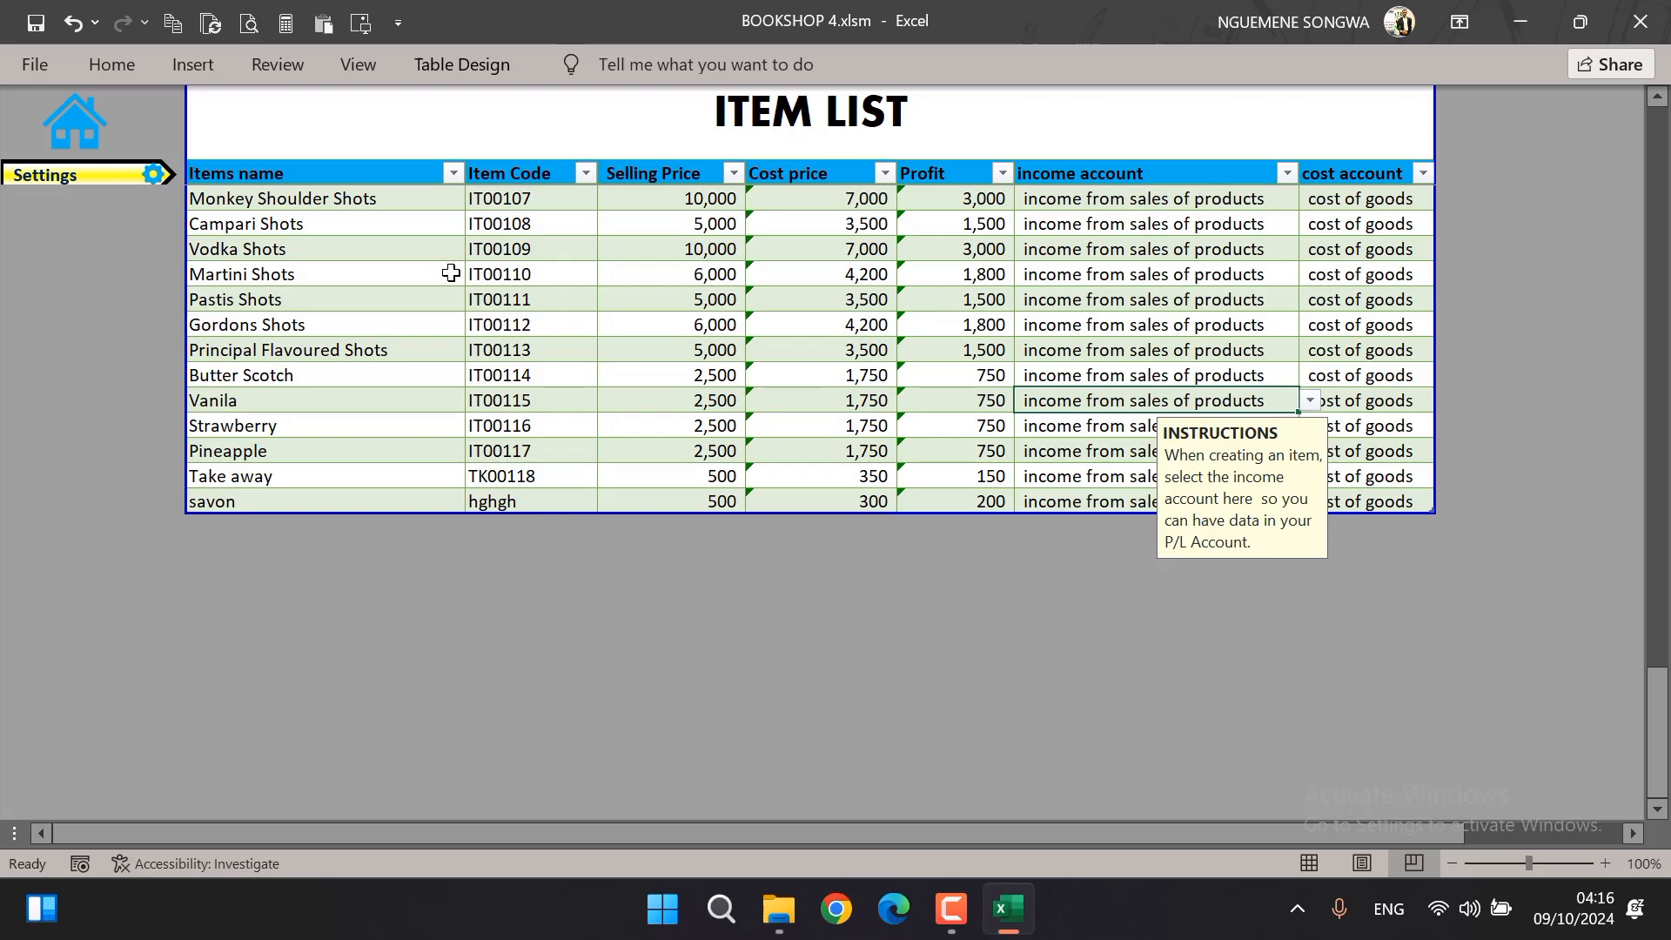
Return to the sales form and choose savon as the item on the receipt's first line
scroll(506, 333, "up", 20)
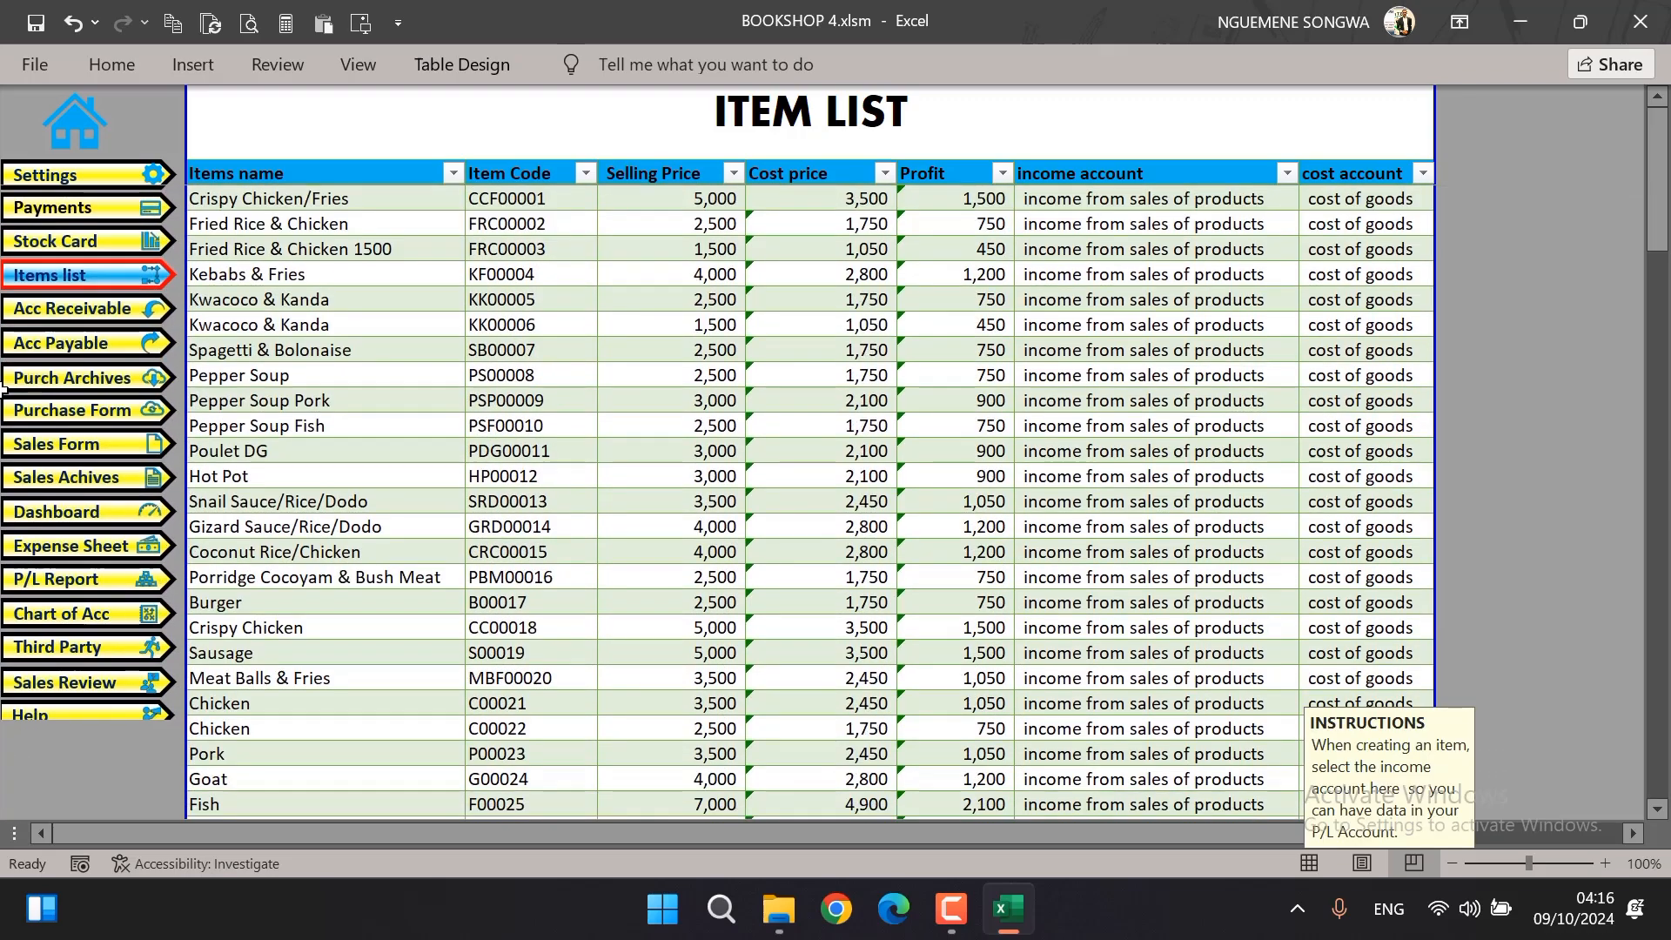
left_click(65, 446)
left_click(623, 460)
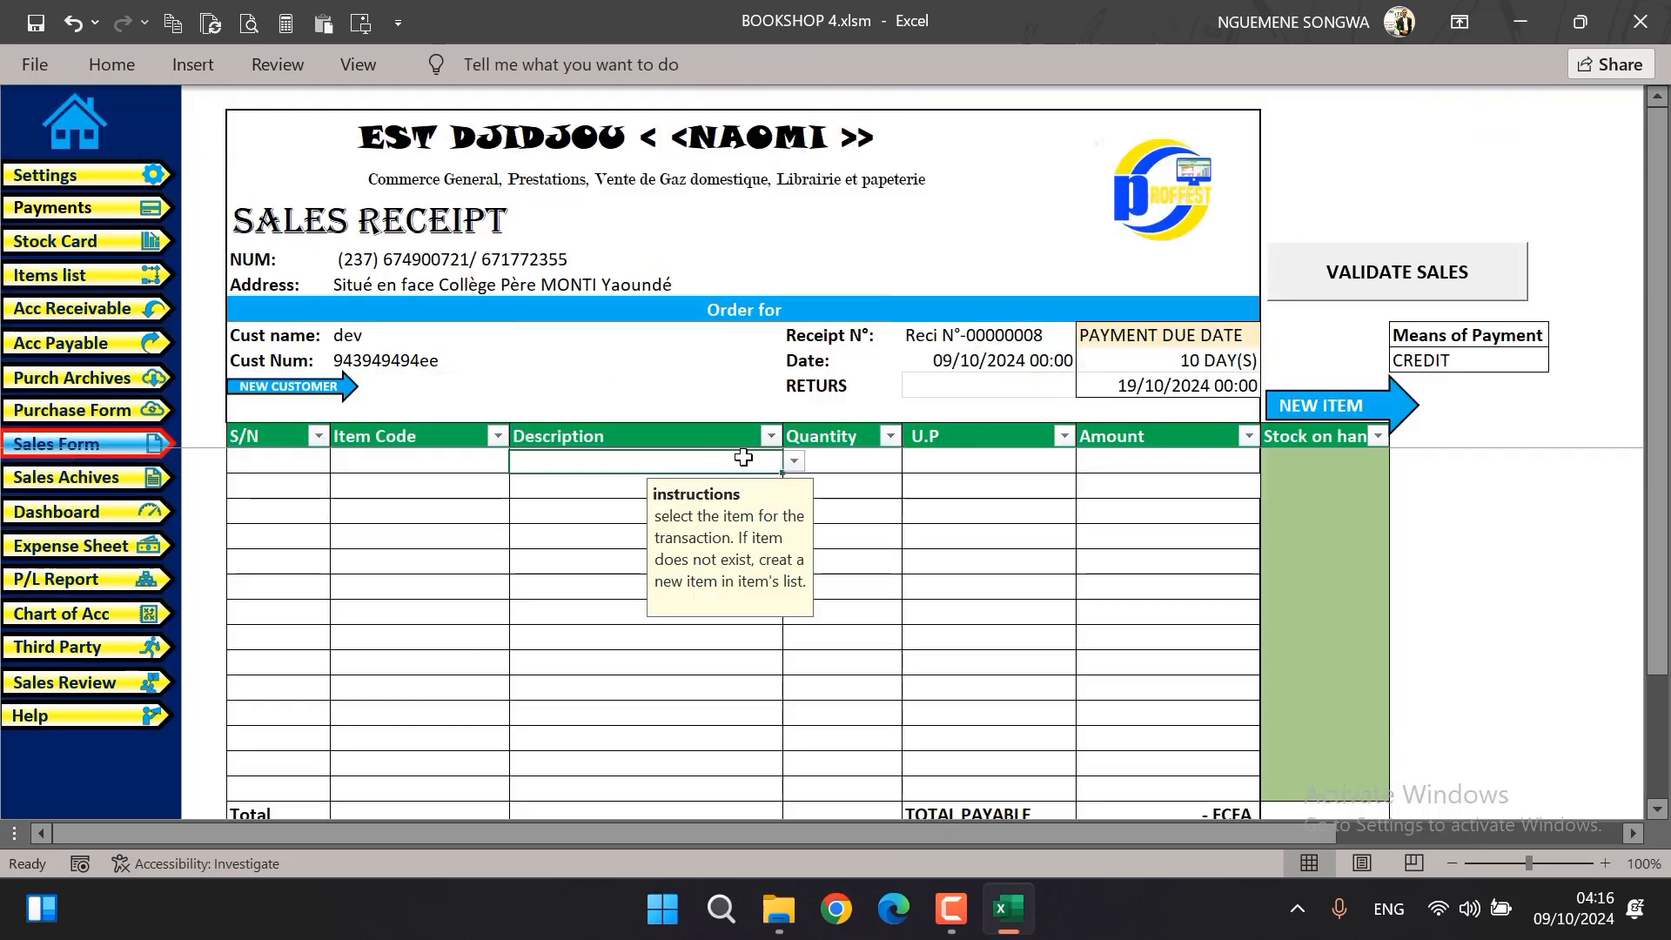
left_click(794, 461)
left_click_drag(792, 507, 790, 613)
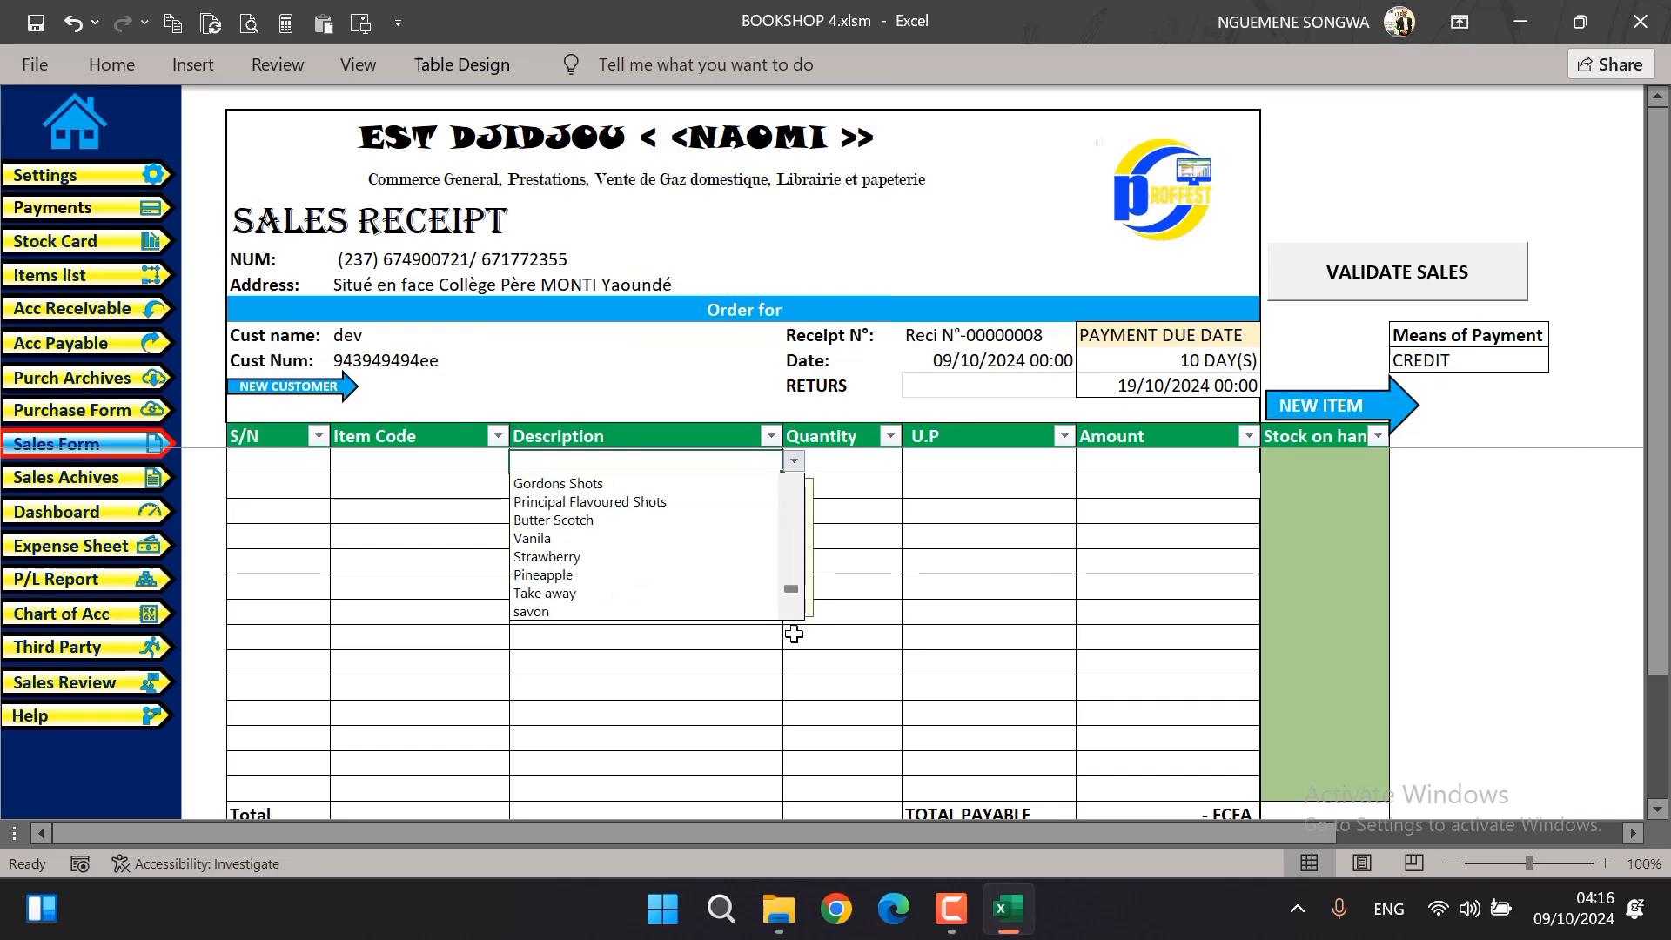
left_click(718, 611)
left_click(660, 517)
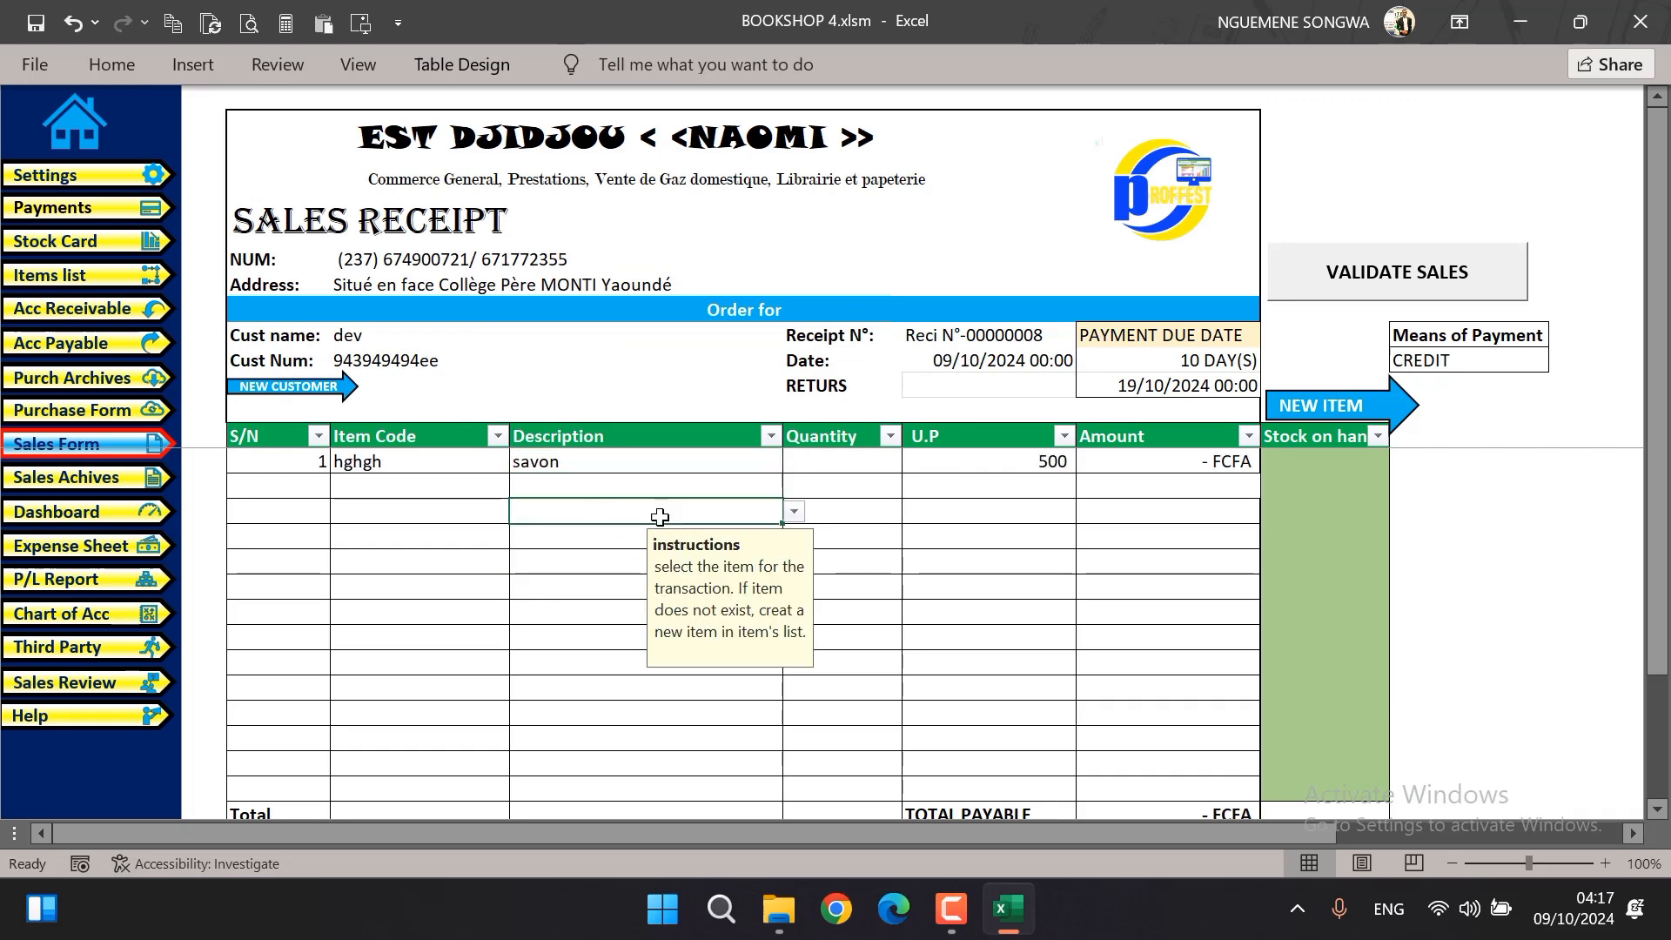
left_click(842, 460)
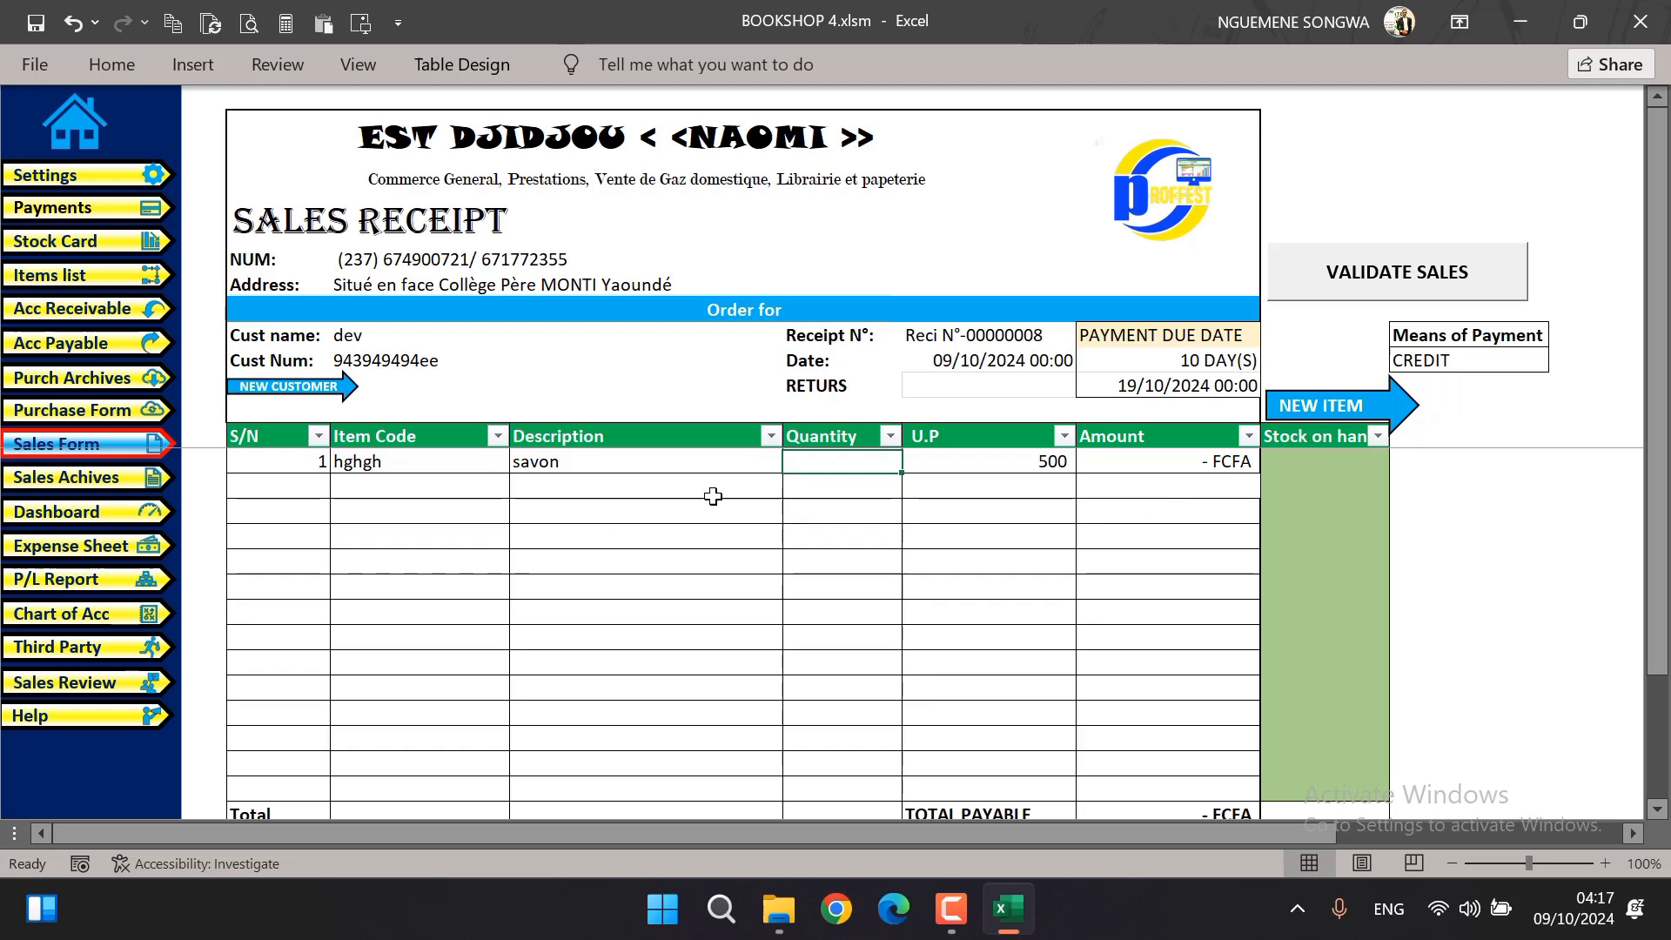
Change the item on the sales receipt's first line to Fried Rice & Chicken 1500 and set its quantity to 1
left_click(719, 468)
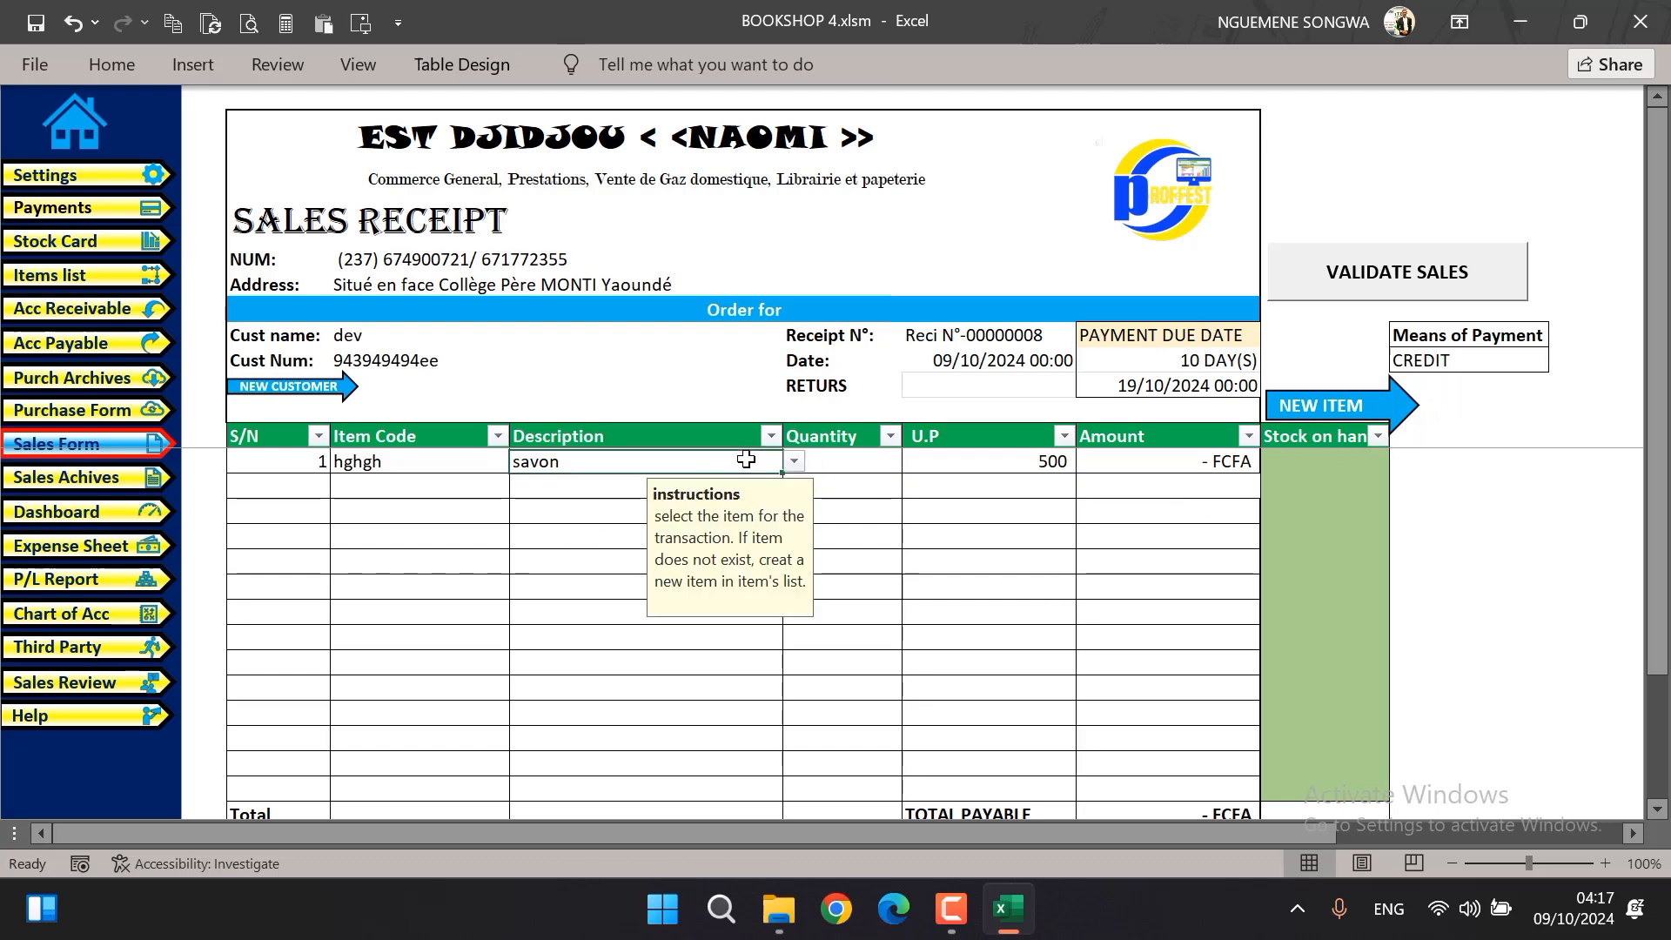
left_click(794, 462)
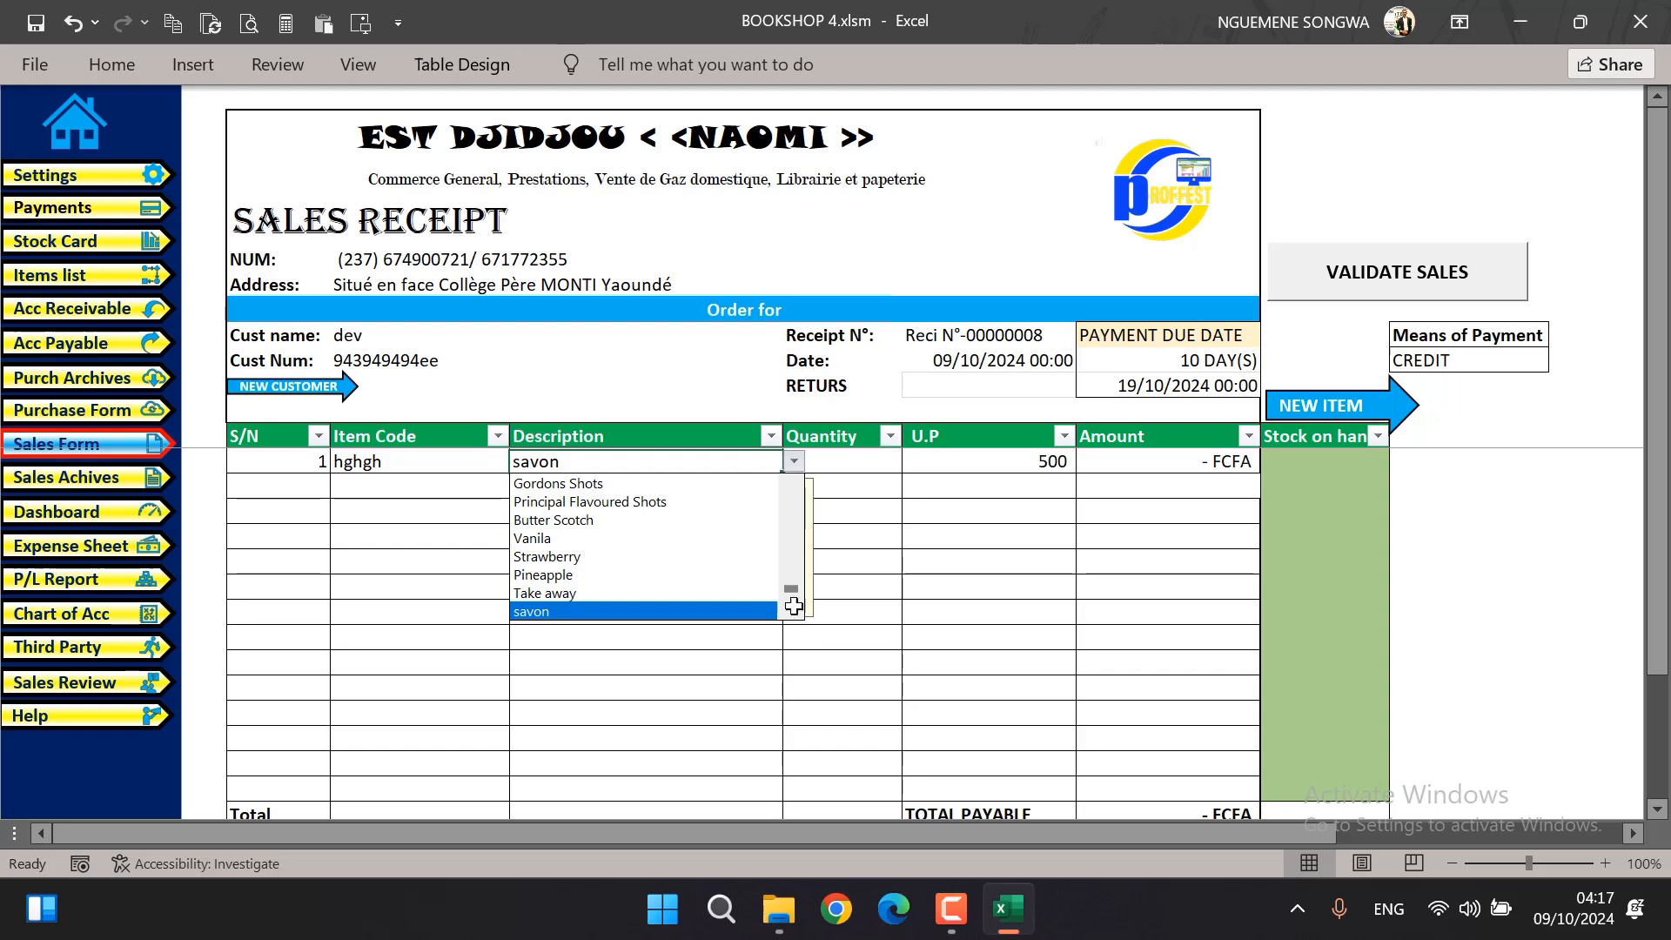
left_click_drag(791, 589, 800, 468)
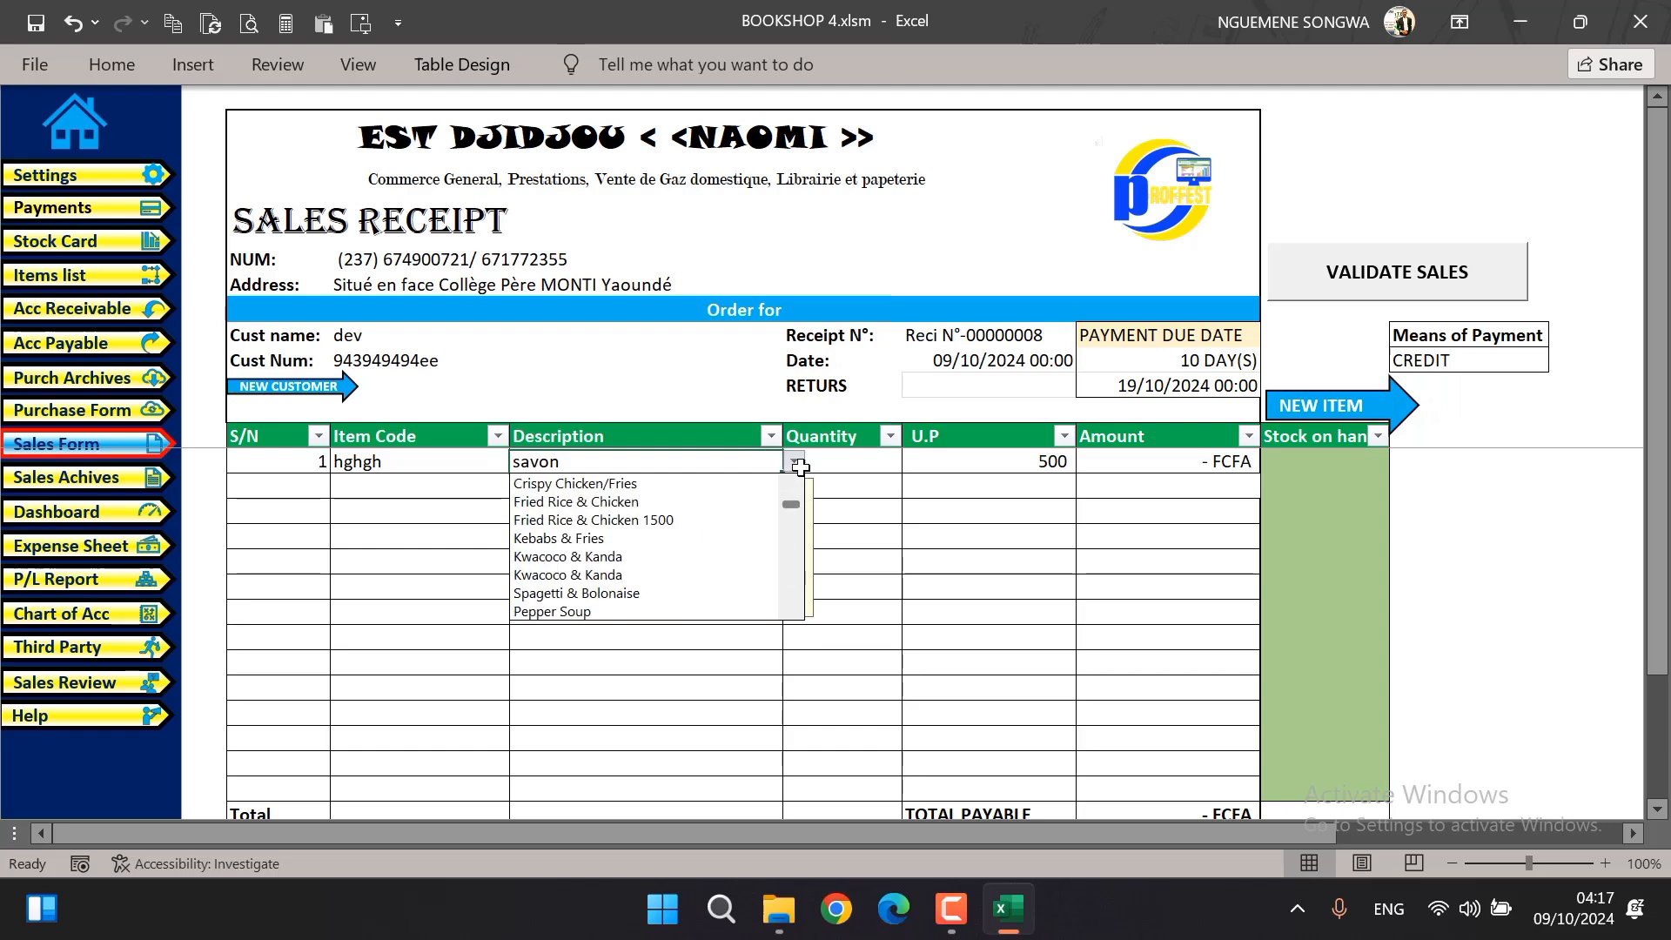
left_click(651, 502)
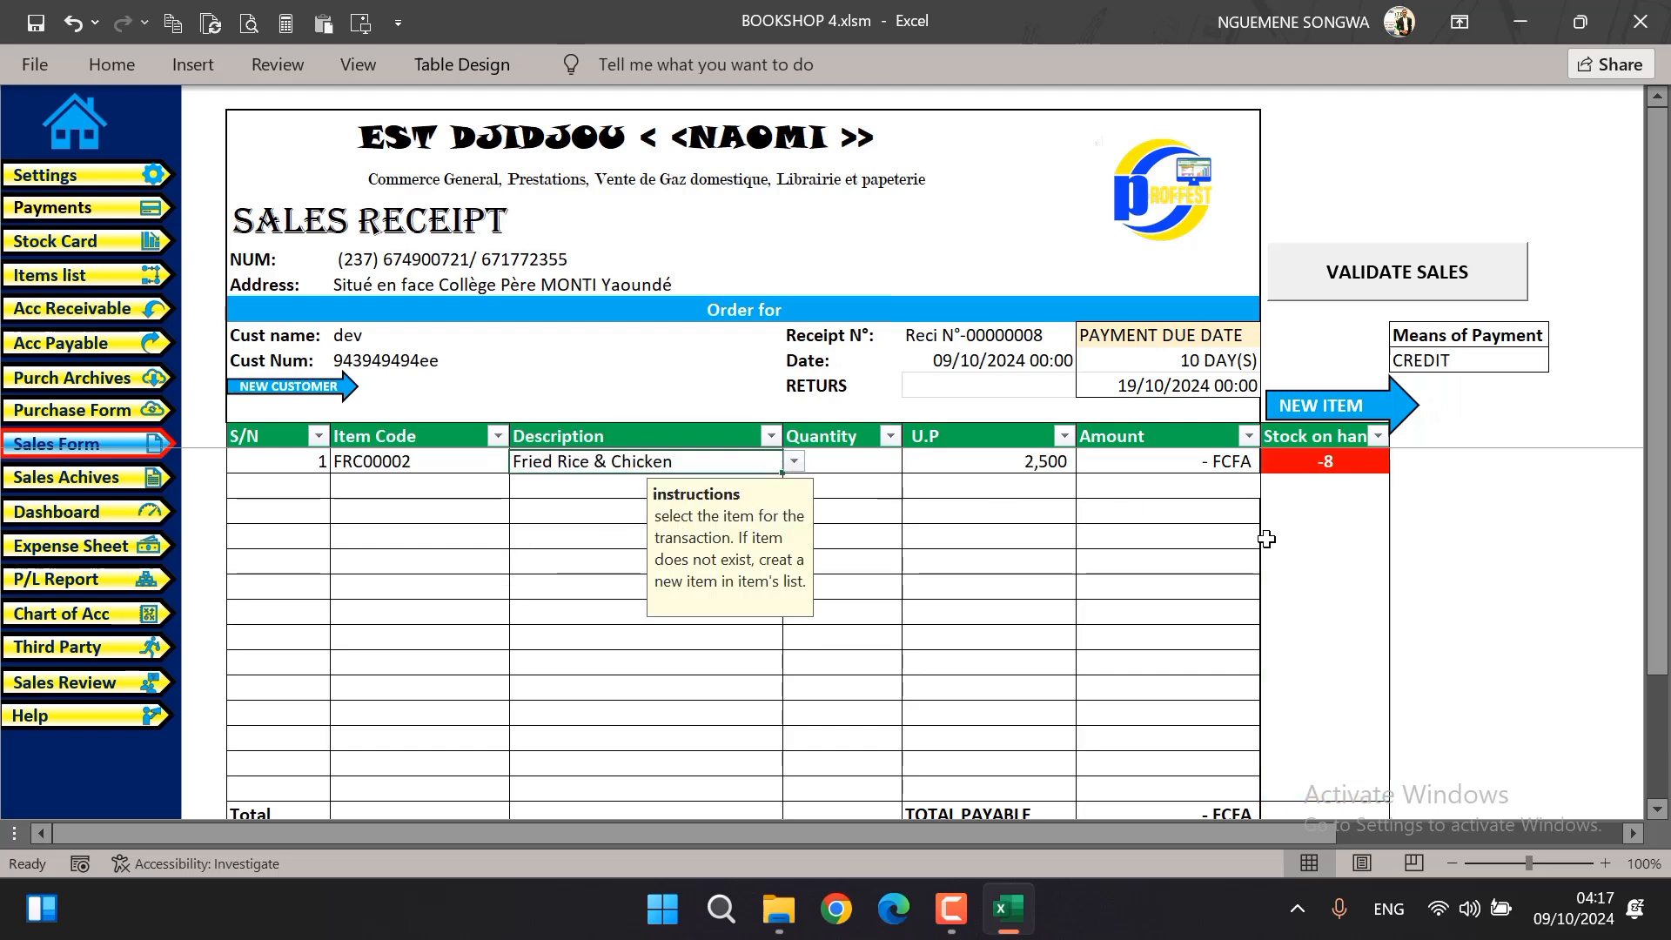
left_click(795, 462)
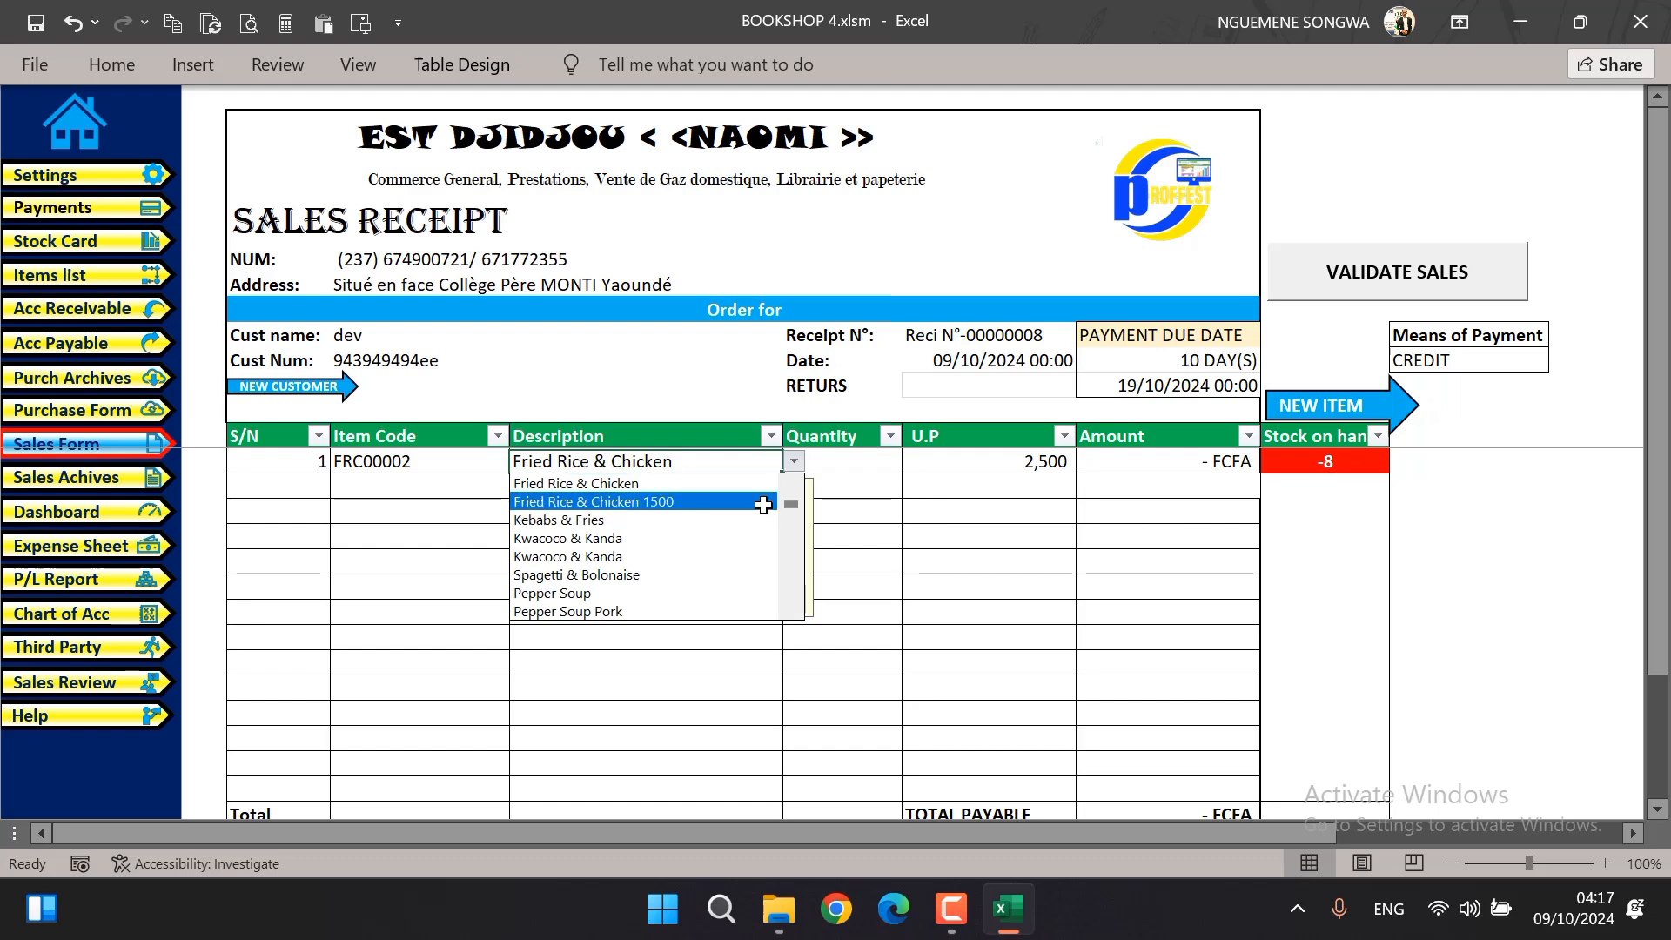
left_click(765, 499)
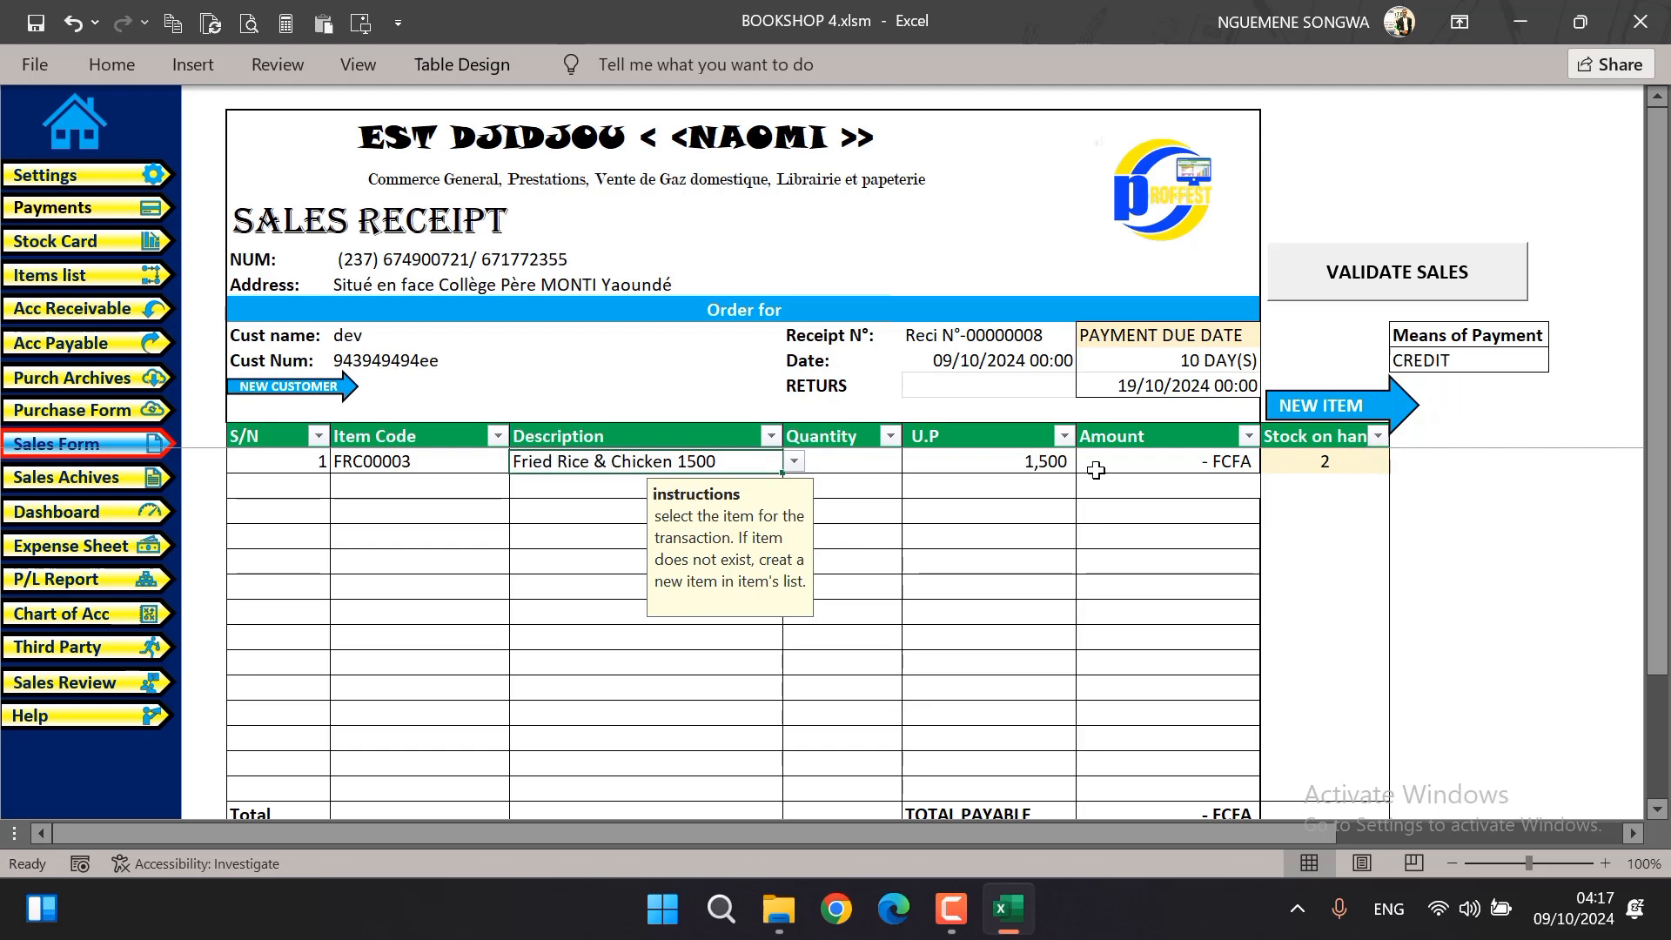
left_click(856, 464)
type("1")
key("Tab")
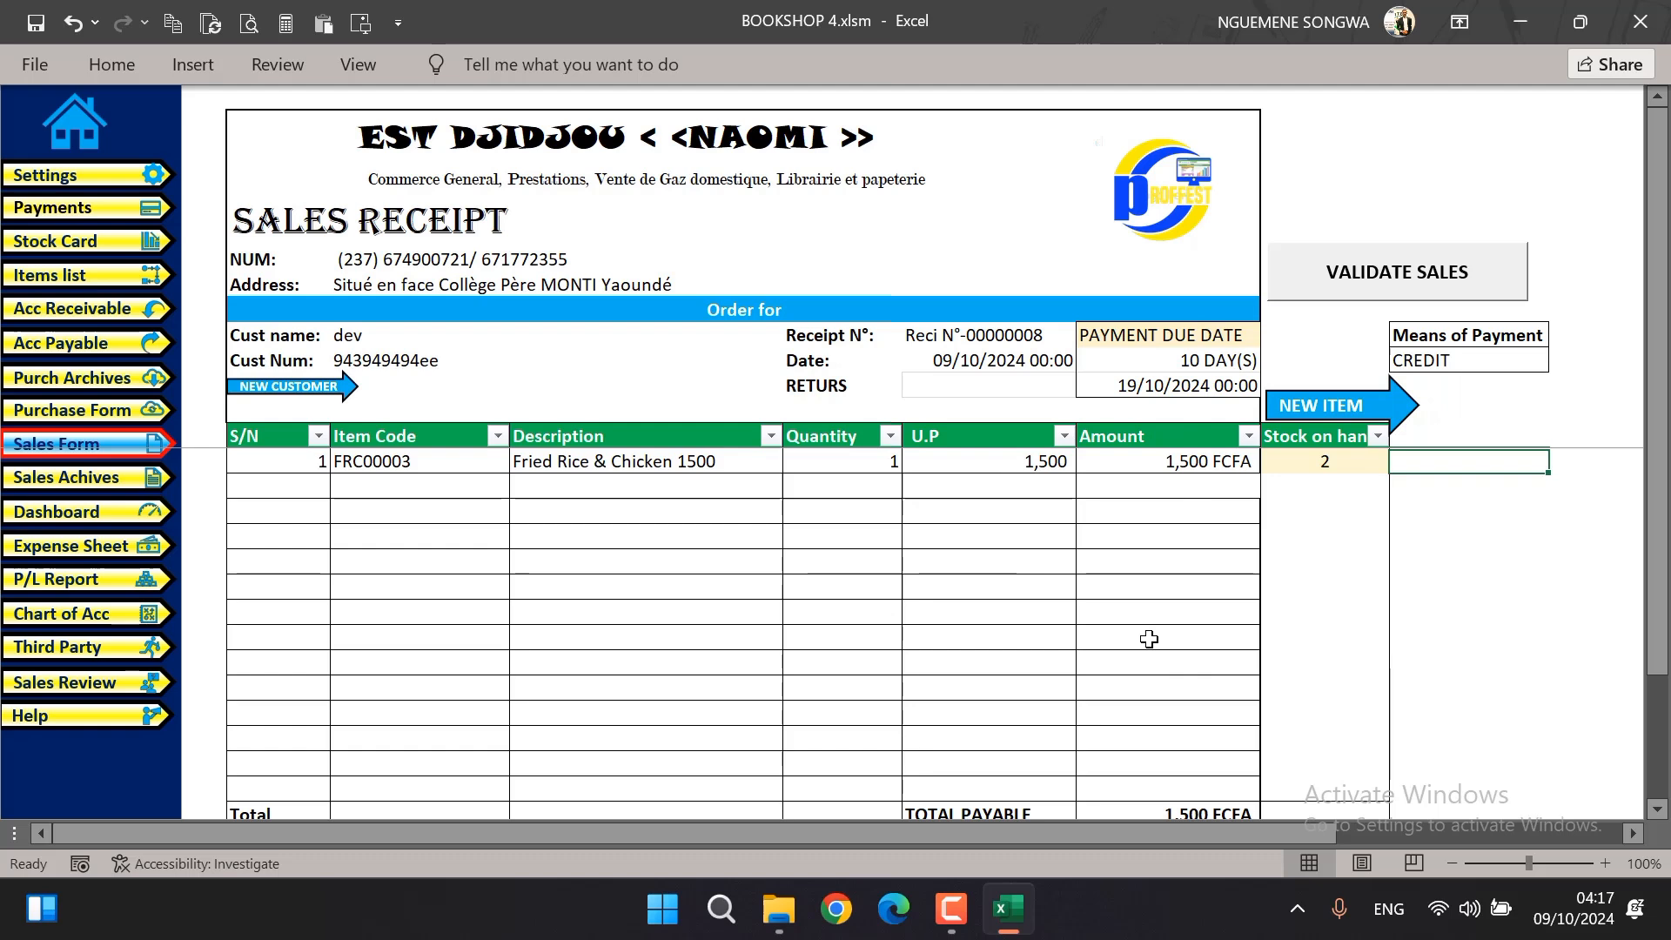
Enter a payment of 500 below the receipt's total payable
scroll(1127, 617, "down", 2)
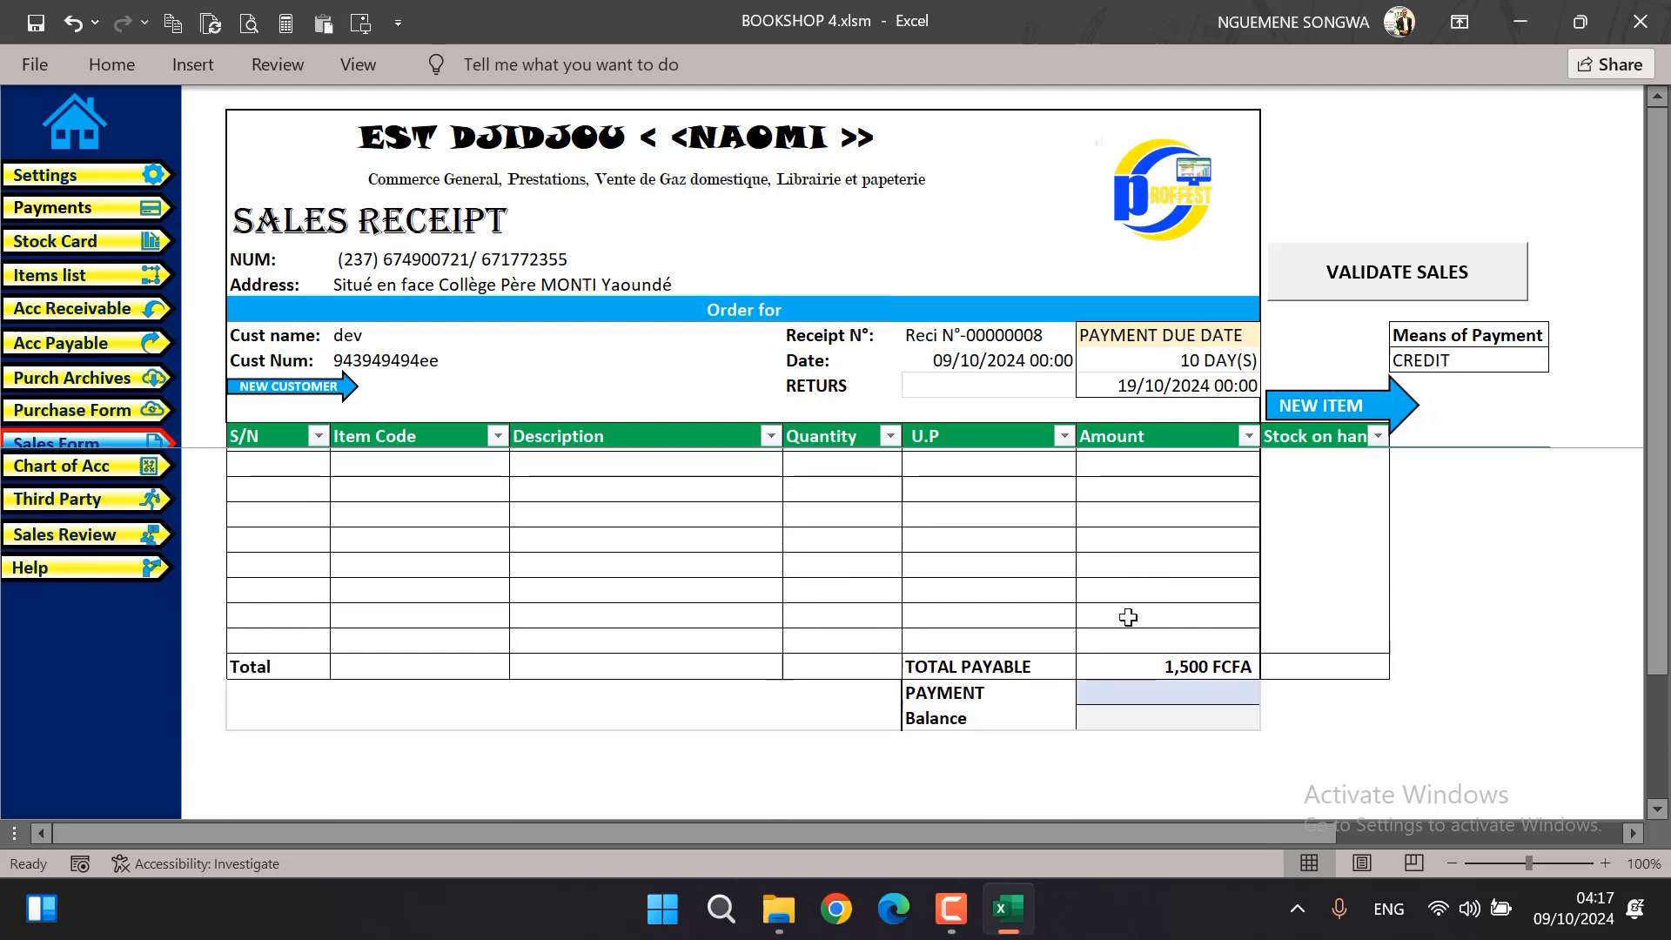
left_click(1174, 689)
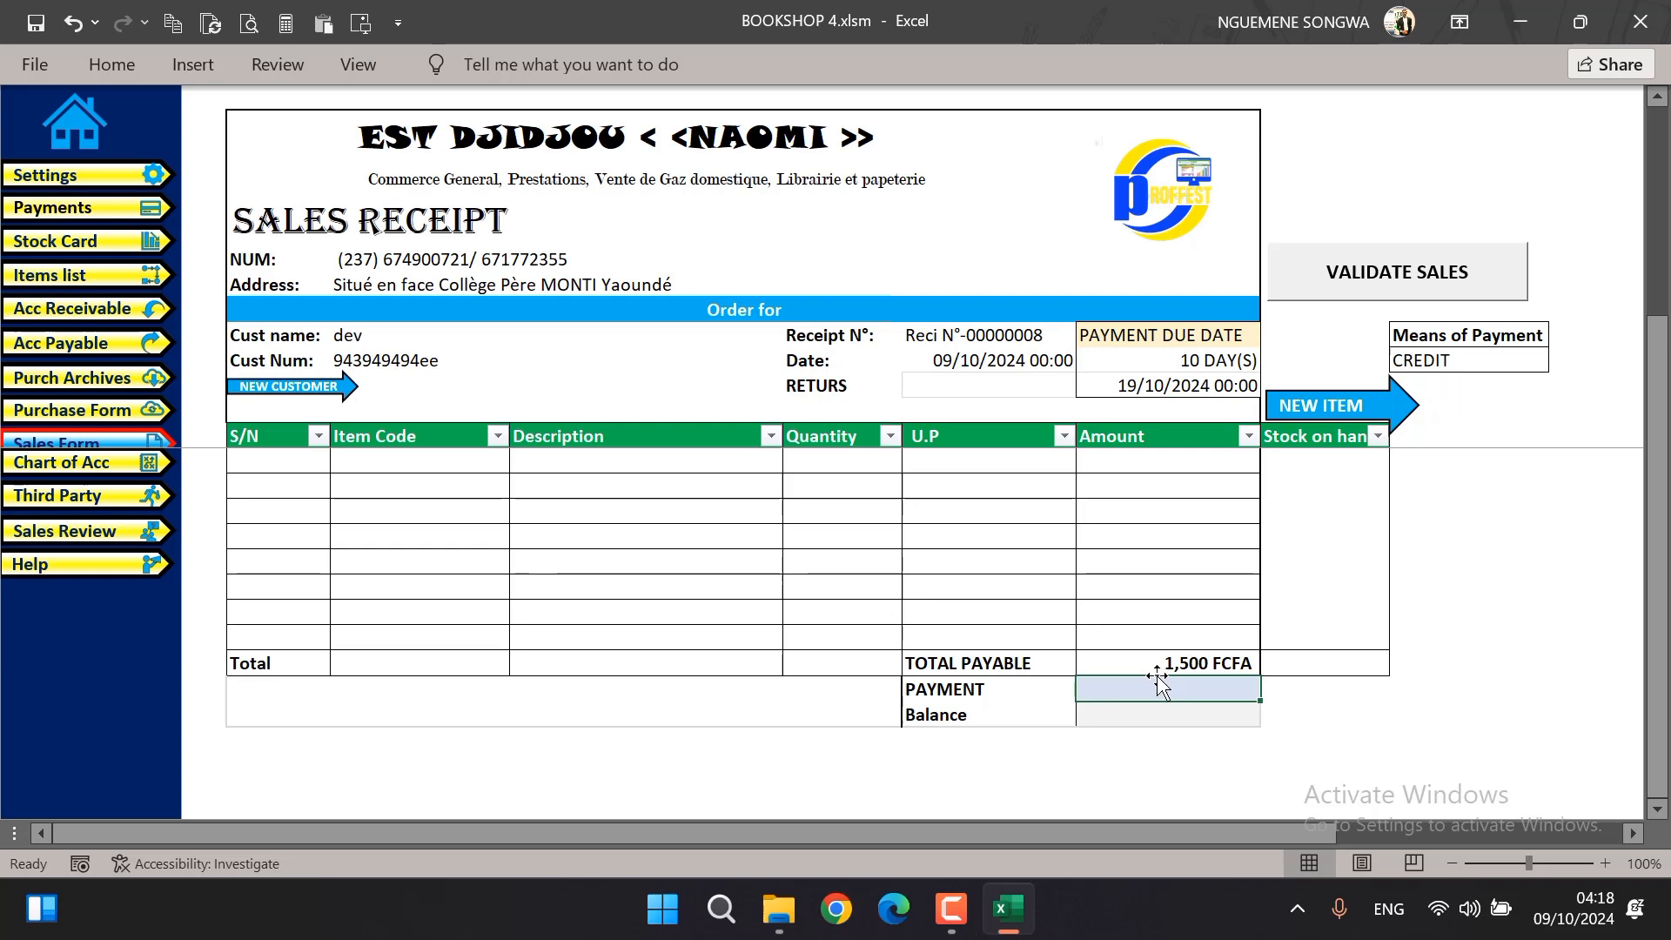
type("500")
key("Return")
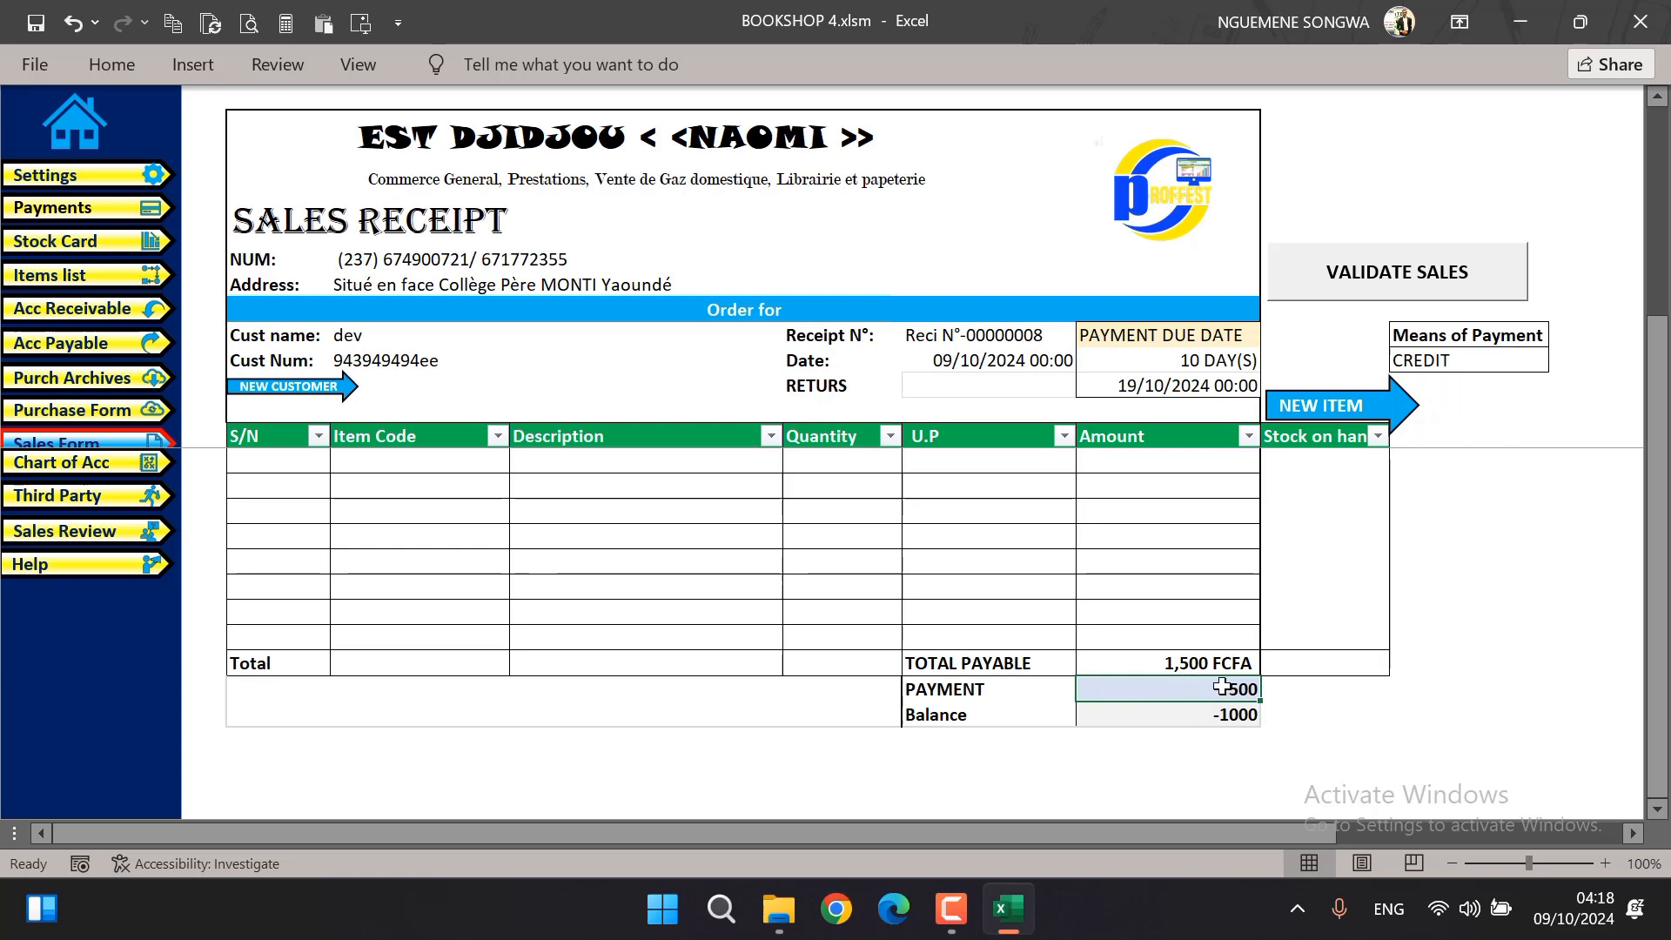
Try a payment of 5000 on the receipt and set it back to 500
type("5000")
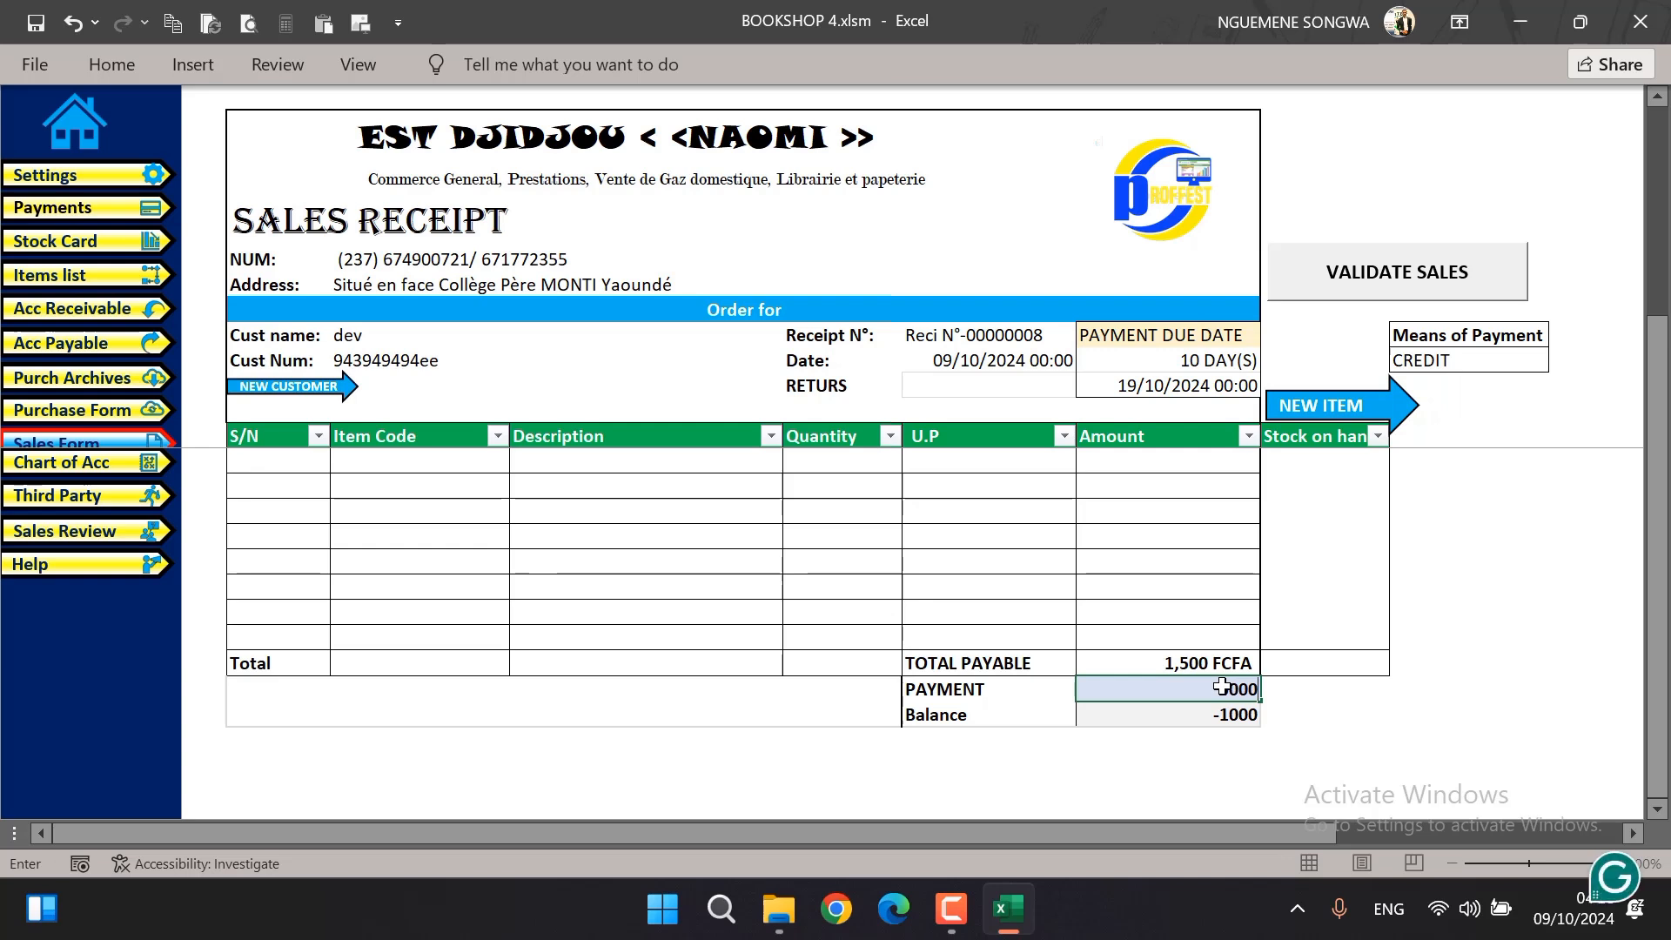
key("Tab")
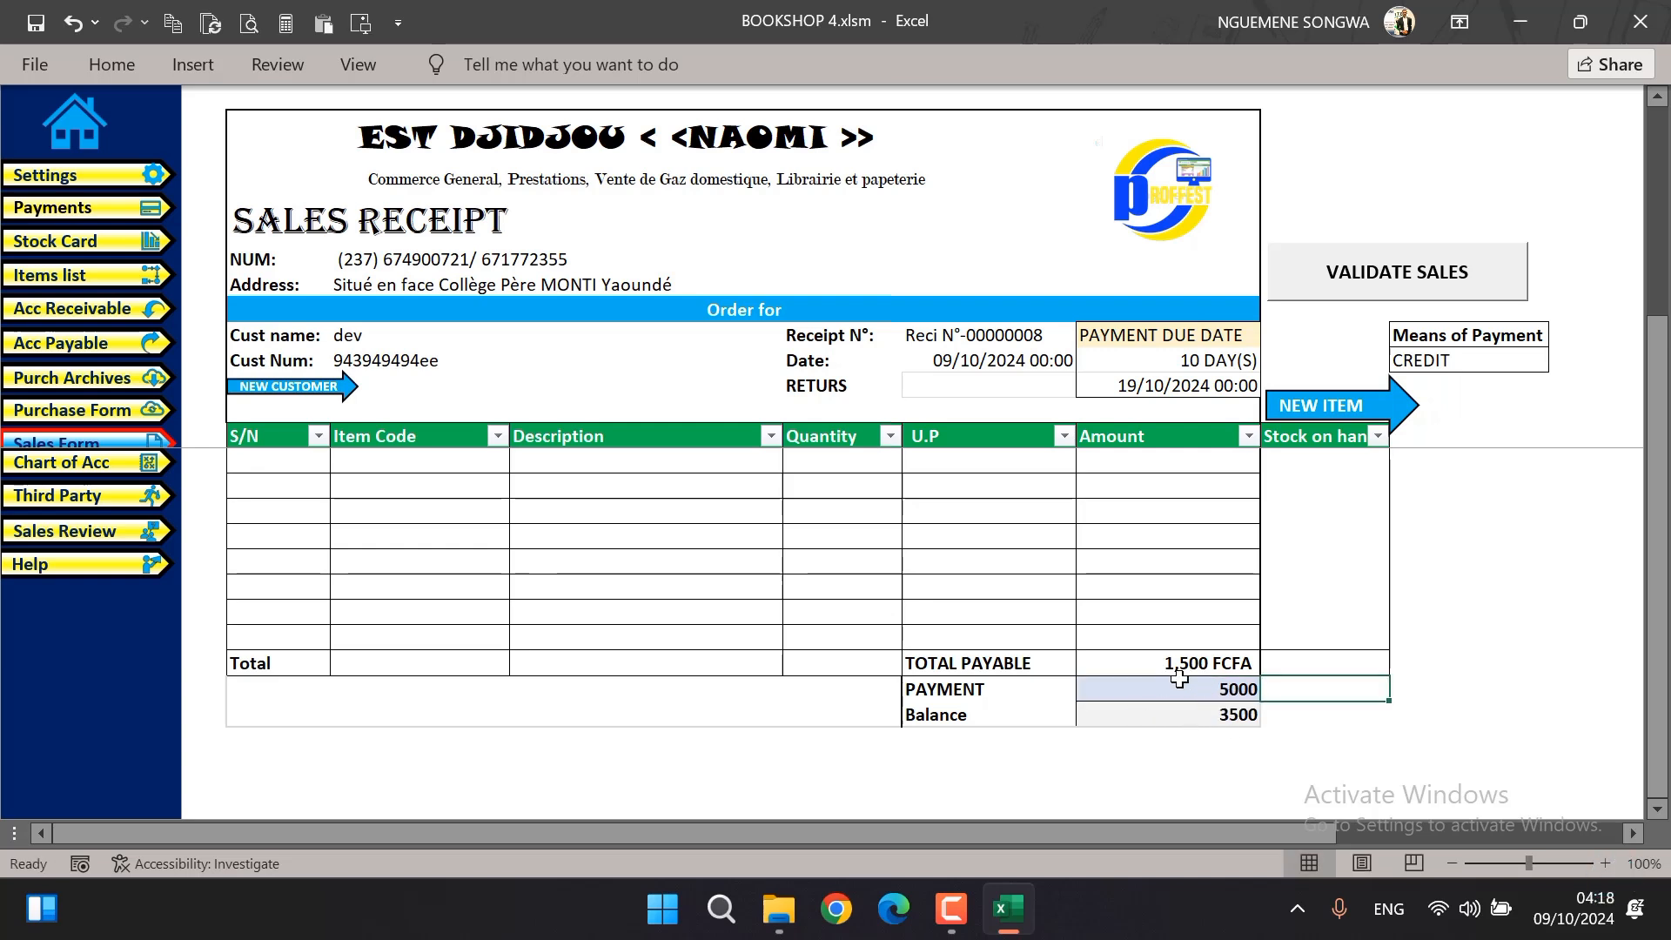
left_click(1190, 692)
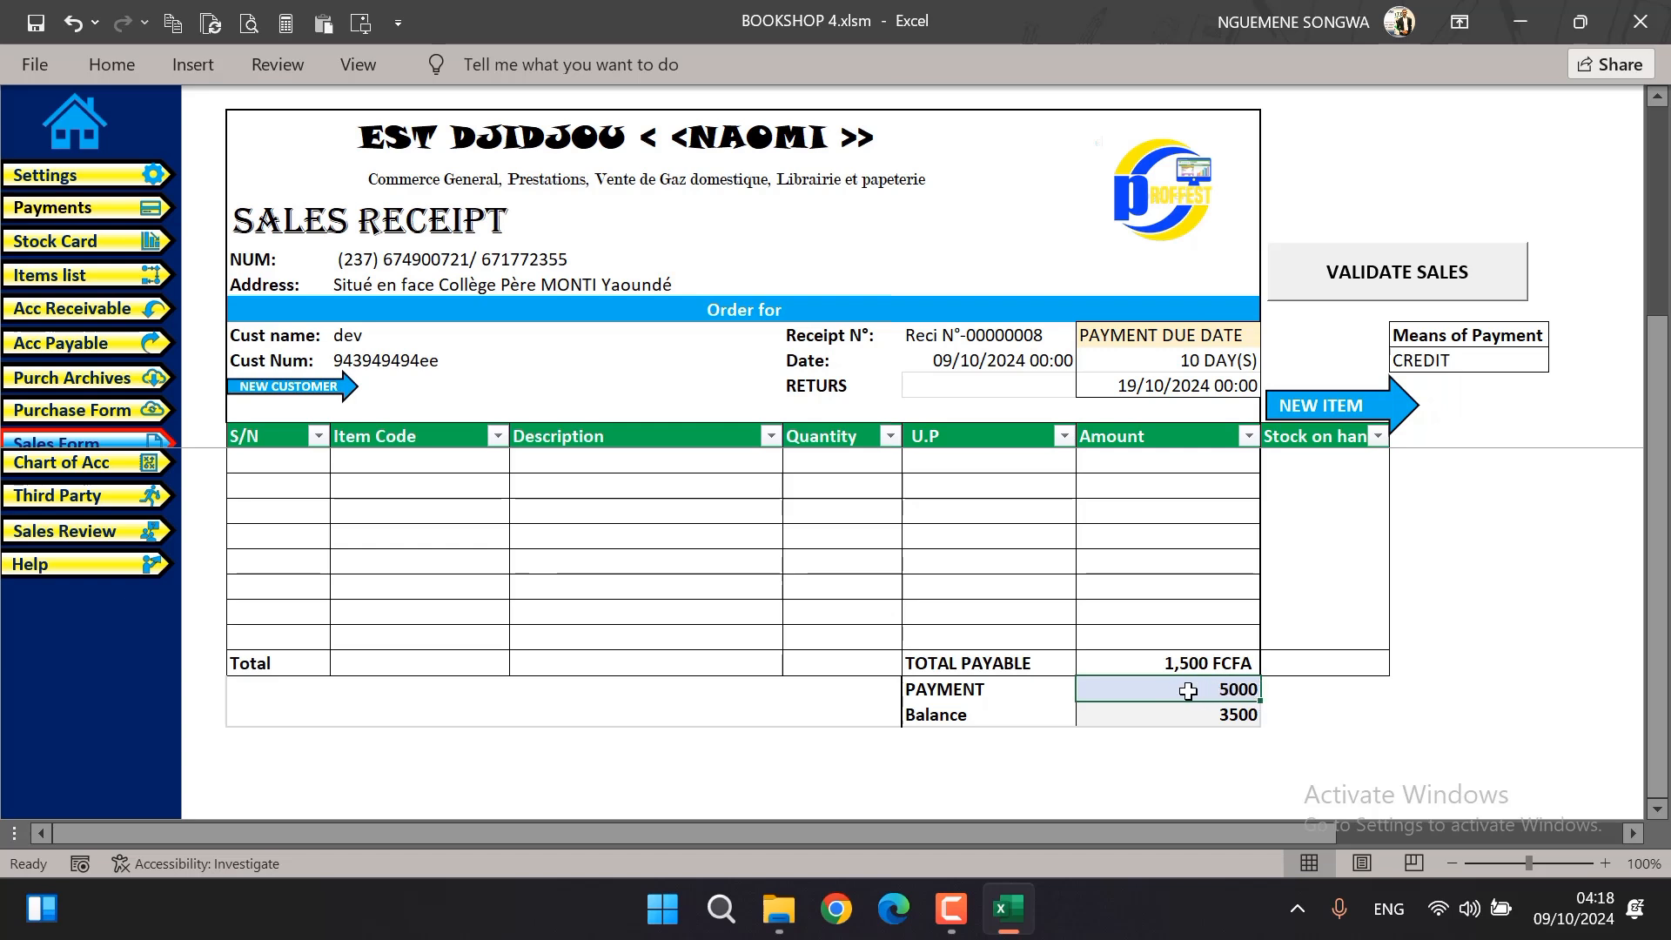
type("500")
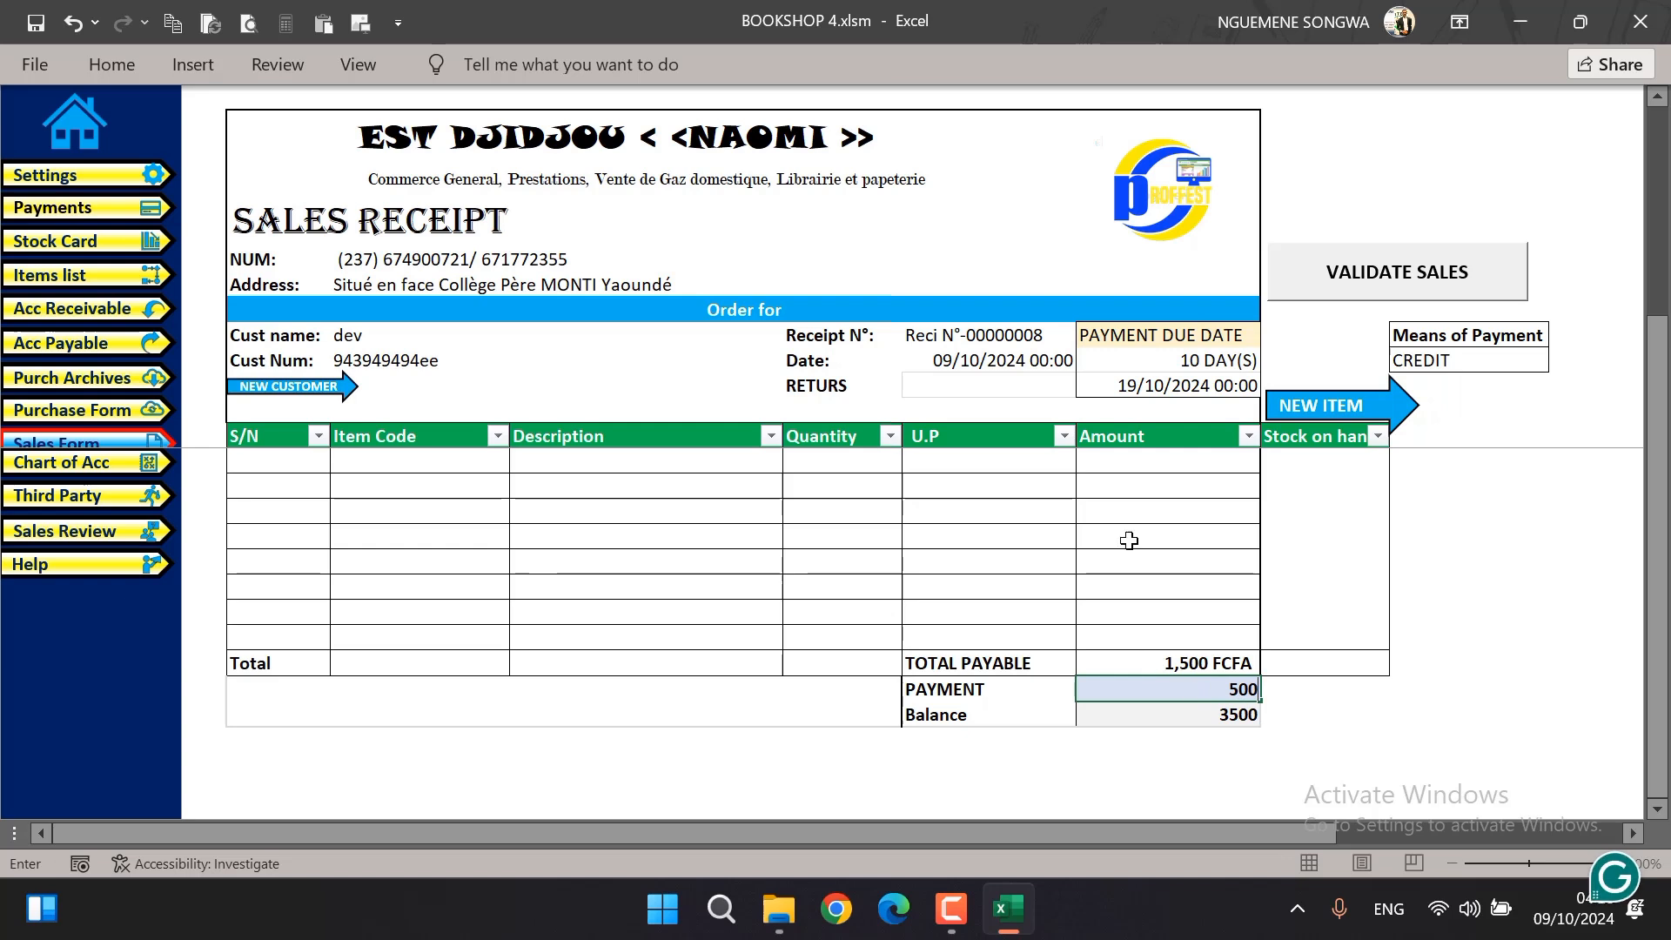
key("Return")
Validate the sale, accept printing and saving the order as a PDF, and save the file as ggg
left_click_drag(1661, 670, 1647, 261)
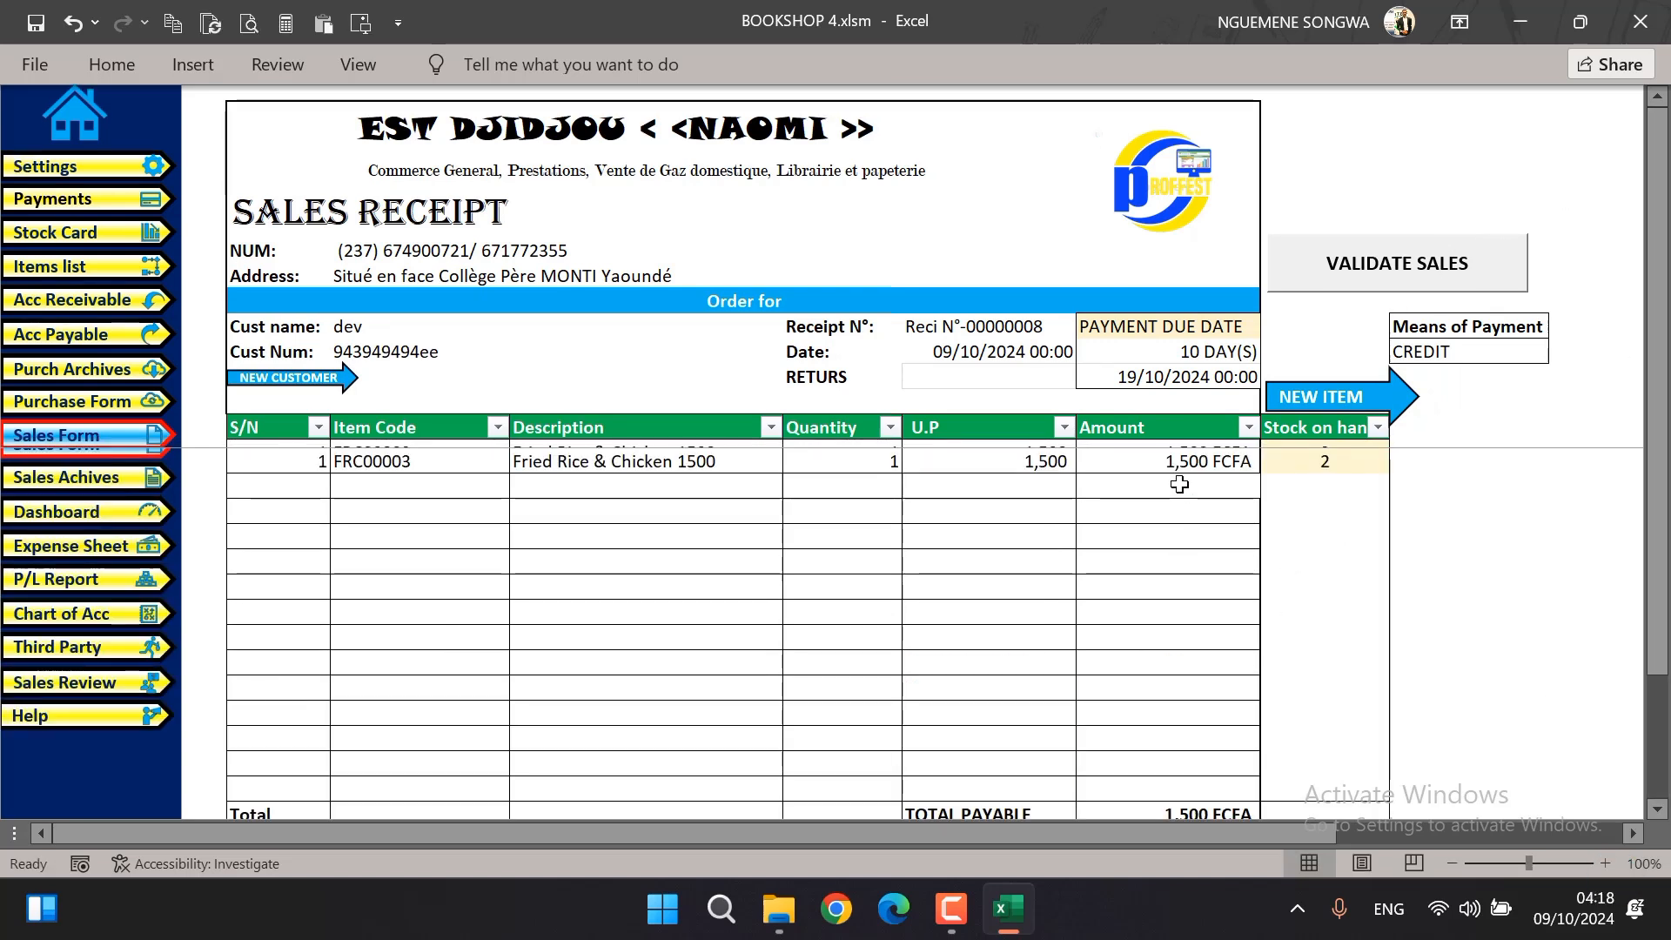
left_click(811, 523)
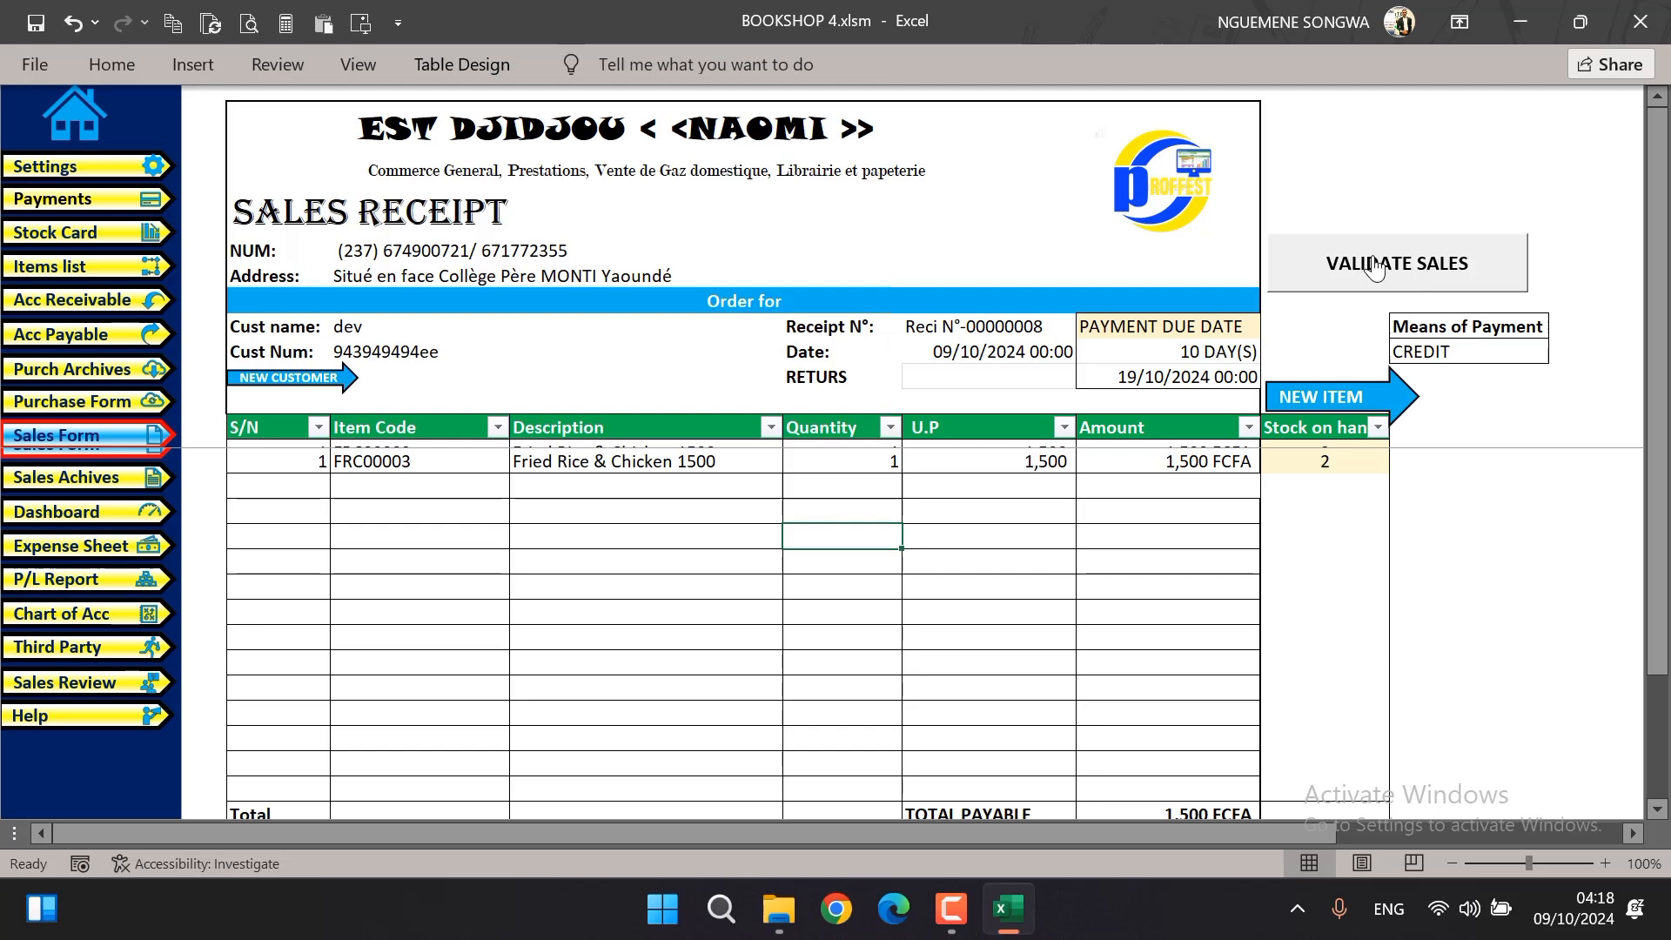
left_click(1451, 280)
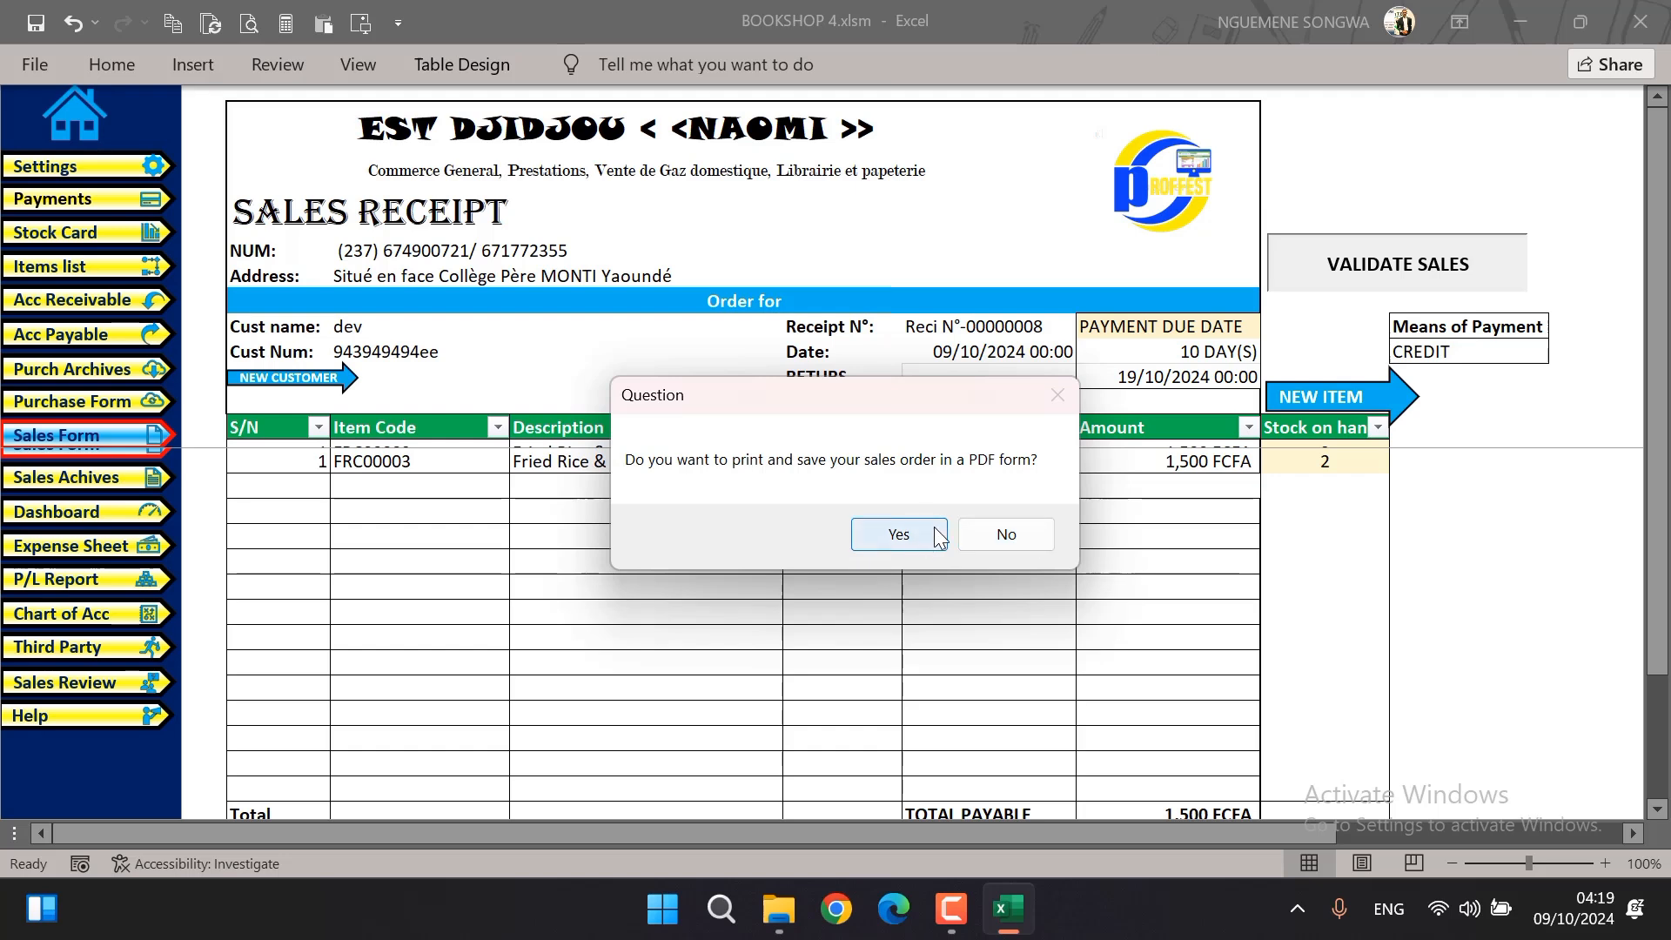
left_click(899, 544)
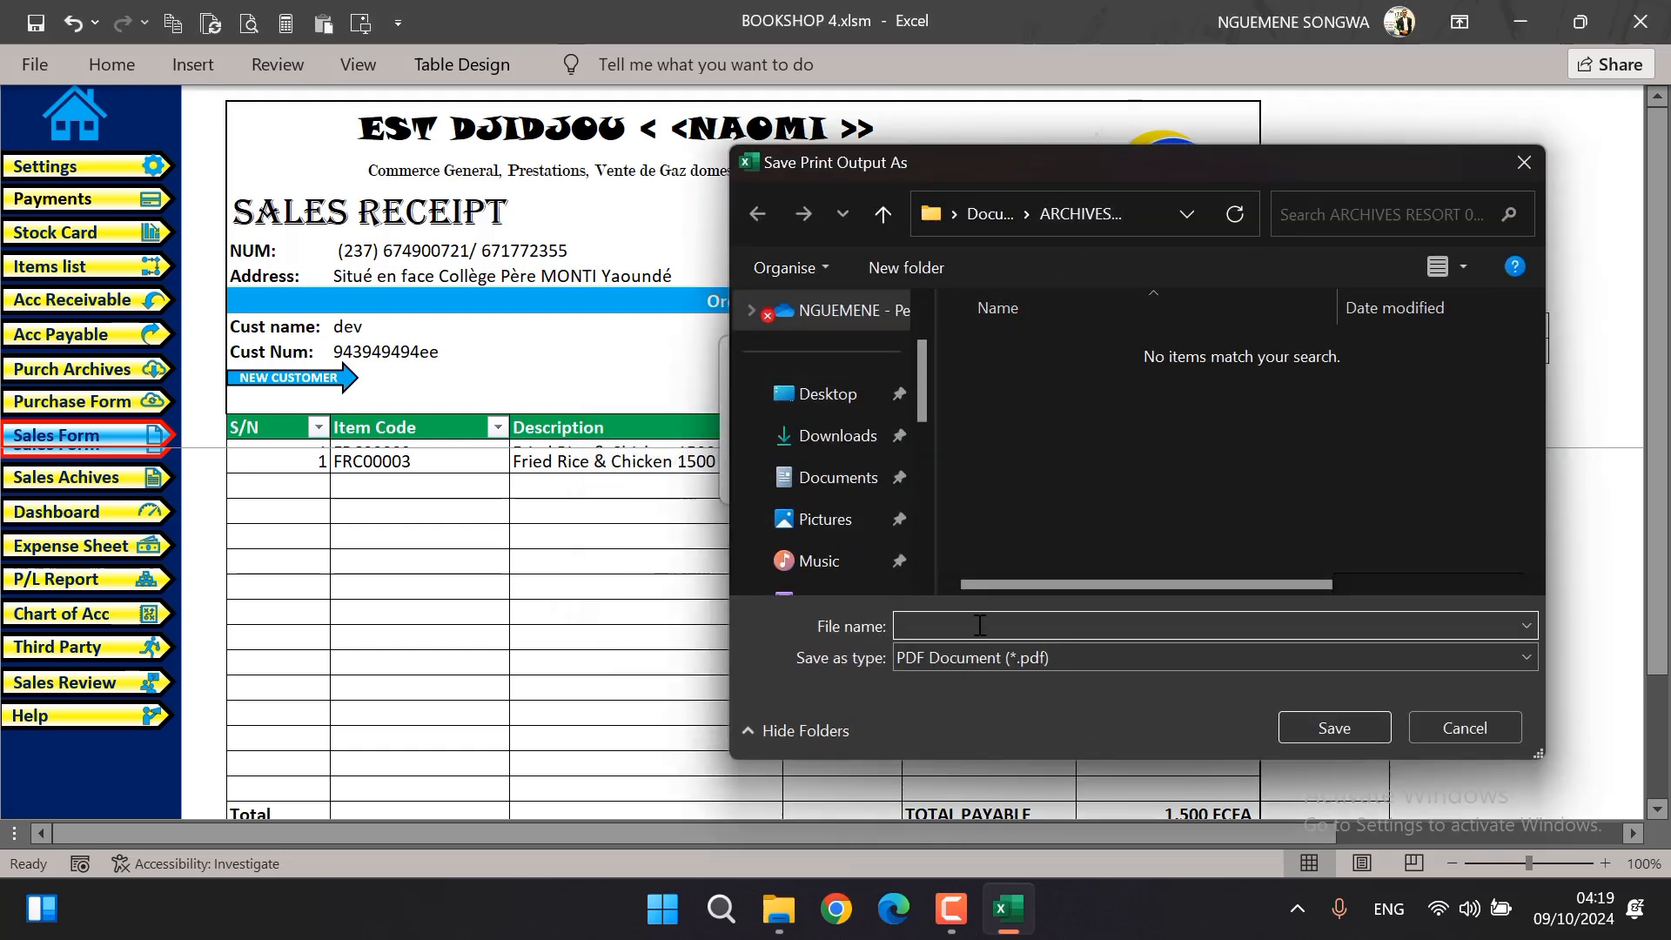
left_click_drag(1090, 159, 832, 154)
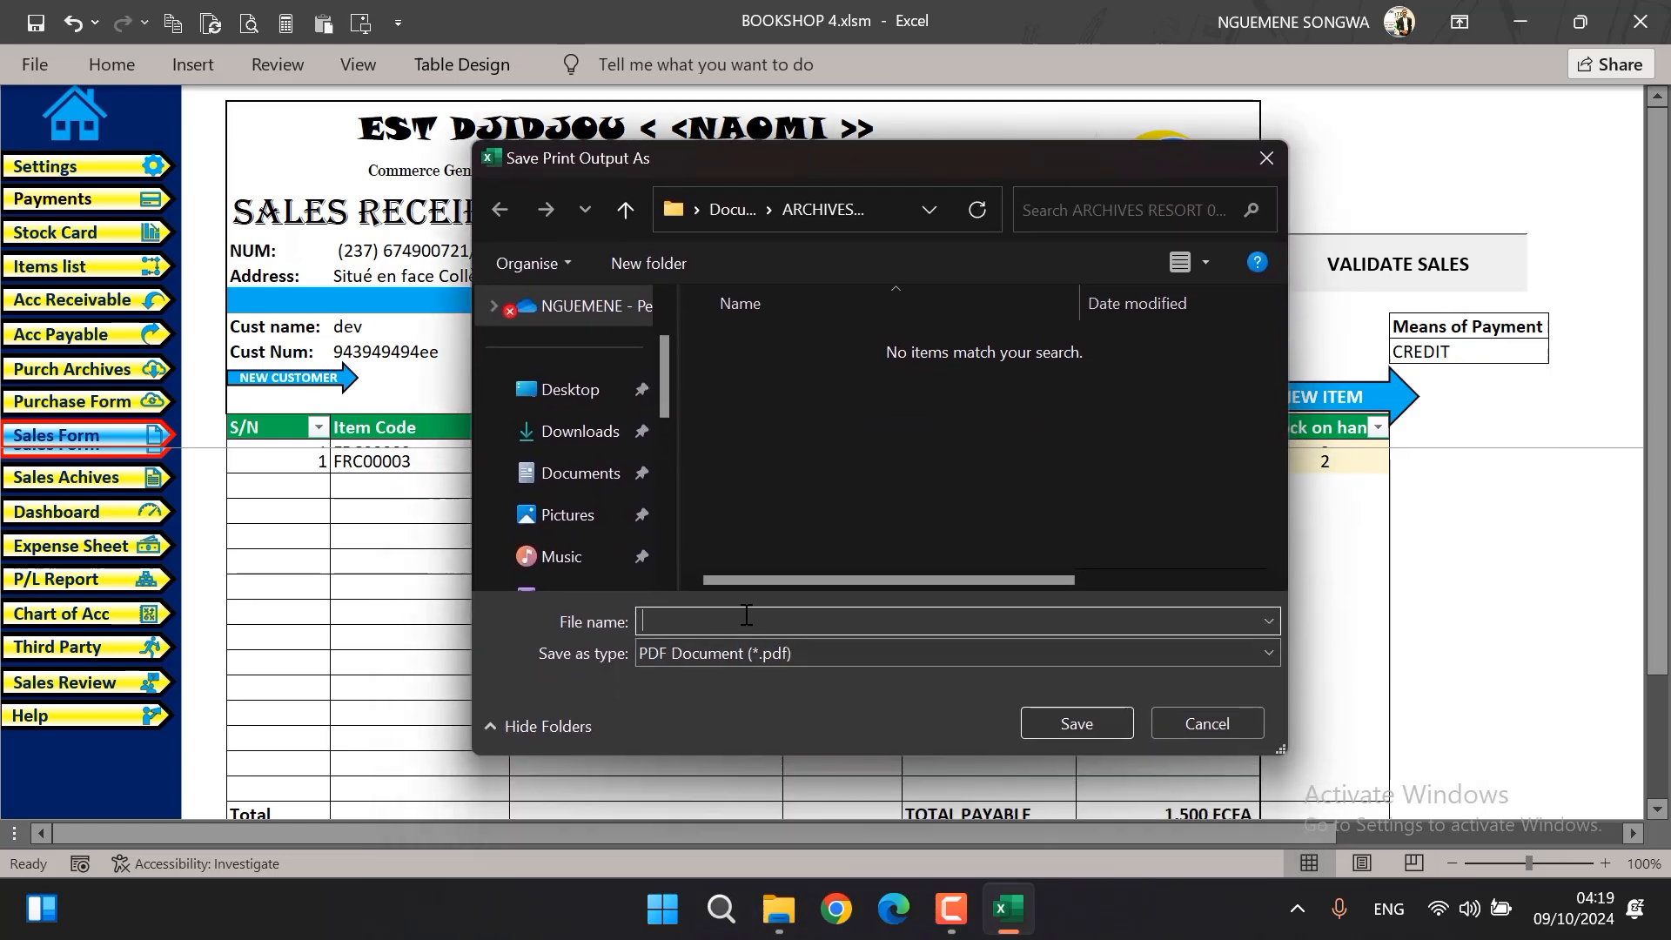
type("ggg")
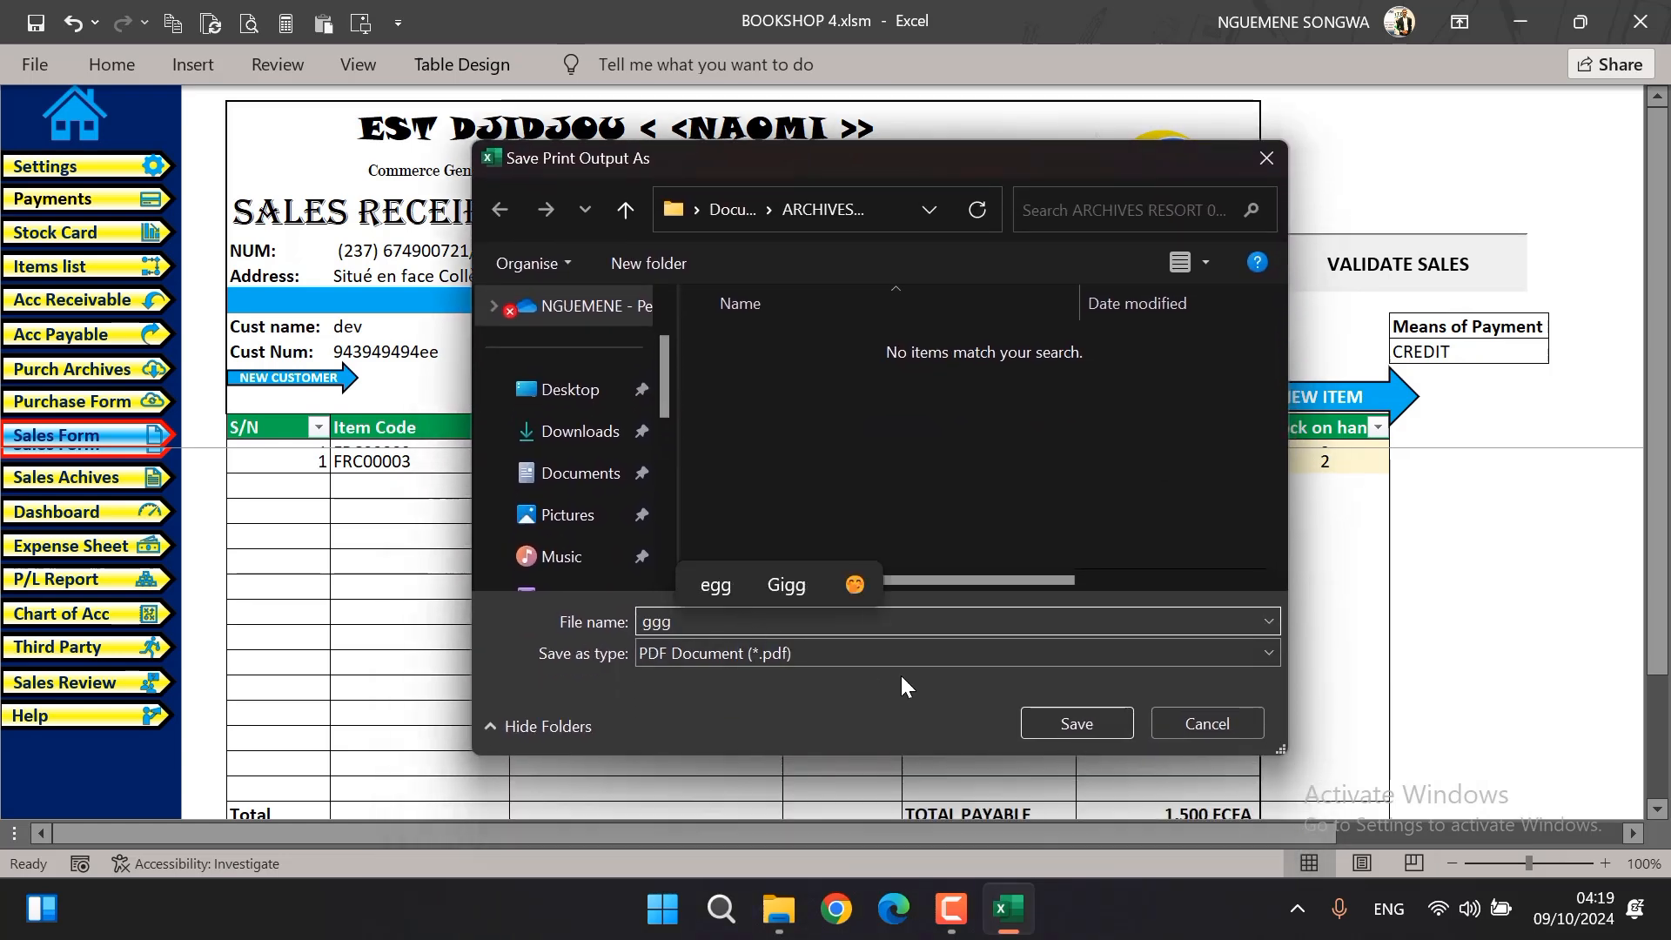
left_click(1060, 722)
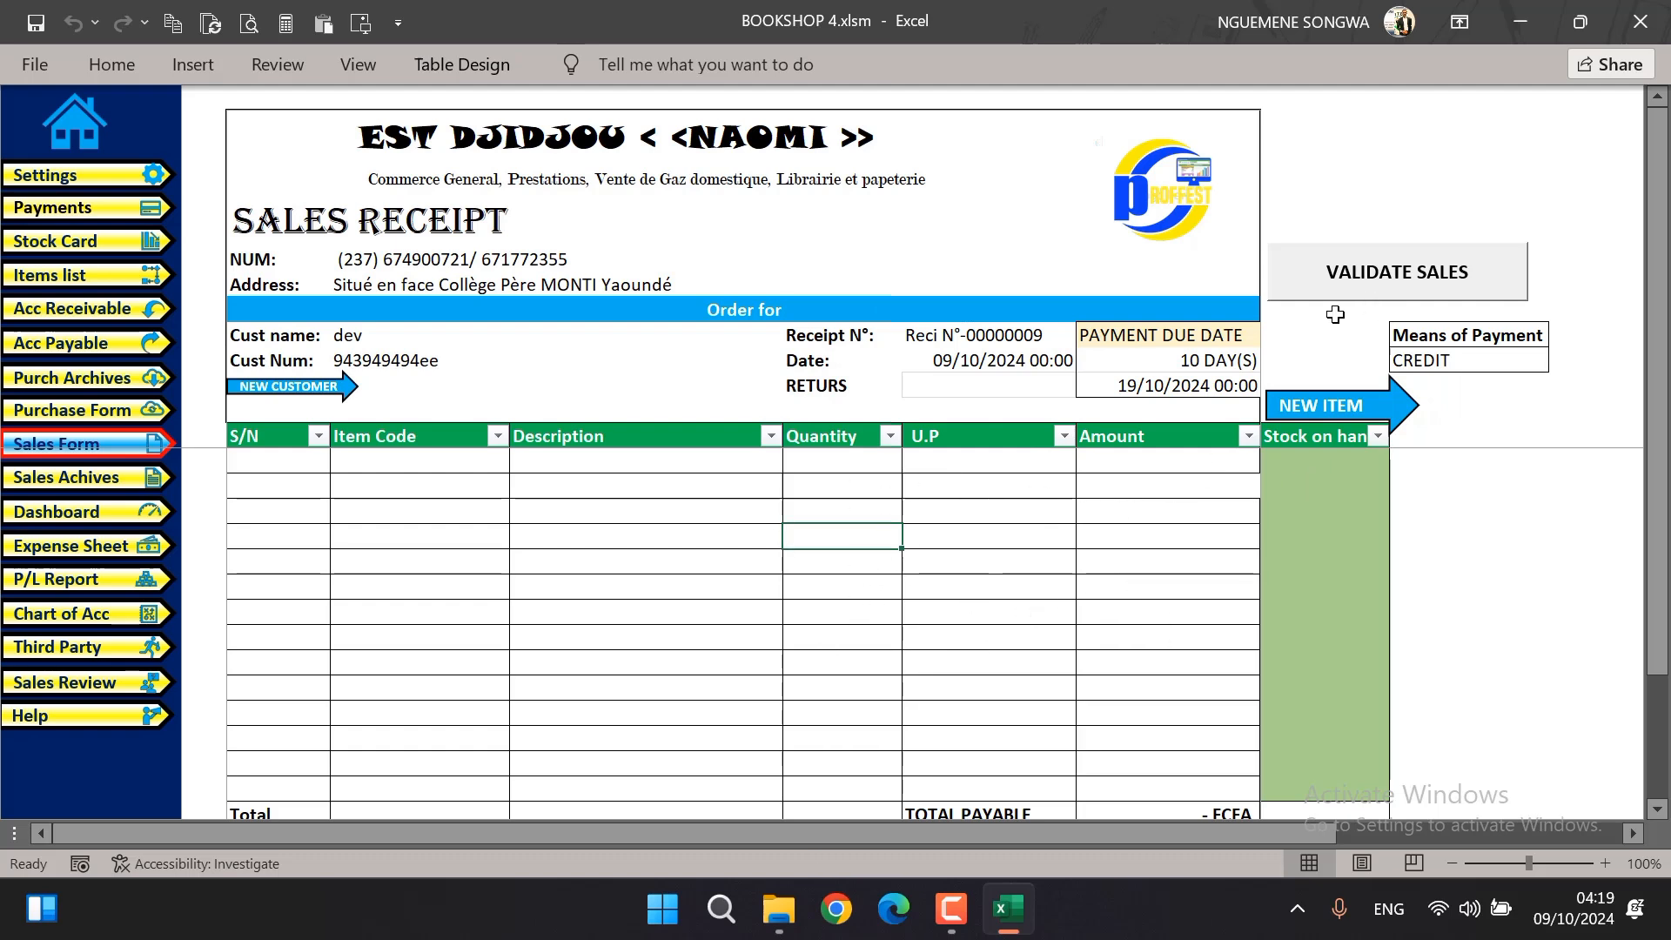
Try to validate the sales form again with no item lines entered
left_click(1402, 272)
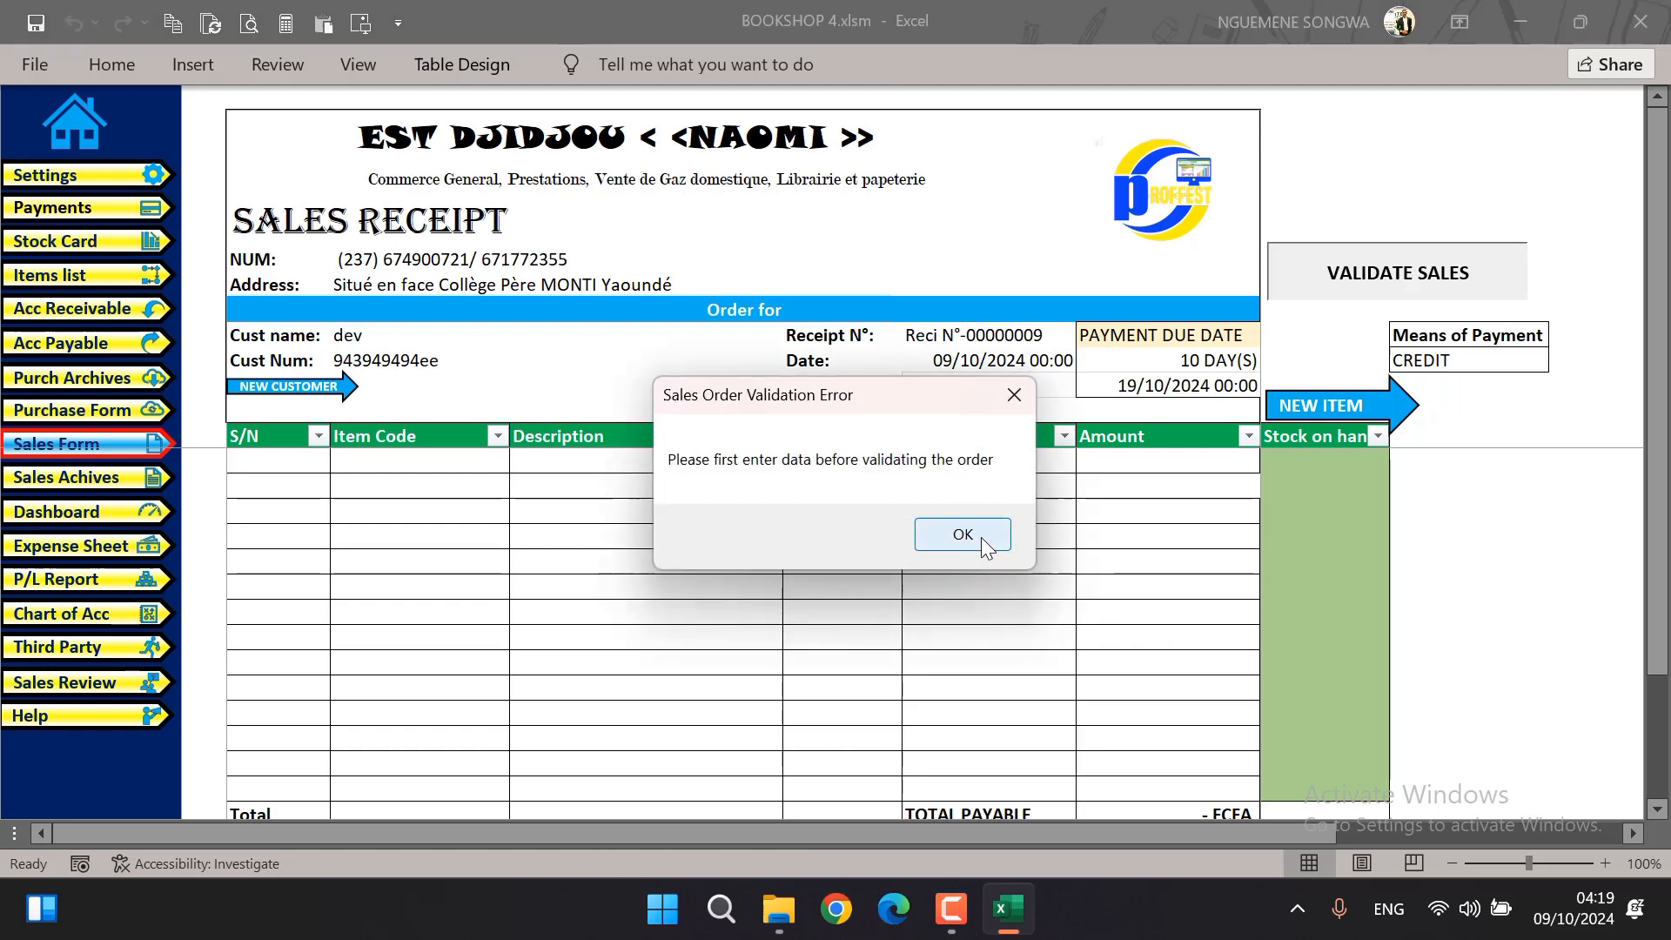
left_click(960, 544)
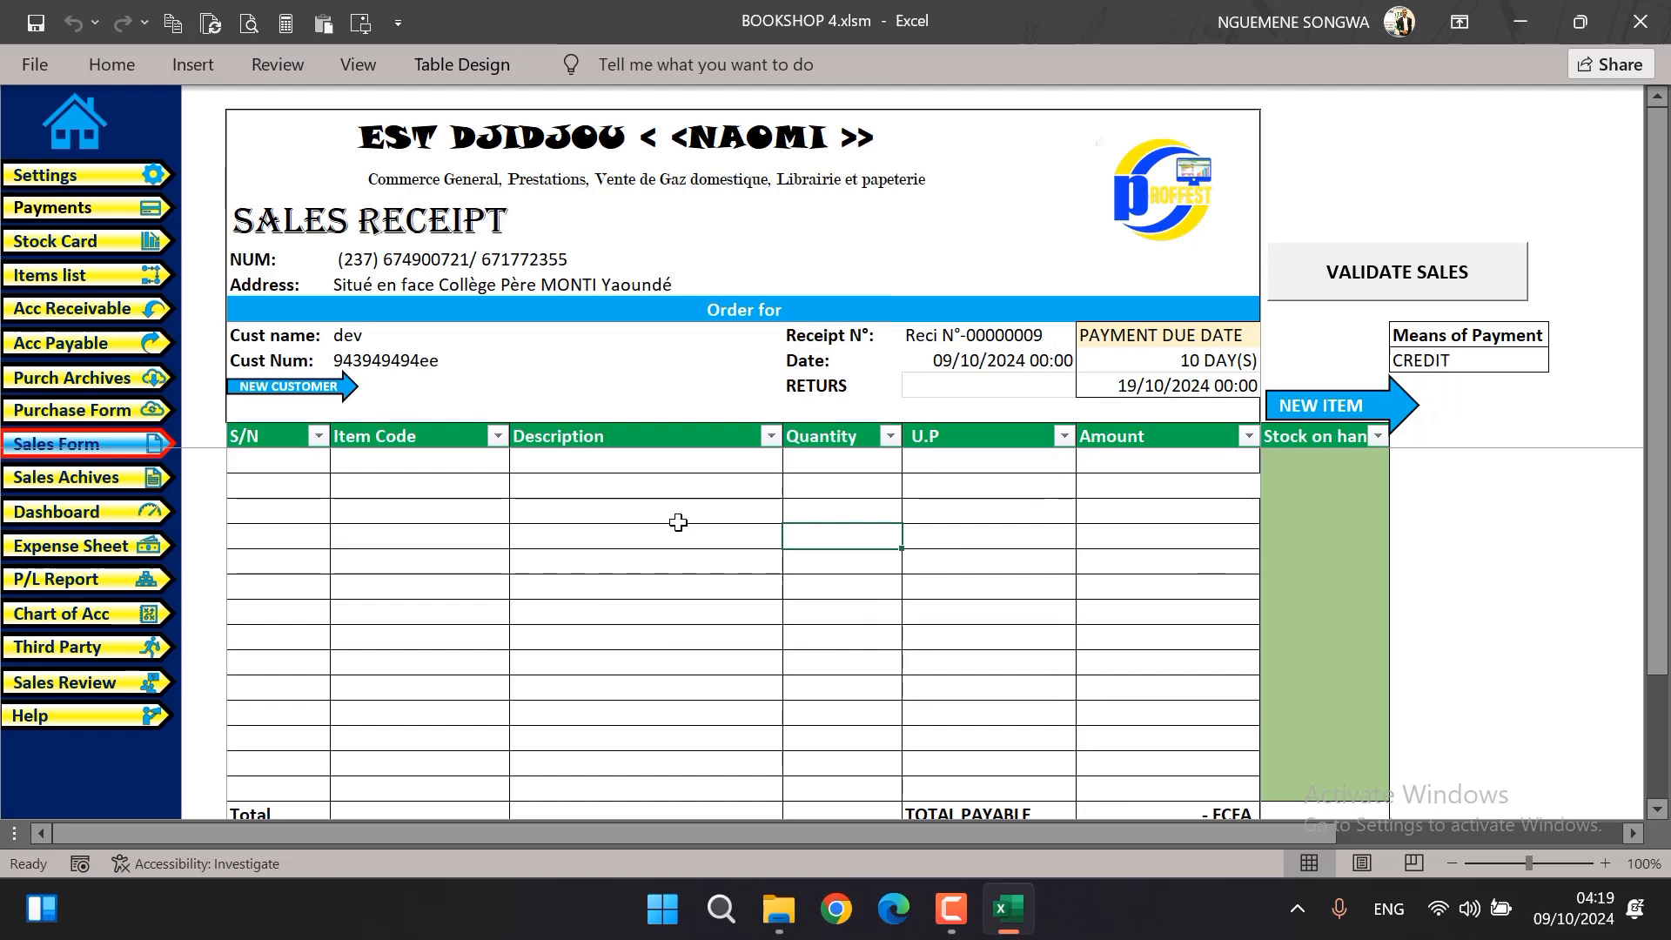
Switch to File Explorer and view the dev customer's receipt PDF in the ARCHIVES RESORT 001 folder, then return to the workbook
left_click(779, 909)
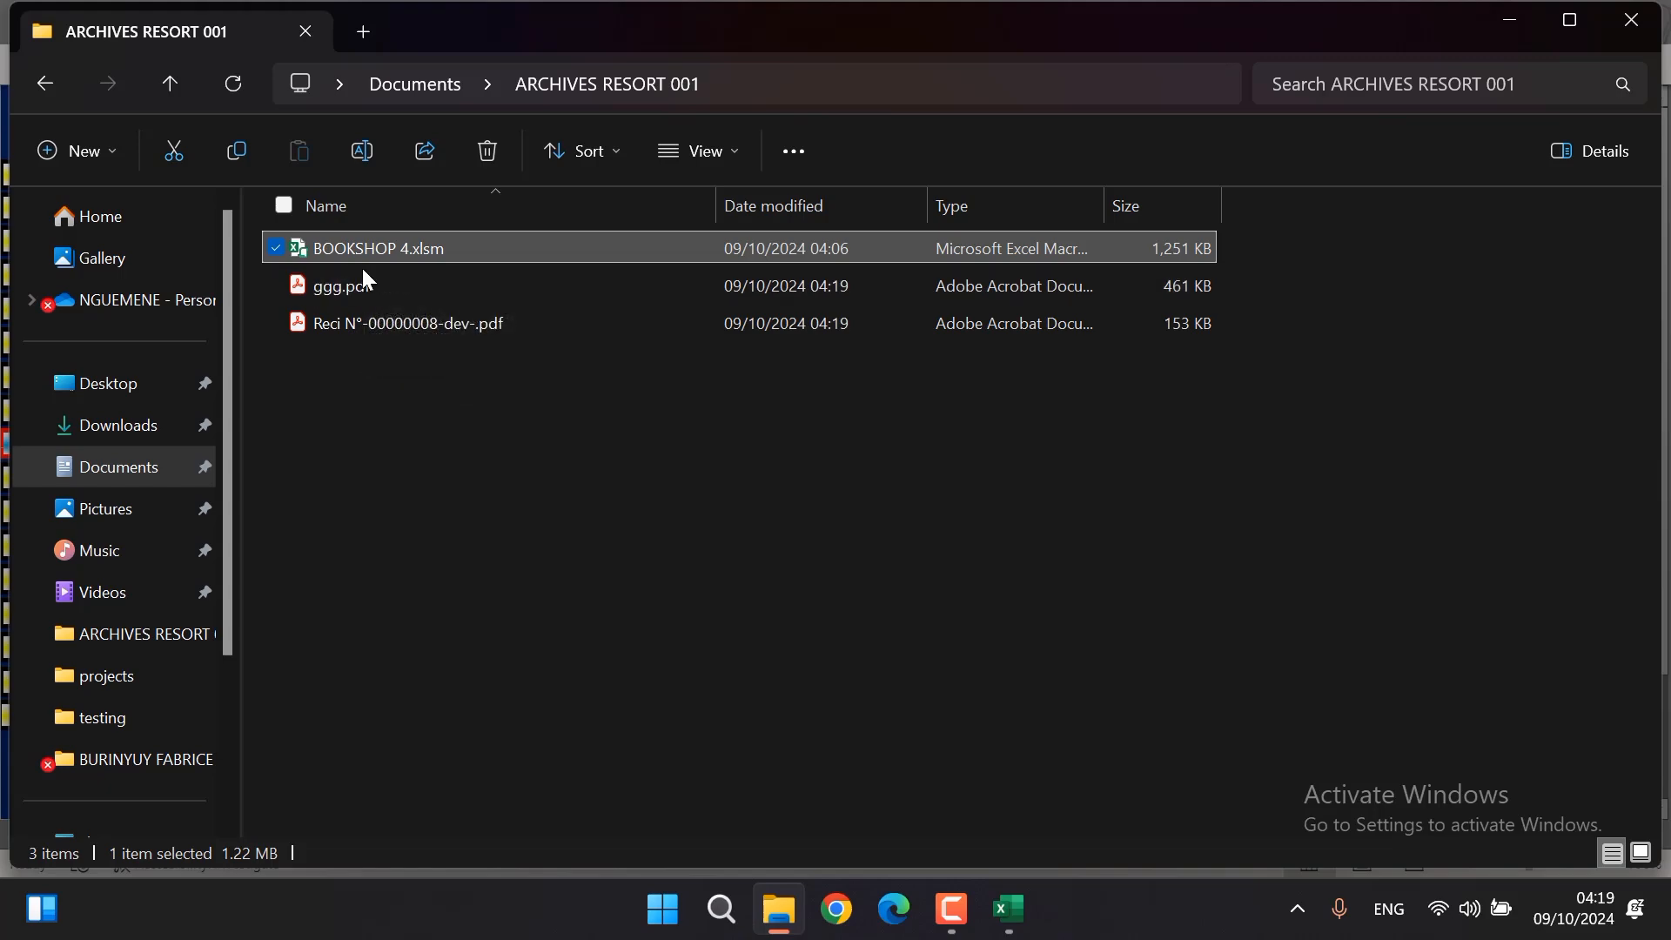
double_click(401, 331)
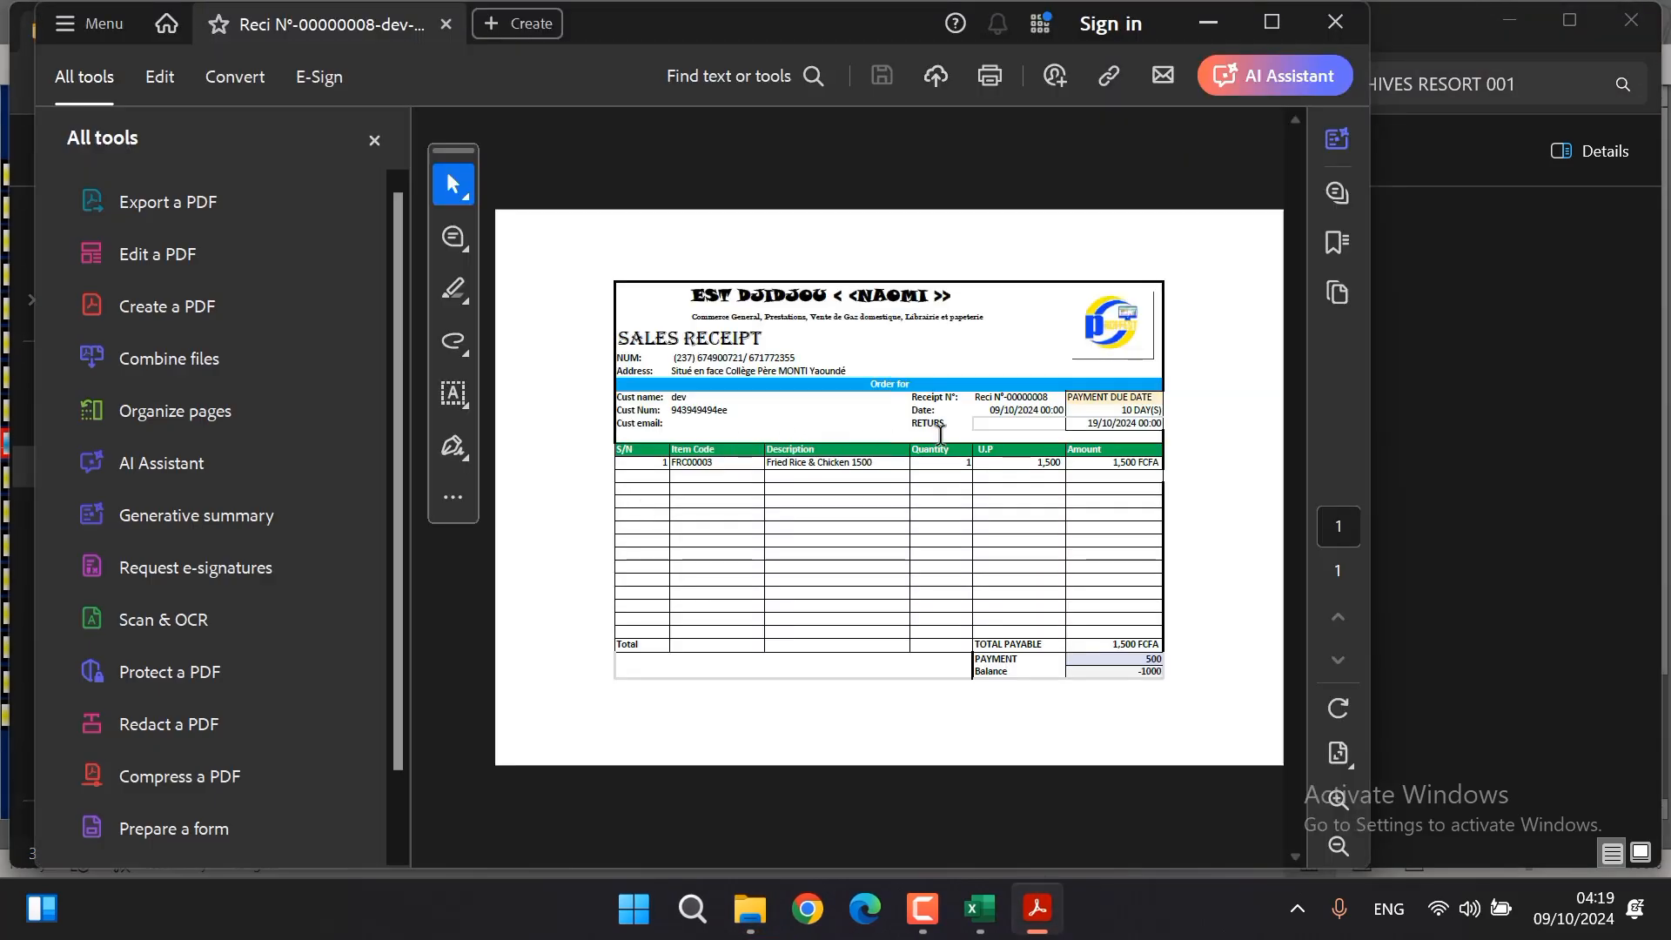
scroll(940, 433, "down", 1)
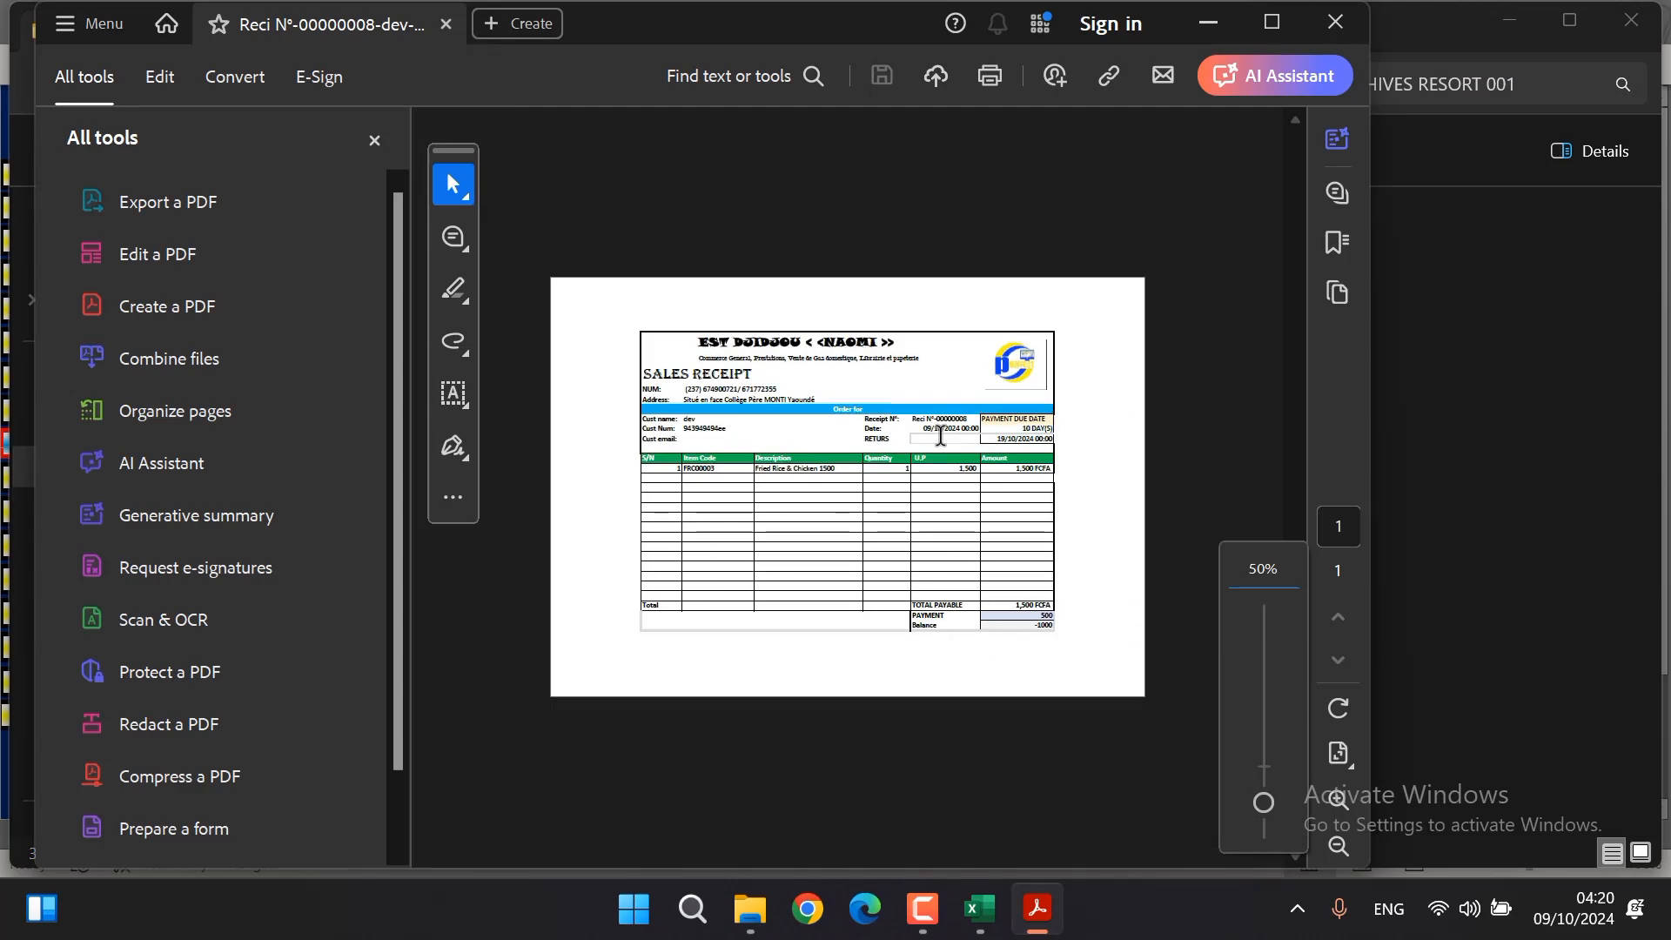
left_click(1334, 21)
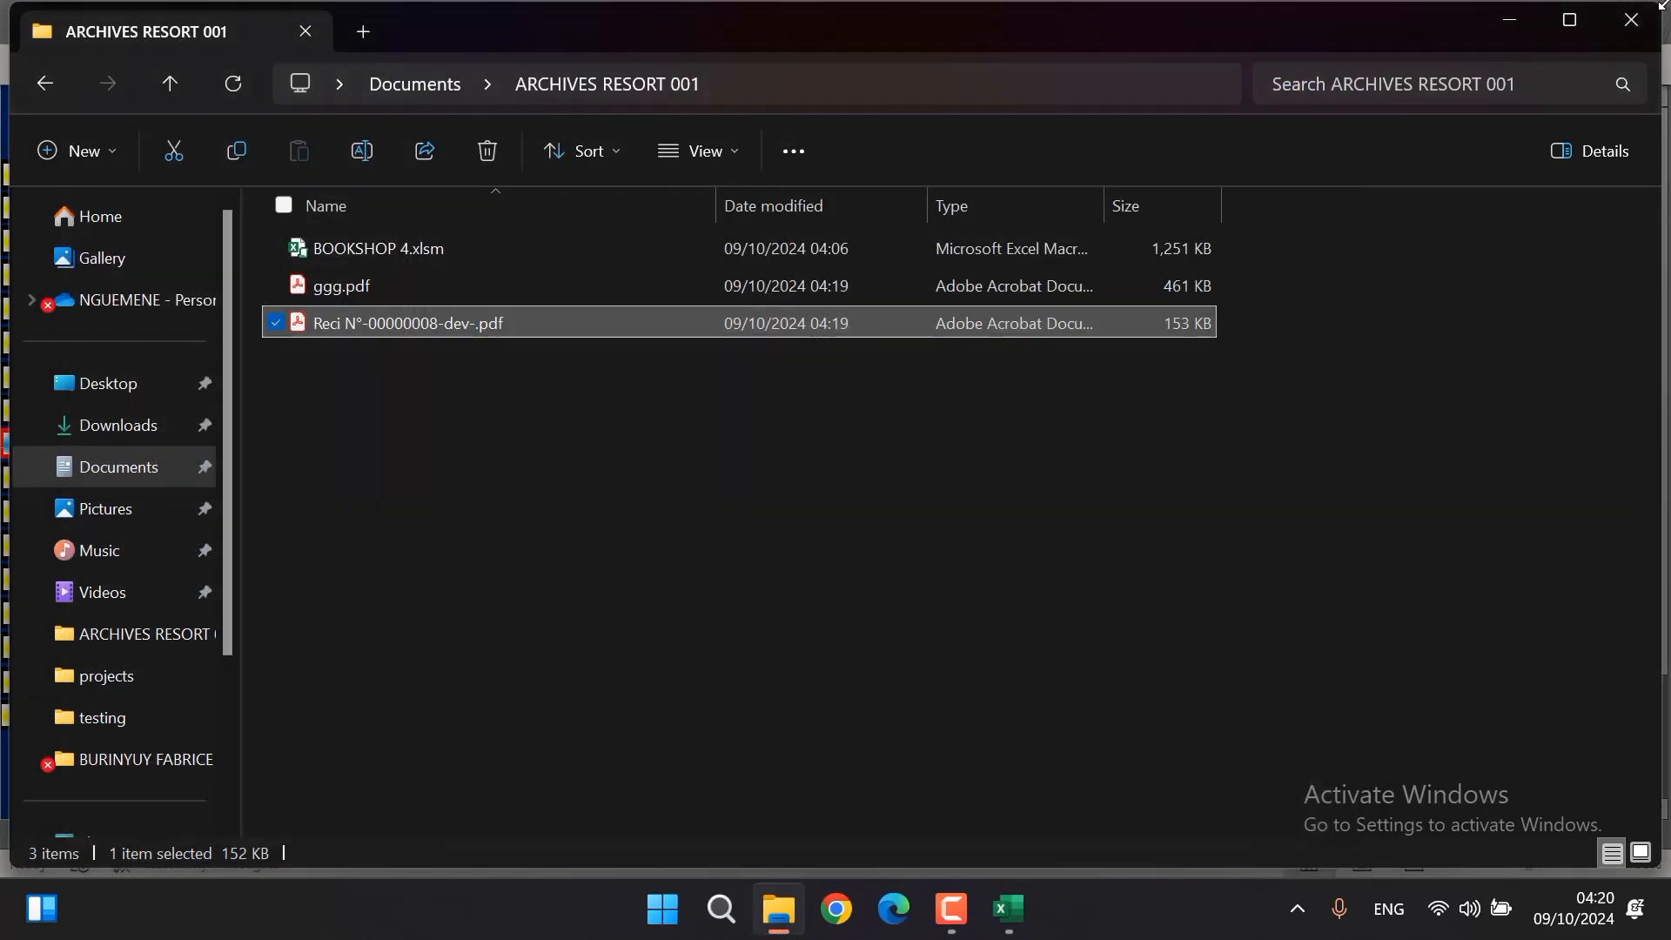
left_click(1515, 25)
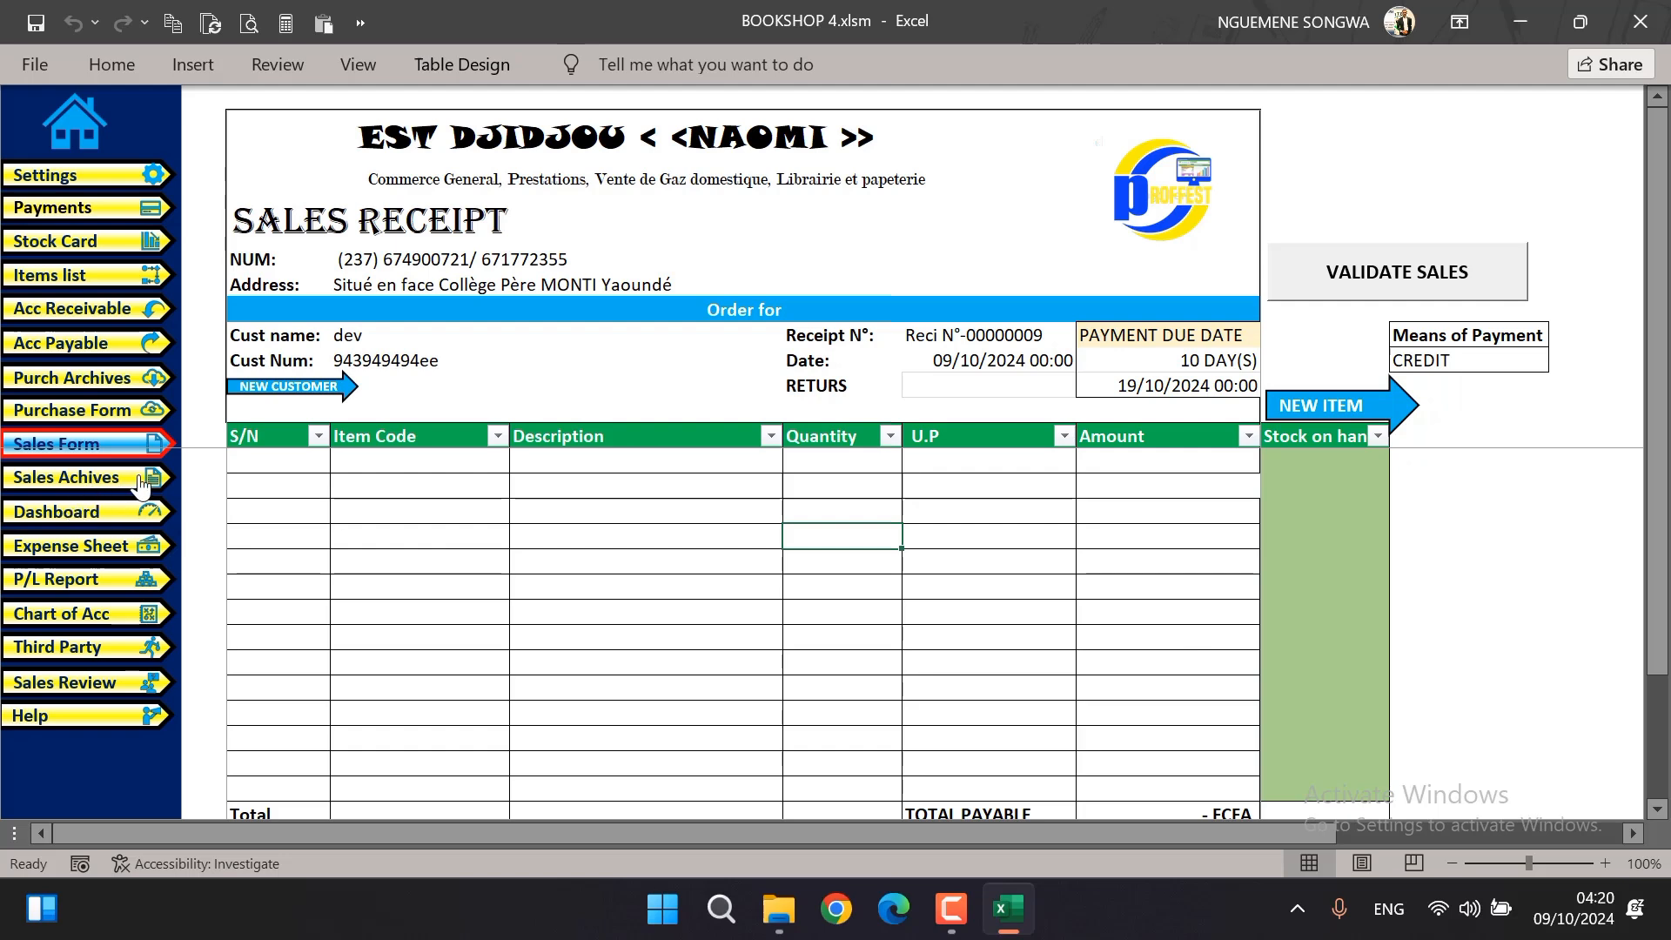
Open the sales archives and examine the columns of the newly recorded sale in the last row
left_click(73, 484)
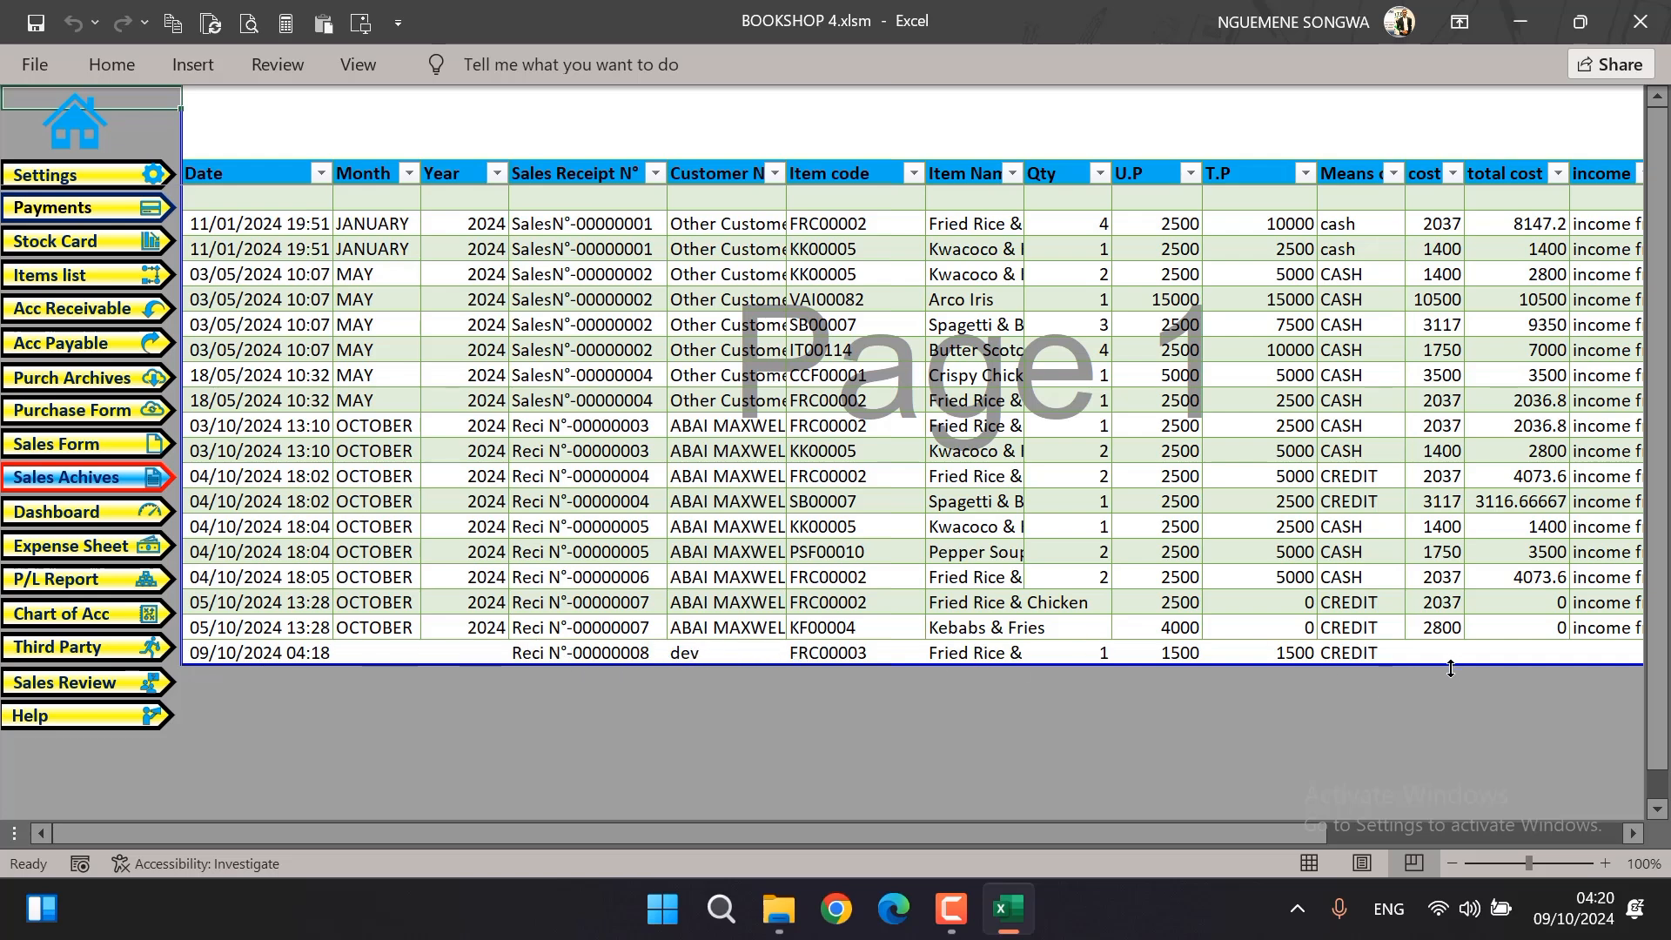
left_click_drag(1301, 833, 924, 785)
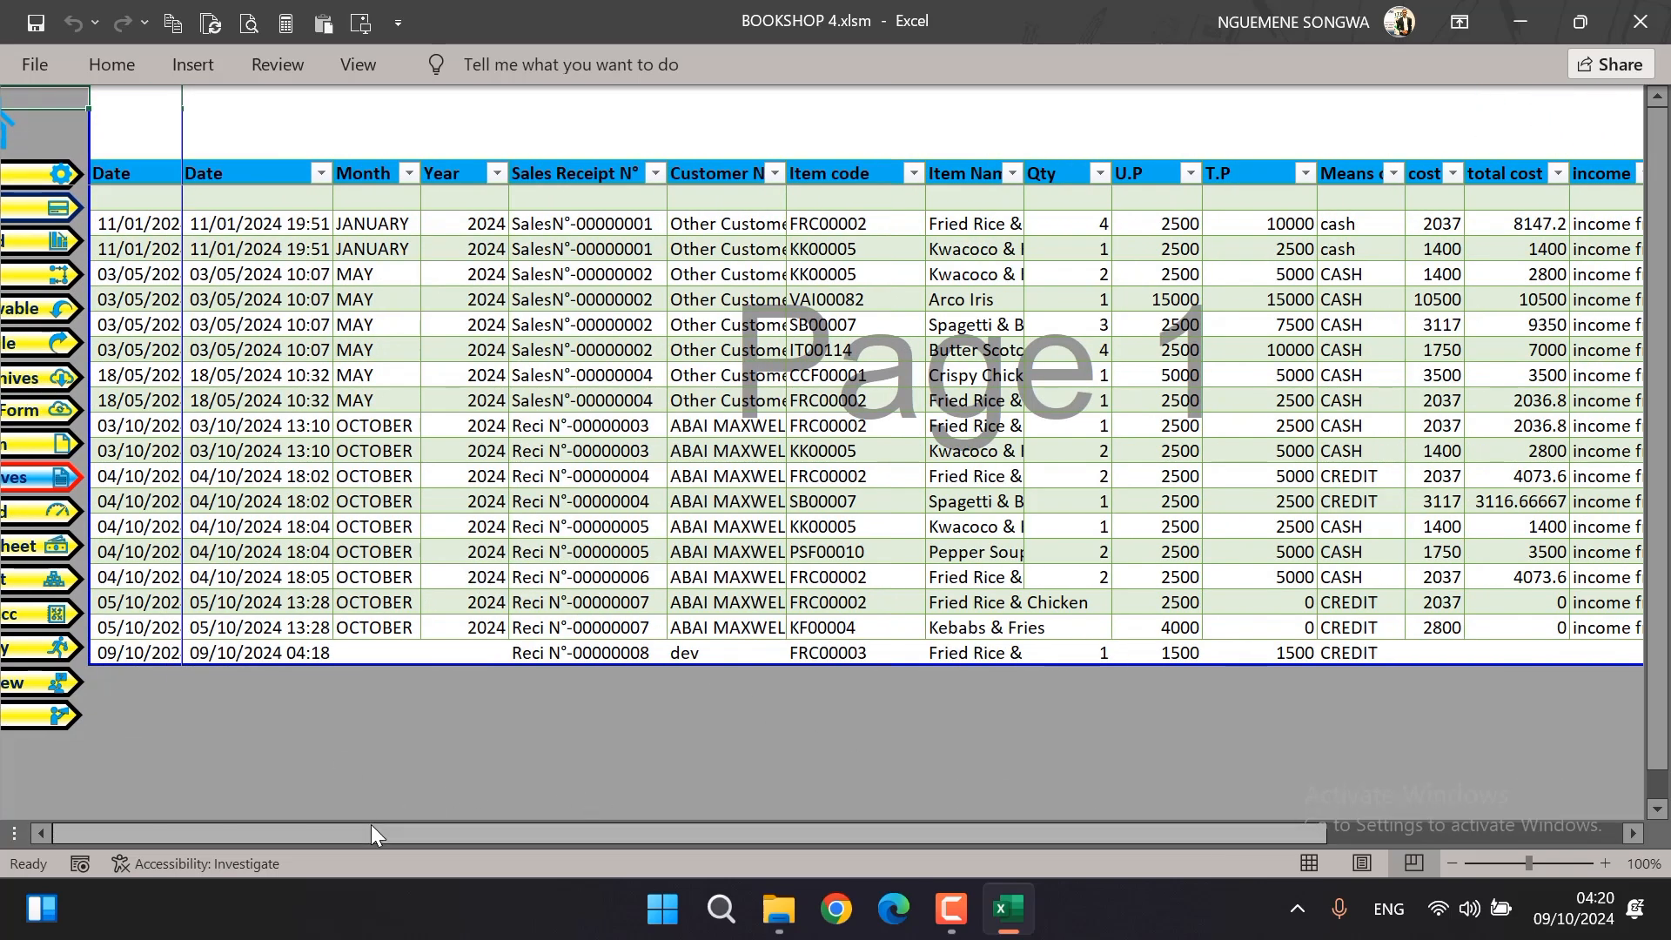
left_click(37, 629)
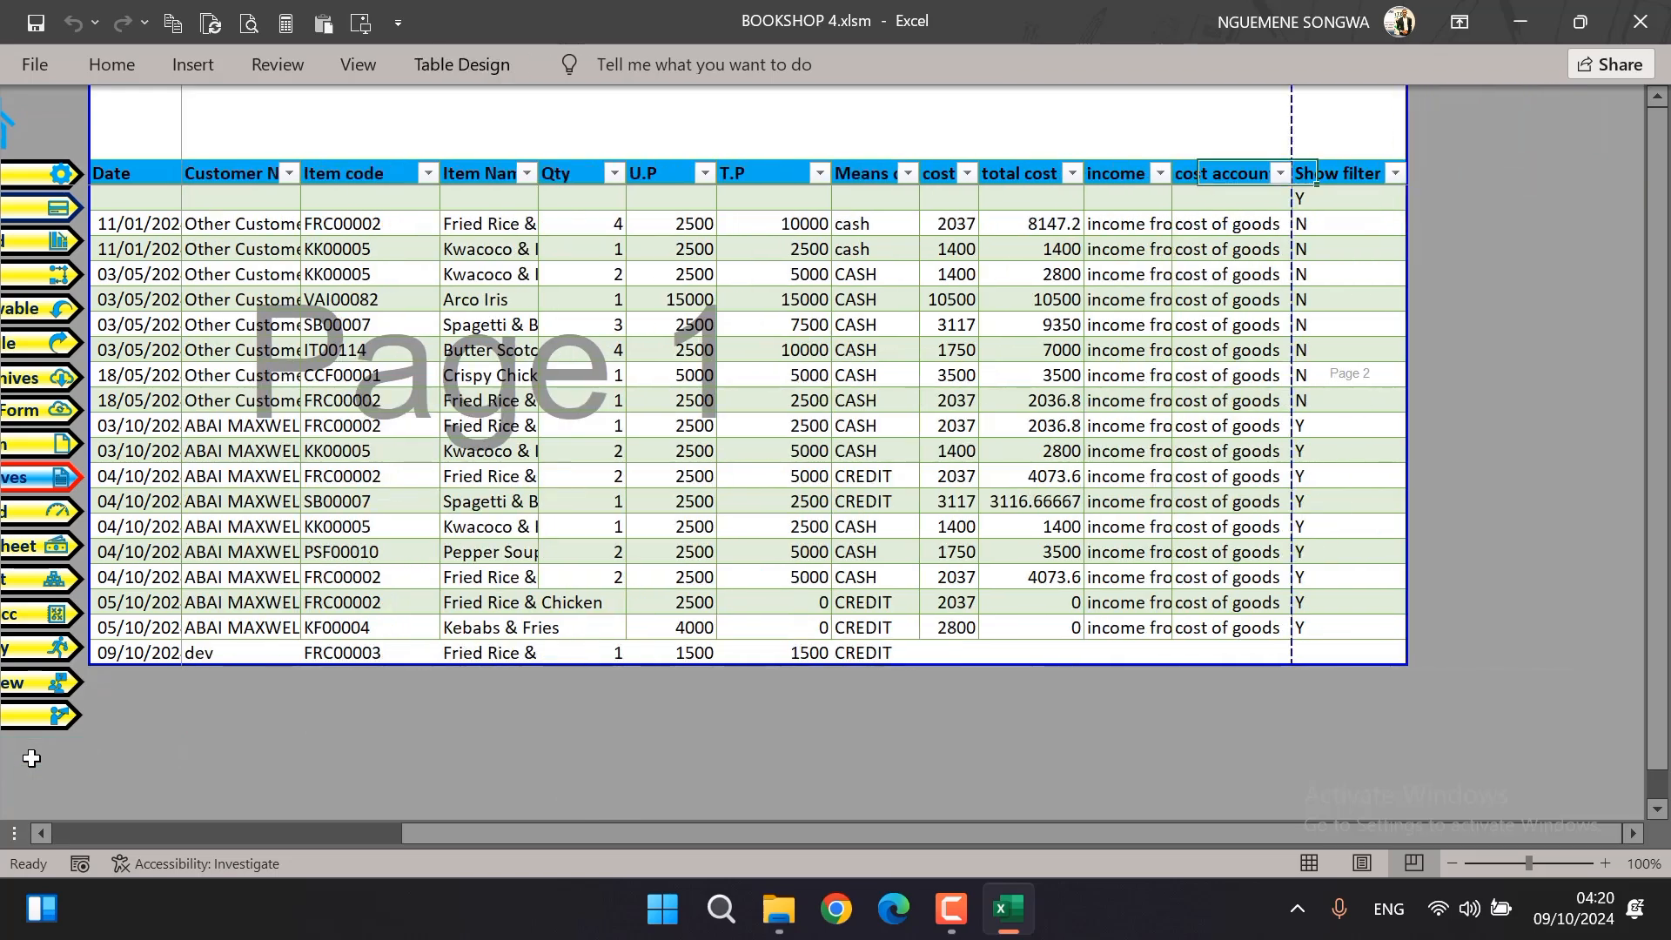
Open the purchase form and choose savon as the item on its first line
left_click(39, 439)
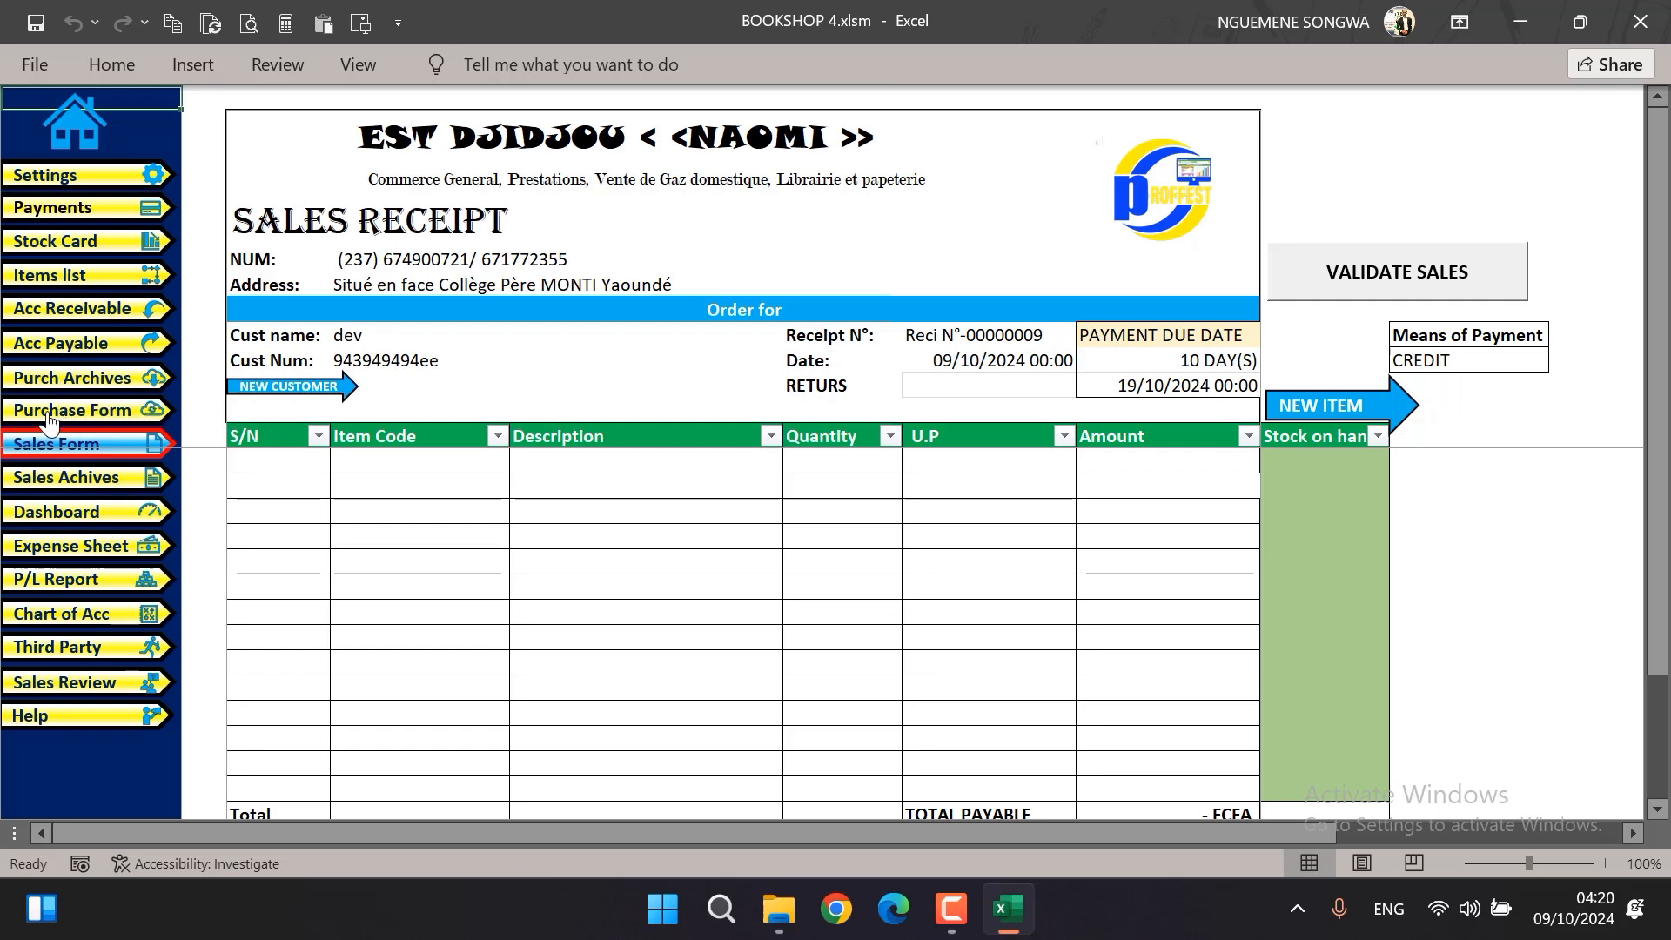
left_click(39, 418)
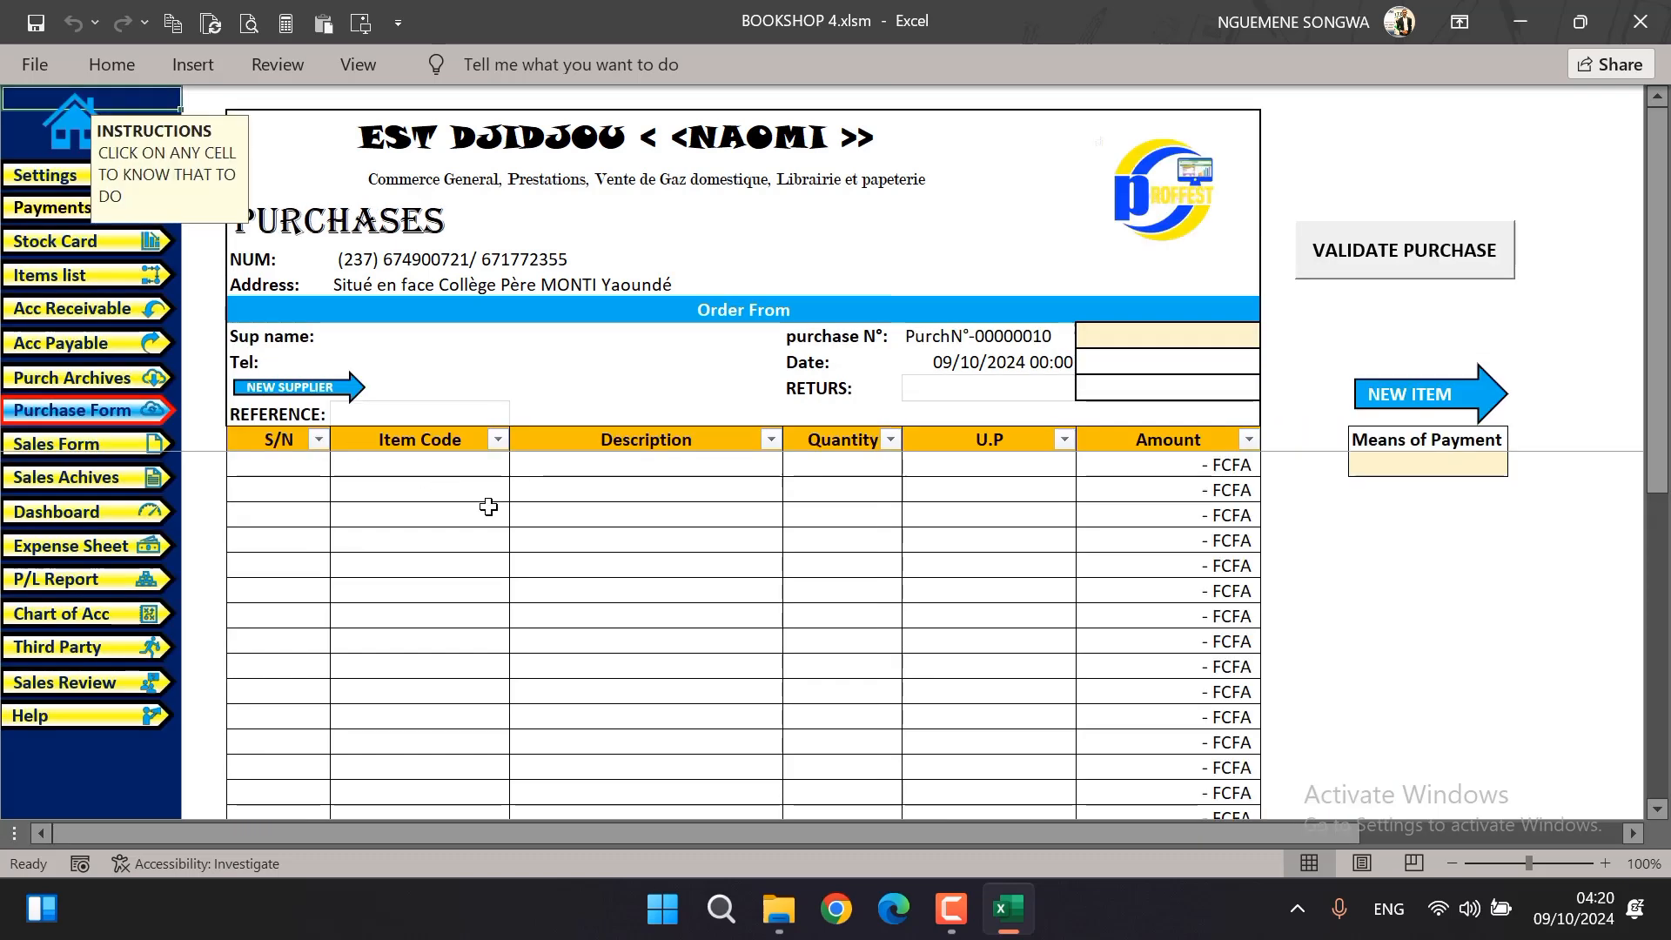
left_click(747, 463)
left_click(793, 464)
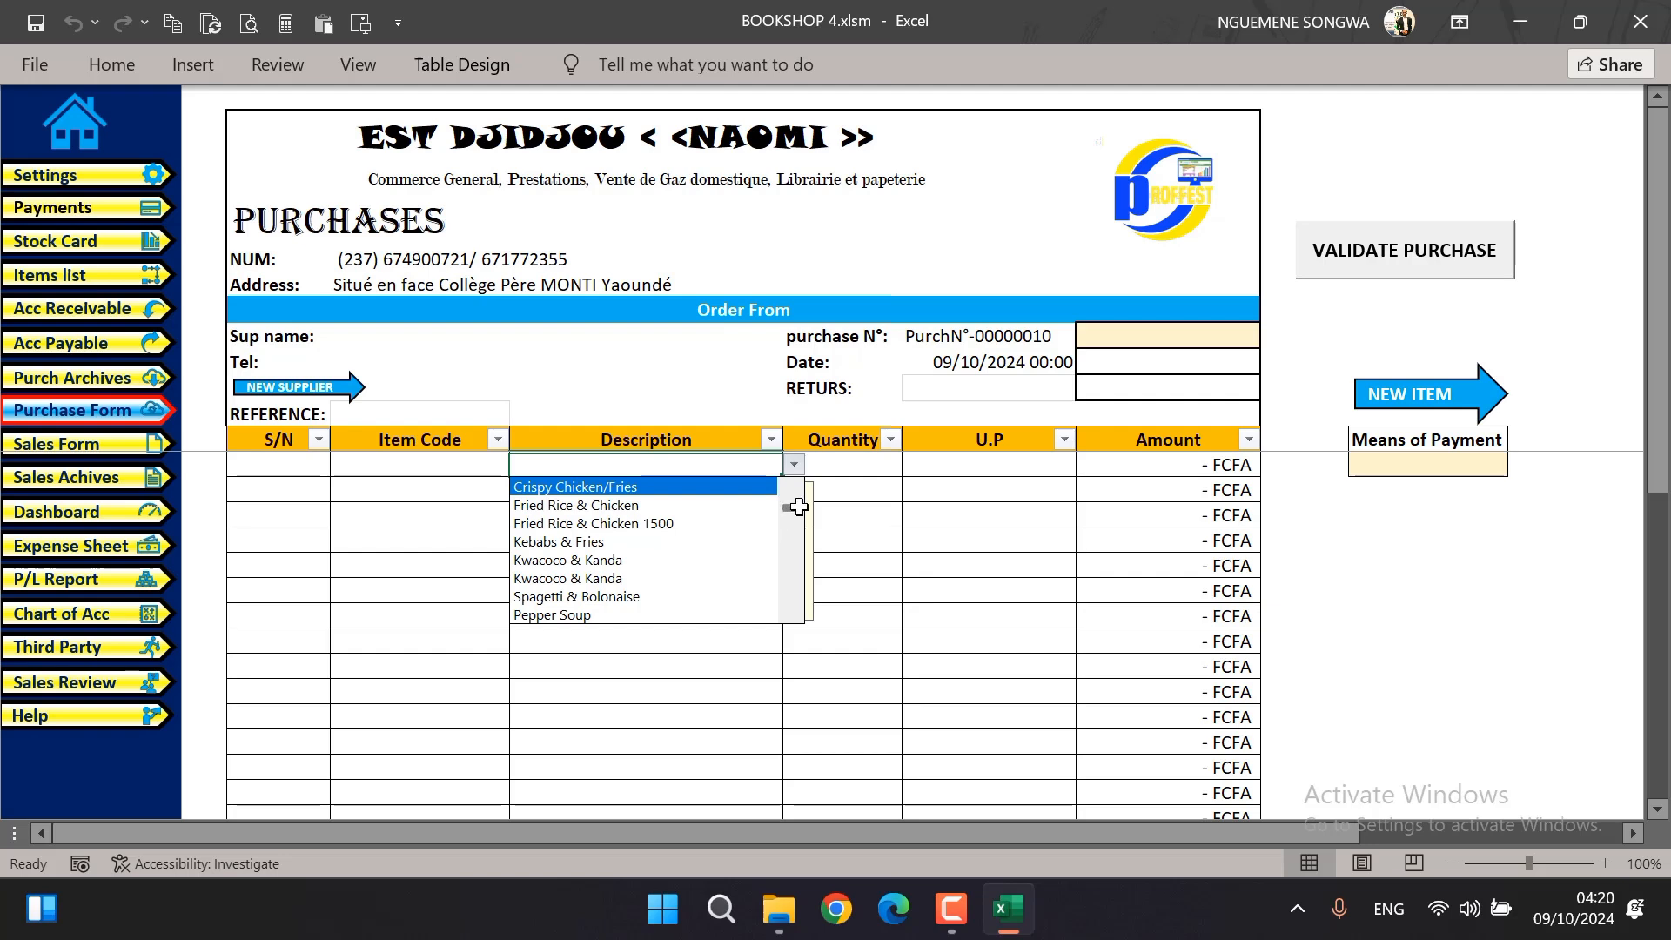
left_click_drag(798, 507, 790, 628)
left_click(744, 612)
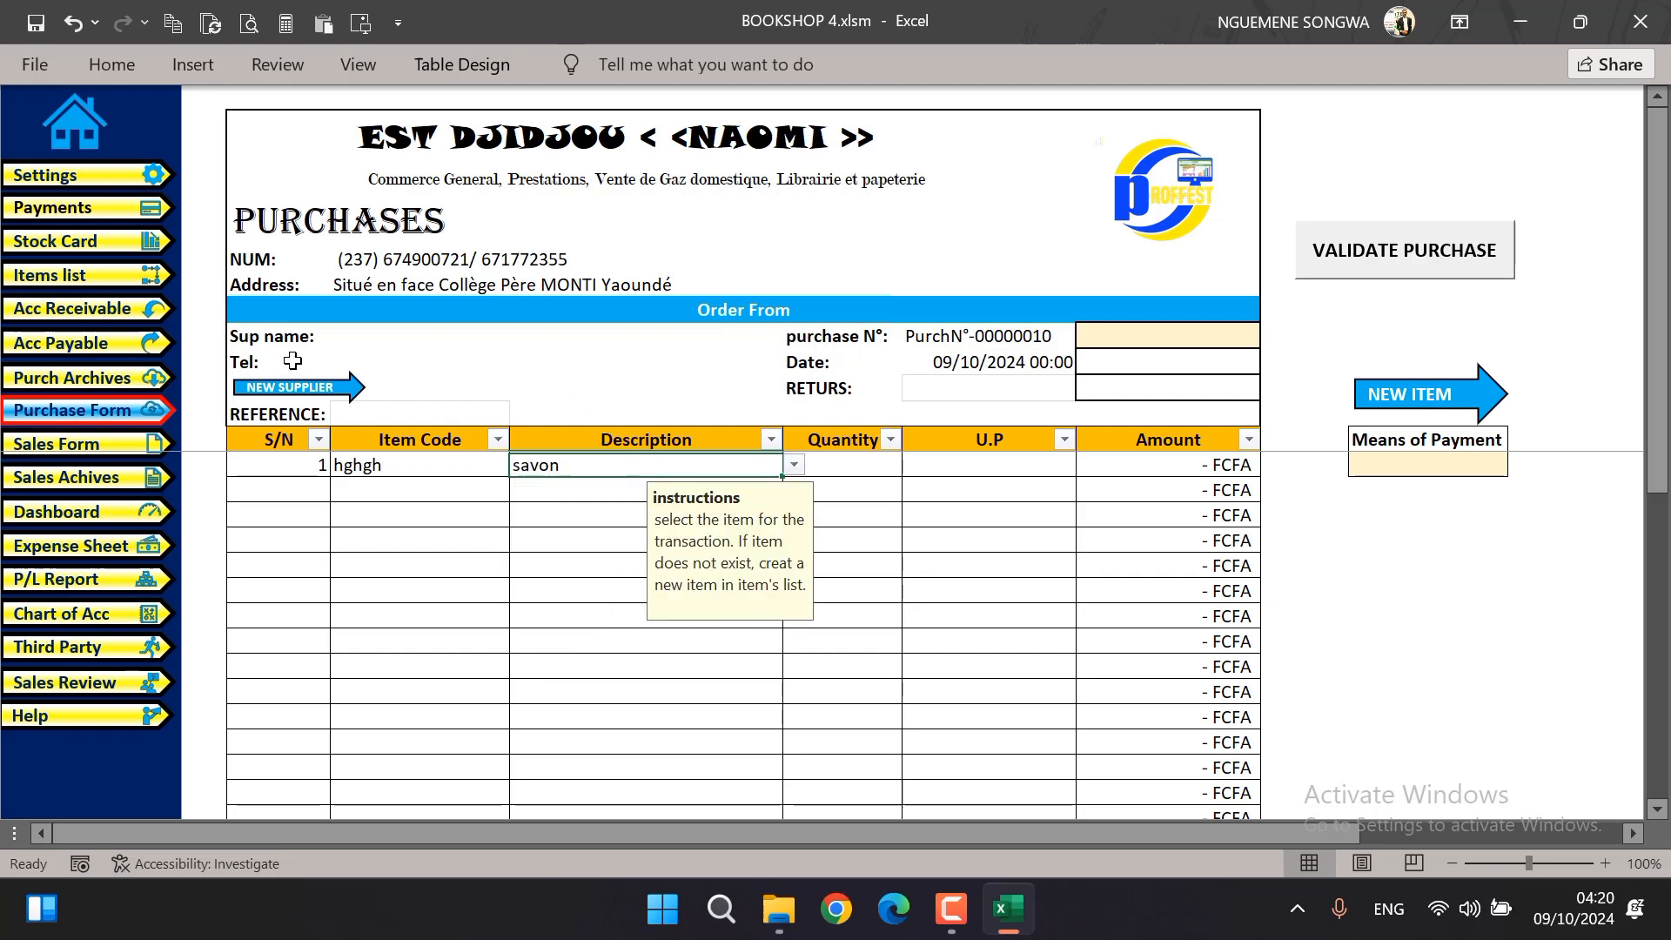
Choose SORREPCO as the supplier on the purchase form and set the means of payment to CASH
left_click(366, 335)
left_click(521, 336)
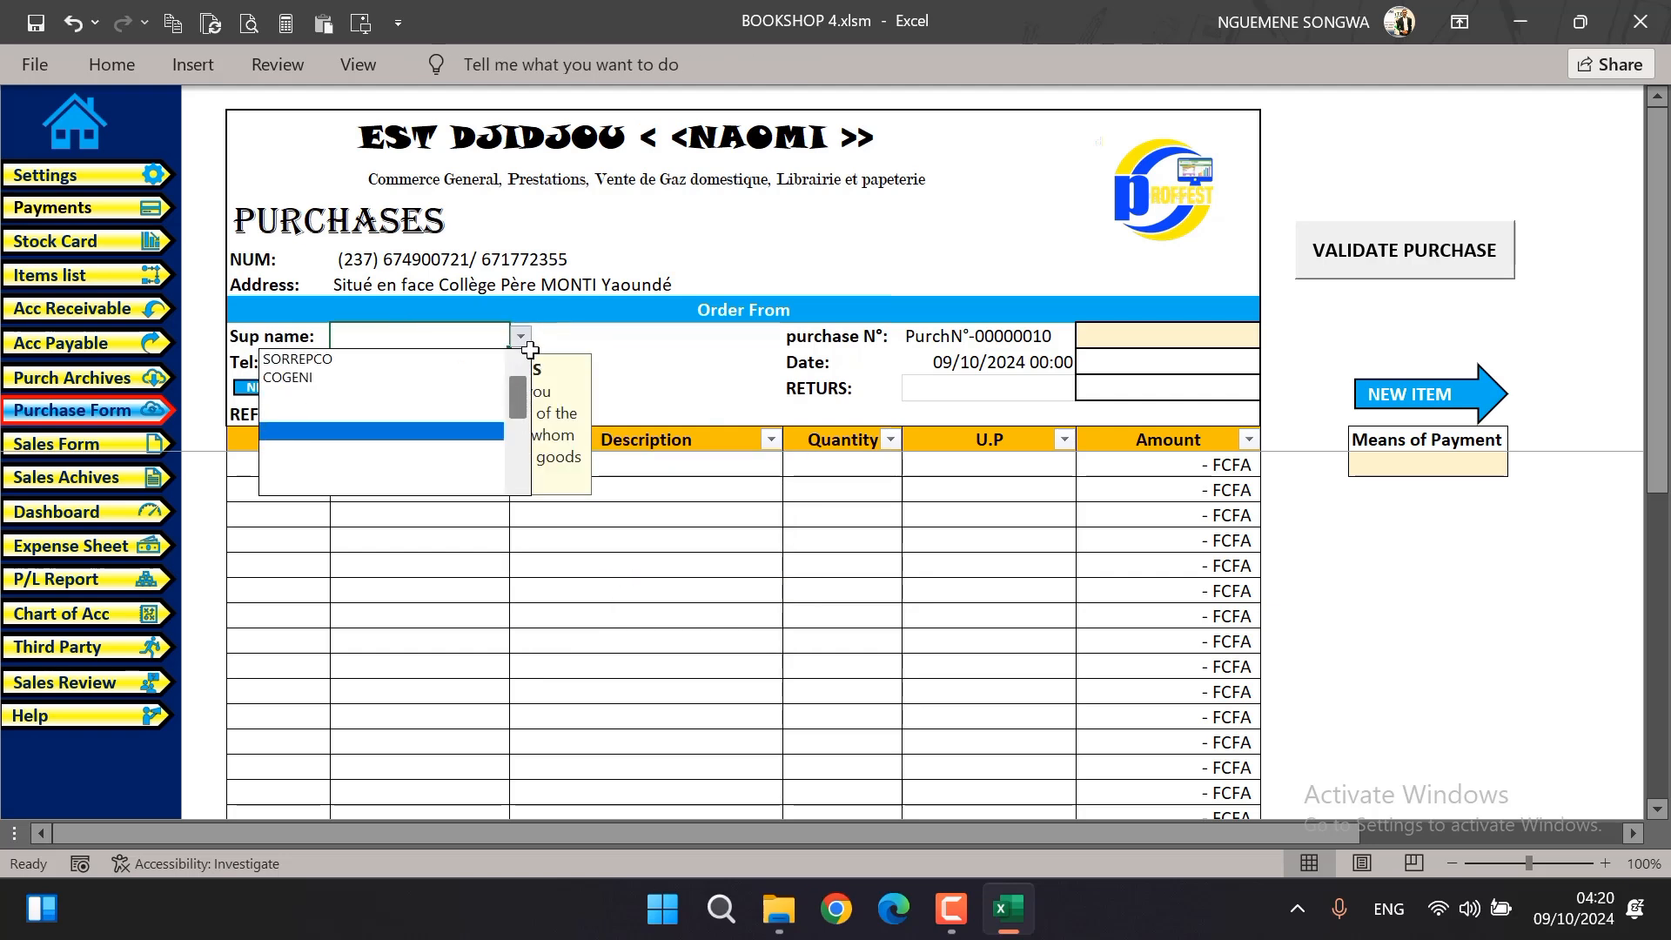
left_click(371, 359)
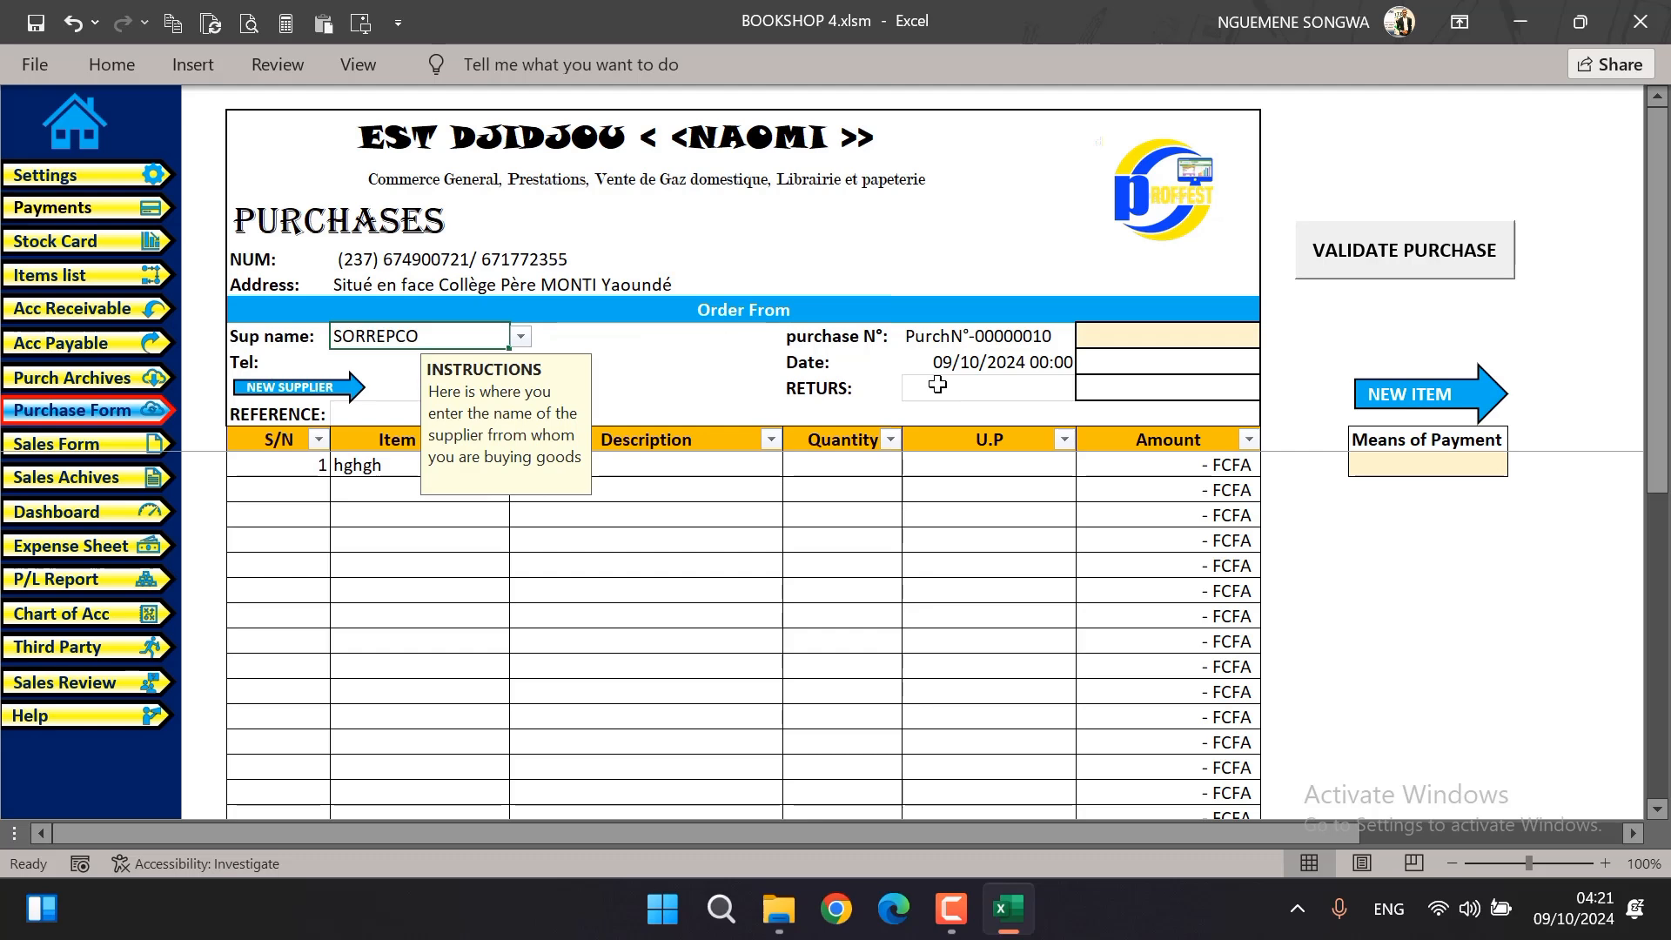
left_click(1470, 465)
left_click(1518, 464)
left_click_drag(1518, 594, 1515, 494)
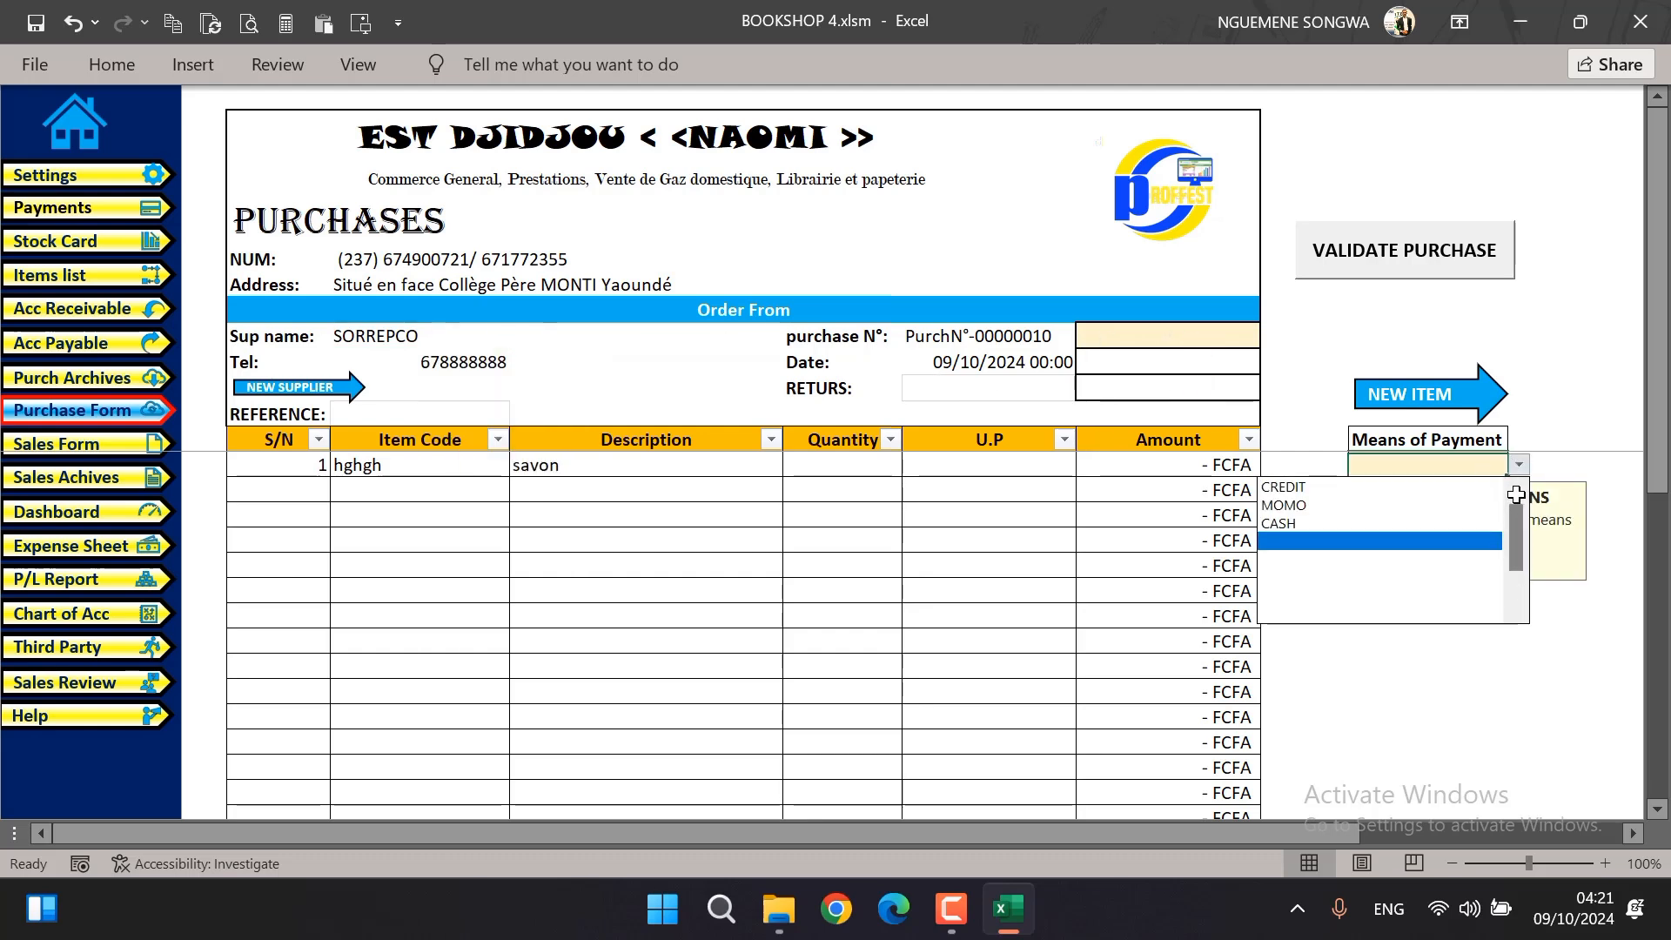
left_click(1318, 523)
Enter a quantity of 100 and a unit price of 275 for the savon line
left_click(846, 467)
type("100")
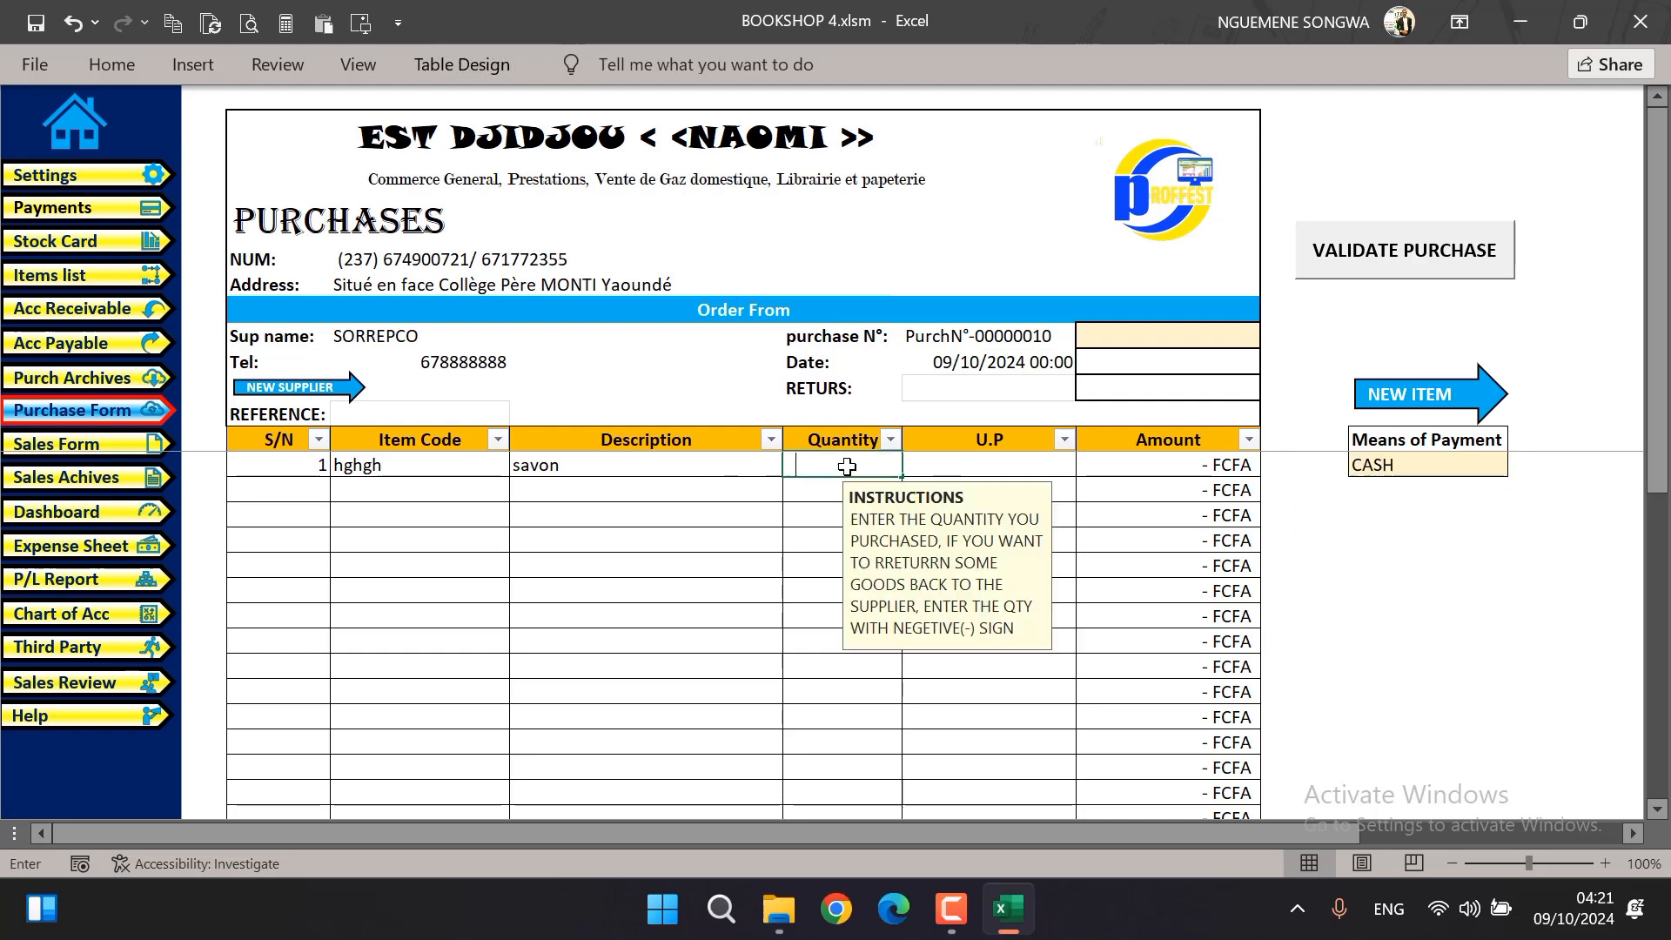
key("Tab")
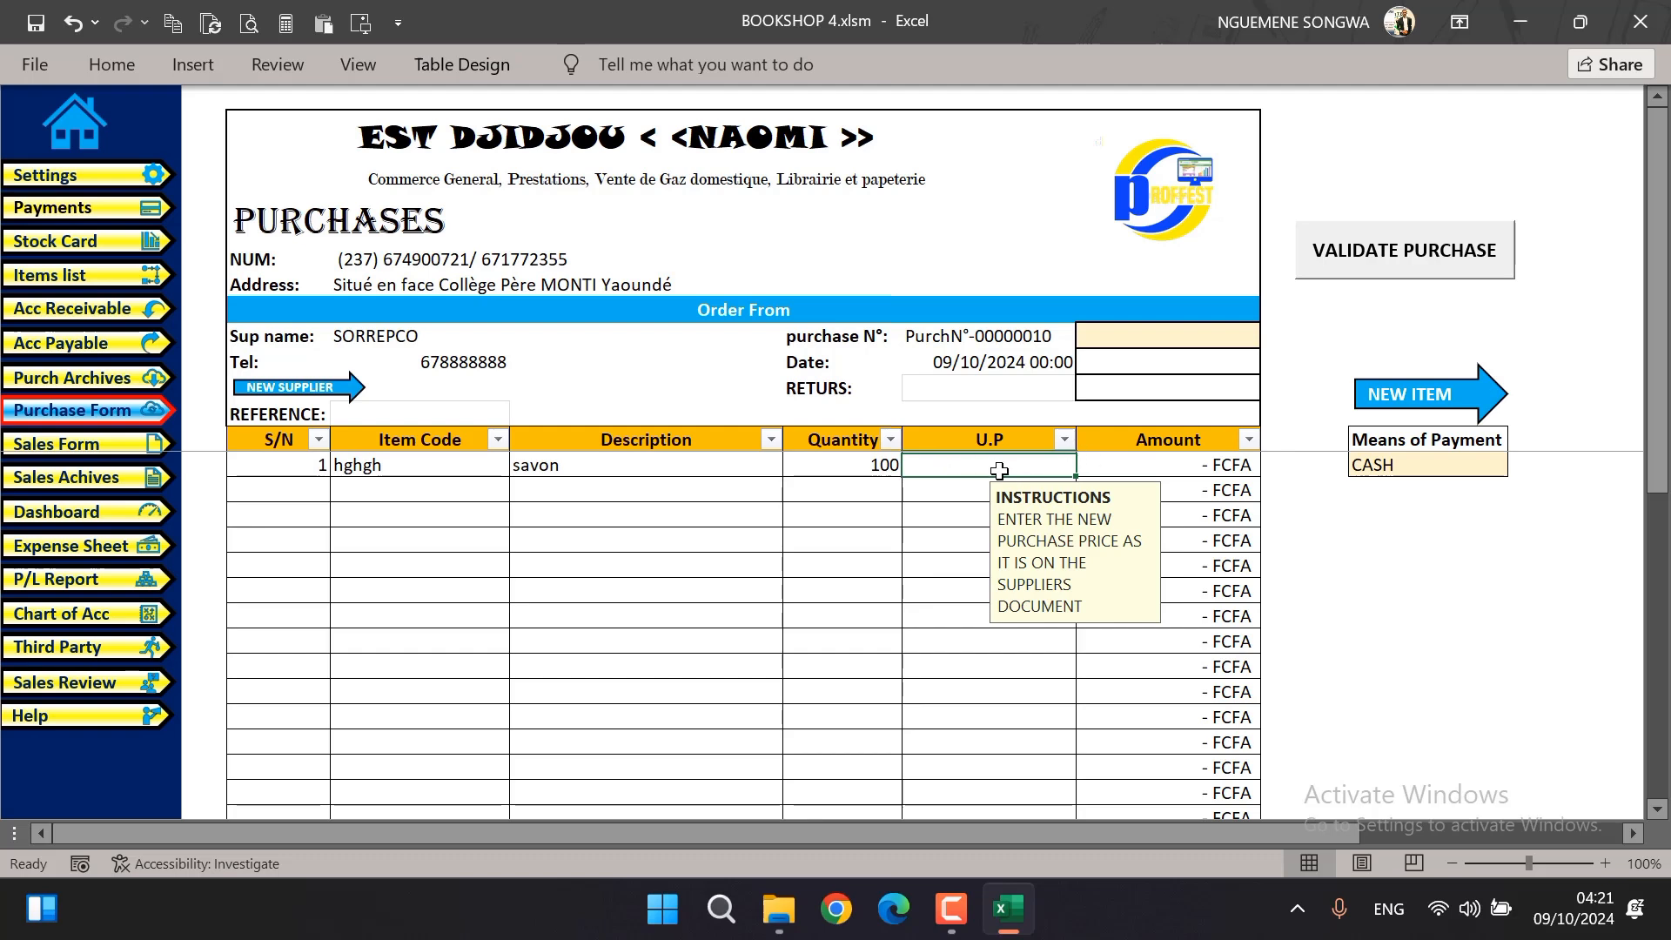
type("275")
left_click(854, 517)
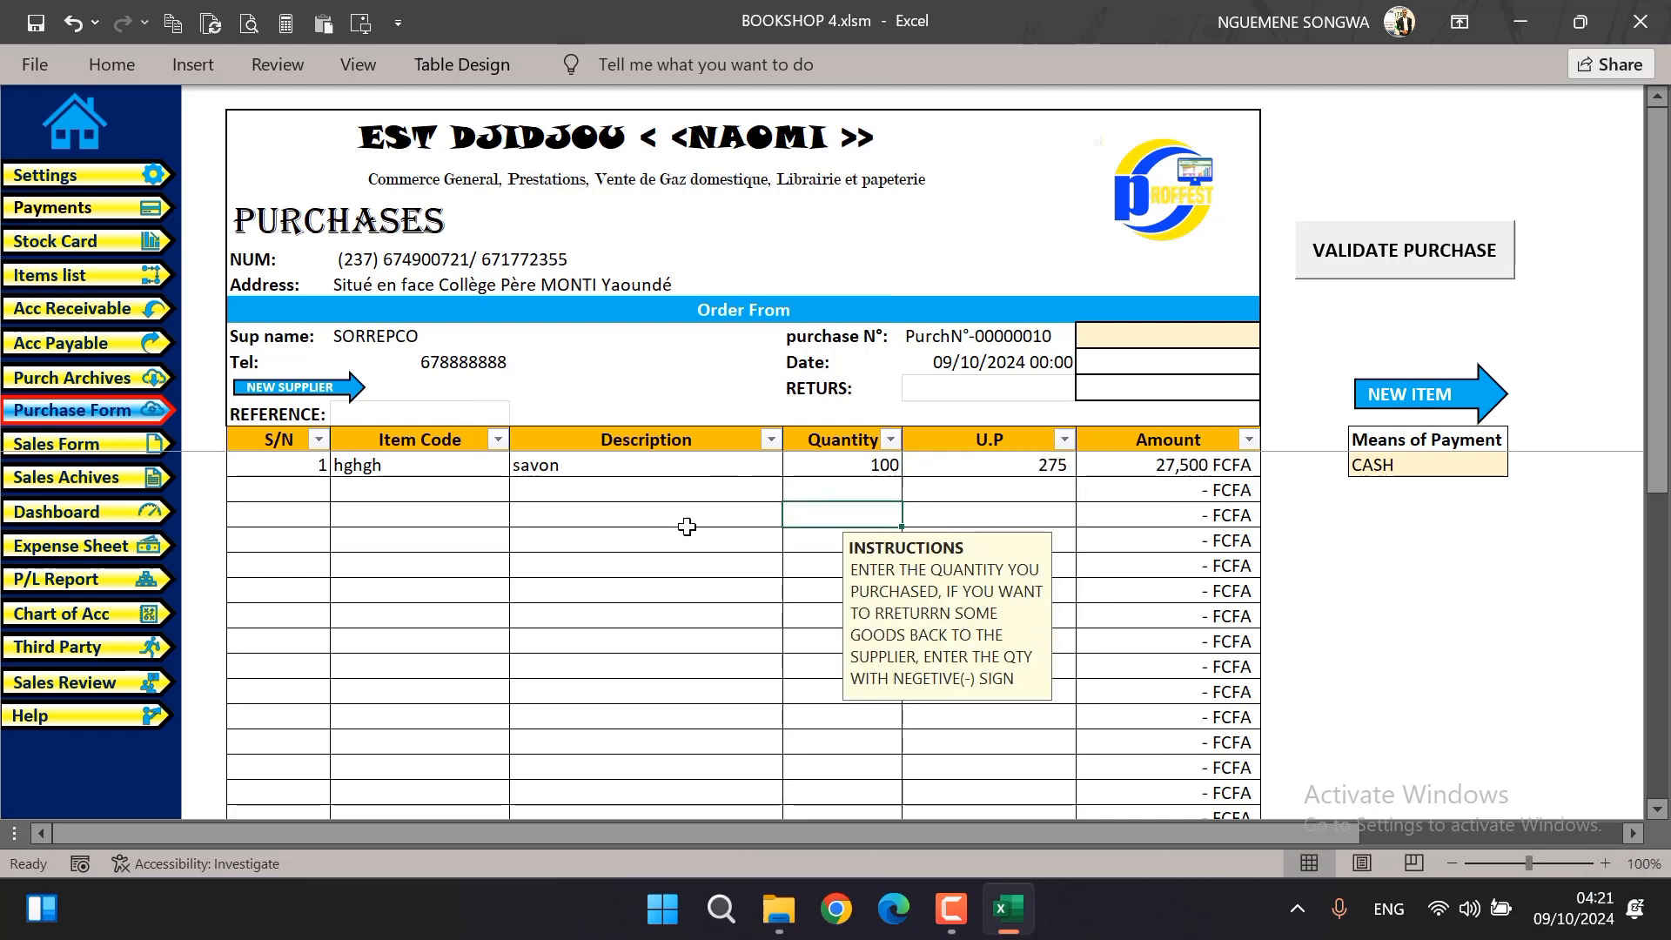
Enter a payment of 27500 under the total payable and validate the cash purchase
scroll(694, 533, "down", 5)
scroll(694, 533, "up", 2)
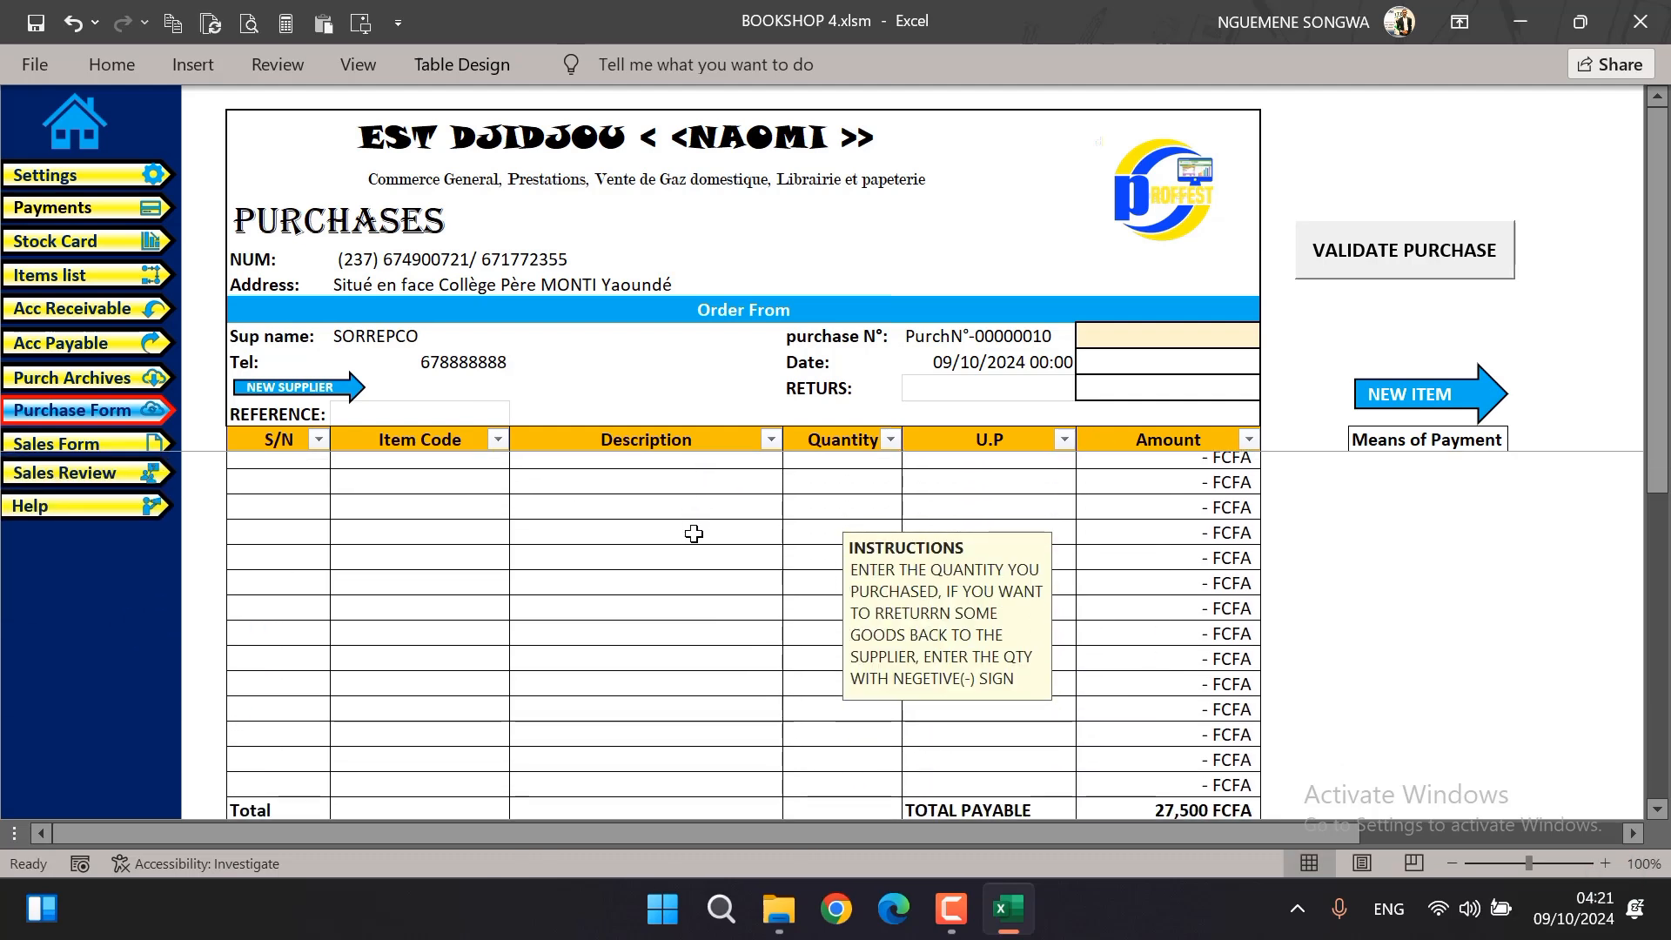
scroll(694, 533, "down", 2)
left_click(1196, 730)
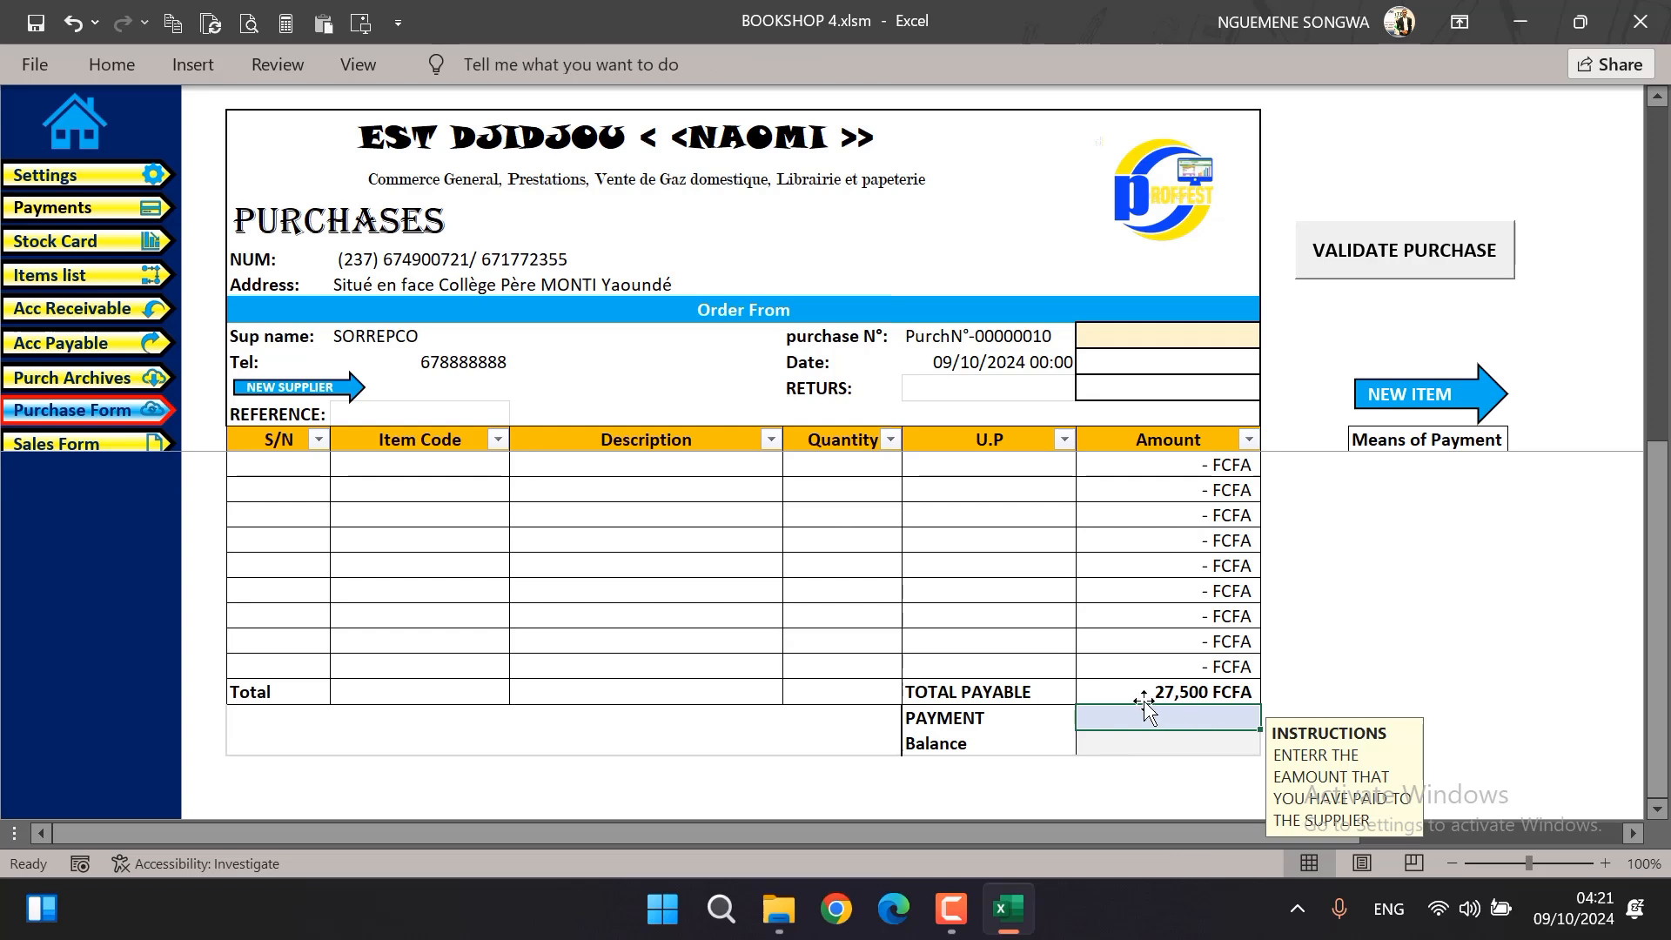
type("27500")
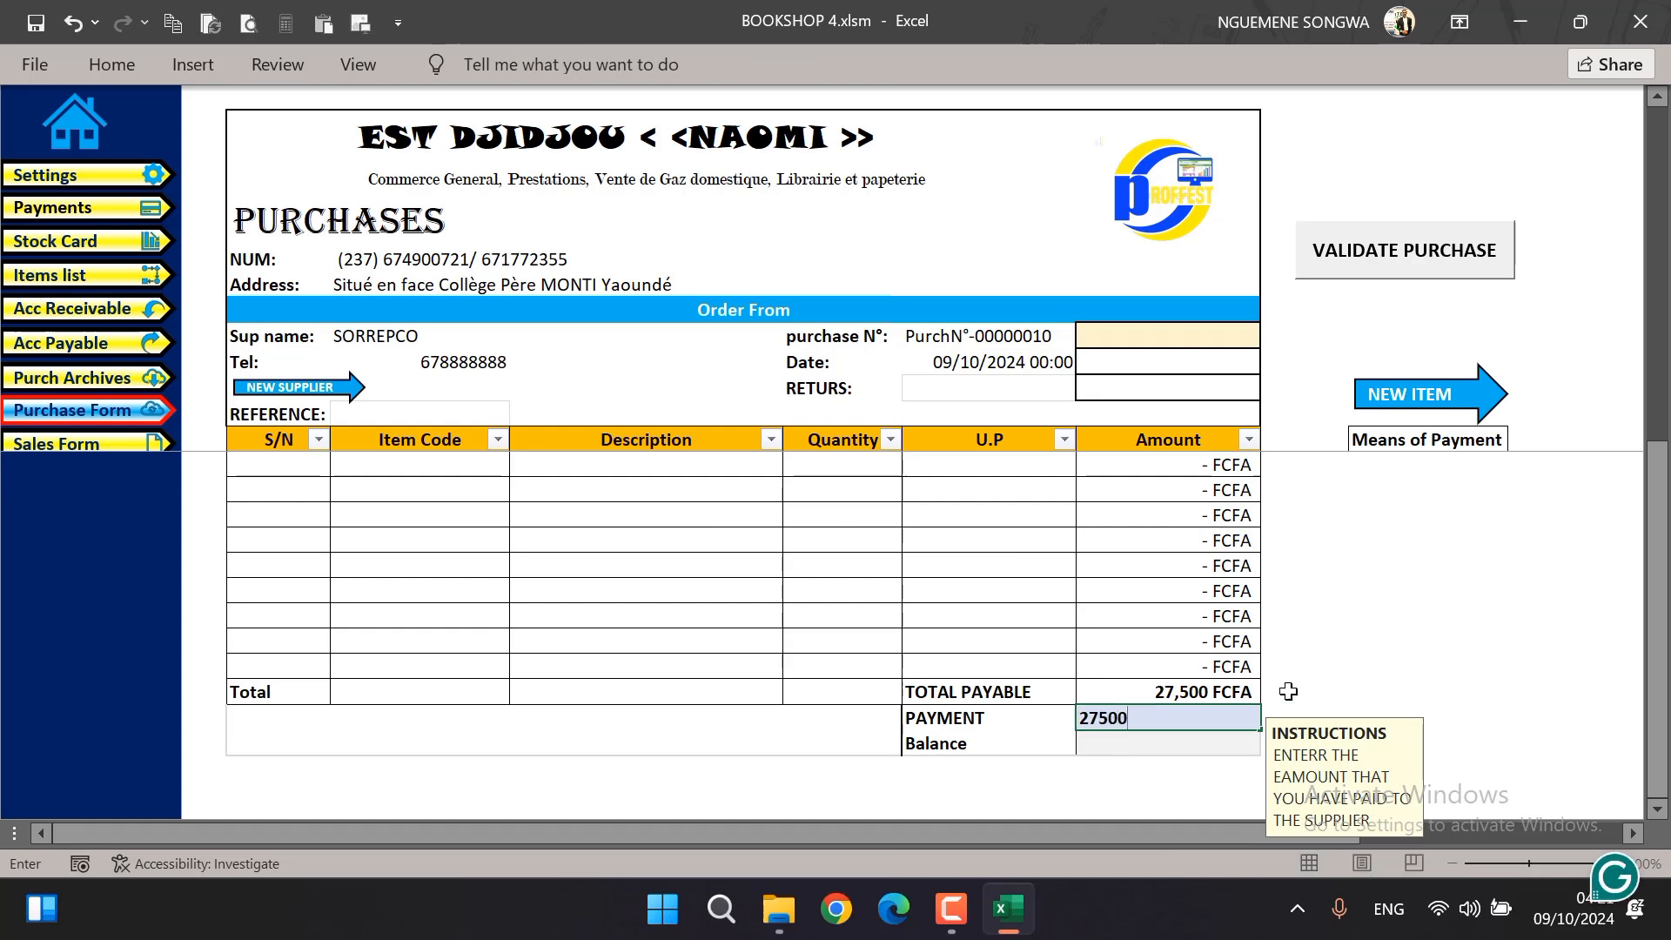
key("Return")
scroll(1337, 533, "up", 5)
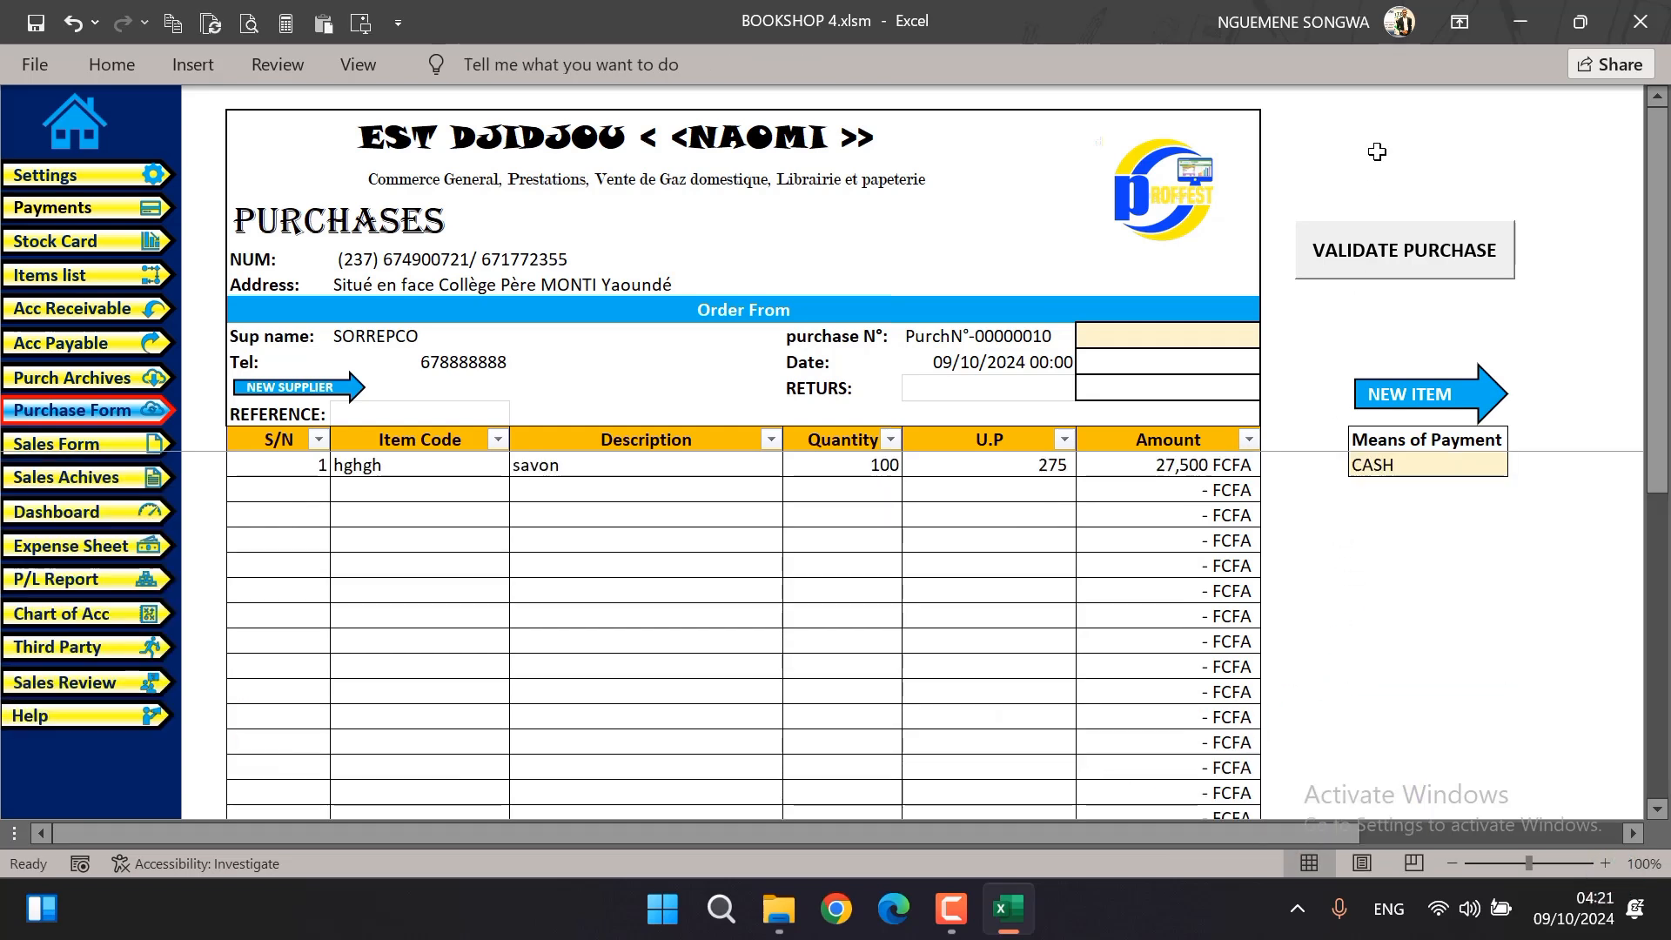
left_click(1387, 270)
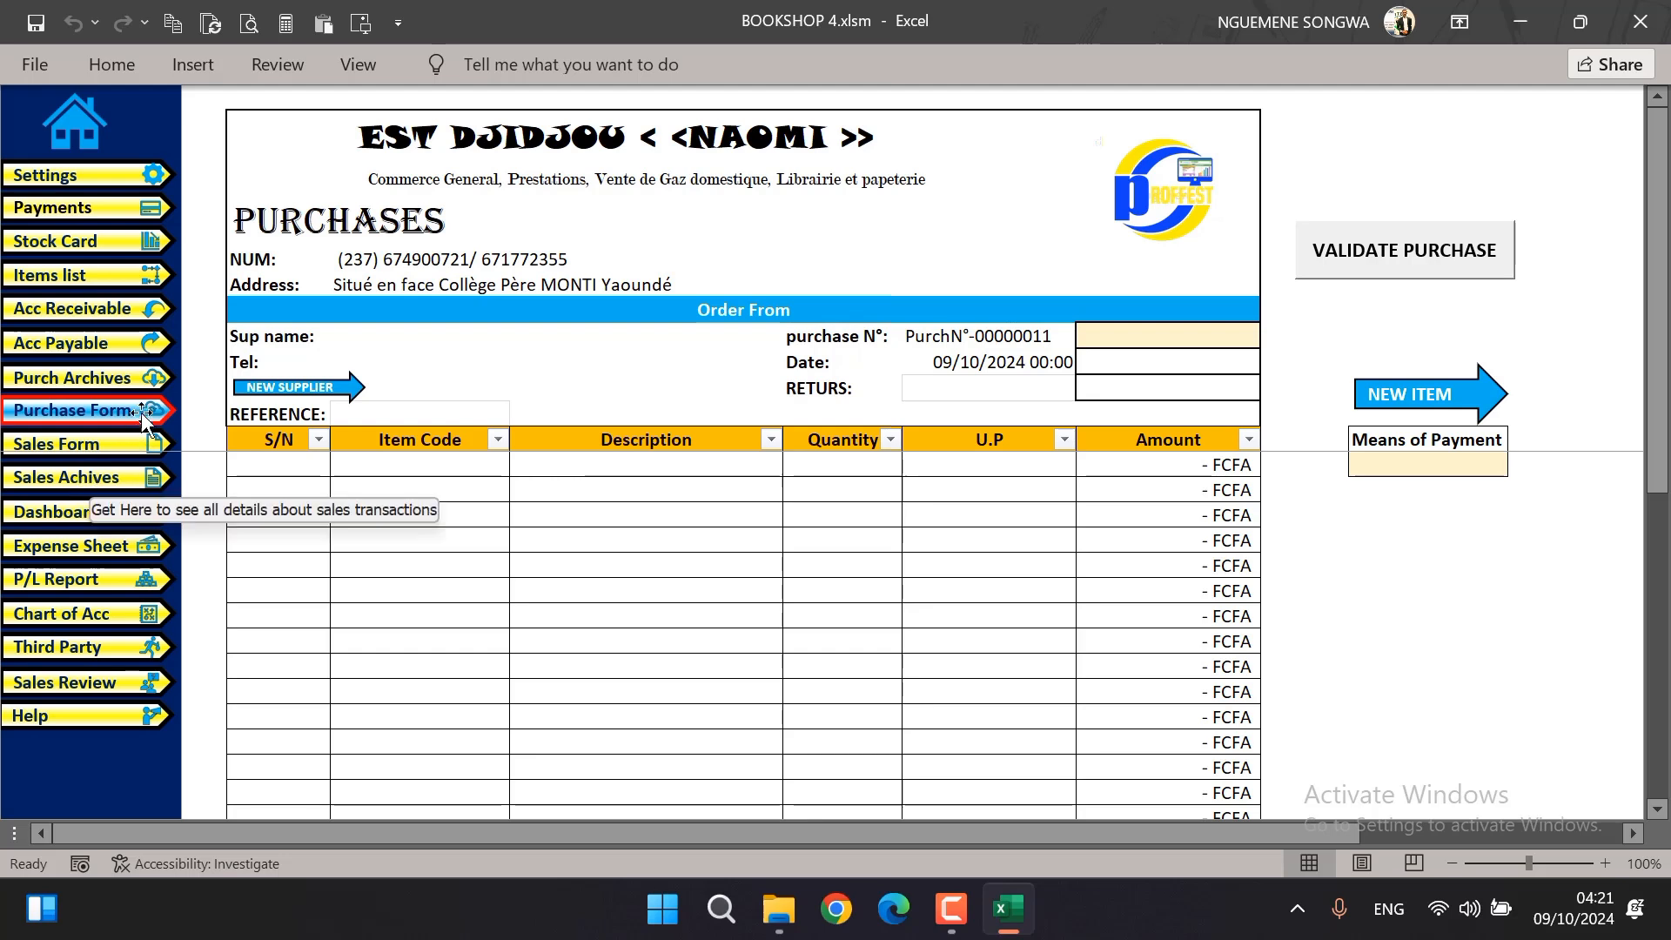
Examine the savon purchase in the last row of the purchase archive and check the credit purchase archive
left_click(119, 379)
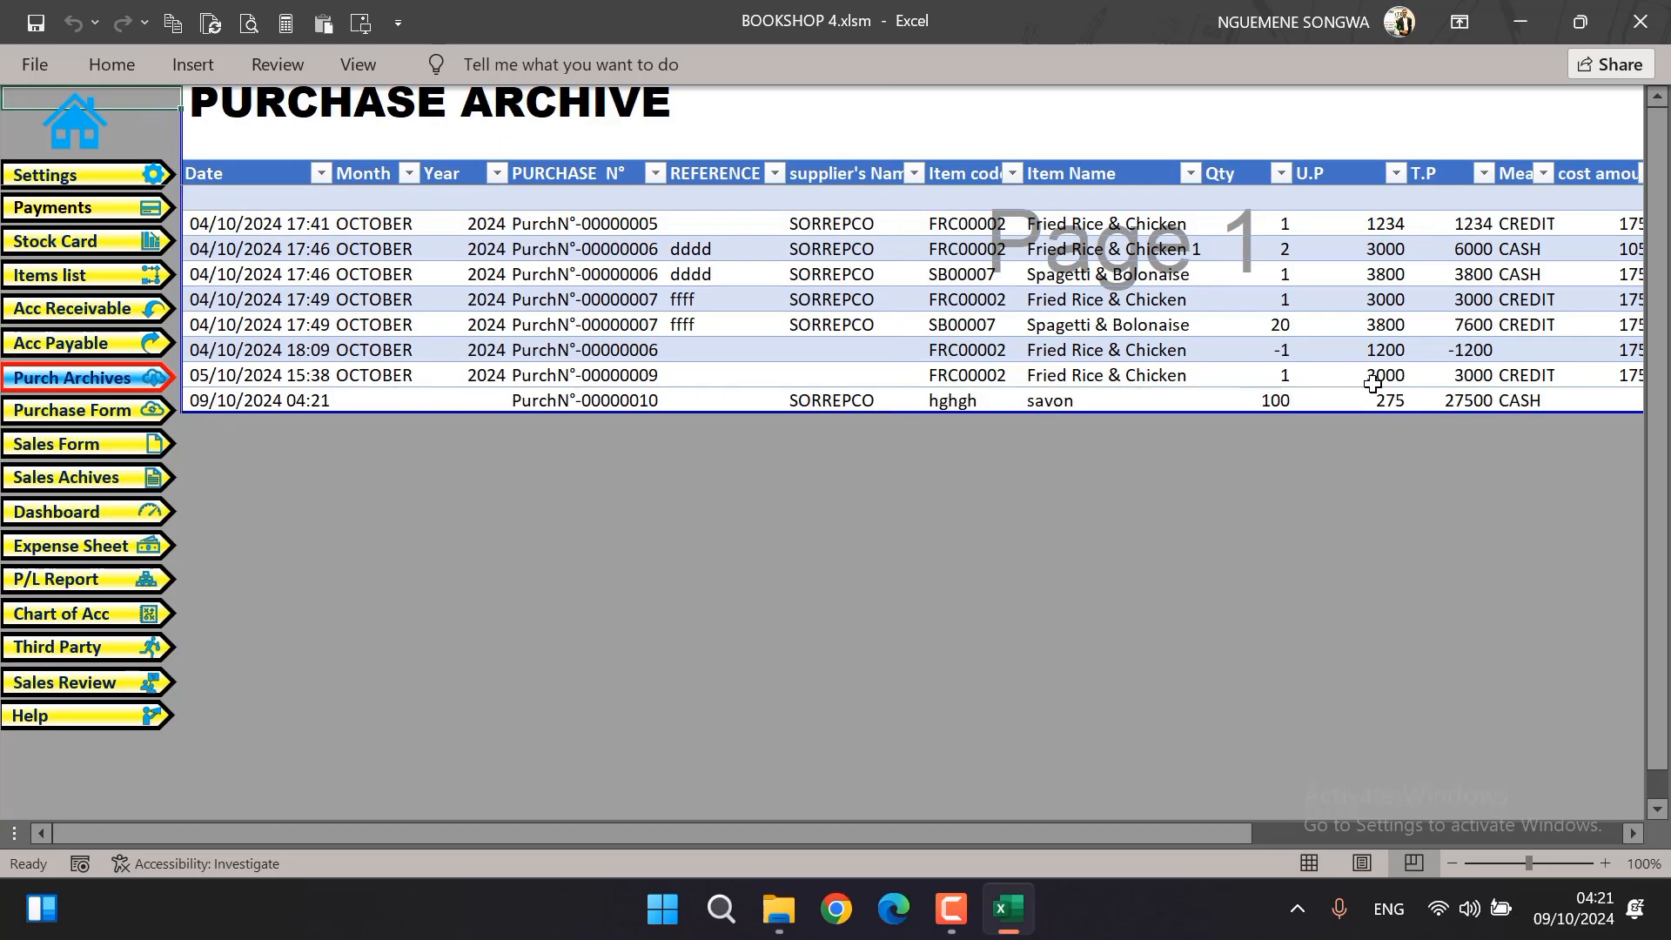
left_click_drag(1216, 823, 502, 833)
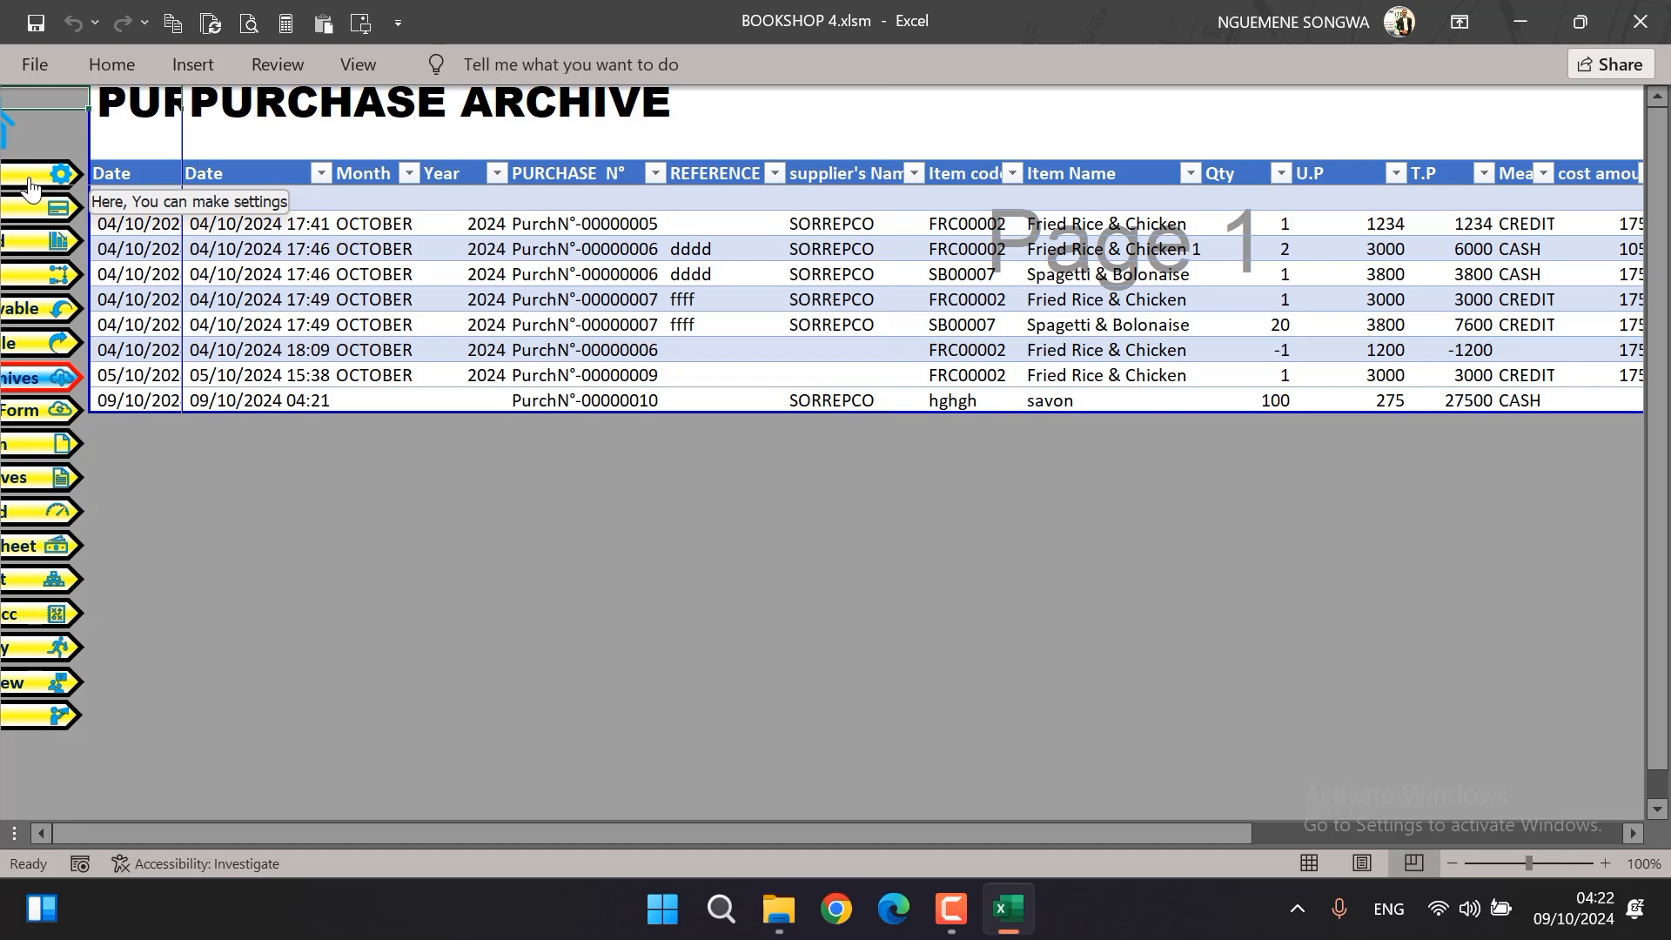
left_click(49, 341)
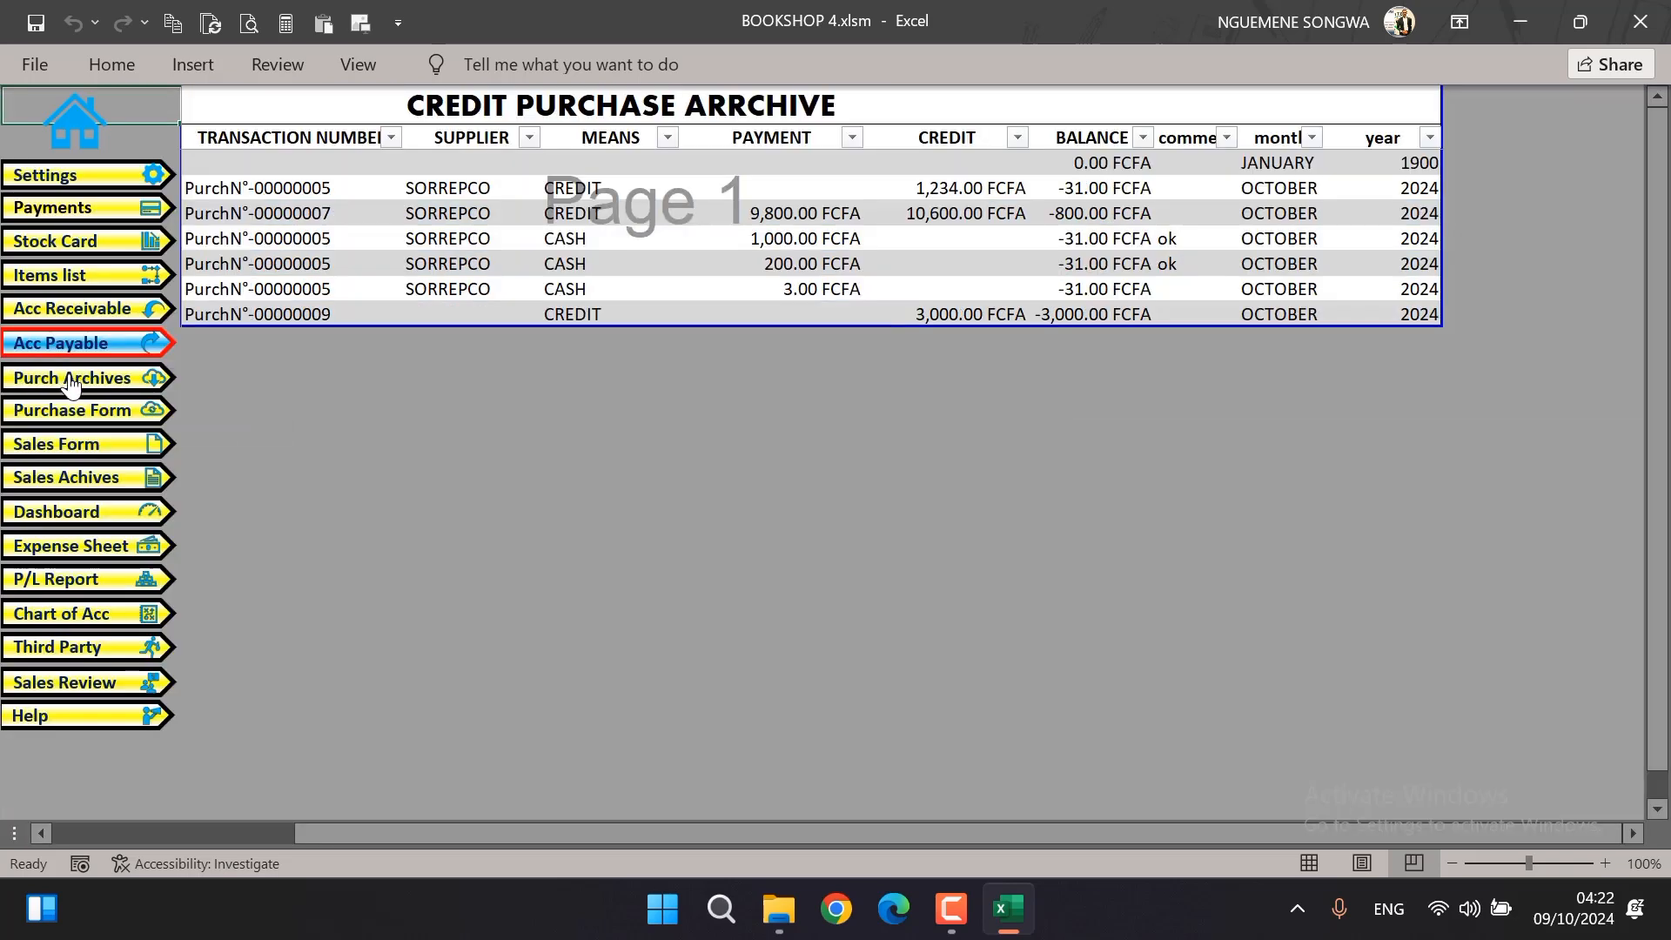
left_click(71, 379)
Return to the purchase form, set the means of payment to CREDIT and choose COGENI as the supplier
left_click(74, 411)
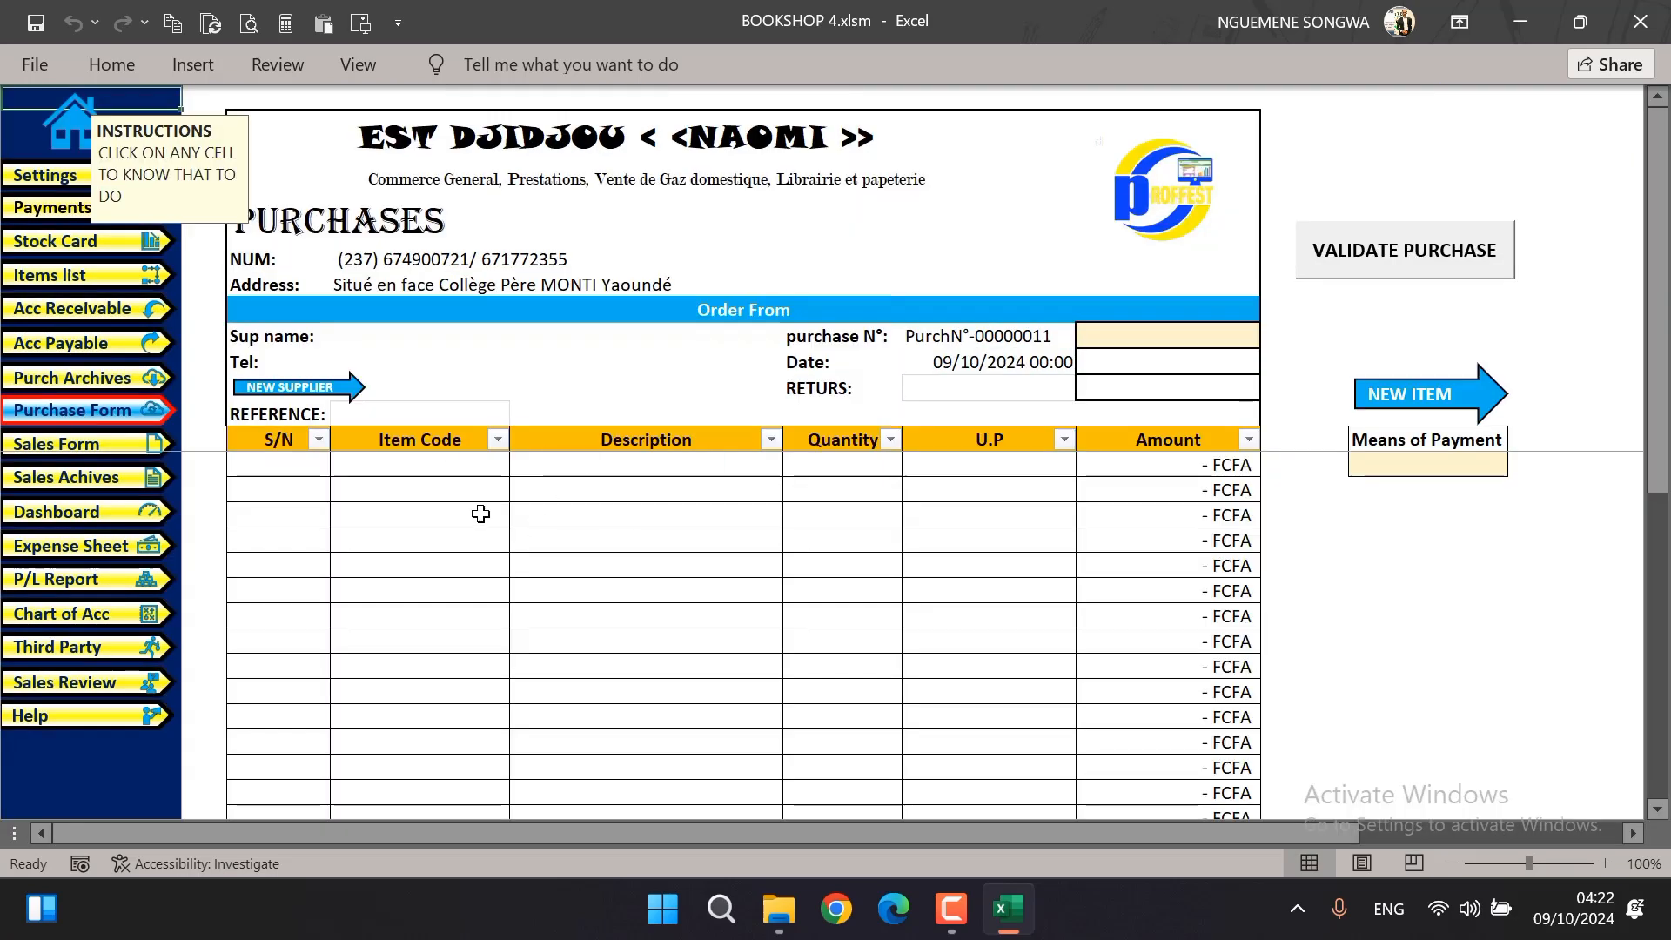
left_click(736, 470)
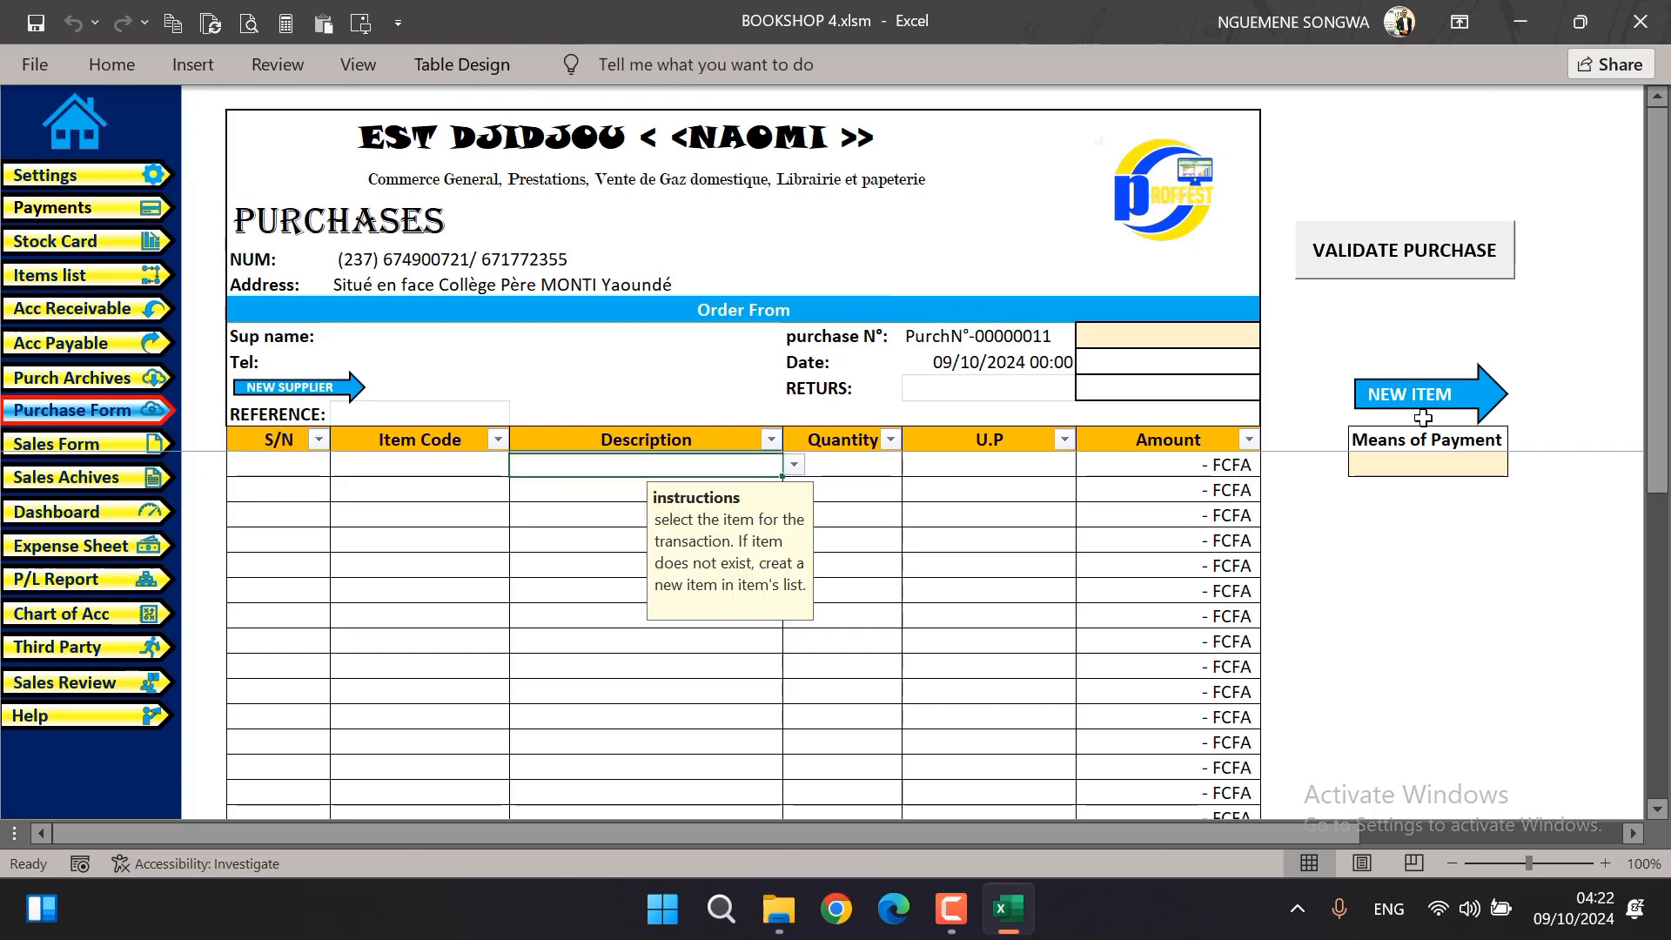
left_click(1462, 462)
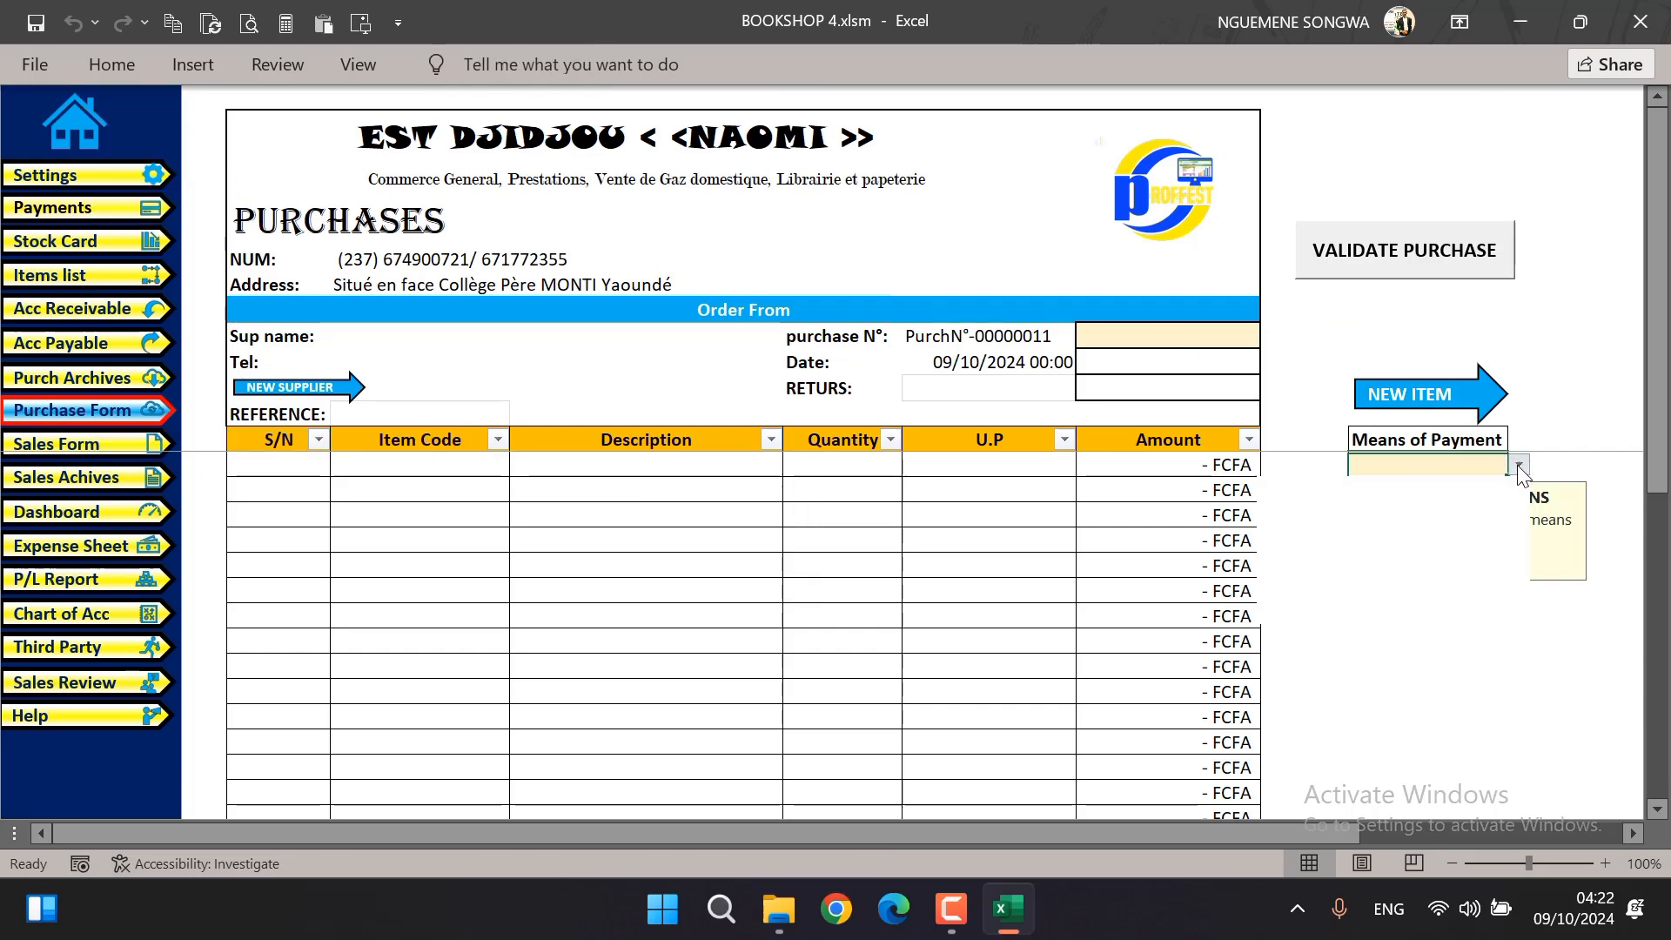
left_click(1518, 465)
left_click(1479, 487)
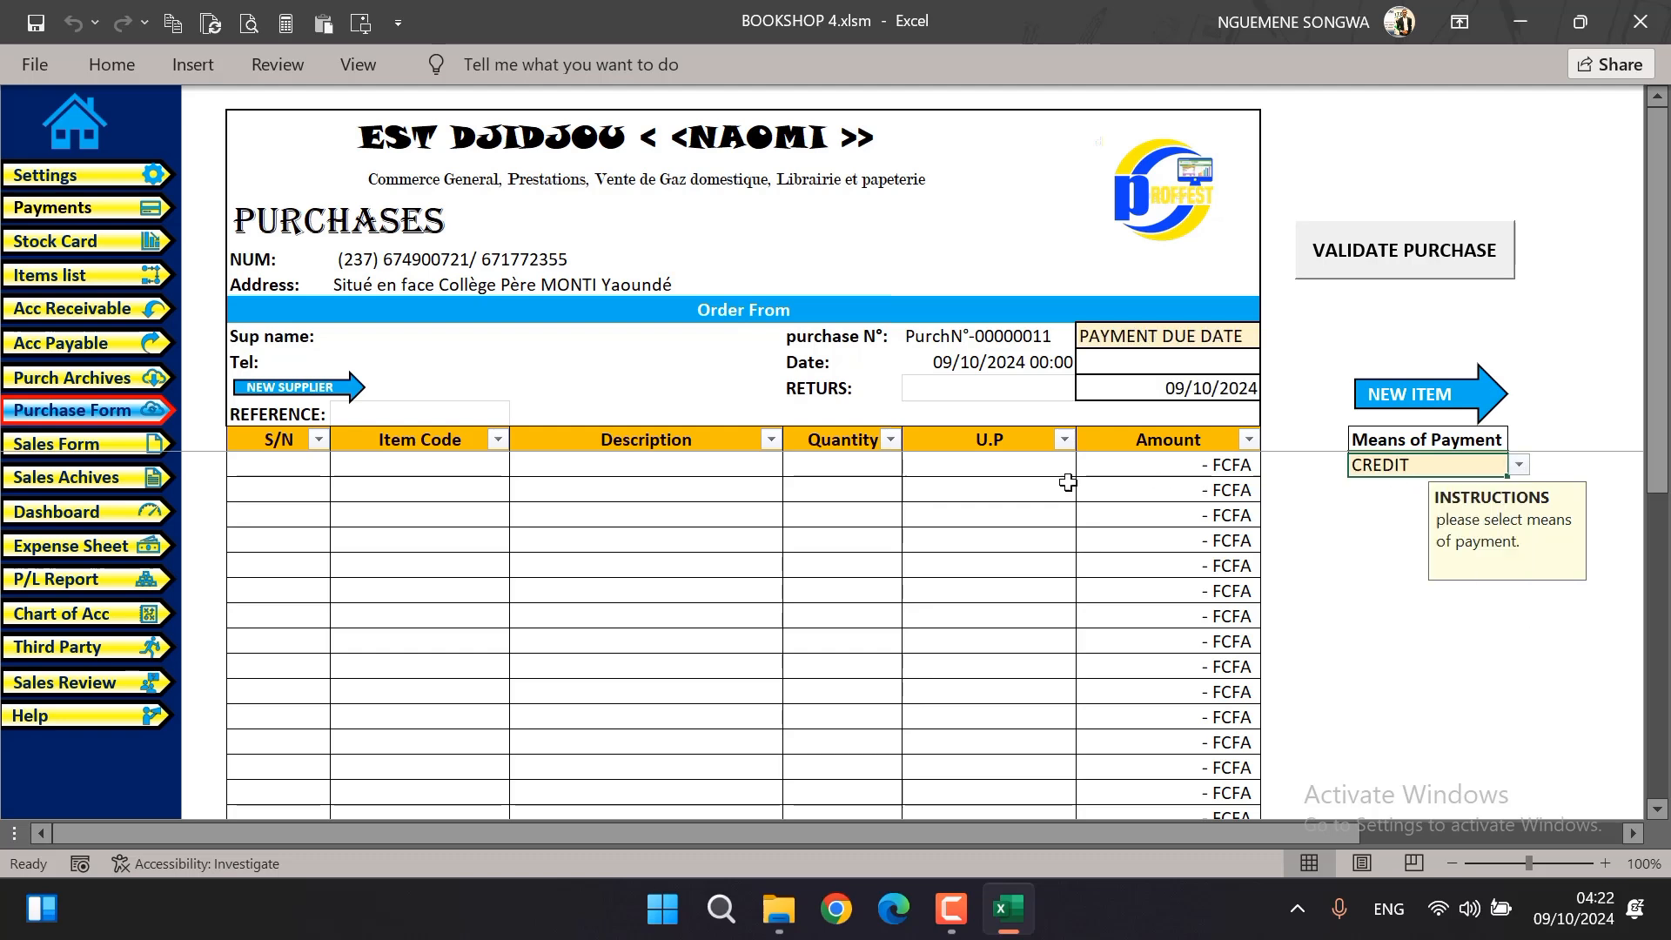
left_click(415, 331)
left_click(520, 336)
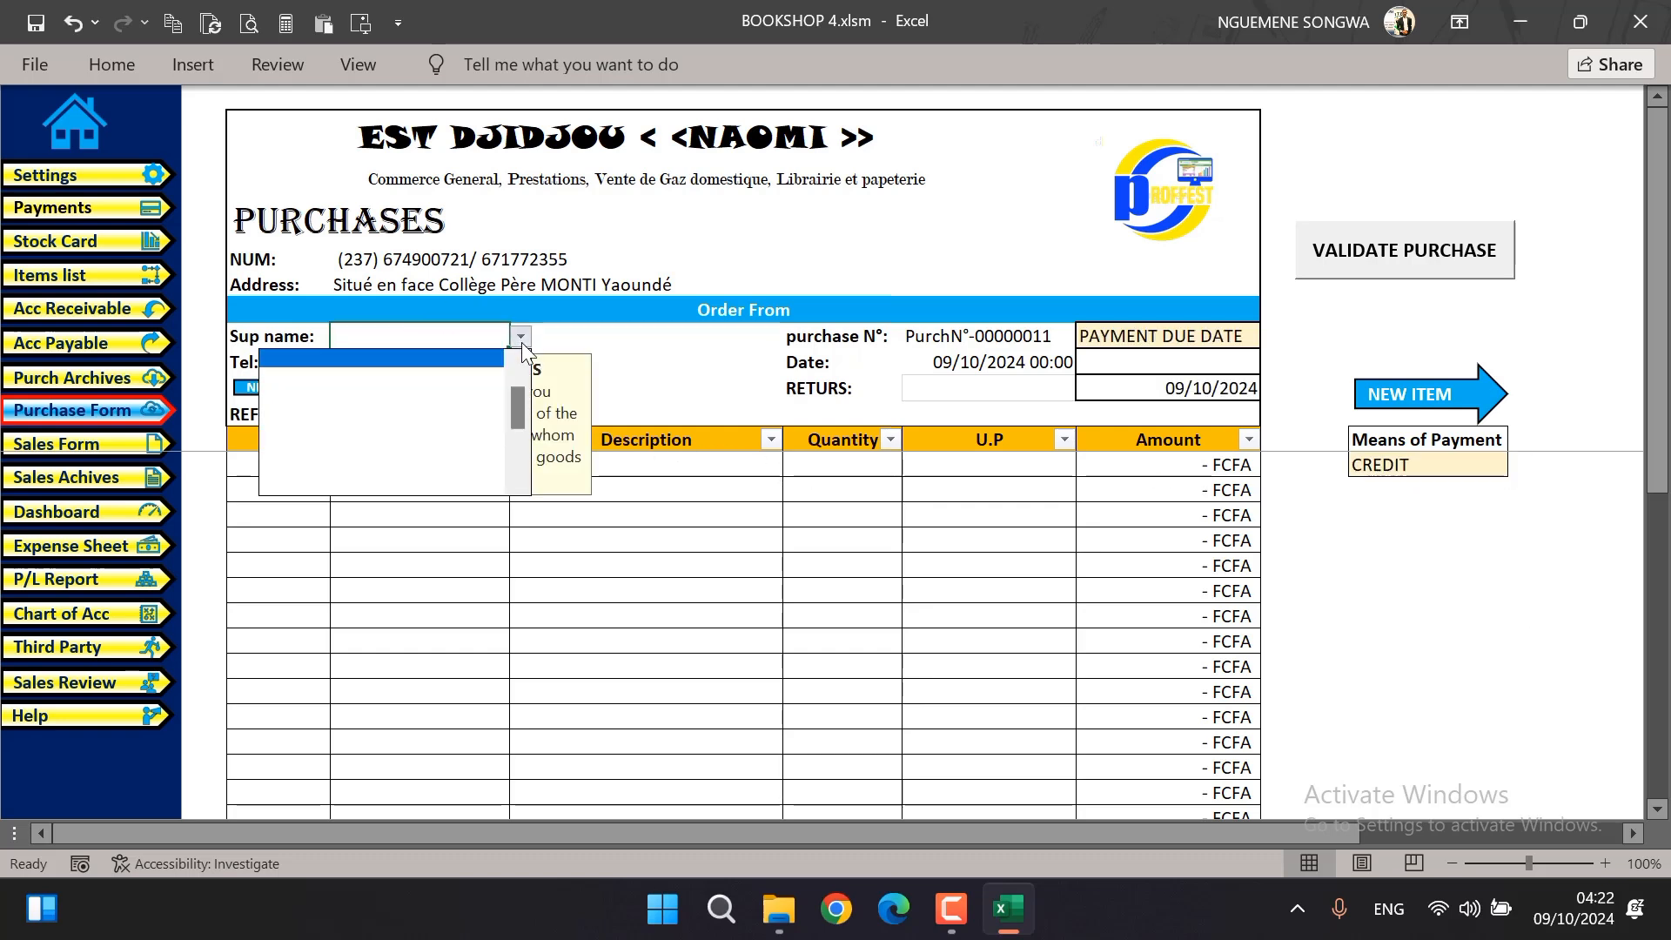
left_click(287, 377)
Fill the first purchase line with the item savon, a quantity of 10 and a unit price of 300
left_click(644, 463)
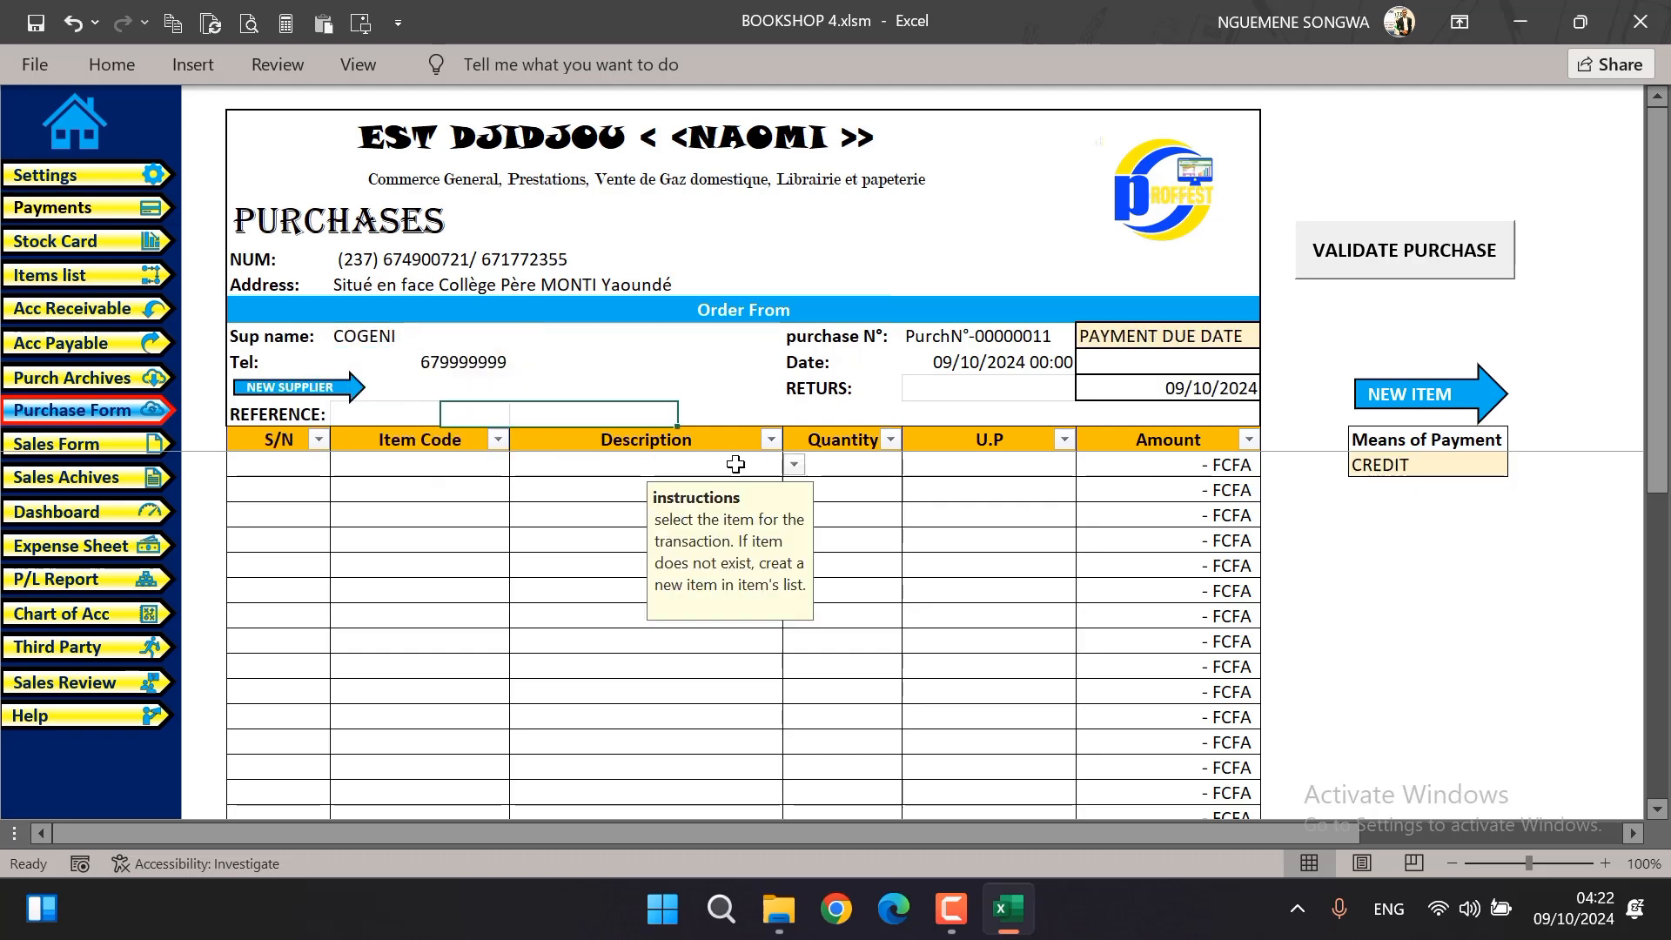
left_click(794, 463)
scroll(791, 589, "down", 10)
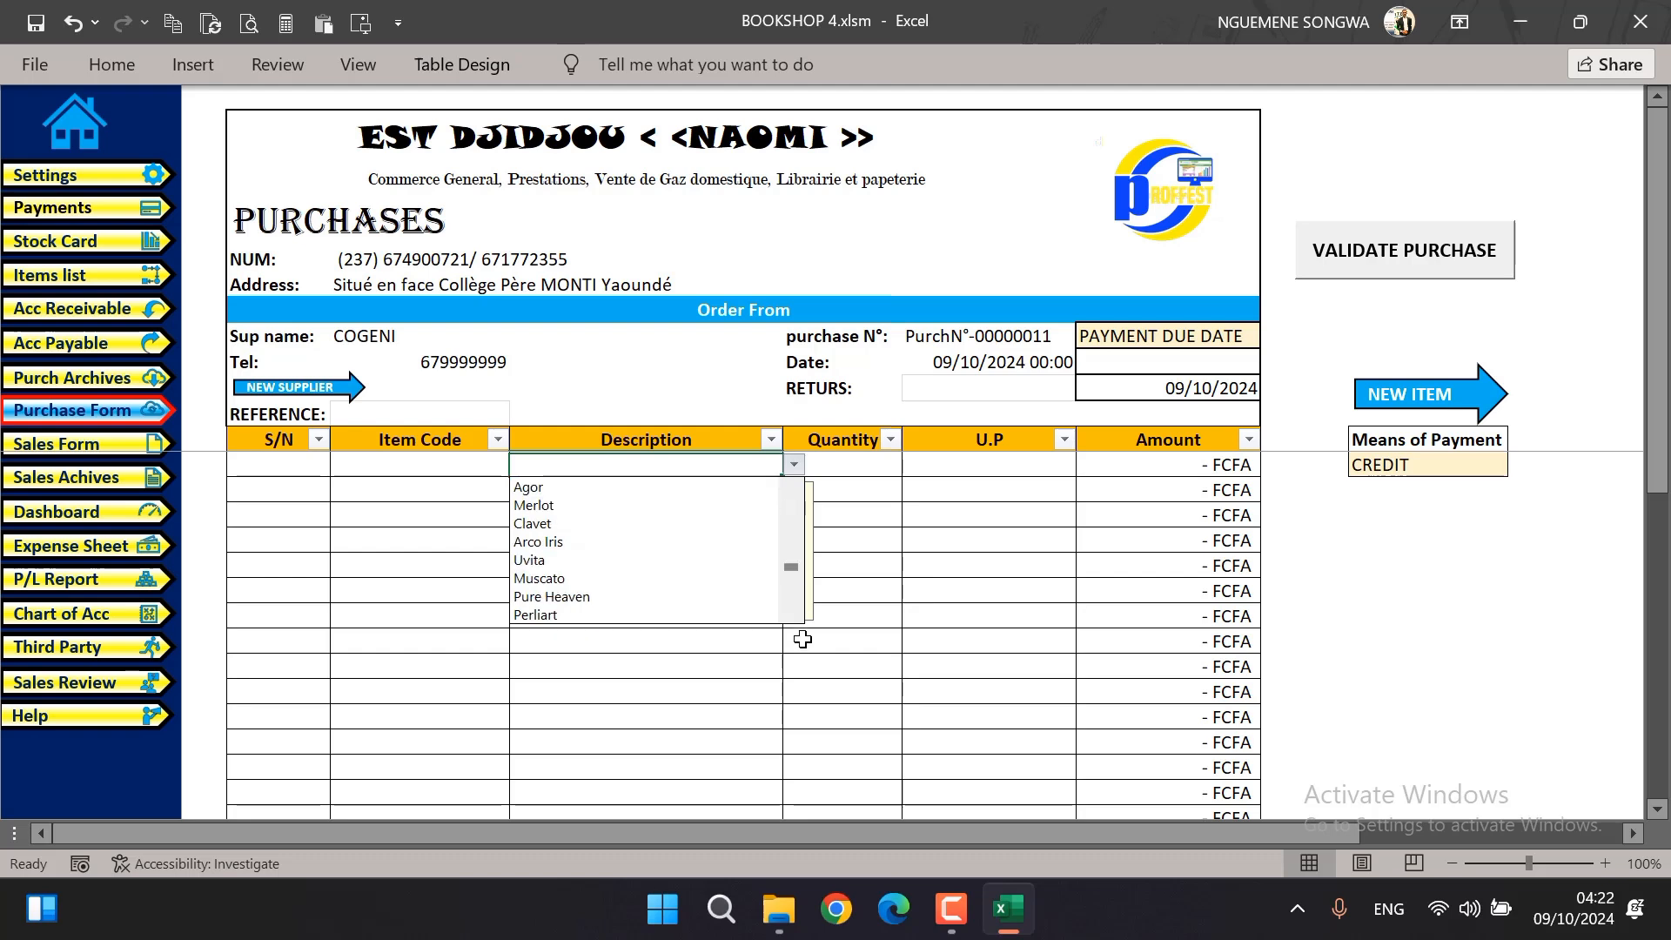
left_click(748, 614)
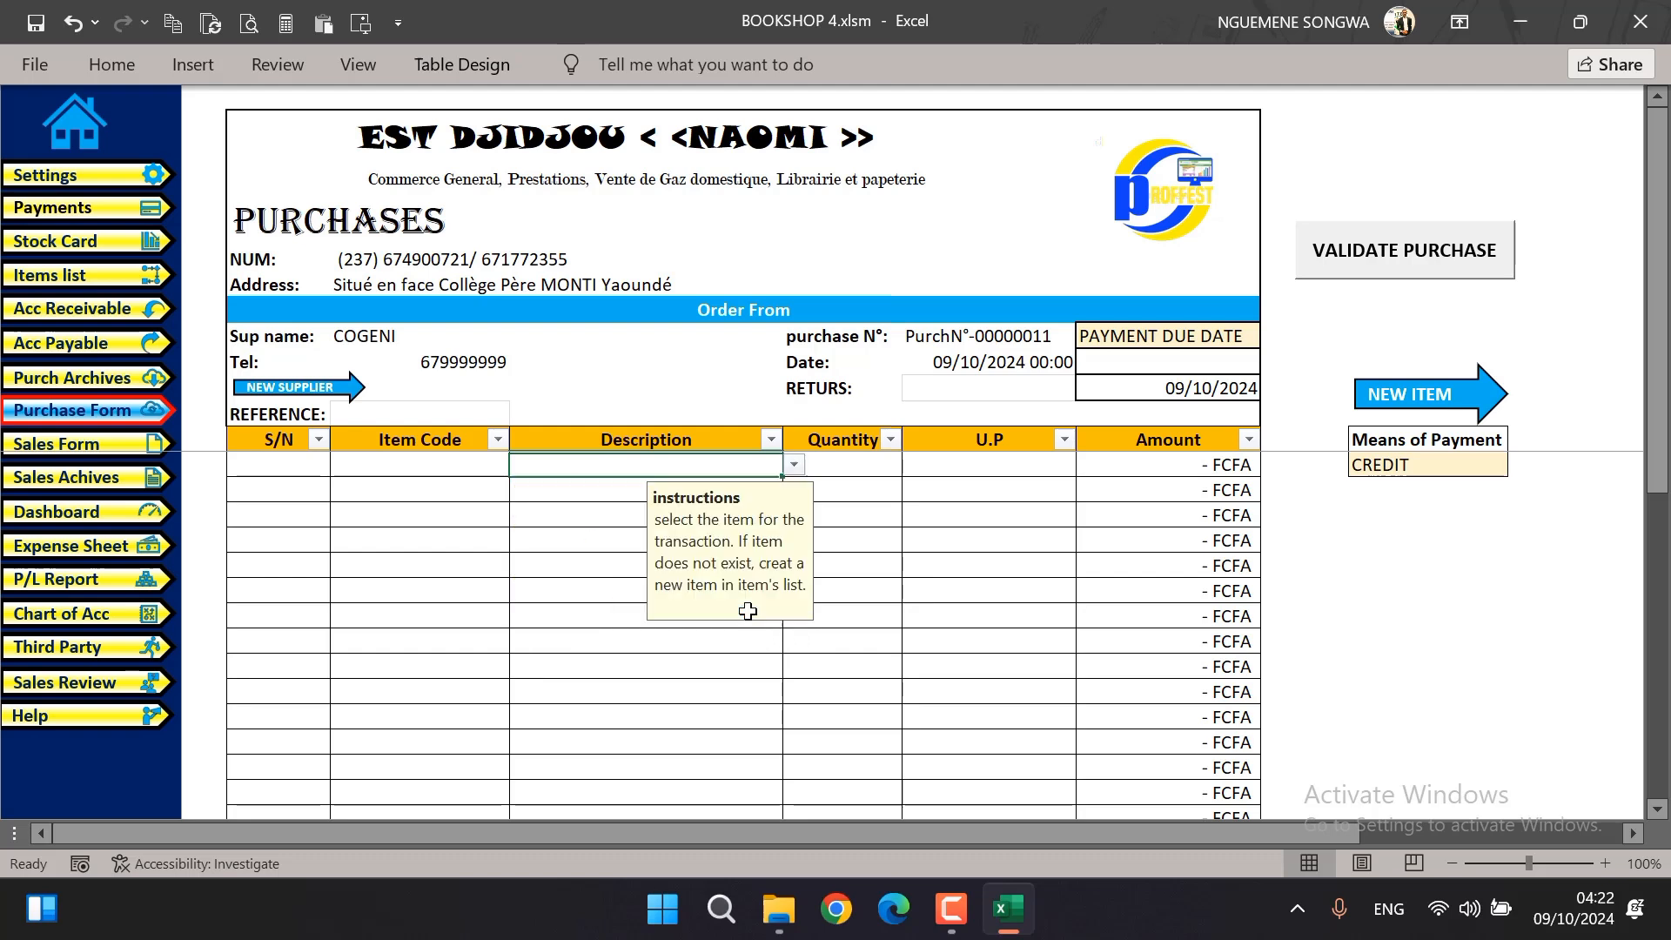
left_click(831, 465)
type("10")
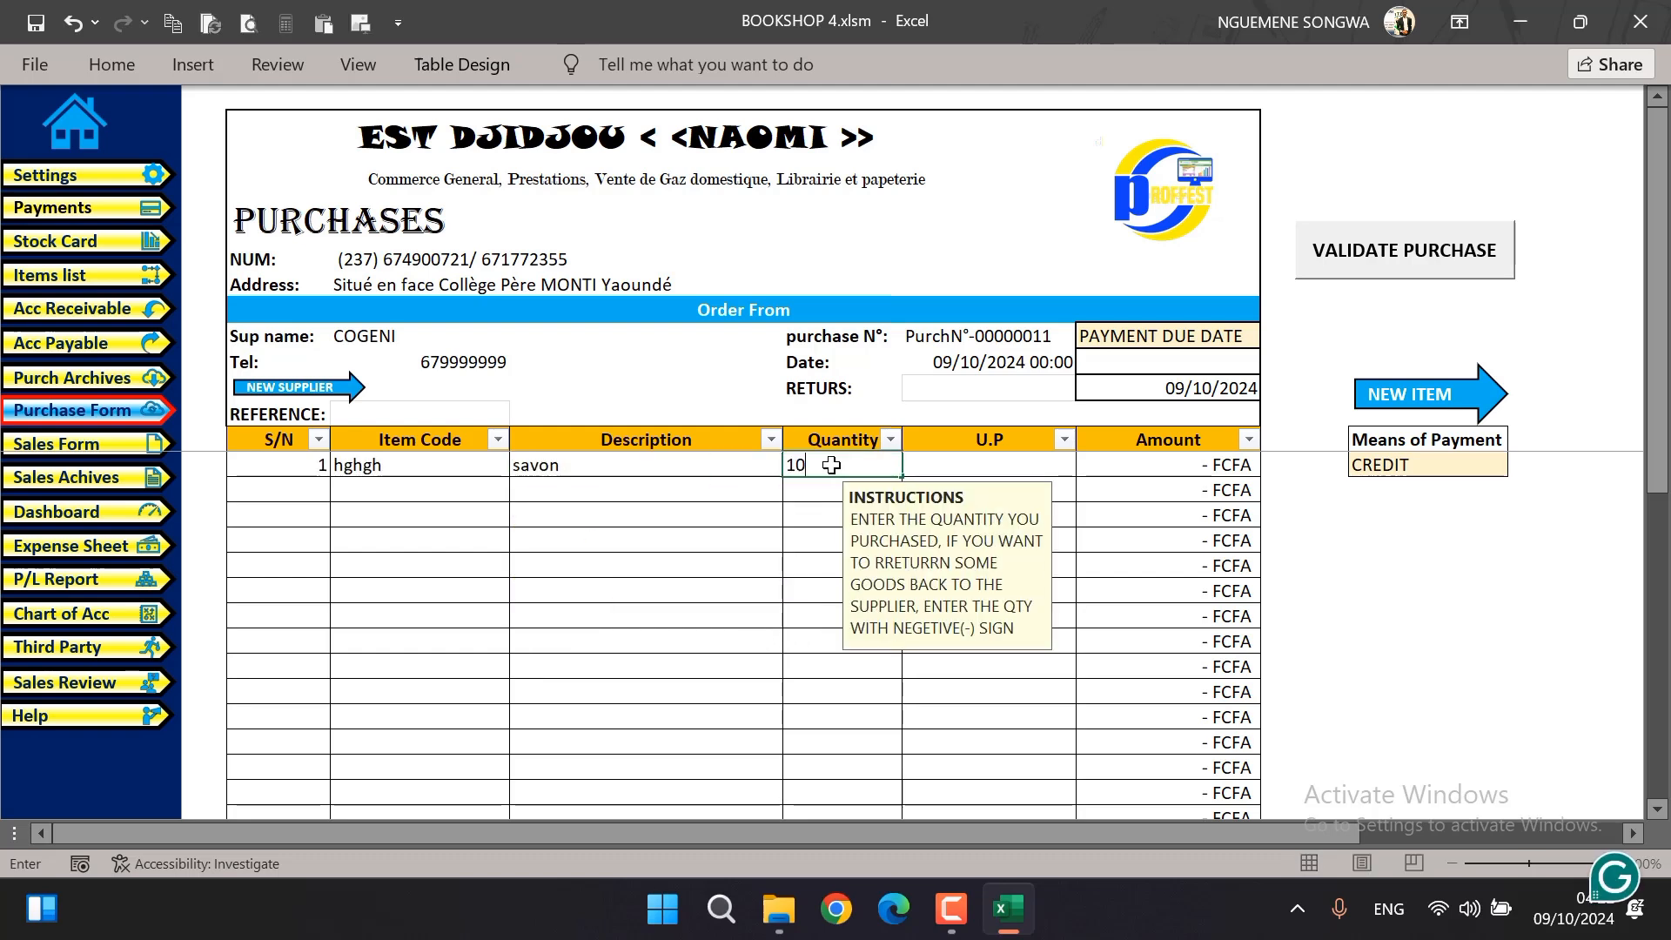
left_click(914, 463)
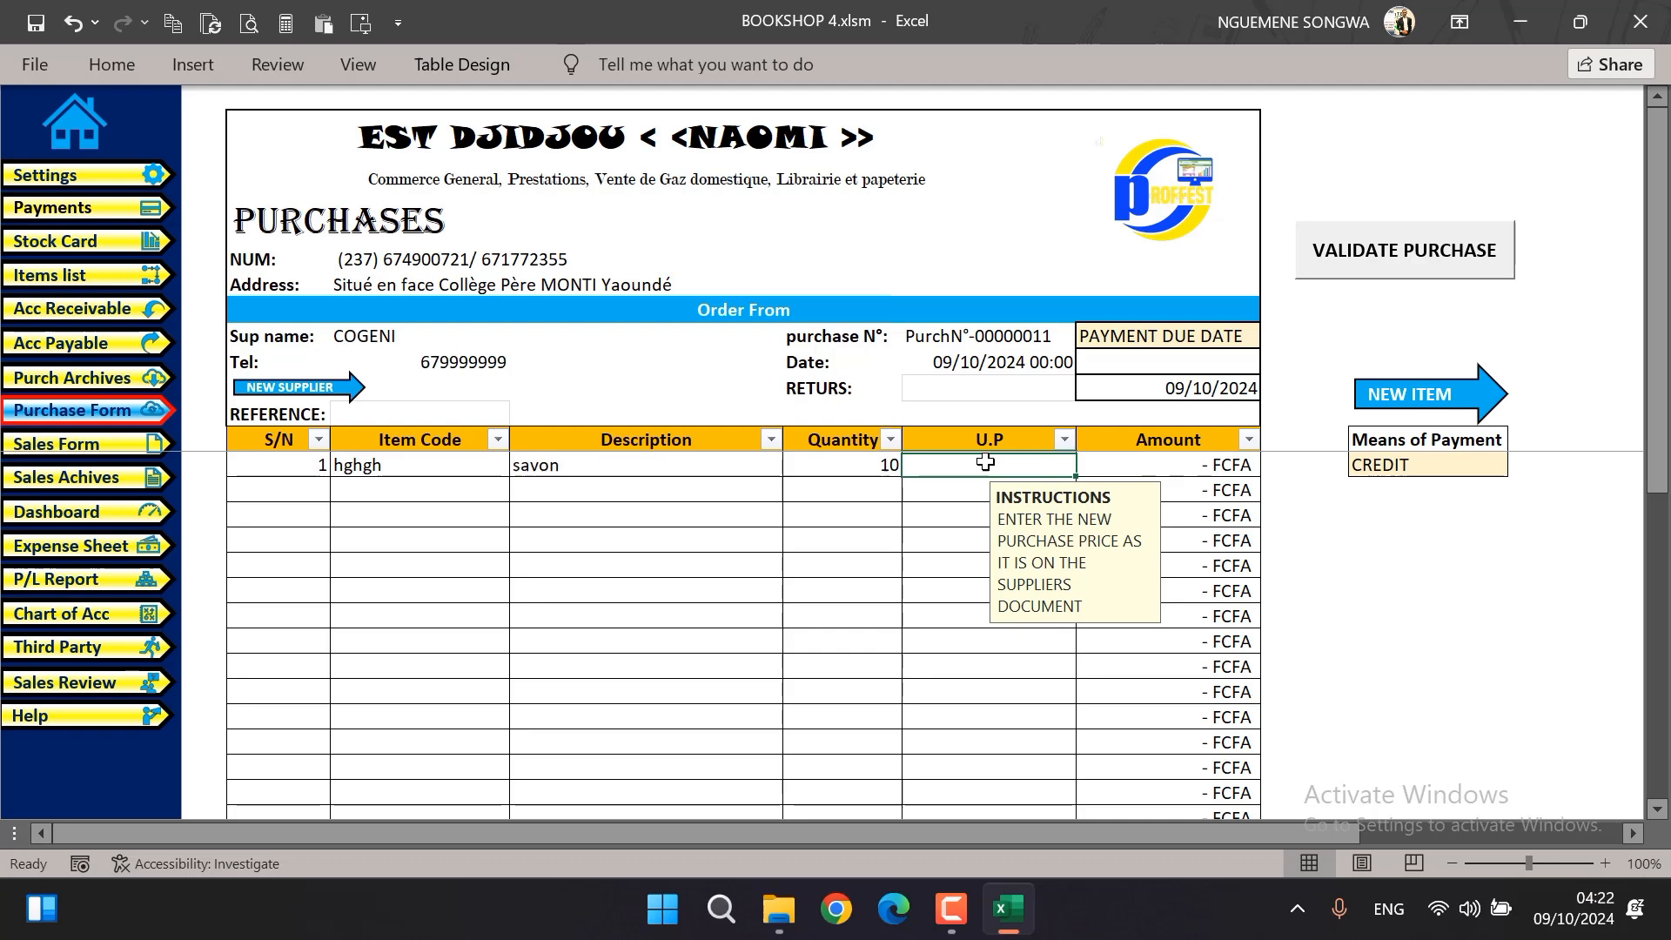
type("300")
left_click(825, 564)
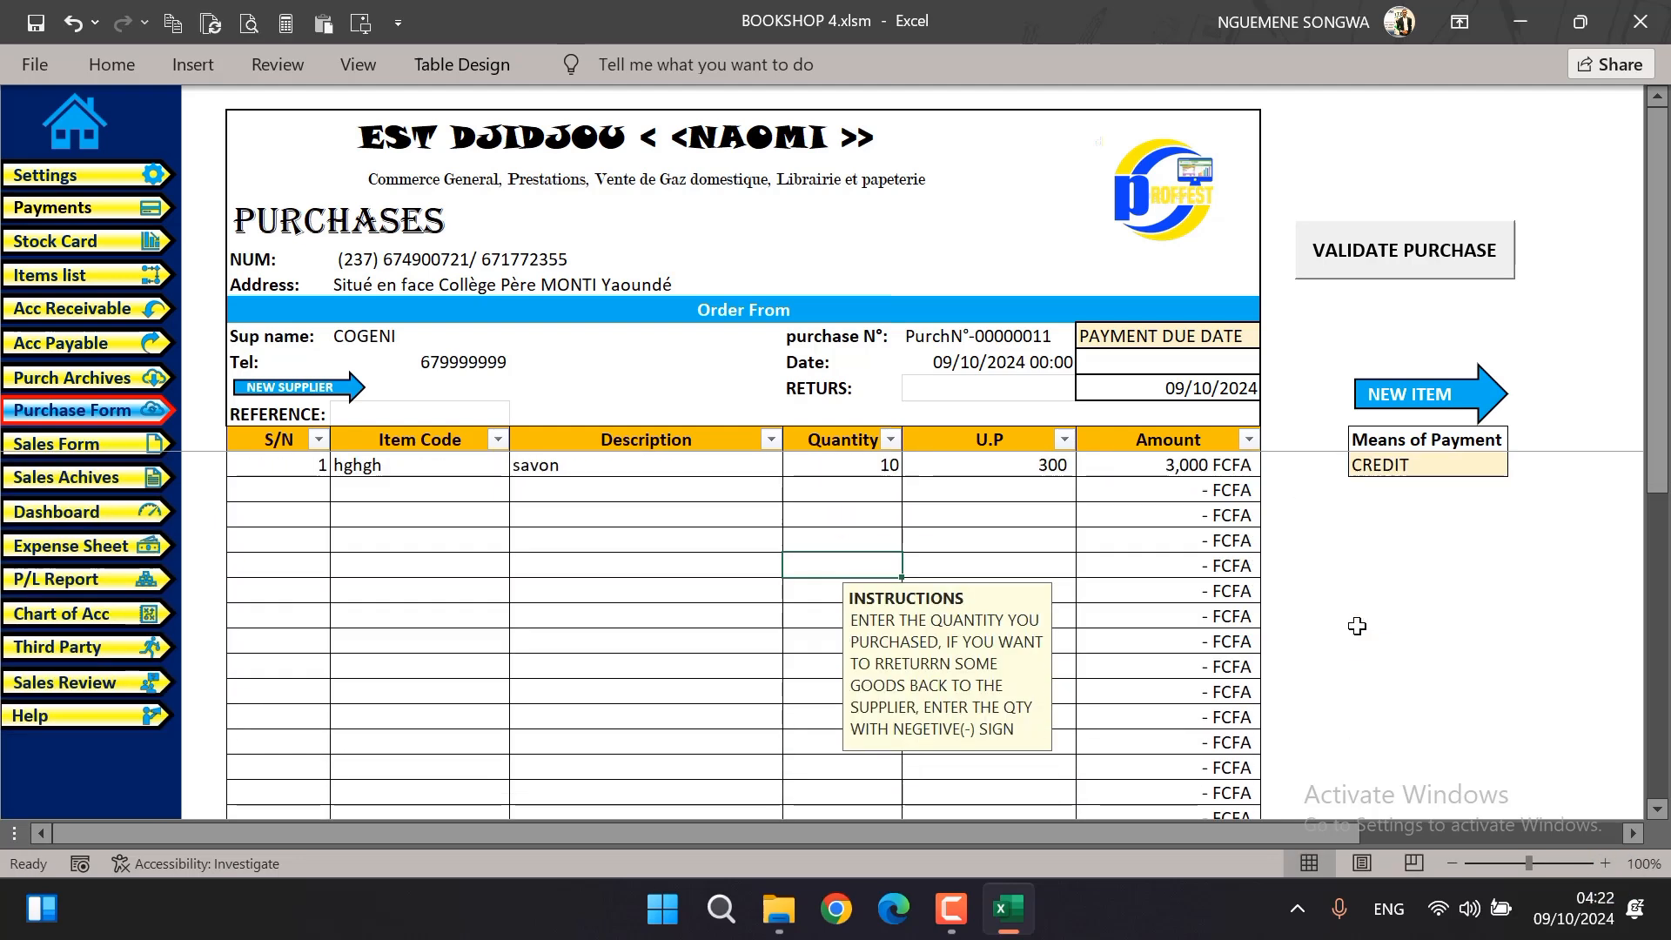
Set the payment due period to 5 days and validate the credit purchase
left_click(1167, 366)
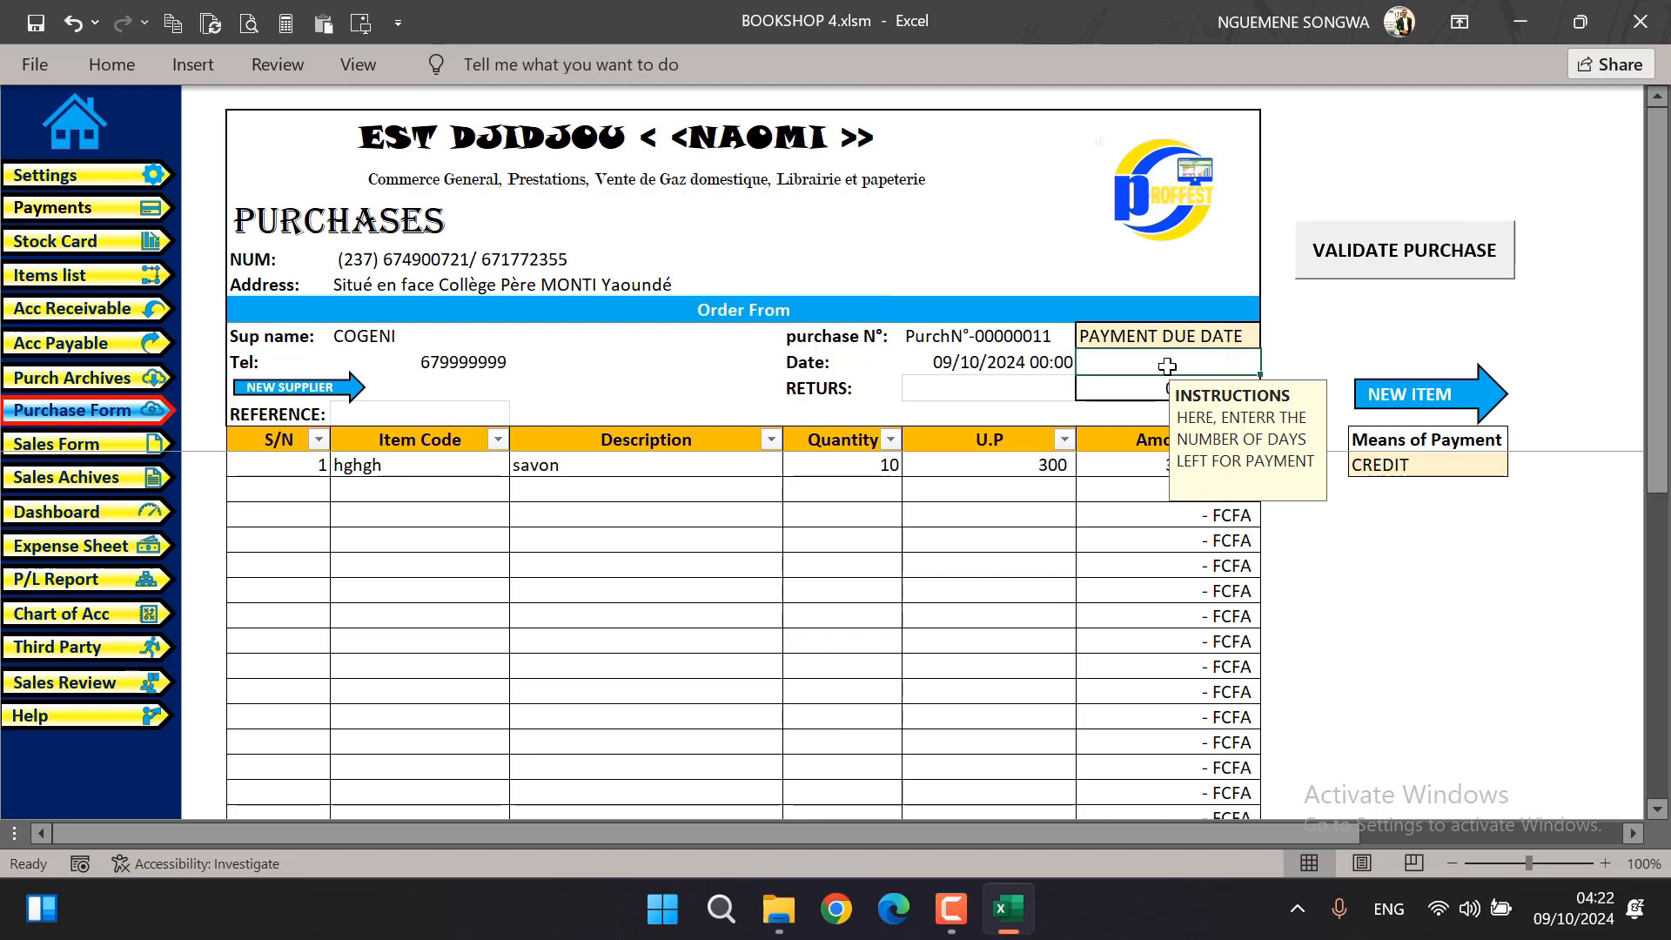
type("5")
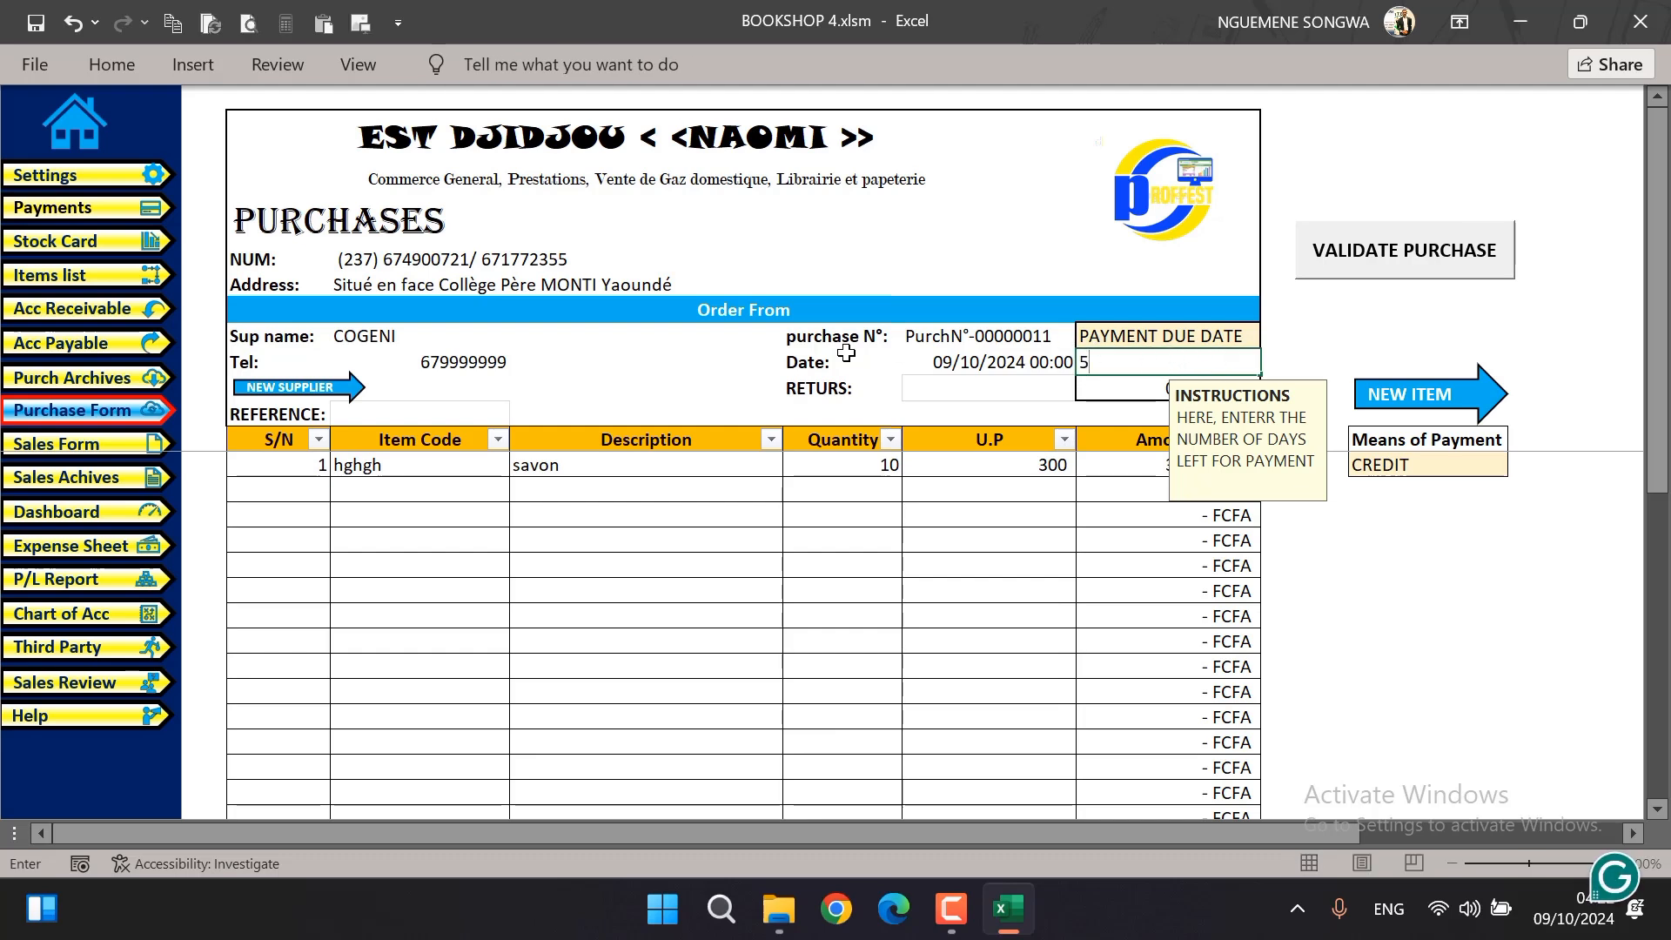
left_click(708, 369)
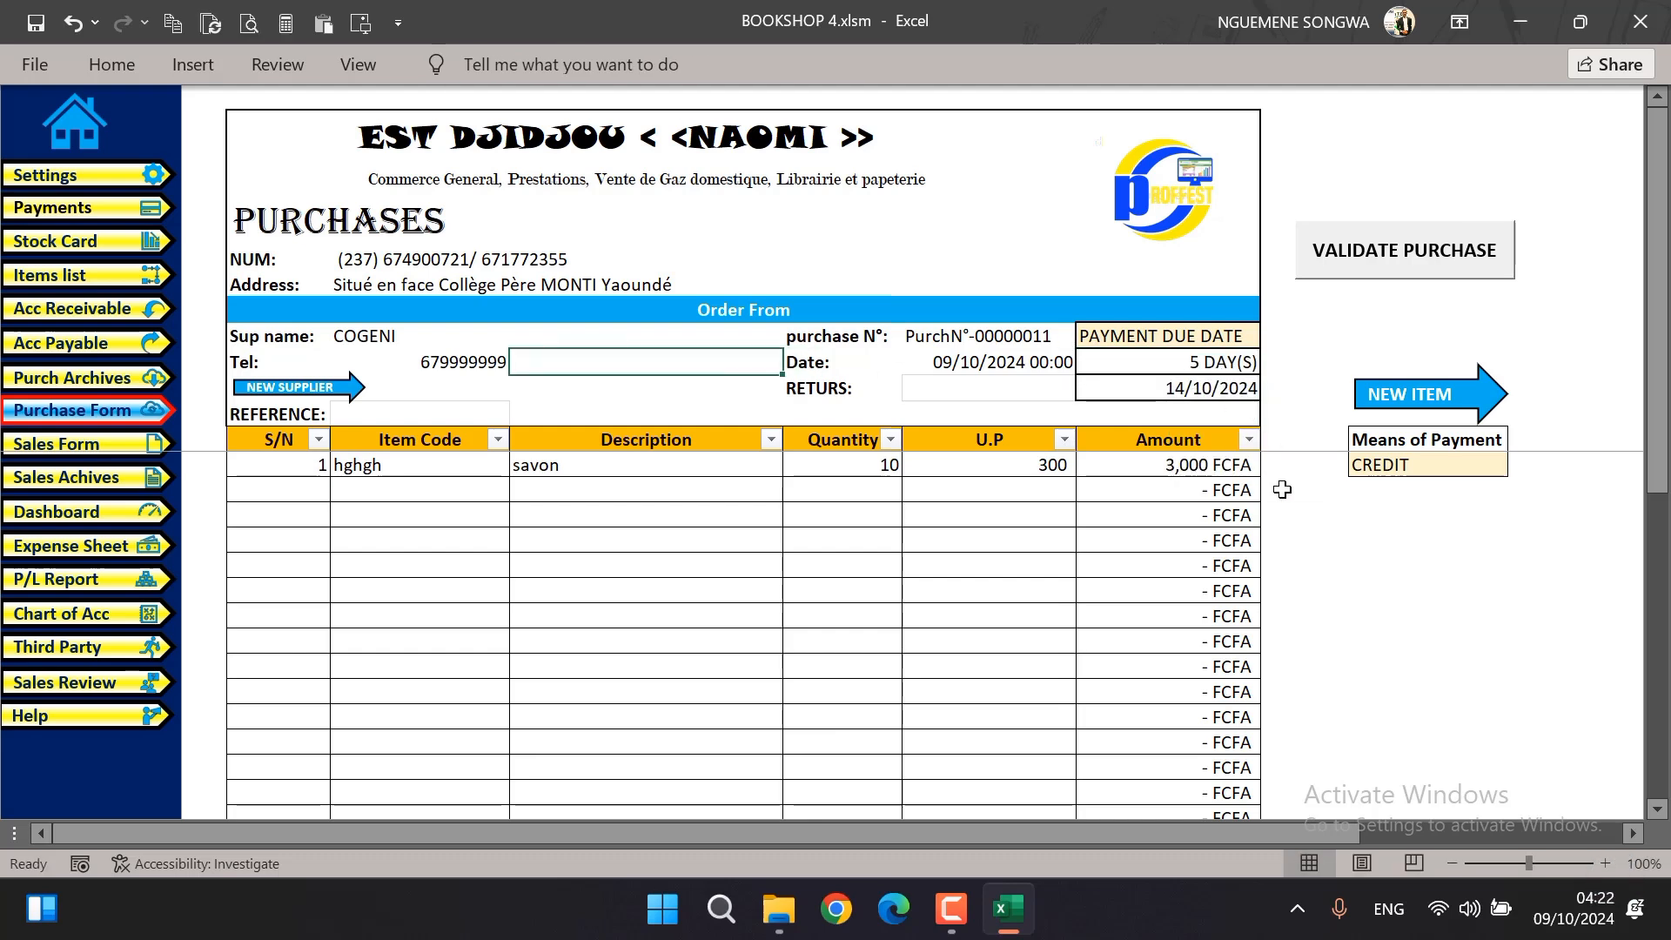
left_click(1437, 255)
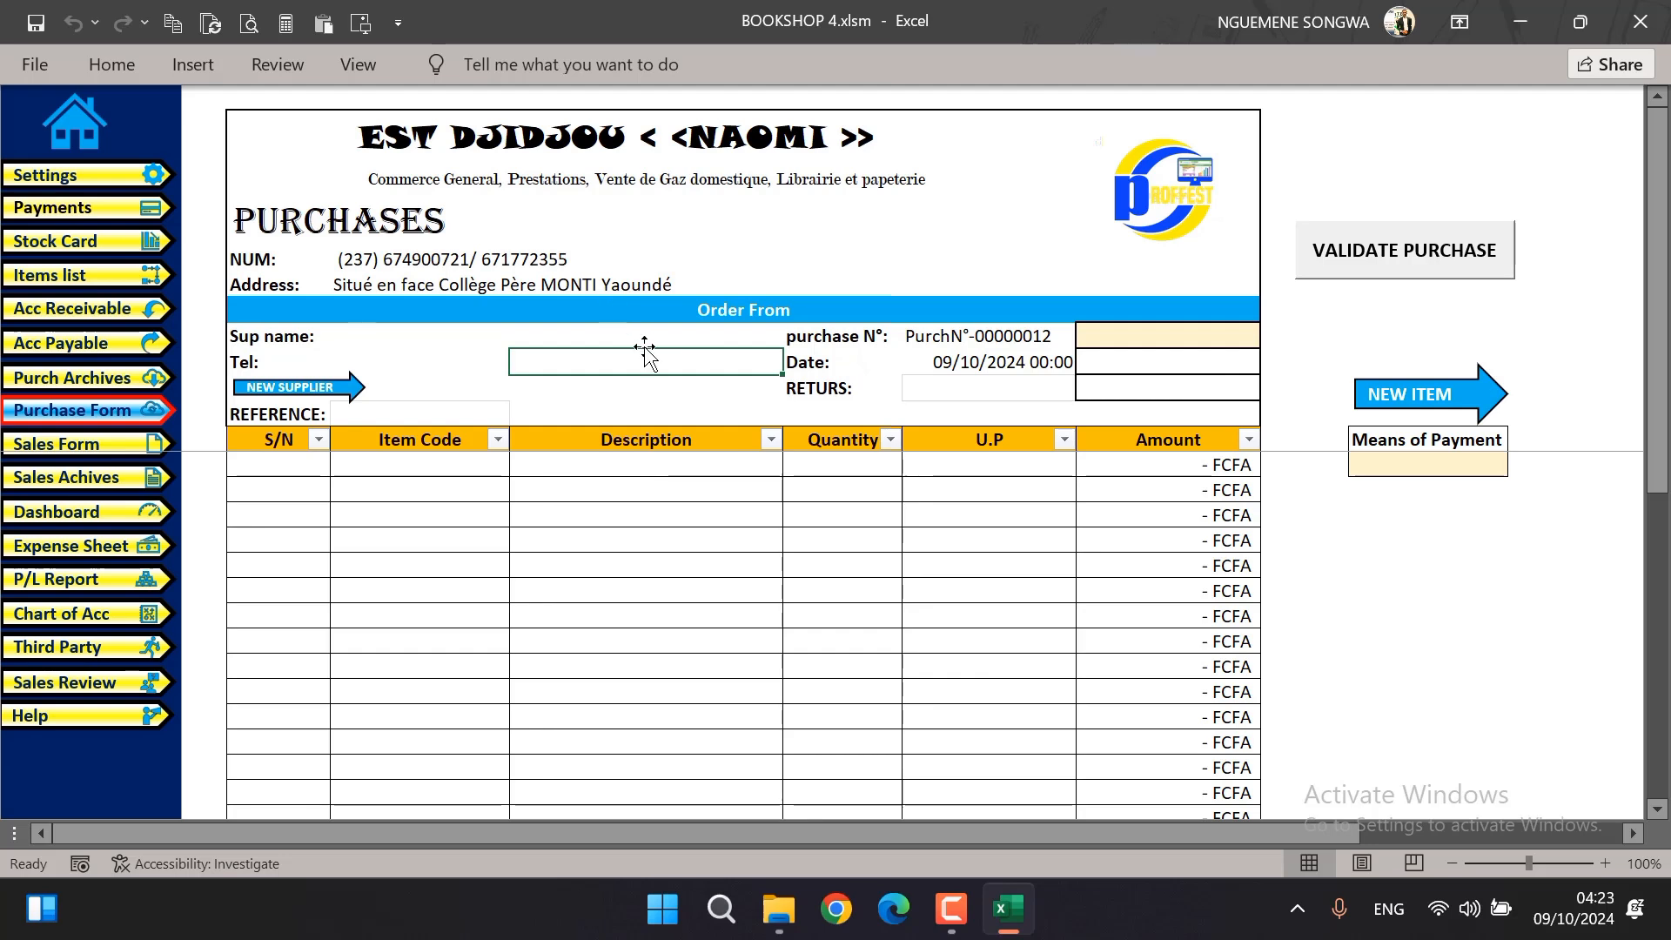
View the credit sales archive, and extend the credit purchase archive's page boundary down to include the COGENI row
left_click(68, 448)
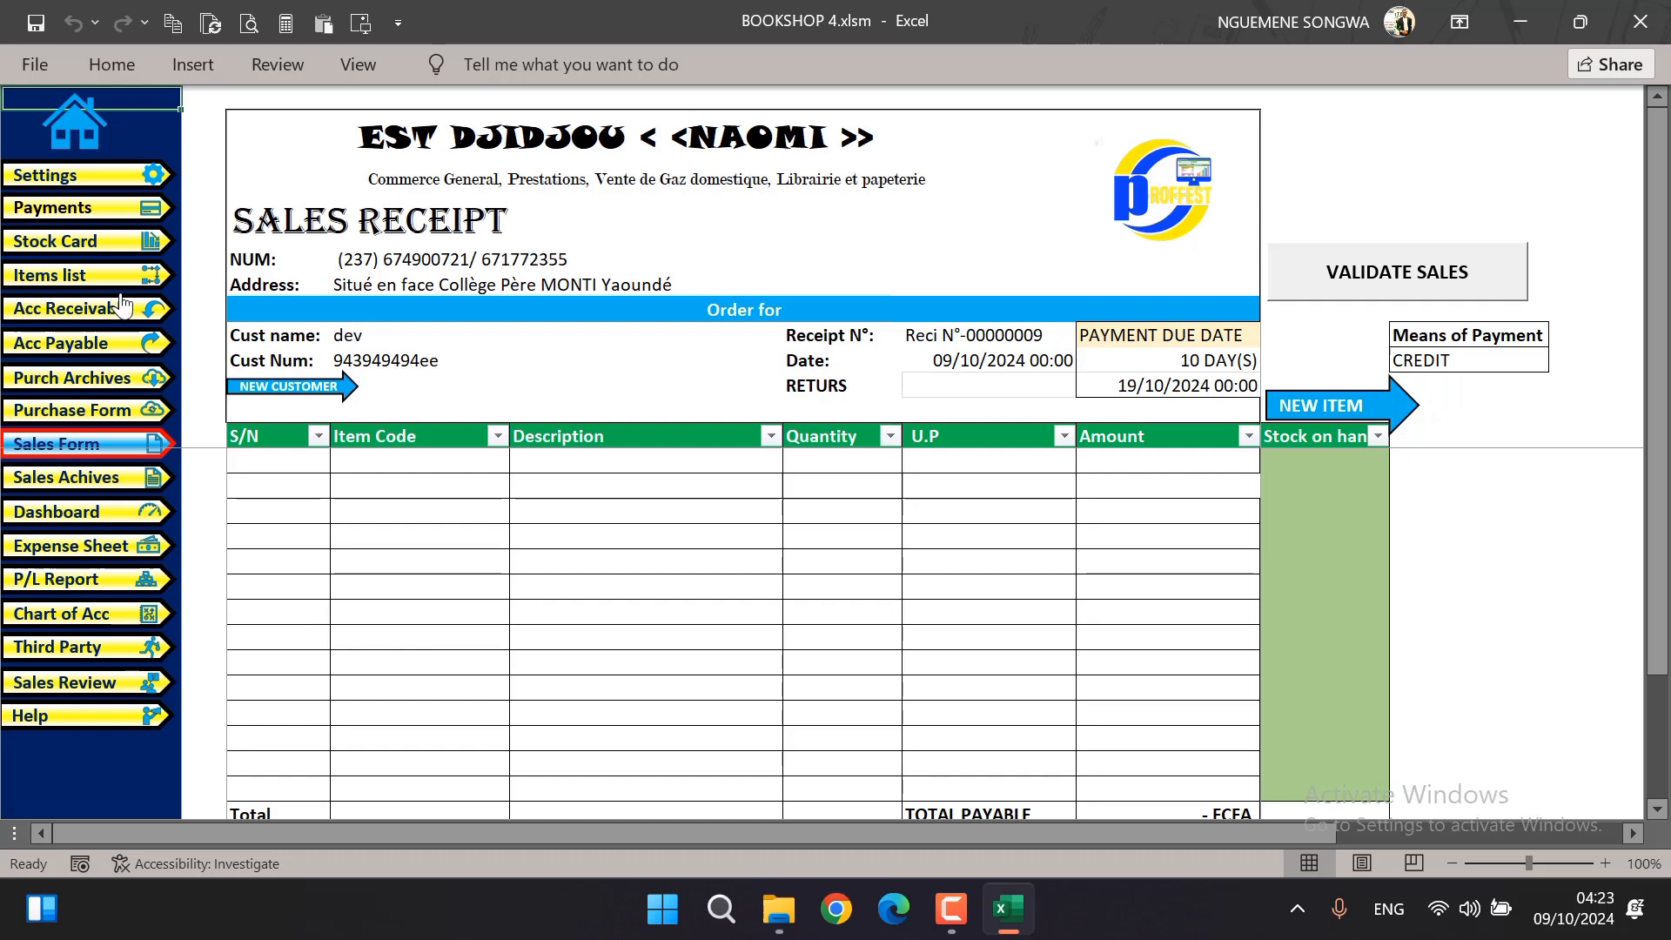
left_click(87, 313)
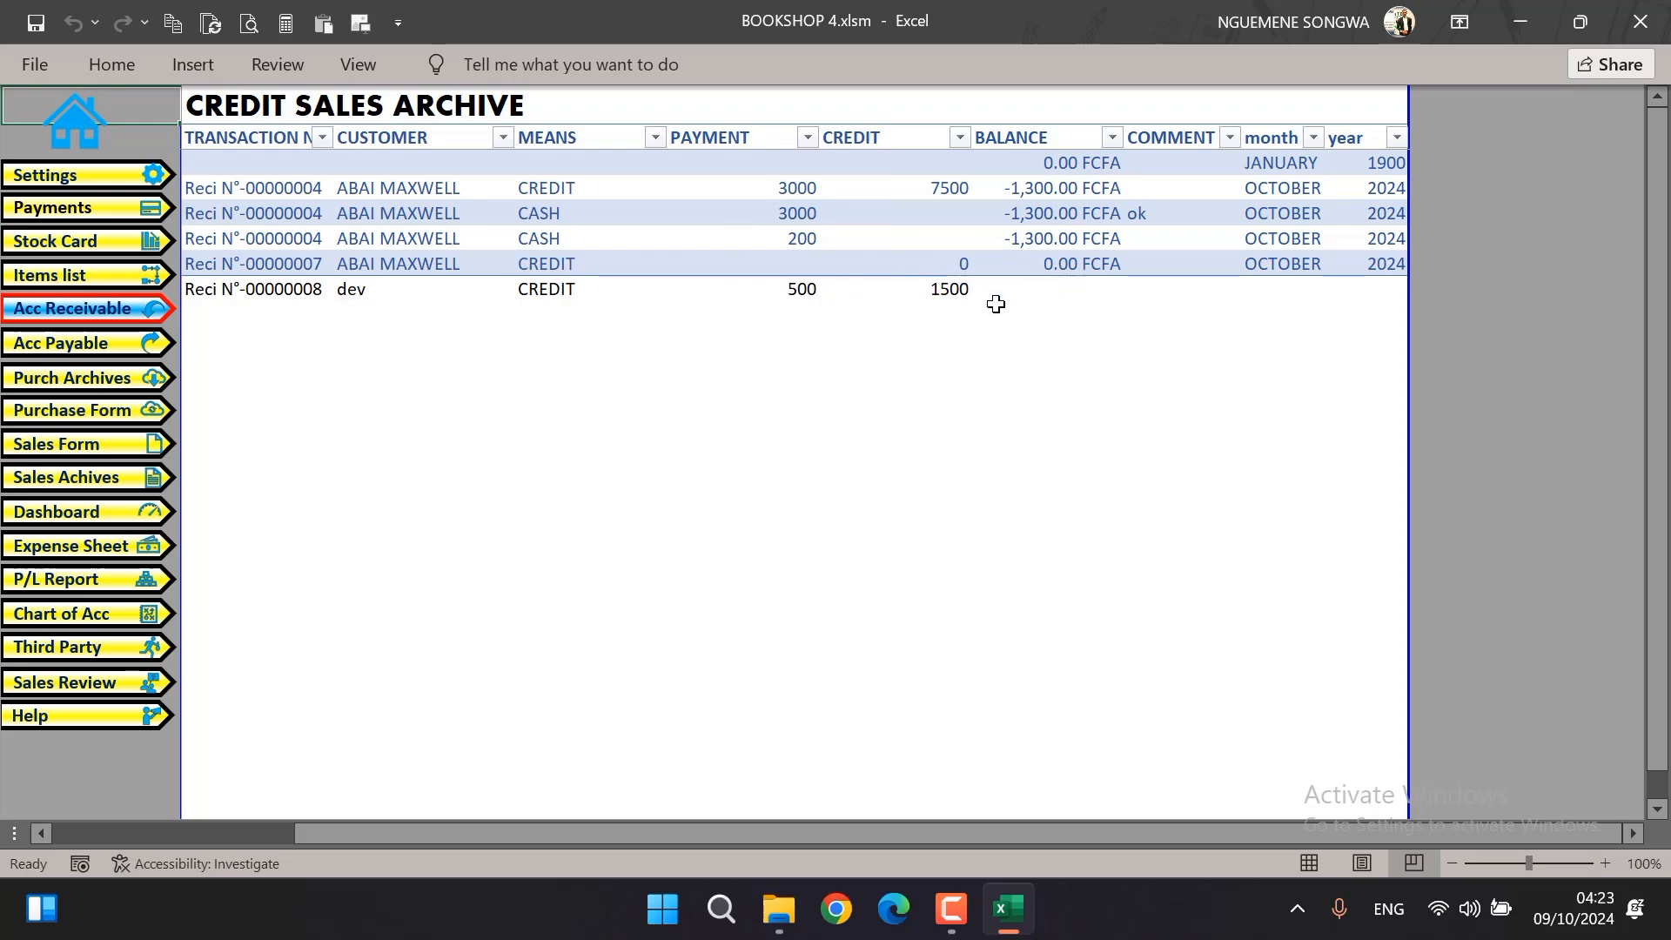
left_click(90, 347)
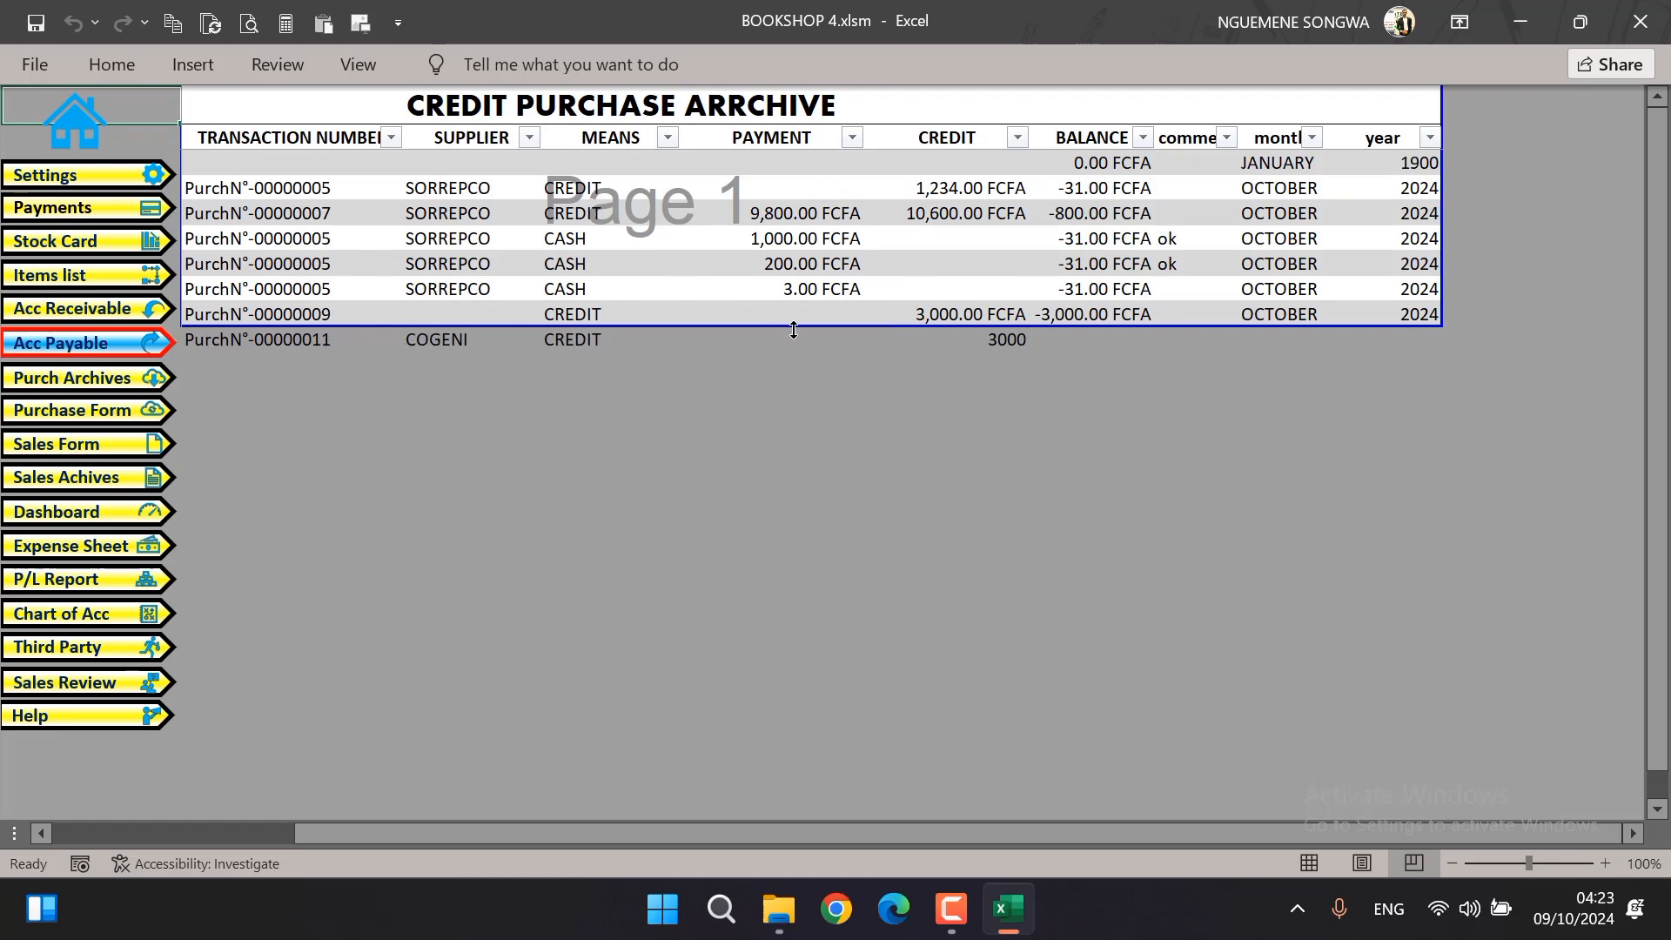
left_click_drag(793, 329, 793, 349)
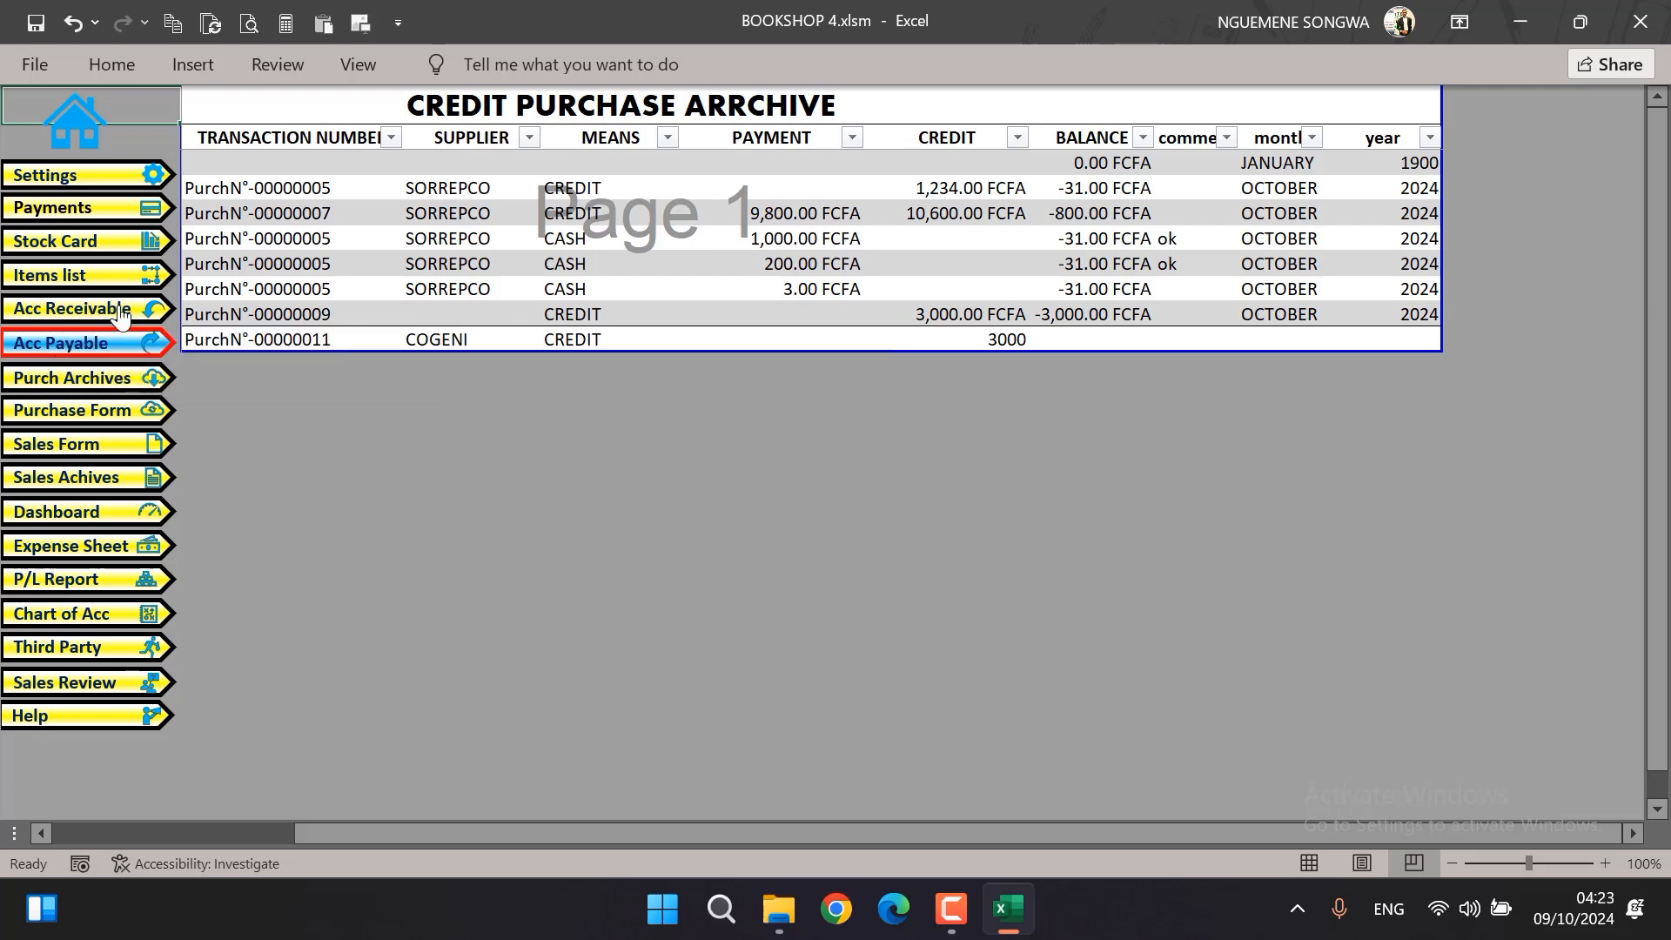
Review the credit sales archive again and return to the credit purchase archive
left_click(86, 319)
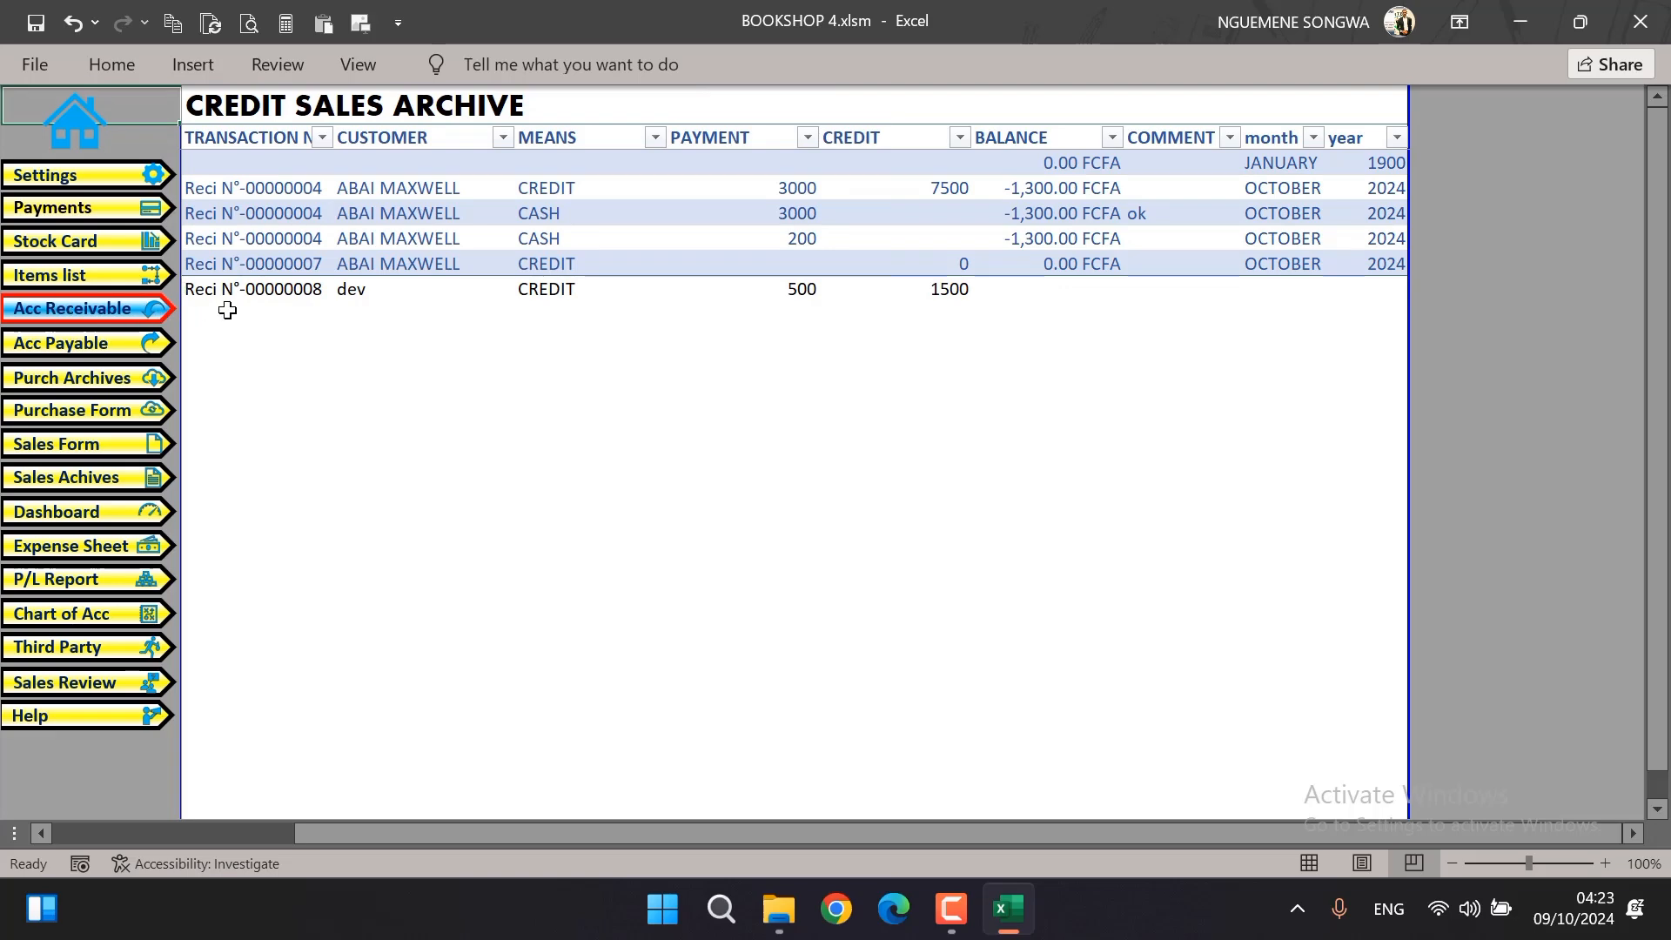
left_click(88, 352)
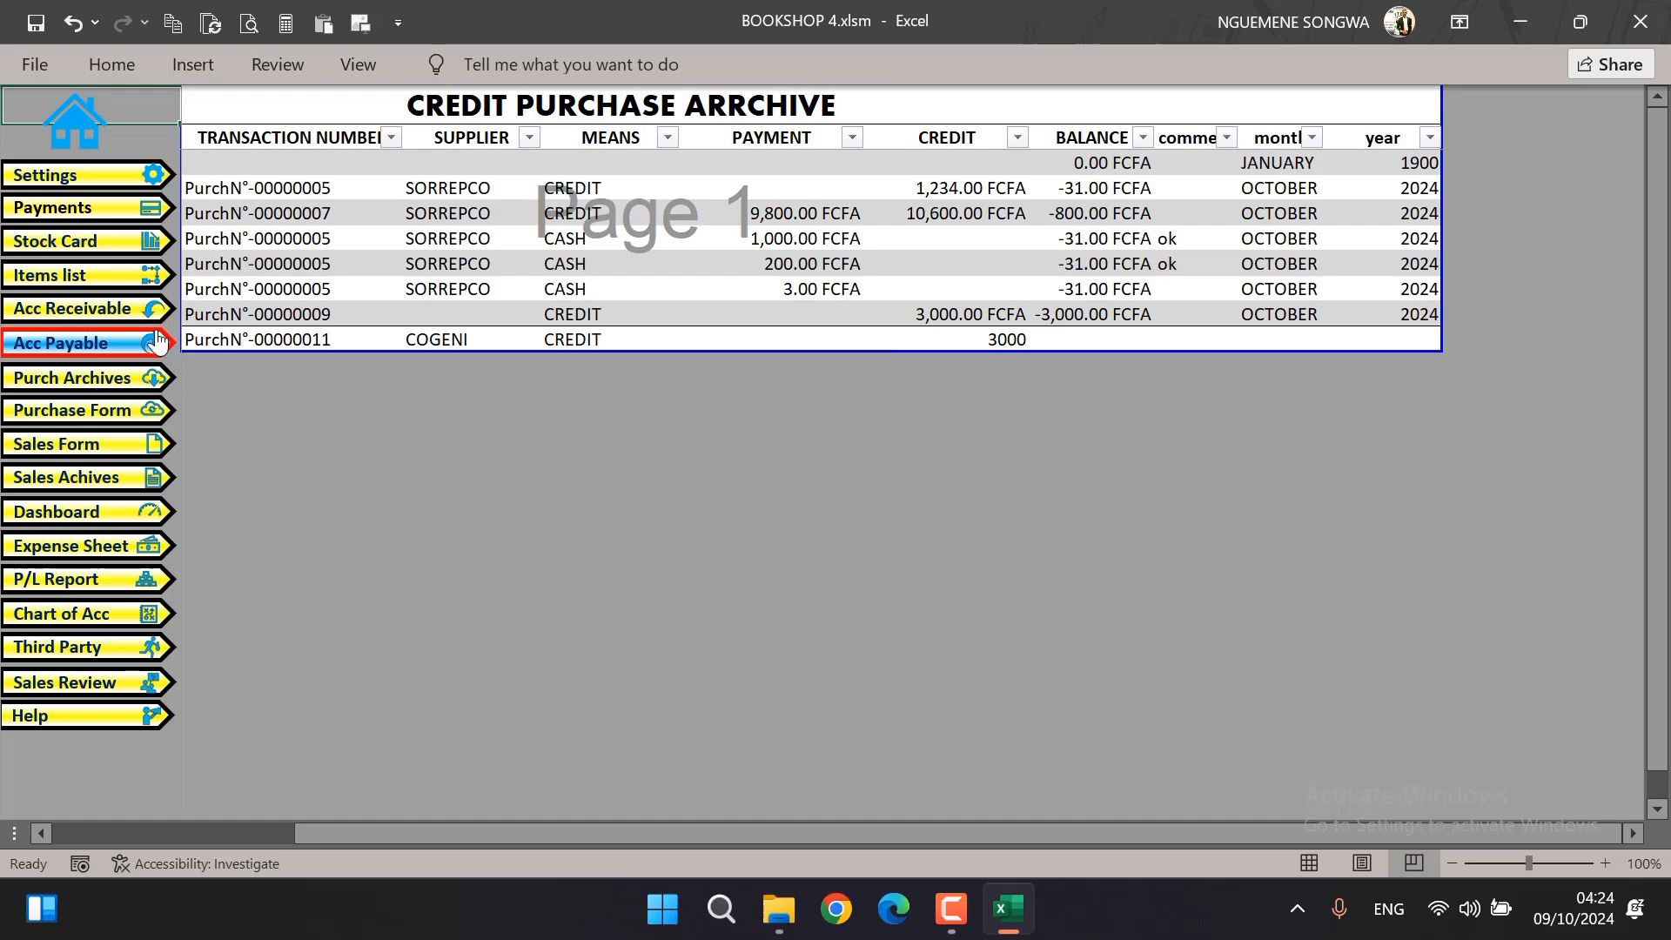
Check the credit sales archive against the credit purchase archive and open the payments page
left_click(111, 311)
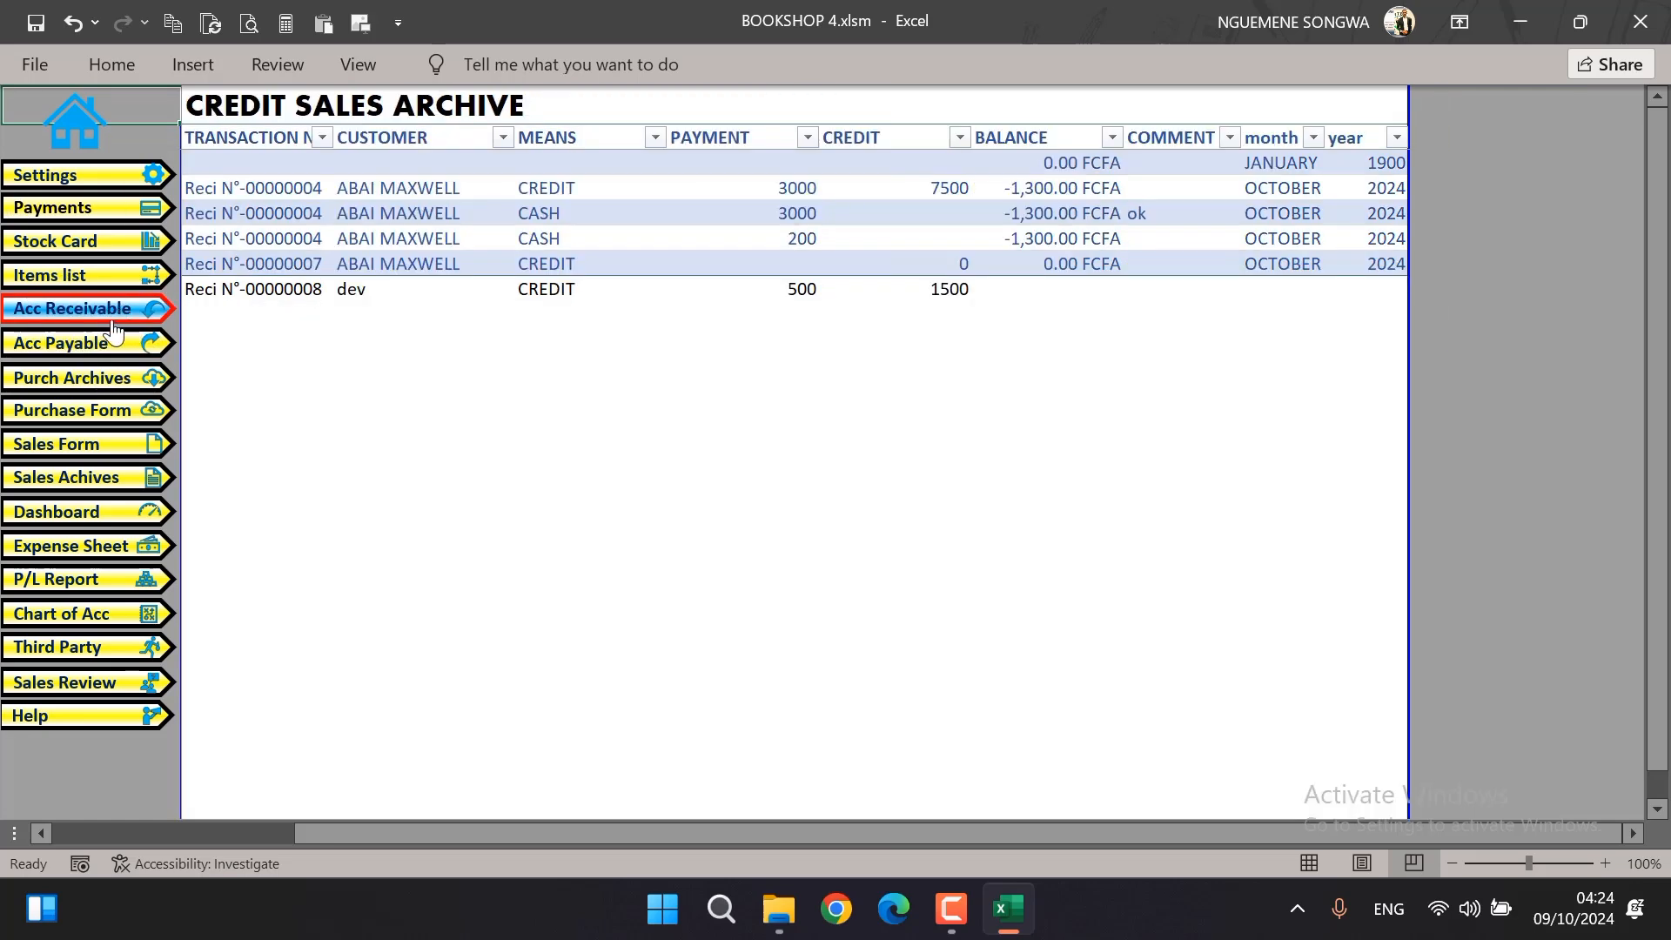
left_click(113, 349)
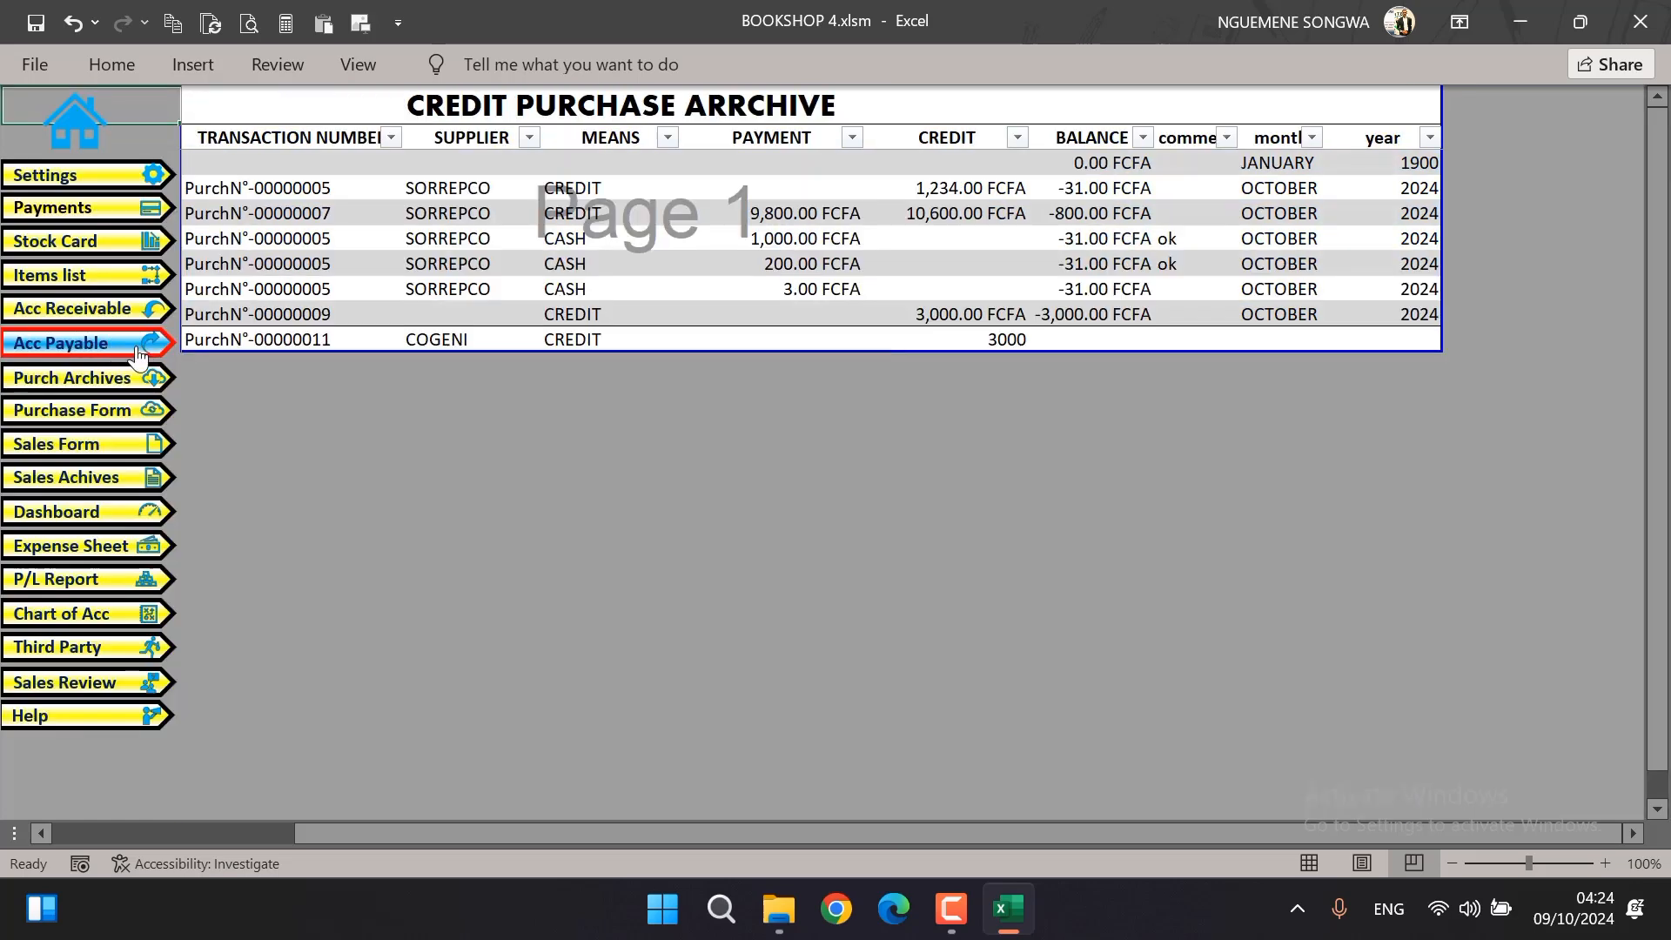
left_click(79, 207)
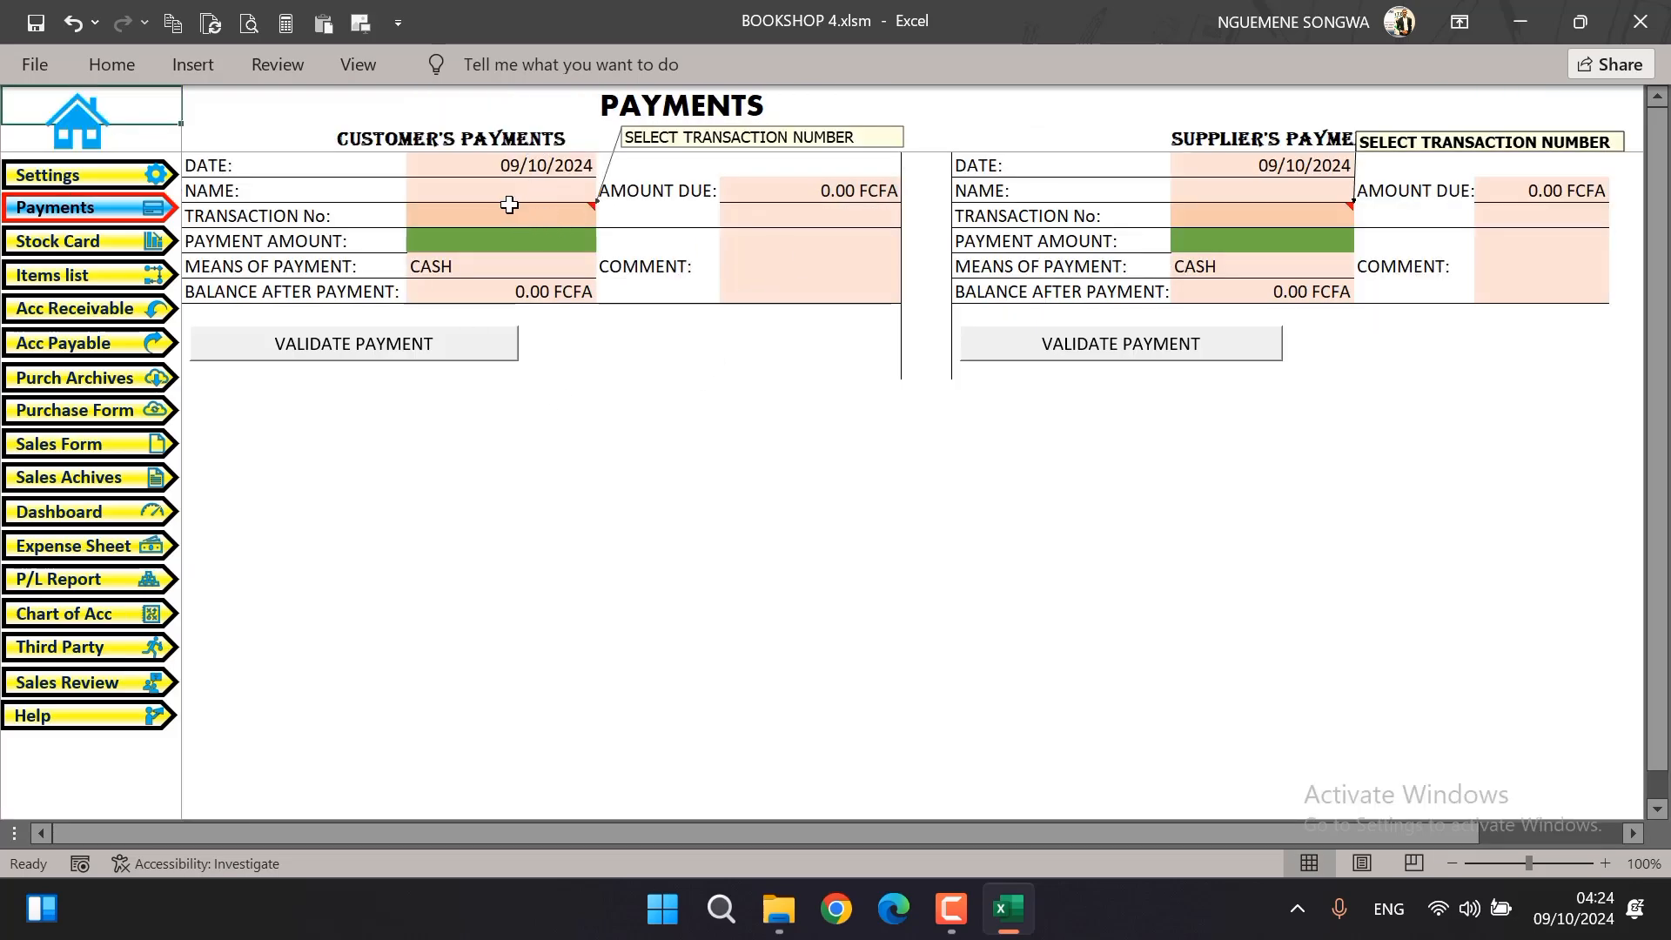
Look through the transaction choices for a customer payment, and point out the customer's and supplier's payment sections
left_click(557, 214)
left_click(607, 217)
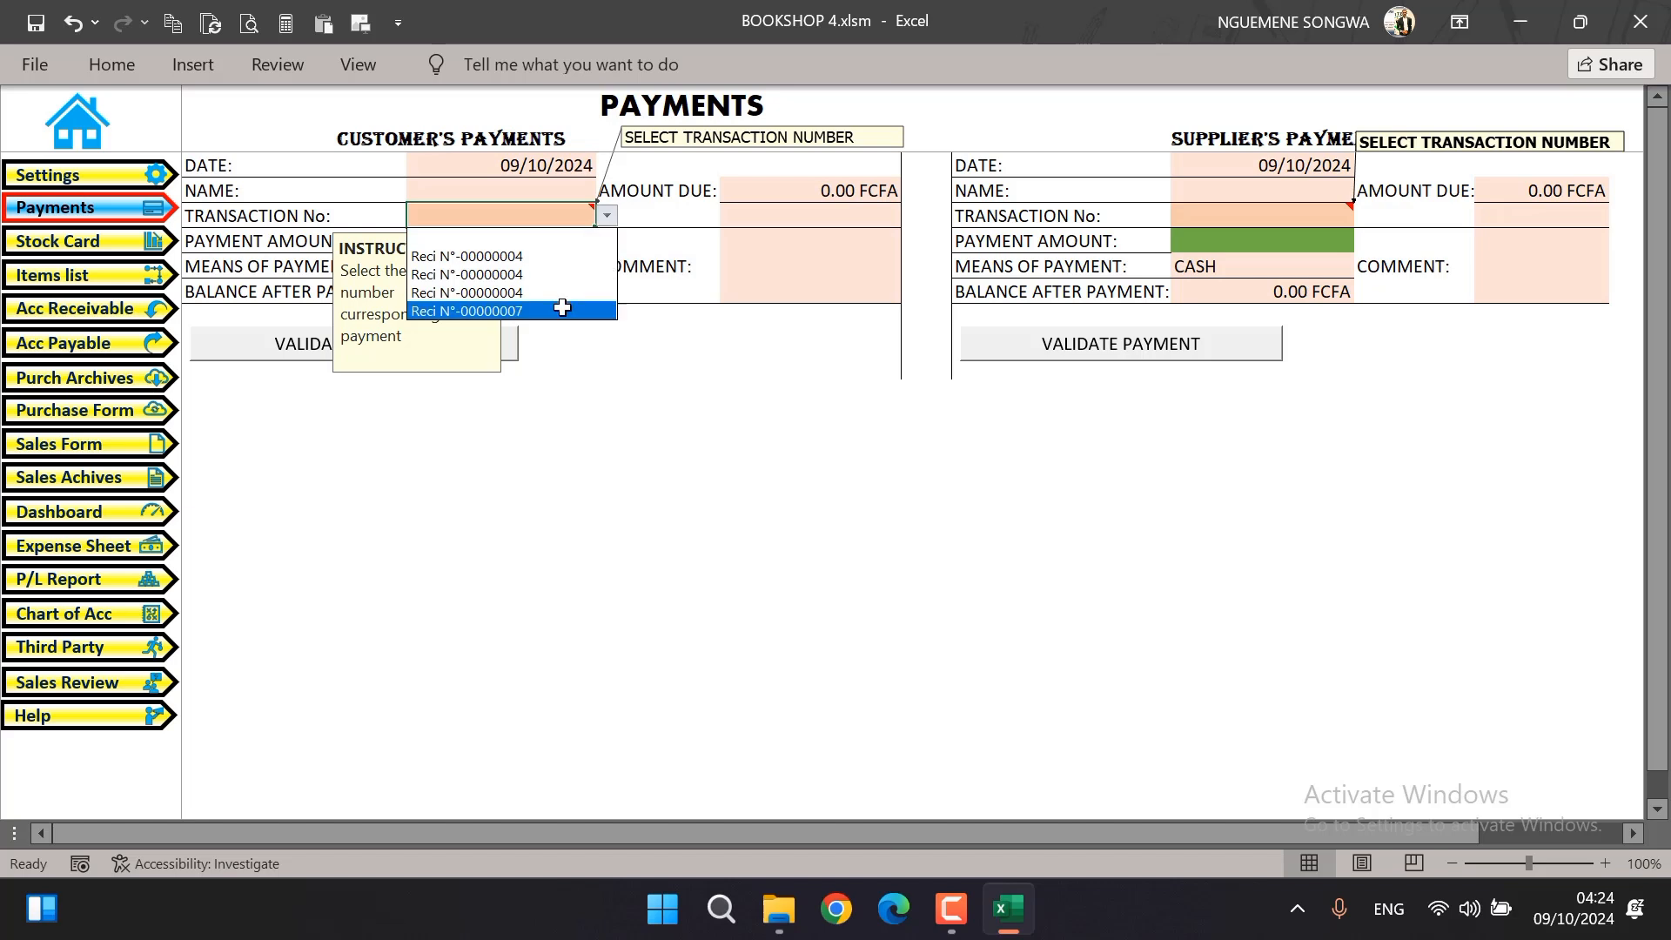
left_click(522, 237)
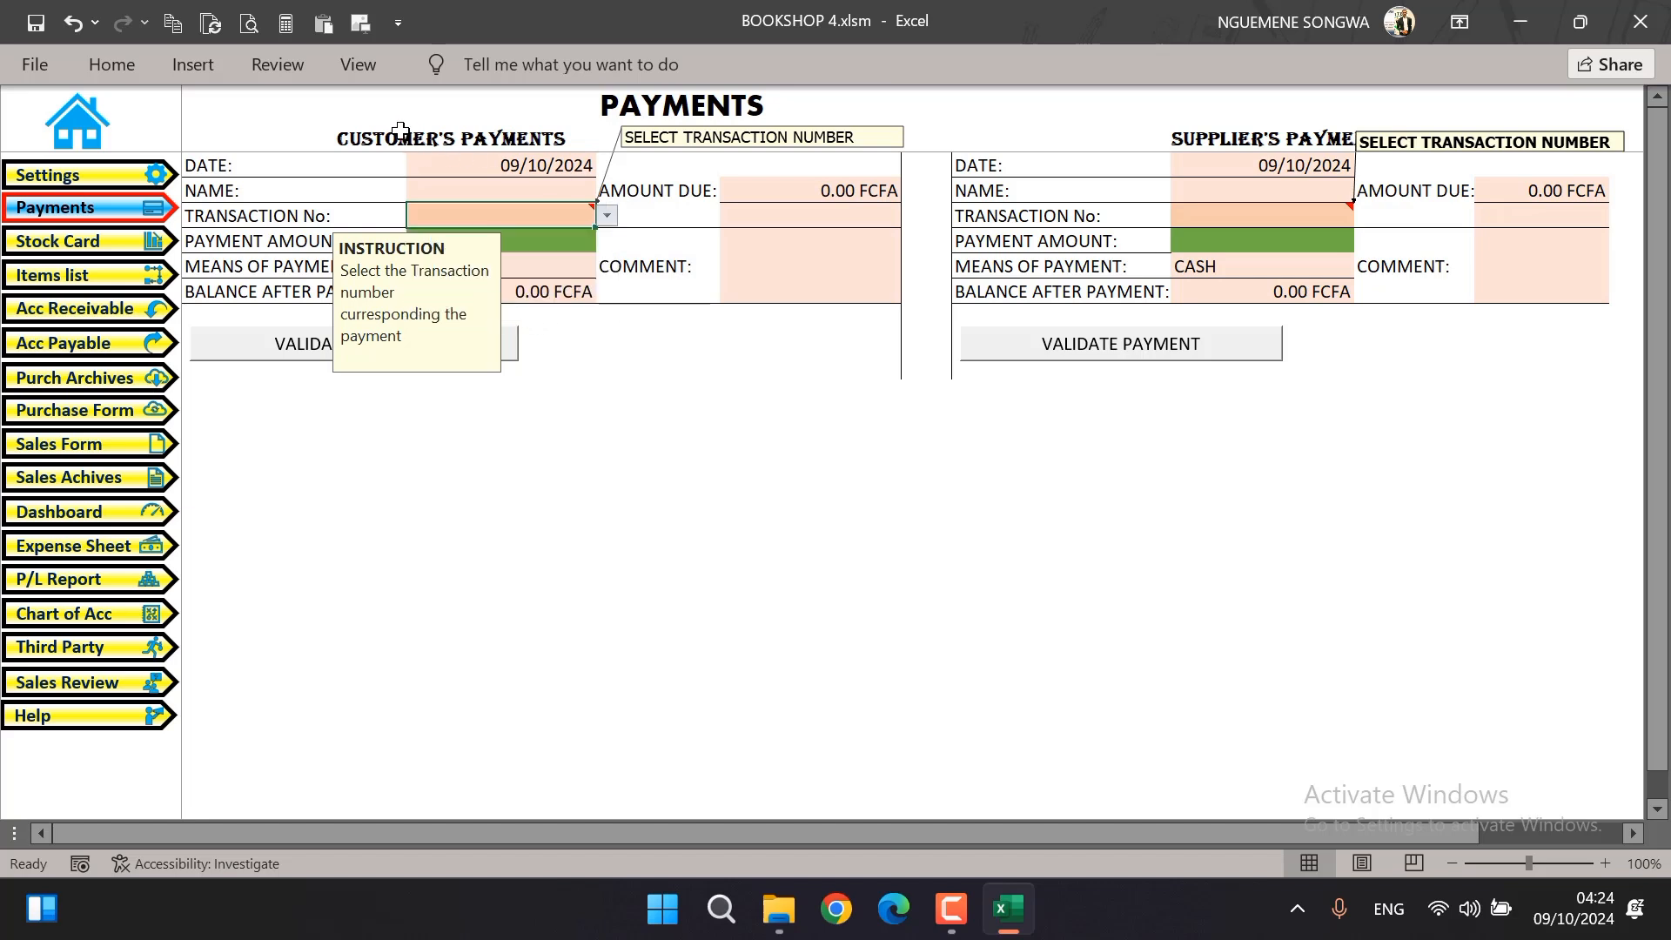
left_click(1004, 470)
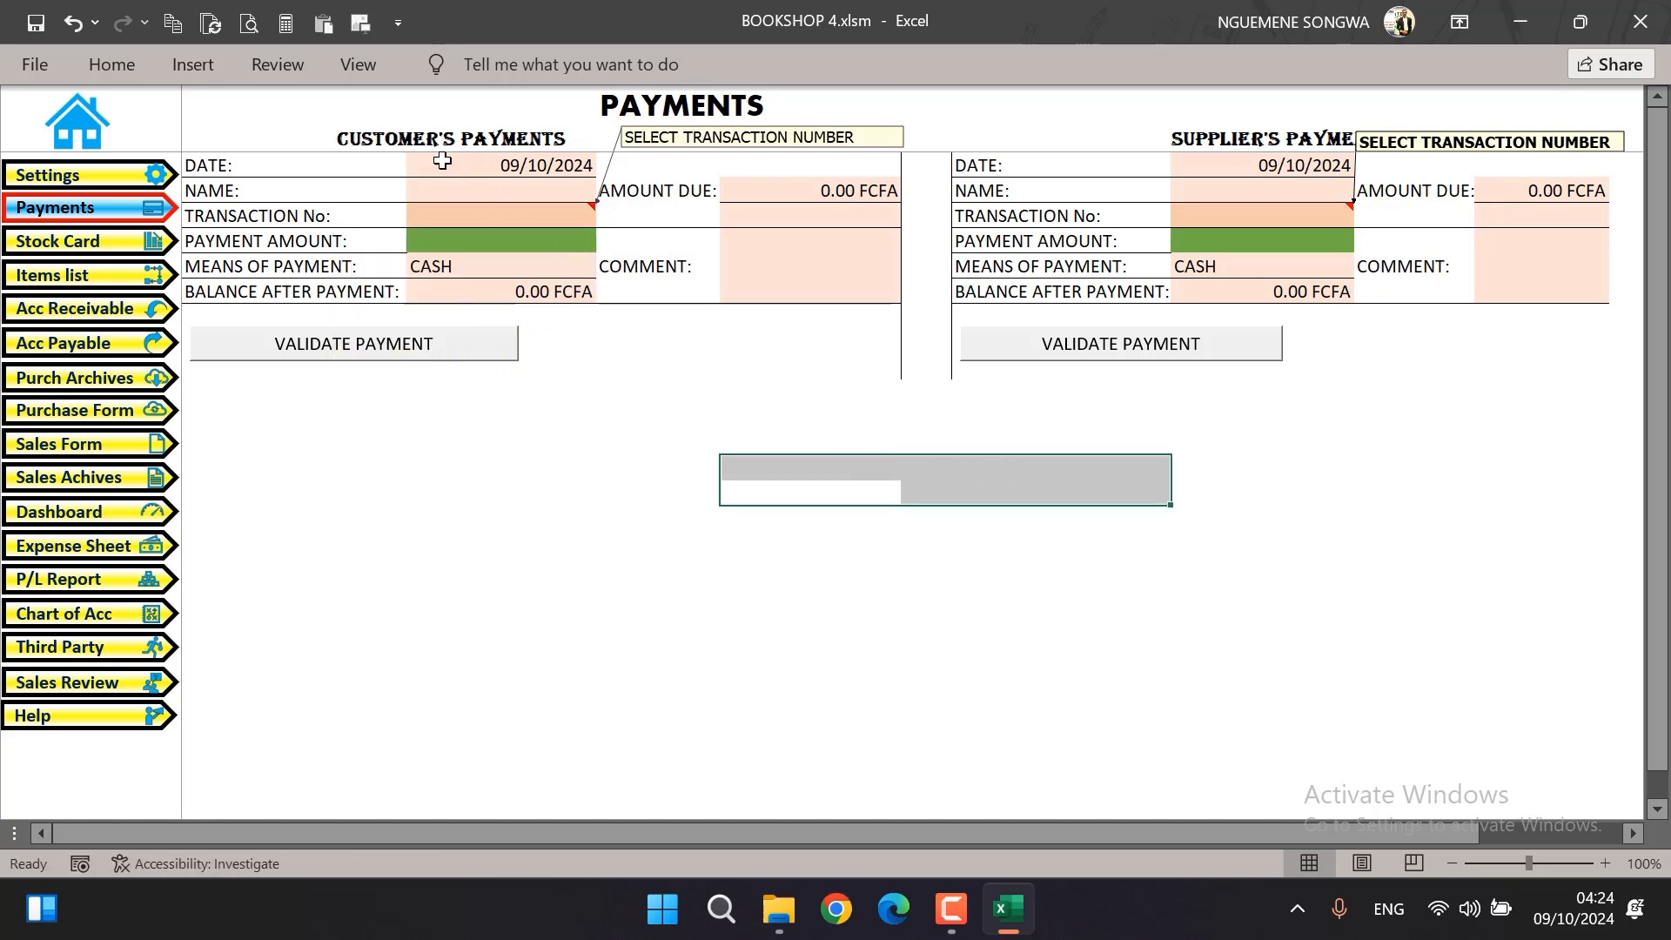
left_click(444, 139)
left_click(1271, 137)
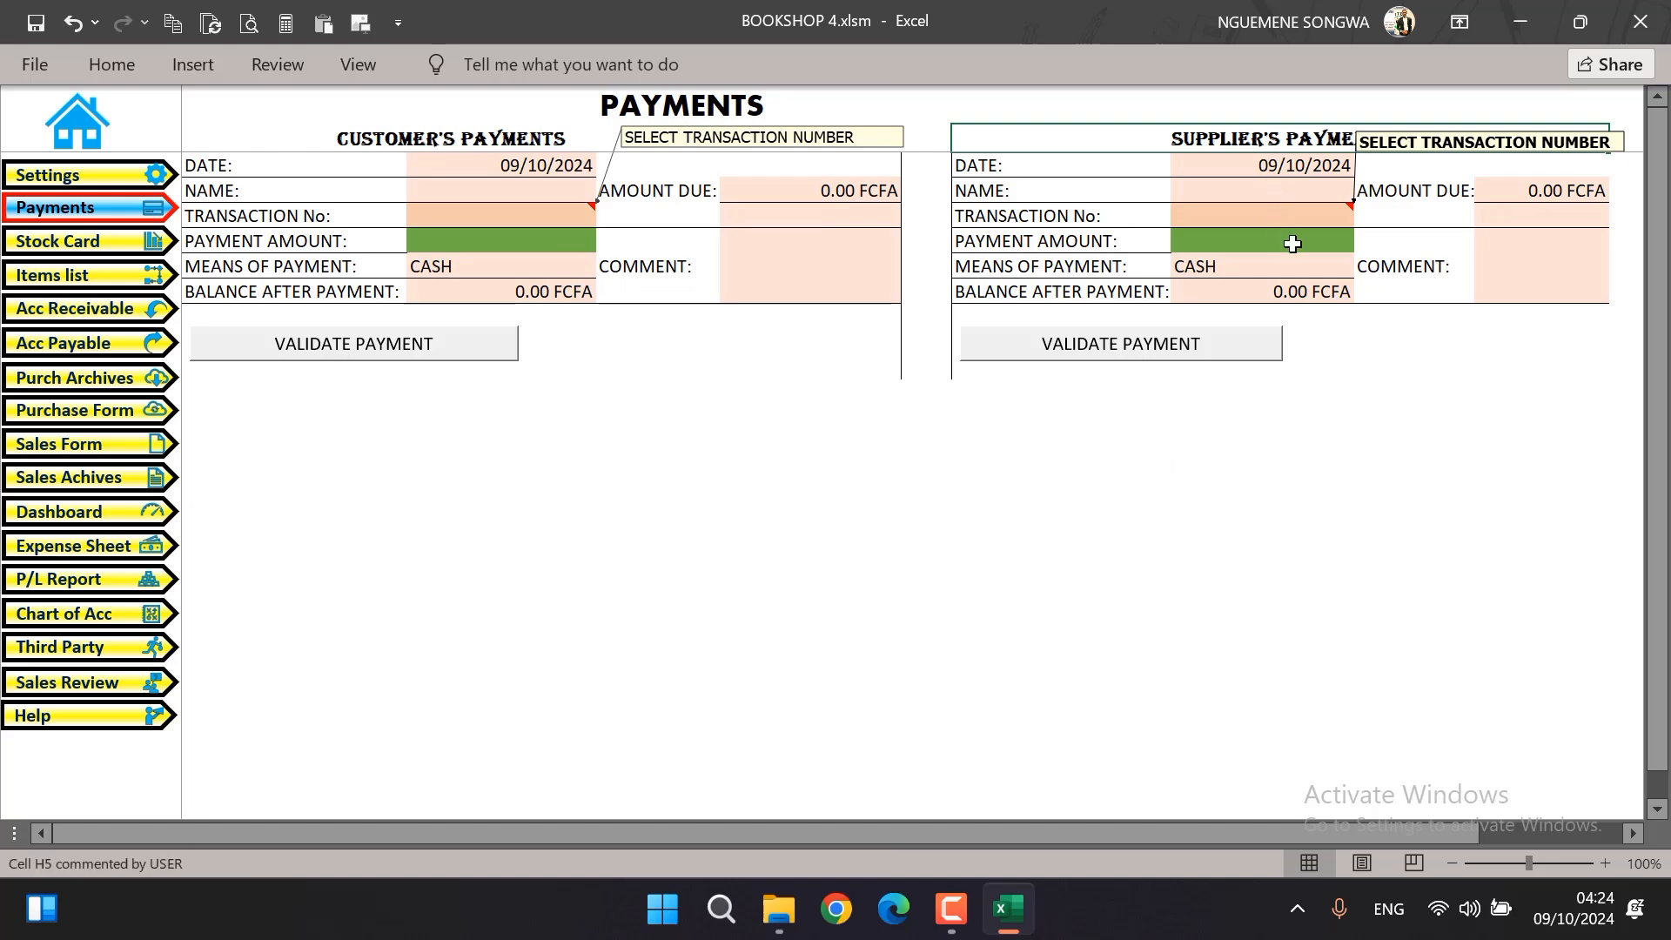
Select the last listed purchase as the transaction for the supplier's payment
left_click(1349, 217)
left_click(1365, 216)
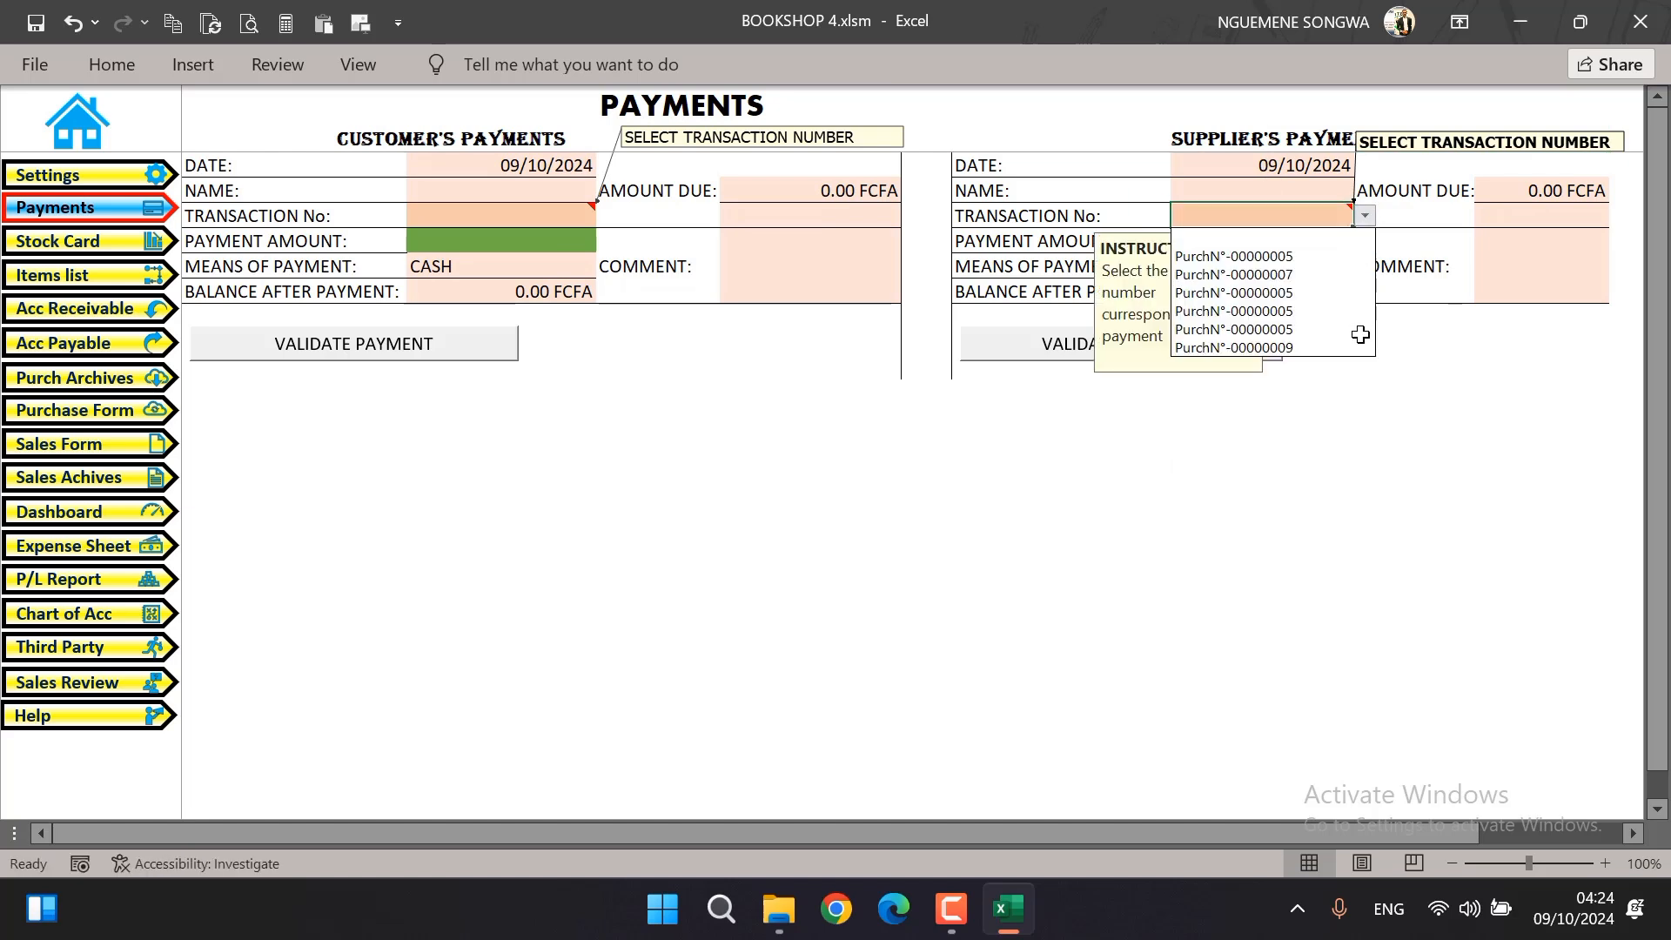
left_click(1274, 349)
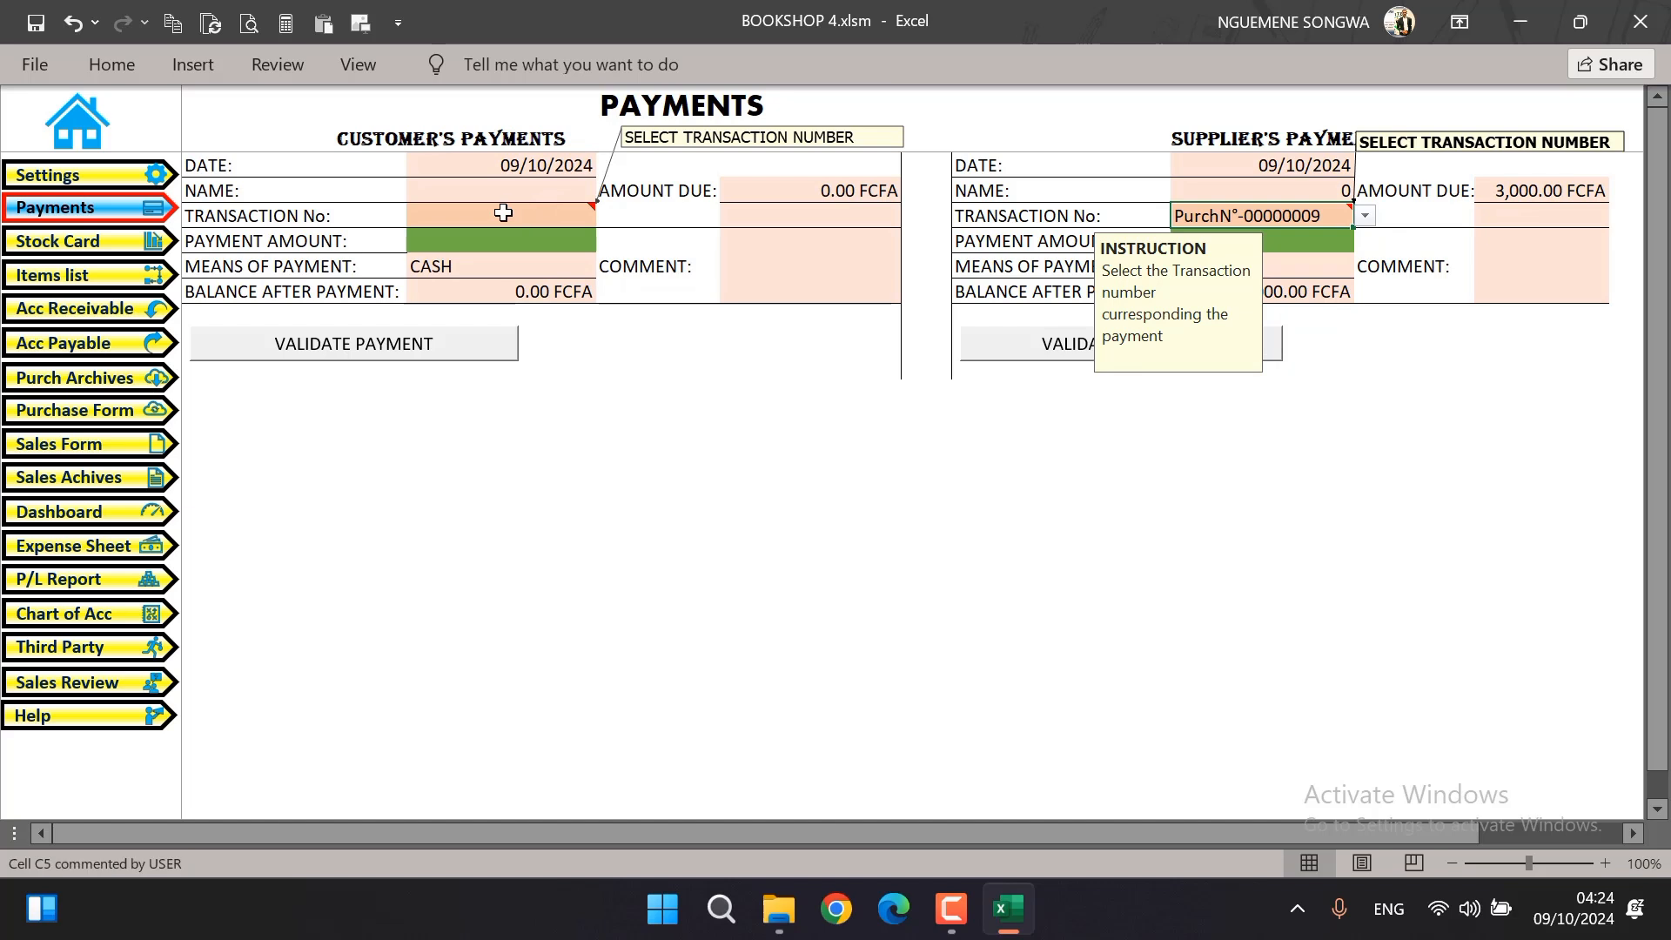
Select the last listed receipt as the transaction for the customer's payment
left_click(555, 215)
left_click(607, 218)
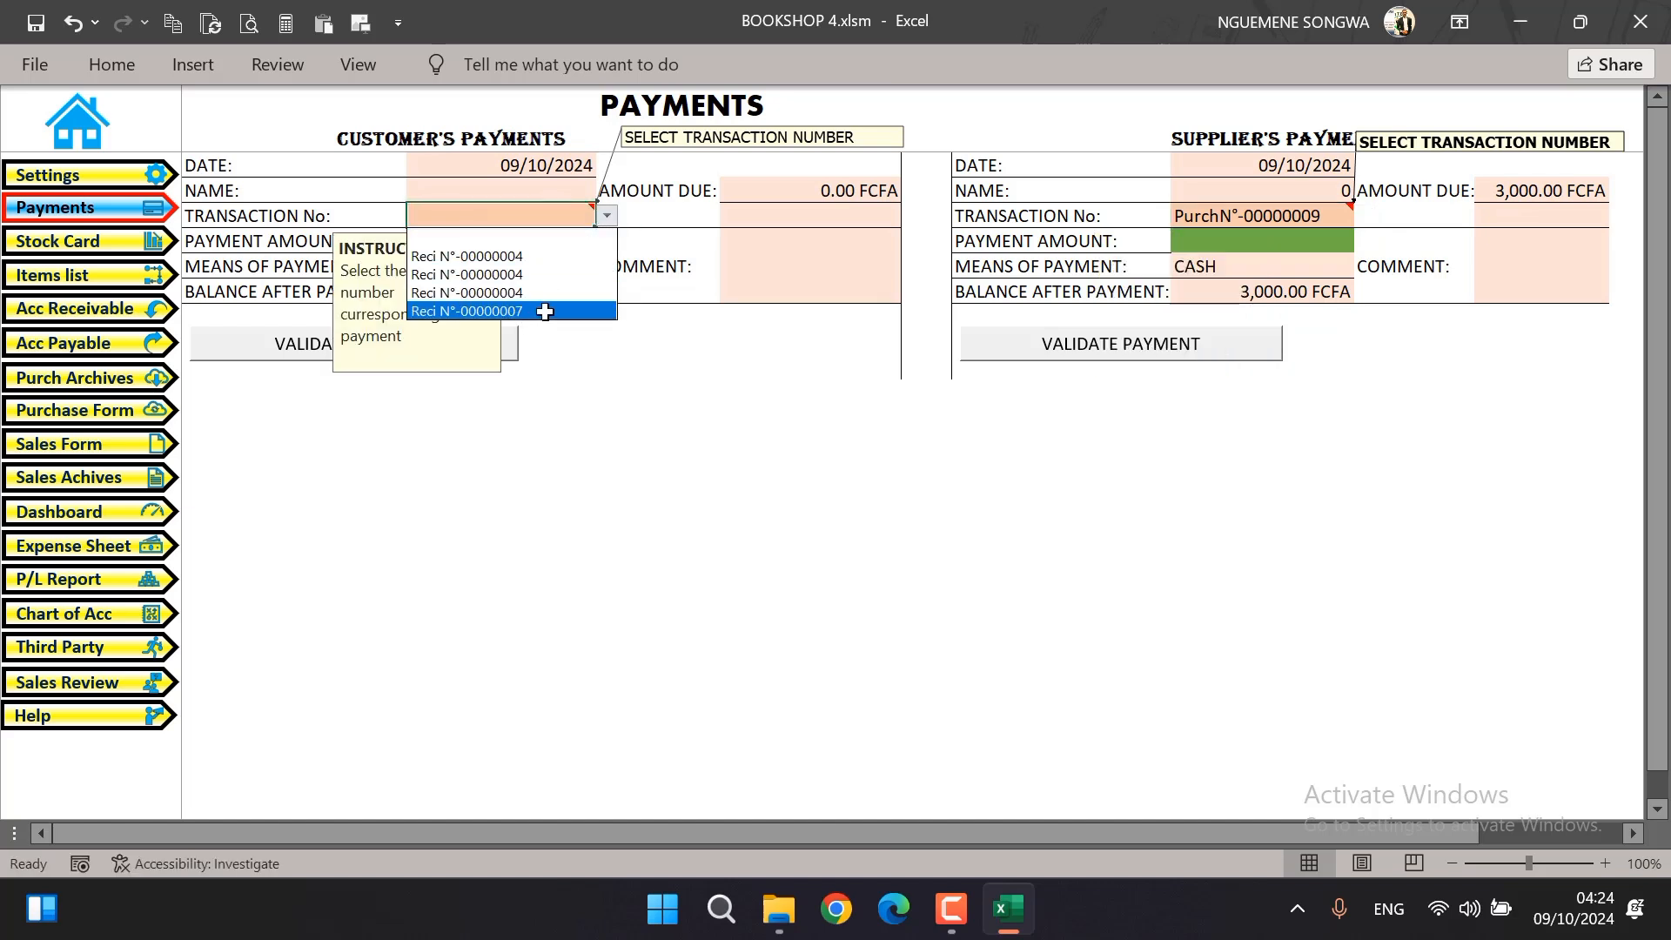
left_click(544, 312)
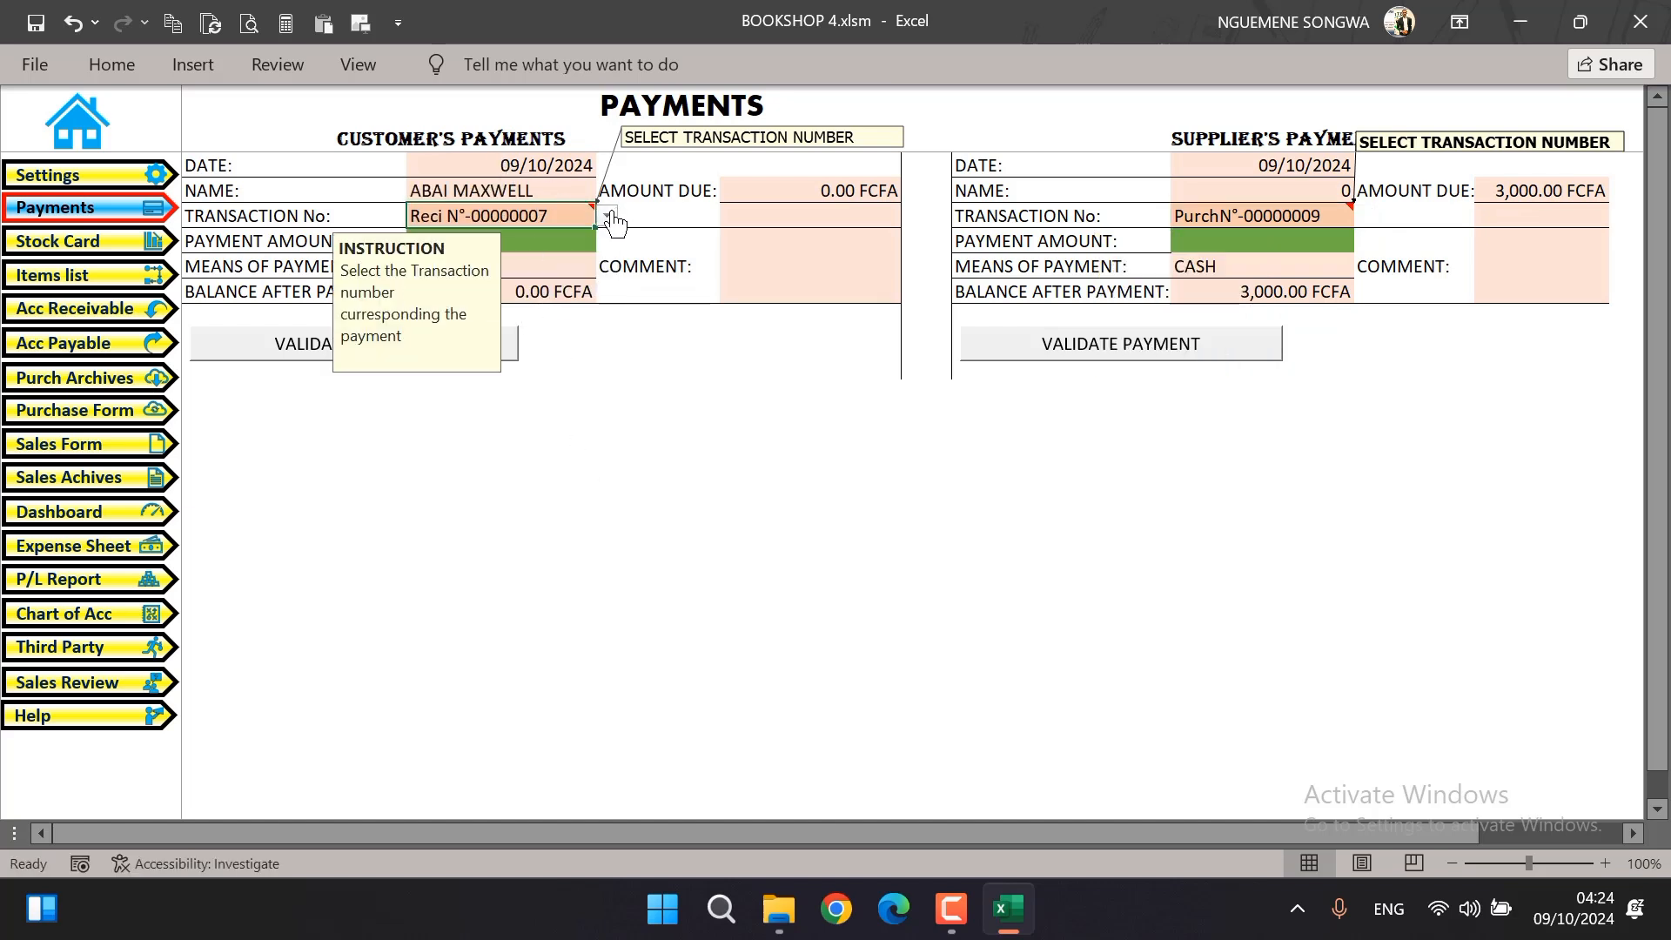
left_click(598, 437)
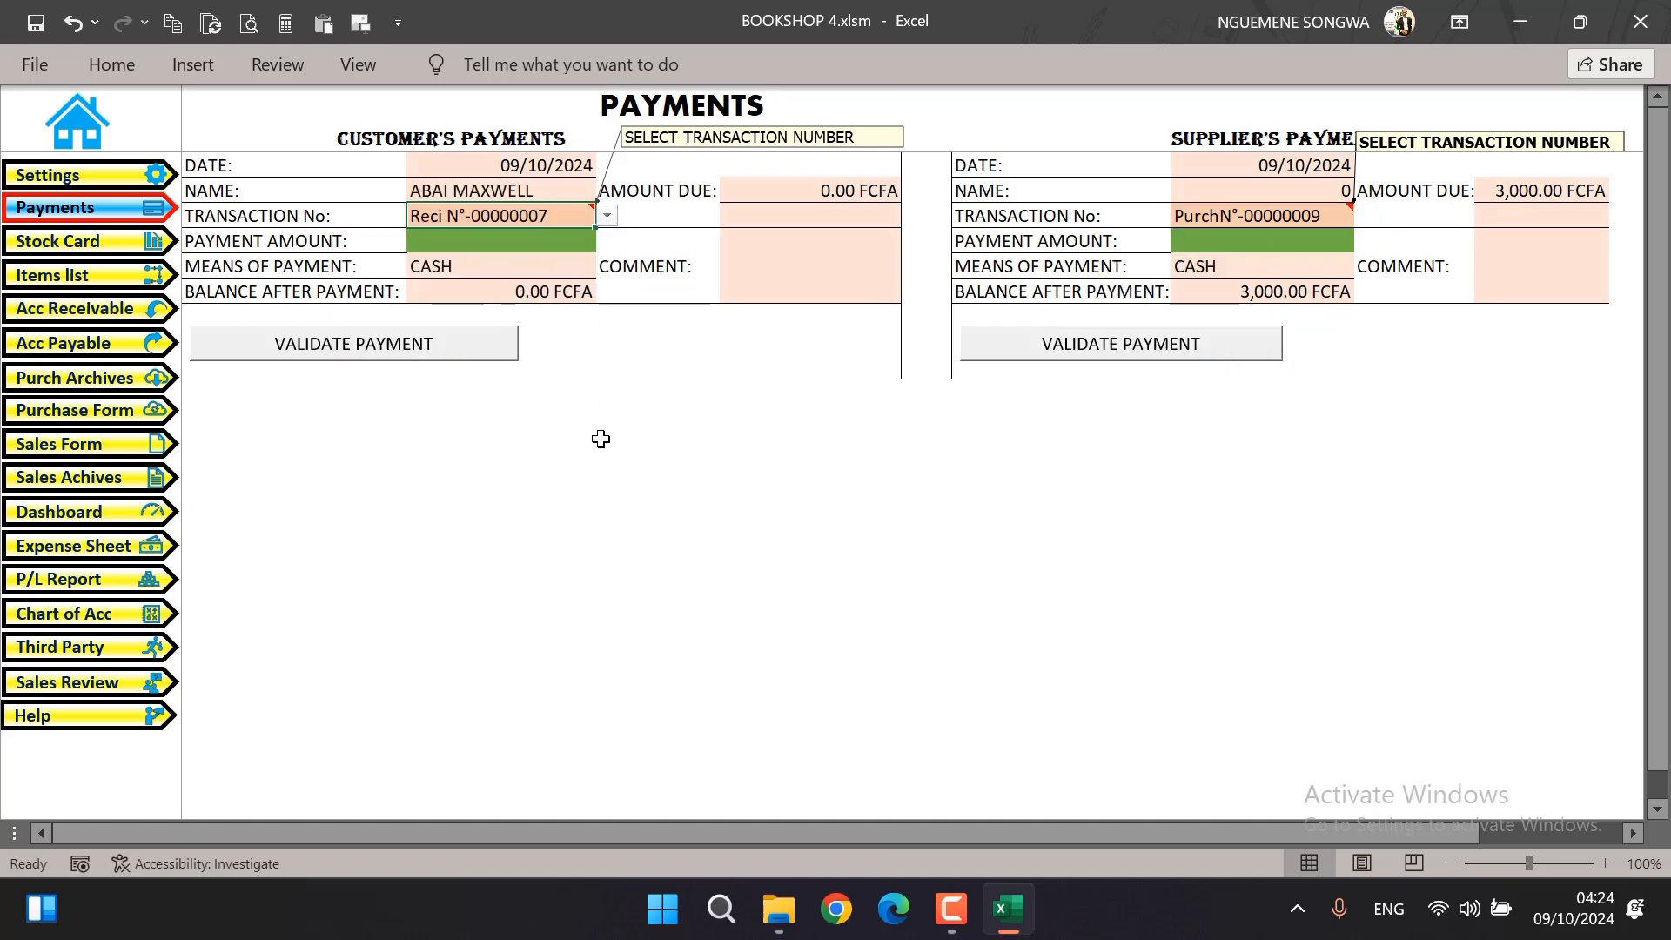
Choose the third listed receipt as the customer payment's transaction and check its means of payment choices
left_click(561, 215)
left_click(608, 220)
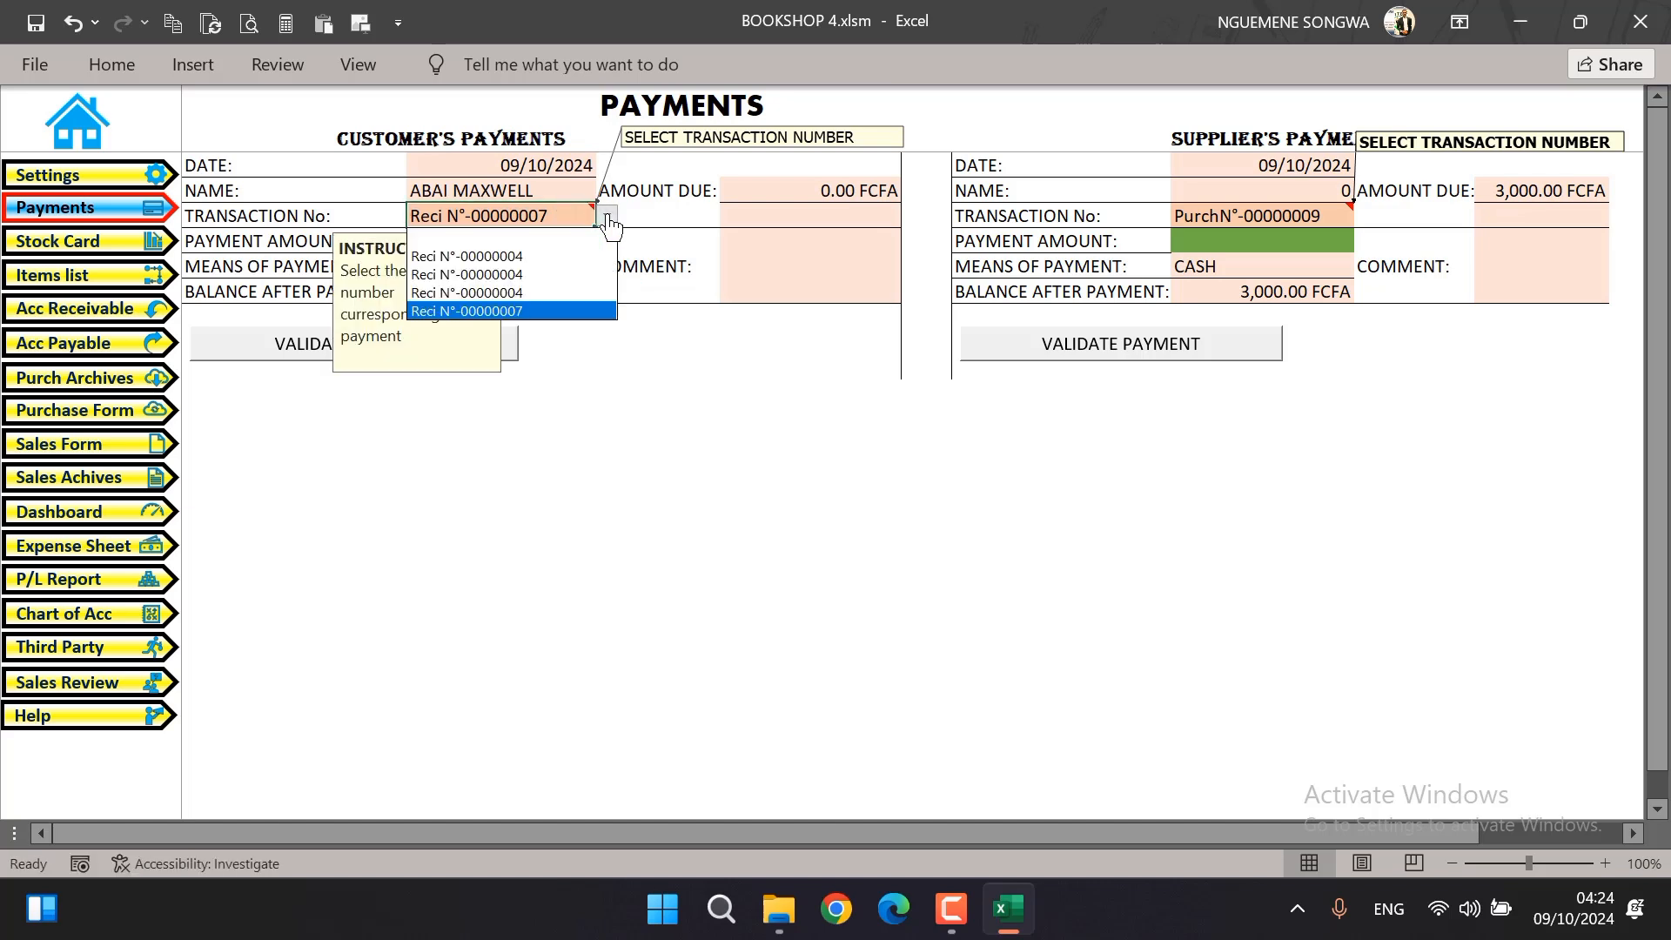
left_click(545, 292)
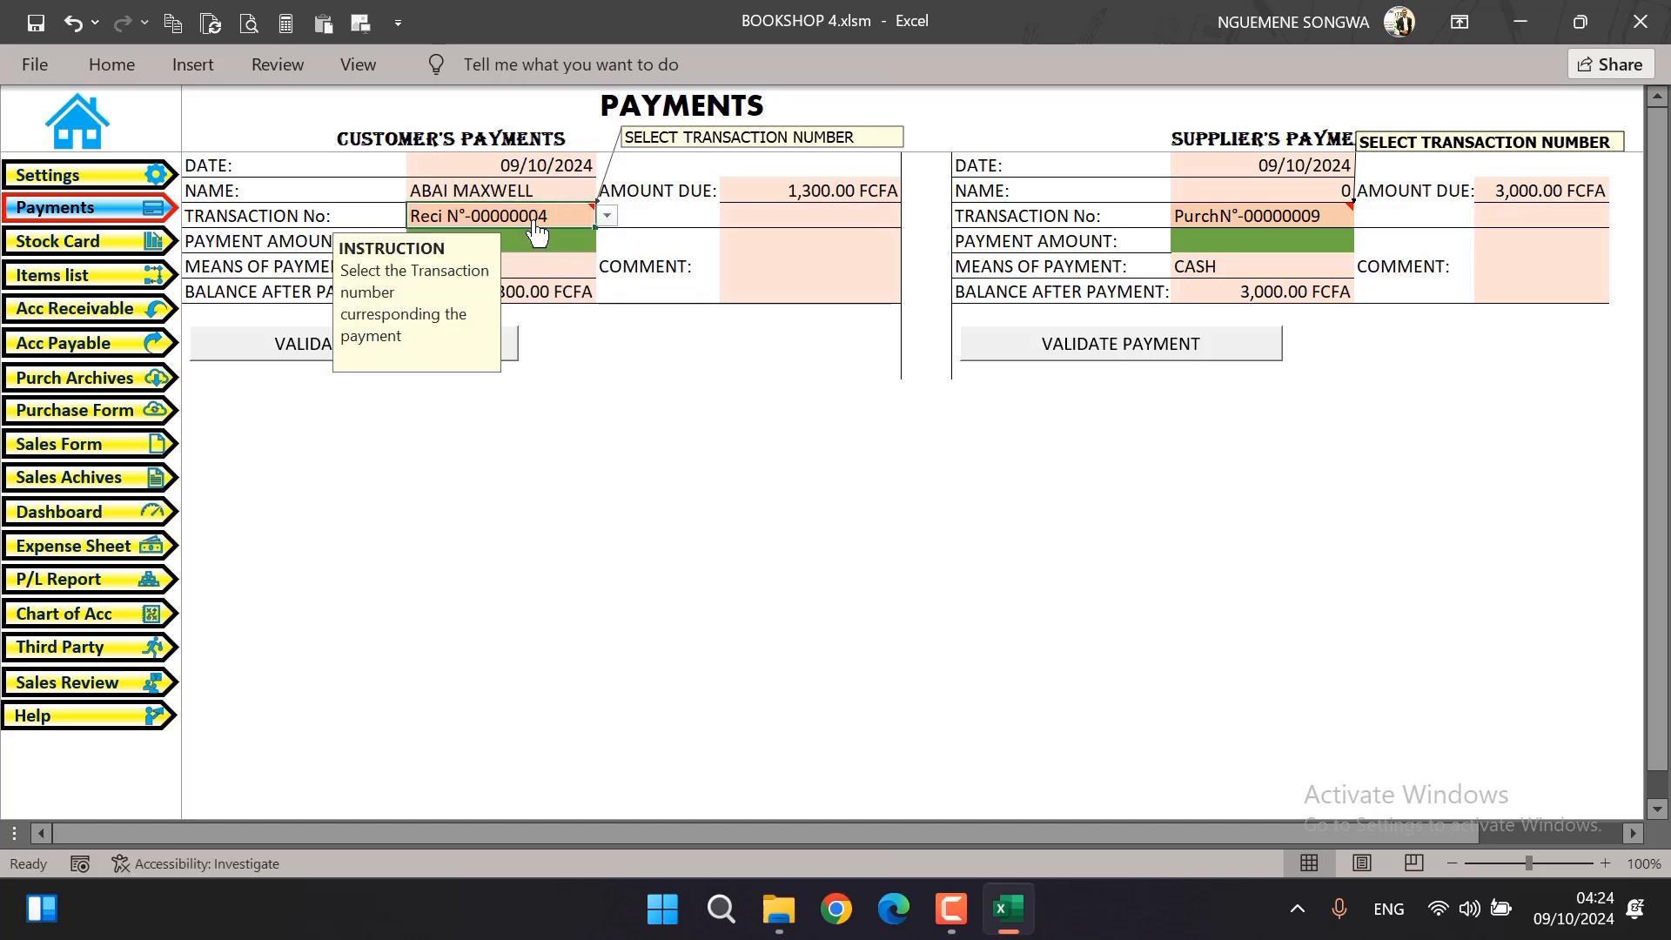
left_click(535, 276)
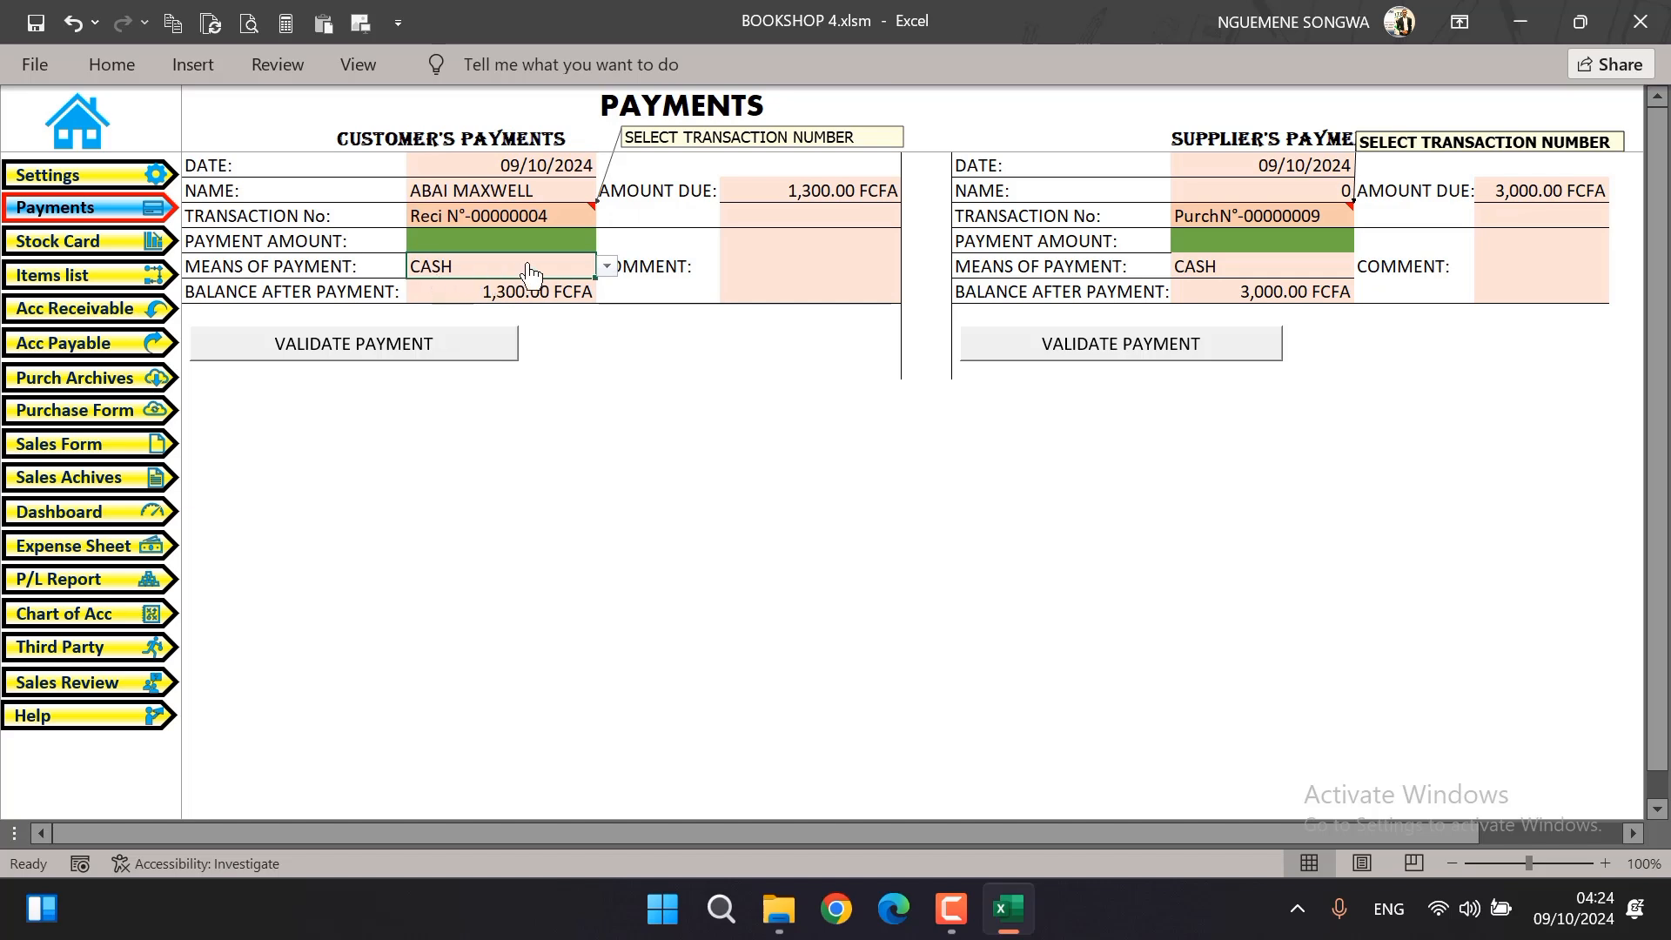
left_click(607, 266)
left_click(607, 274)
Set the customer's payment amount to 1000 and validate the payment
left_click(501, 242)
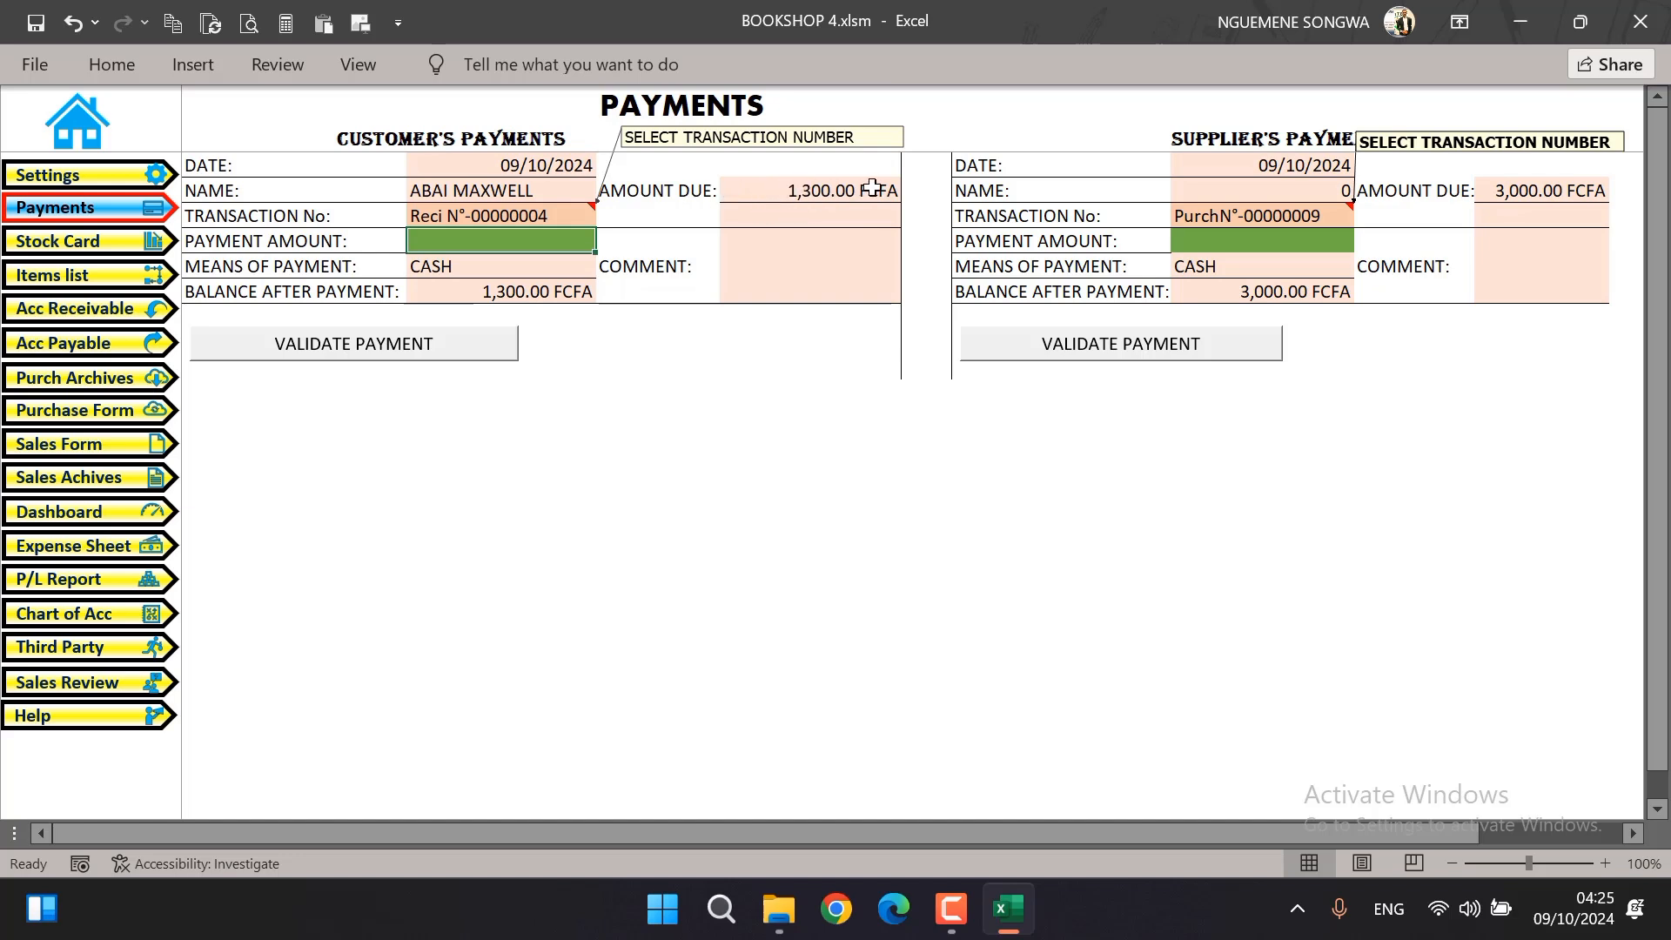
type("1000")
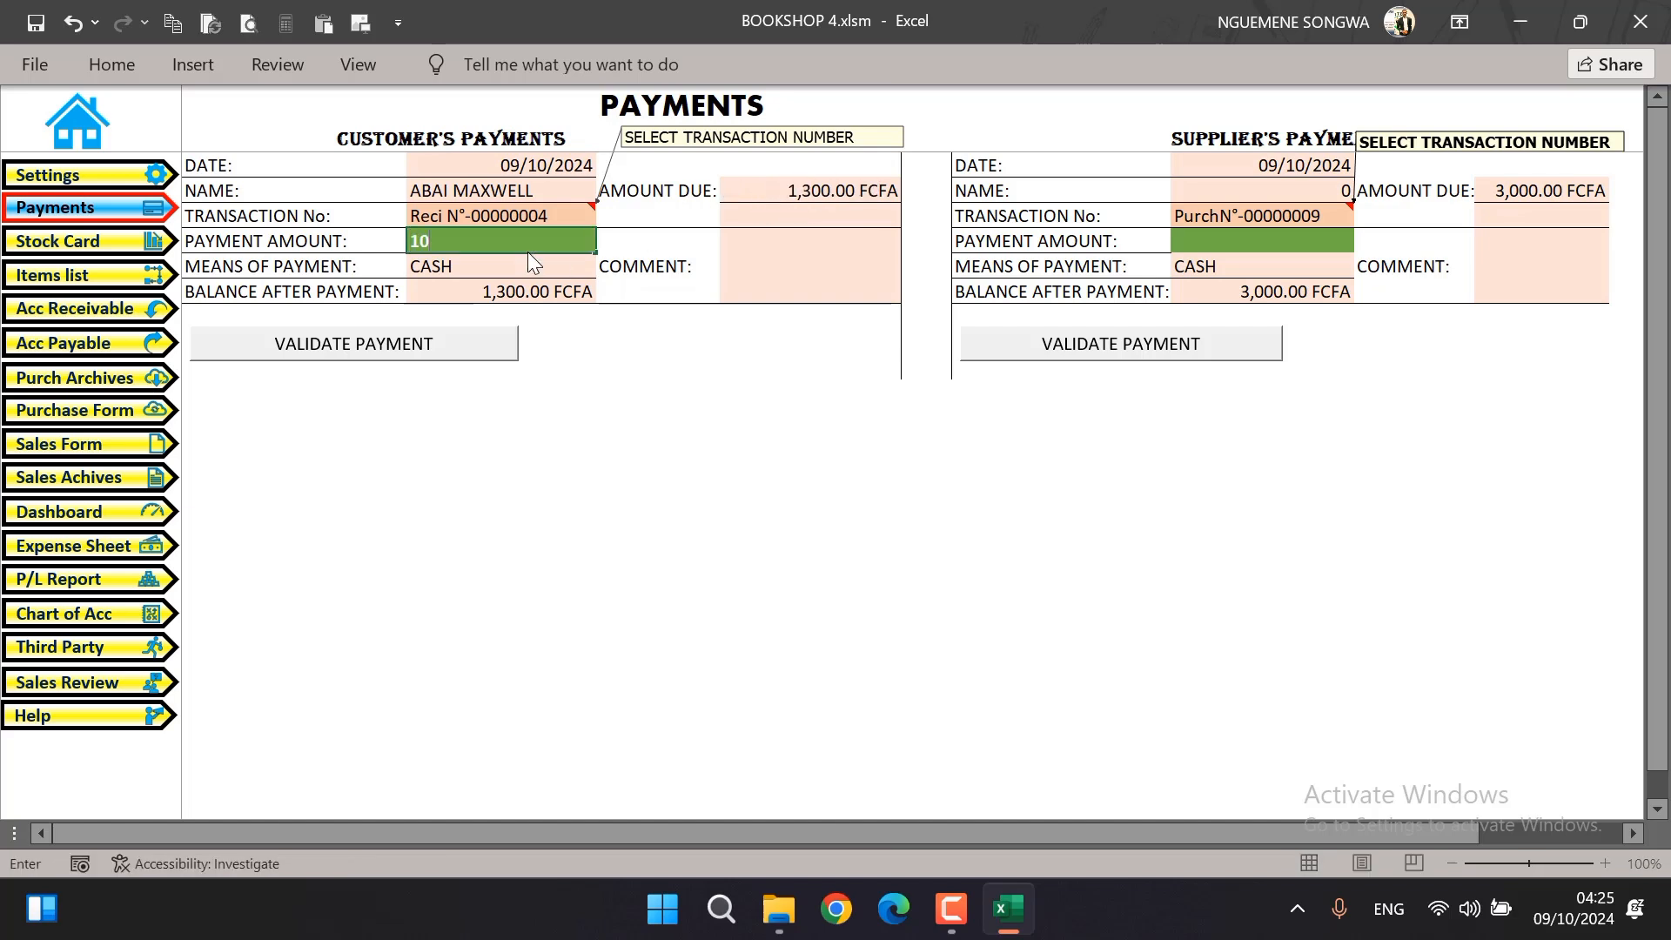
left_click(619, 449)
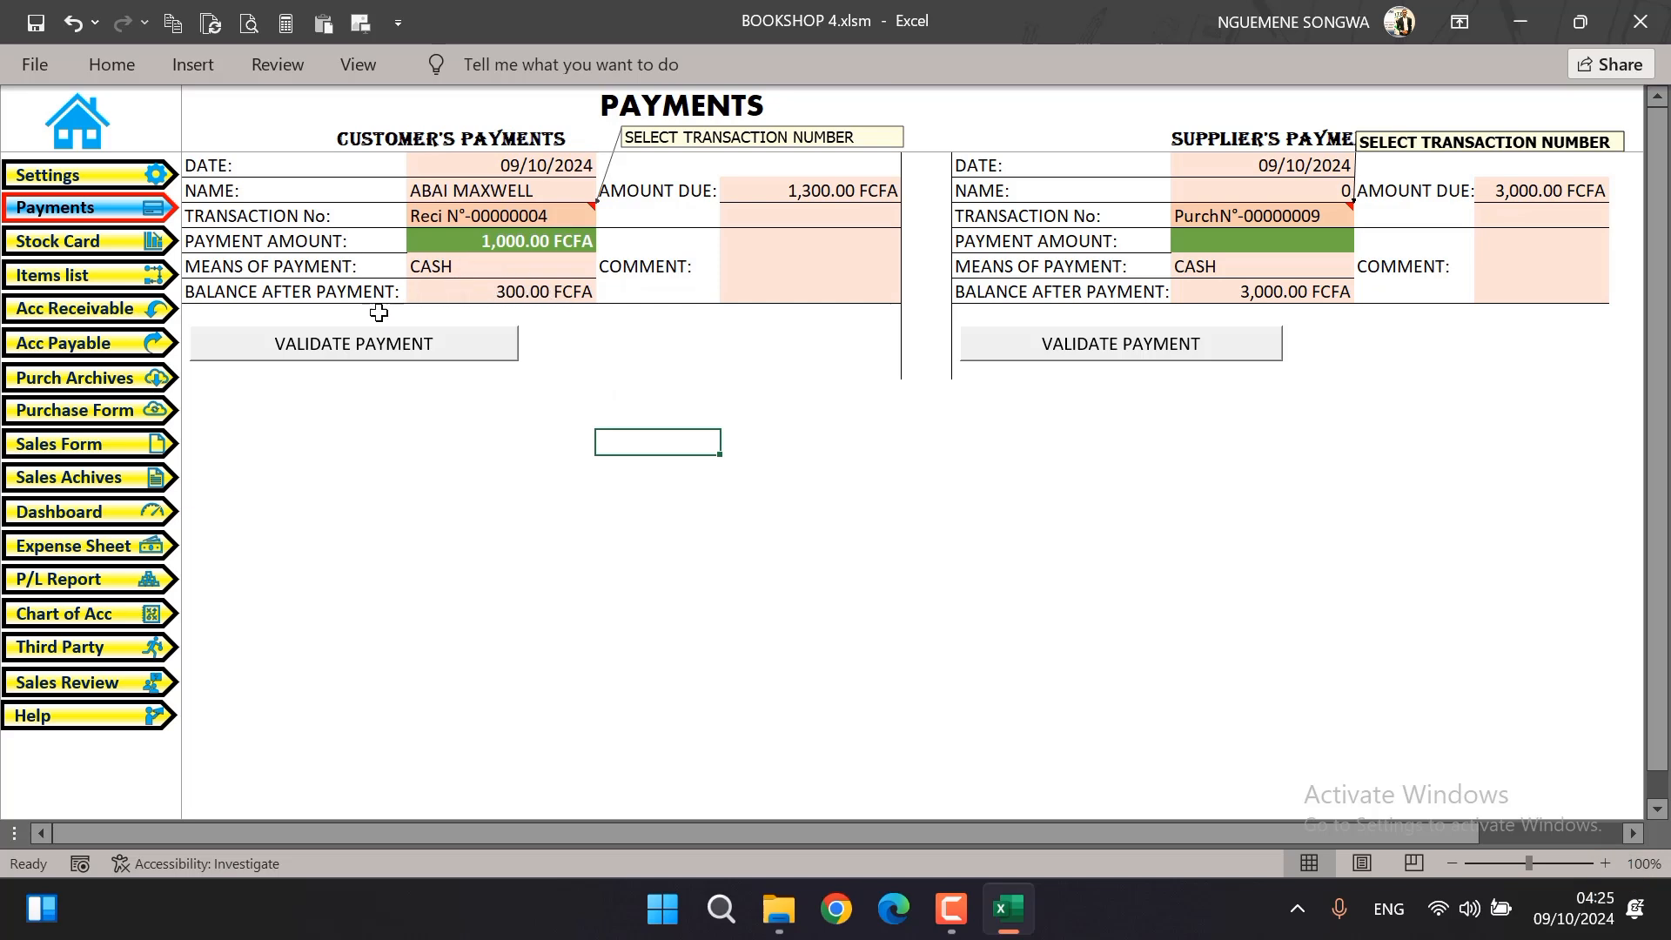
left_click(376, 350)
left_click(850, 537)
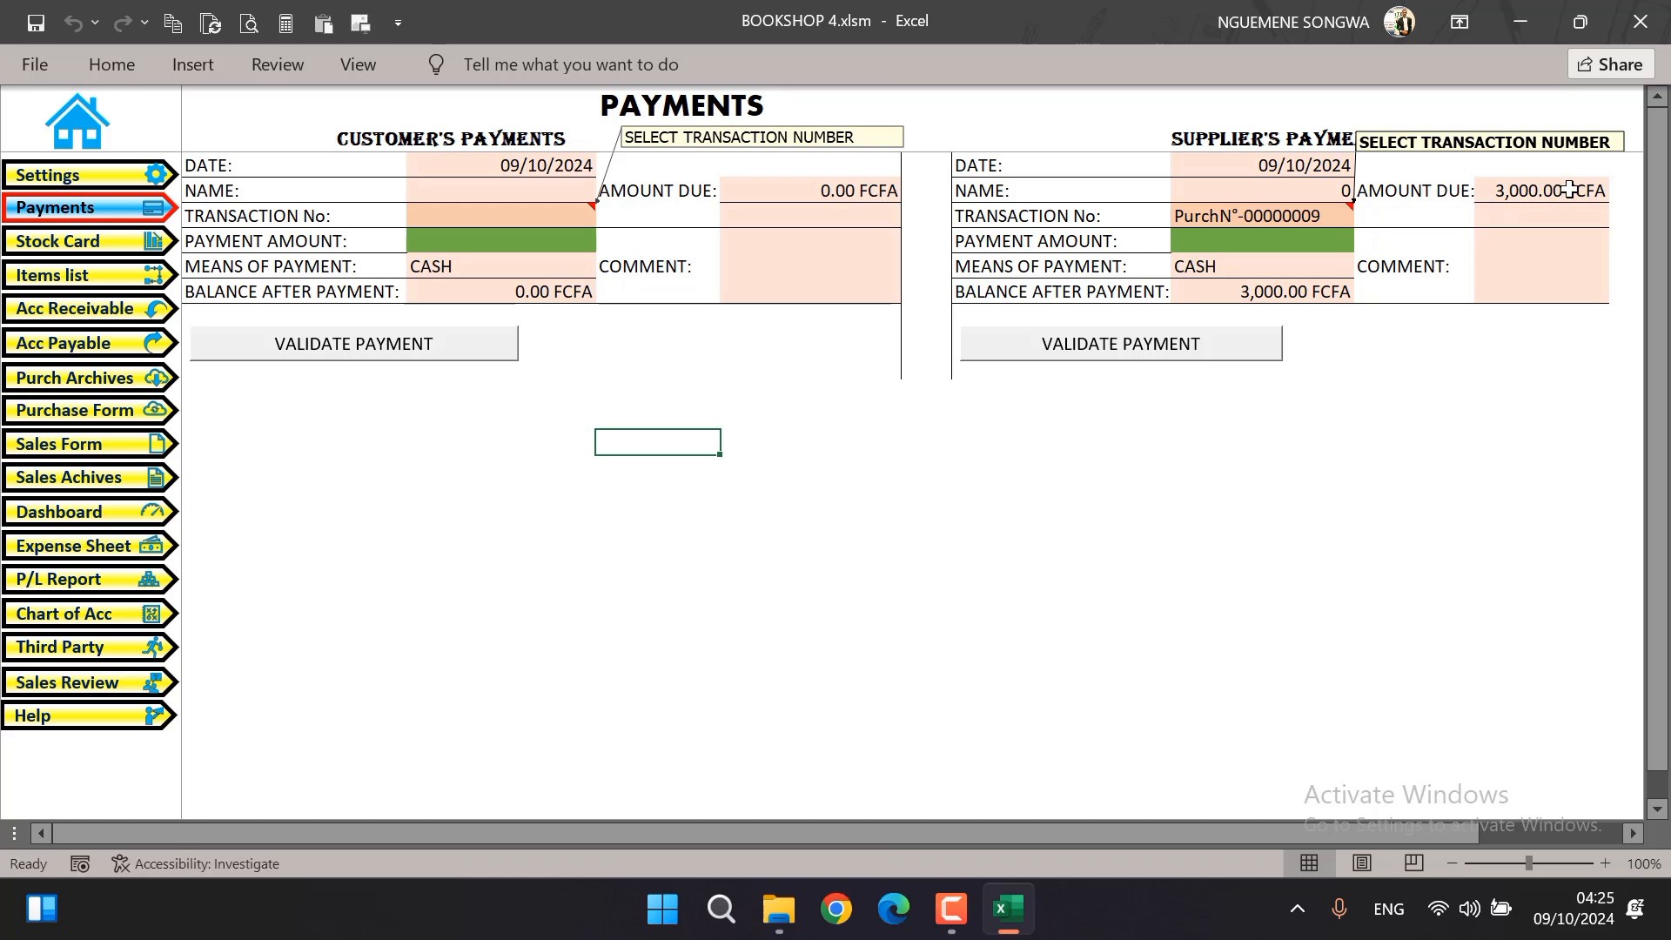
Set the supplier's payment amount to 2000 and validate the payment
left_click(1280, 241)
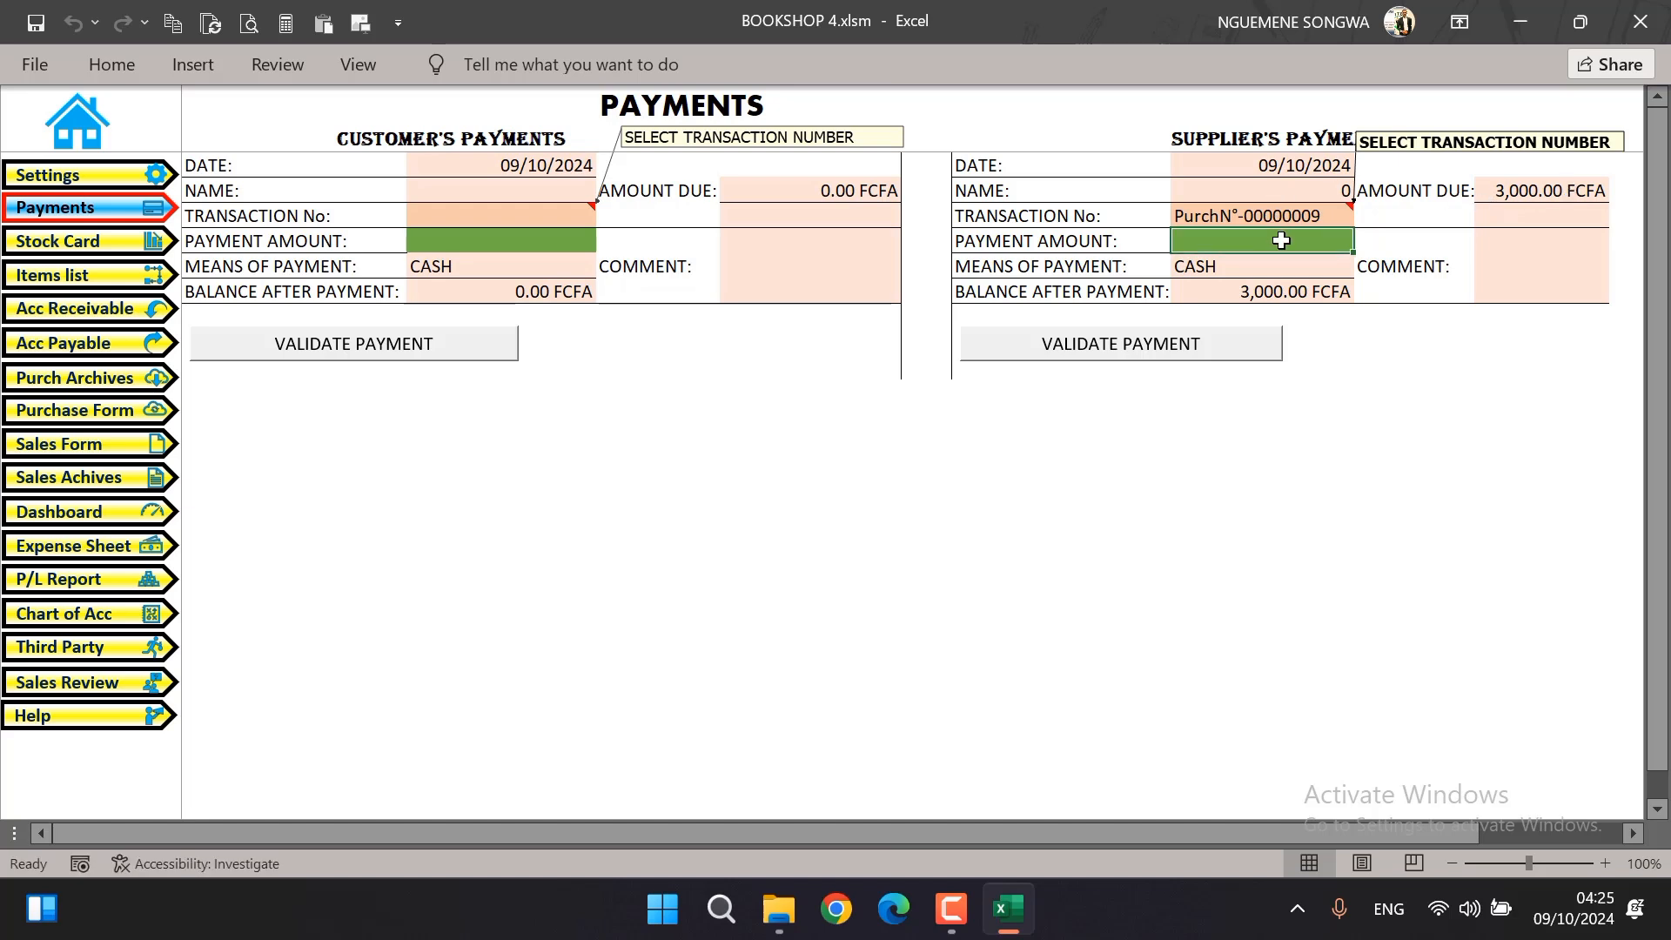
type("2000")
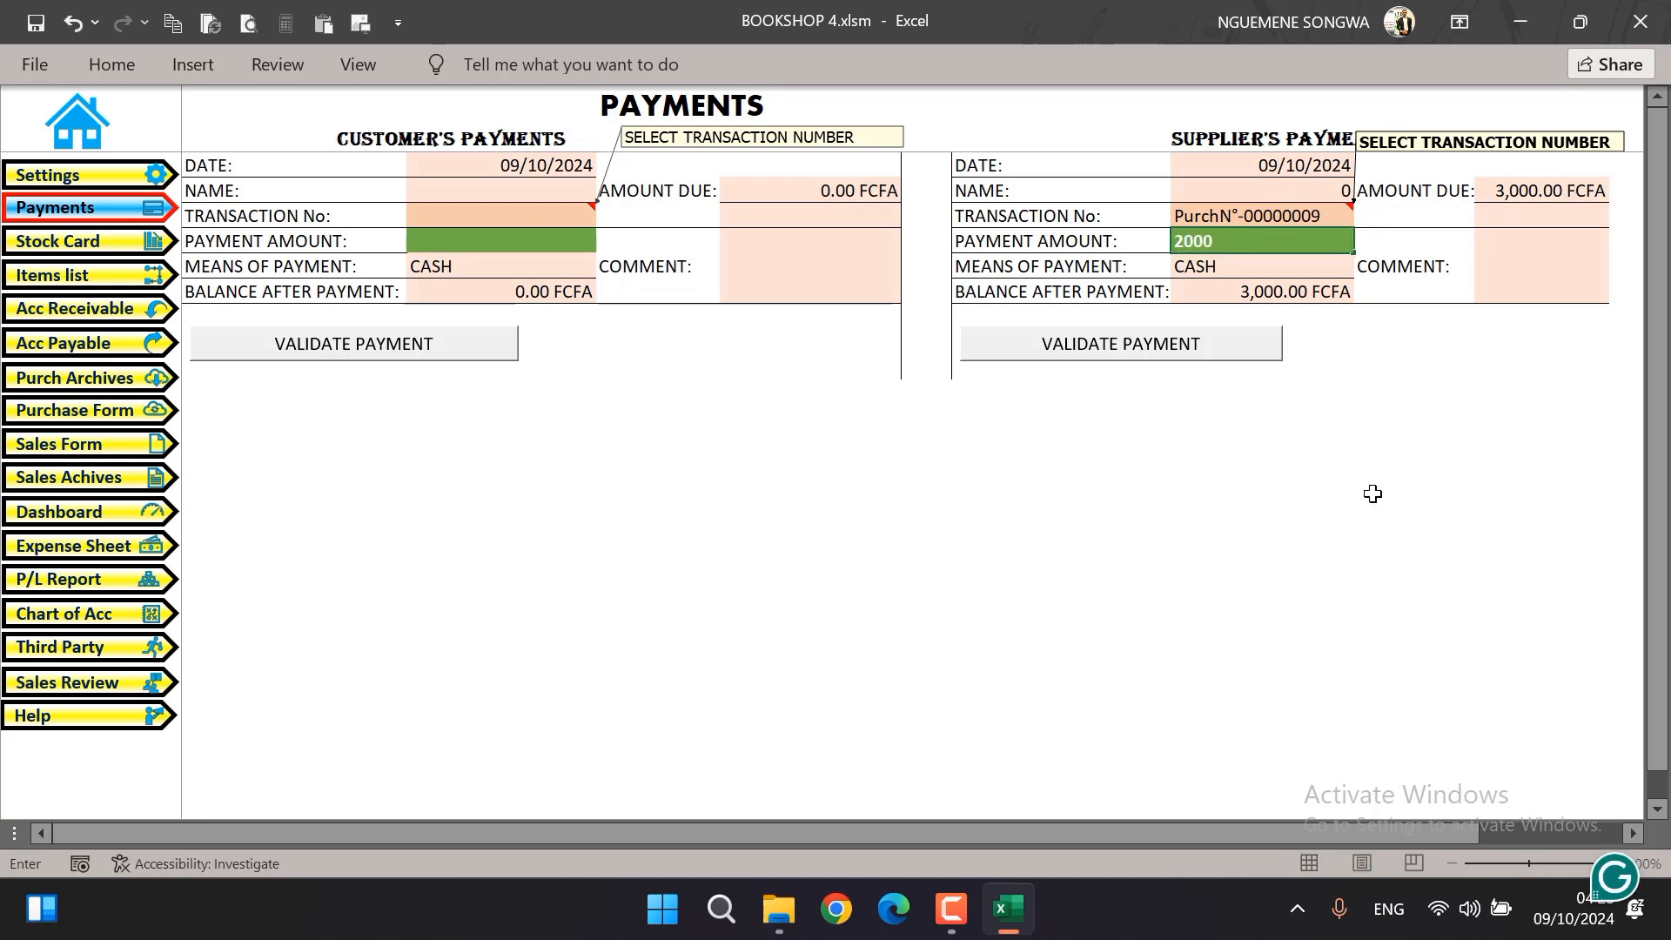
key("Return")
left_click(818, 259)
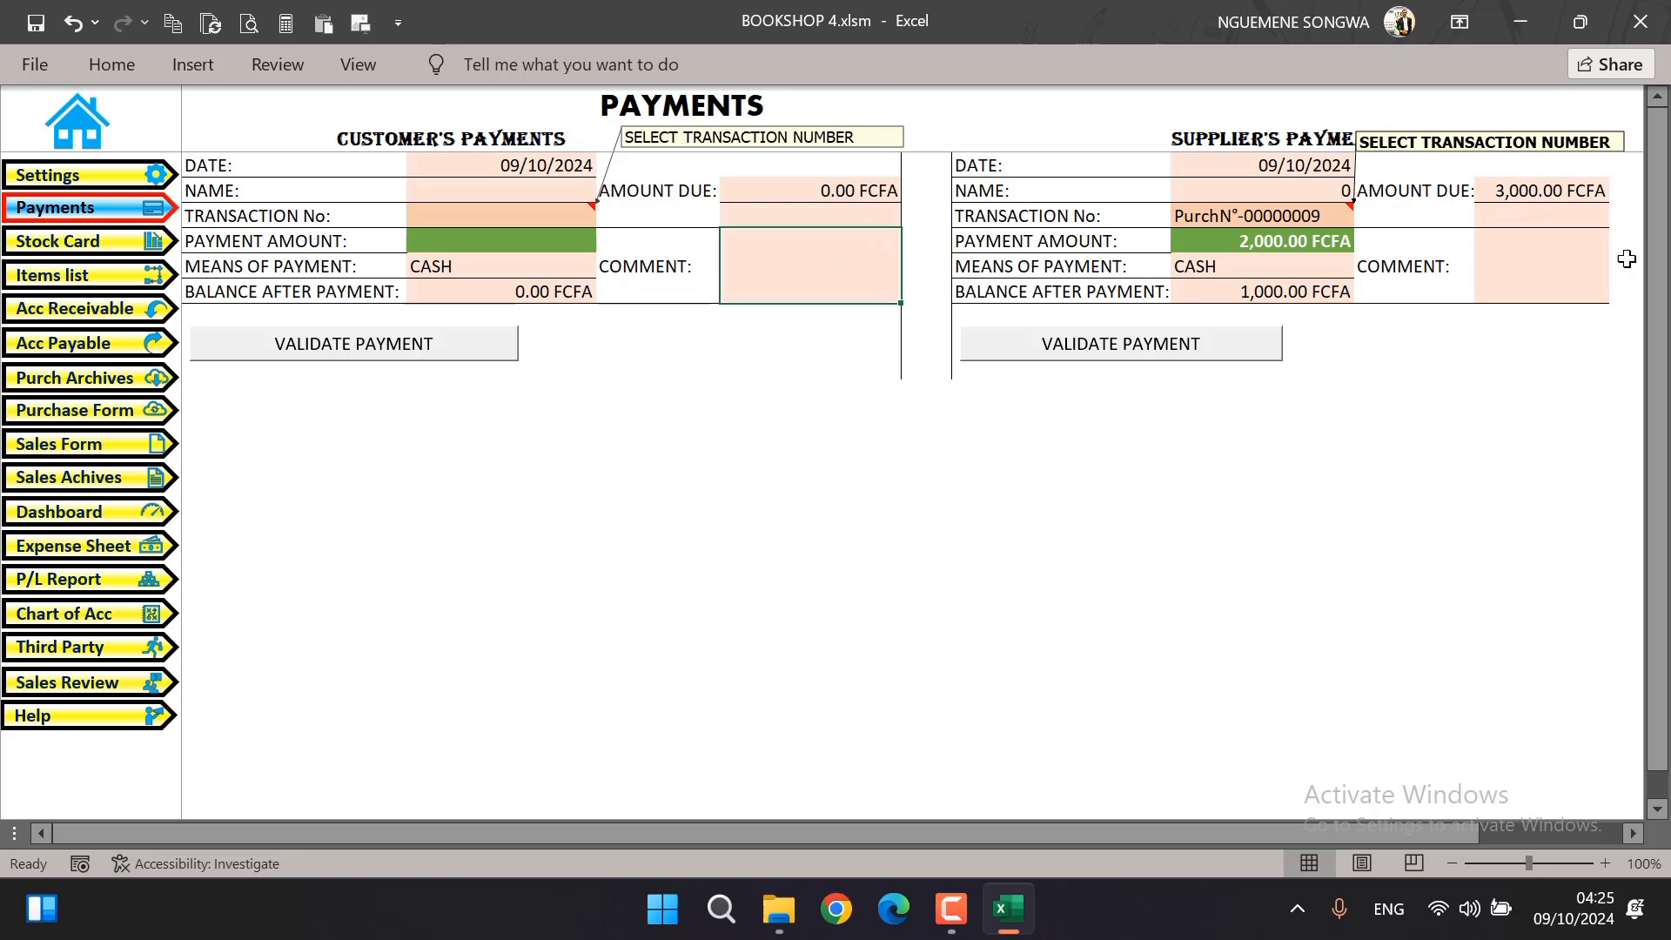
left_click(1531, 268)
left_click(1221, 344)
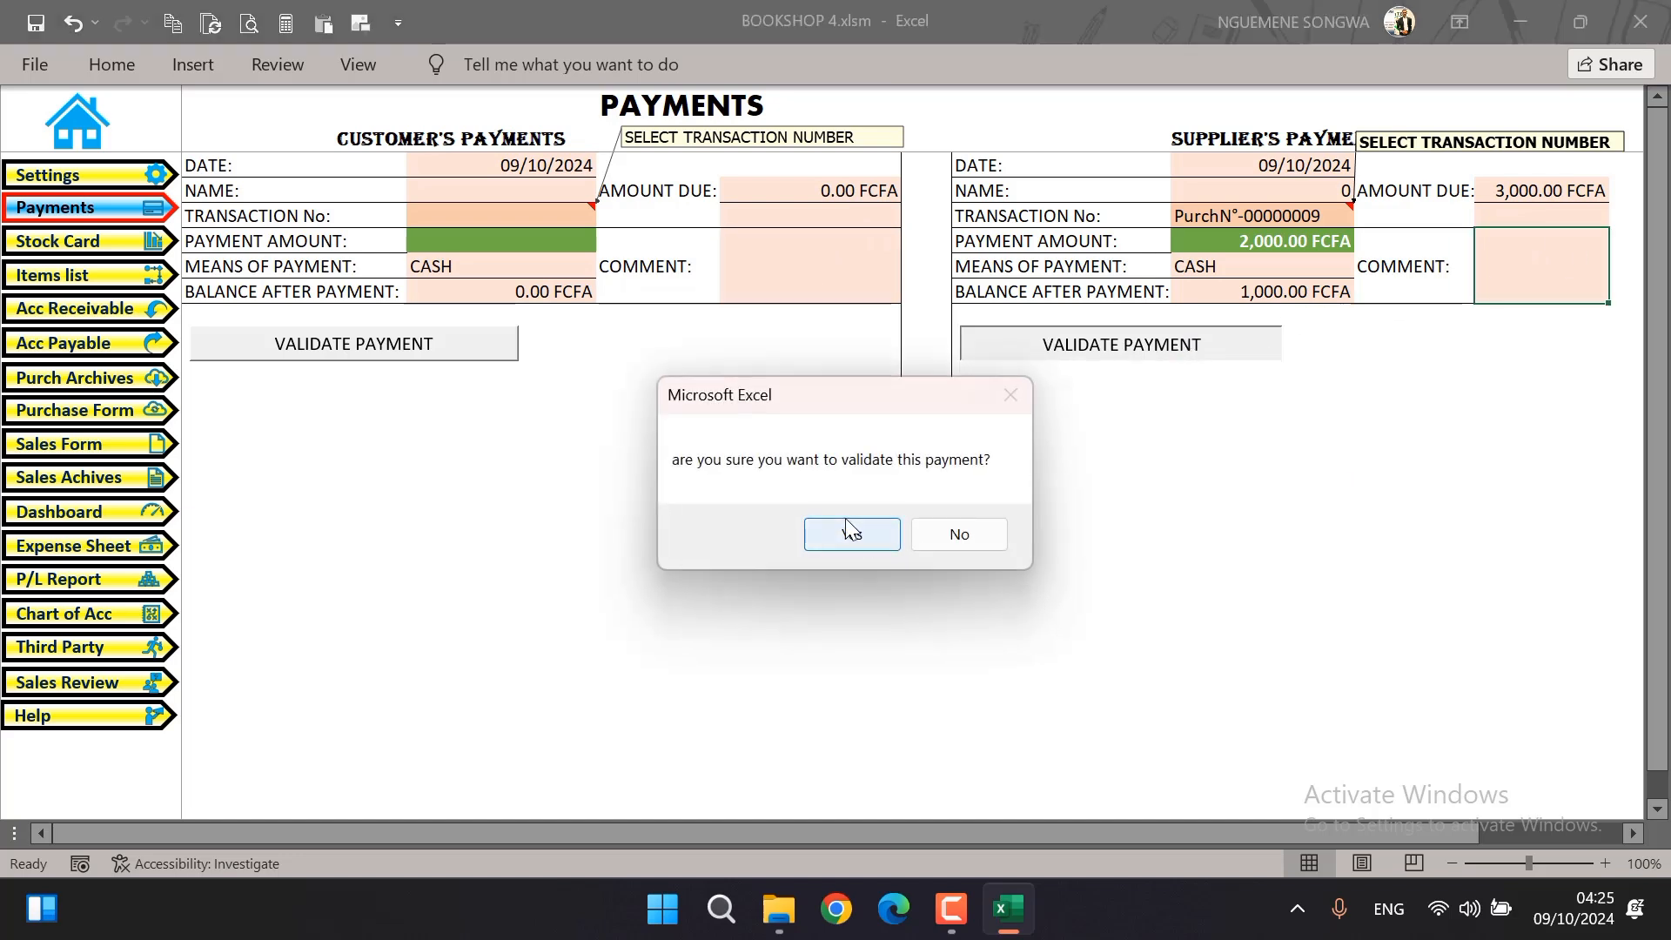
left_click(879, 534)
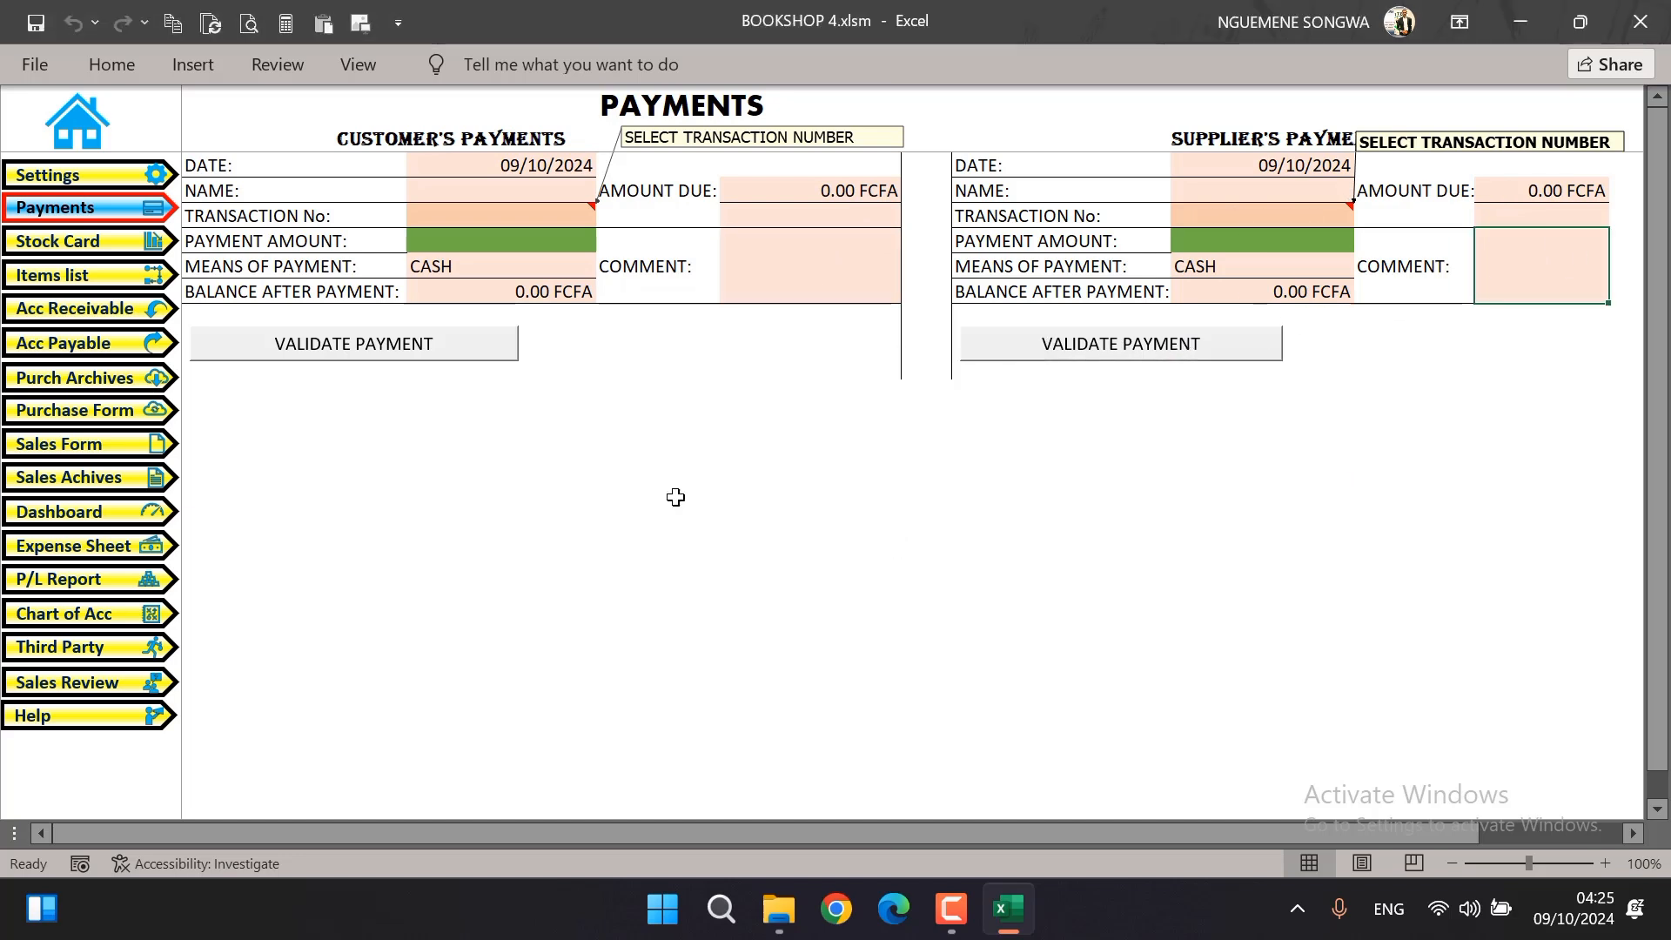
Review the recorded payments in the credit sales archive and the credit purchase archive
left_click(107, 317)
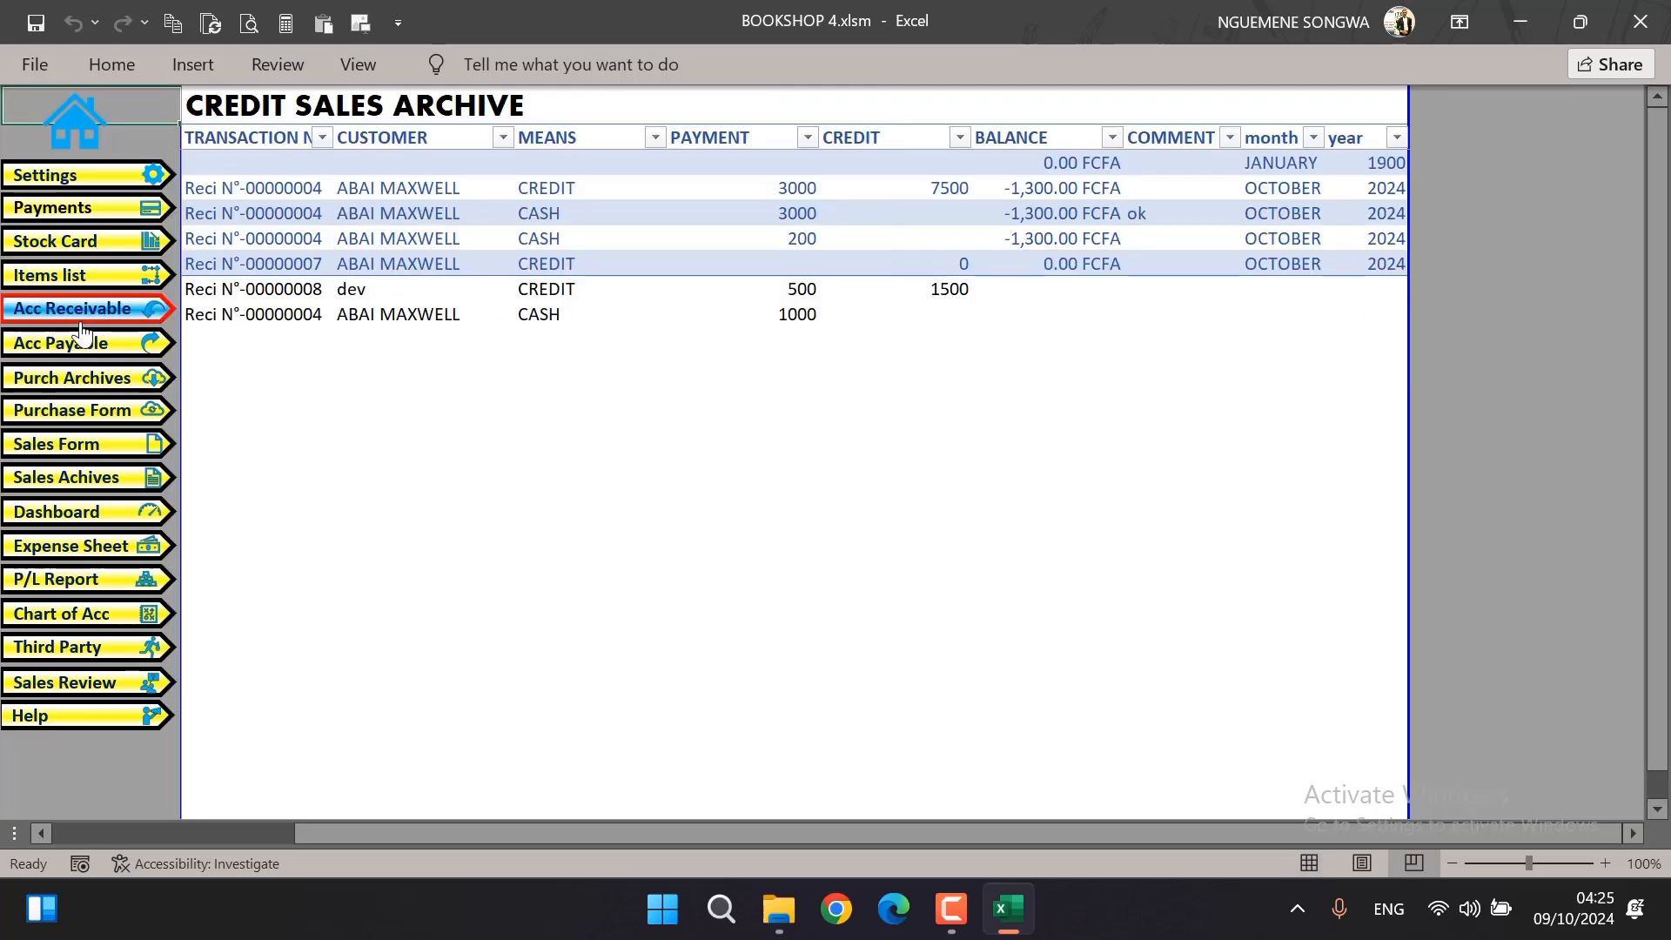
left_click(105, 346)
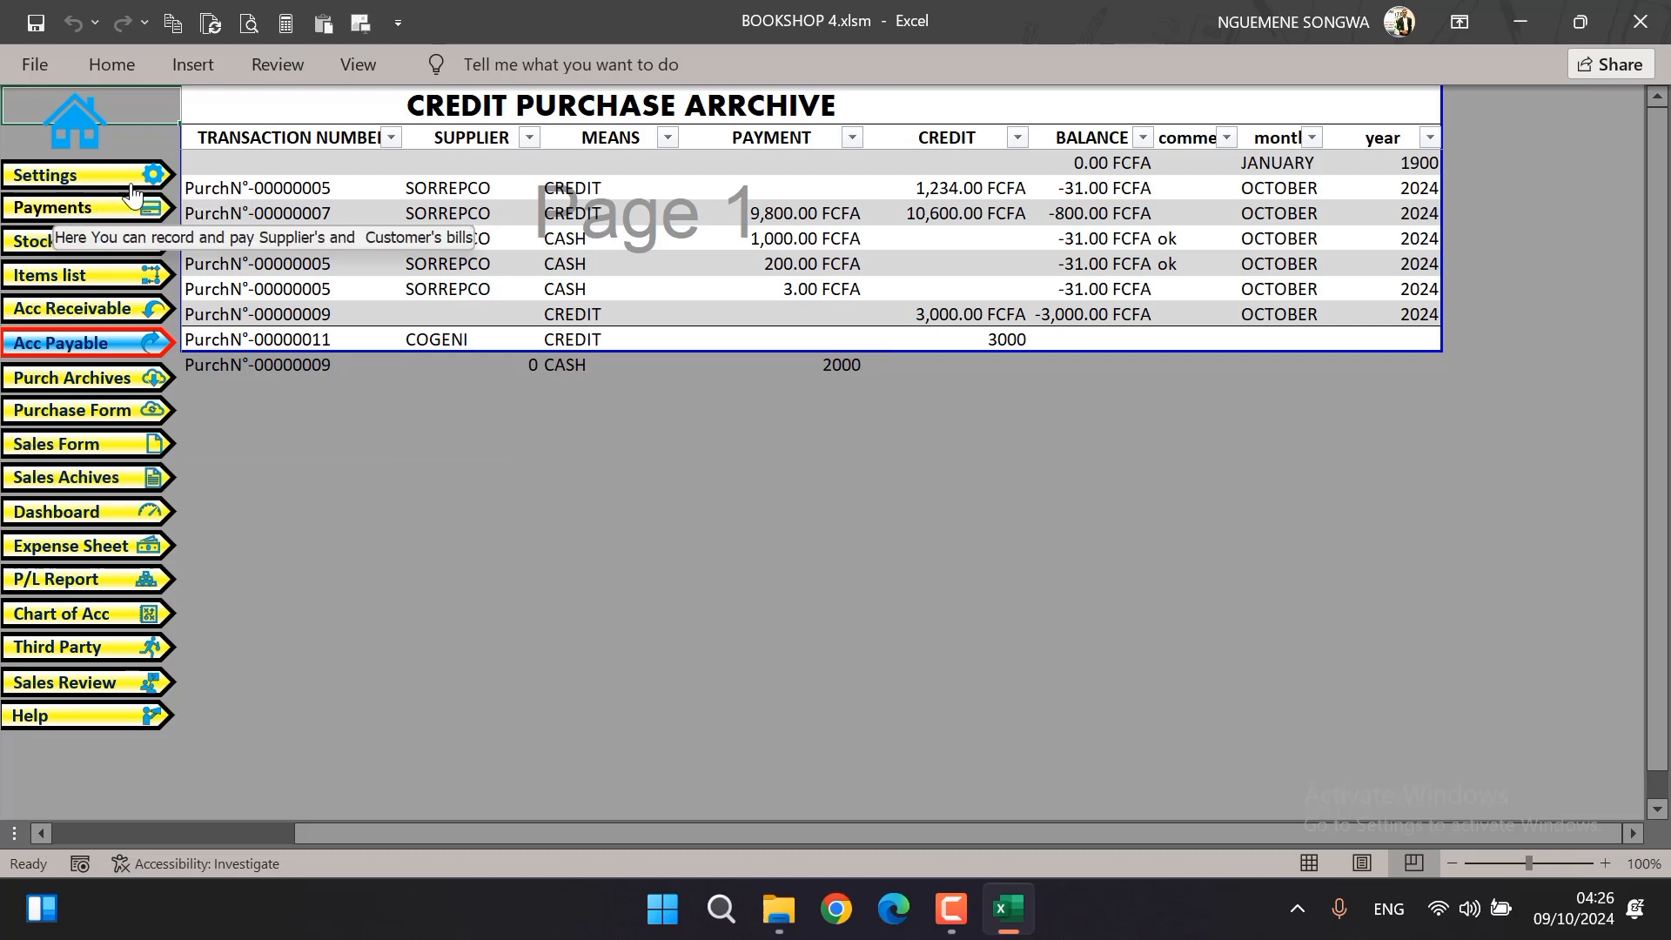
Browse through the settings, payments and item list pages
left_click(70, 177)
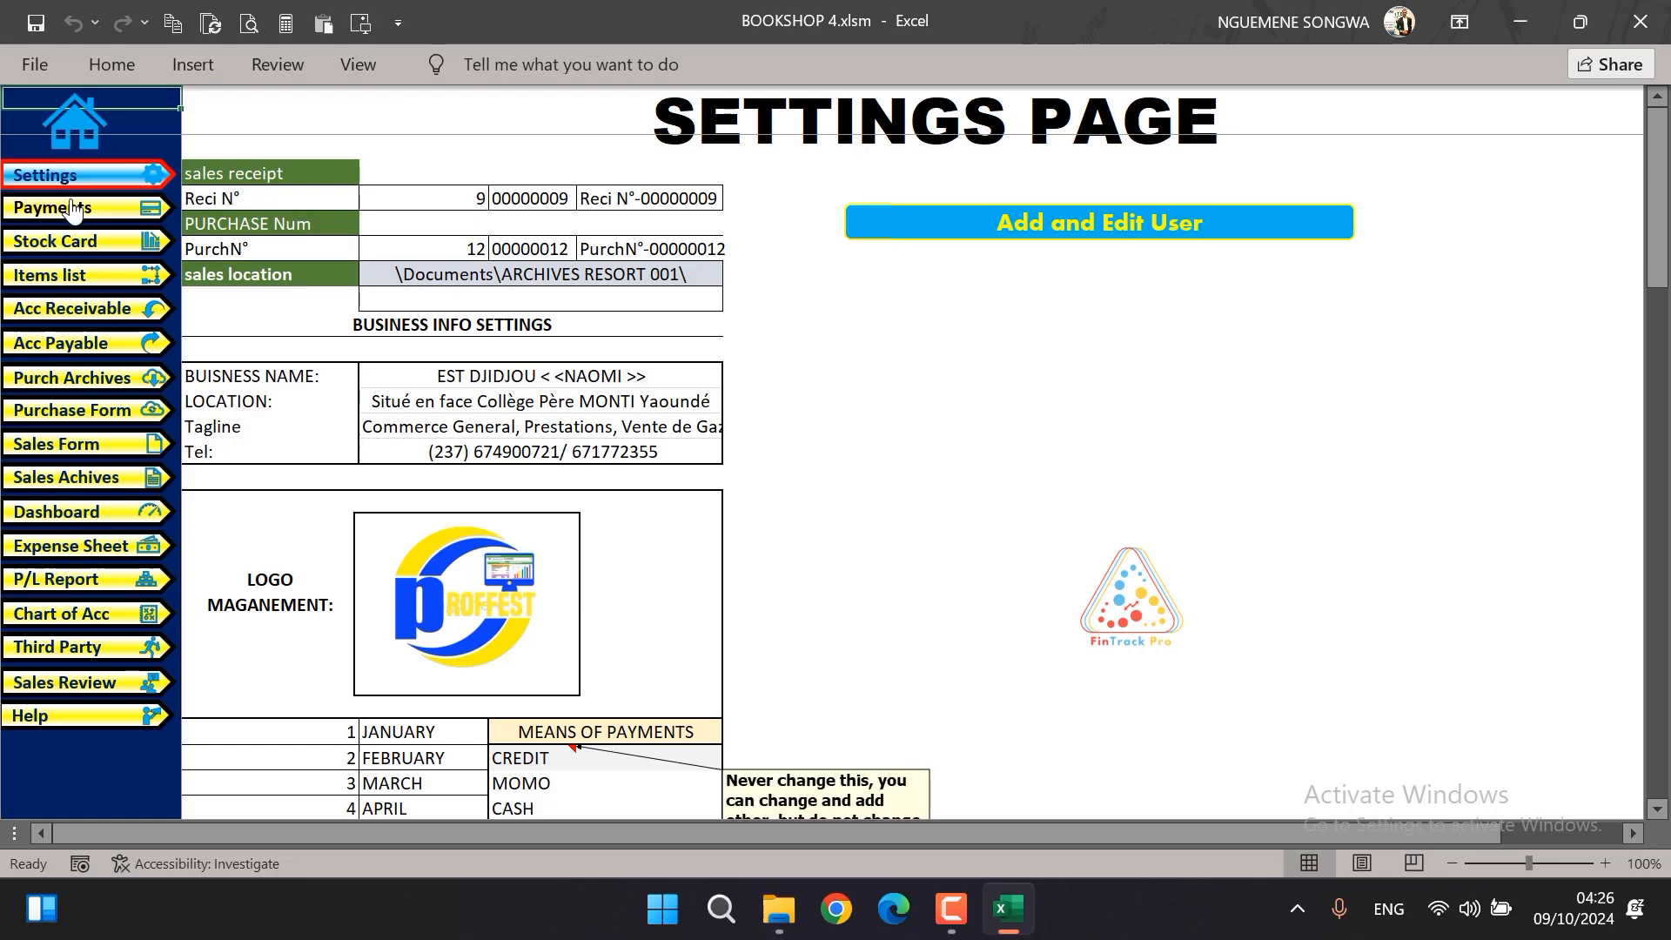
left_click(70, 209)
left_click(61, 272)
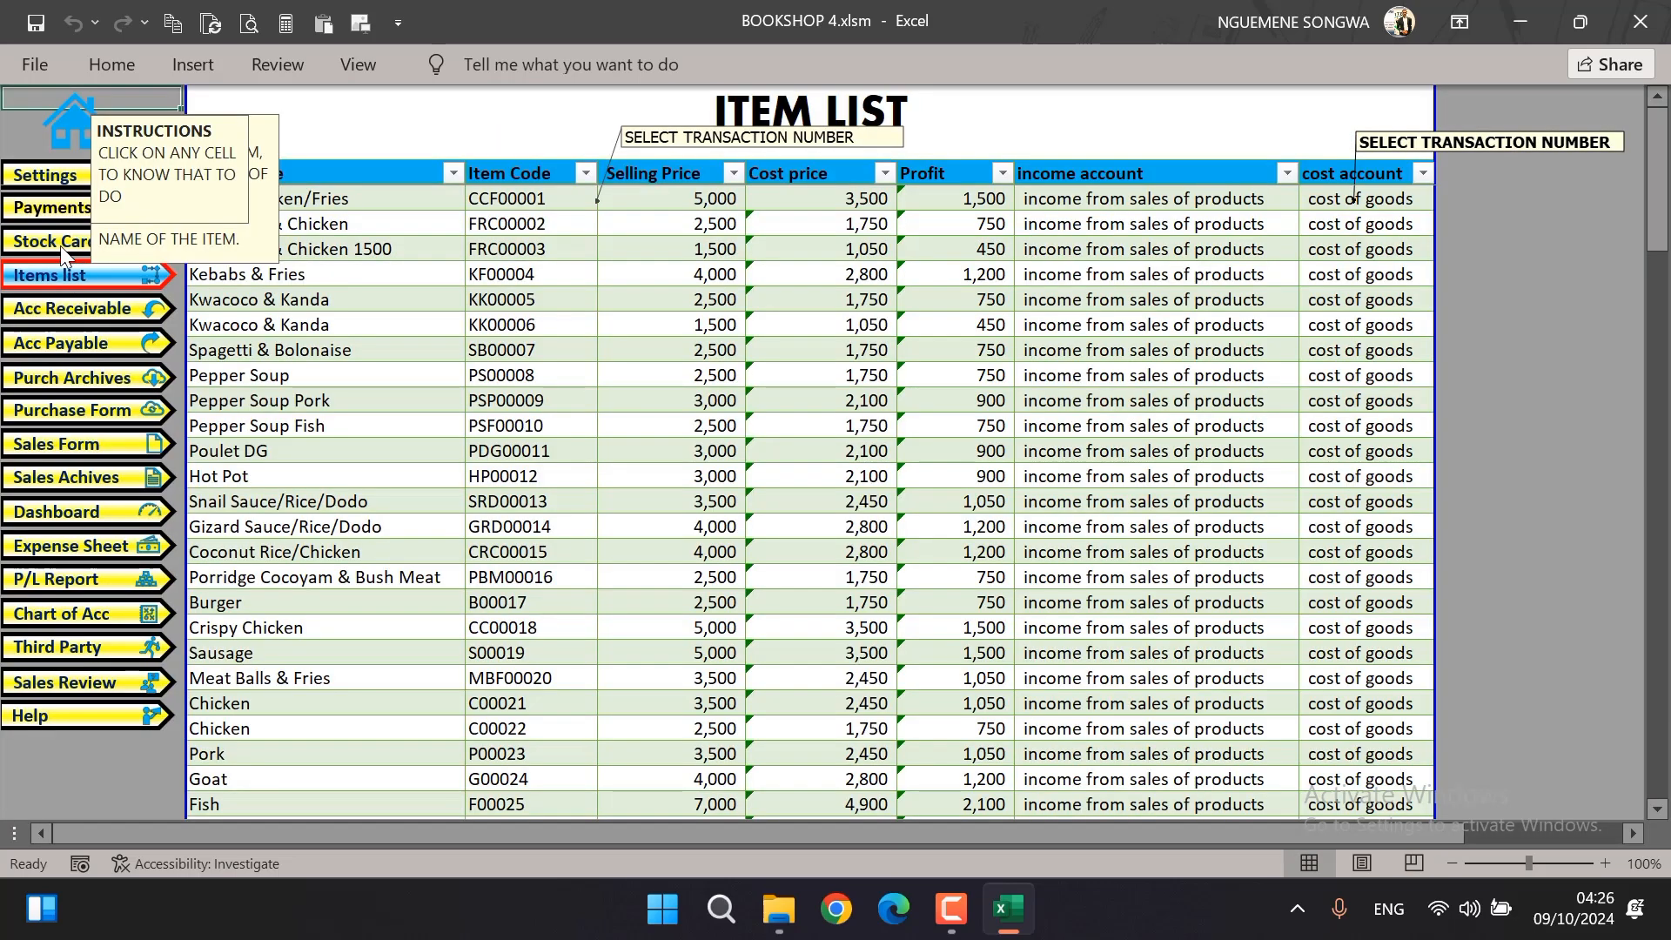
Open the stock card and examine the Stock on Hand column across the inventory items
left_click(59, 247)
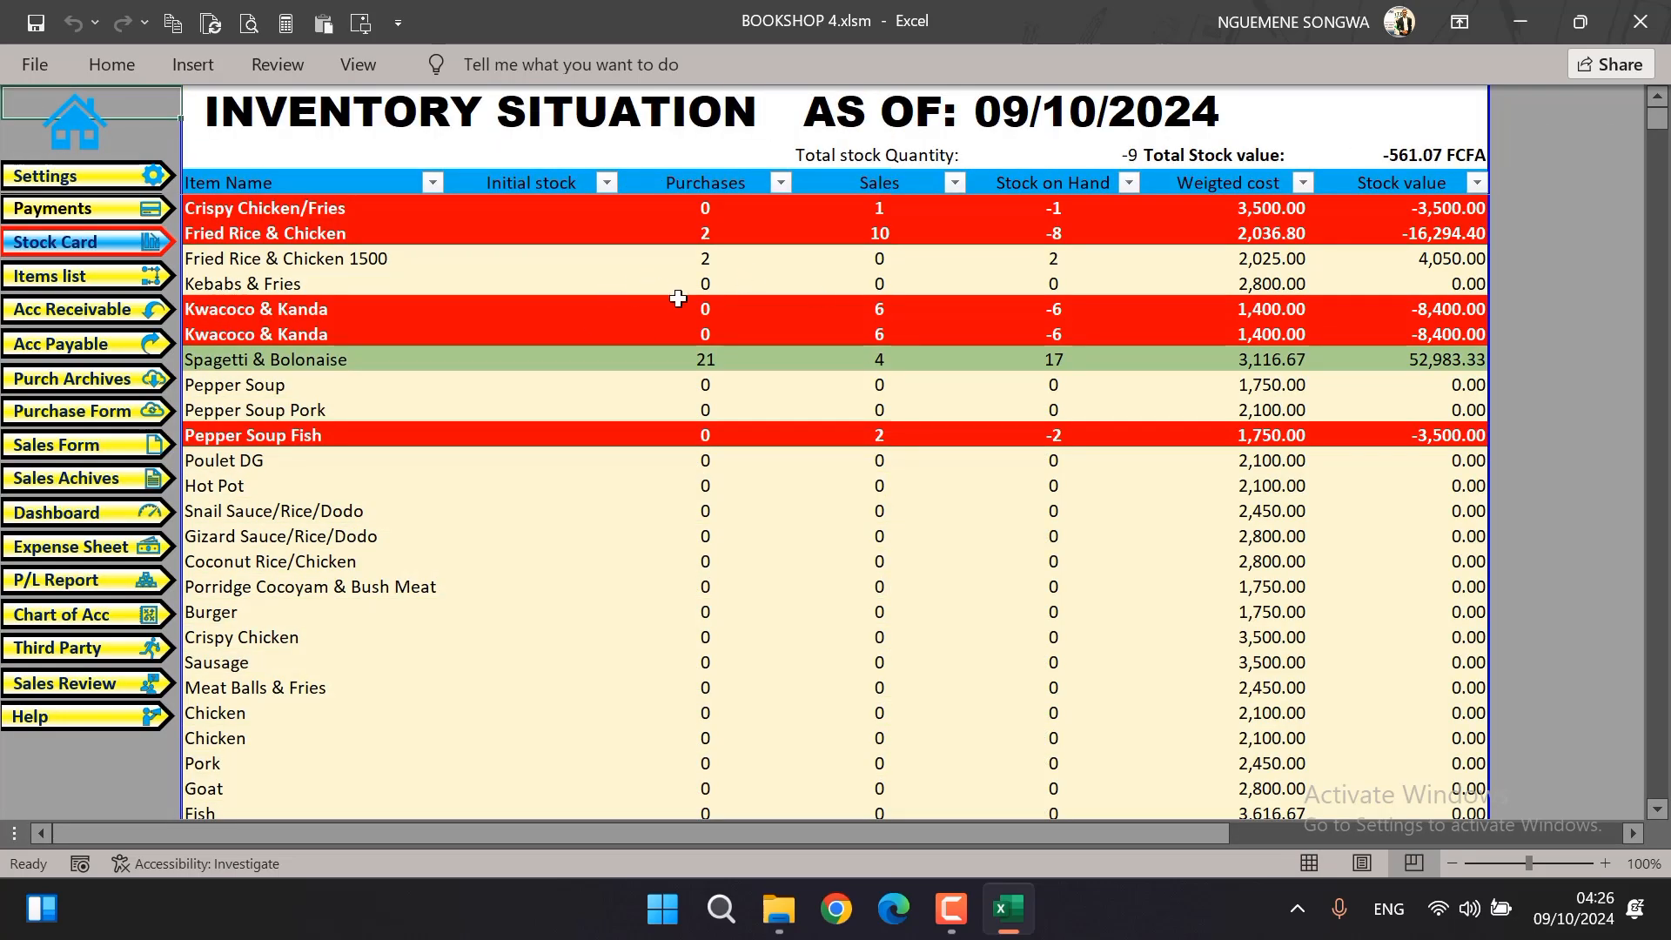
left_click(1051, 172)
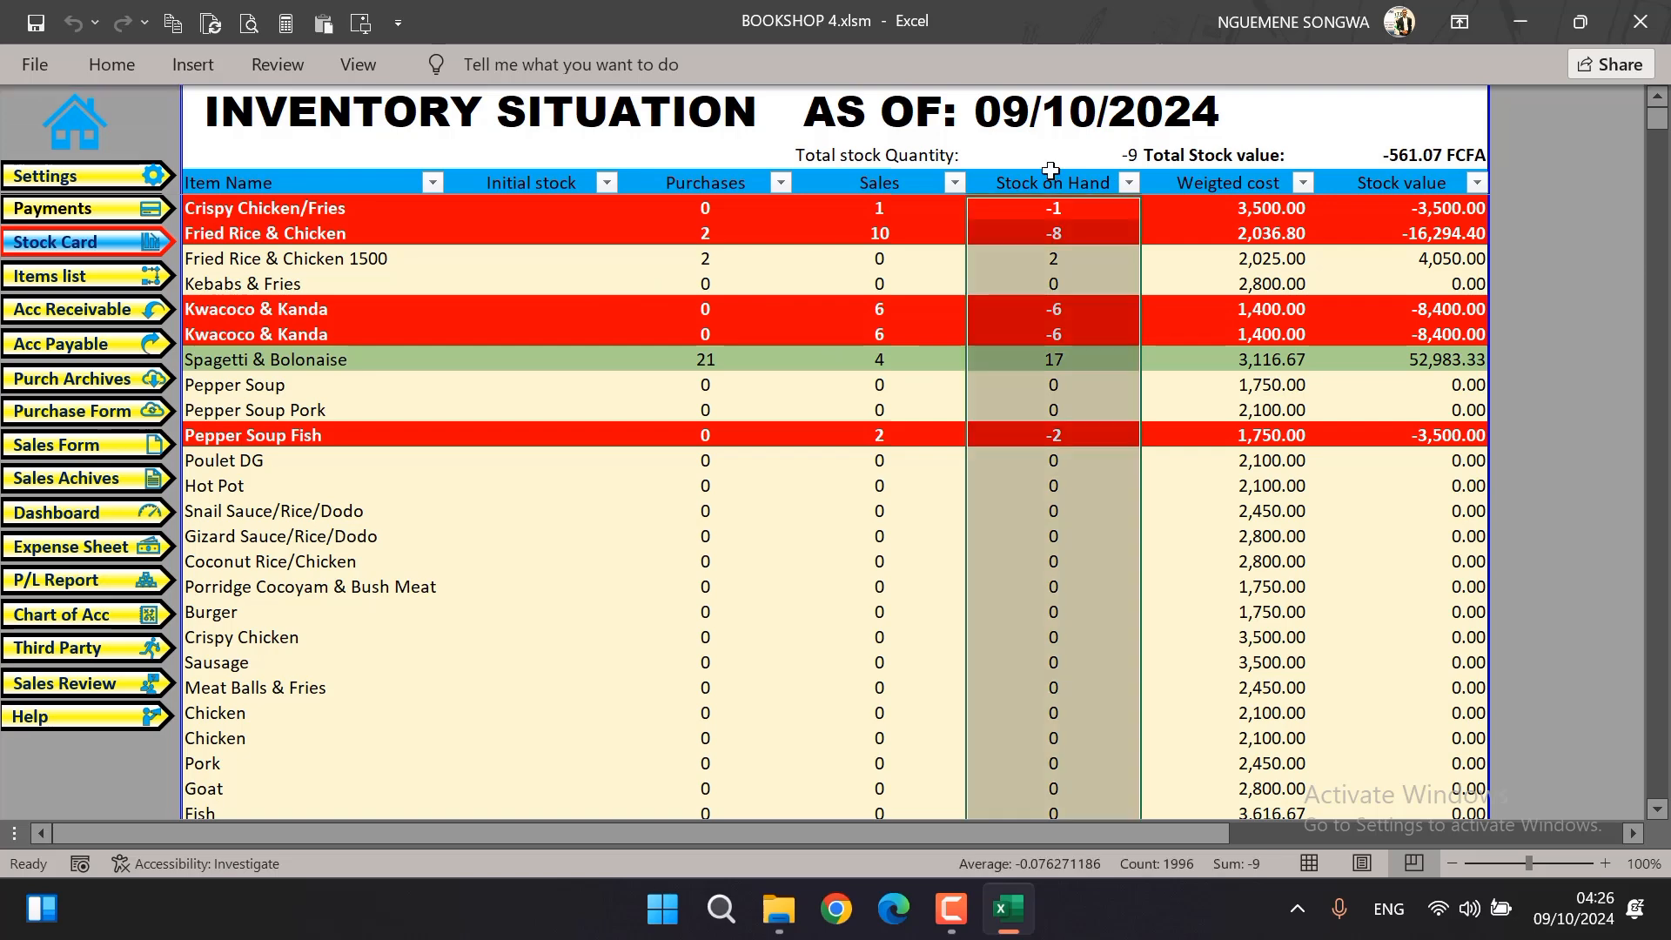
left_click(1078, 253)
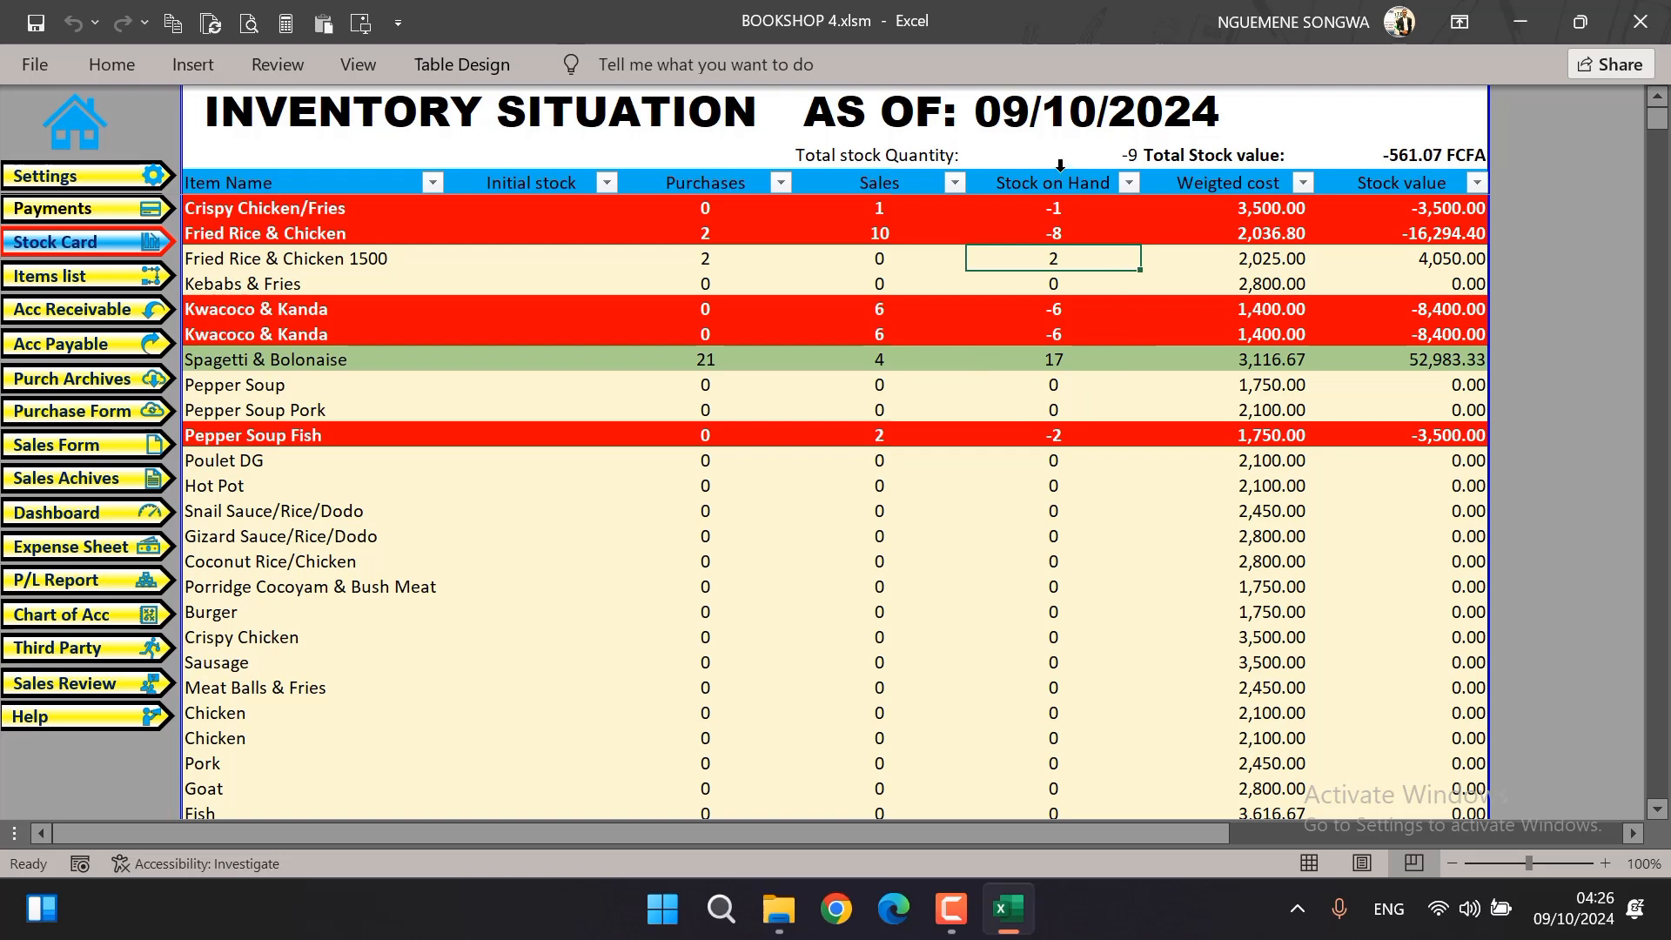
scroll(1024, 551, "down", 15)
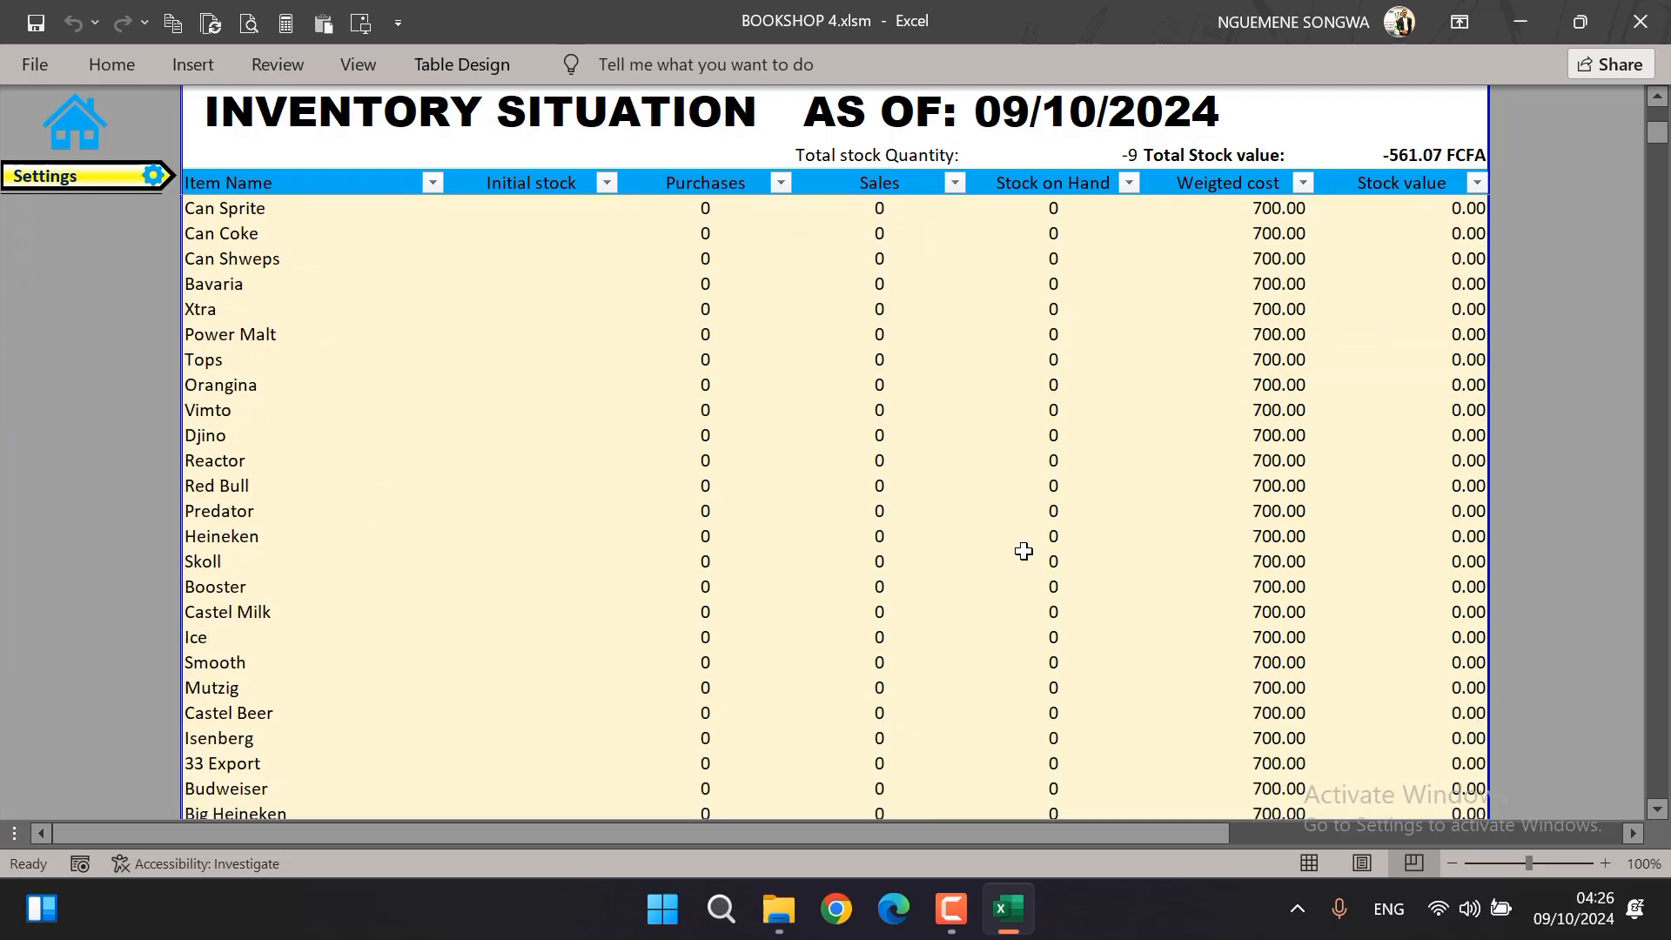
scroll(1023, 551, "down", 20)
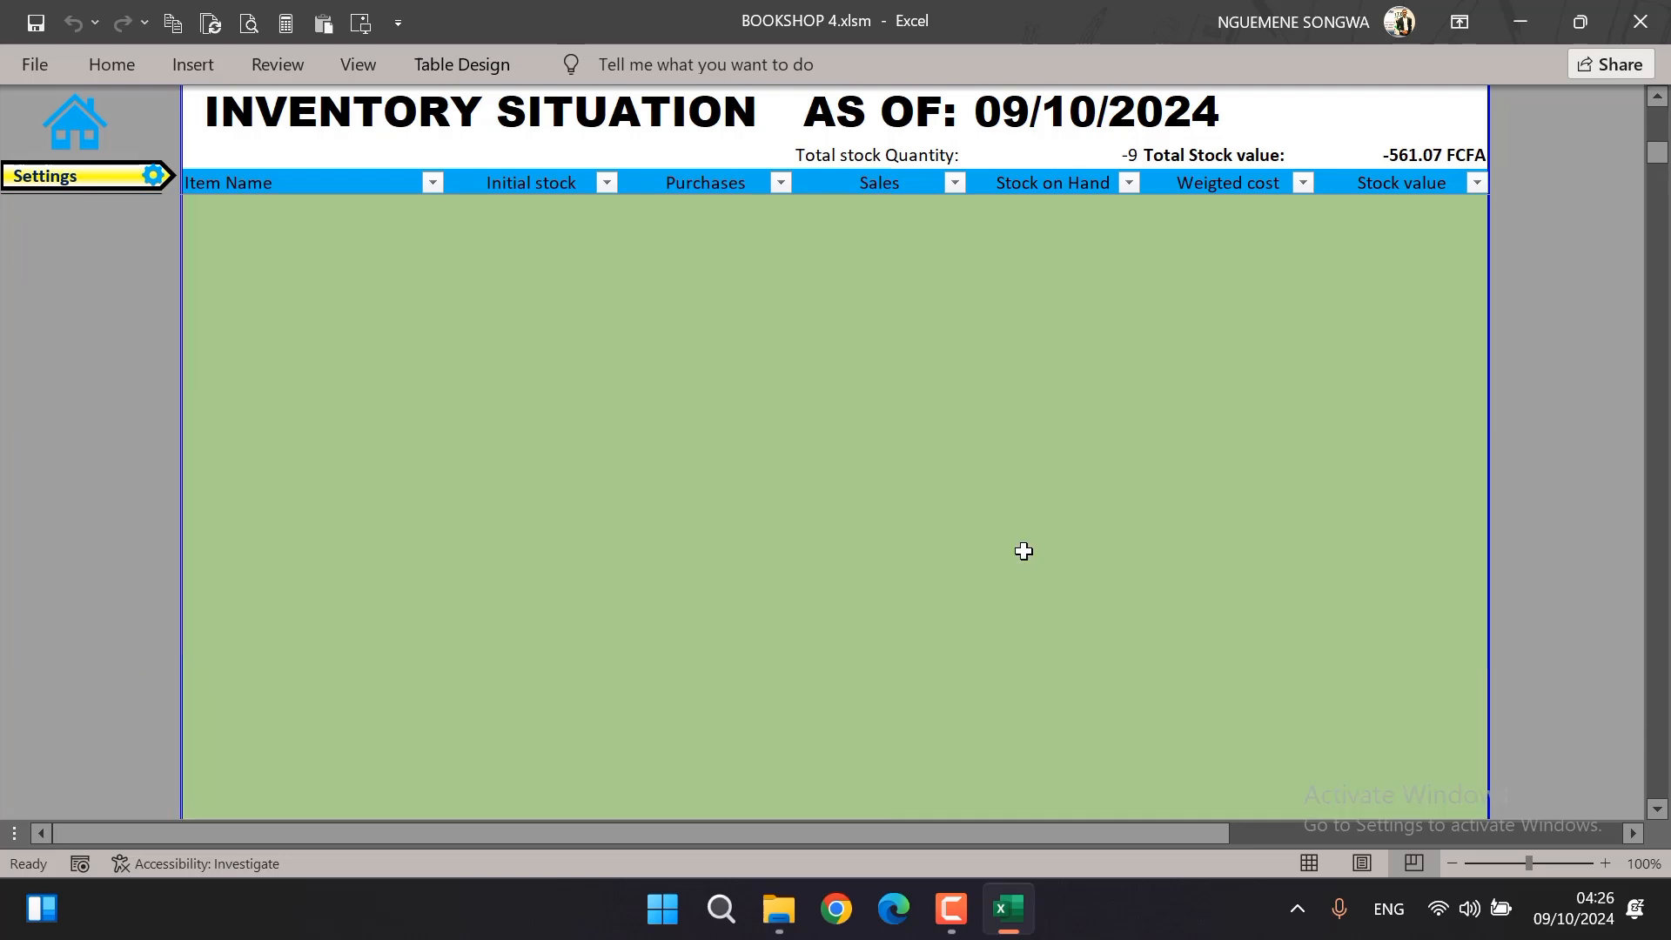
scroll(1023, 551, "up", 1)
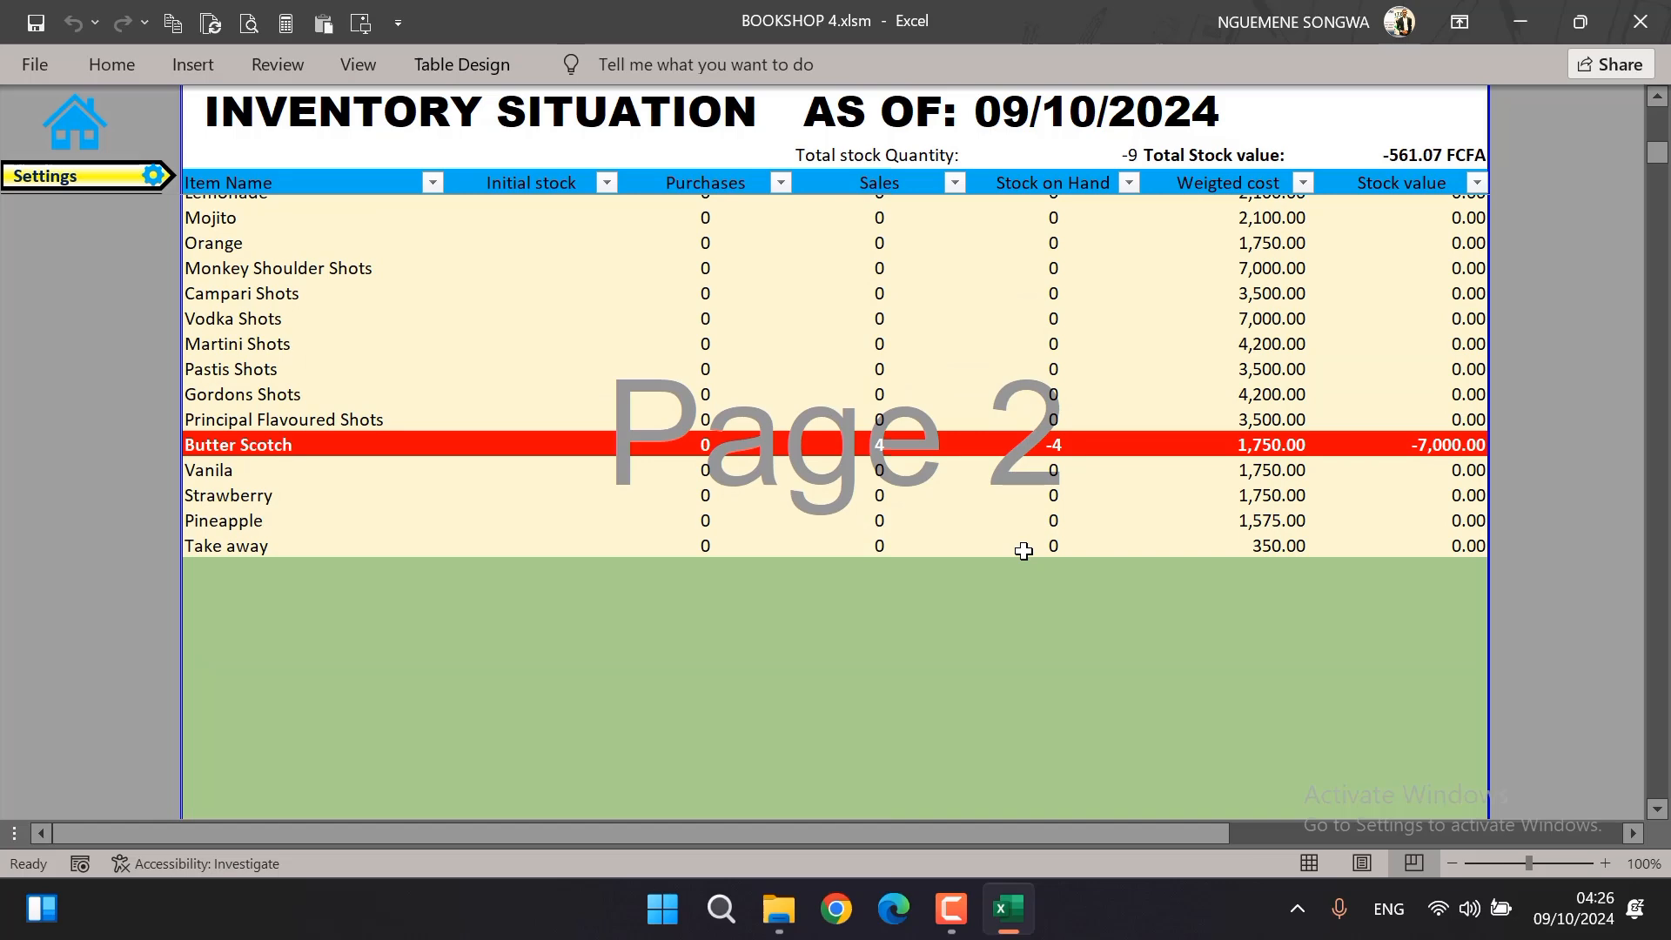
scroll(1023, 550, "up", 13)
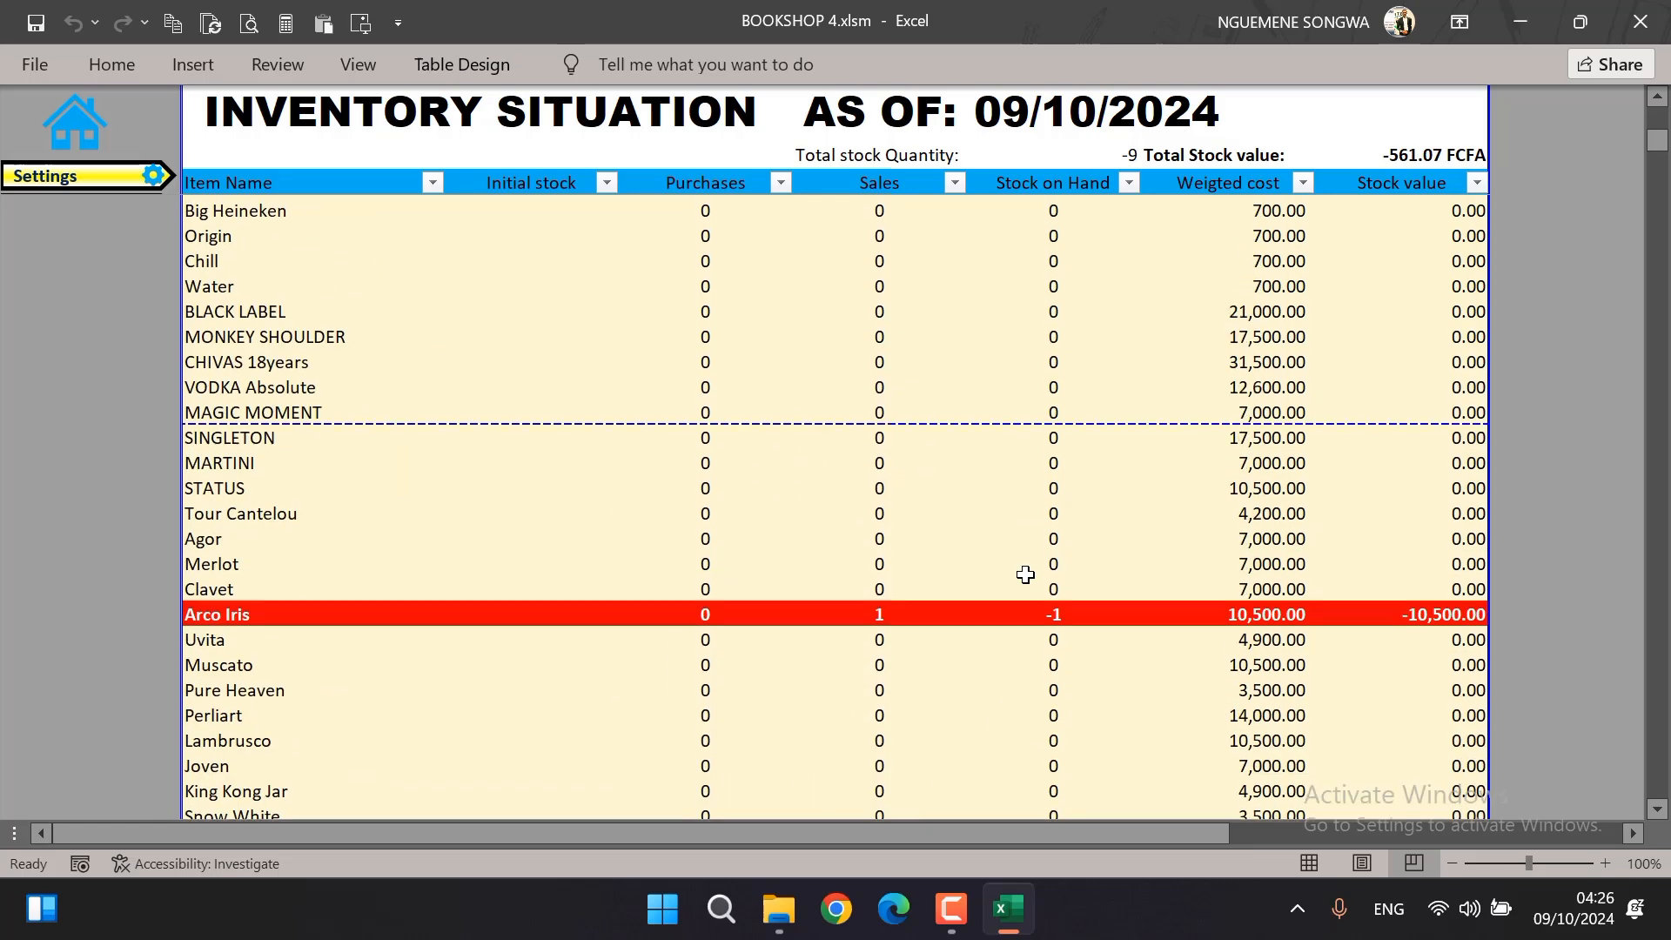
Examine the Item Name and Initial stock columns for the first items on the stock card
scroll(1025, 572, "up", 20)
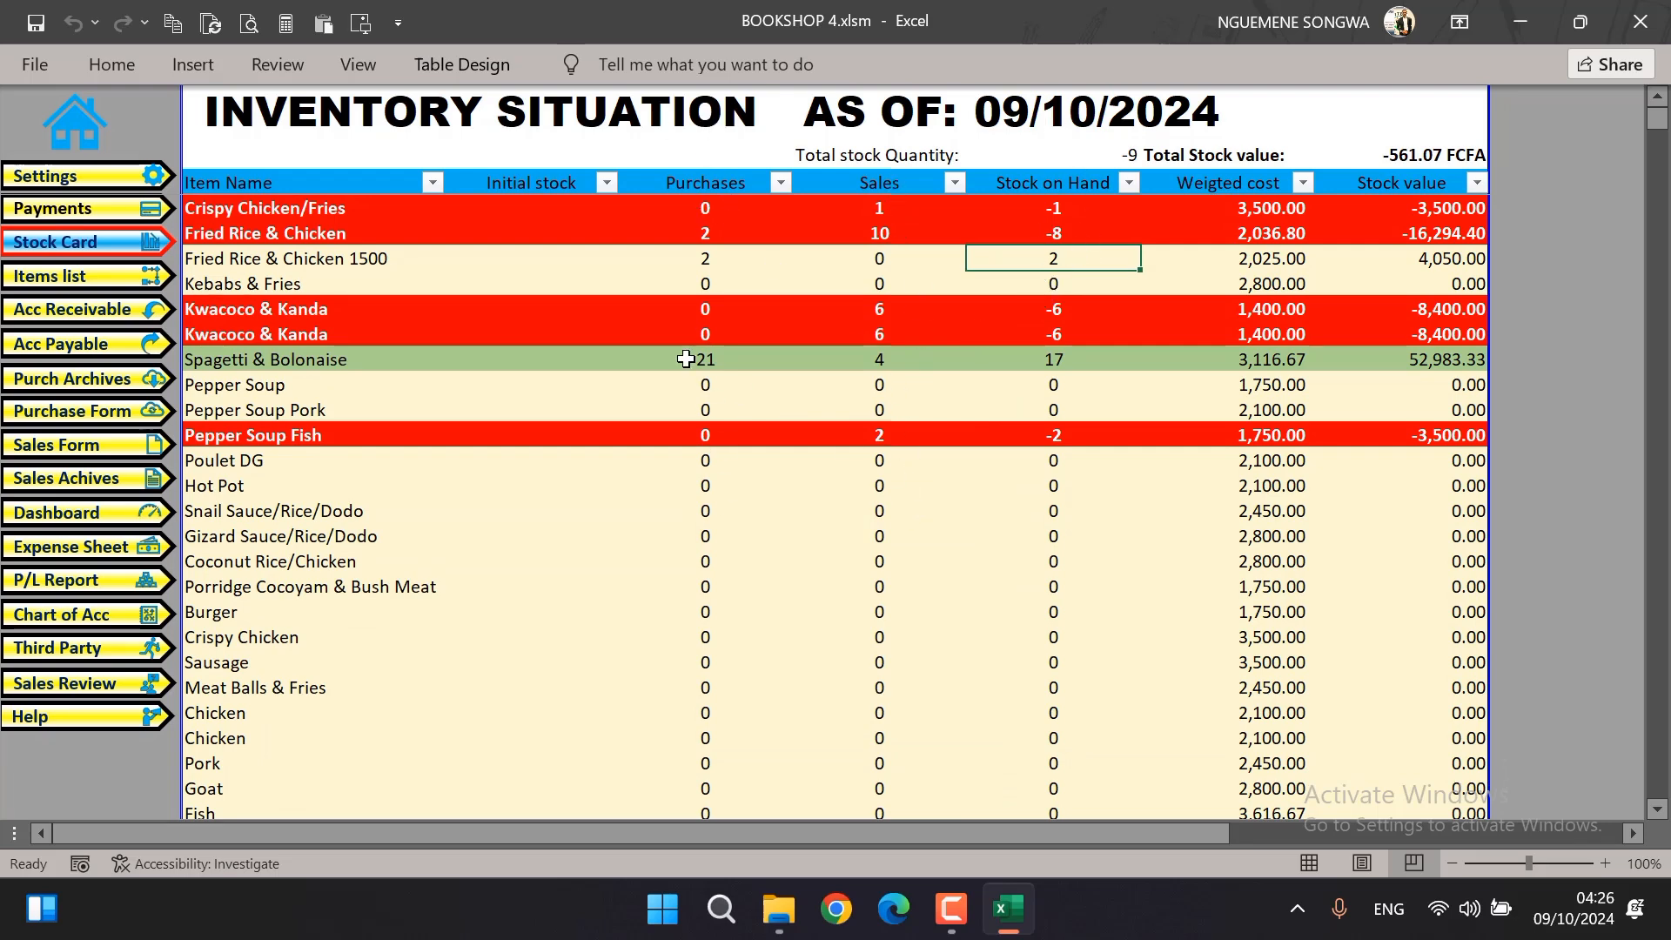
left_click(552, 225)
left_click(551, 200)
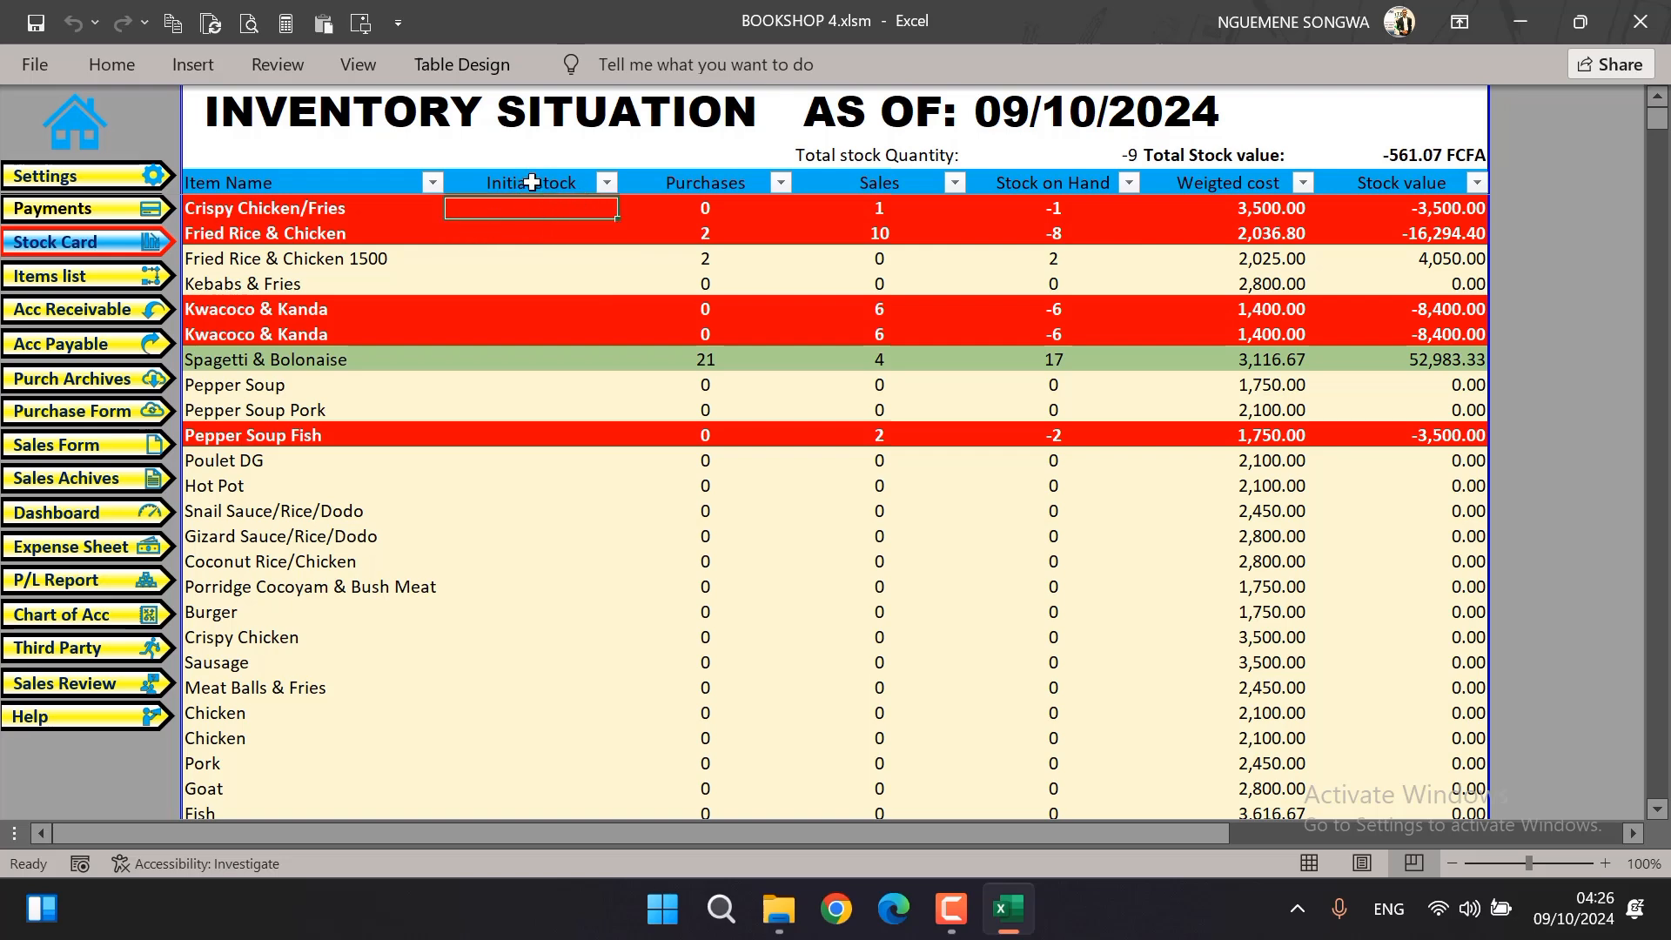
left_click(536, 169)
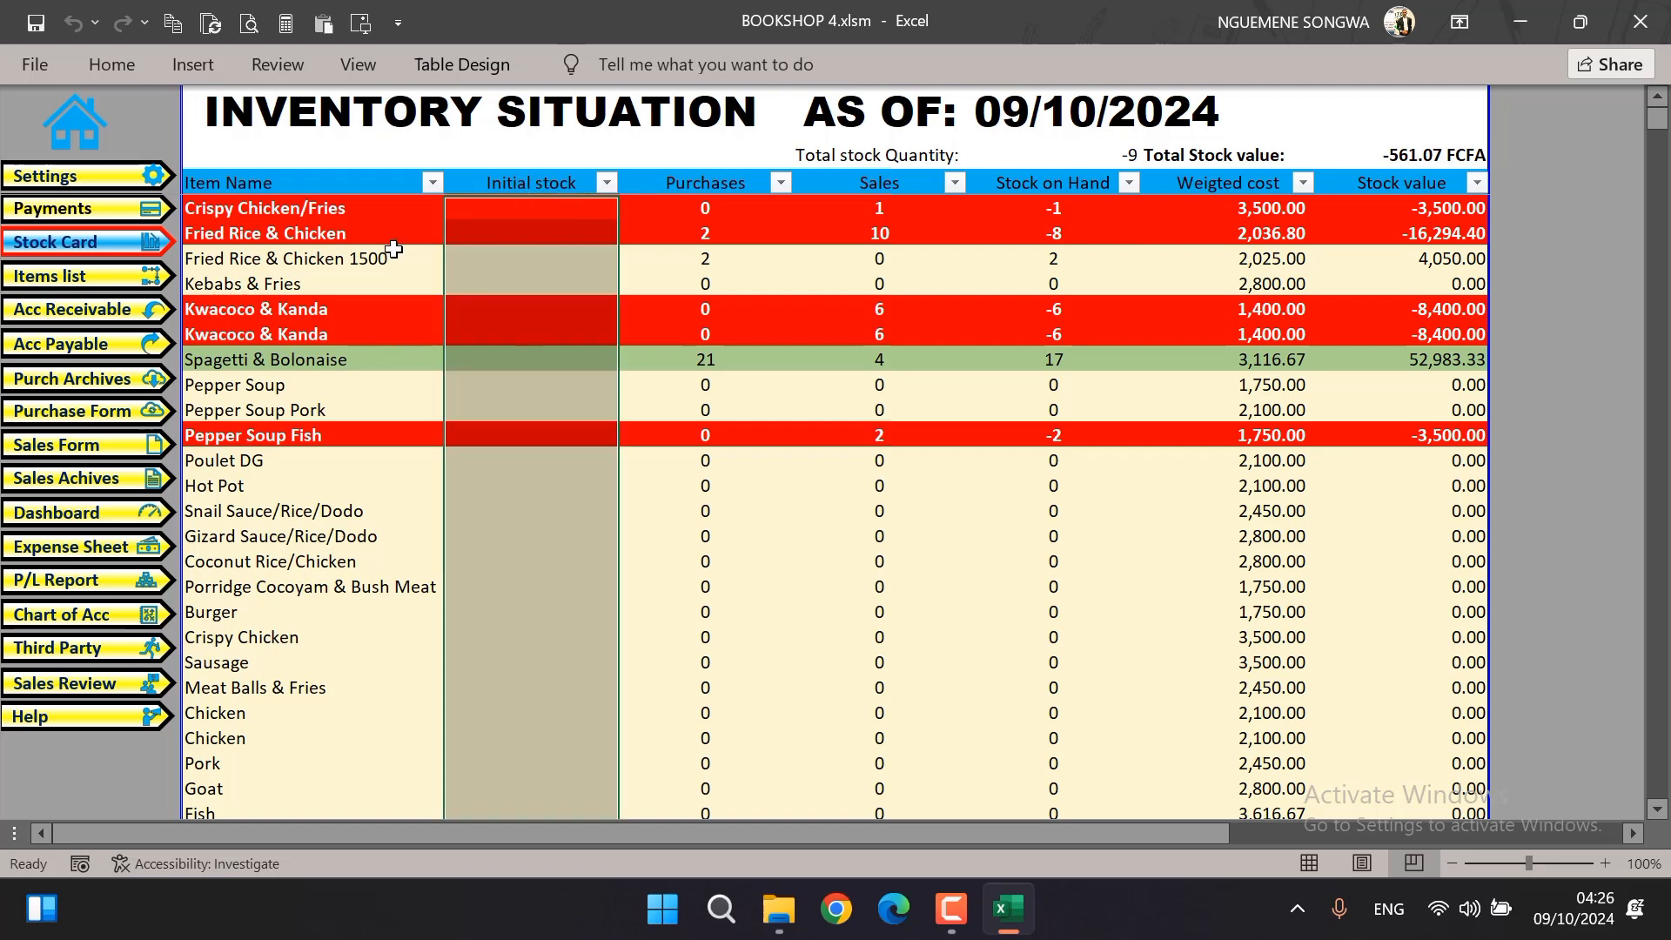
left_click(322, 178)
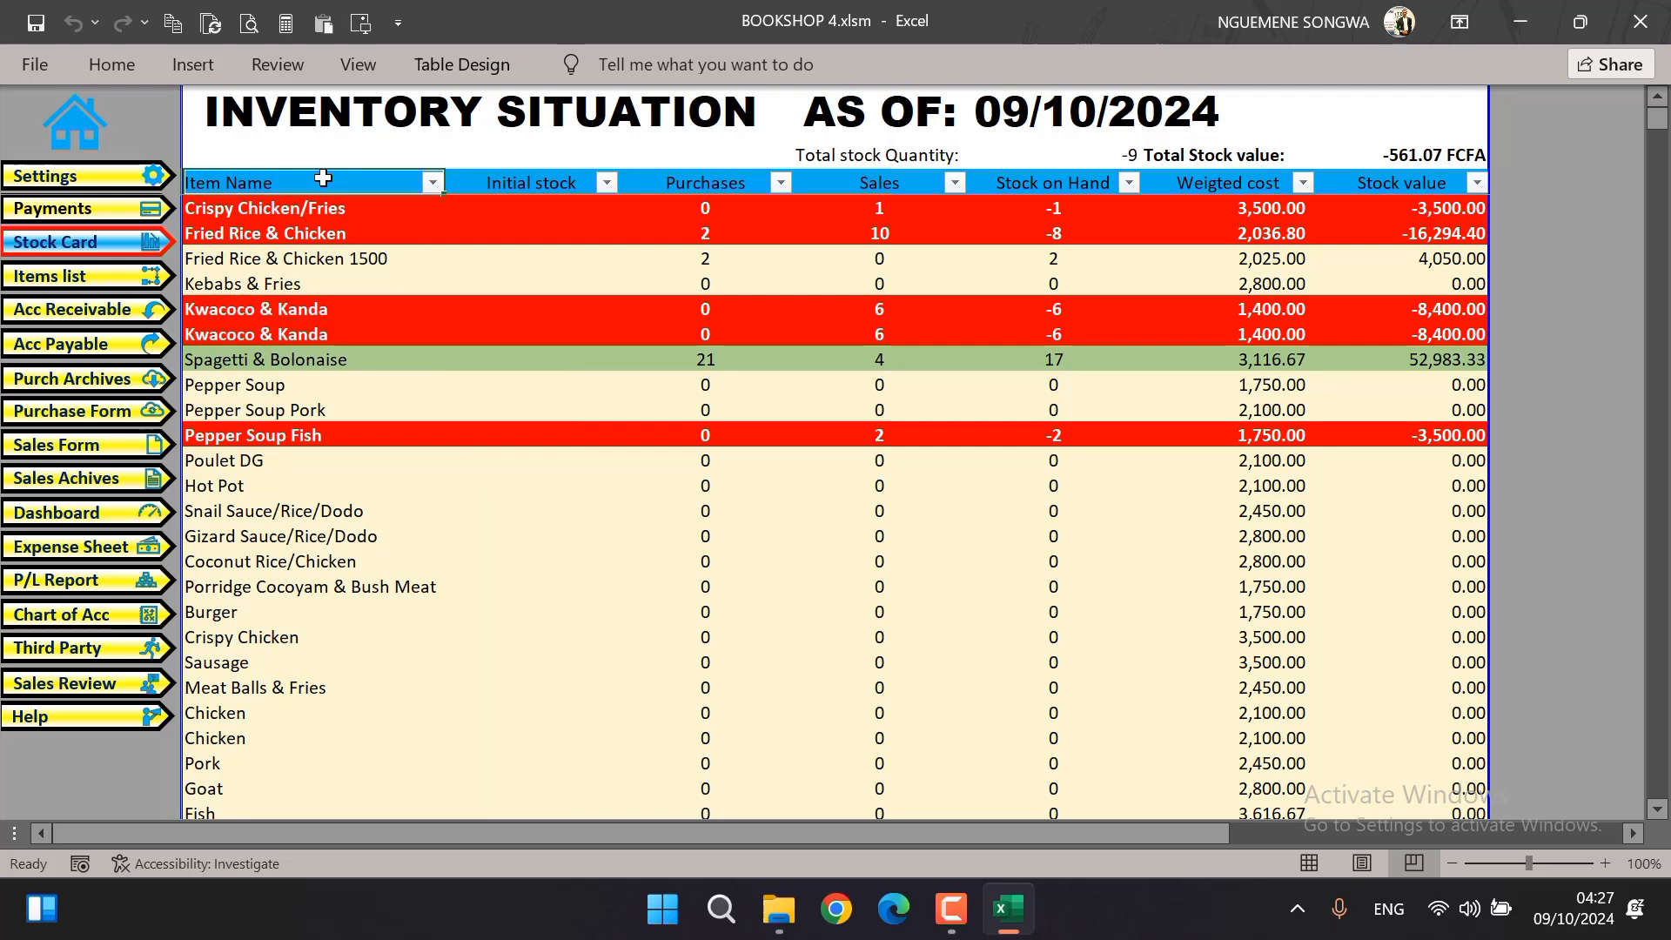
left_click(324, 171)
left_click(337, 228)
left_click(530, 209)
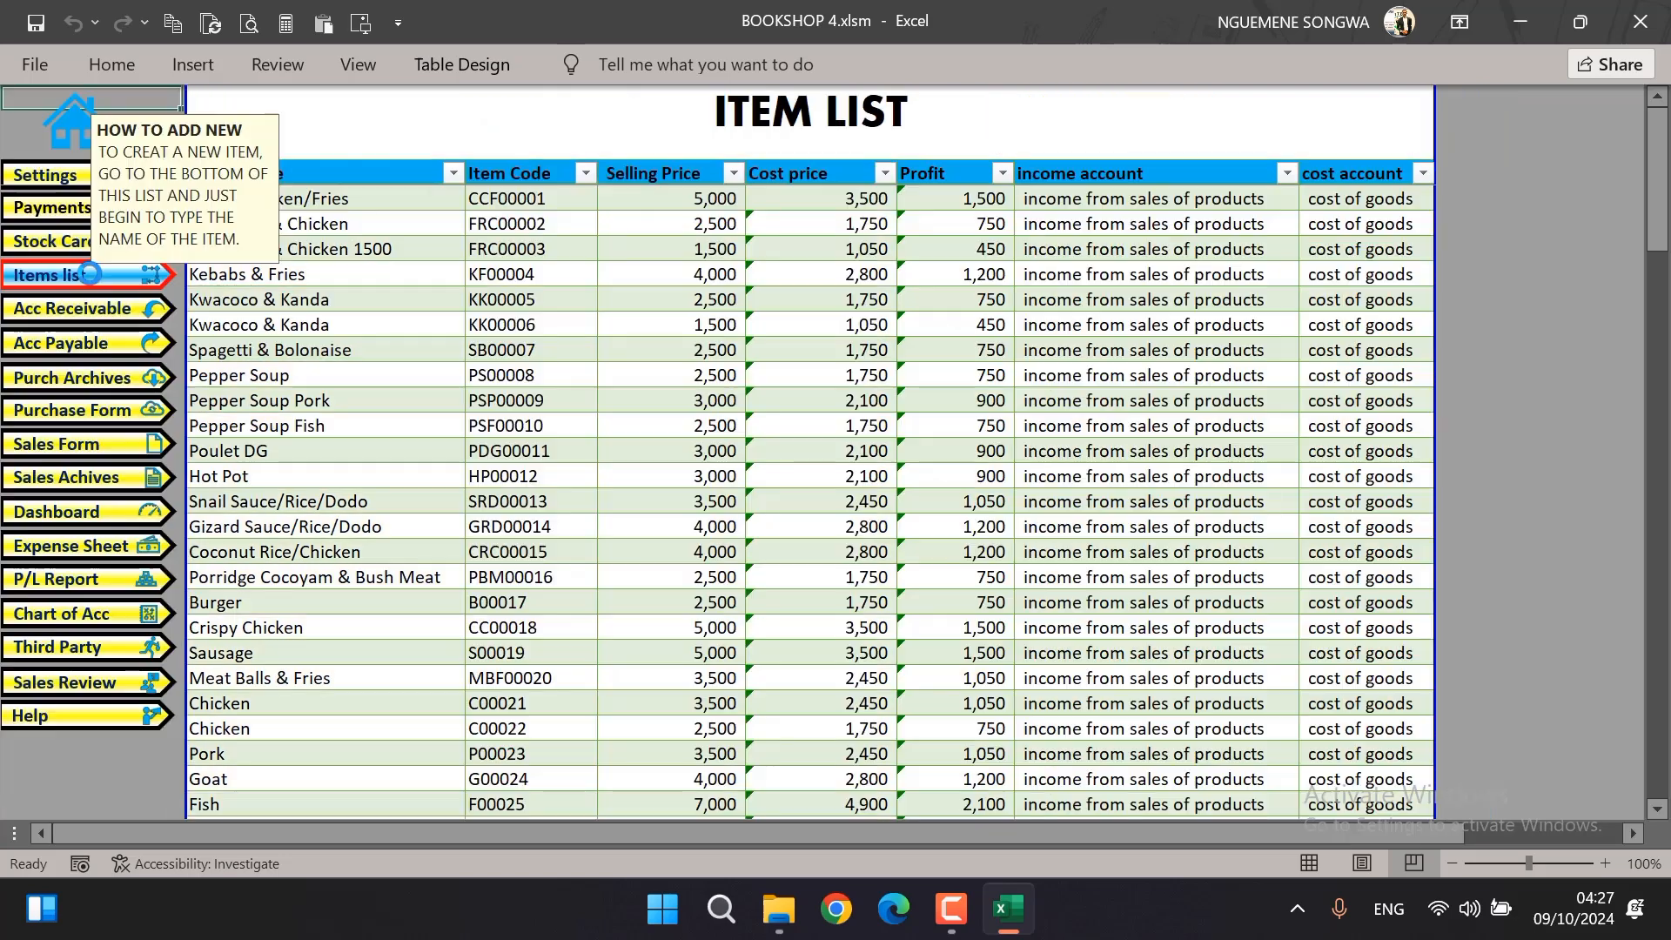
Check the item list, return to the stock card, and review initial stock, purchases, sales and stock on hand for the first items
left_click(90, 275)
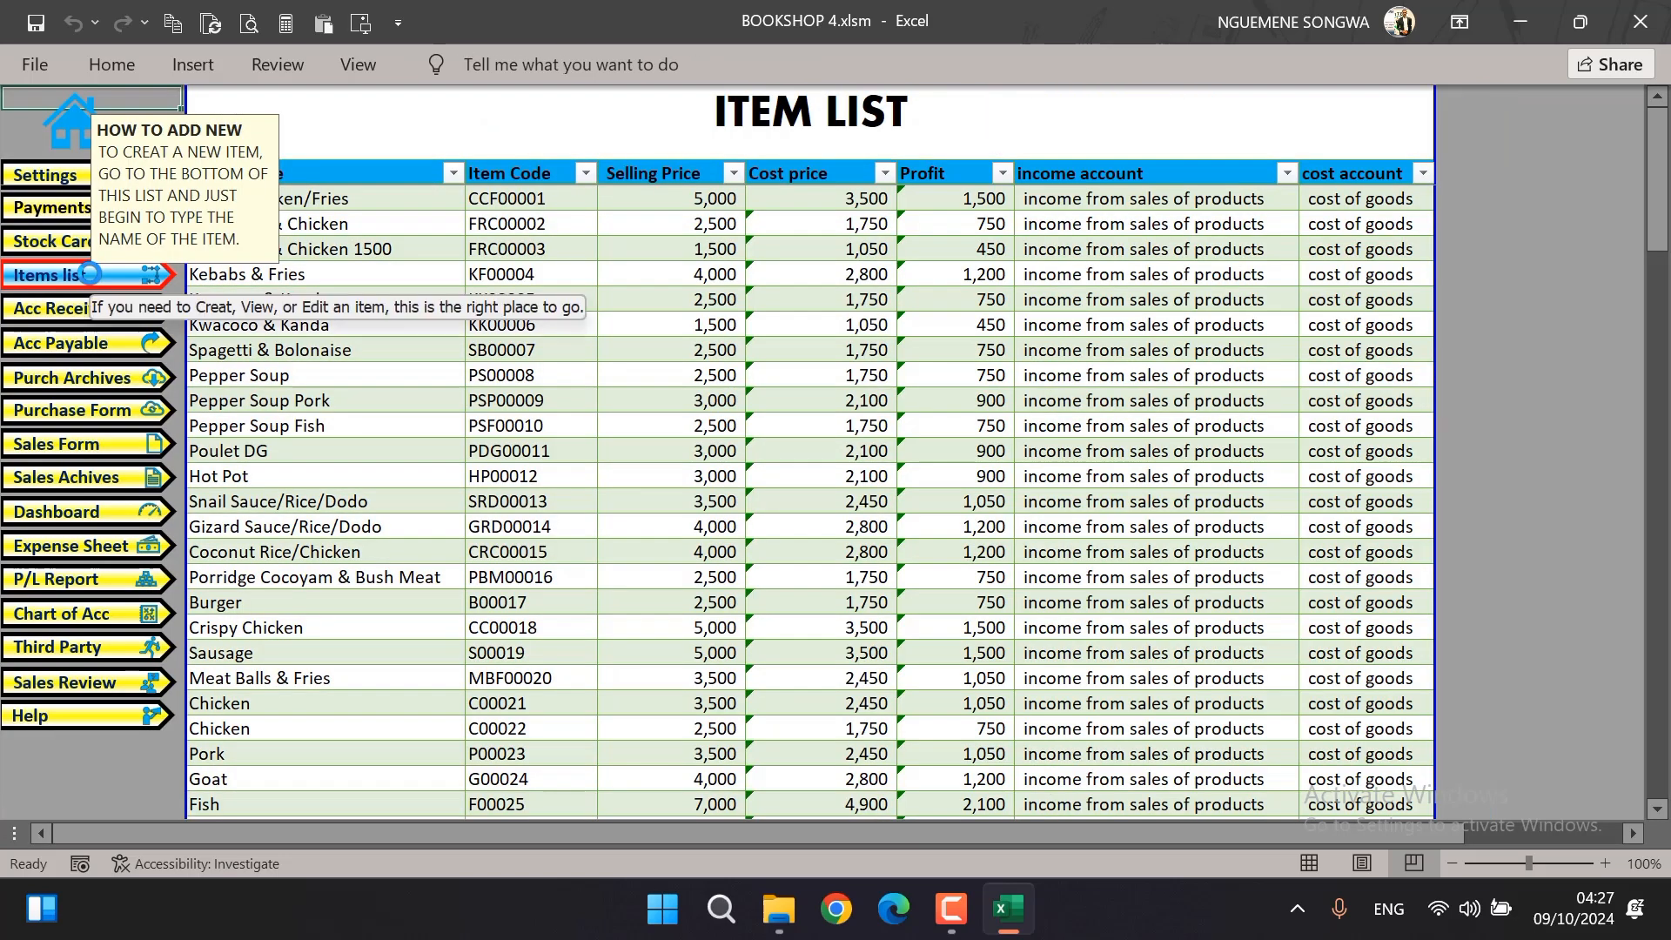
left_click(48, 242)
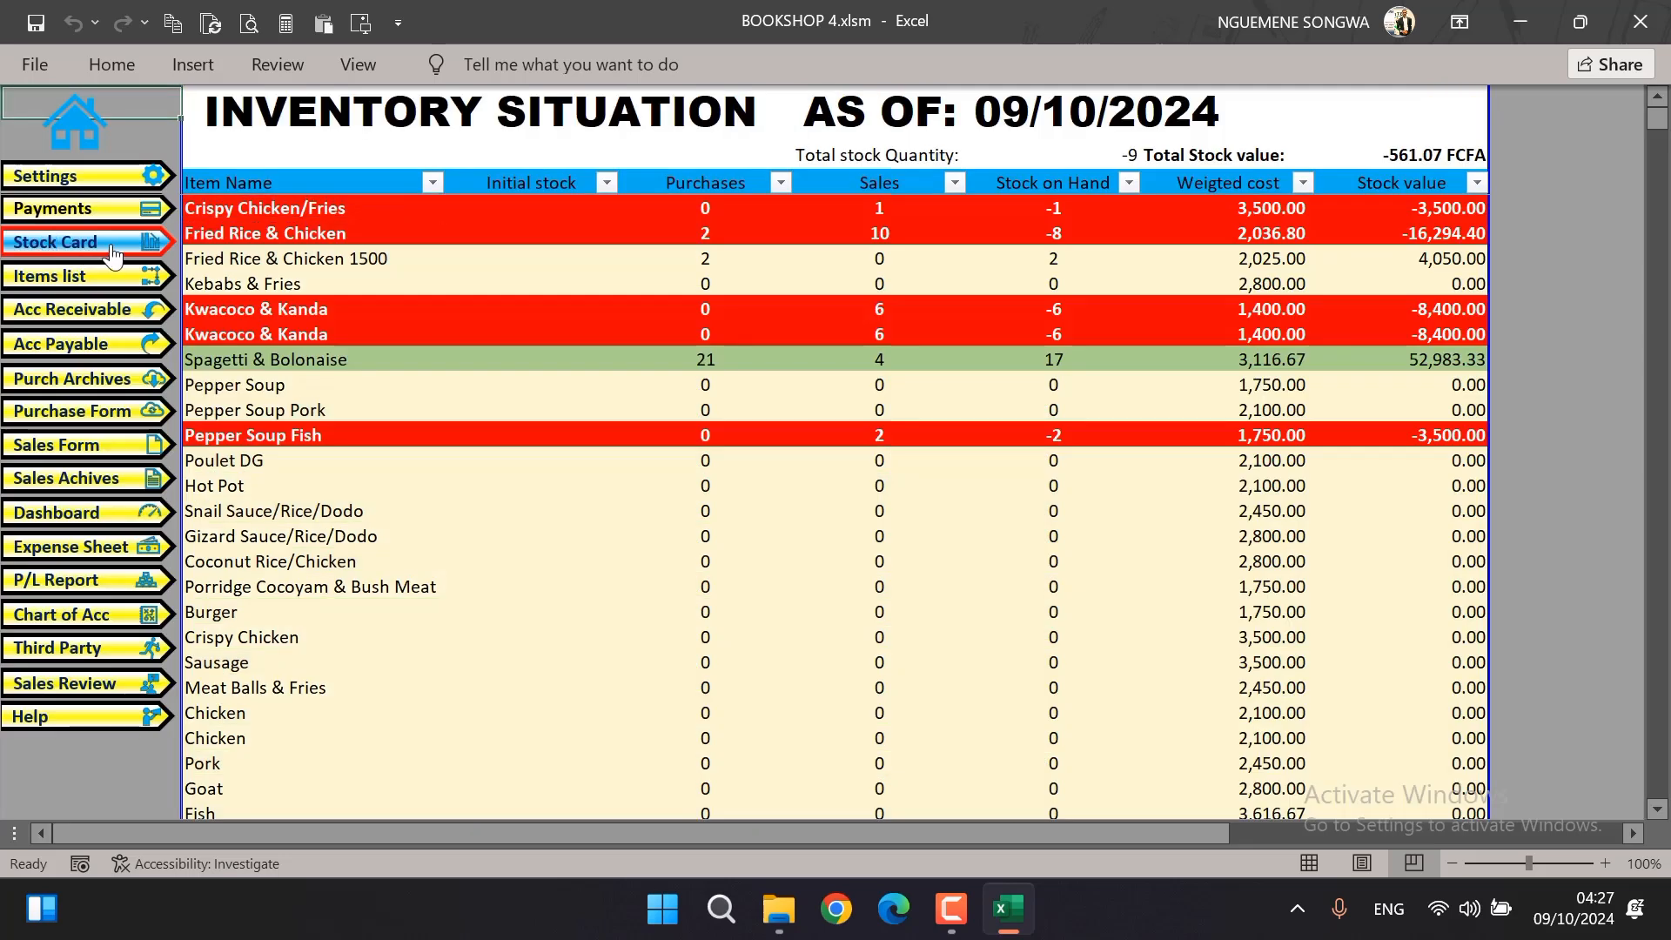
left_click(543, 203)
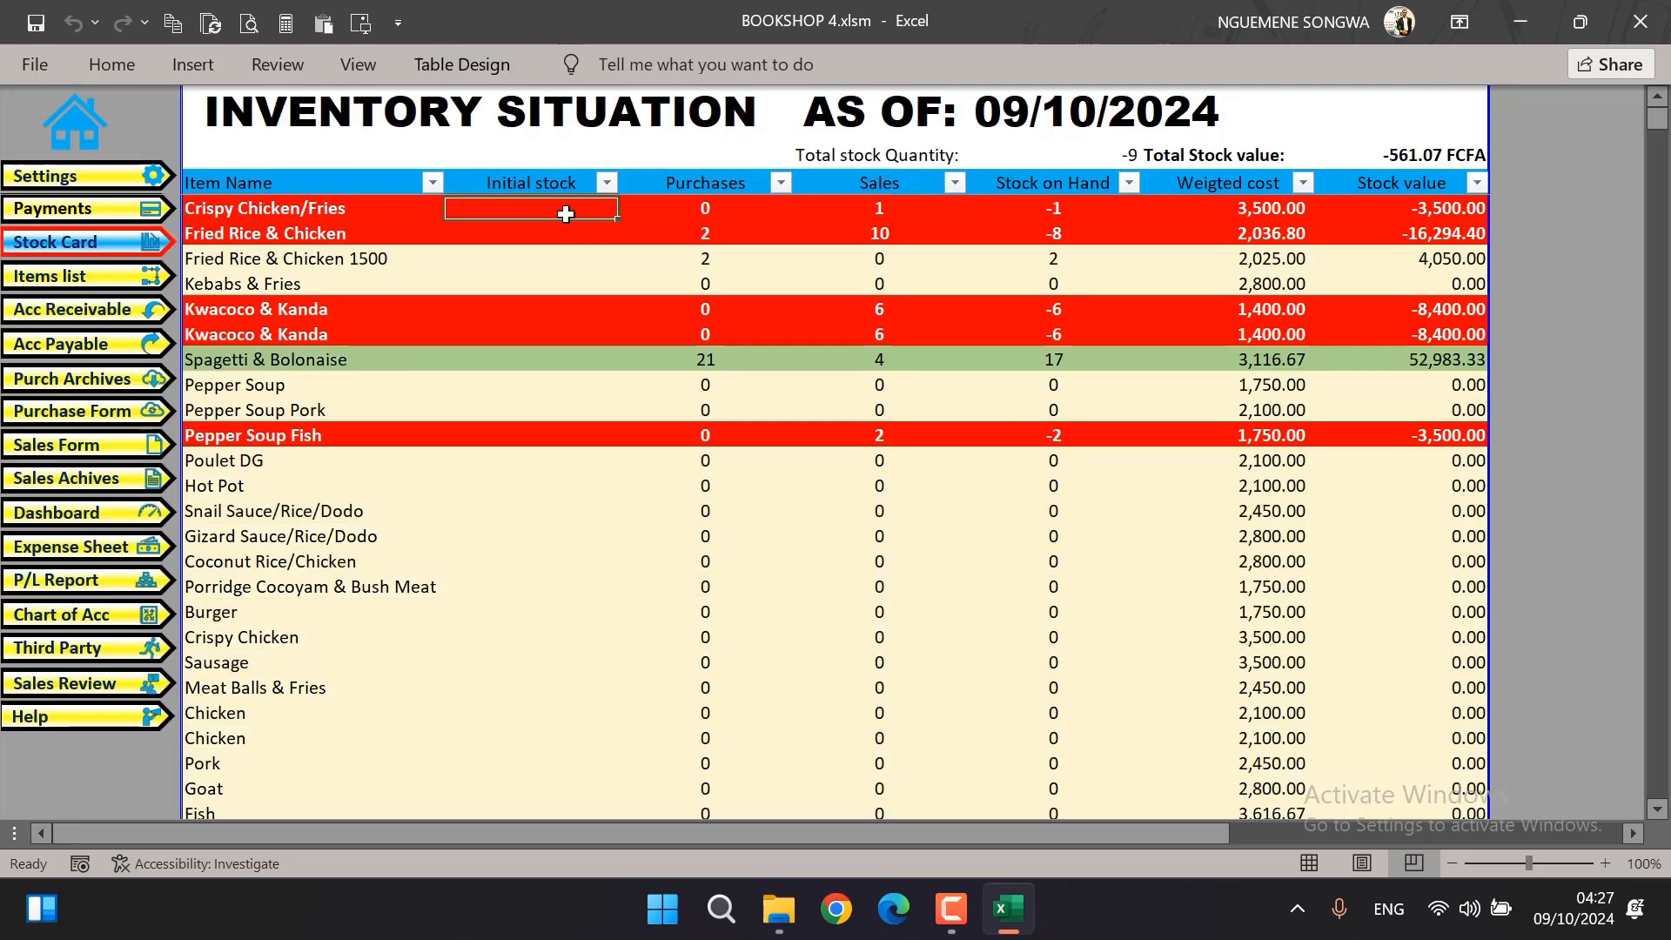
left_click(709, 214)
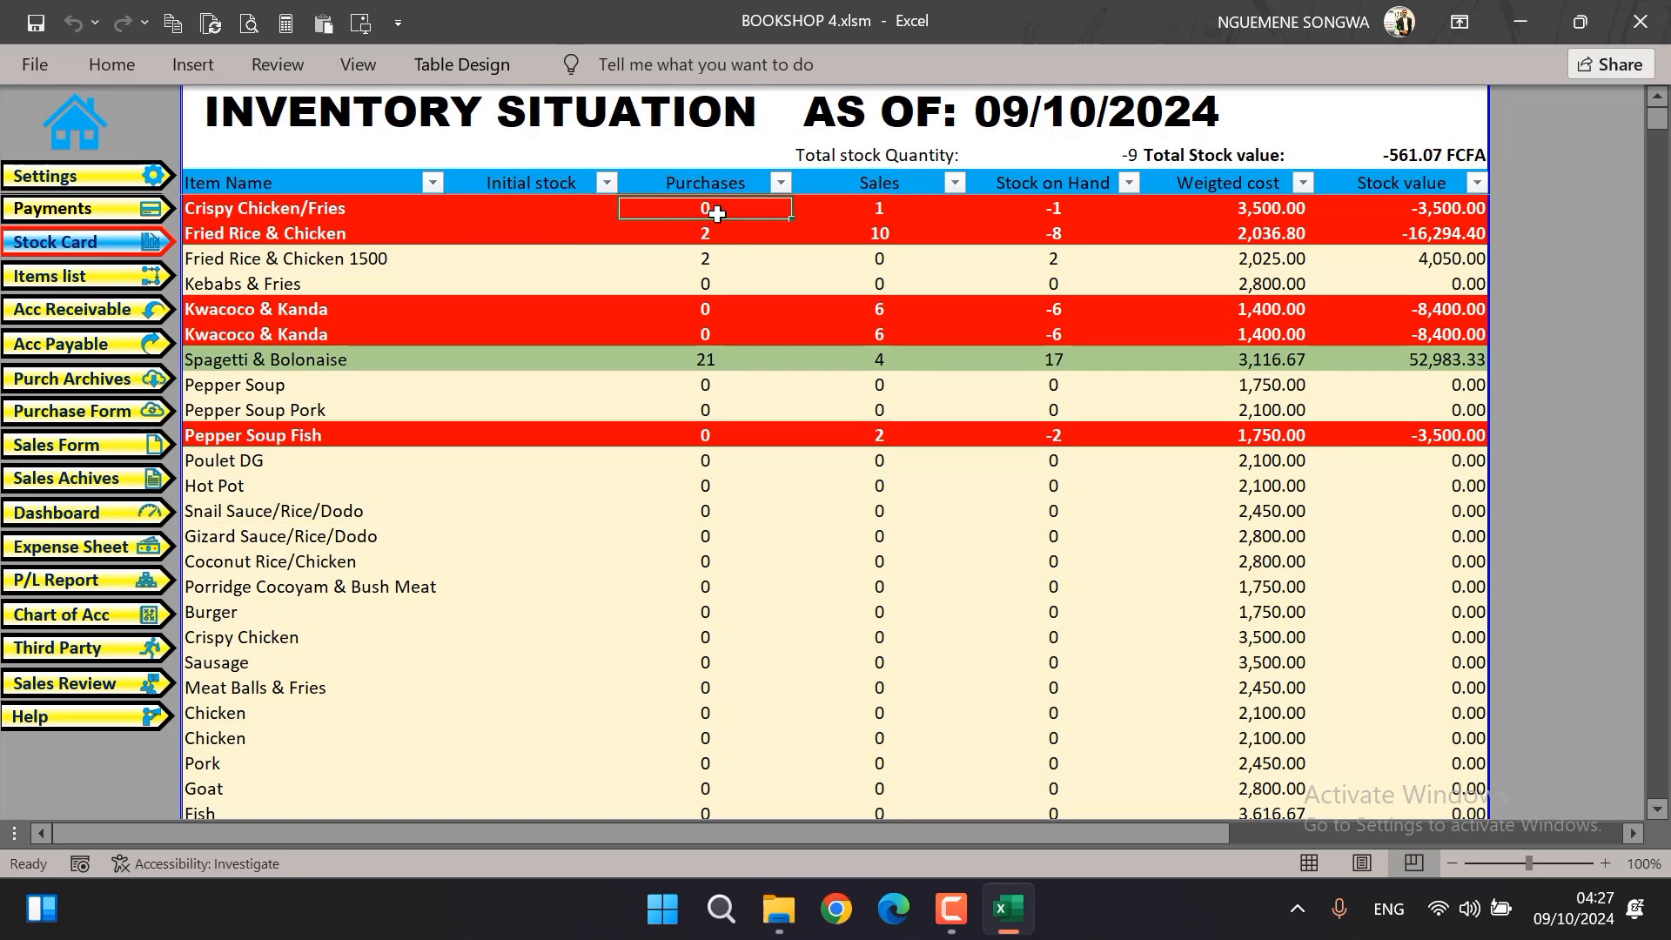
left_click(870, 209)
left_click(1038, 235)
left_click(292, 200)
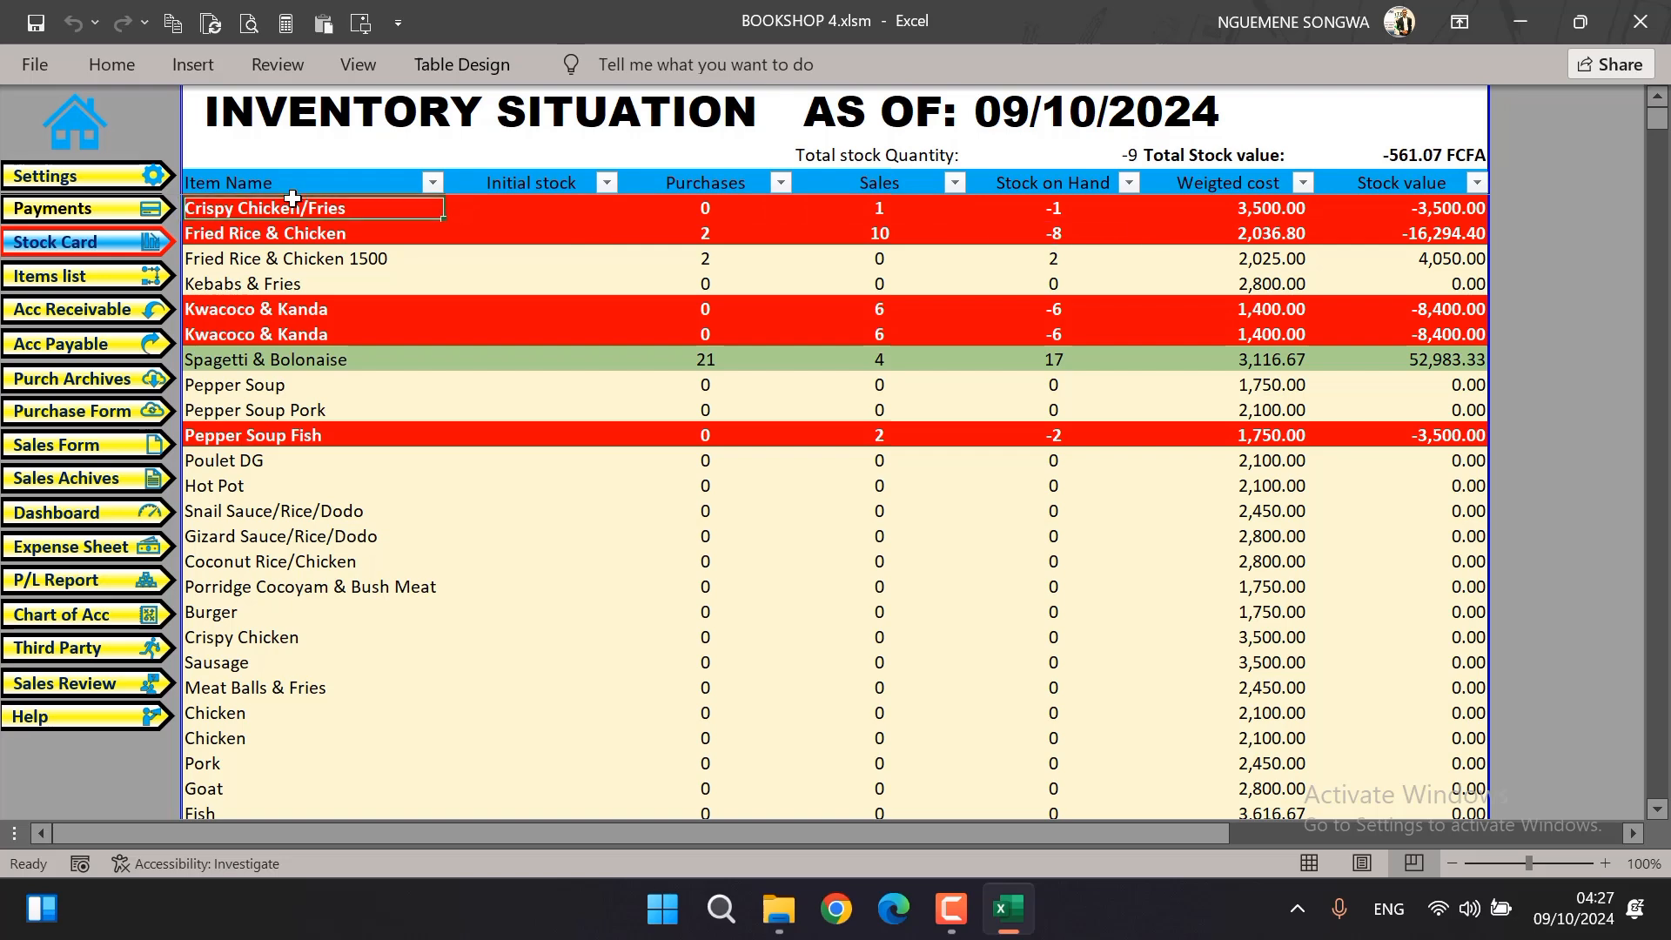
left_click(548, 205)
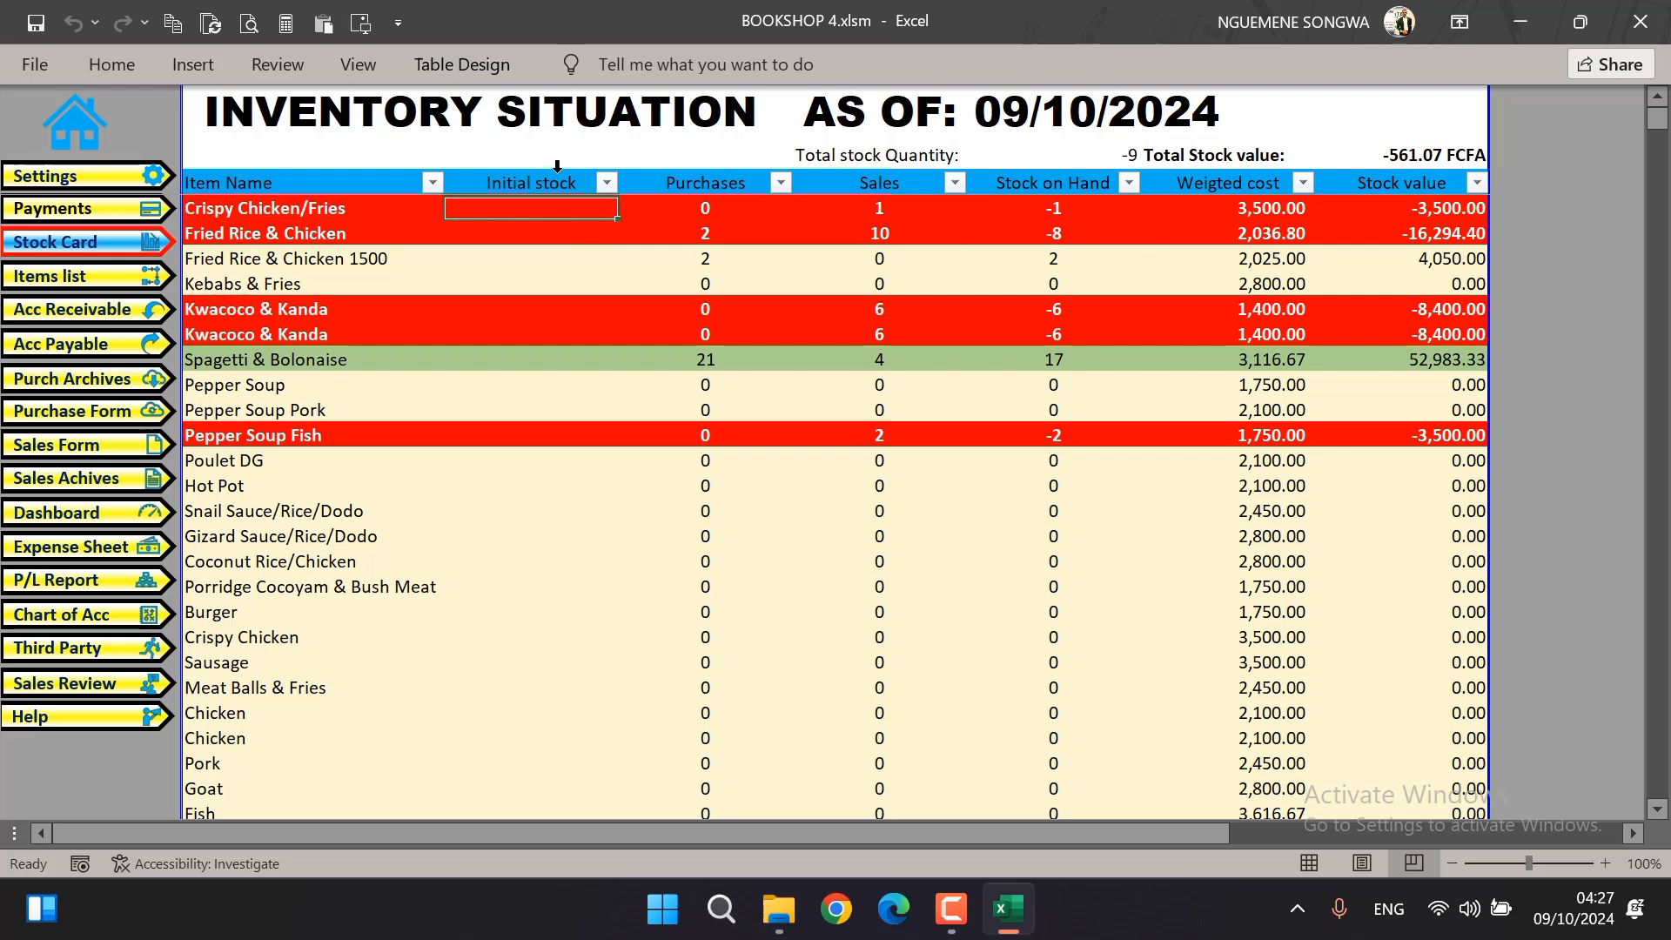
left_click(557, 166)
left_click(539, 231)
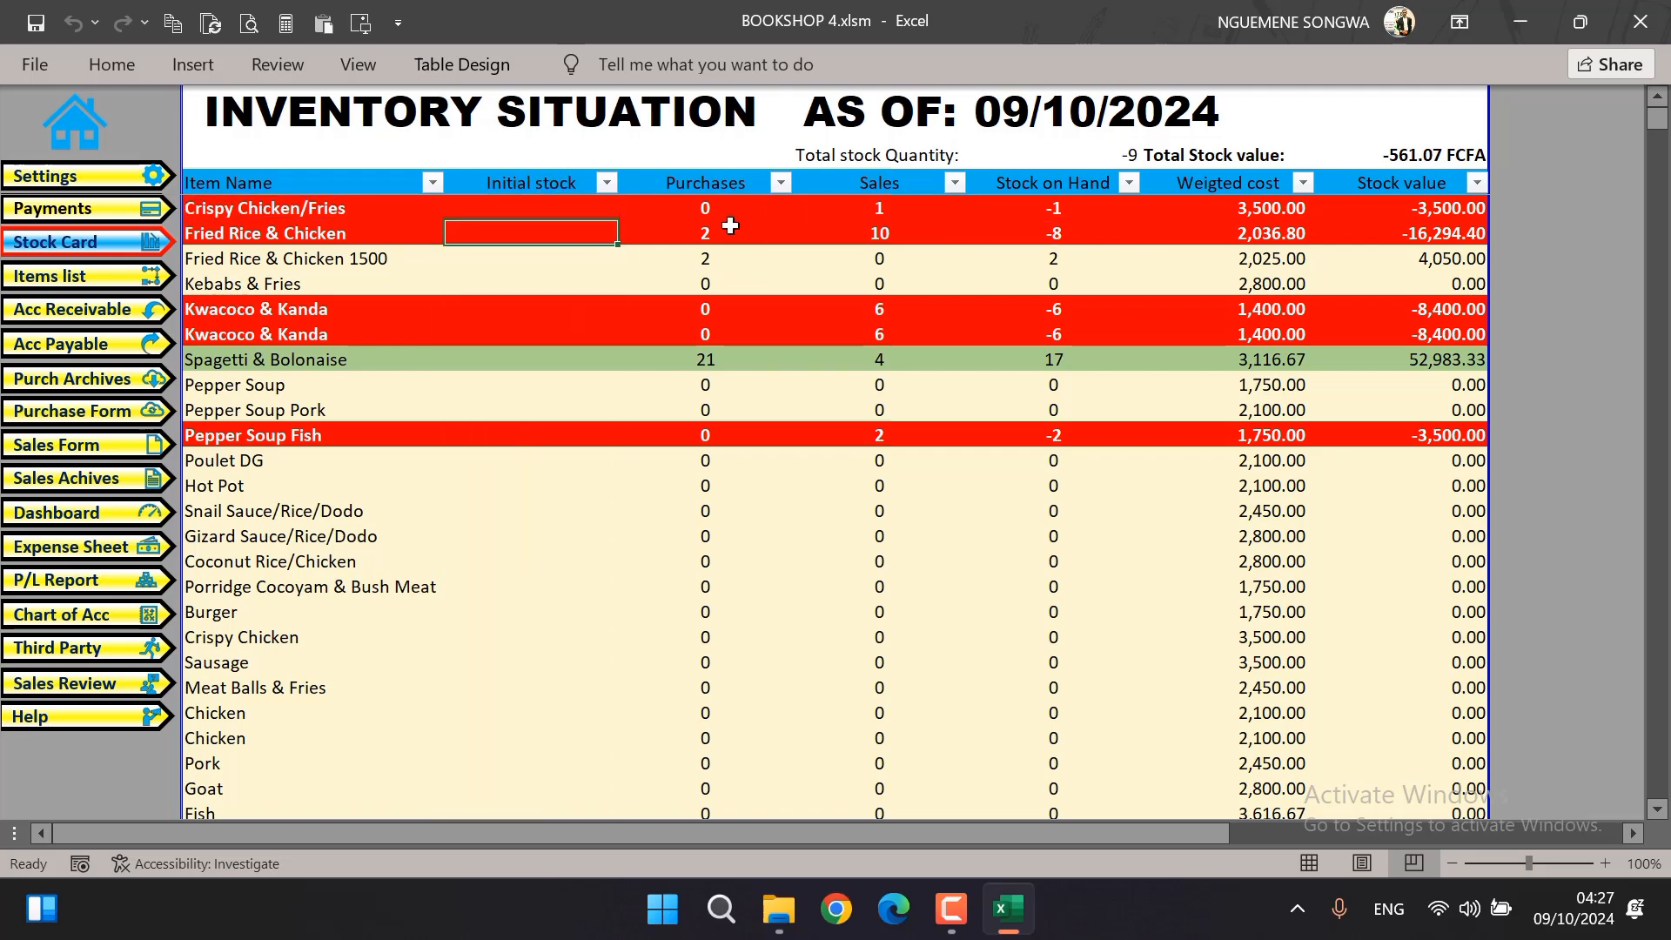
Examine the Stock on Hand and Weighted cost columns together with the total stock quantity and total stock value
left_click(1051, 168)
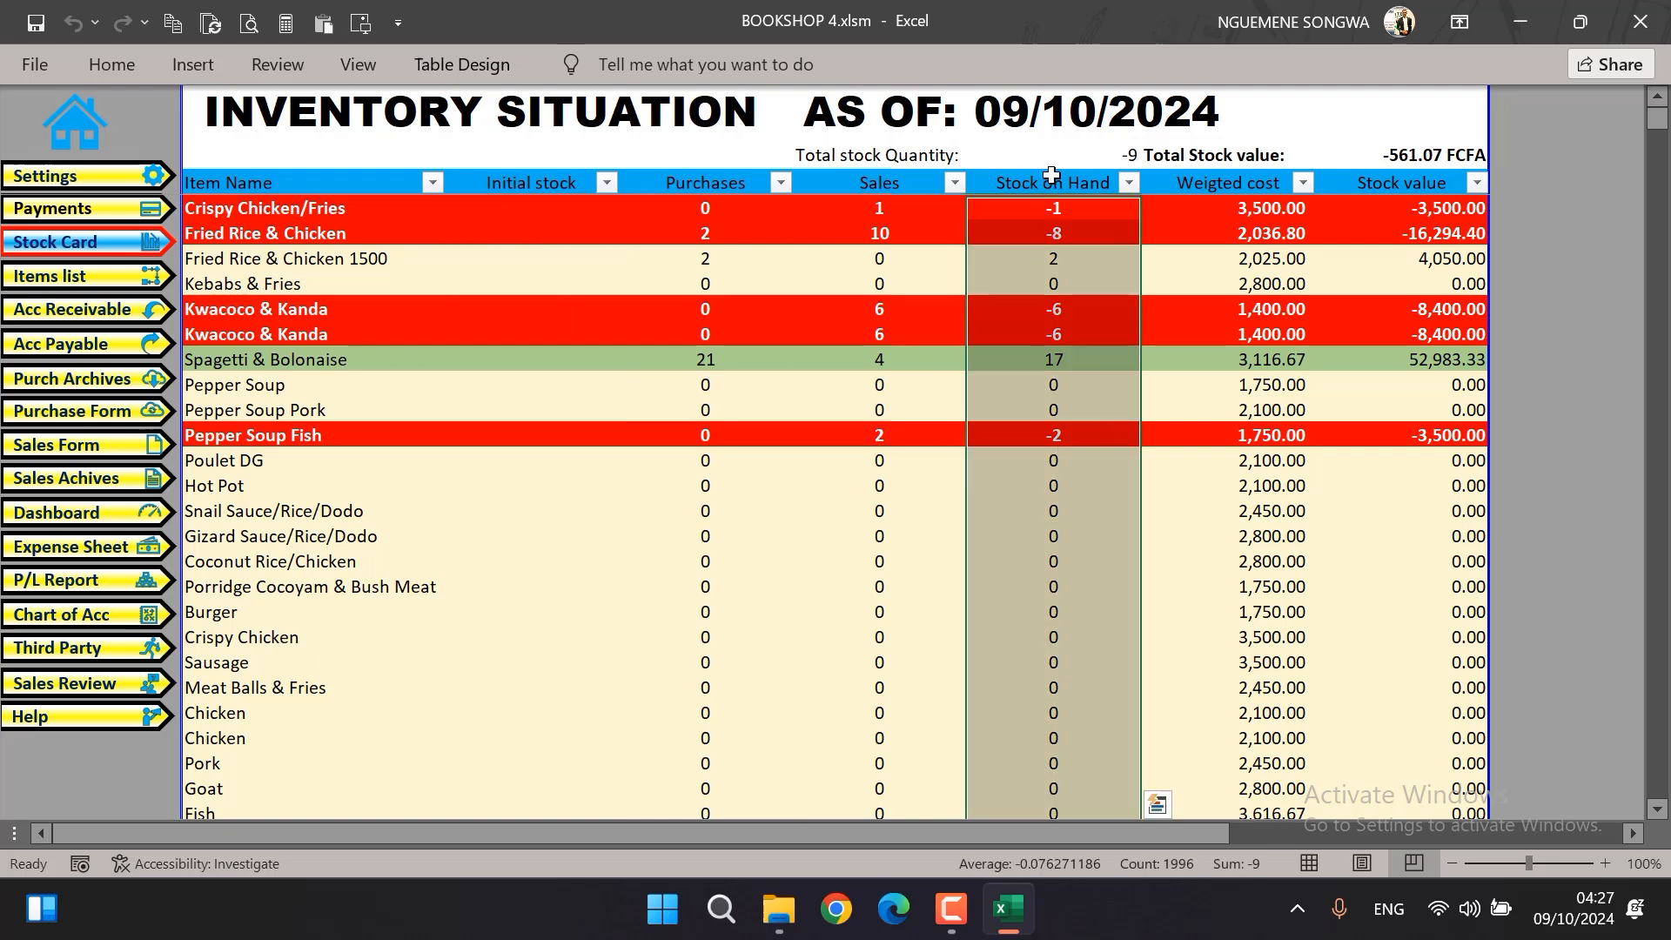
left_click(1043, 150)
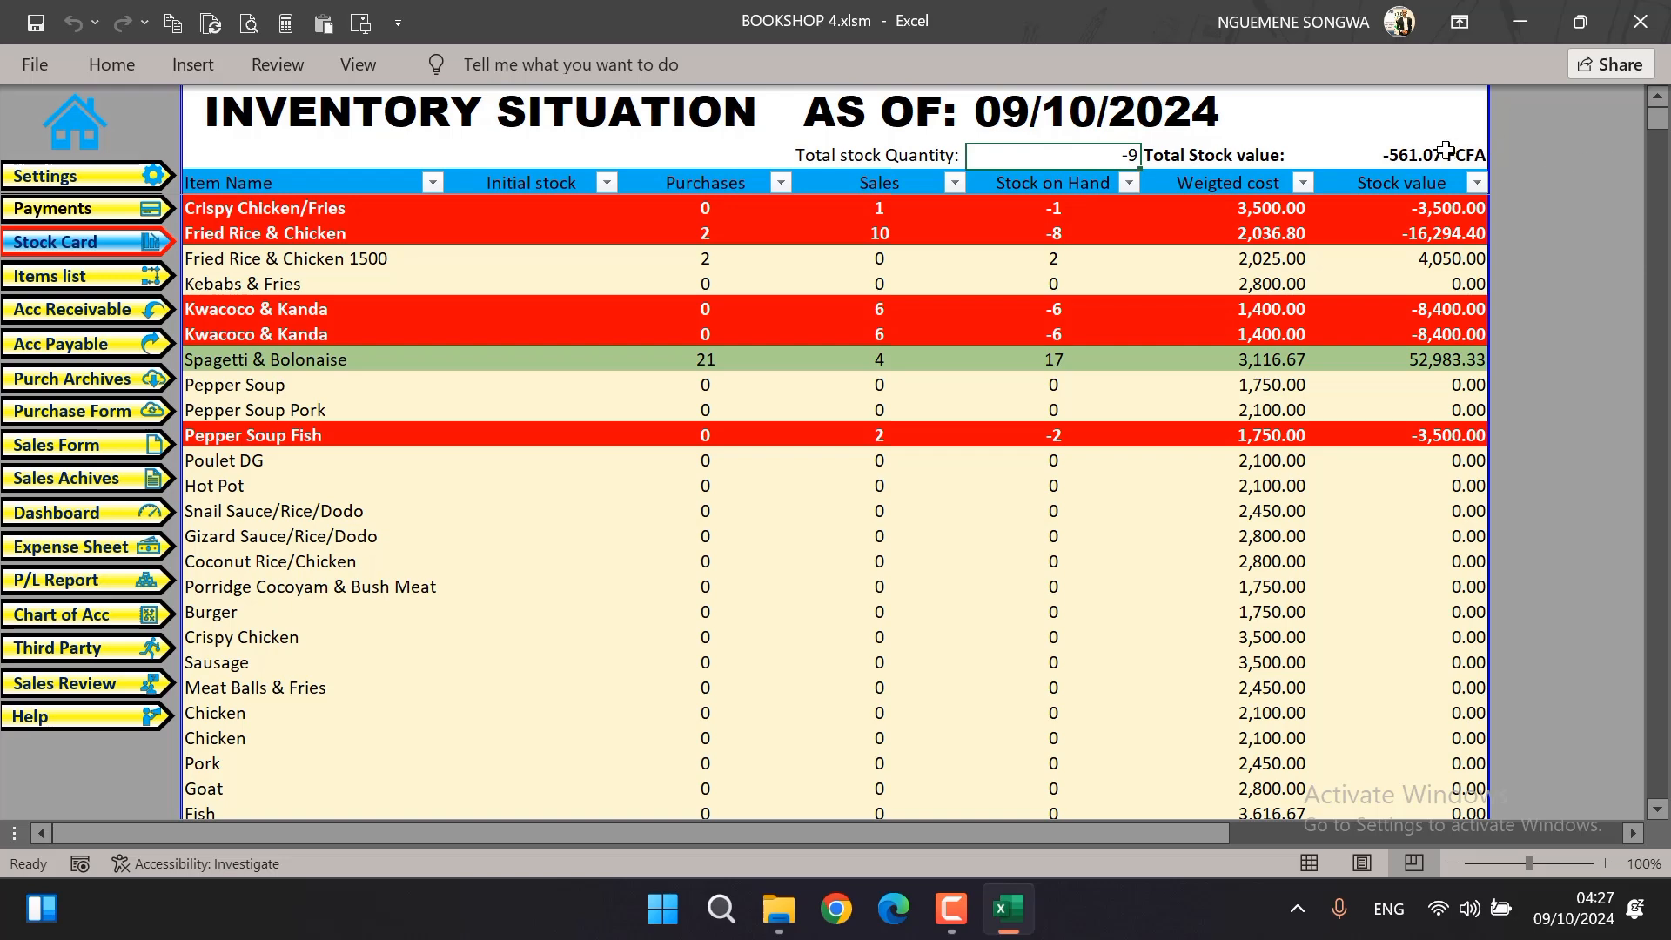
left_click(1402, 148)
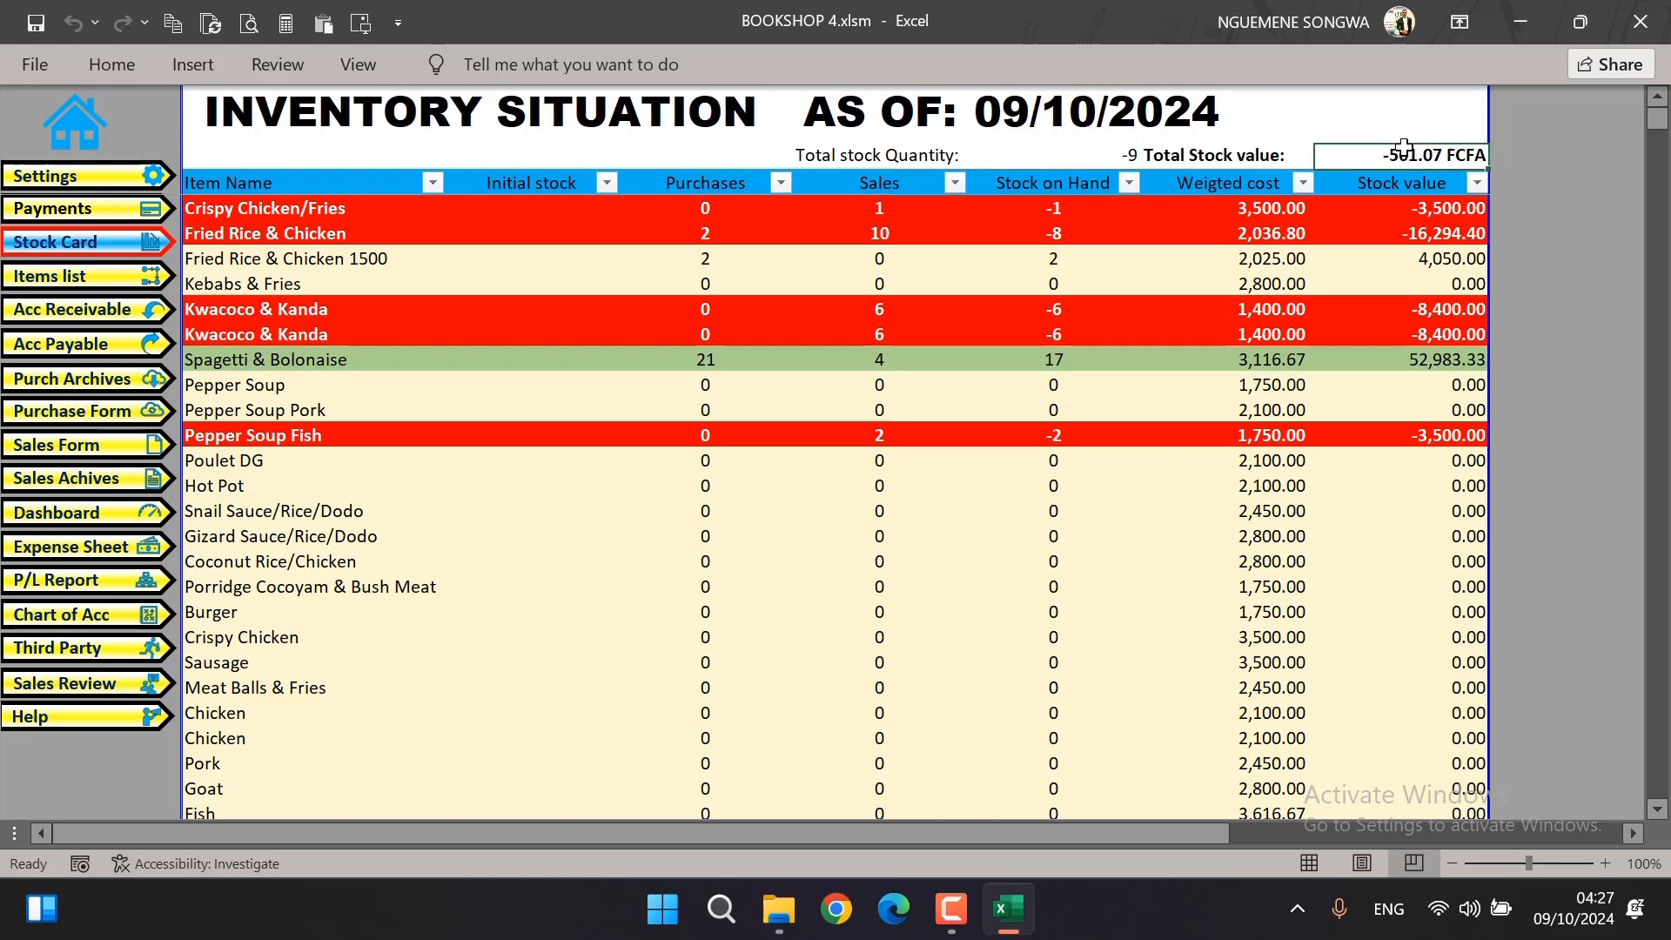
left_click(1227, 165)
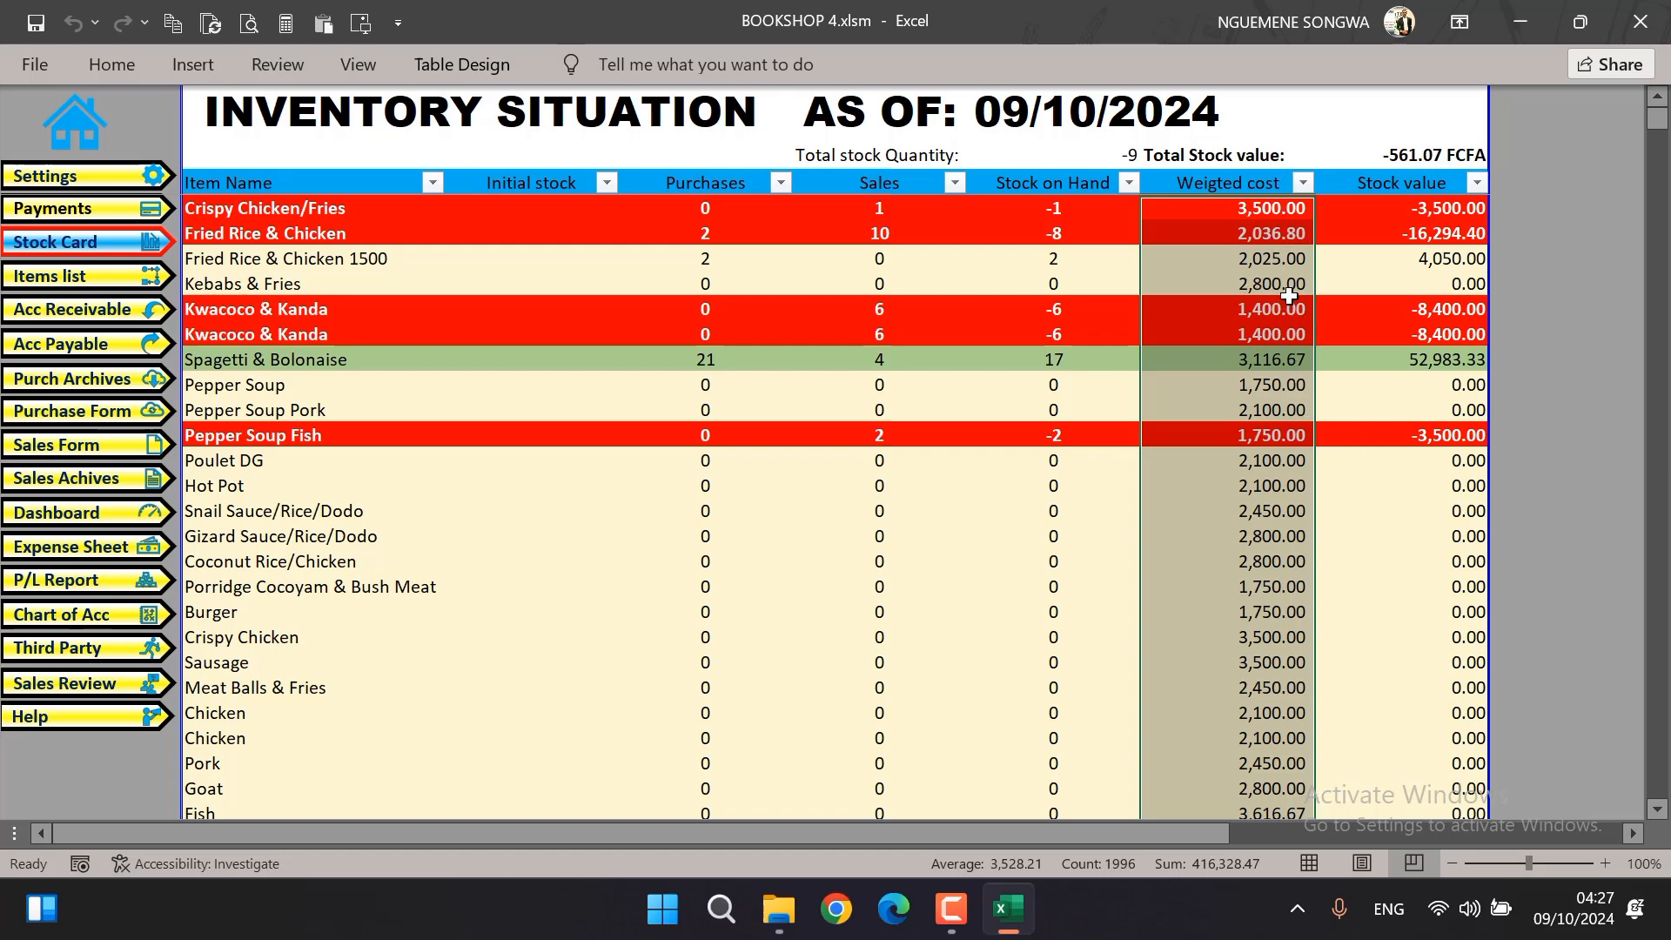
left_click(1420, 152)
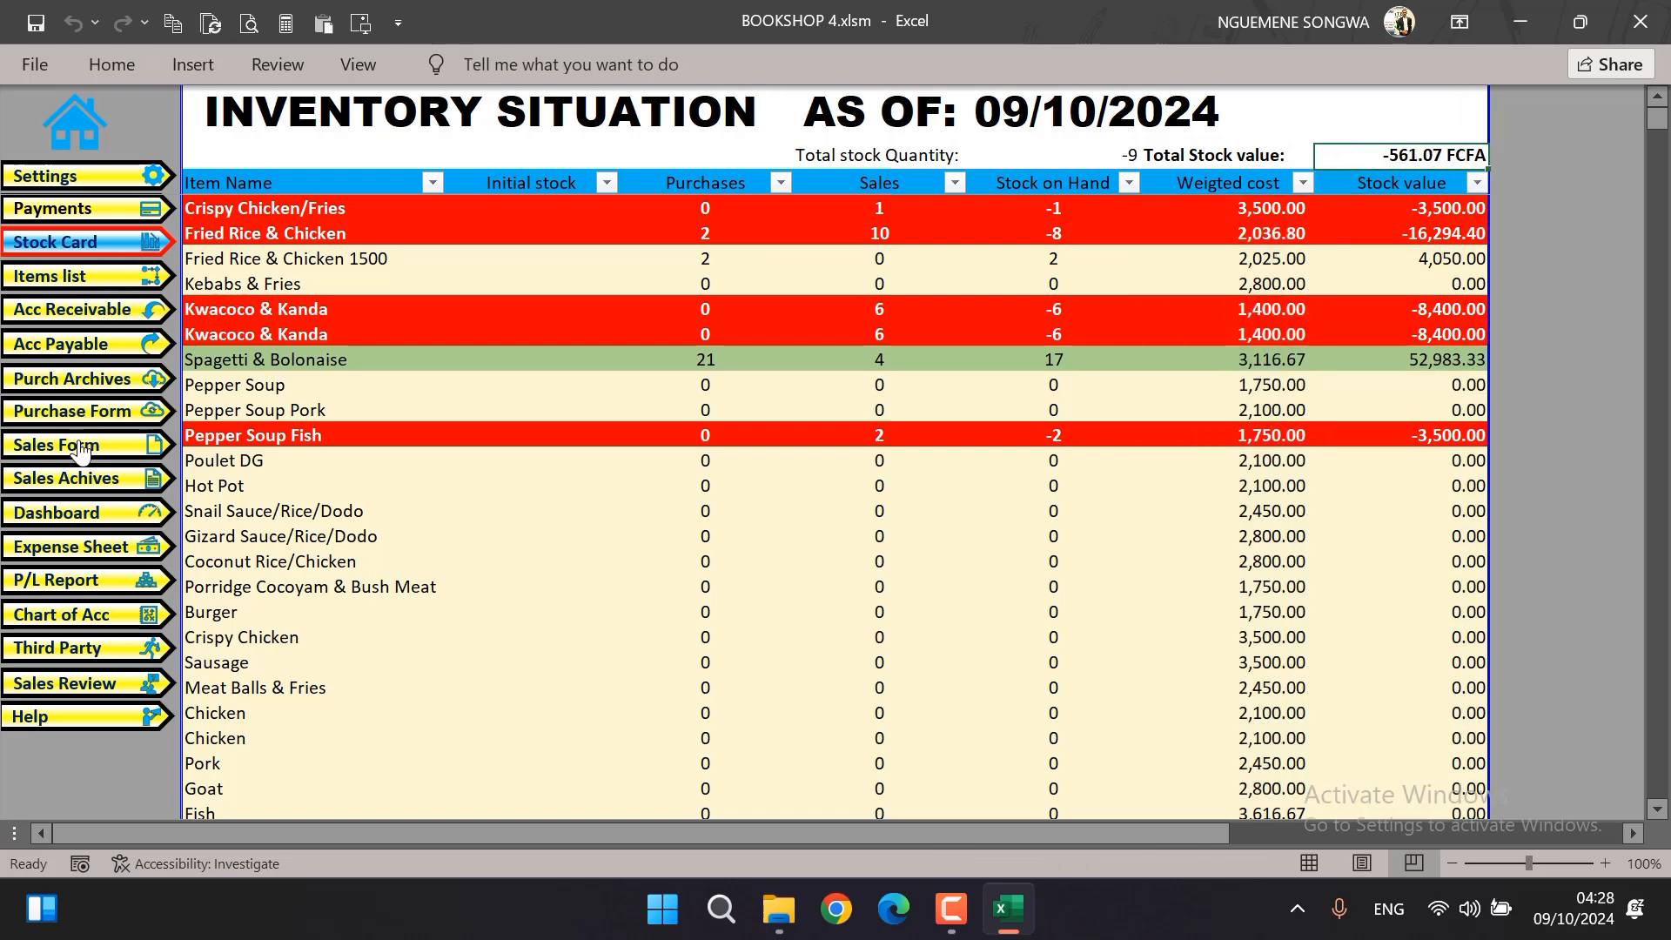
Open the expense sheet and look through the budget line choices for the first expense row
left_click(72, 543)
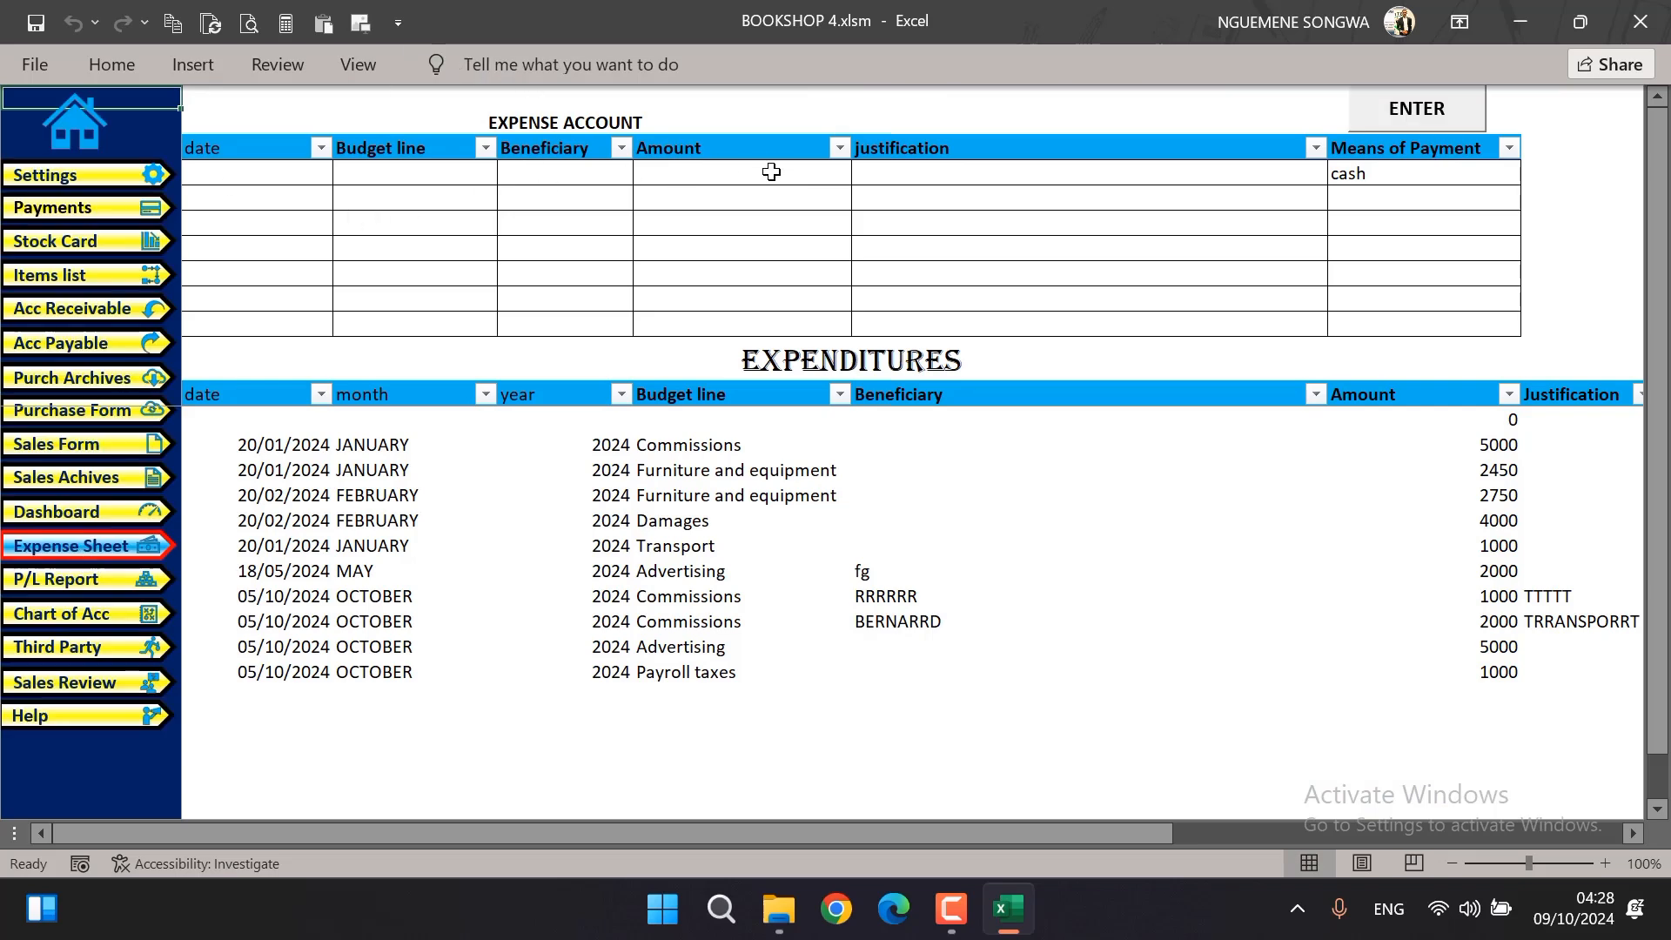
scroll(722, 595, "down", 3)
scroll(721, 594, "up", 6)
scroll(721, 594, "down", 3)
left_click(401, 174)
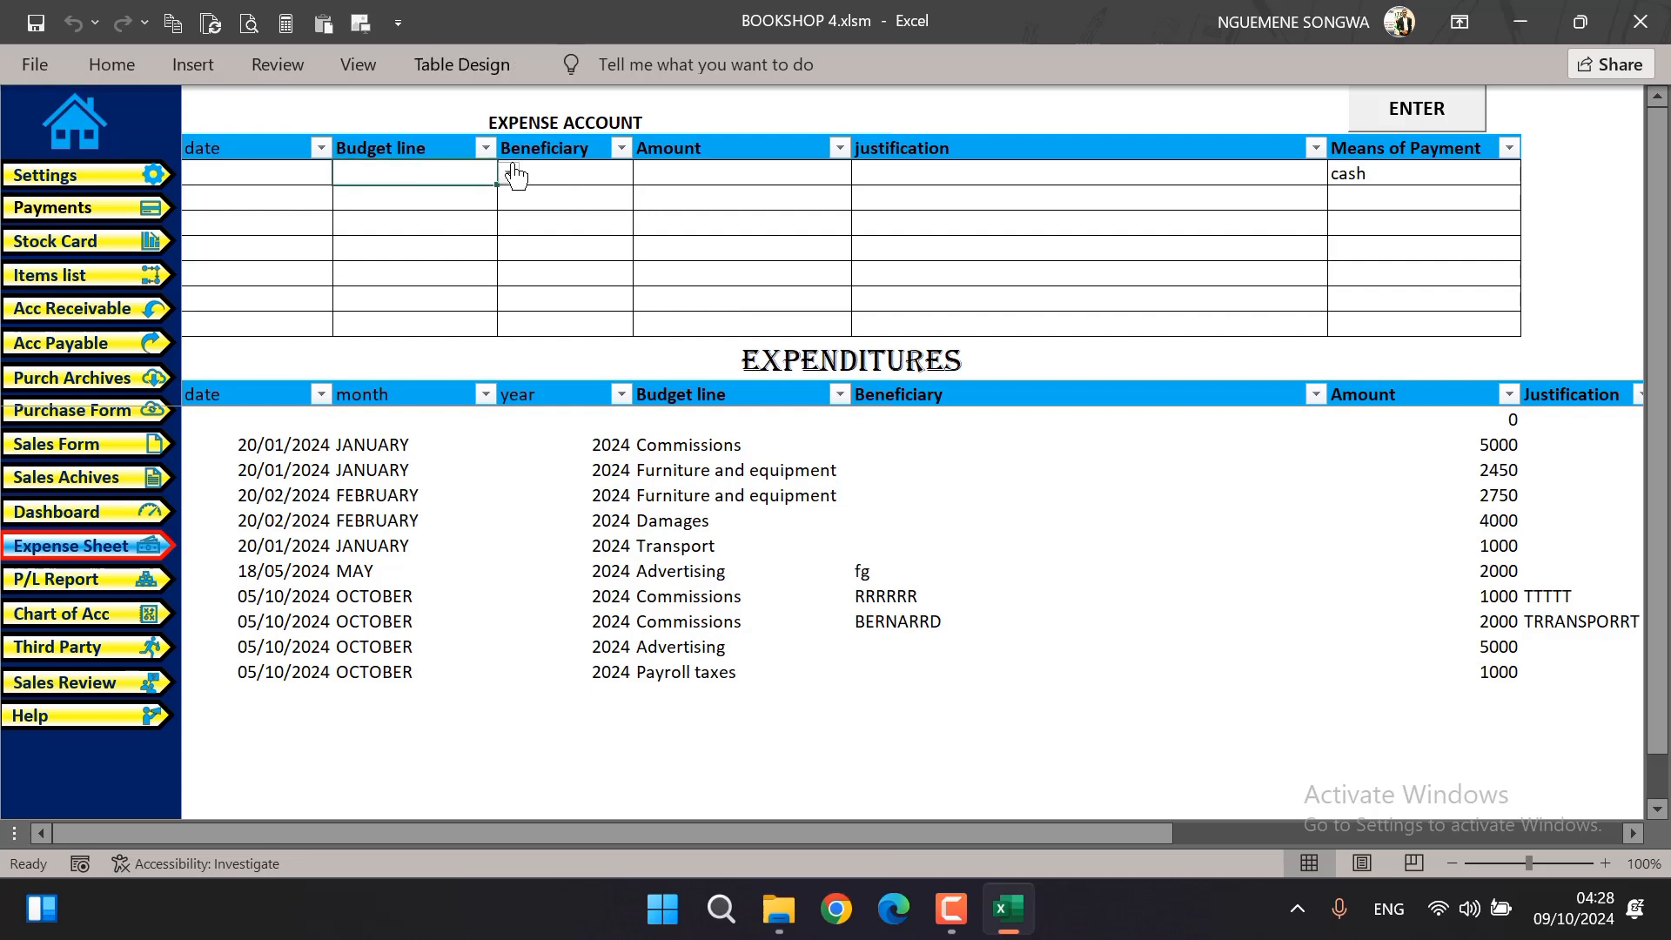
left_click(508, 173)
left_click_drag(509, 228, 525, 115)
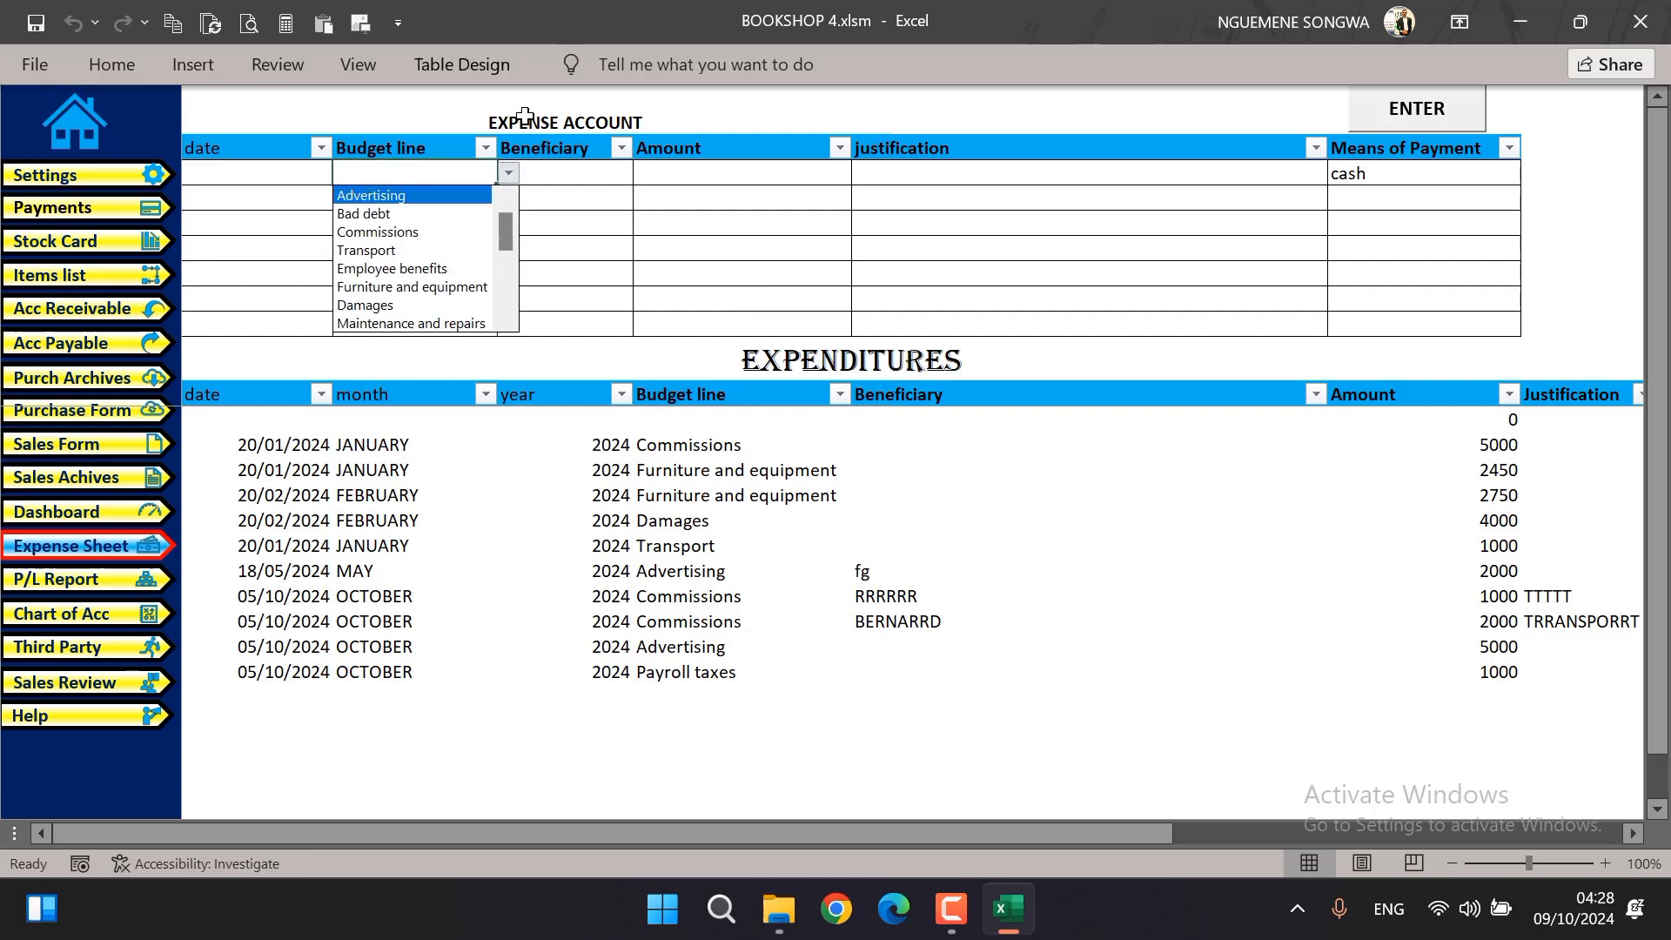
mouse_move(505, 240)
left_mouse_down()
mouse_move(501, 319)
mouse_move(518, 216)
left_mouse_up()
left_click(589, 189)
left_click(508, 173)
mouse_move(506, 229)
left_mouse_down()
mouse_move(515, 353)
mouse_move(496, 328)
mouse_move(521, 213)
left_mouse_up()
left_click(529, 188)
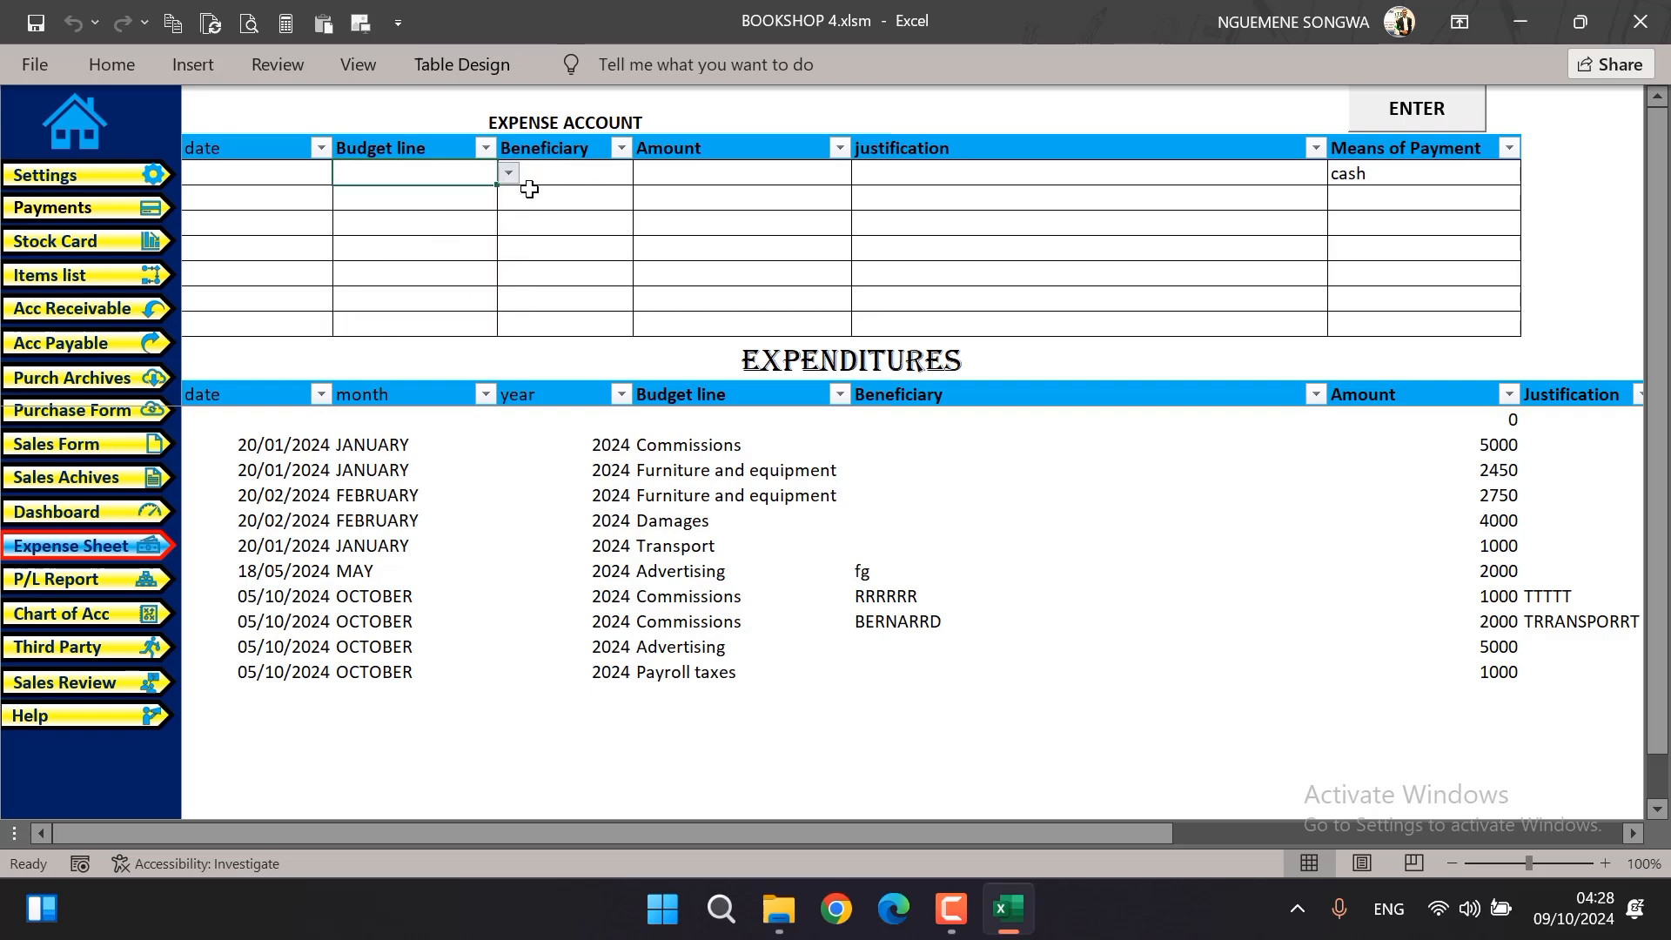
Add budget line number 20, "ads", at the end of the Budget Line table in the chart of accounts
left_click(74, 616)
left_click(346, 703)
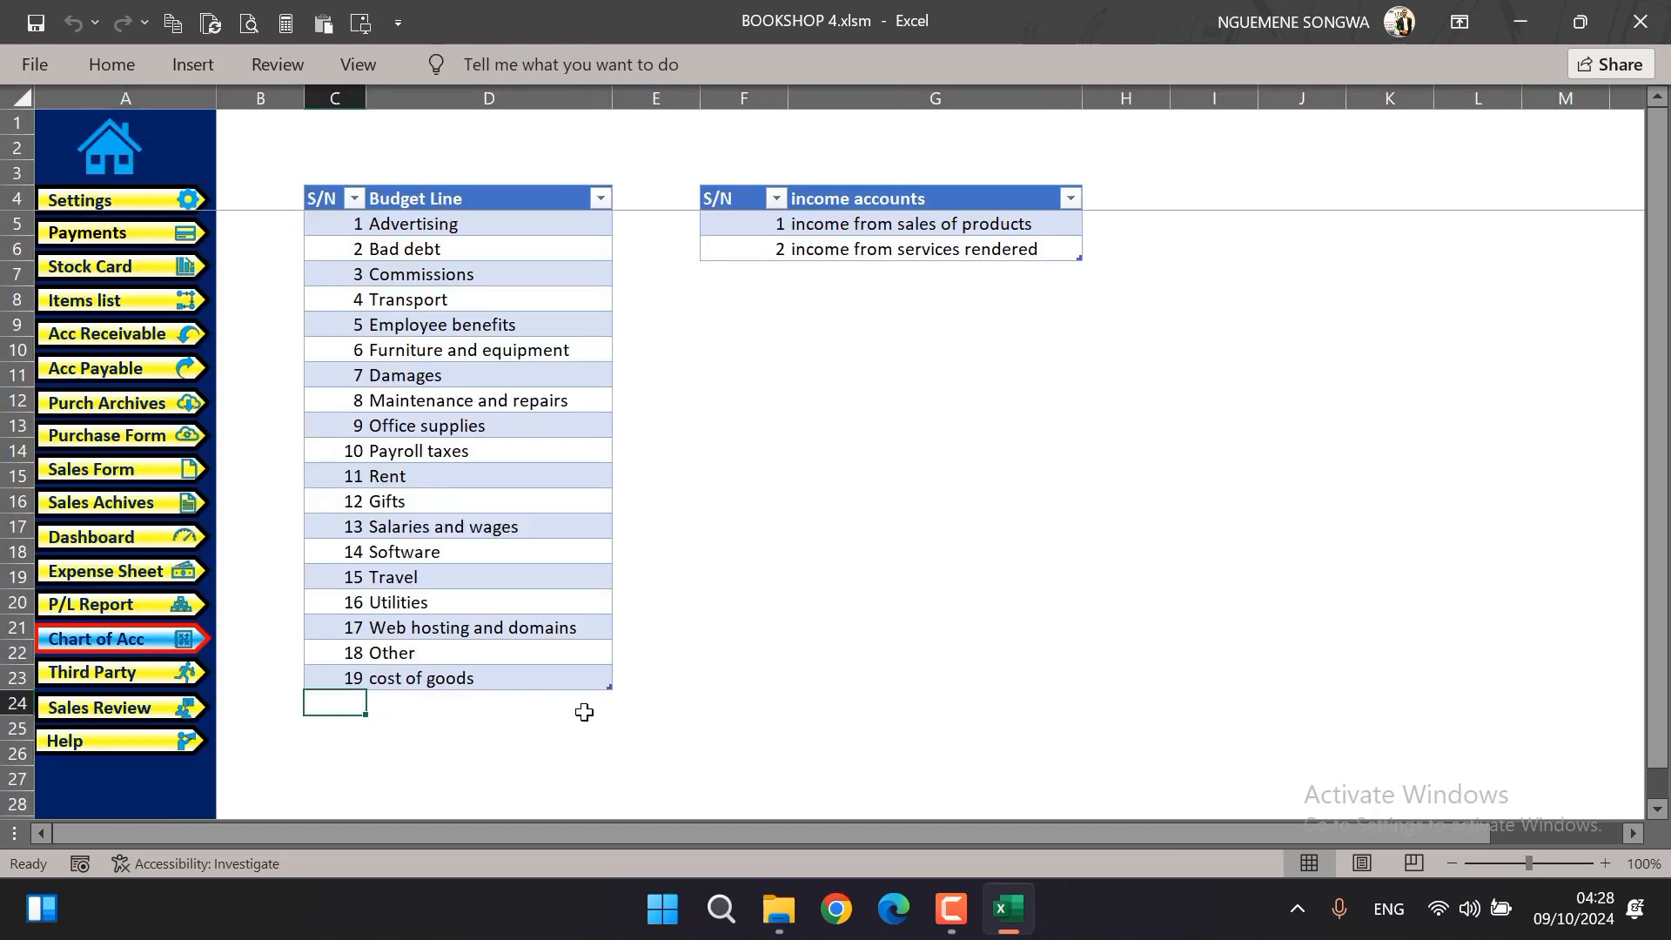
type("20")
key("Tab")
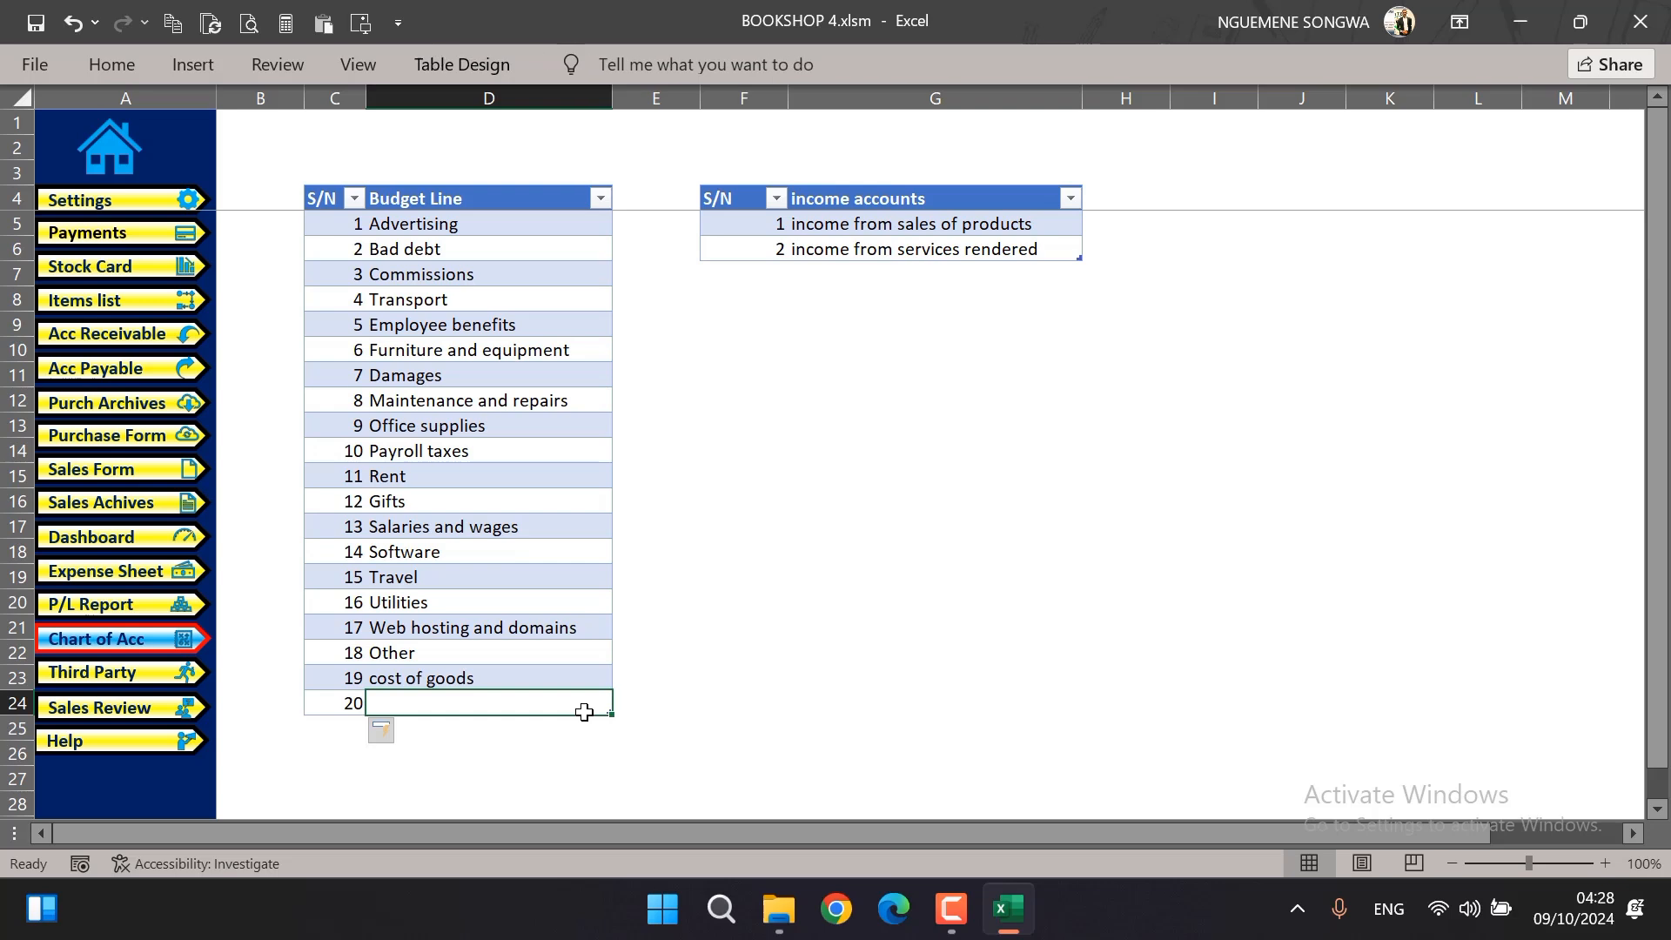
type("ads")
left_click(460, 633)
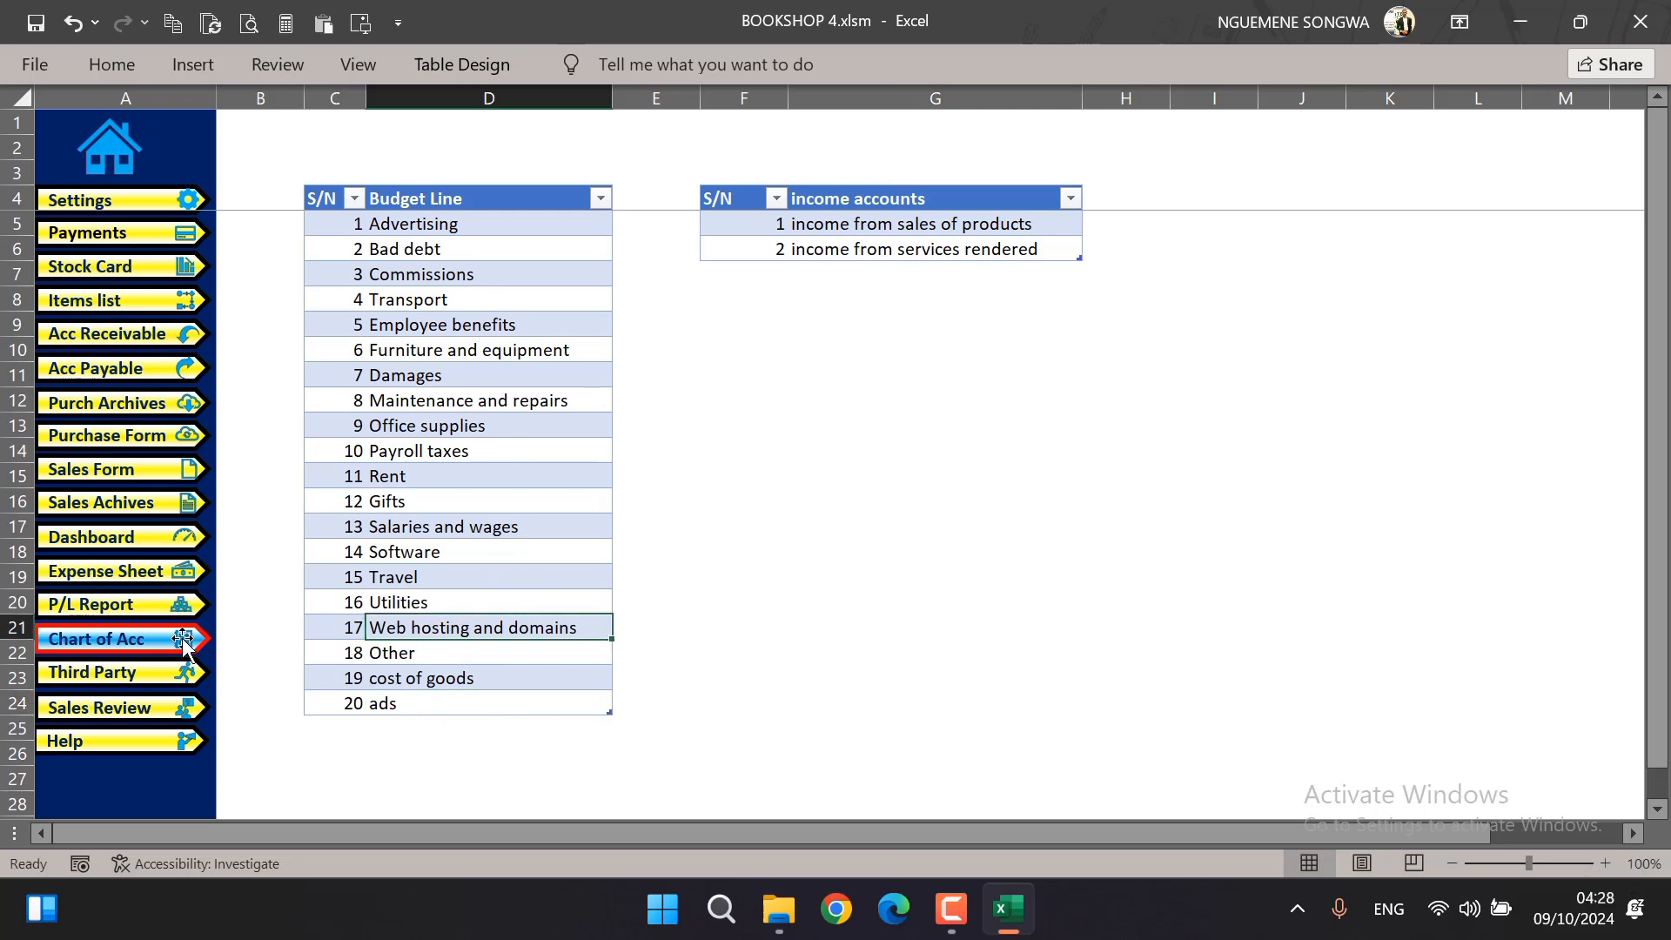
Return to the expense sheet and choose "ads" as the budget line of the first expense row
left_click(87, 572)
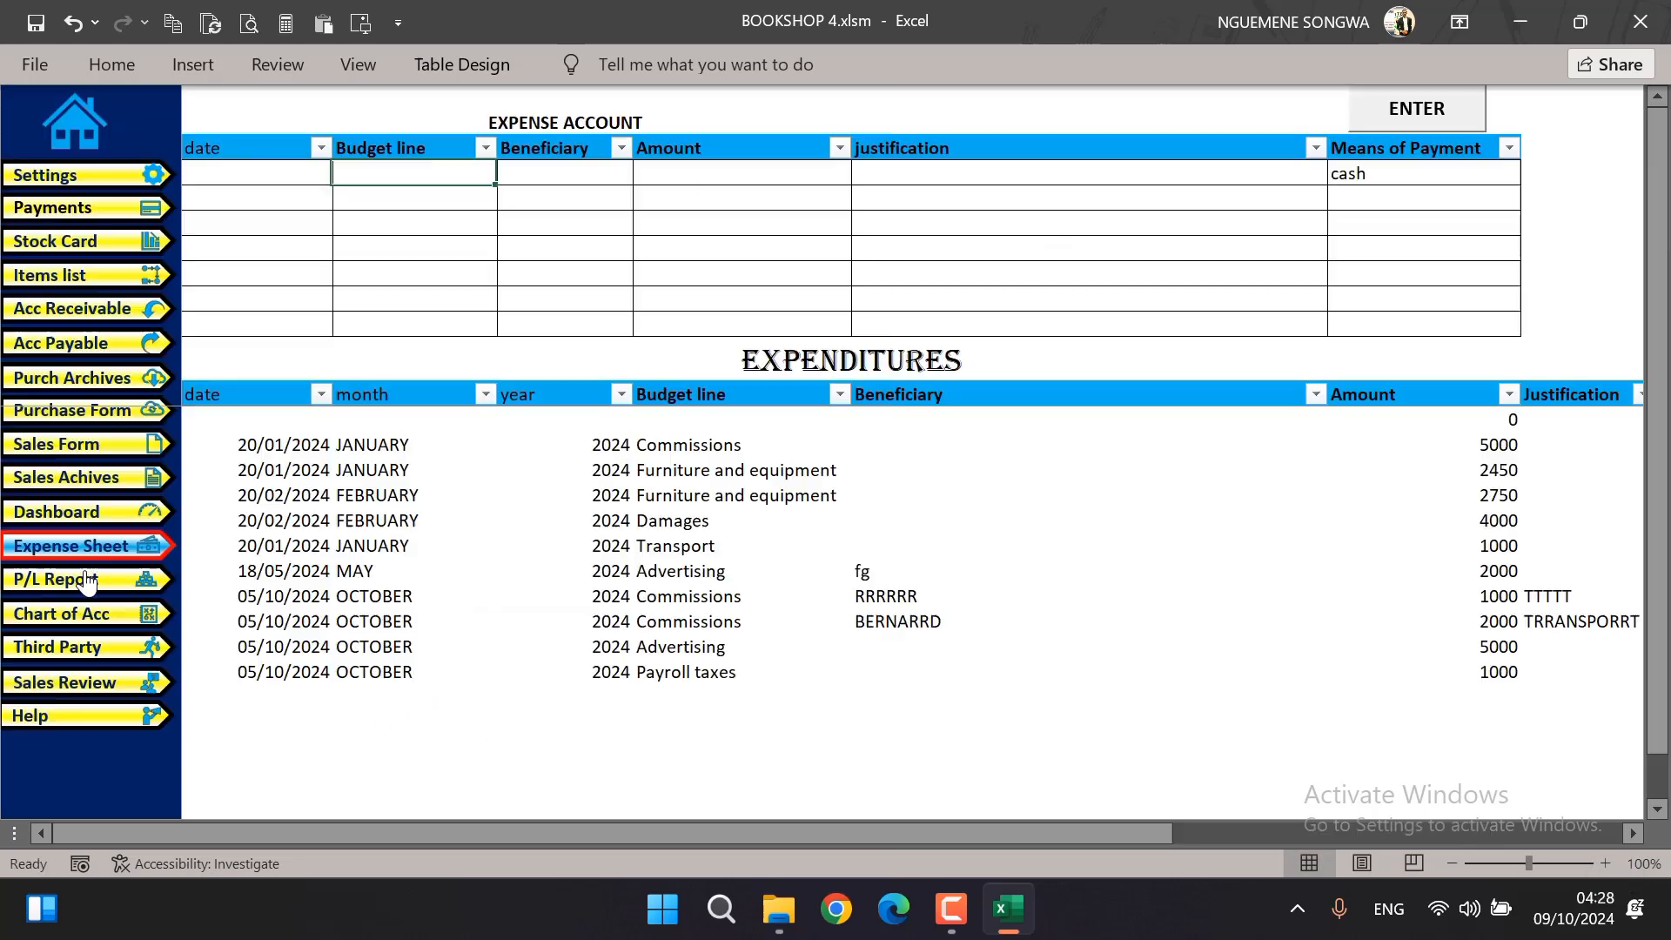
left_click(463, 174)
left_click(508, 173)
left_click_drag(504, 225, 508, 324)
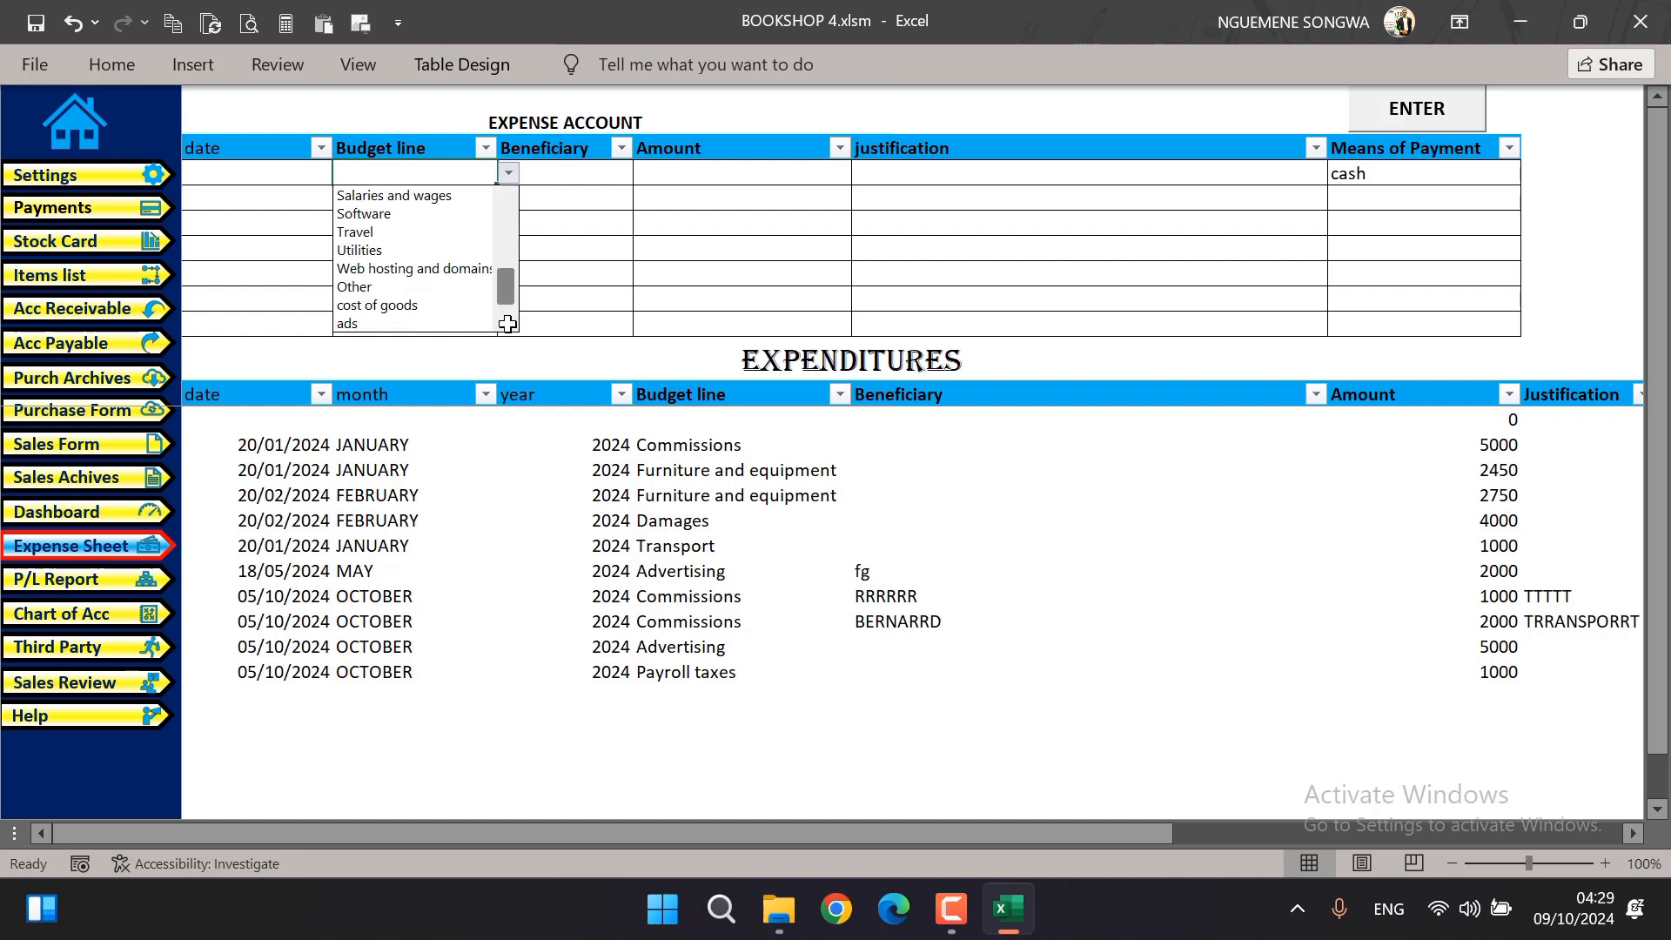
left_click(452, 323)
Enter "facebook" as the beneficiary and 5000 as the amount of the ads expense
left_click(574, 174)
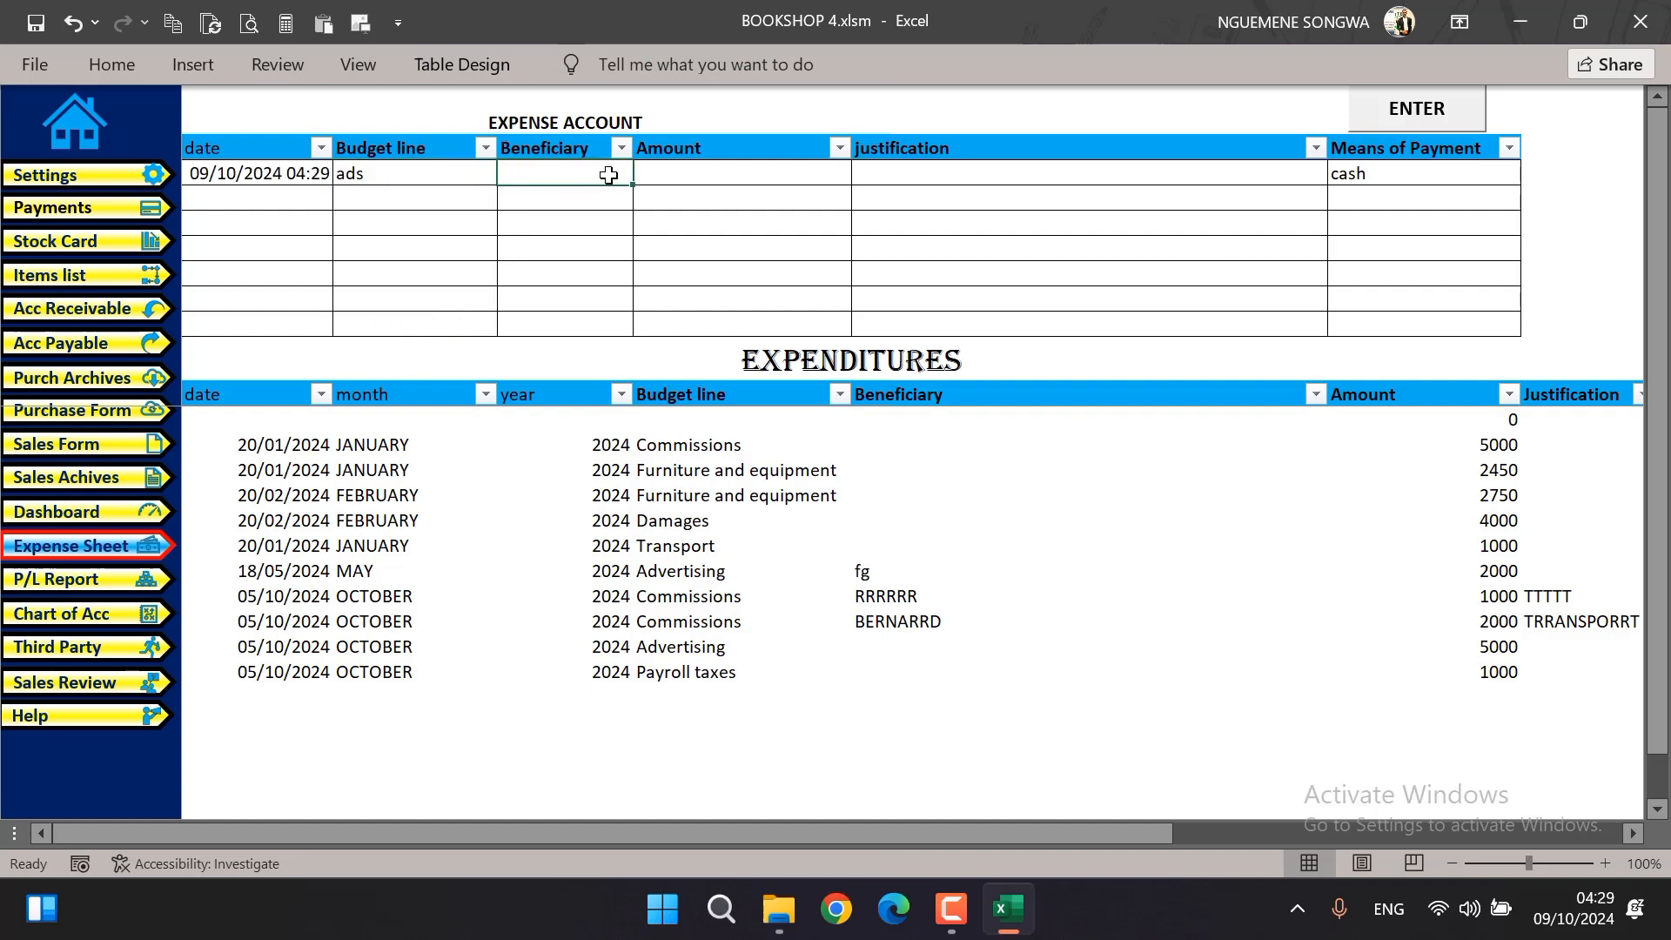
type("face")
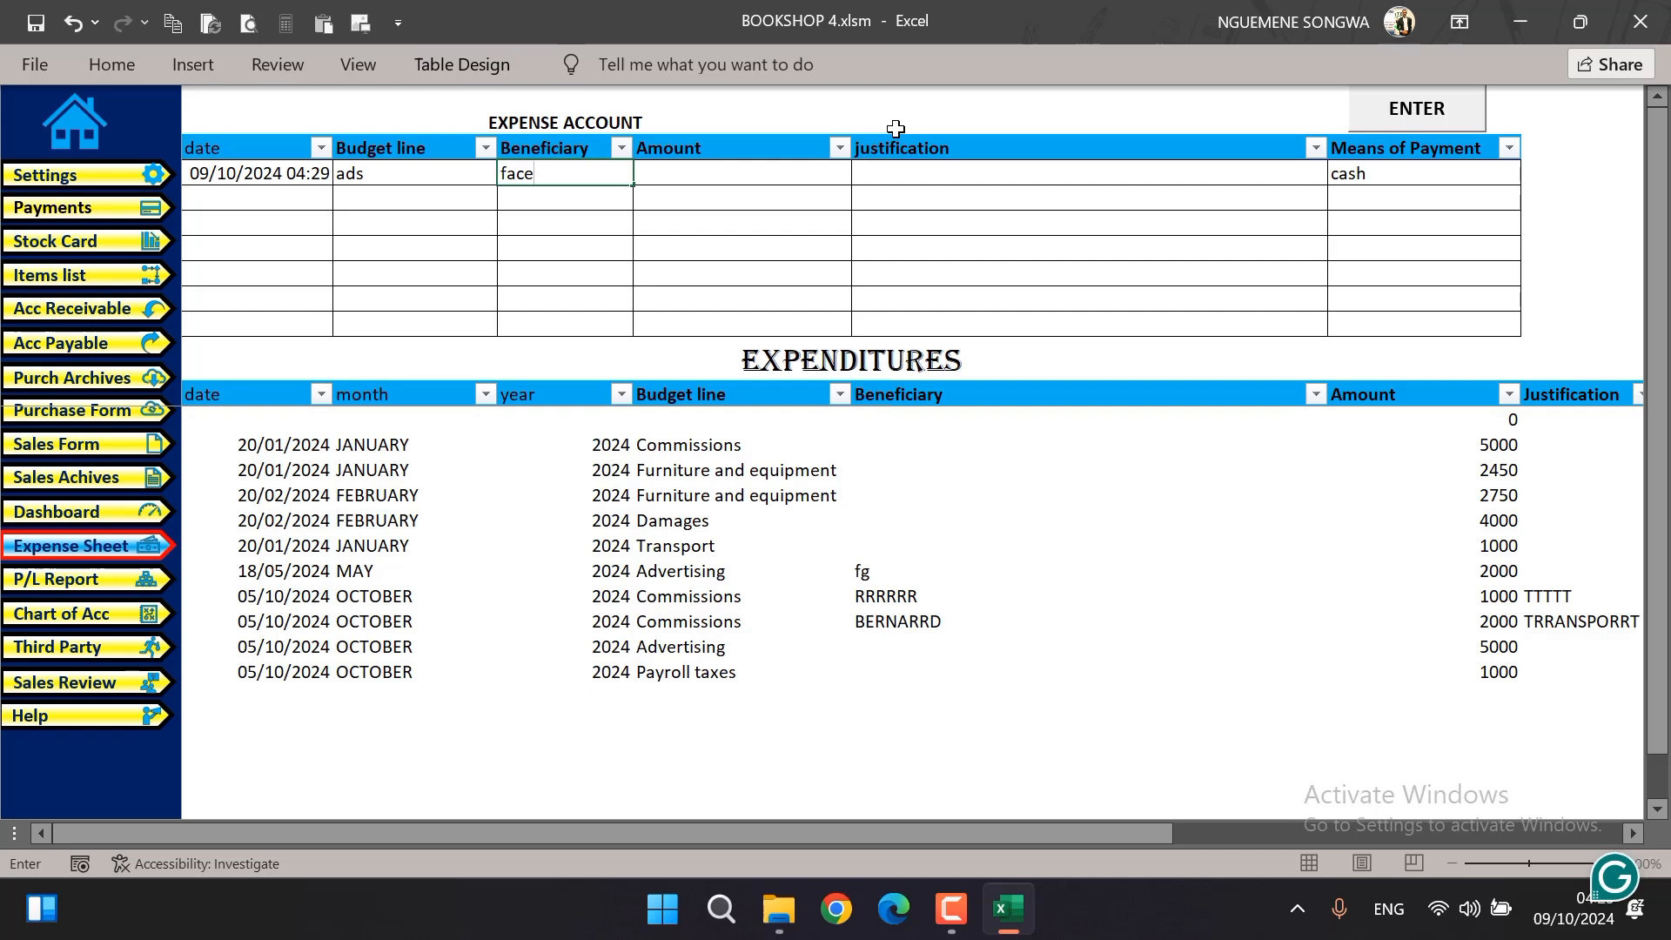
type("book")
key("Tab")
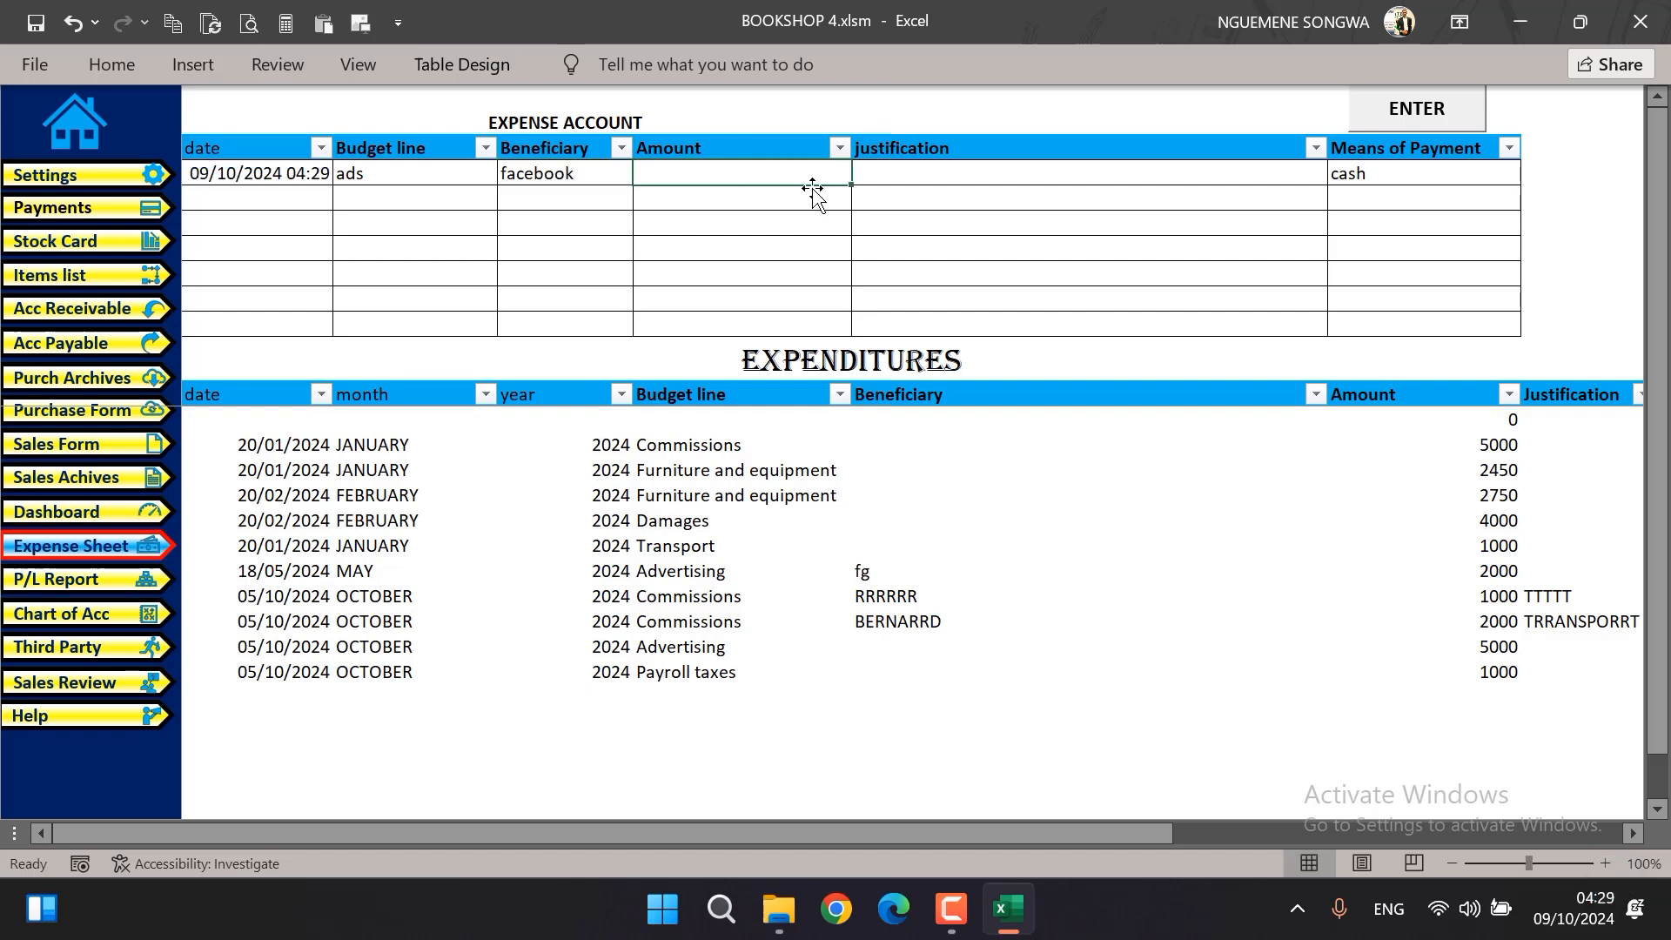
type("2000")
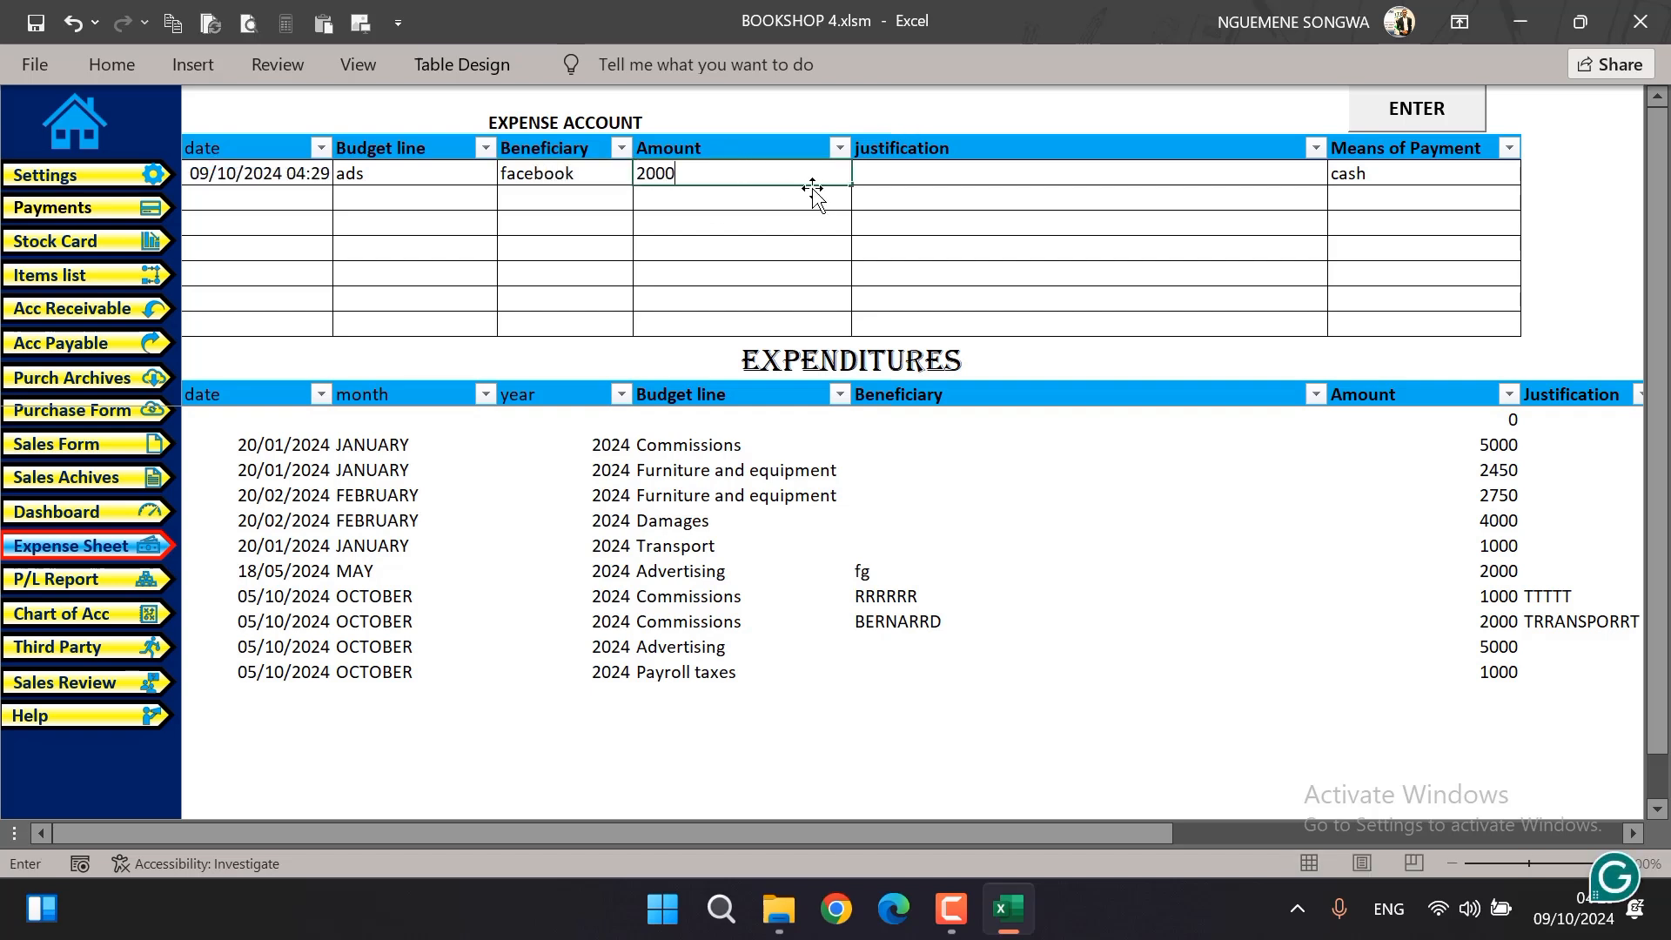
key("BackSpace")
key("BackSpace")
key("BackSpace")
key("BackSpace")
type("5000")
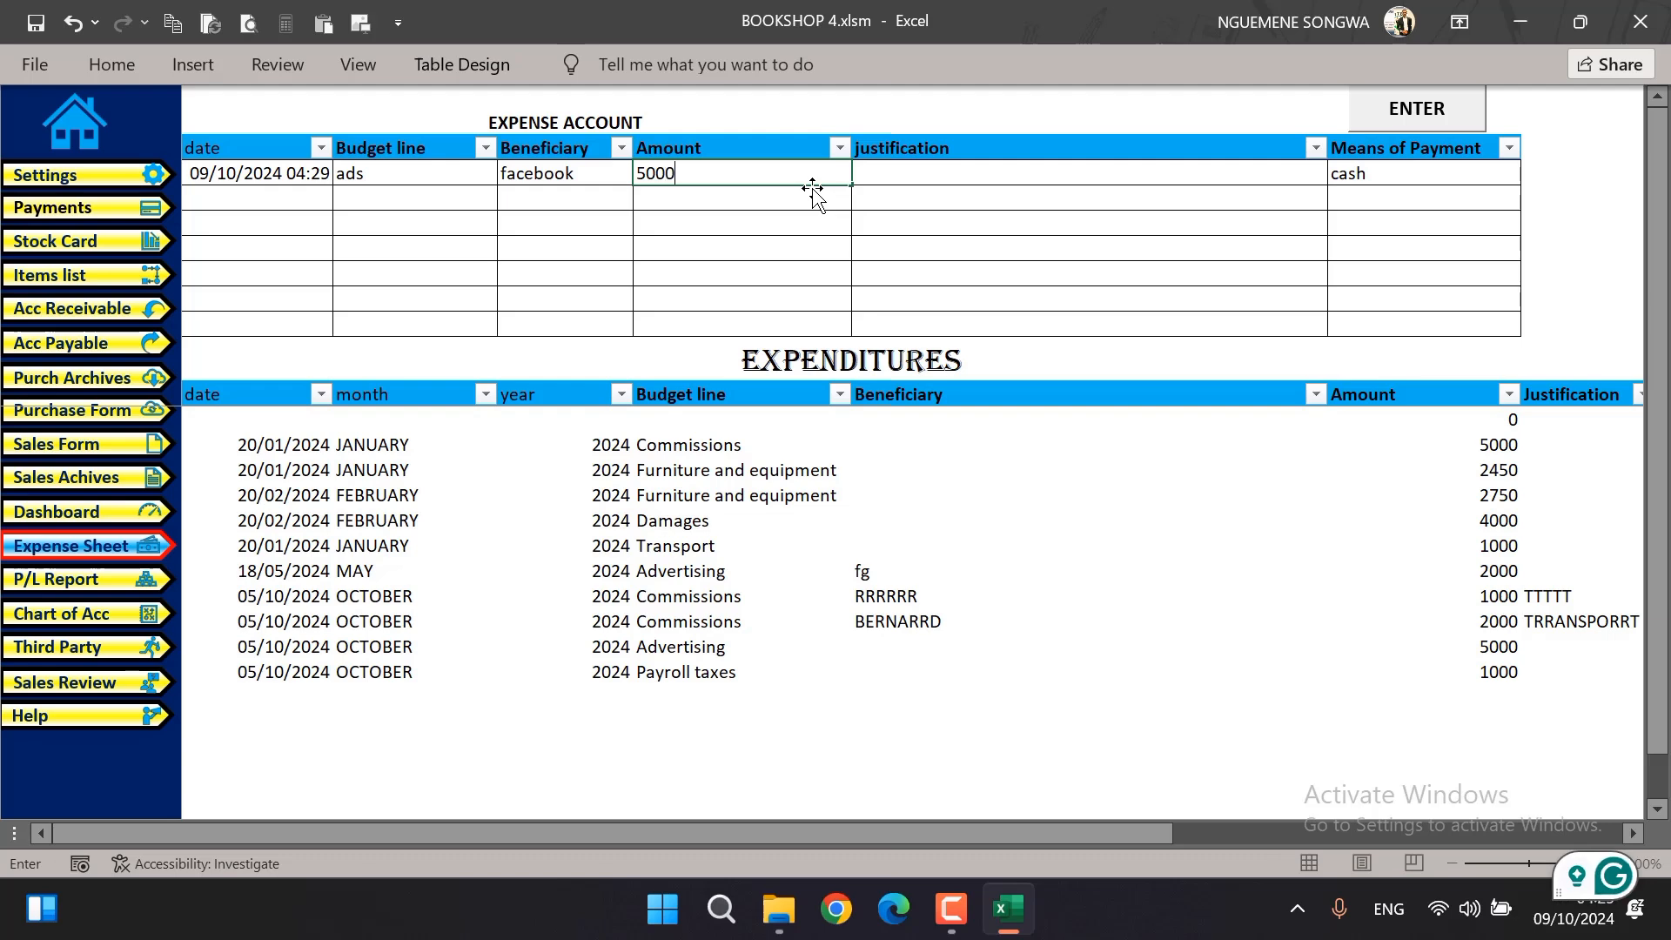
key("Tab")
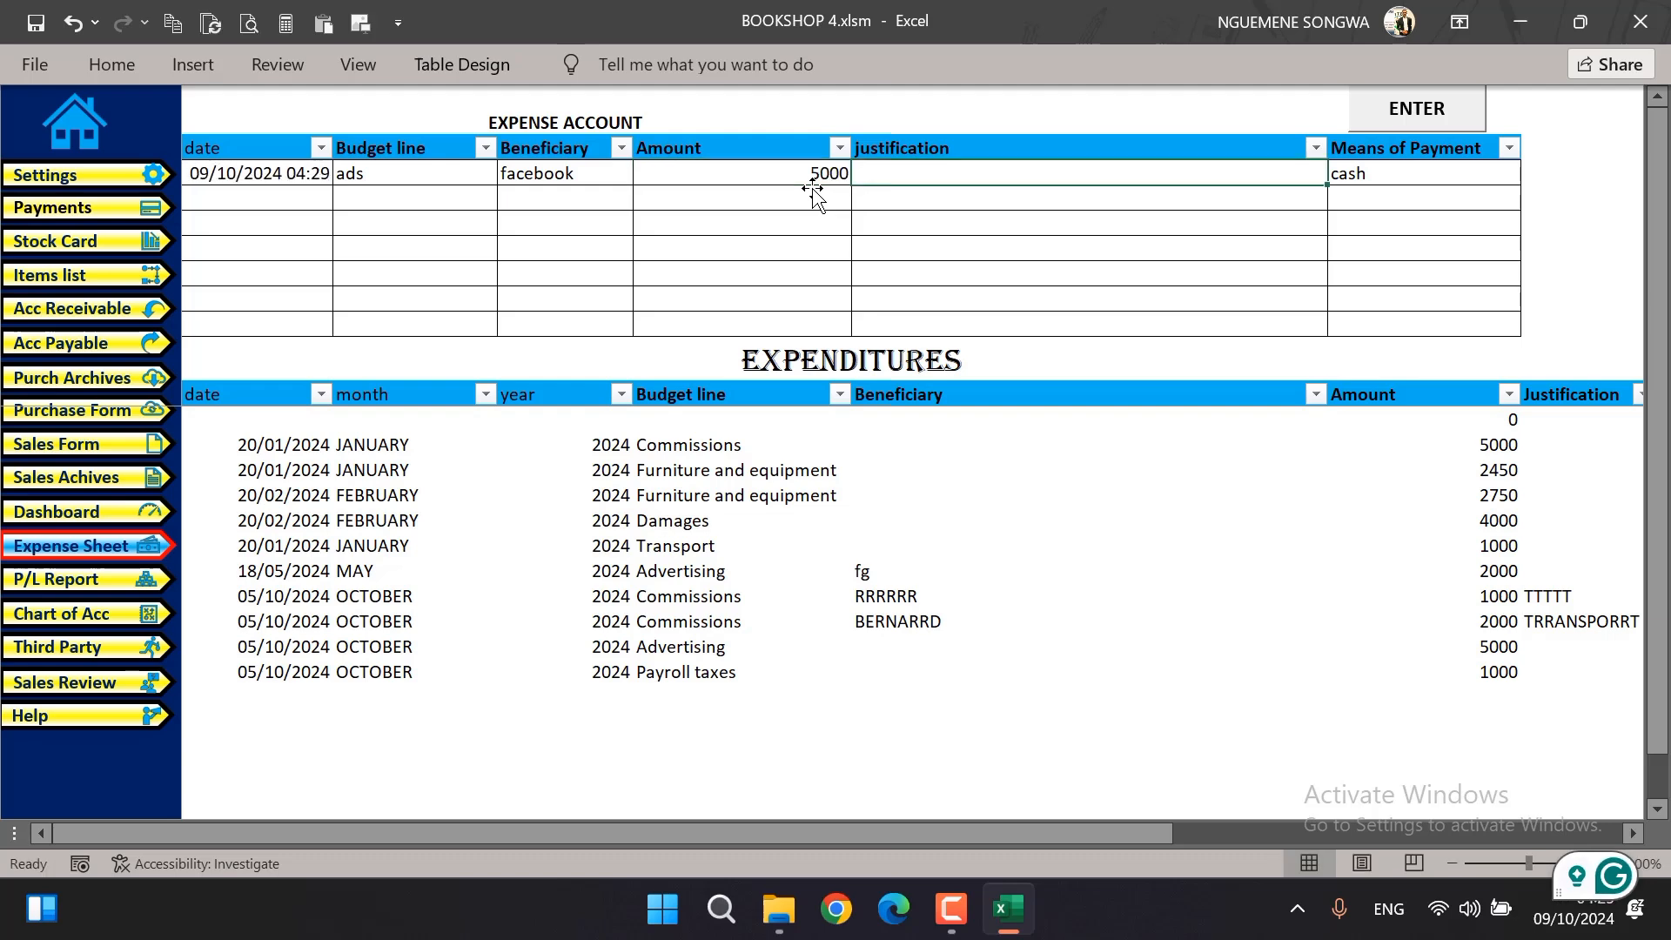
left_click(1441, 174)
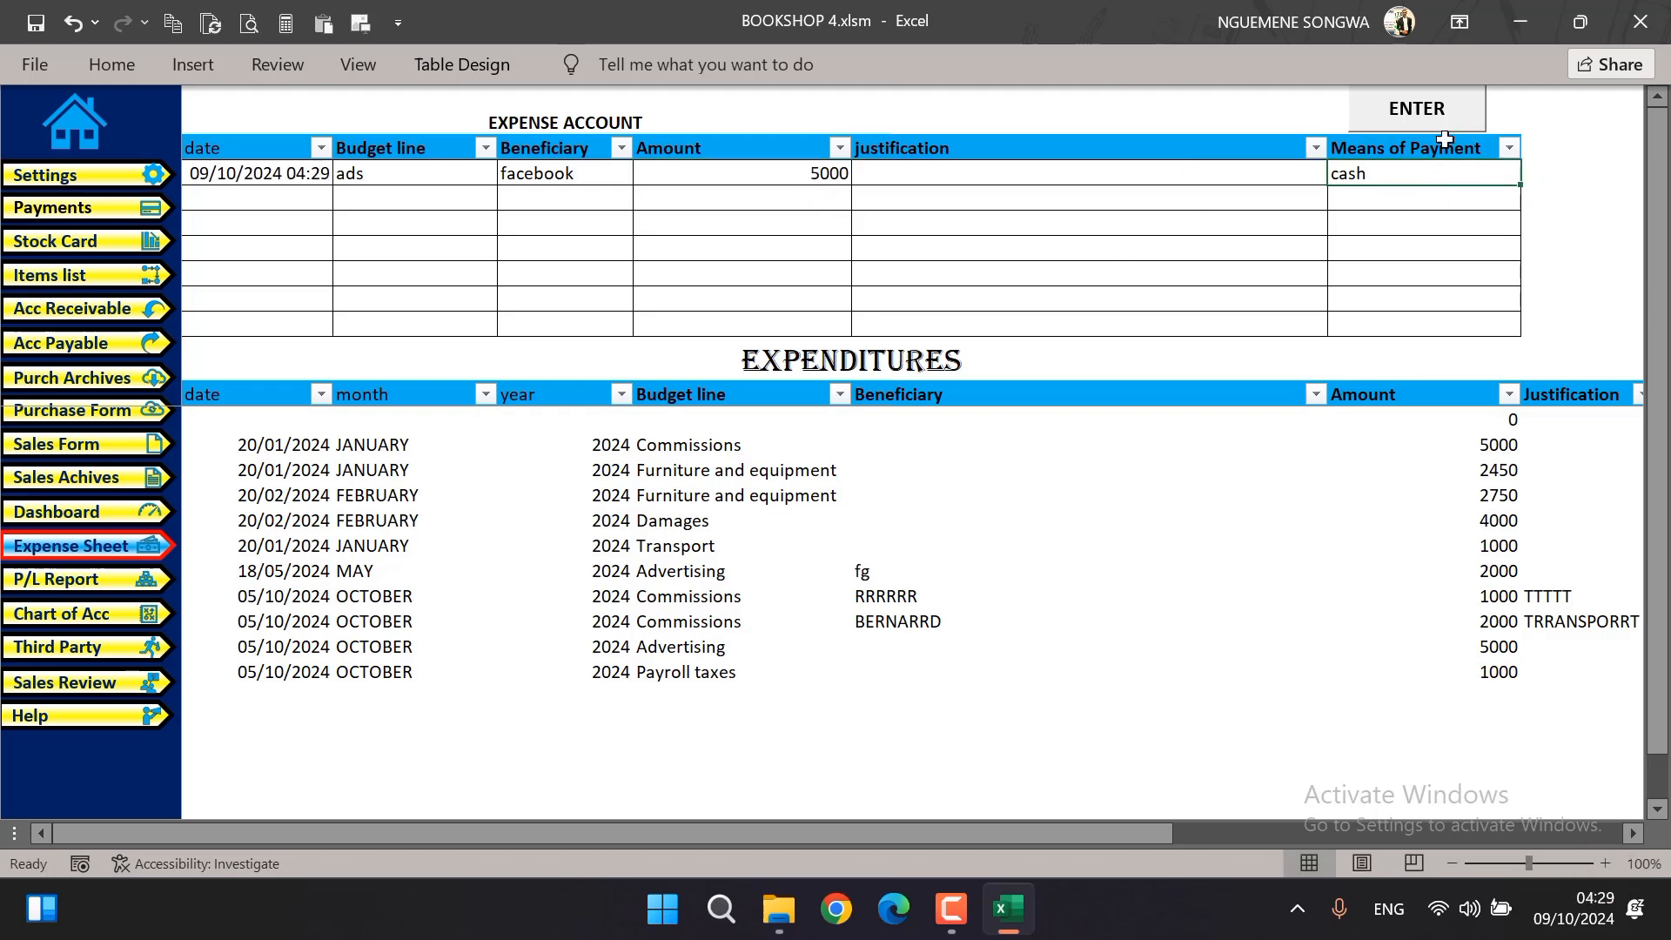
Add a second expense with budget line Transport and amount 2000, and post both expenses to the expenditures list
left_click(426, 195)
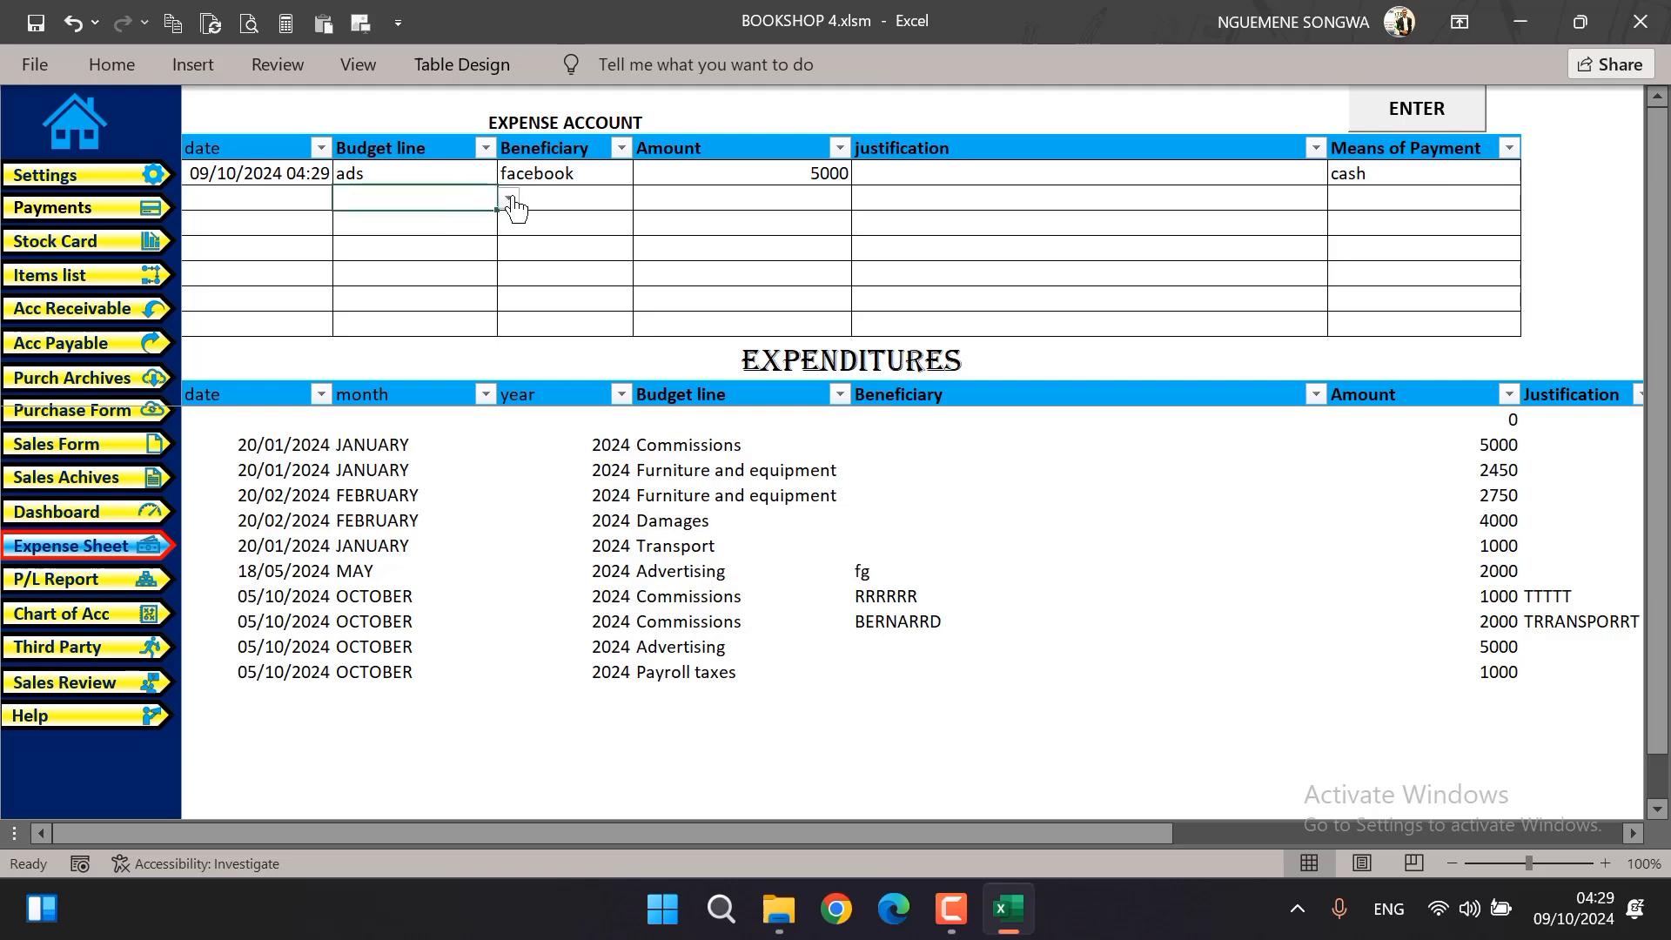
left_click(509, 199)
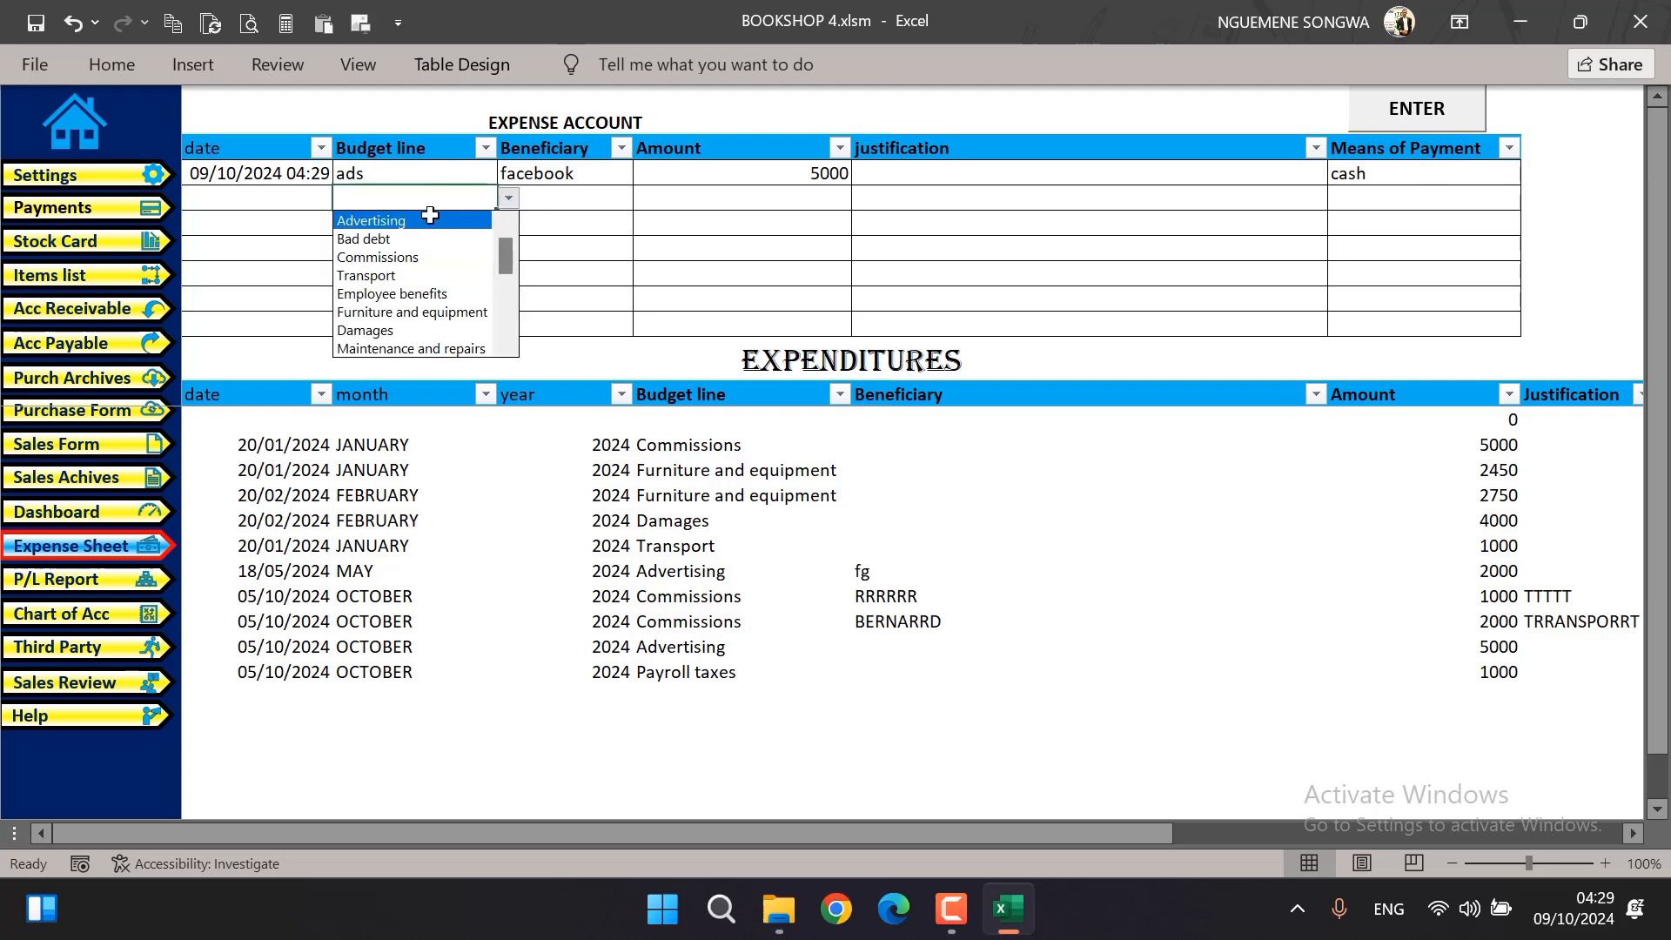
left_click(412, 275)
left_click(790, 197)
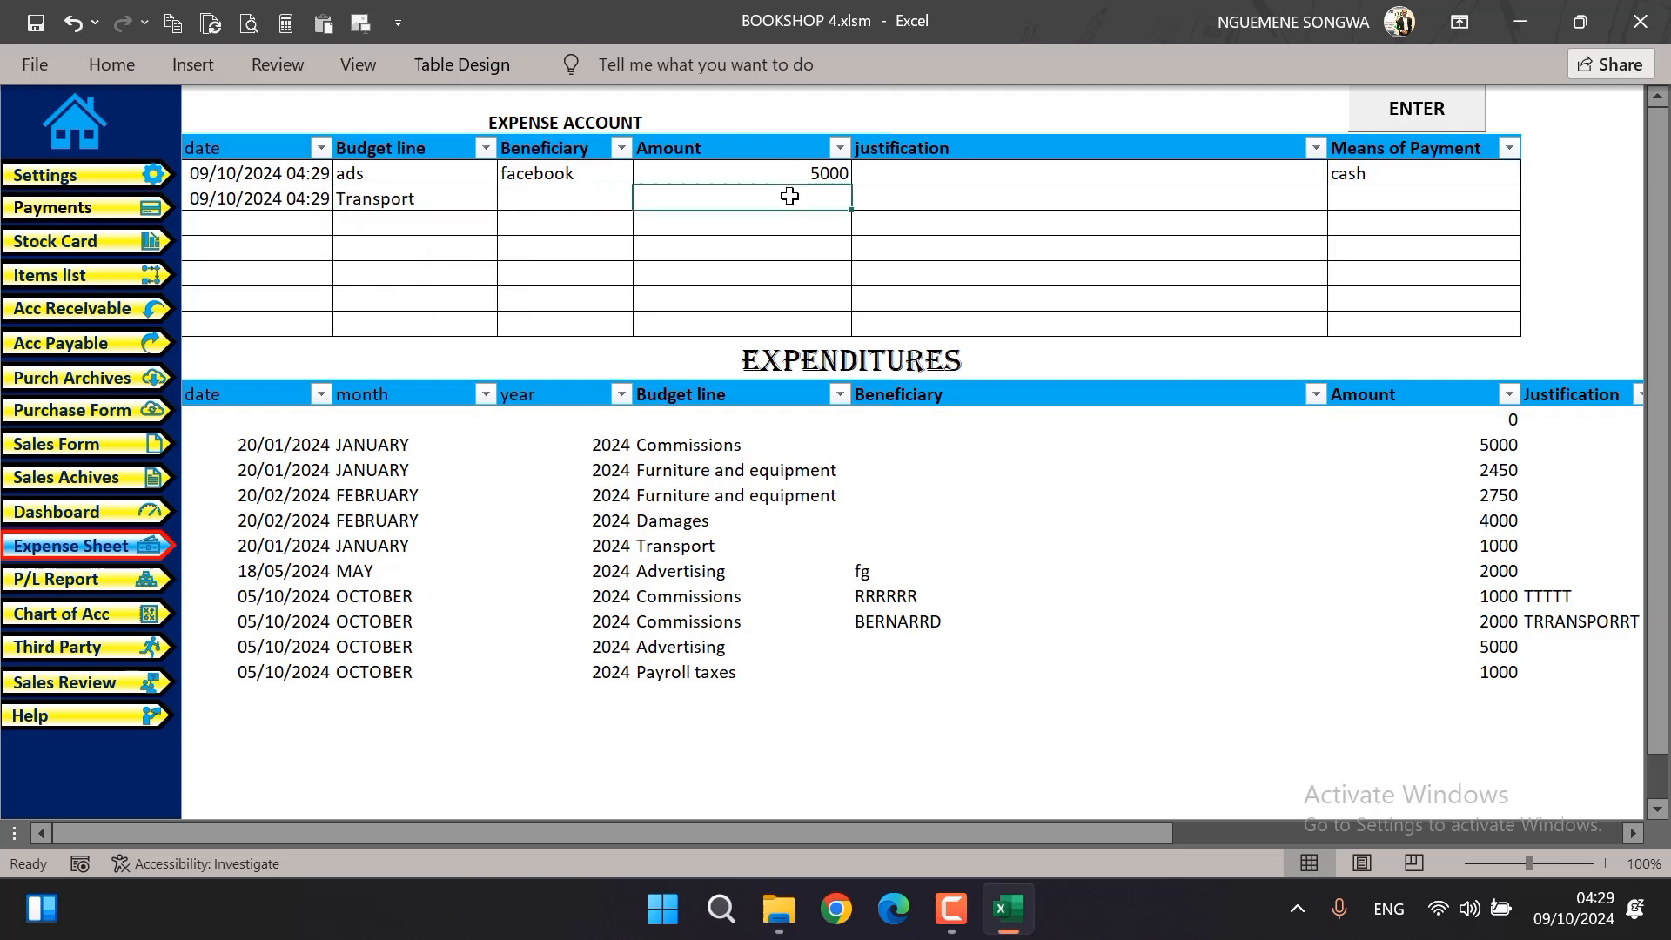
type("2000")
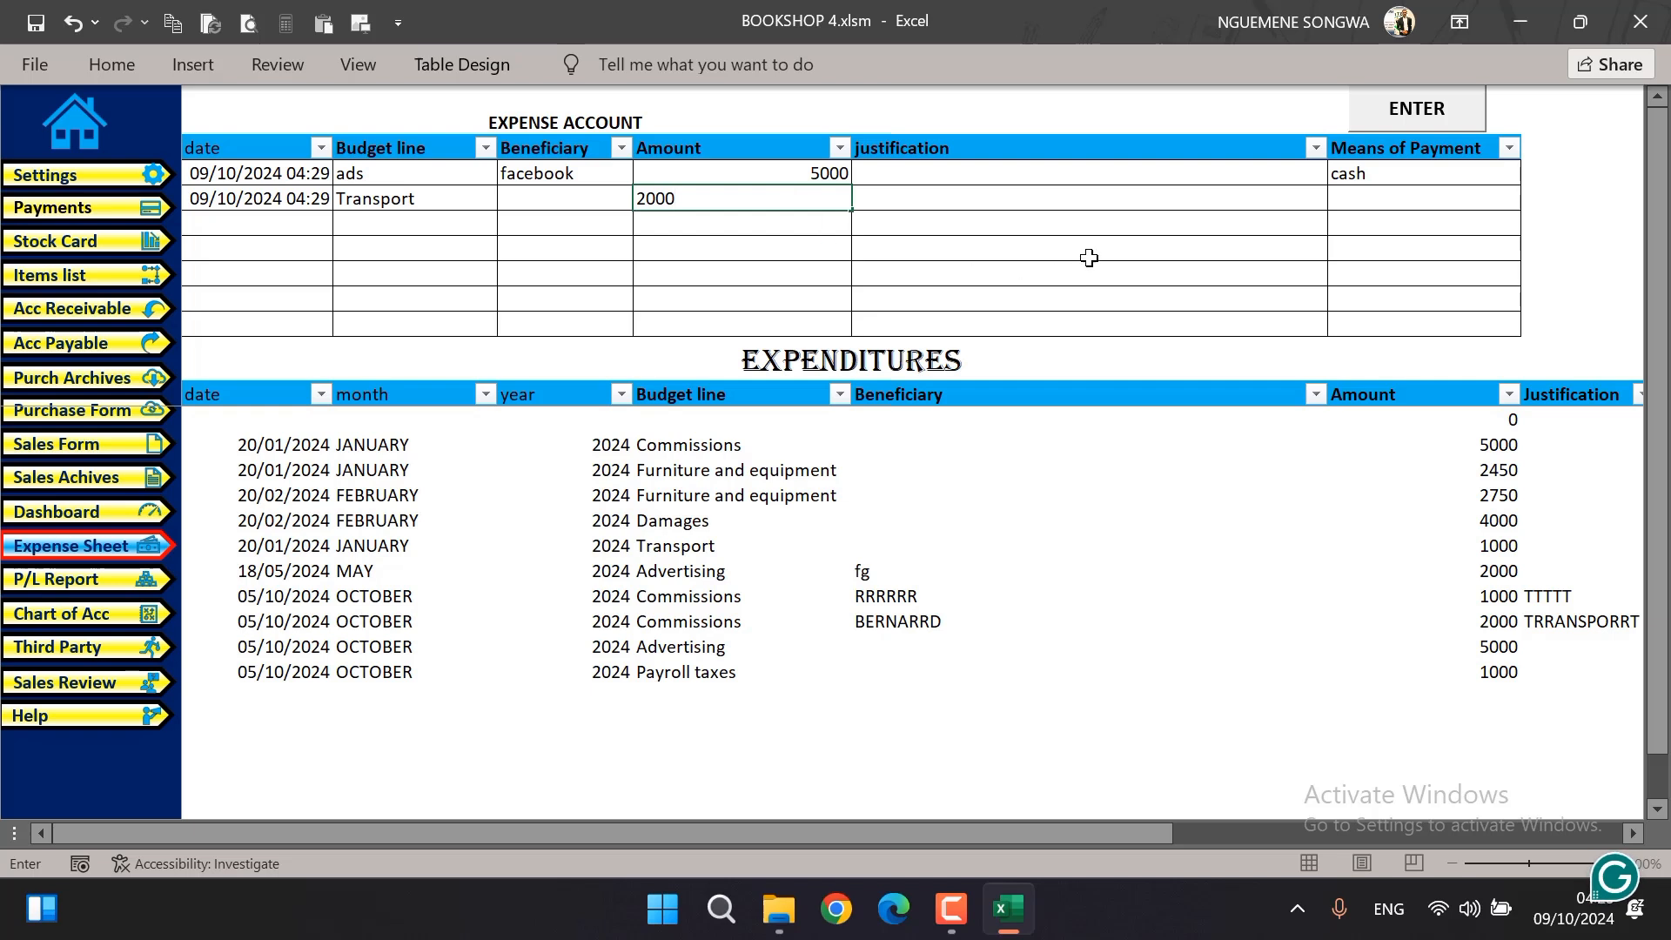
left_click(1096, 209)
left_click(1444, 113)
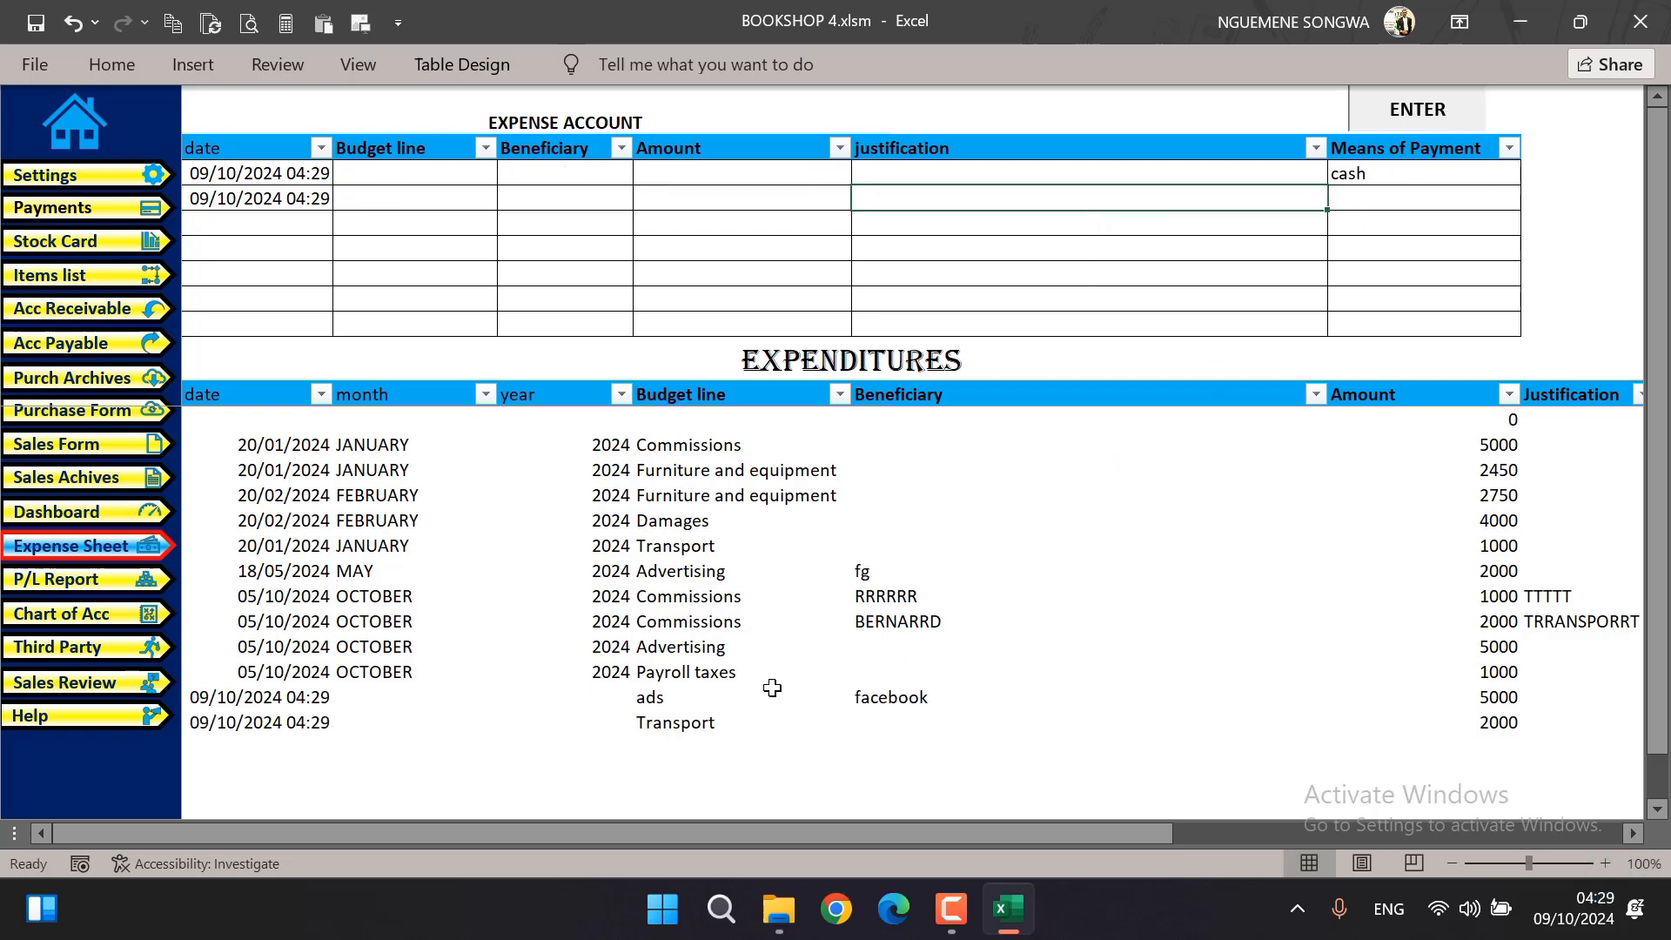
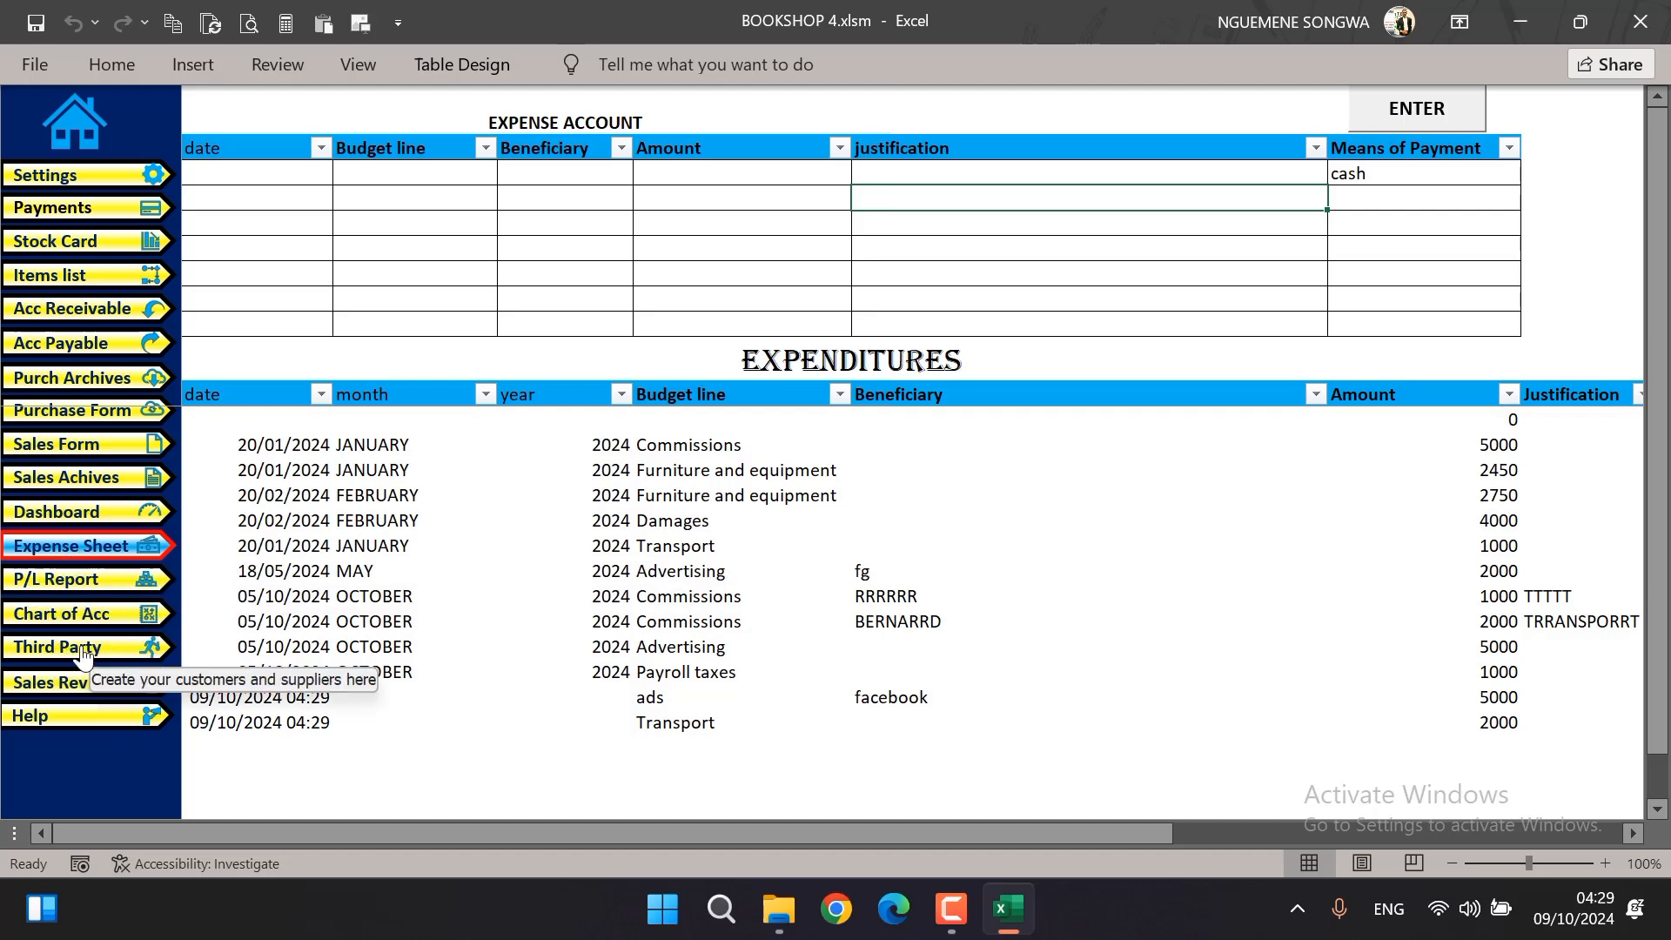
Open the sales receipt review and display receipt SalesN°-00000001
left_click(73, 678)
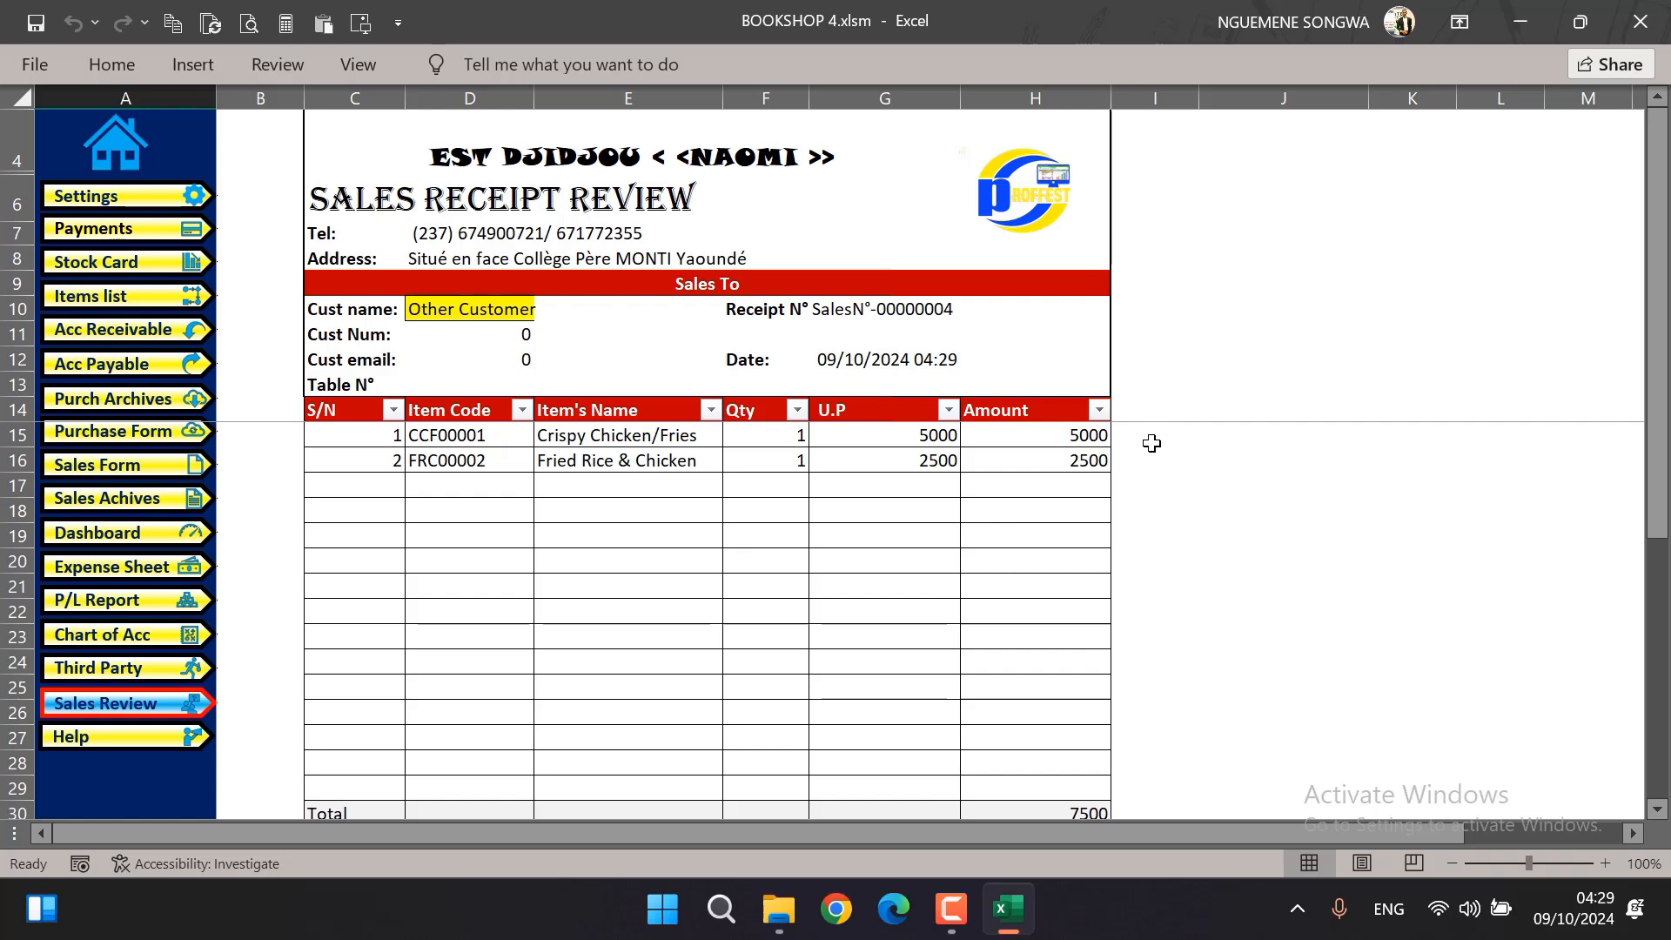
left_click(905, 308)
left_click(972, 309)
left_click_drag(966, 375, 967, 348)
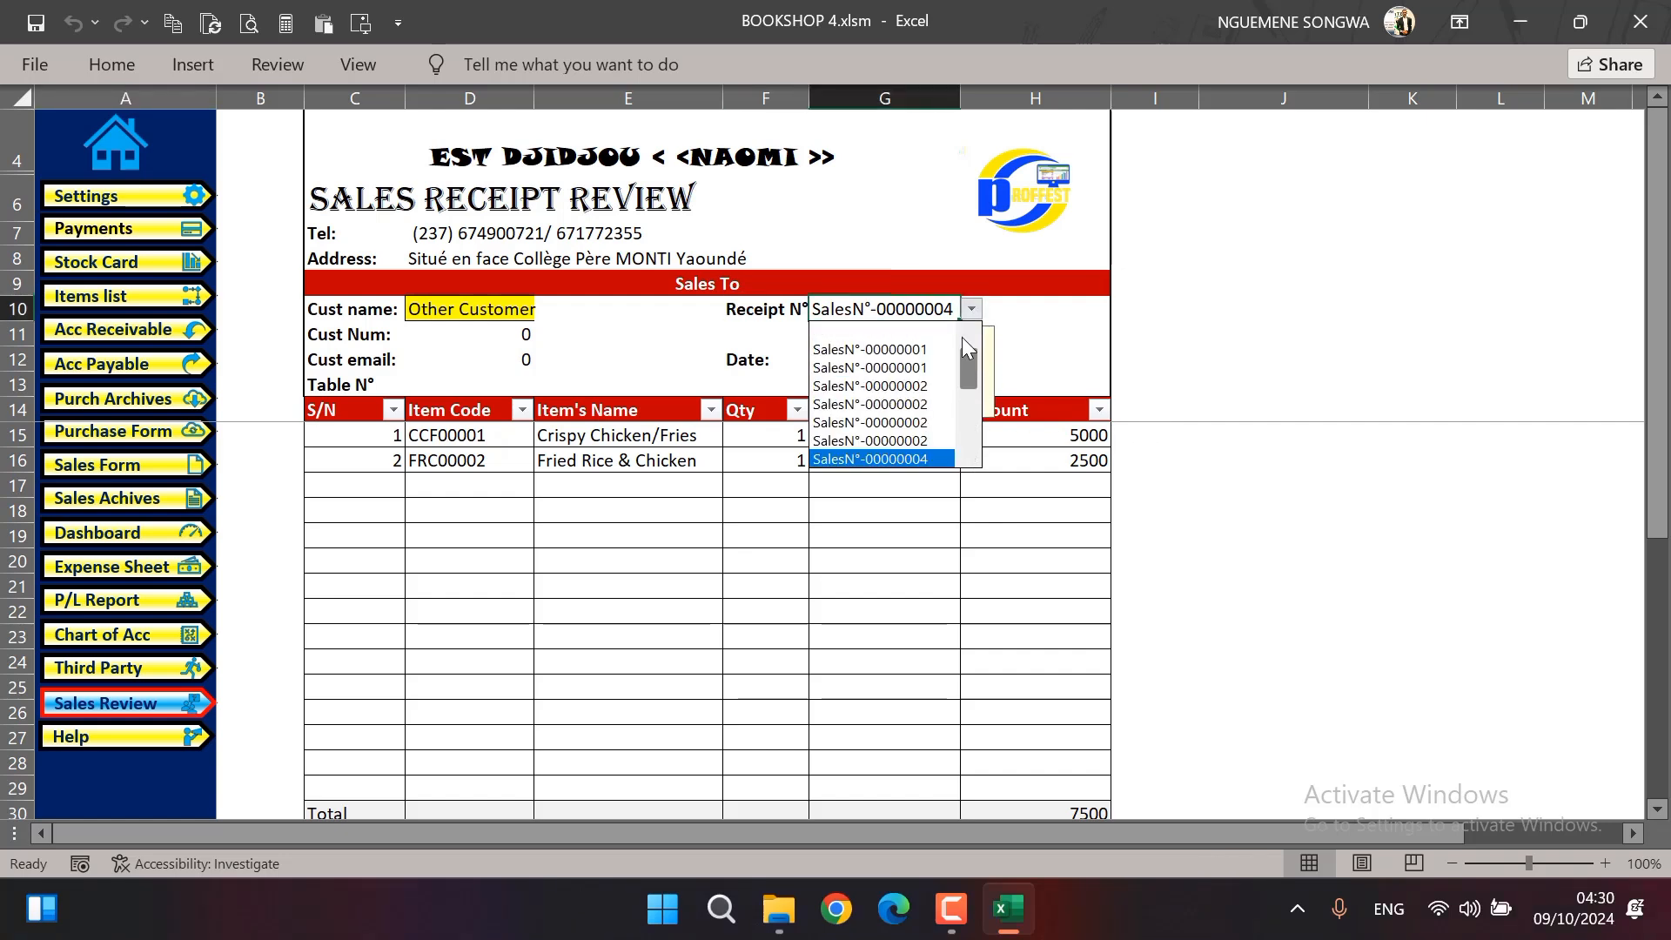
left_click(896, 350)
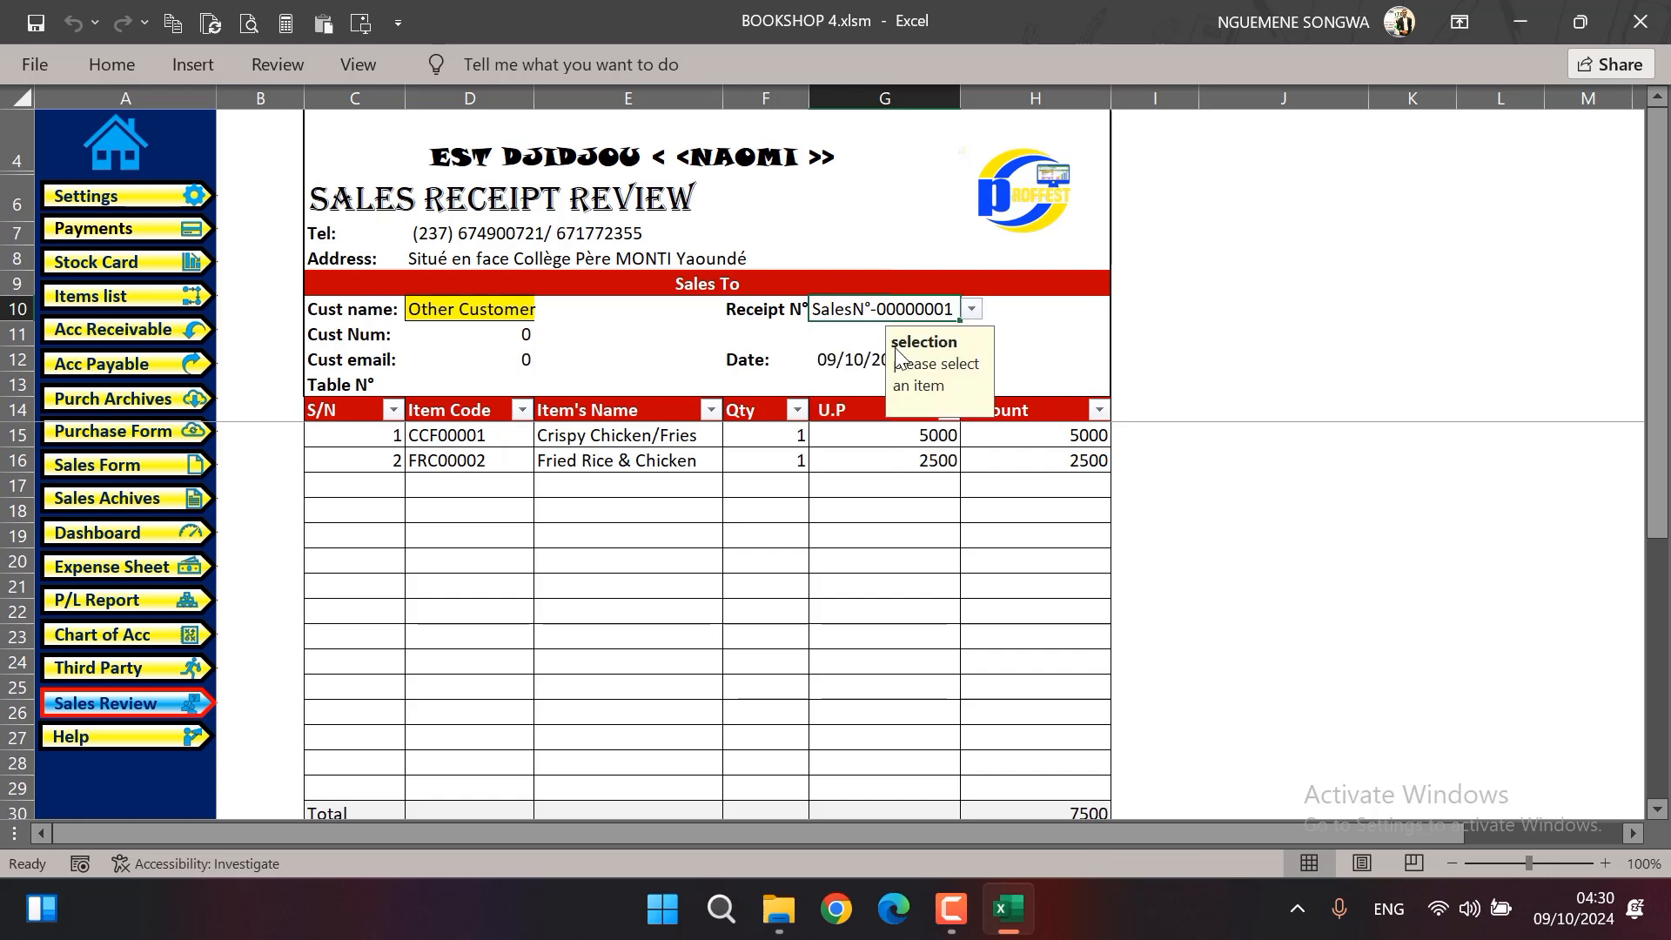
Display receipt SalesN°-00000004 and after it receipt Reci N°-00000007 in the sales receipt review
left_click(972, 311)
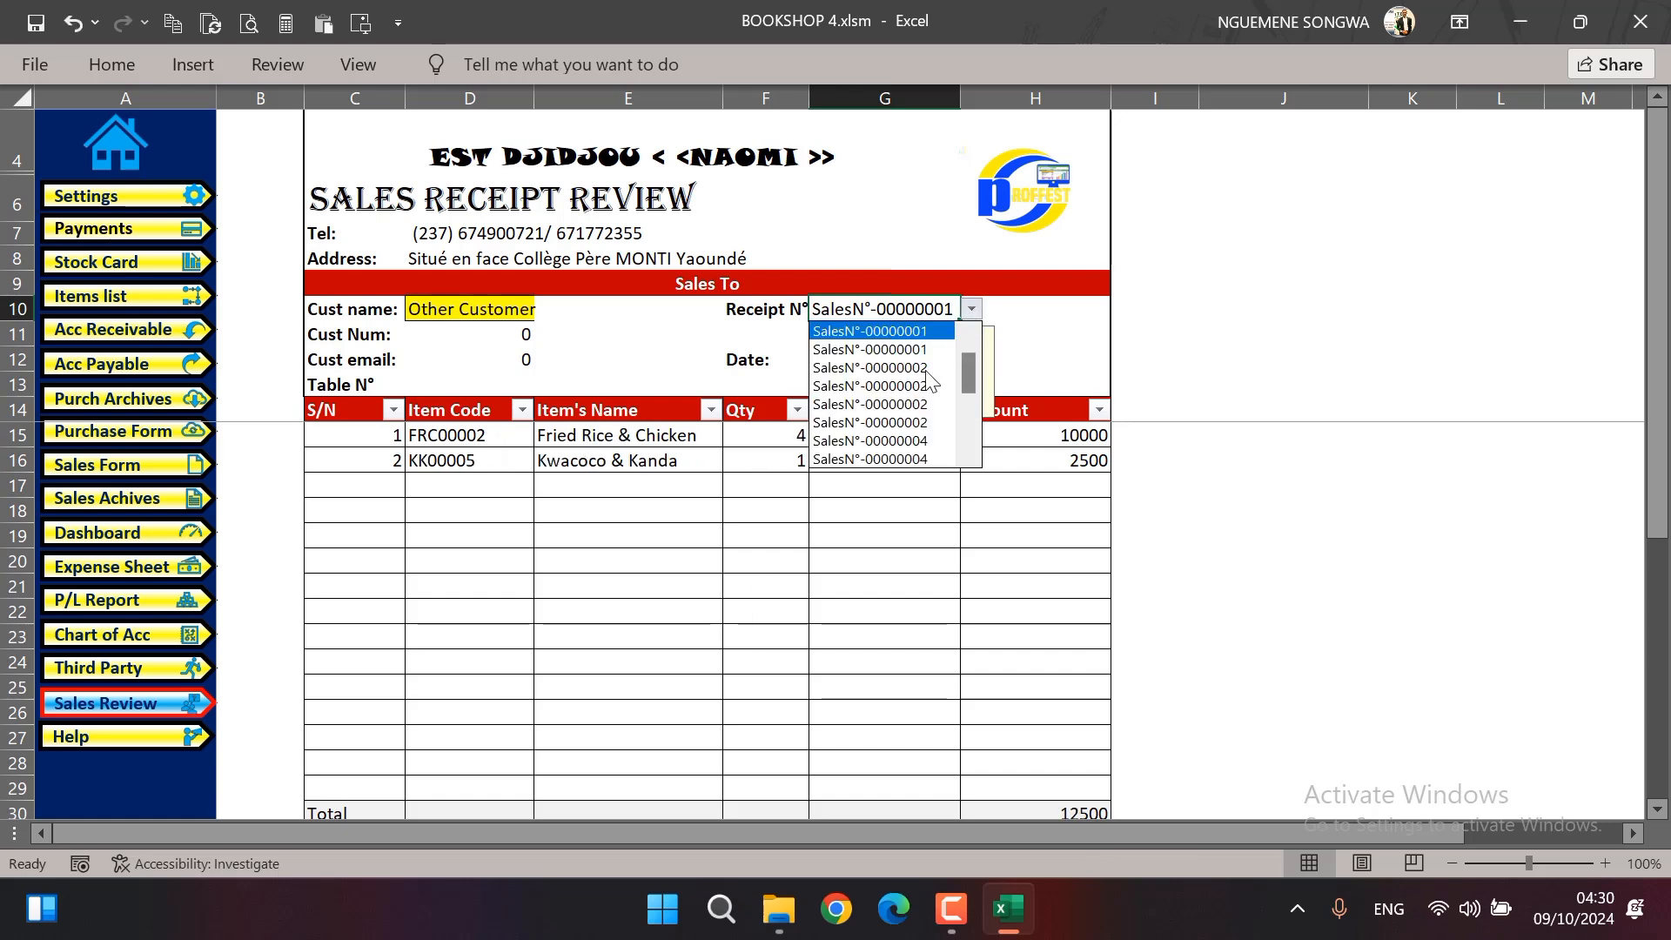
left_click(896, 441)
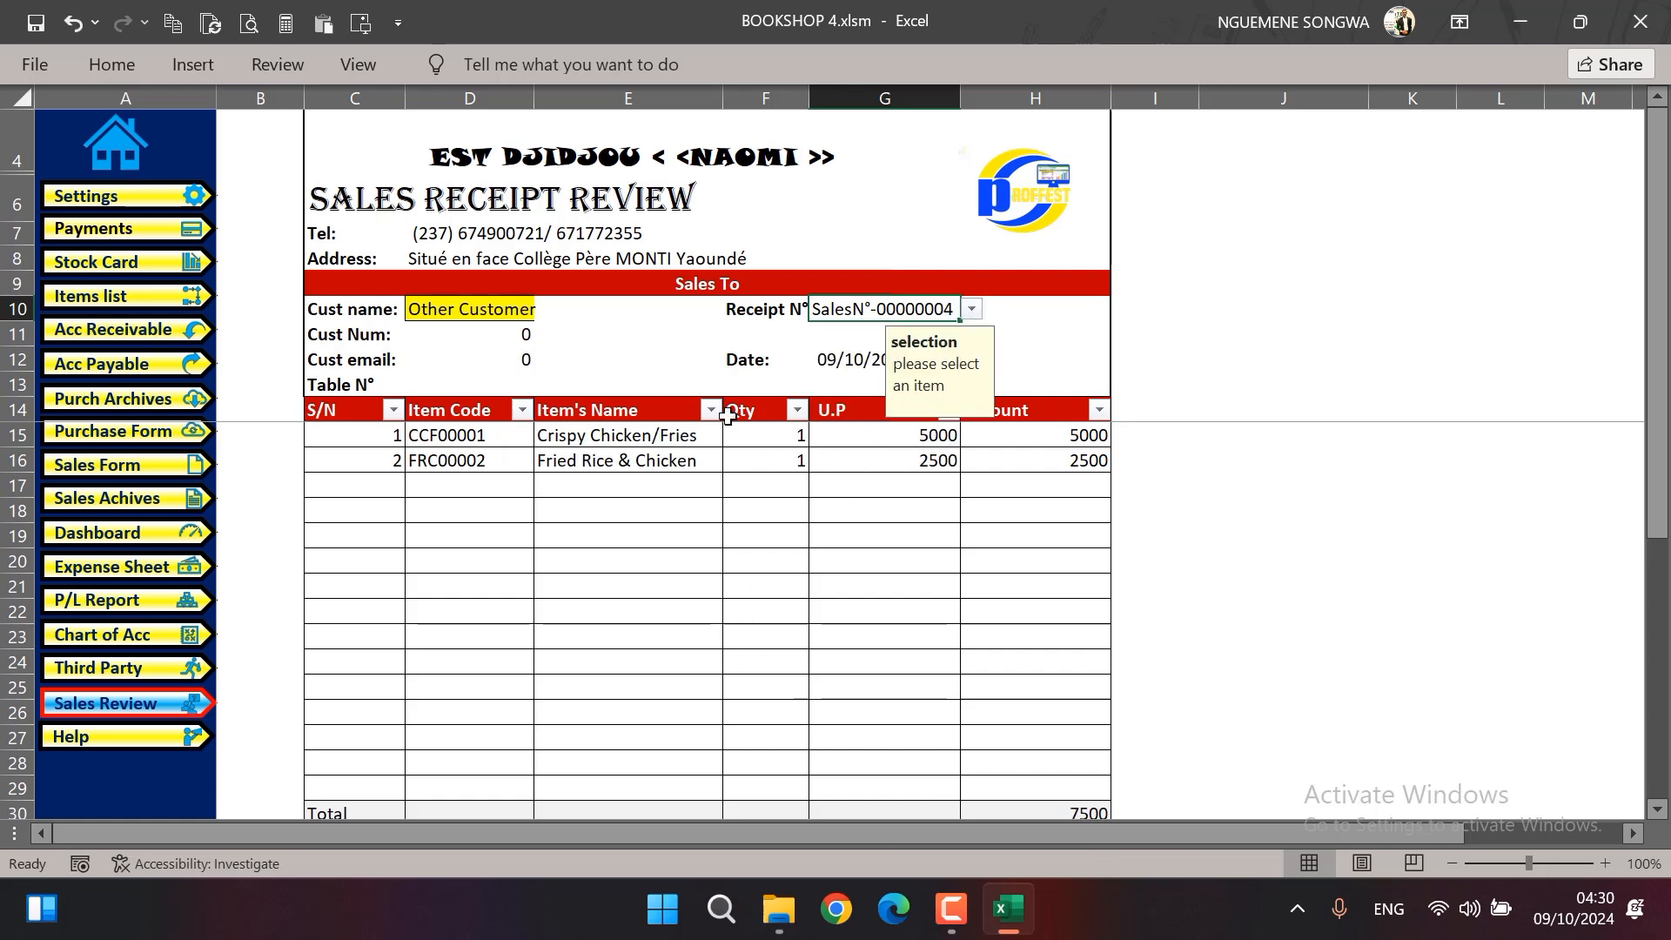
left_click(976, 312)
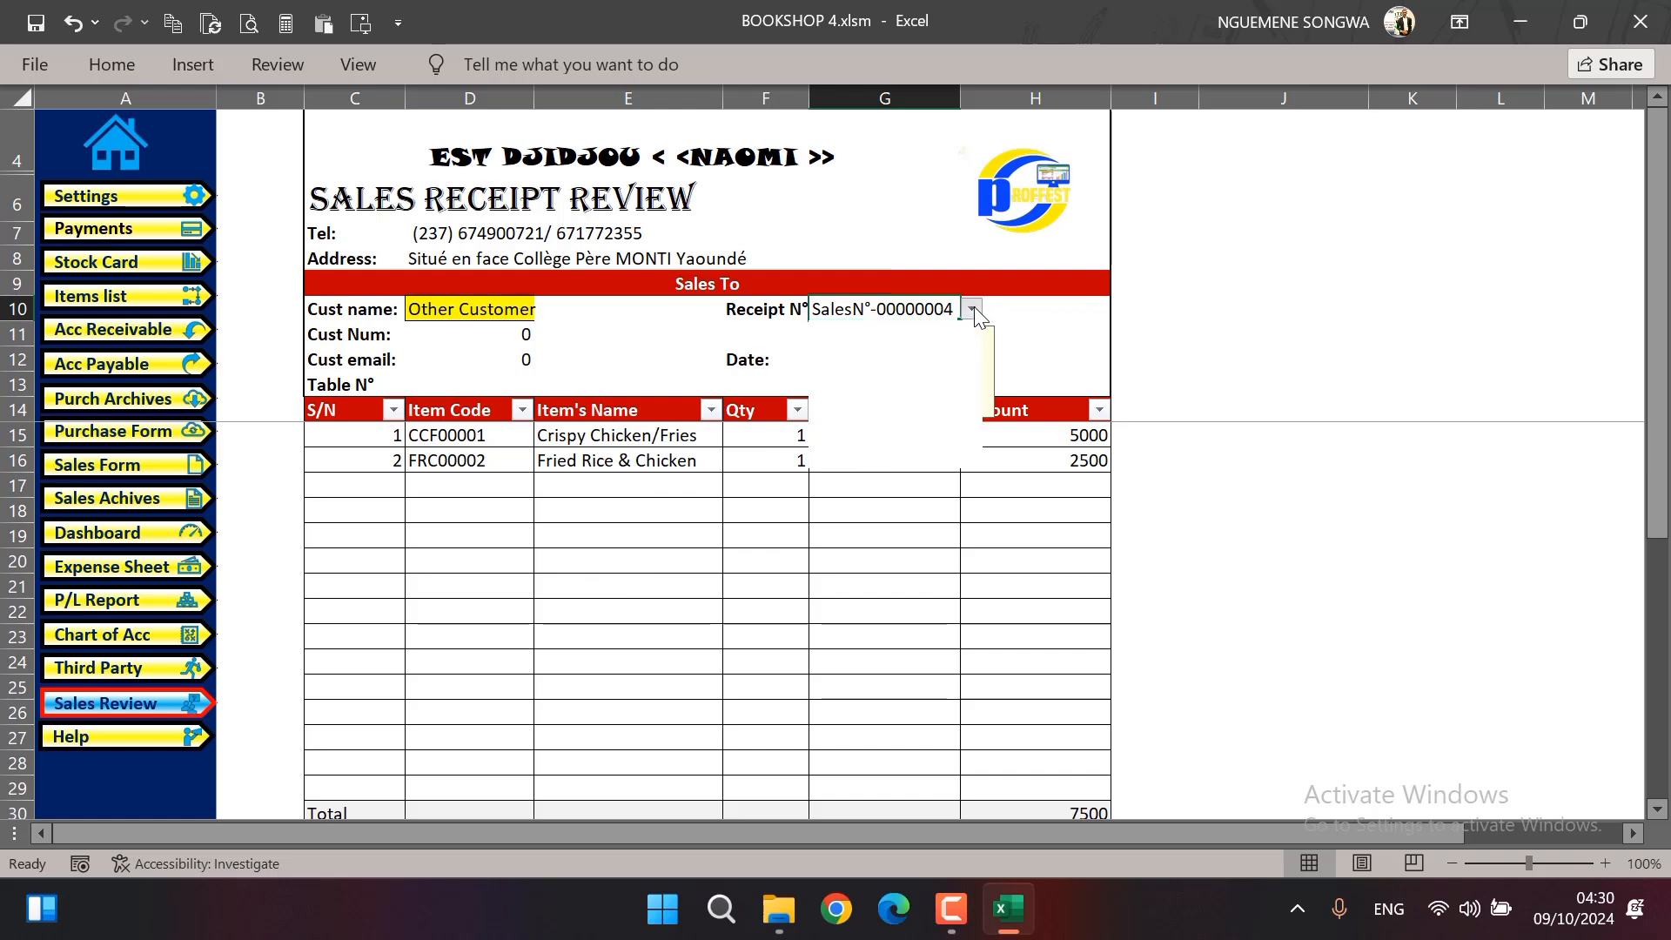
scroll(969, 417, "down", 3)
left_click(930, 460)
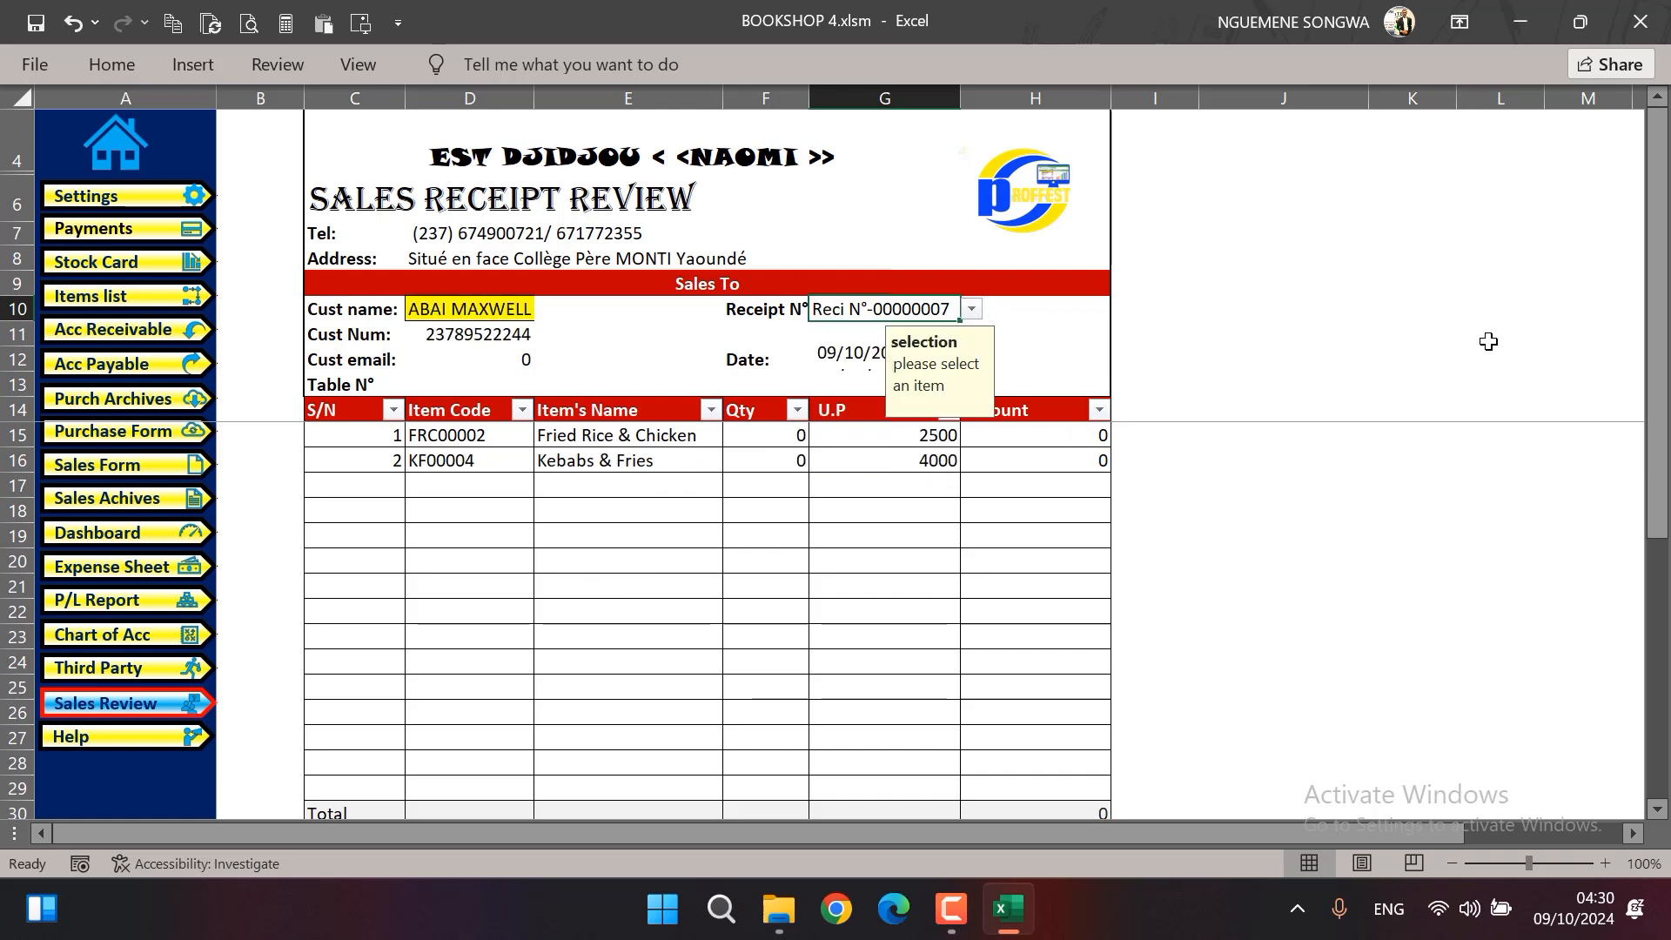
left_click(1484, 337)
Choose receipt Reci N°-00000005 as the receipt shown in the sales receipt review
left_click(898, 309)
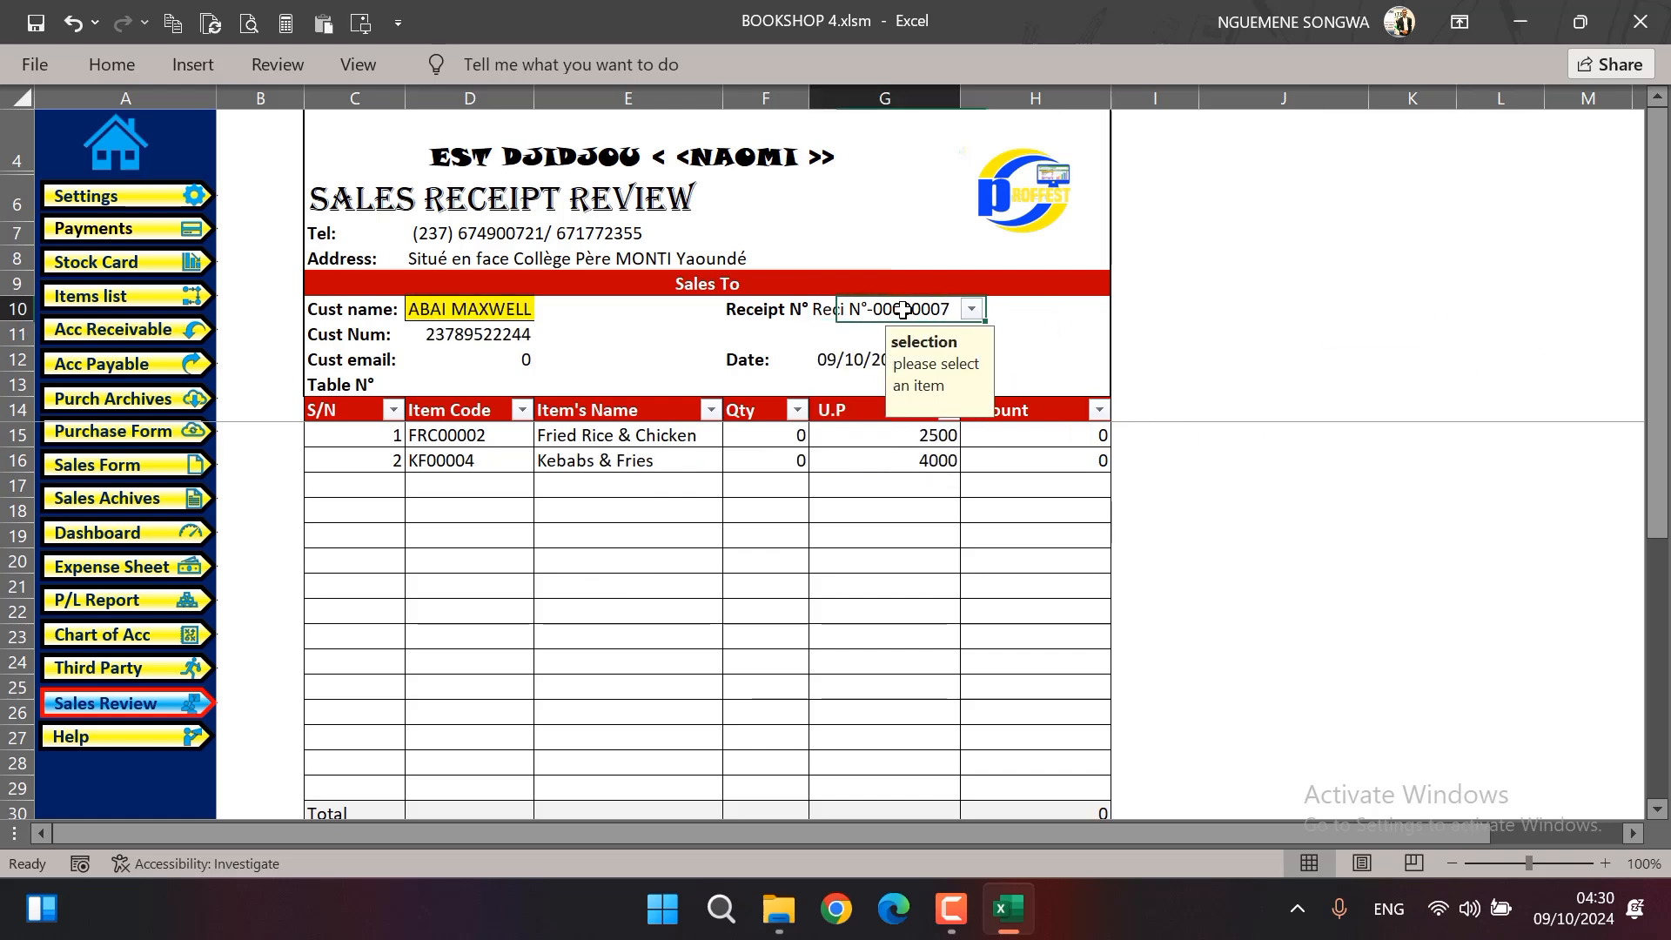
left_click(971, 309)
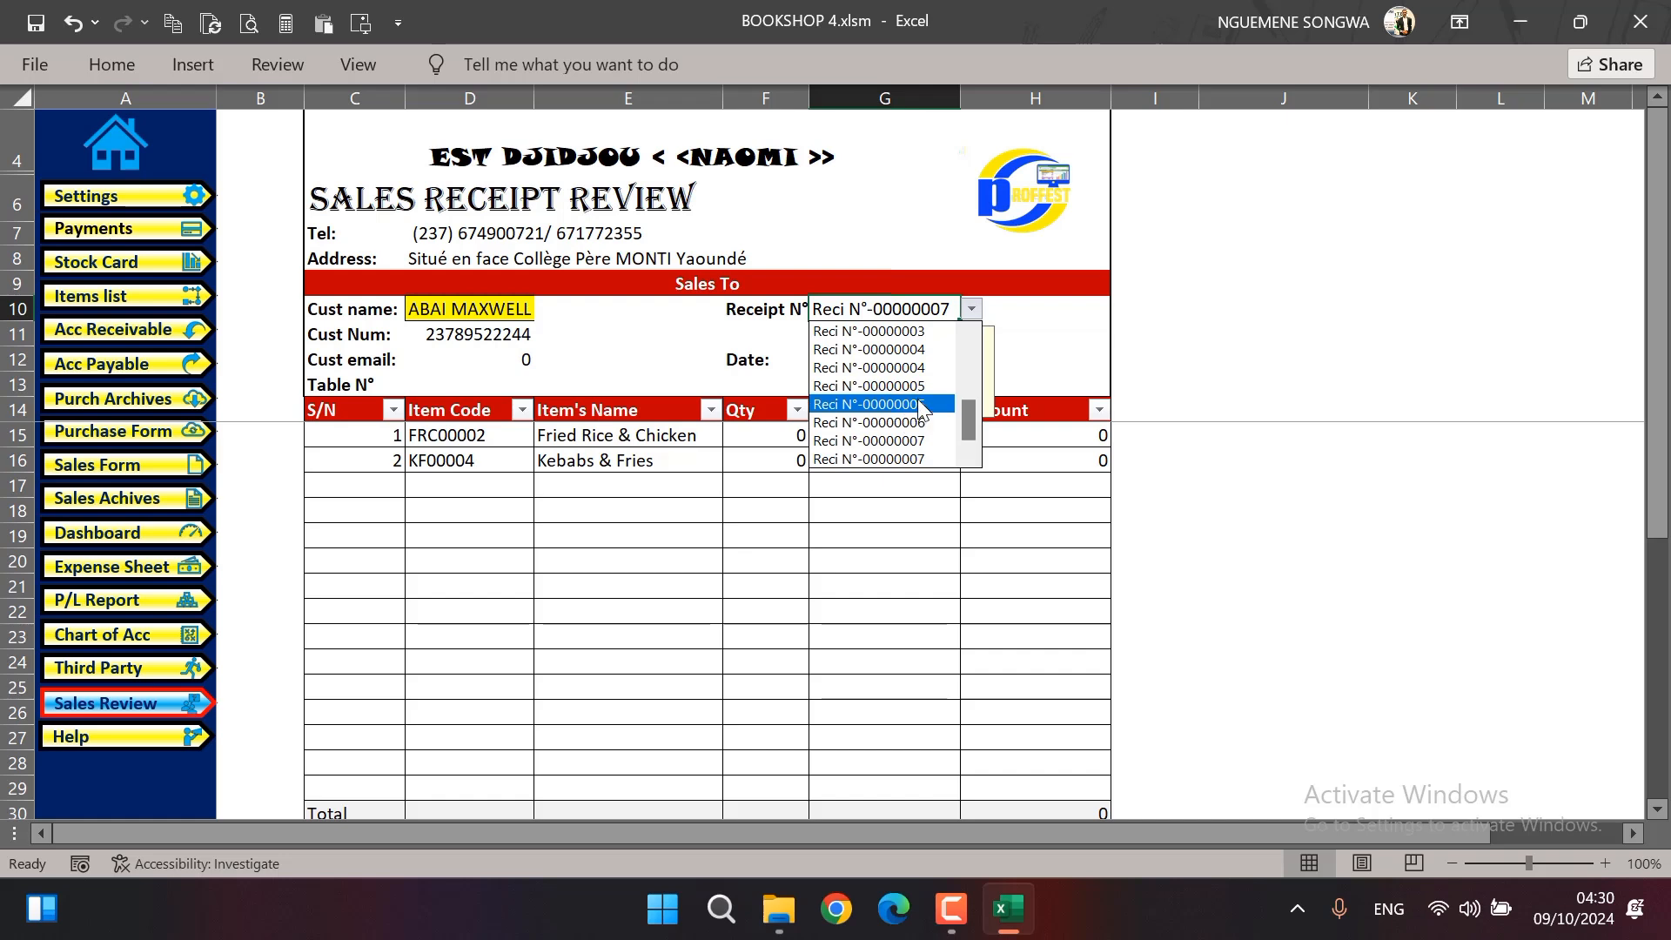
left_click(905, 404)
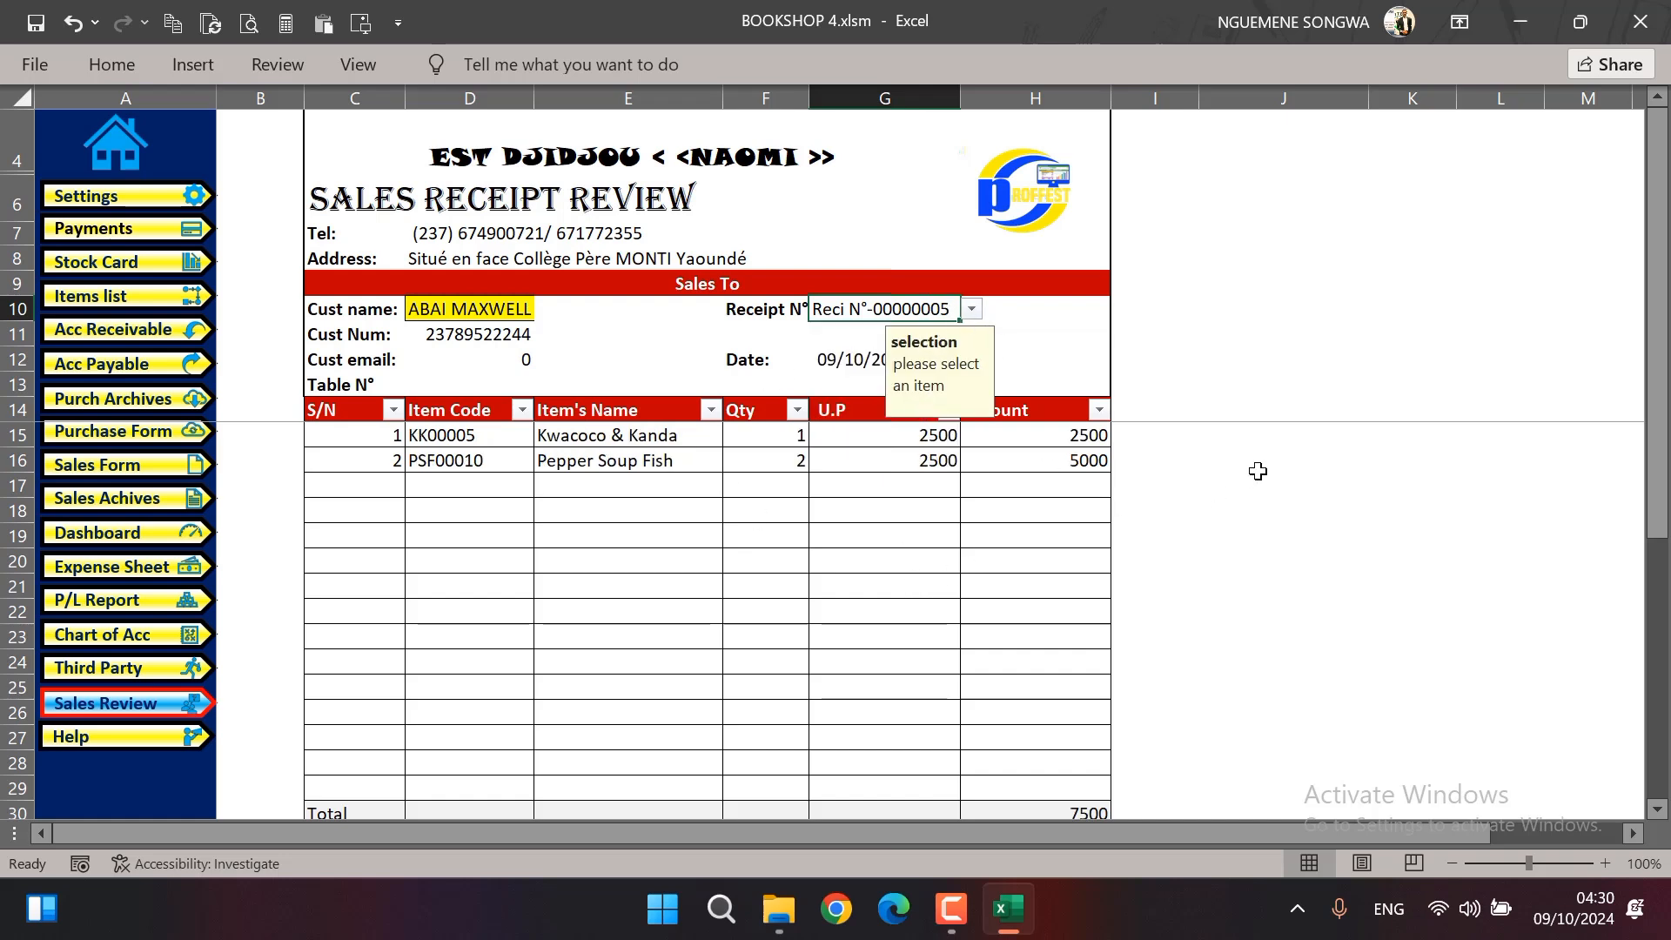
left_click(1249, 357)
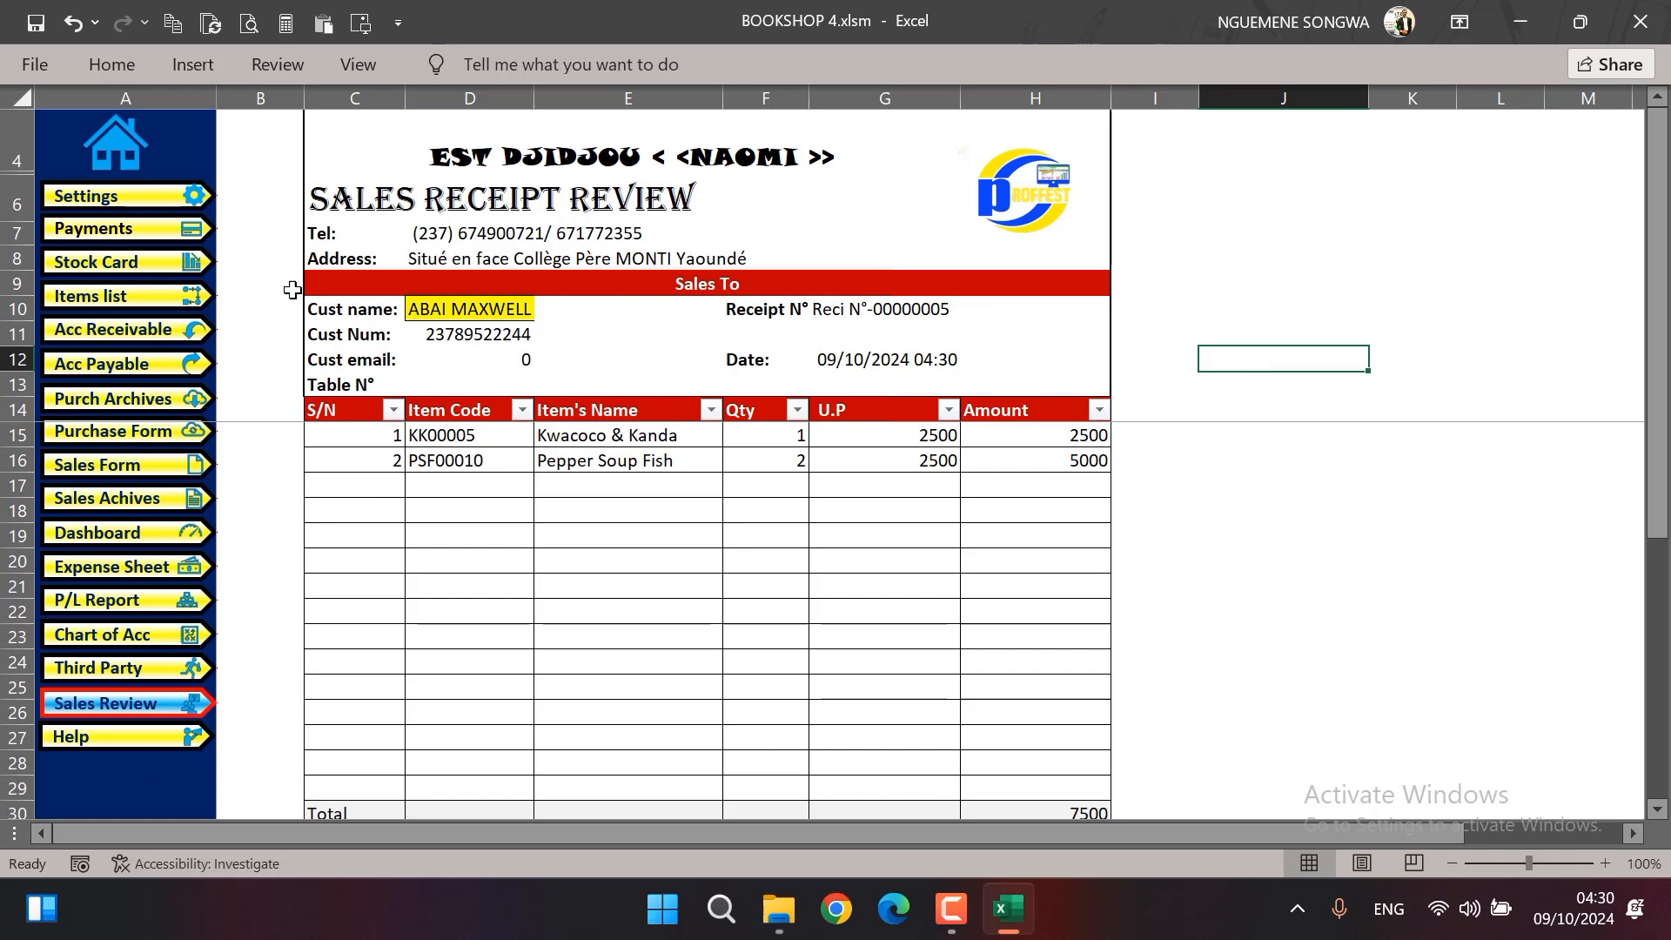
Open the profit and loss report and set the income statement's year to 2025
left_click(120, 603)
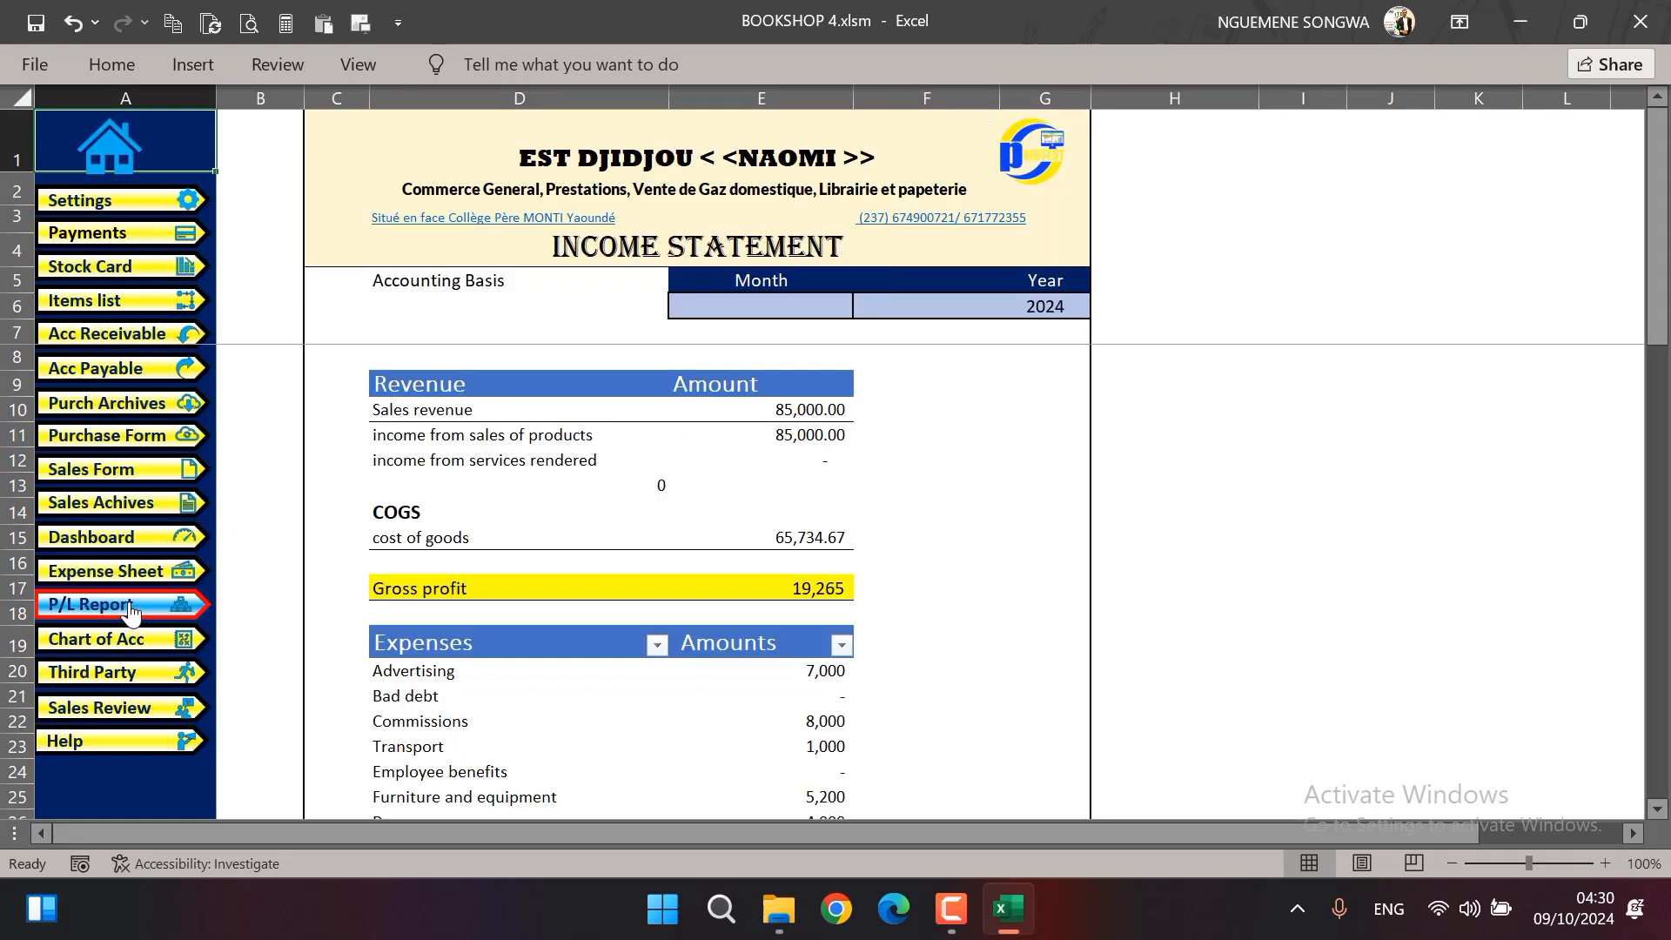
left_click(746, 305)
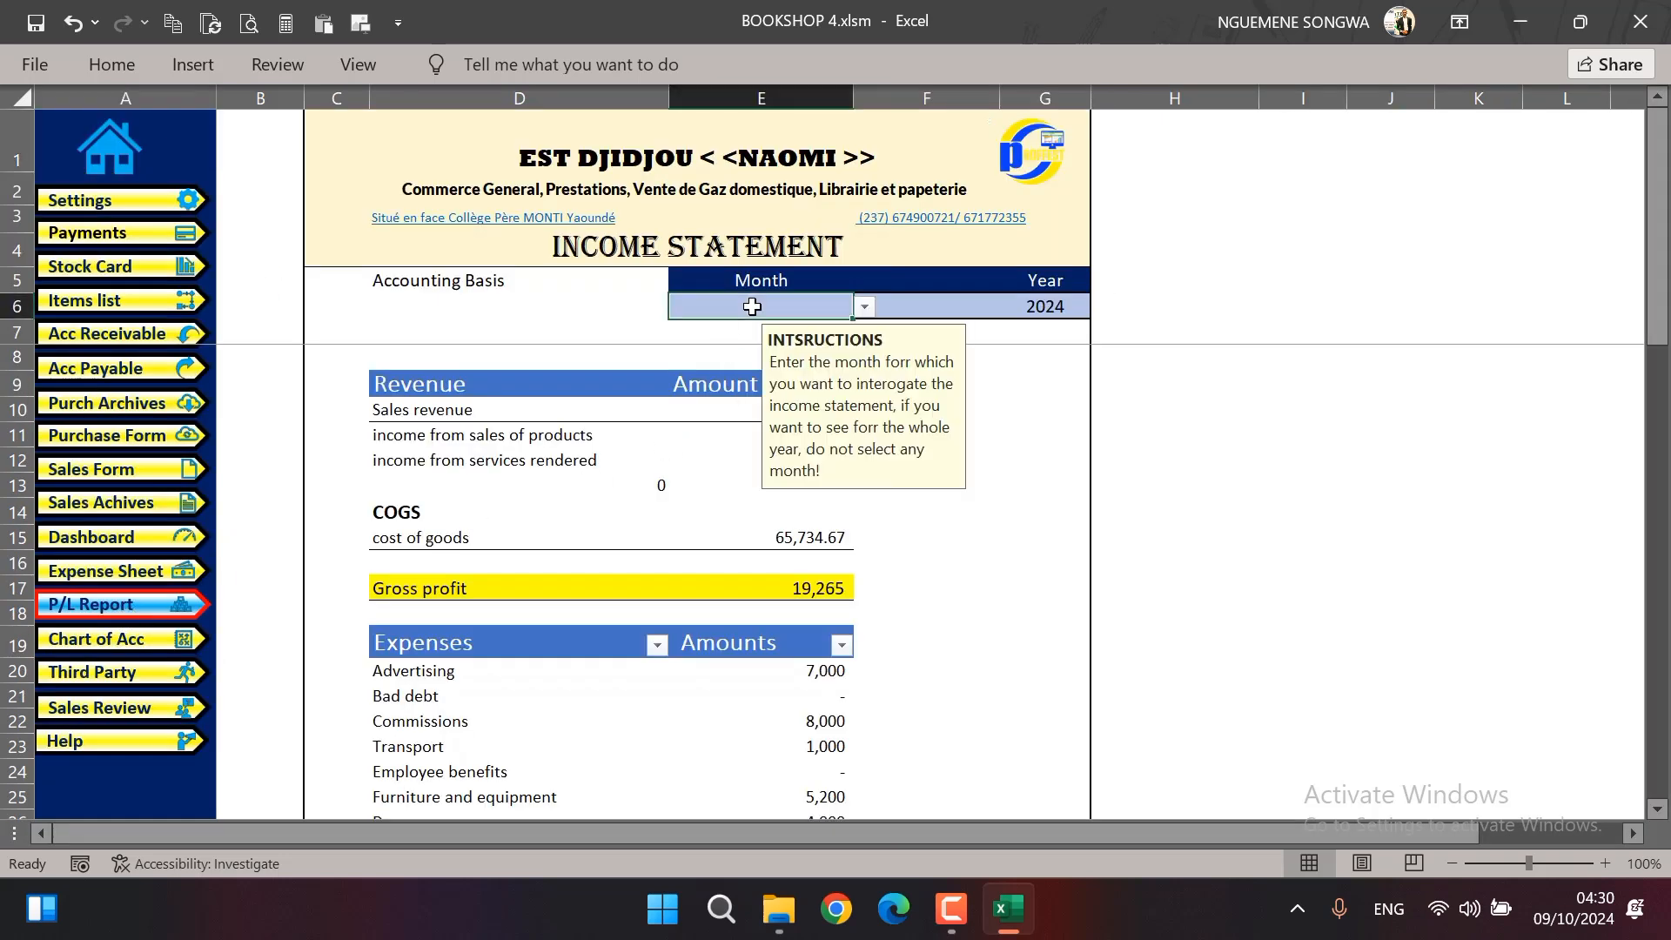
left_click(1061, 306)
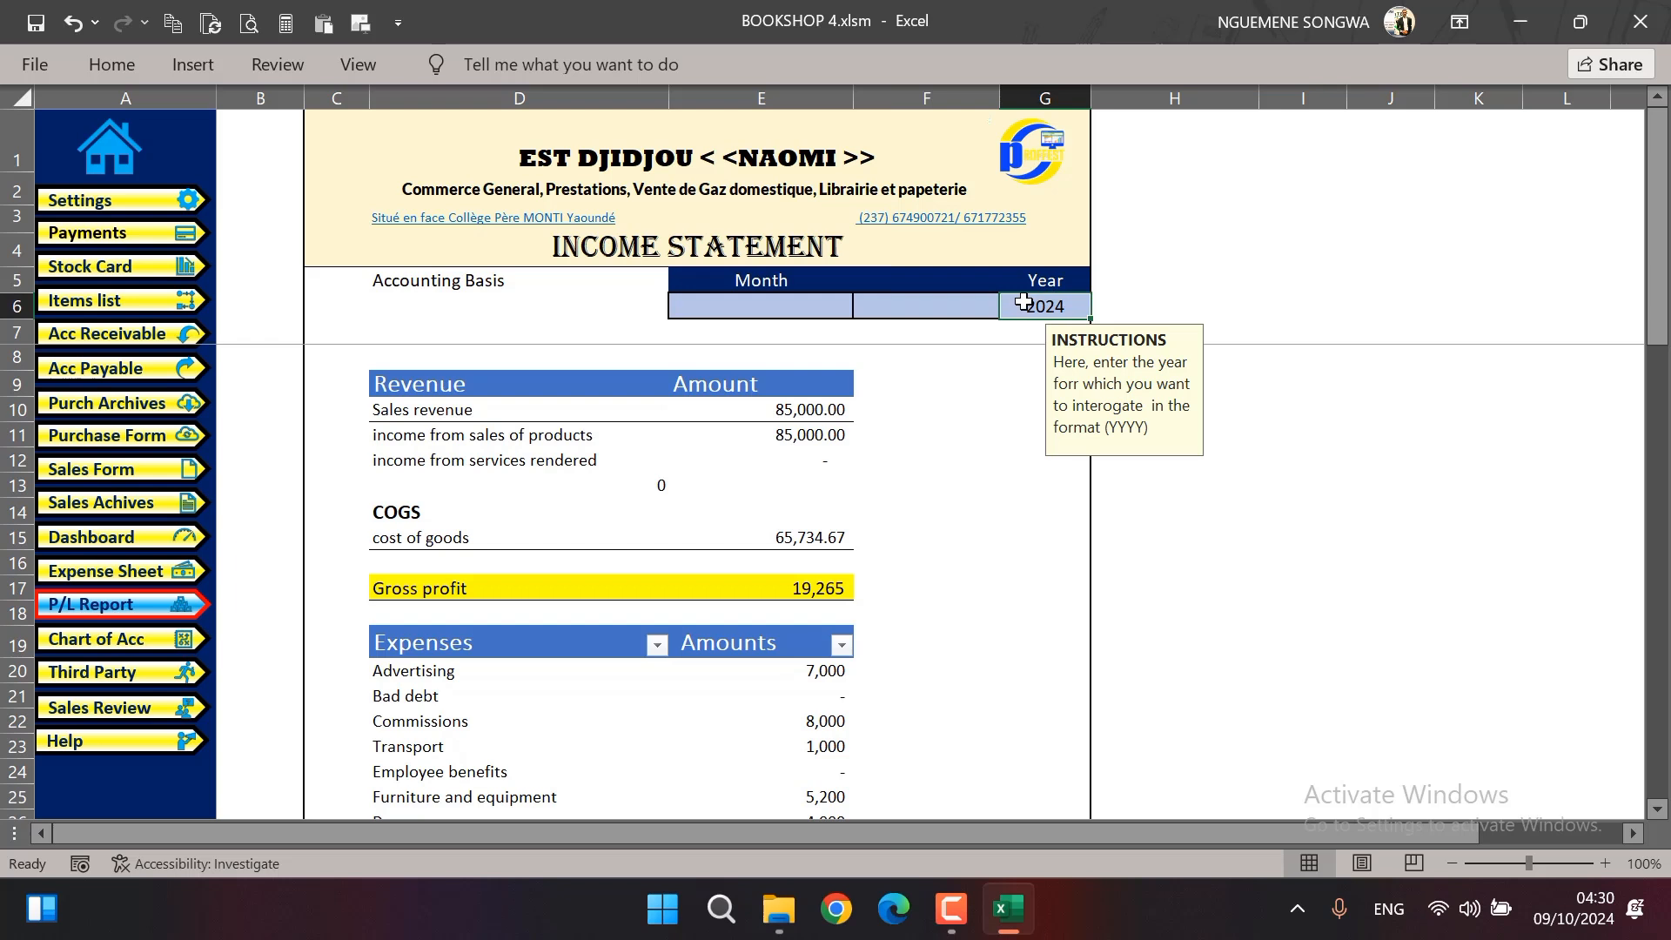
type("2025")
key("Return")
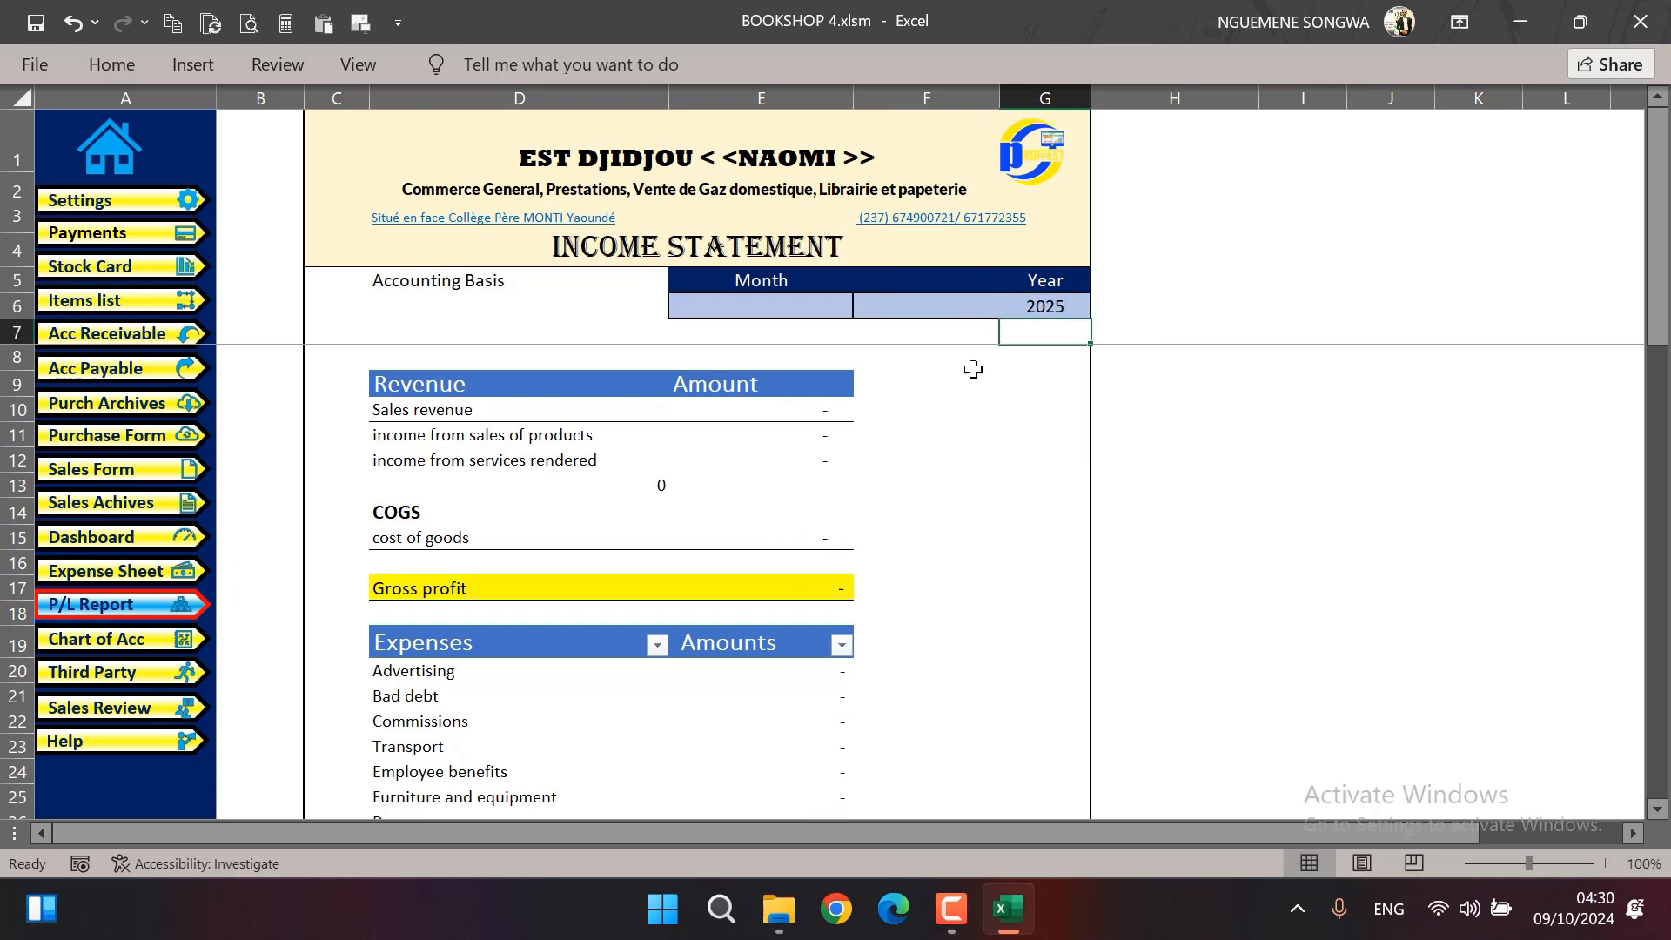
Set the income statement's year to 2024 and check its total expenses and net result
left_click(1043, 312)
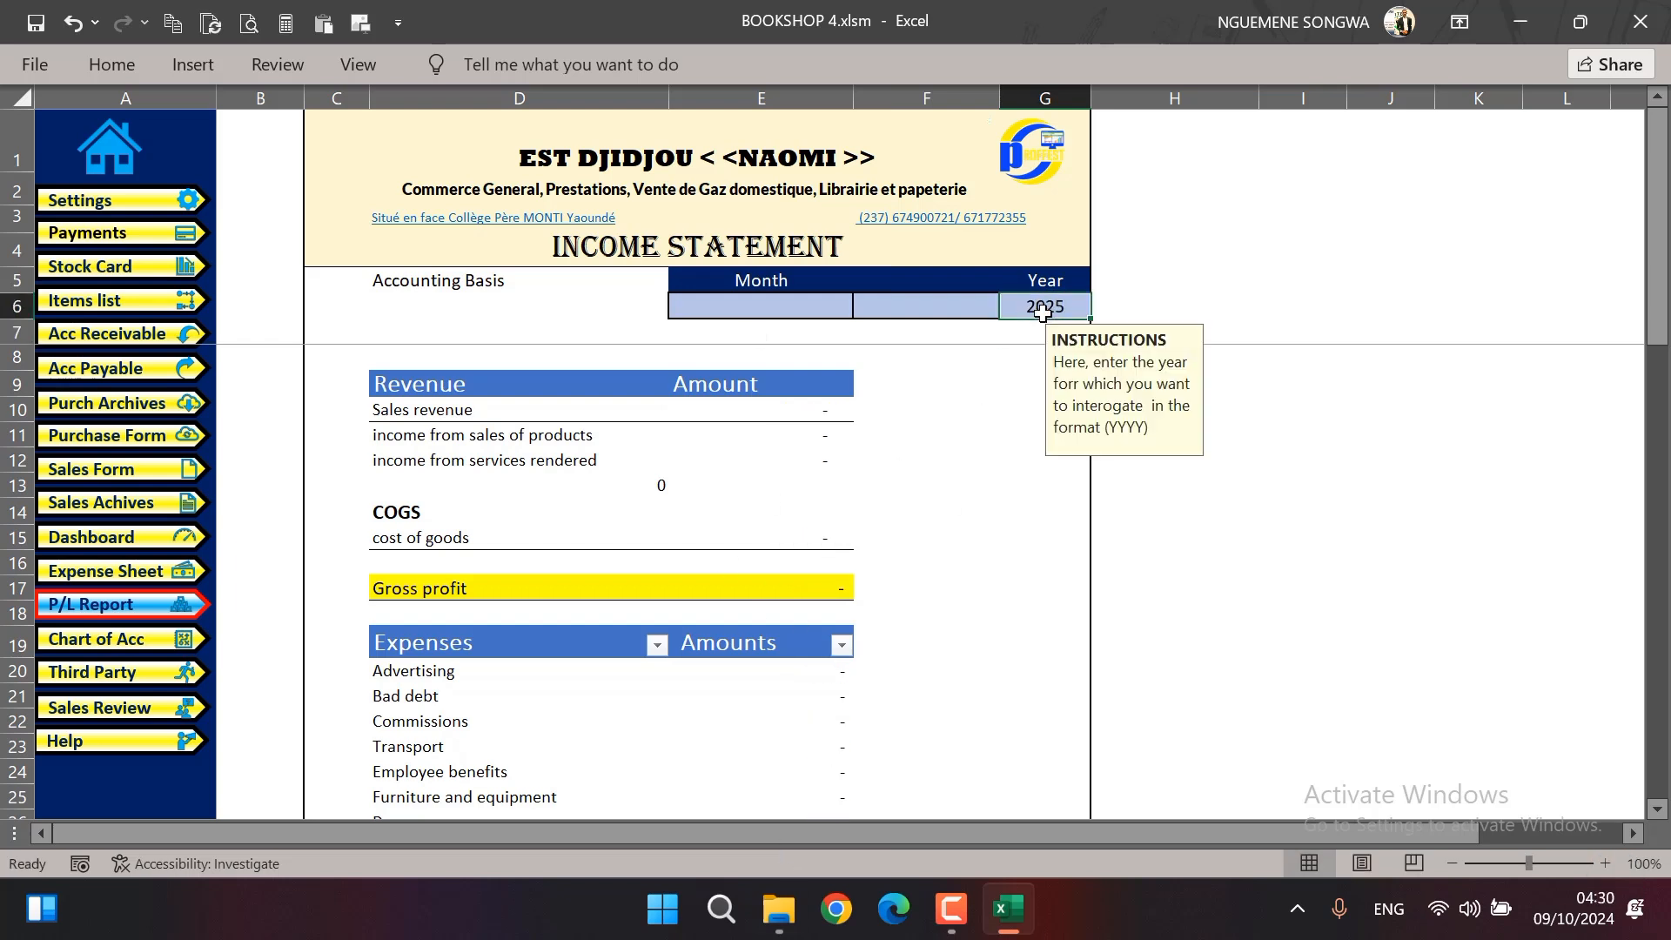
type("2024")
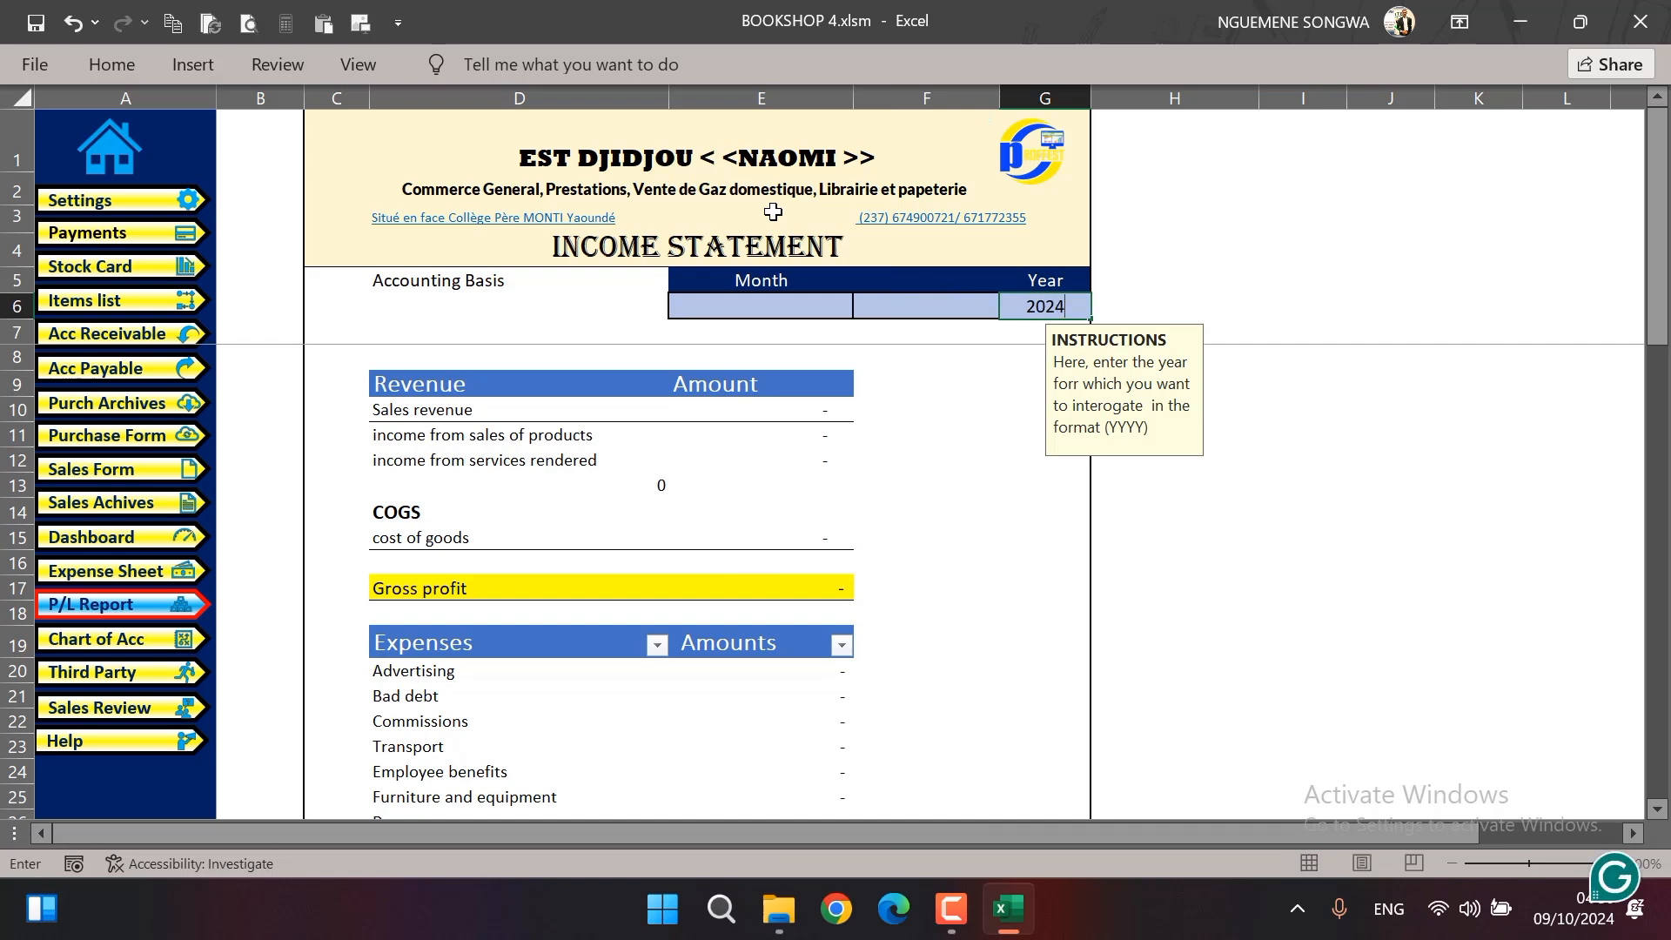
key("Return")
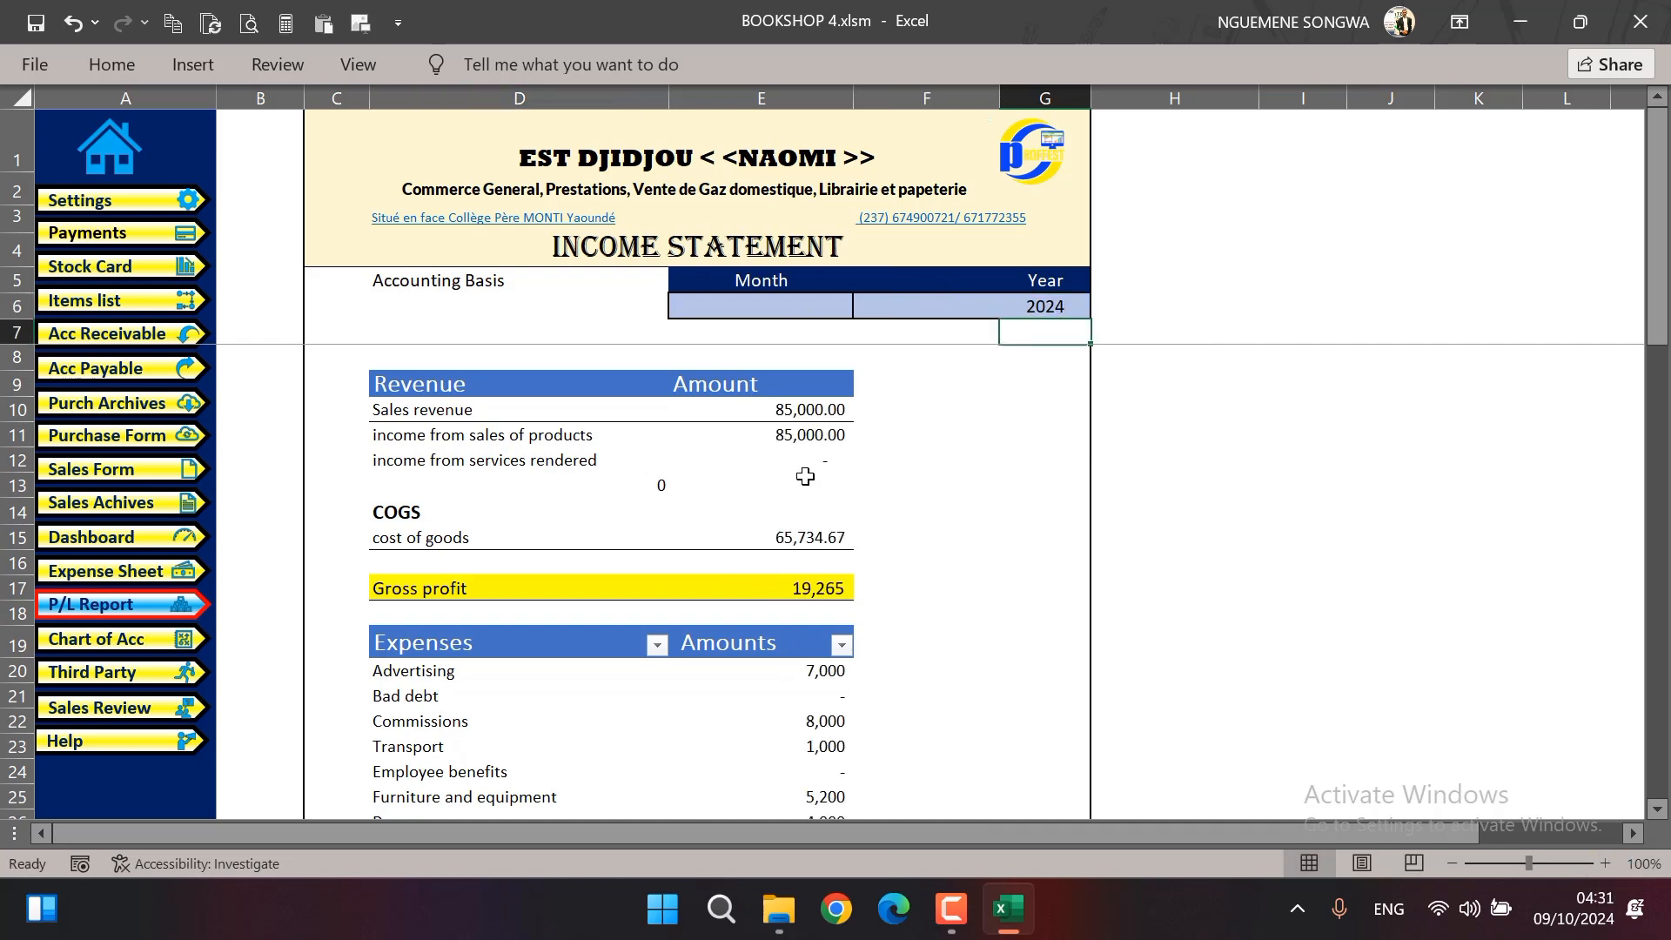
scroll(805, 720, "down", 14)
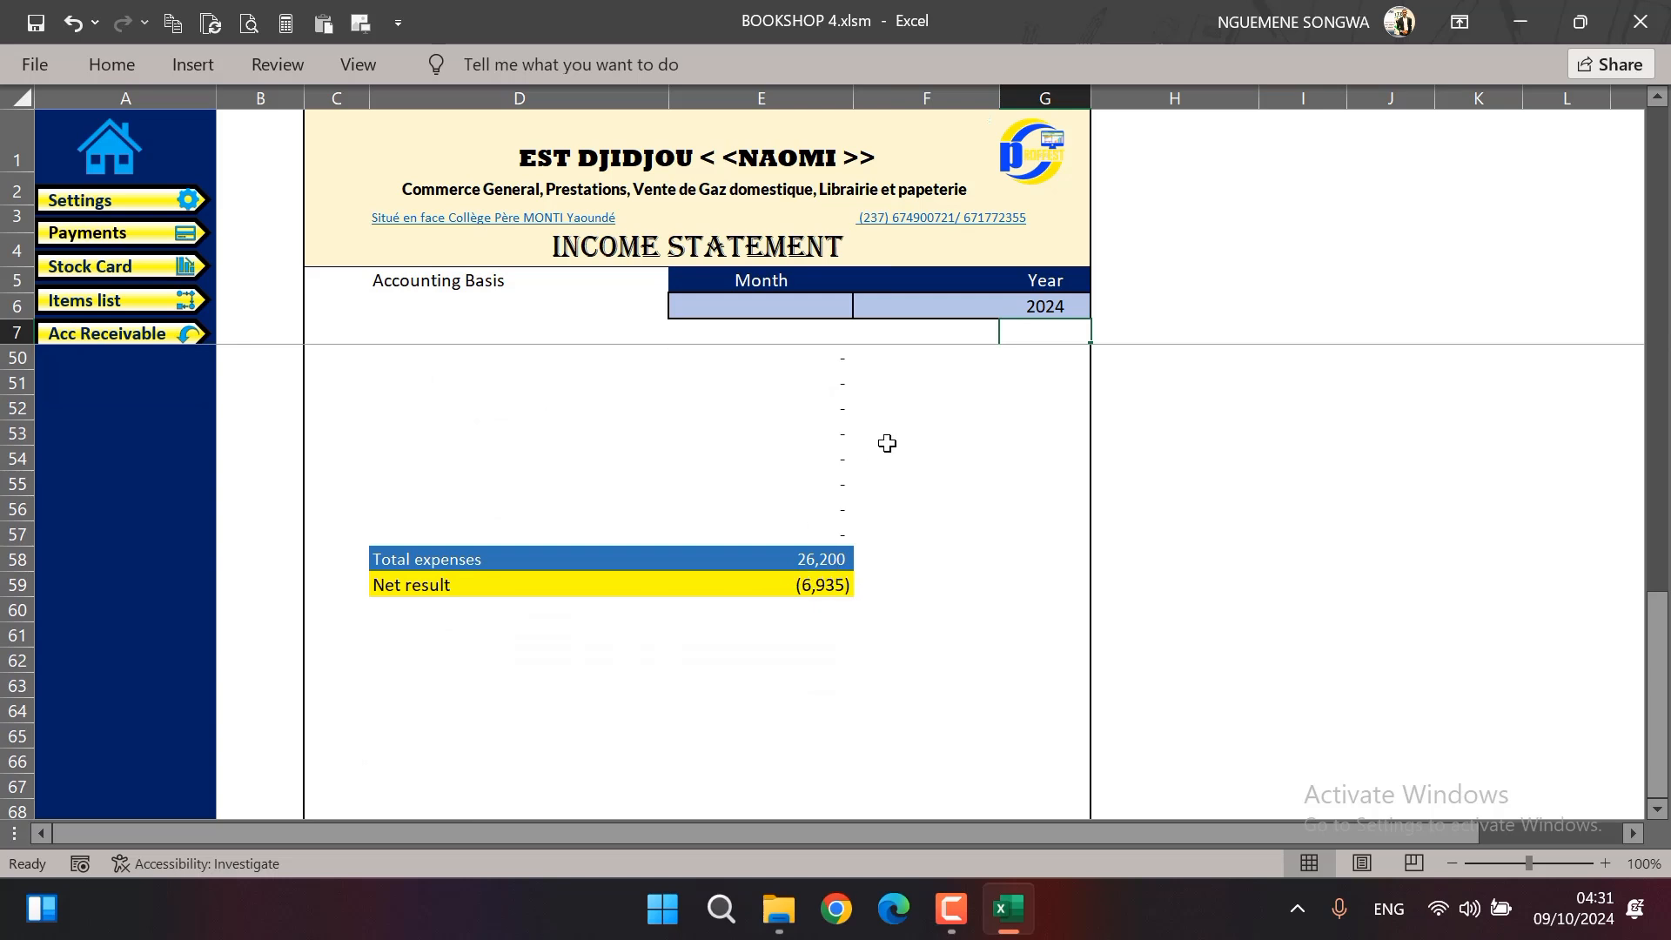
scroll(887, 442, "up", 14)
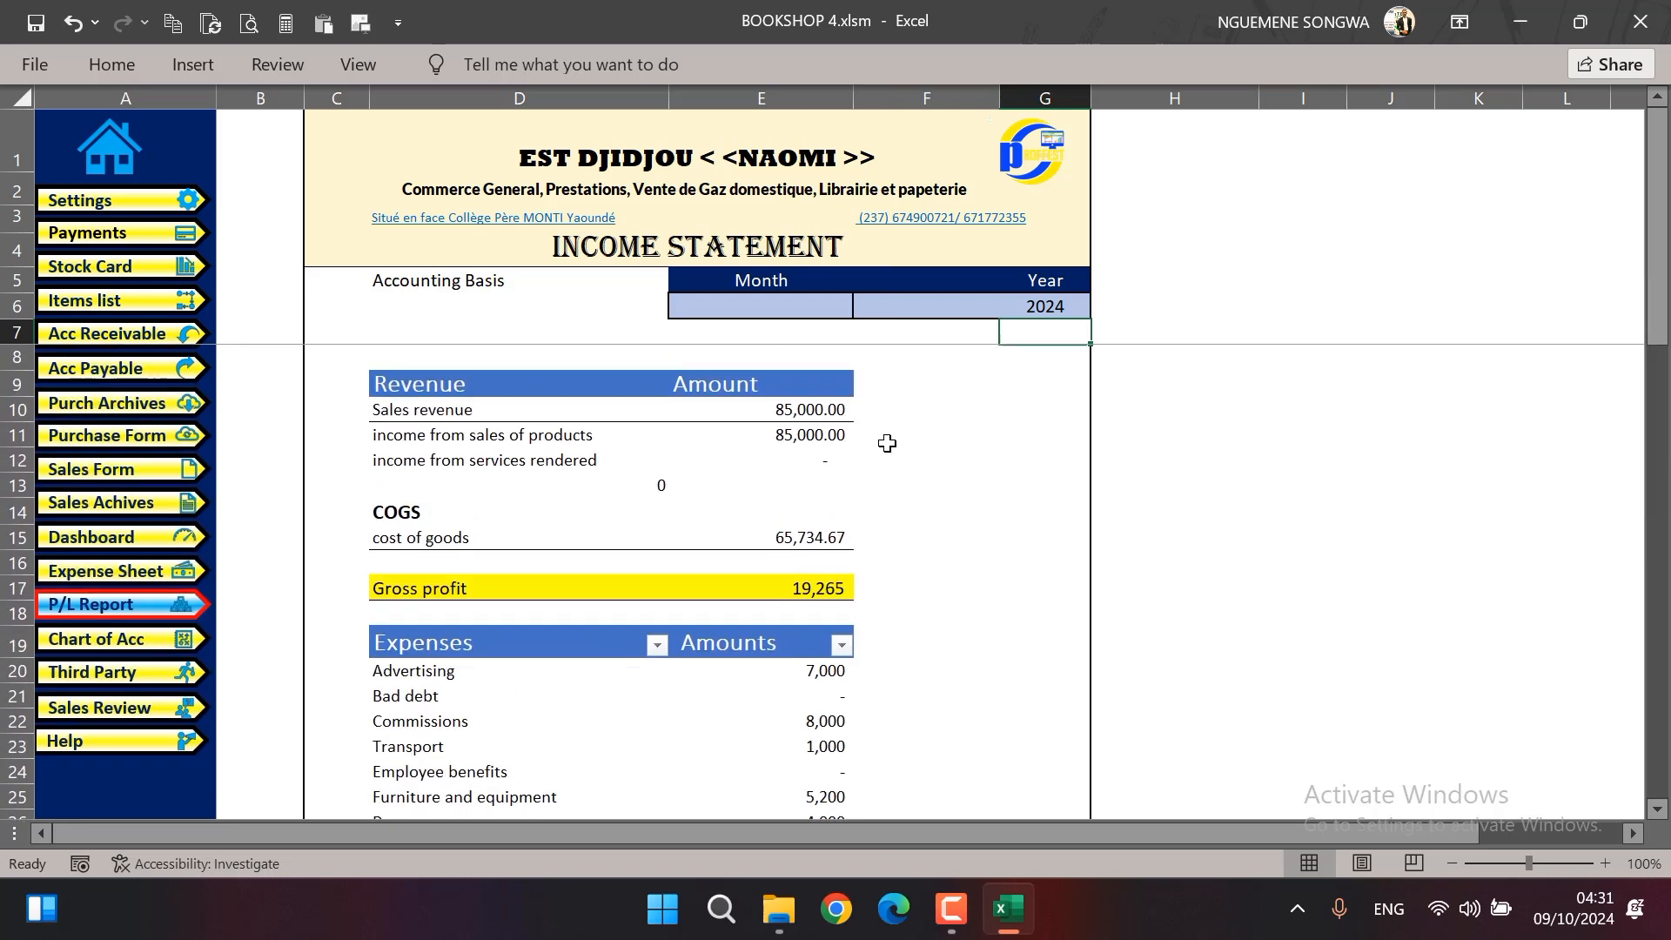
Restrict the income statement to the month of MAY
left_click(827, 306)
left_click(864, 306)
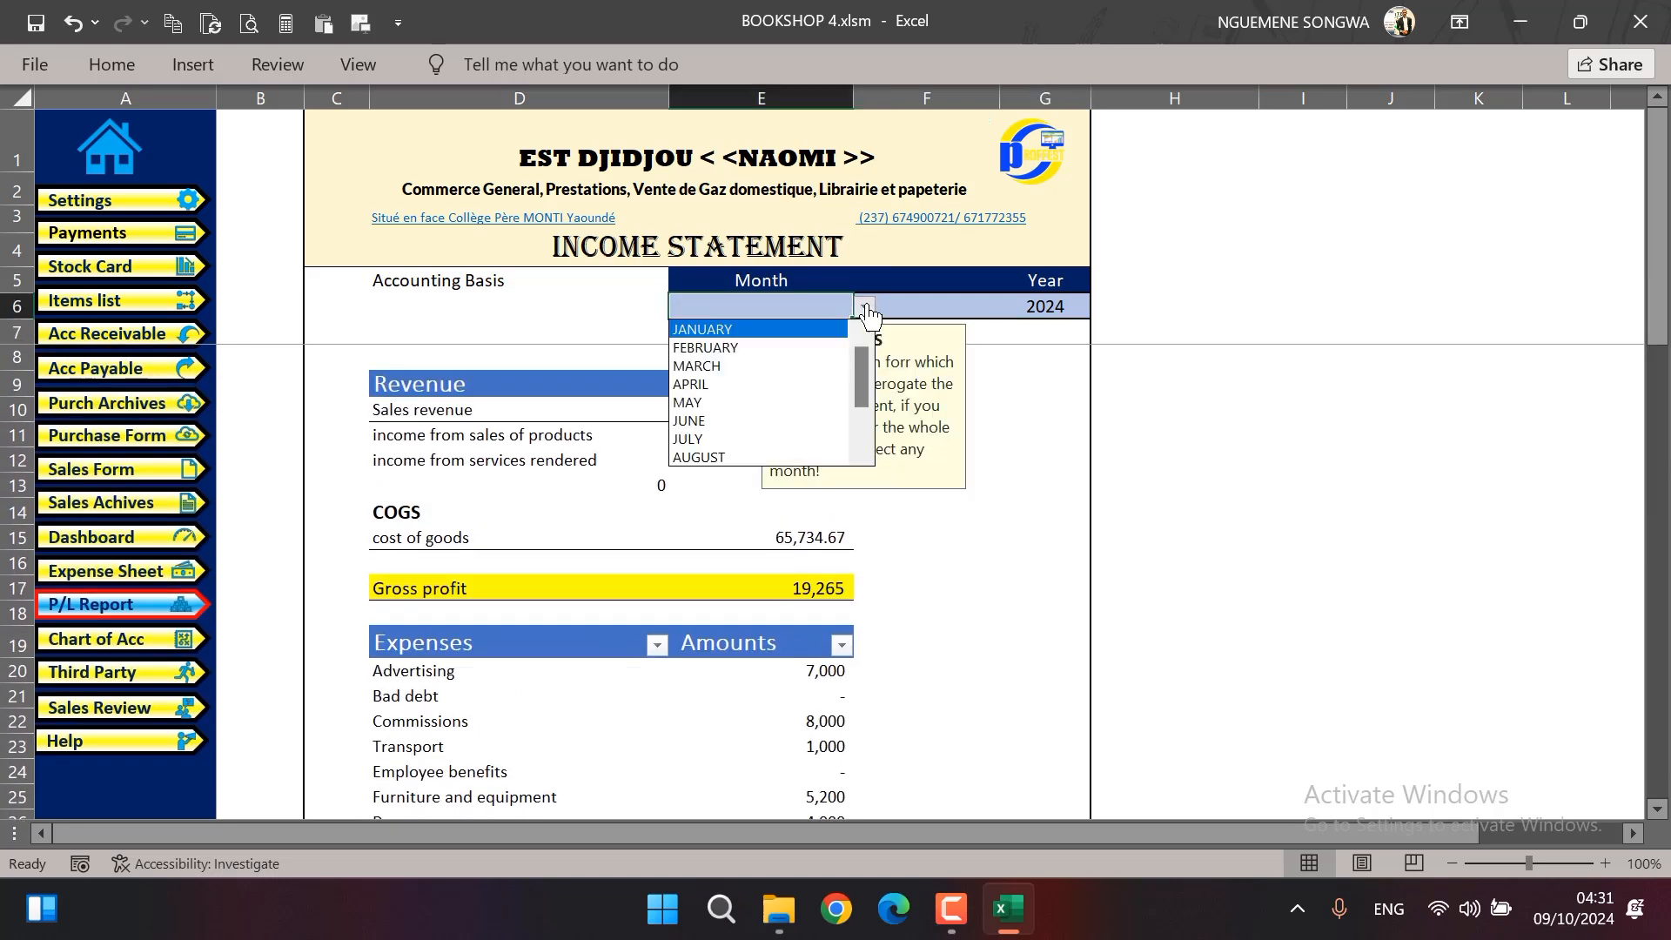
mouse_move(864, 379)
left_mouse_down()
mouse_move(859, 431)
mouse_move(848, 395)
left_mouse_up()
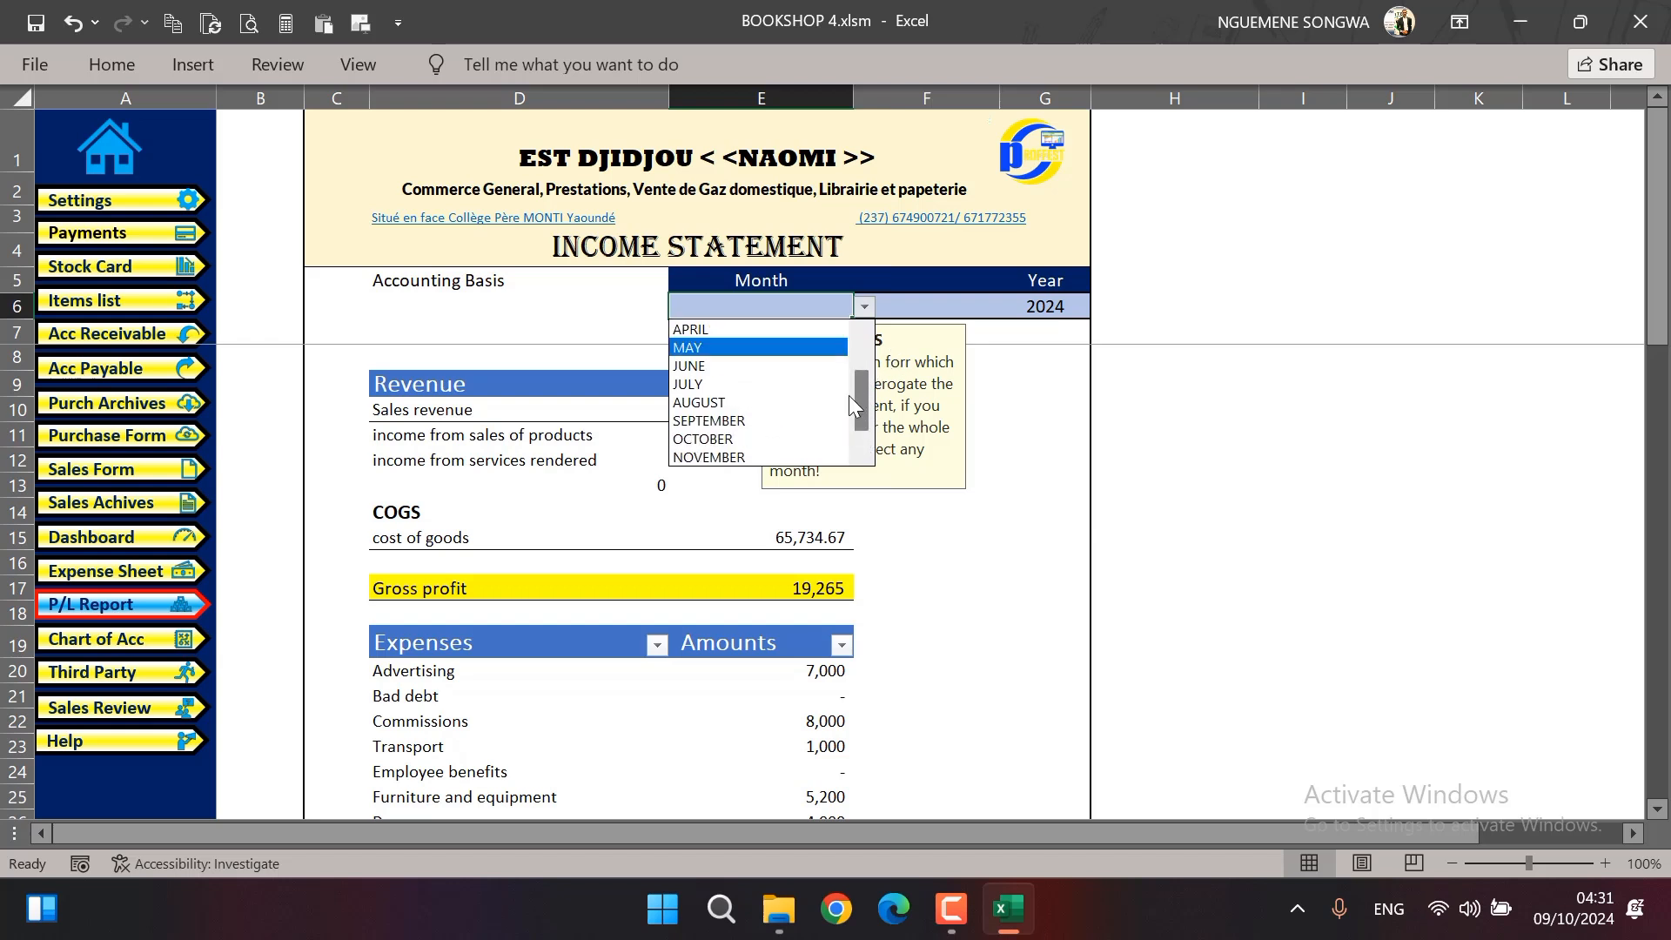
left_click(749, 348)
left_click(966, 452)
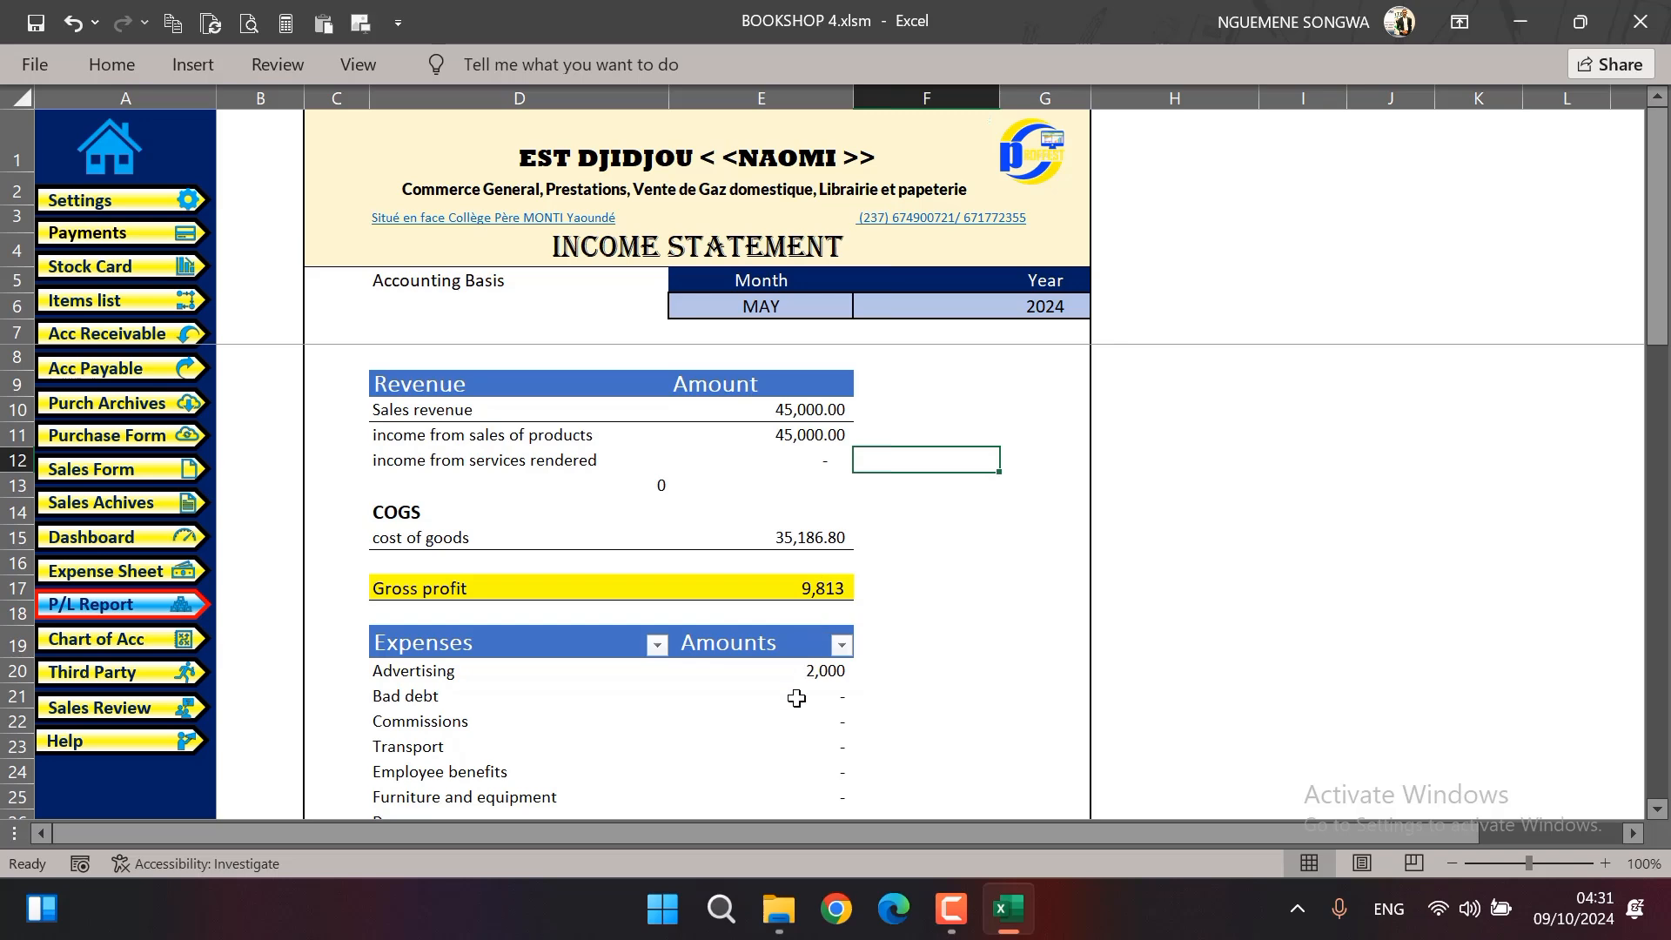
Review the May income statement down to its total expenses and net result
scroll(795, 694, "down", 13)
scroll(796, 698, "down", 4)
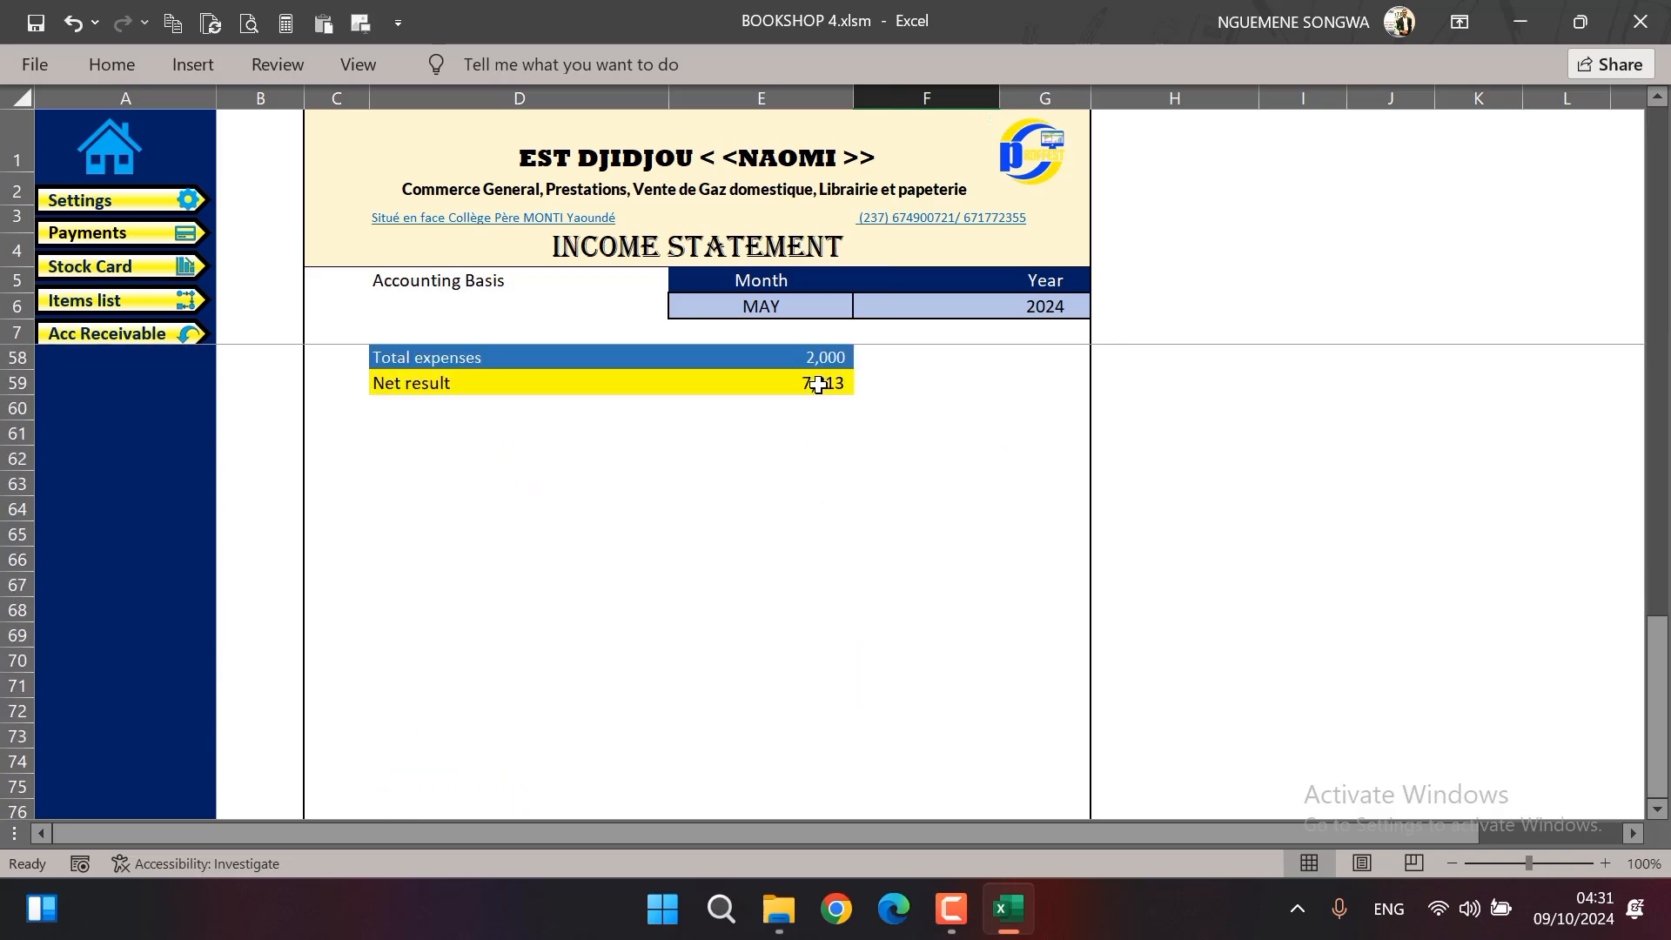
scroll(818, 385, "up", 17)
left_click(1035, 460)
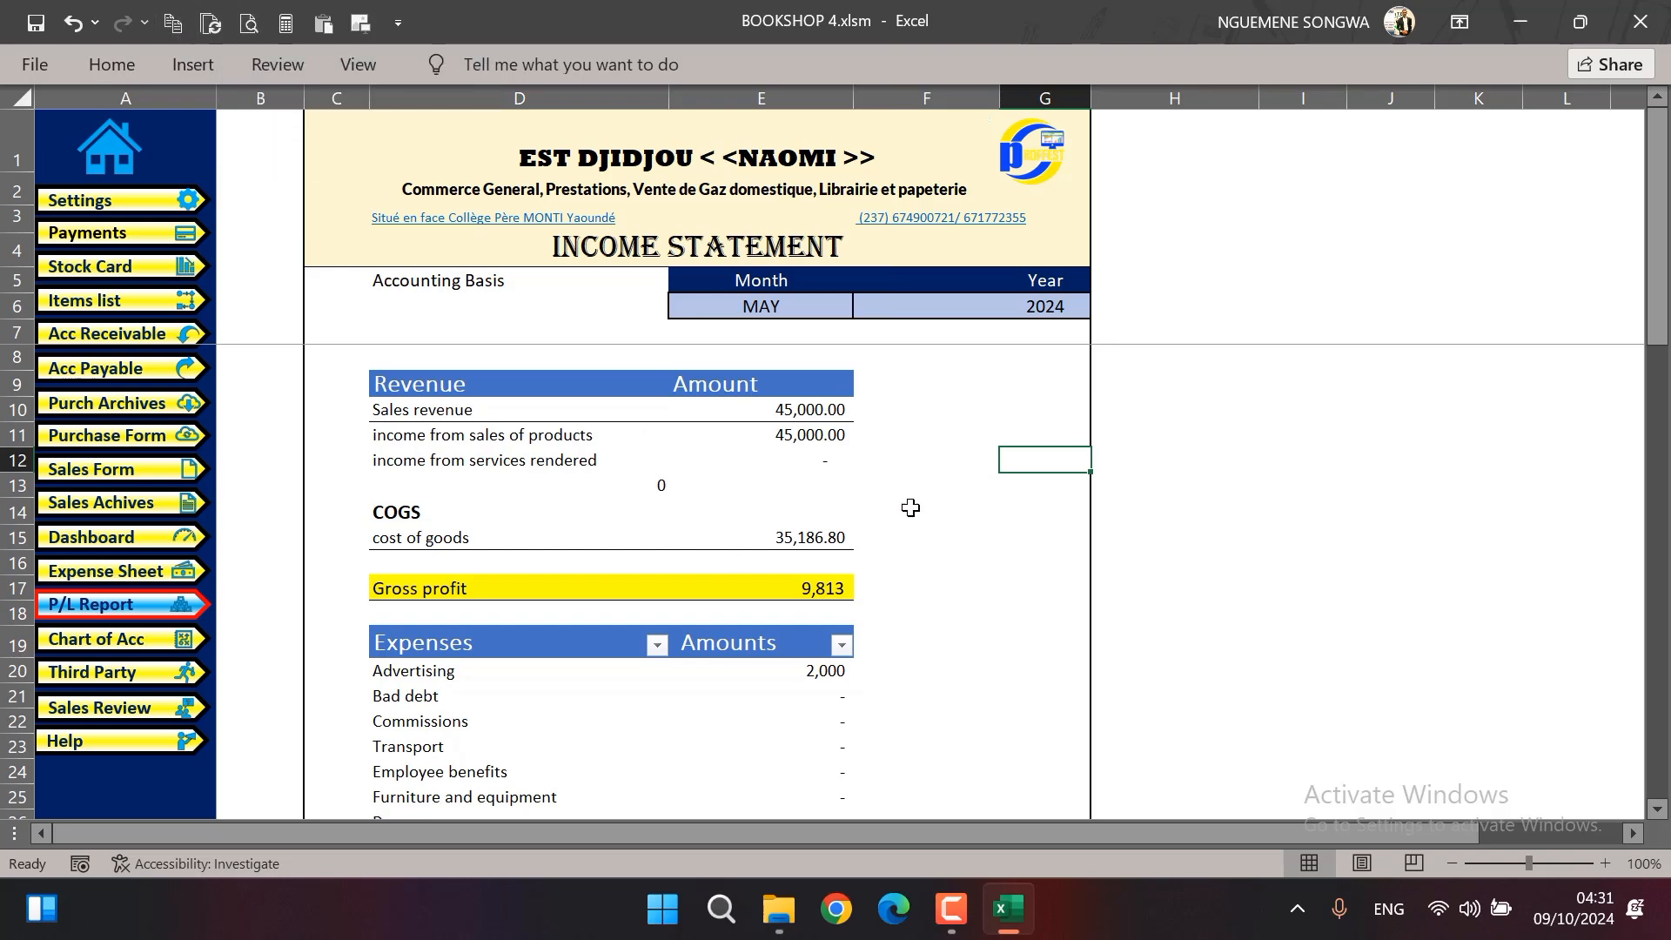
Preview the income statement as a printed page, and return to the sheet without printing
key("ctrl+p")
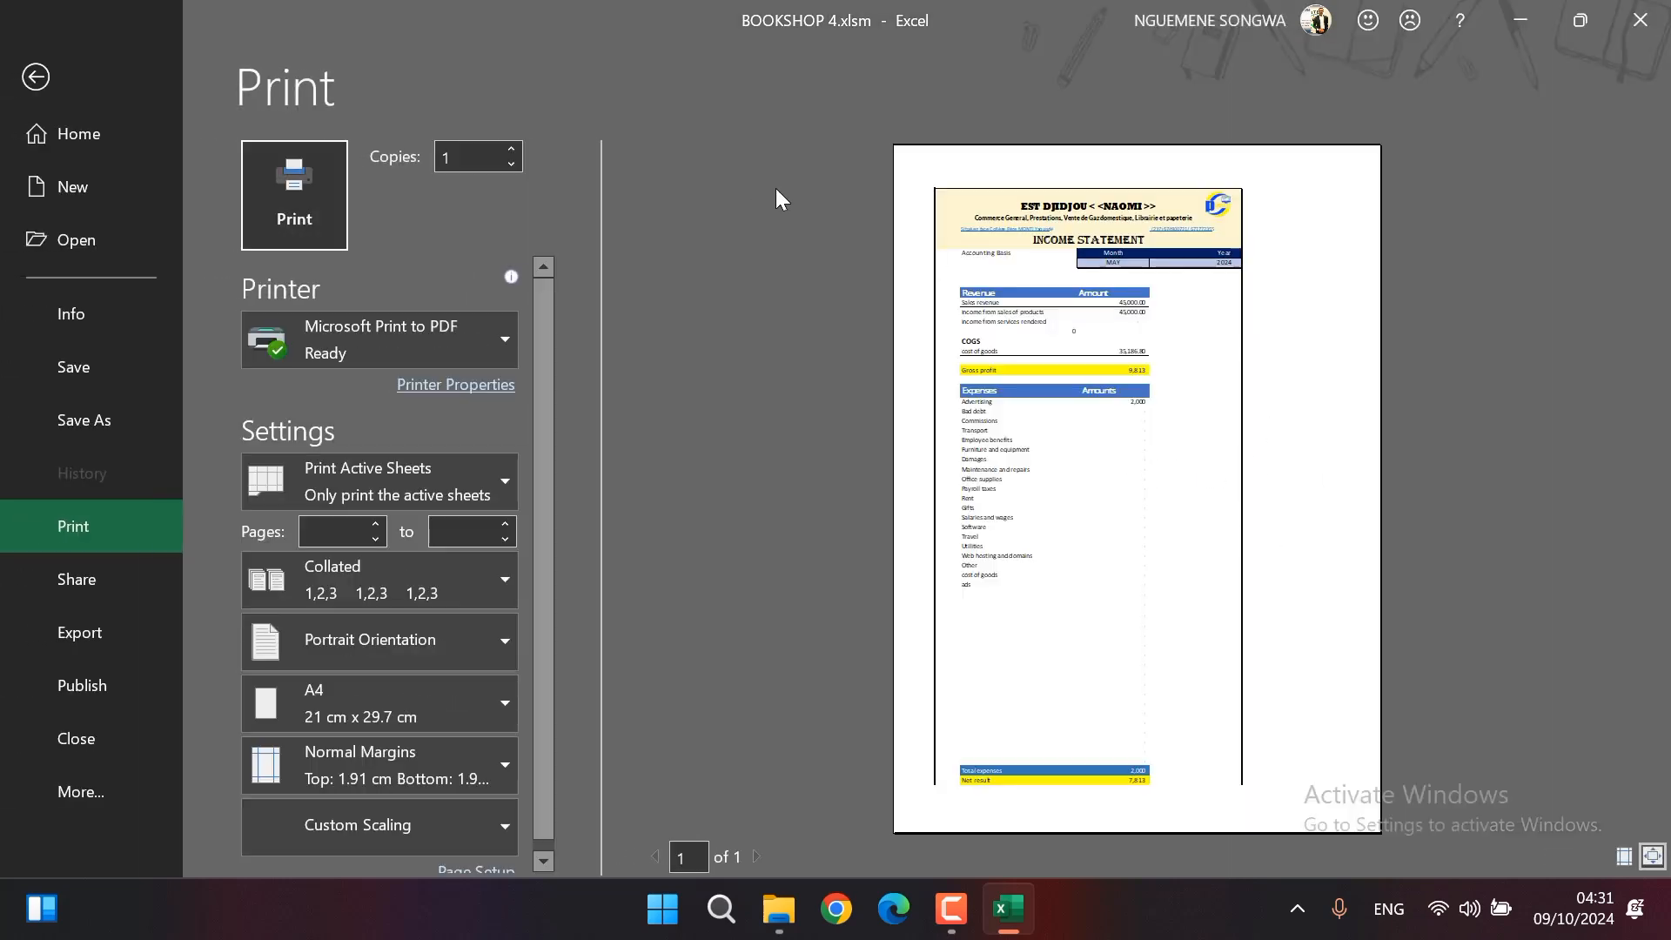
key("Escape")
left_click(1008, 433)
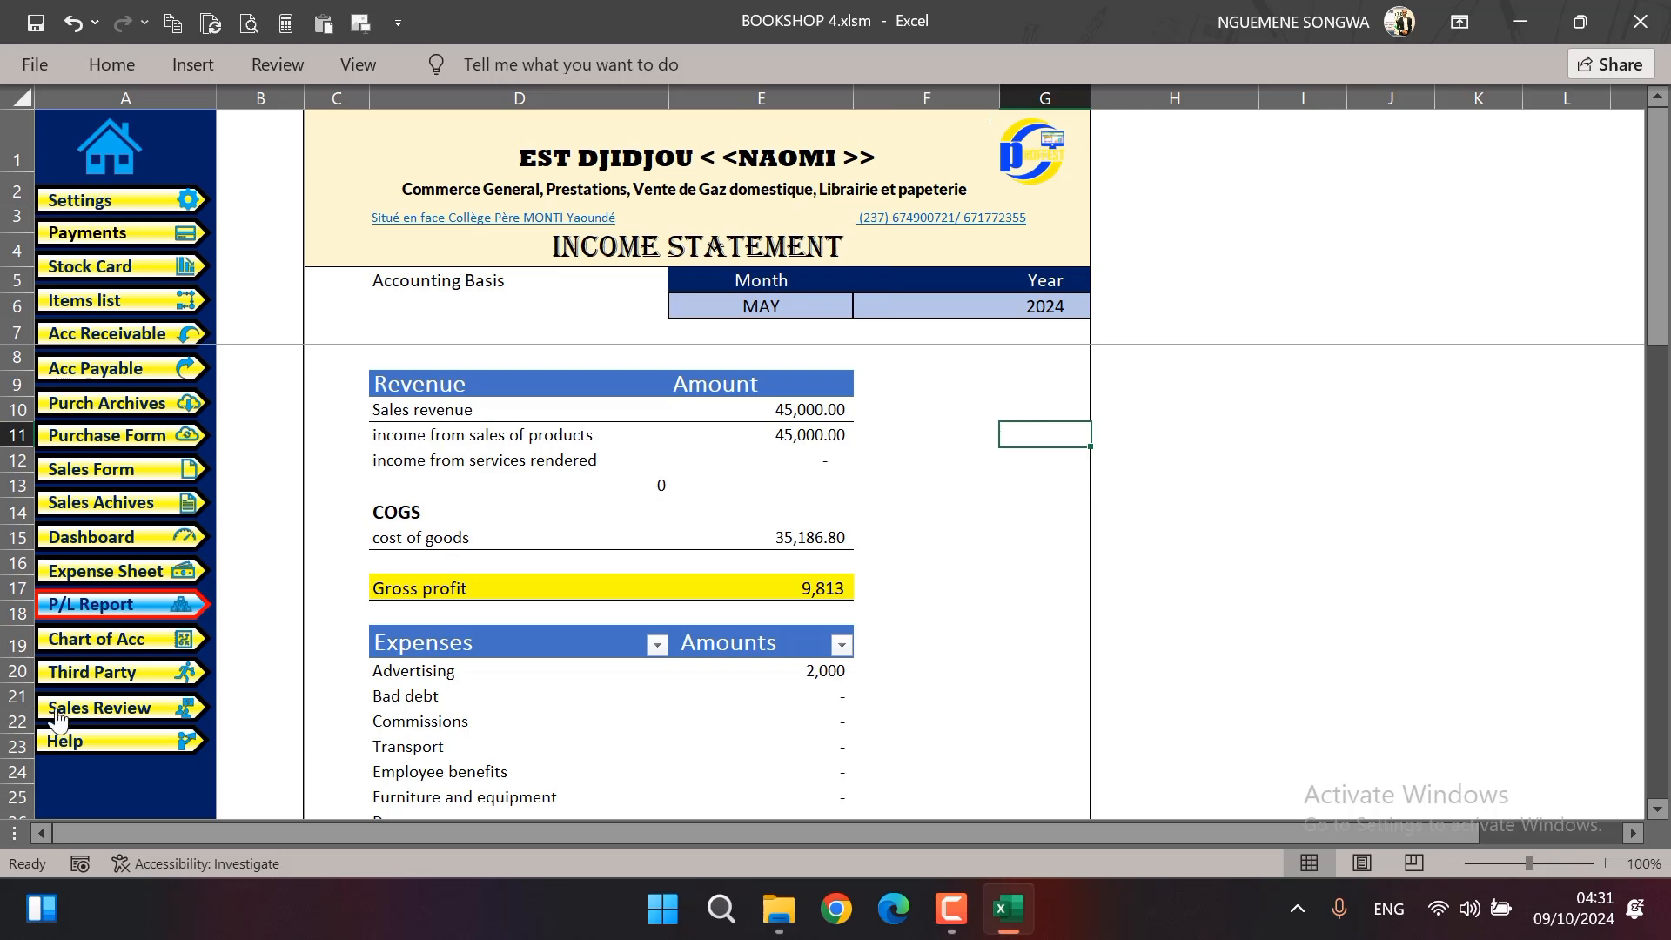
Open the dashboard and clear its month to show the figures for the whole year 2024
left_click(135, 539)
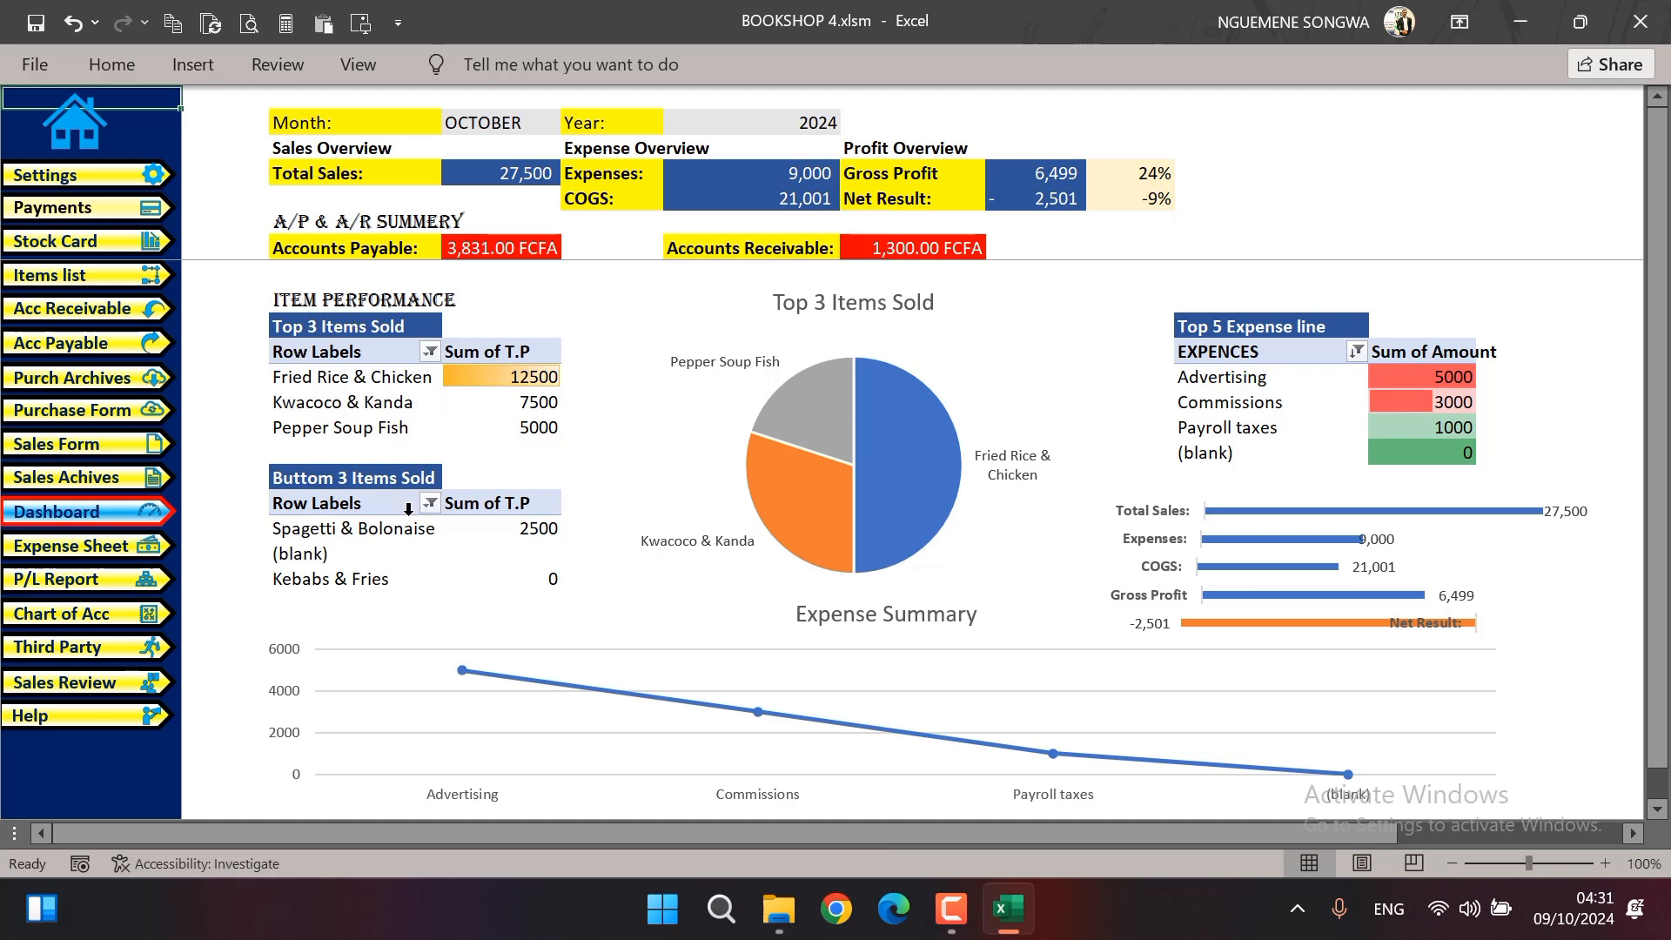
mouse_move(491, 559)
left_click(518, 123)
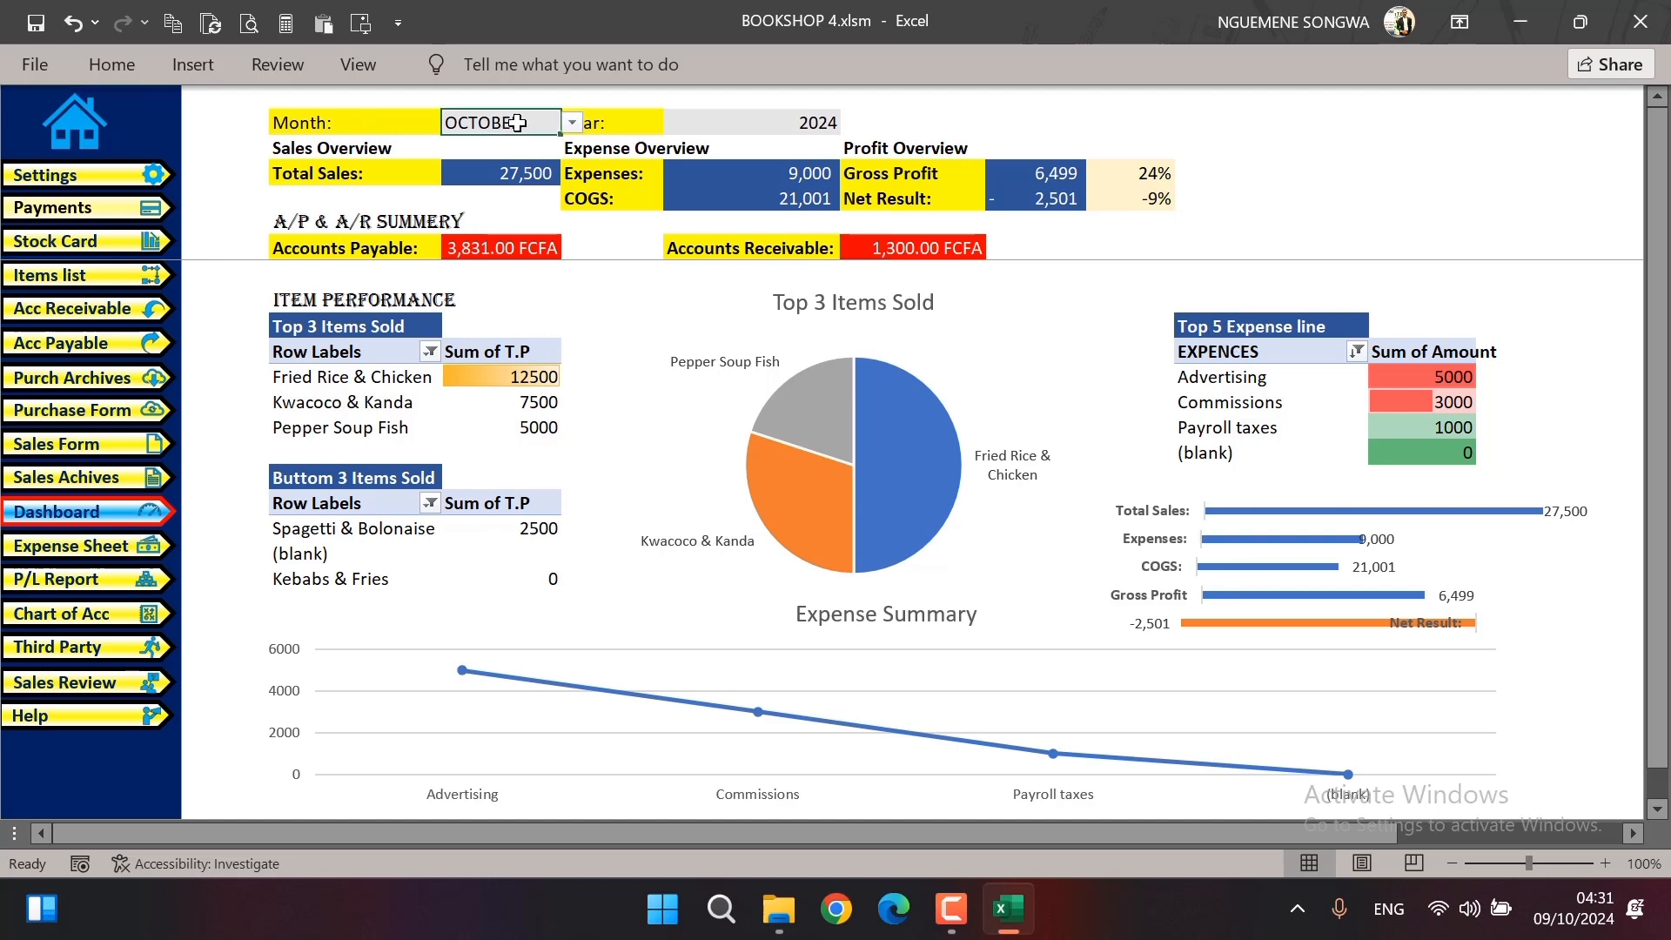
key("BackSpace")
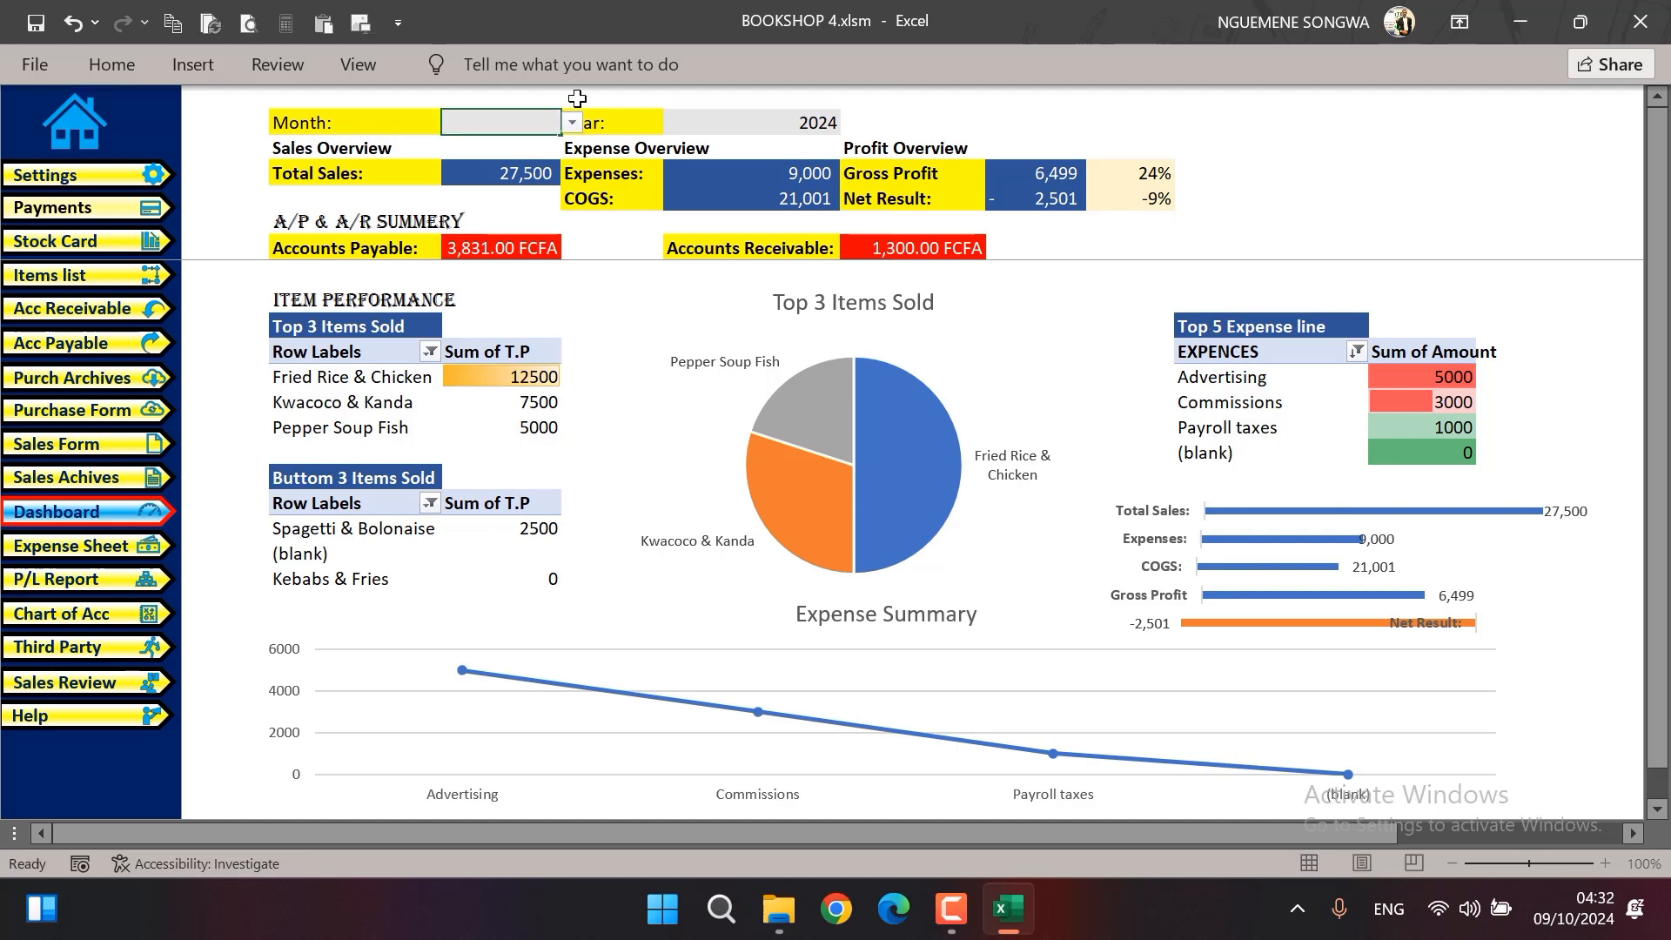
key("Return")
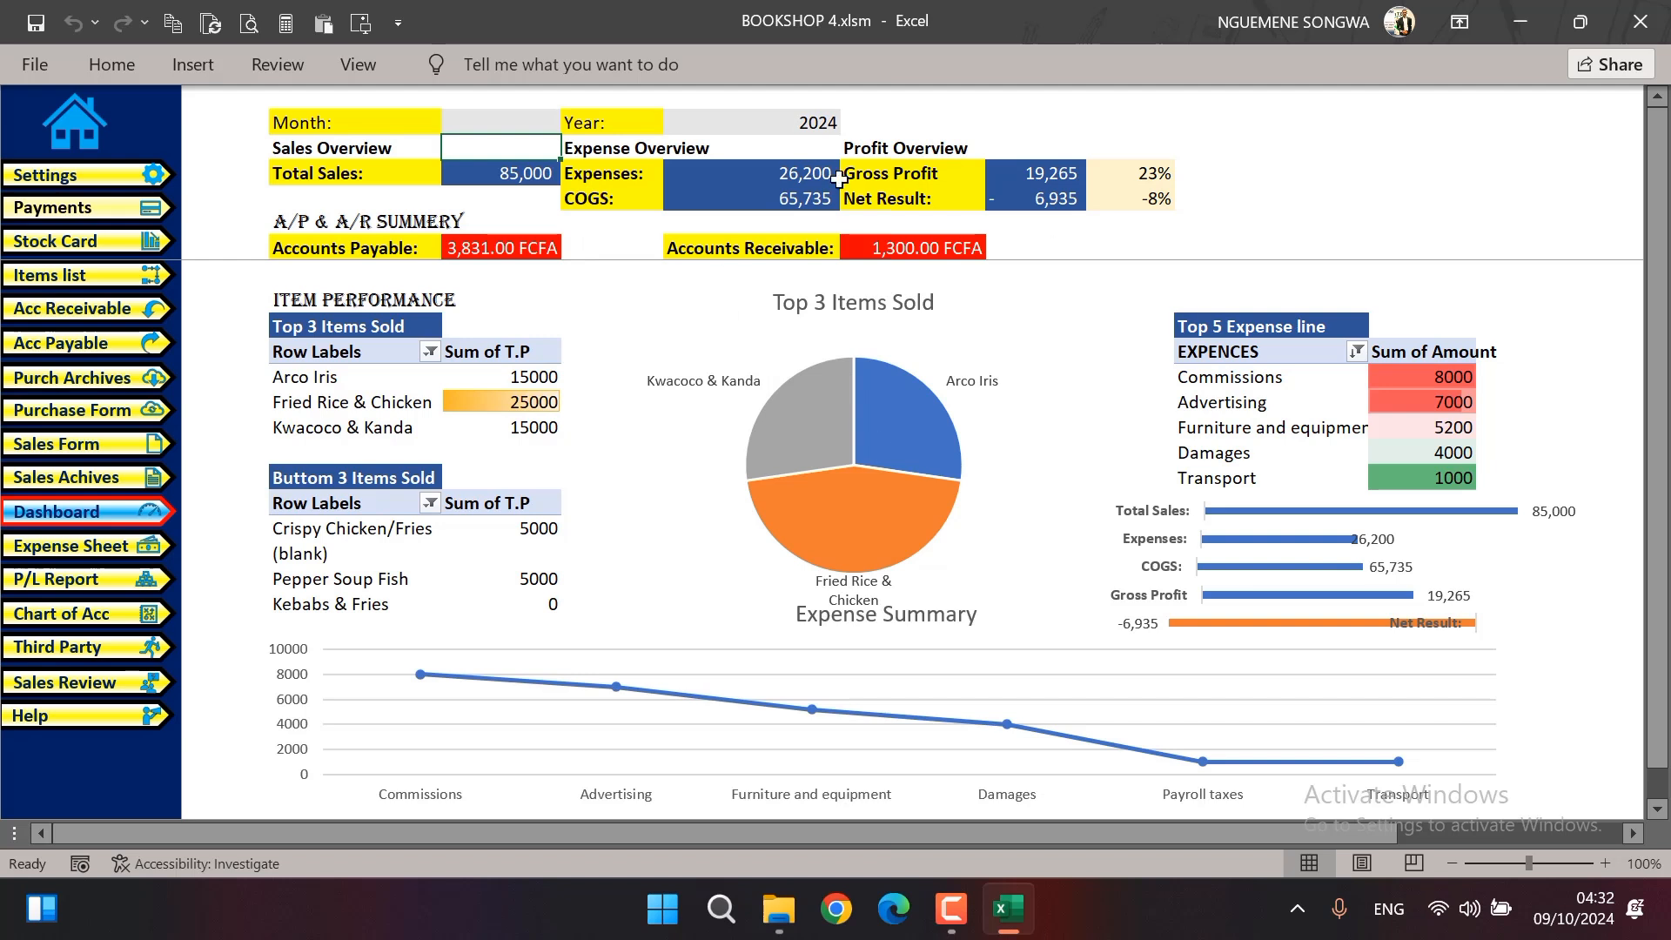
Set the dashboard's month to MAY
left_click(539, 123)
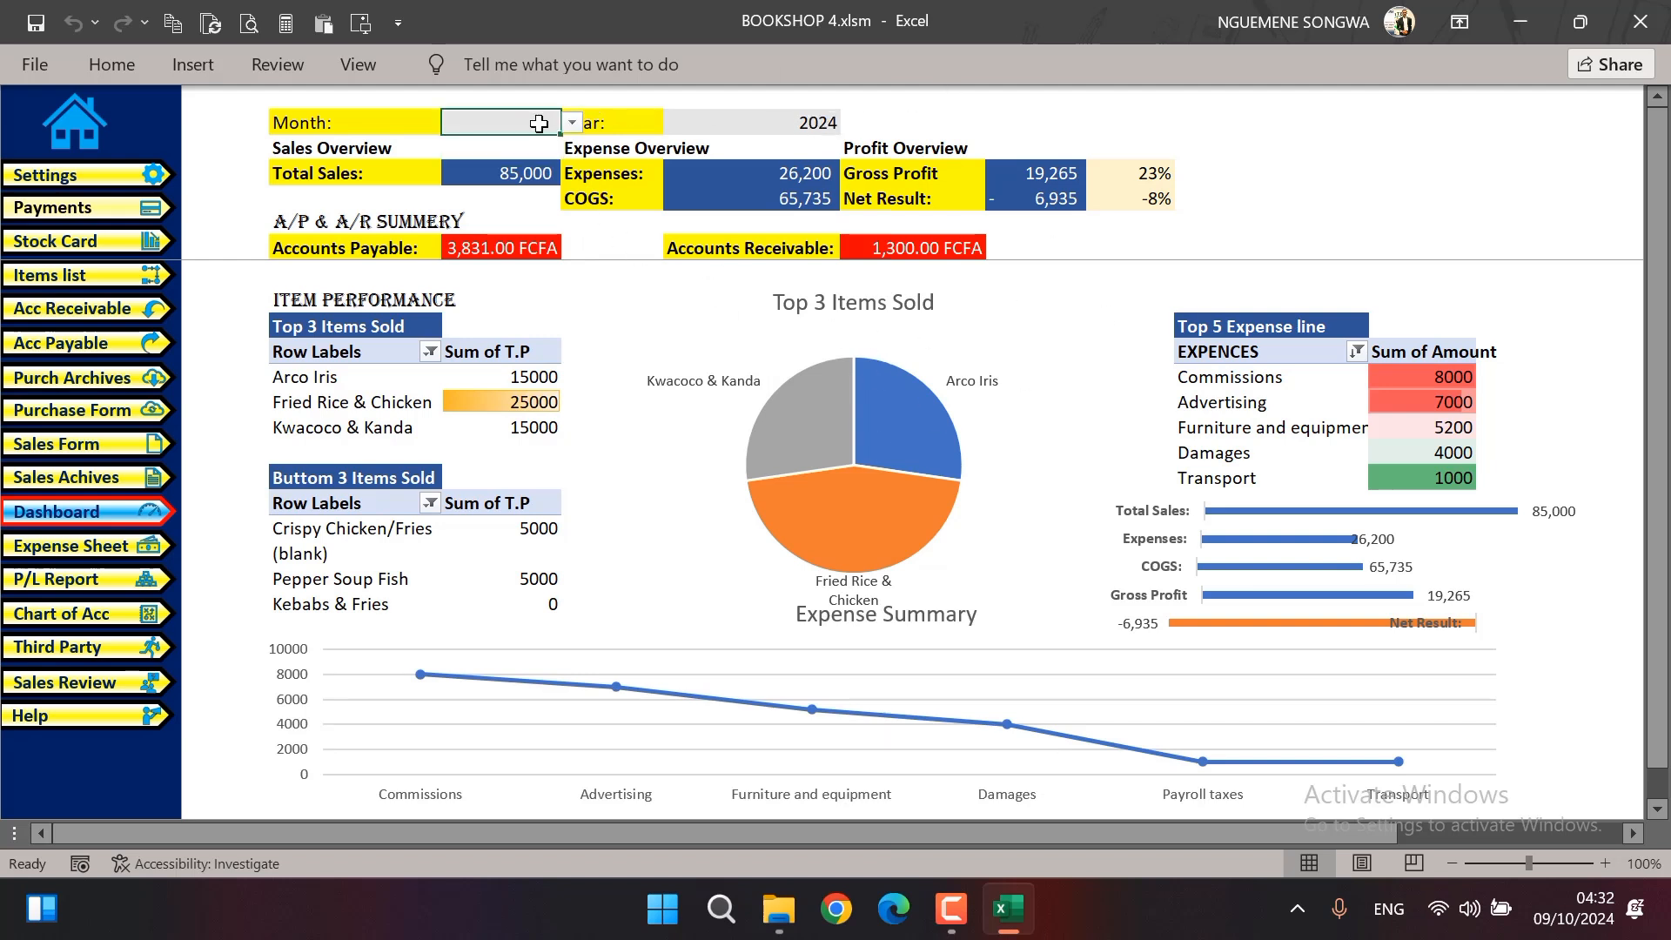
left_click(570, 123)
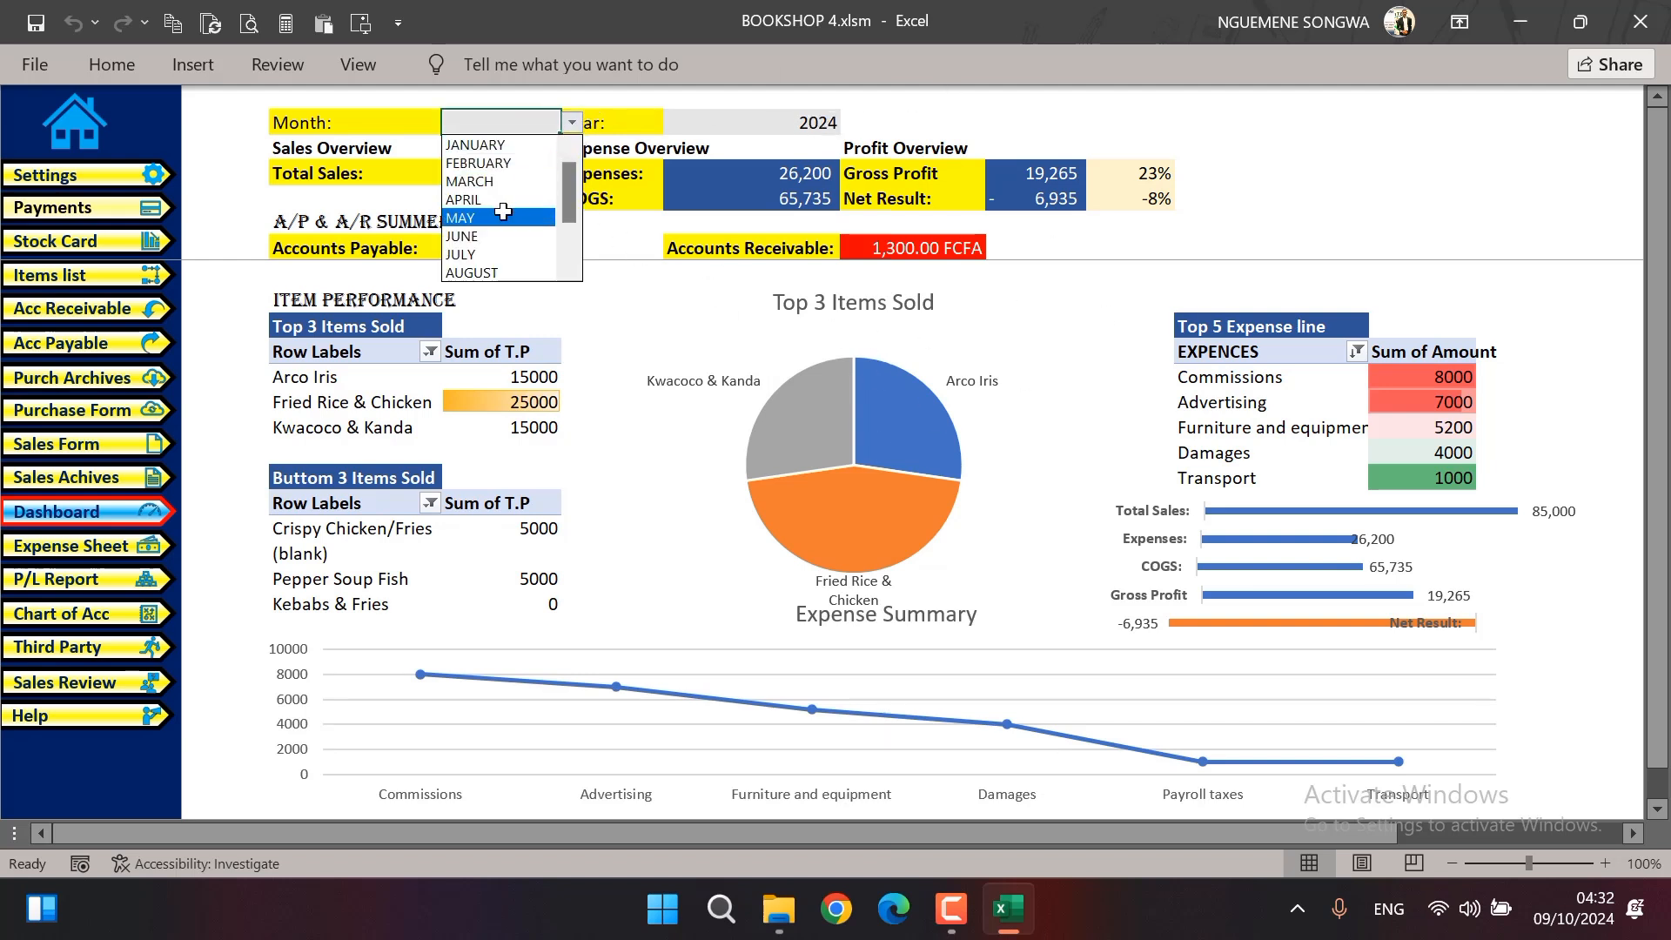
left_click(503, 216)
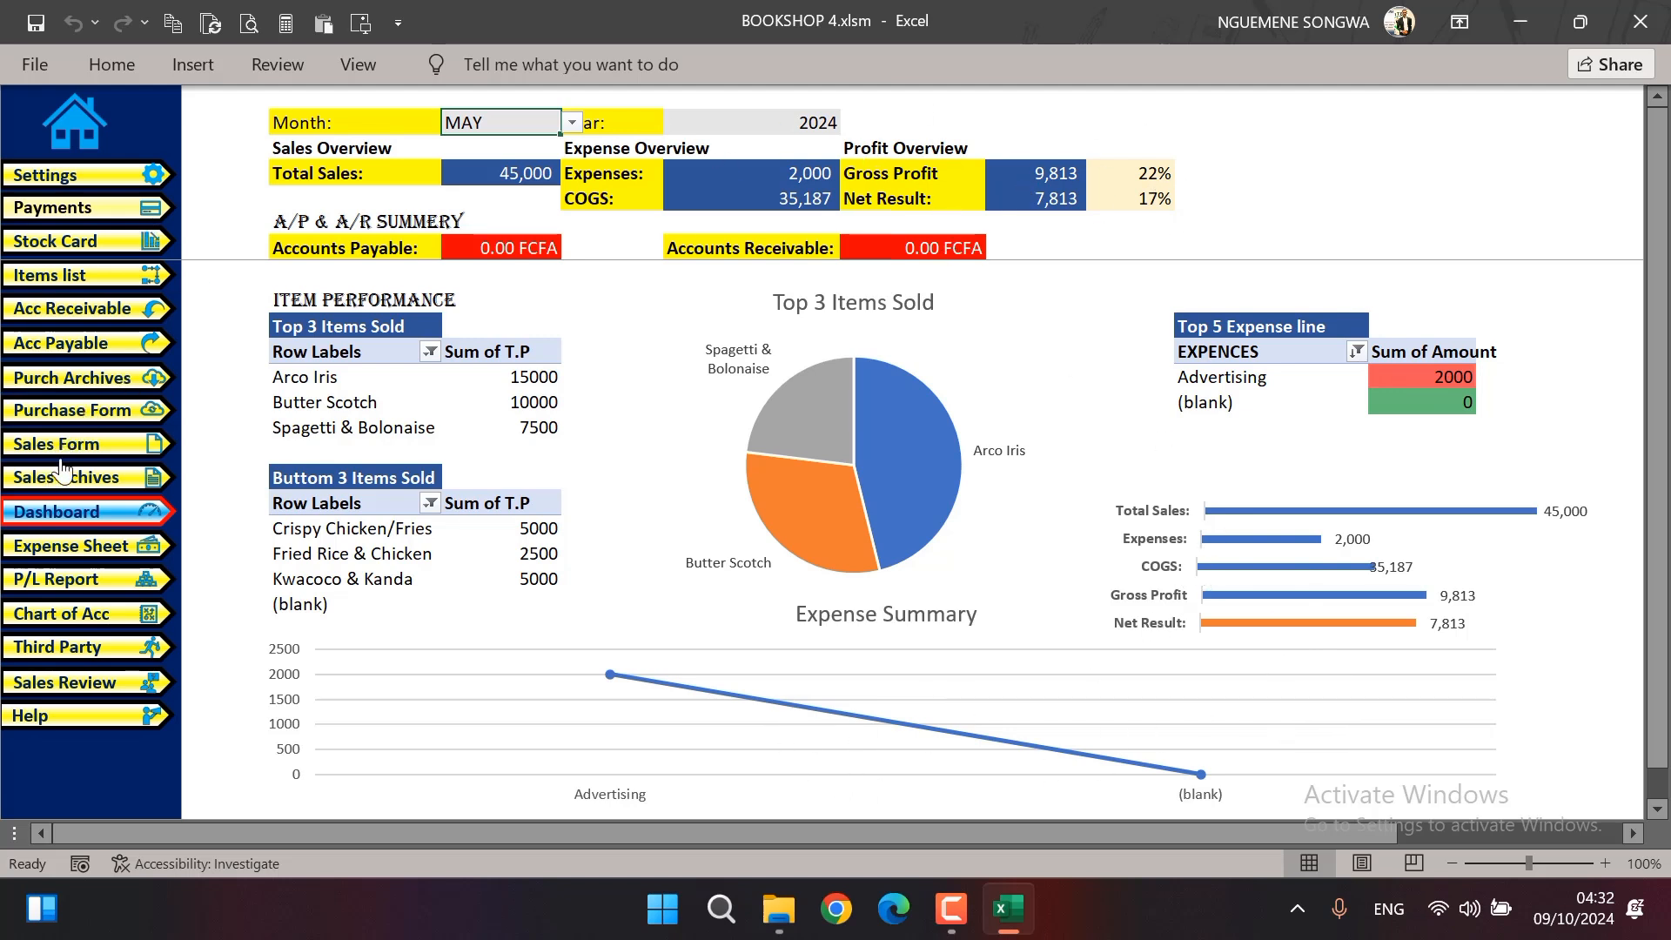
Open the stock card to view the inventory situation
left_click(77, 178)
left_click(87, 207)
left_click(118, 241)
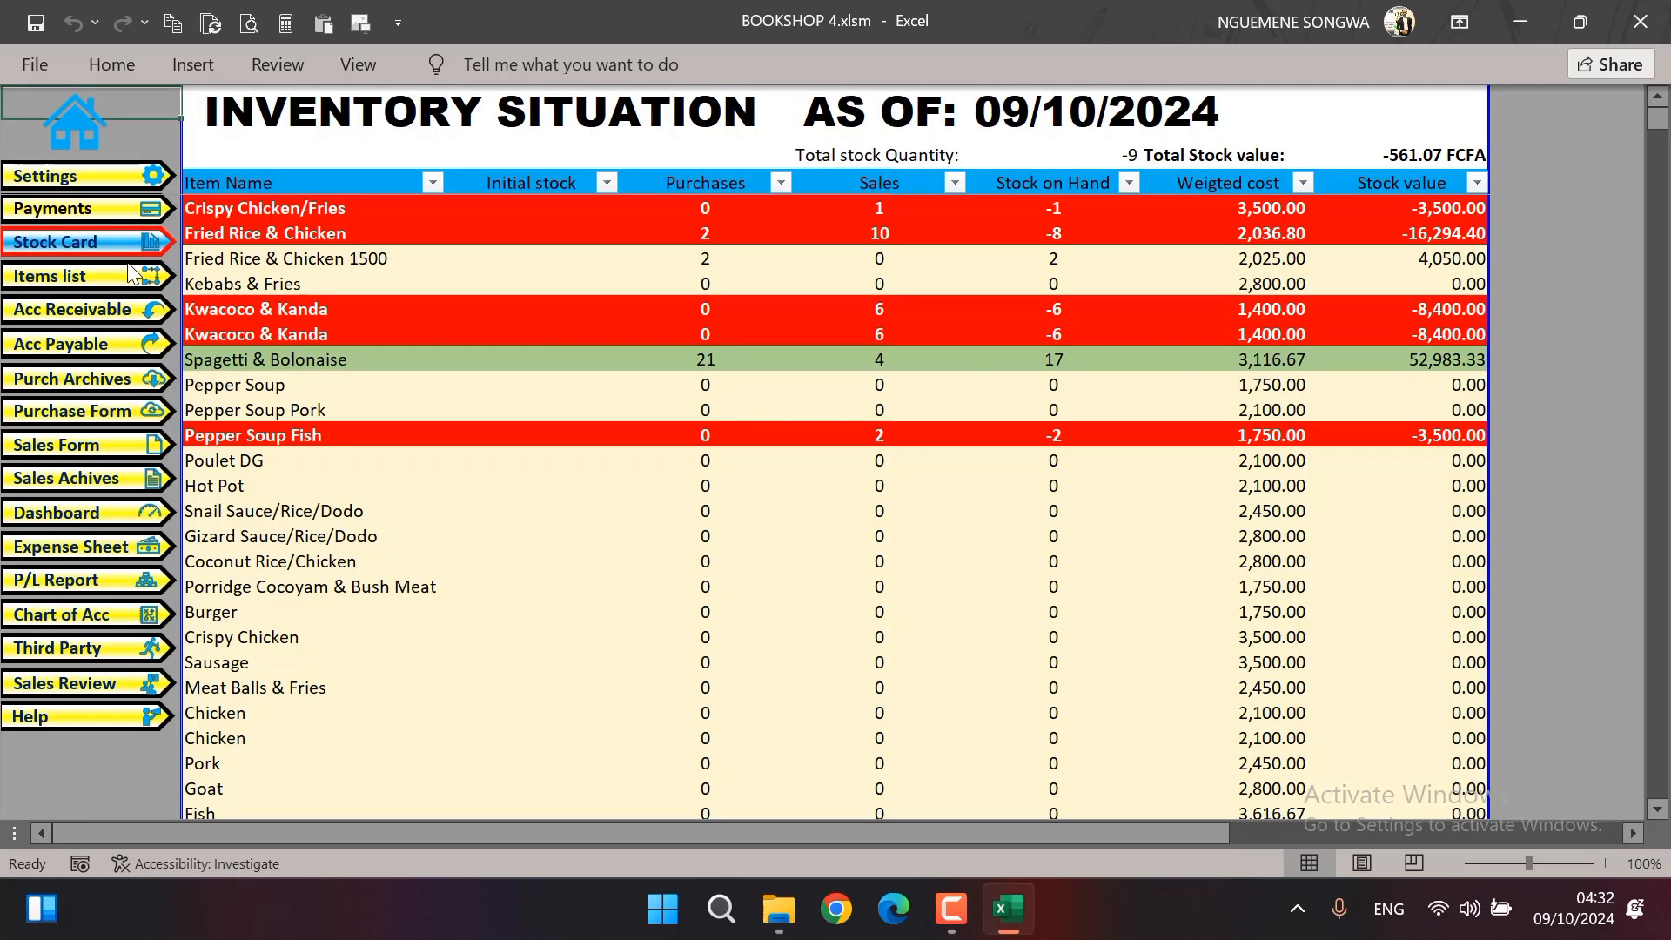
View the items list and the credit sales archive under accounts receivable, and return to the home page
left_click(131, 274)
left_click(97, 309)
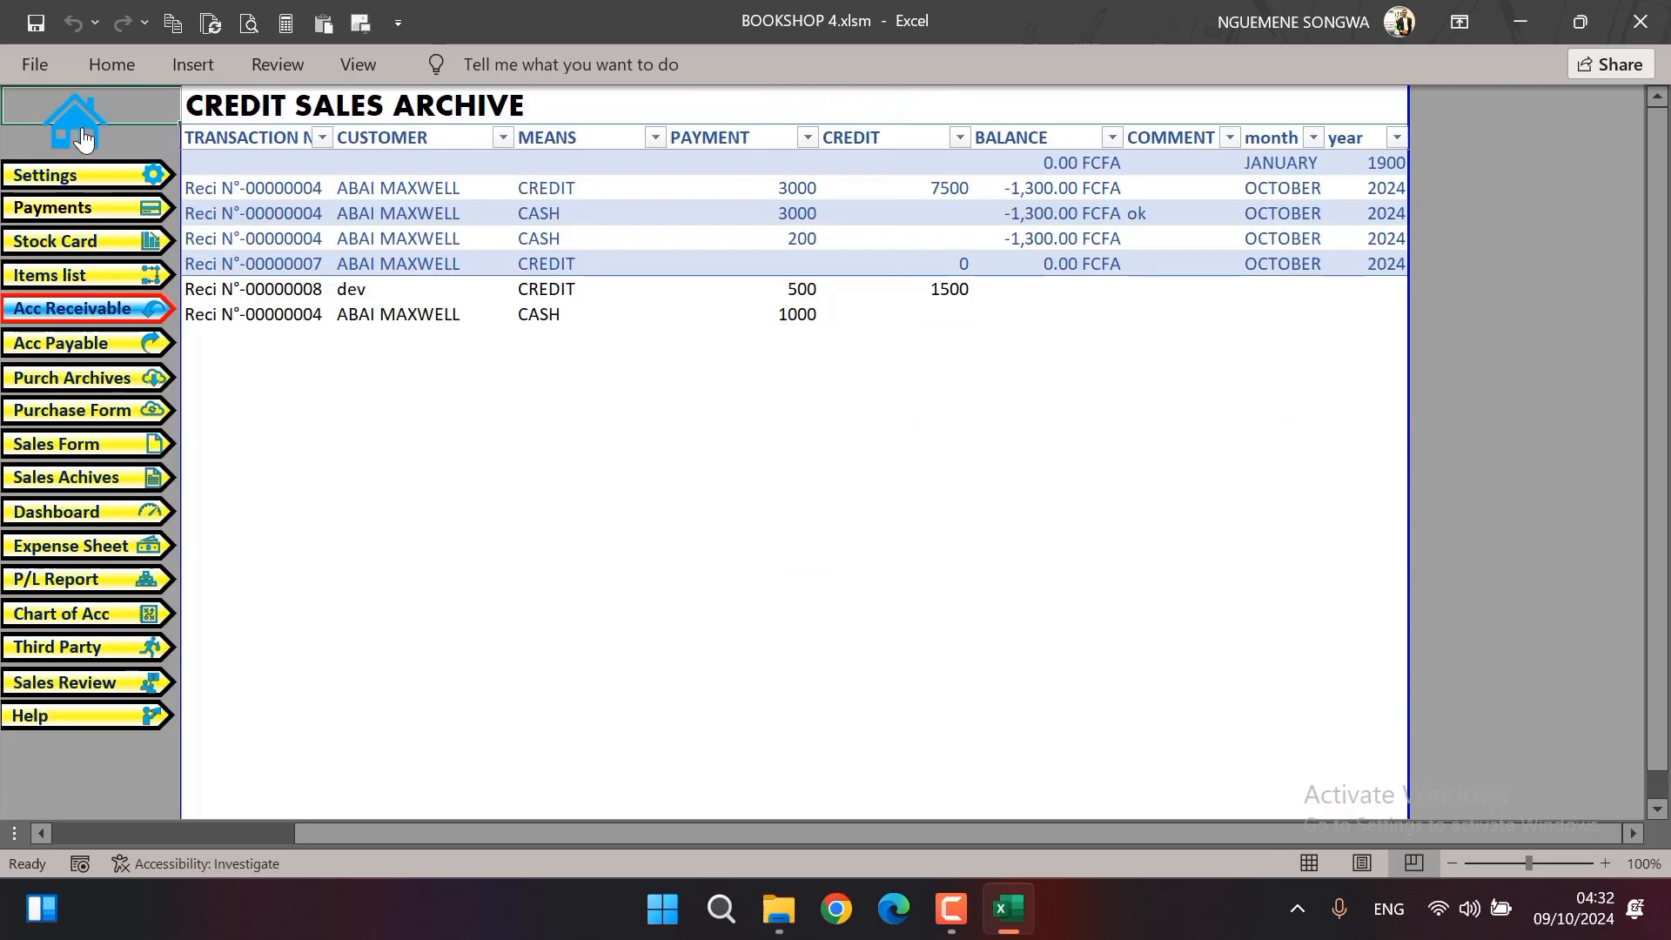
left_click(78, 130)
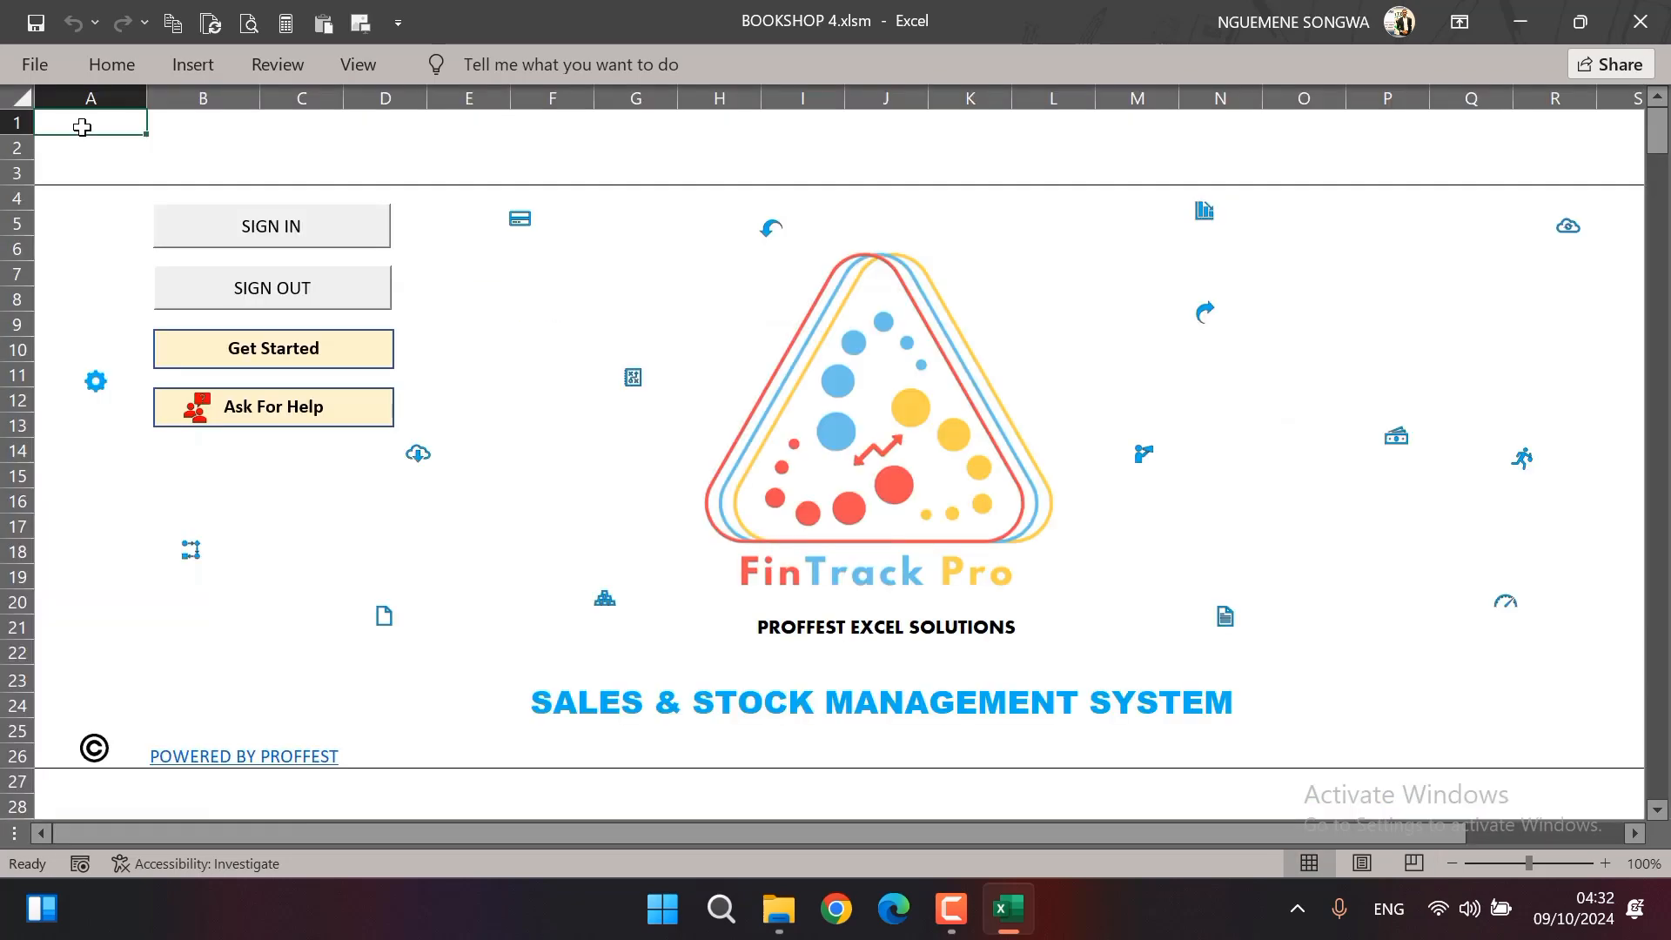
View the help contact details from both the home page and the dashboard's navigation, returning to the home page each time
left_click(300, 416)
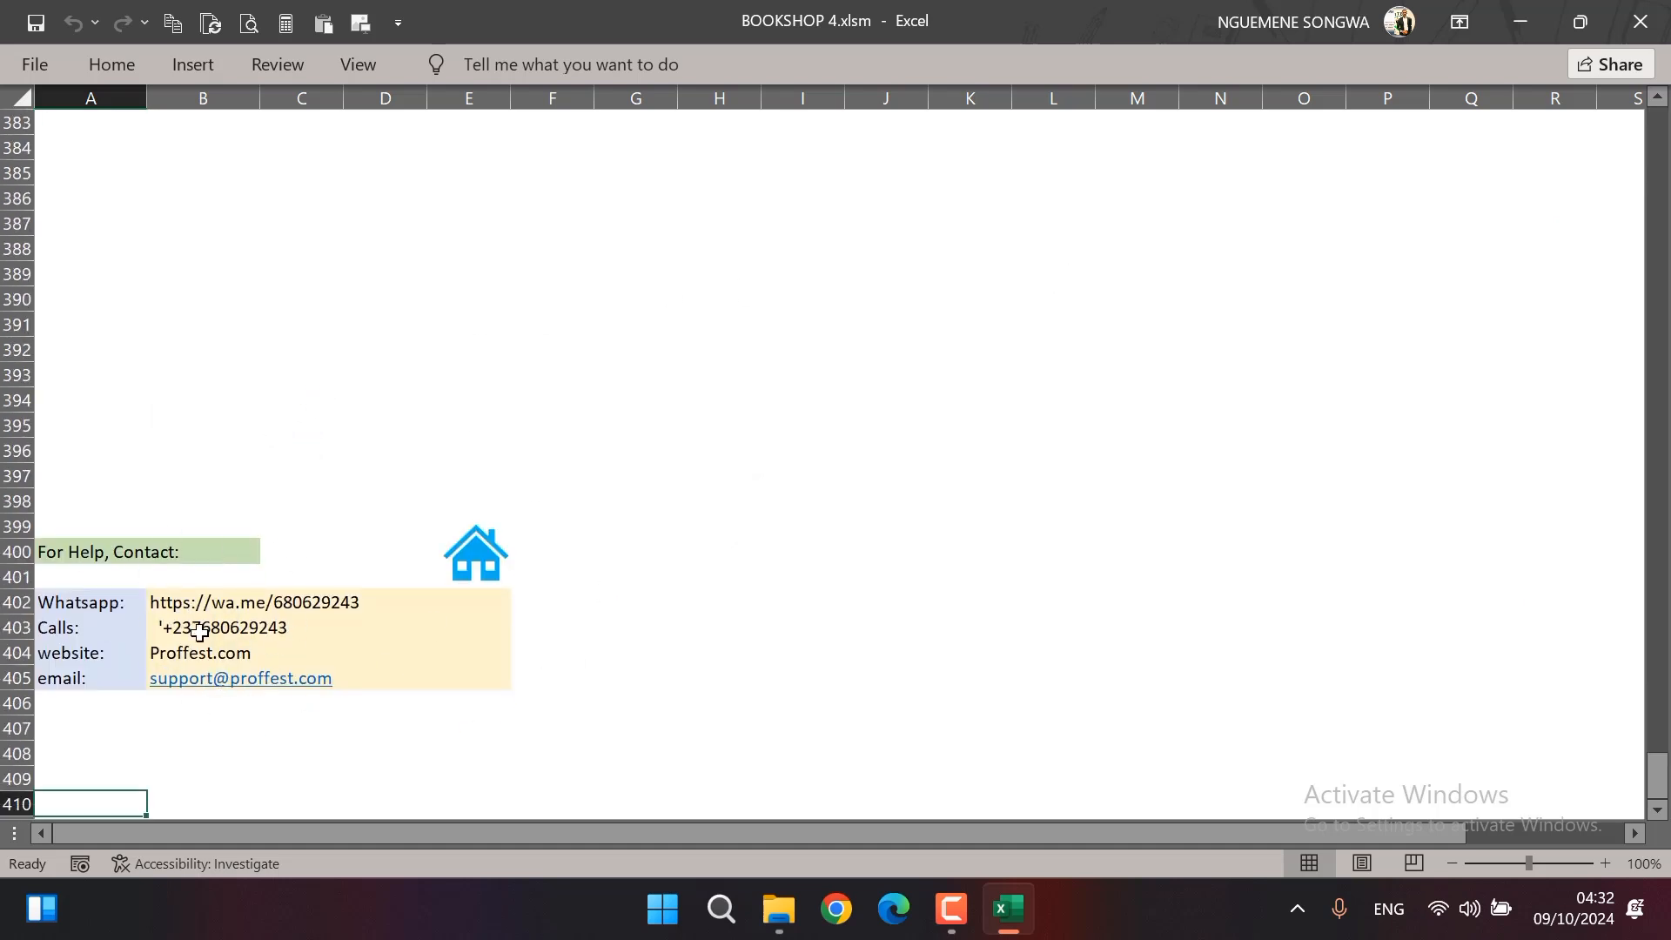
left_click(475, 557)
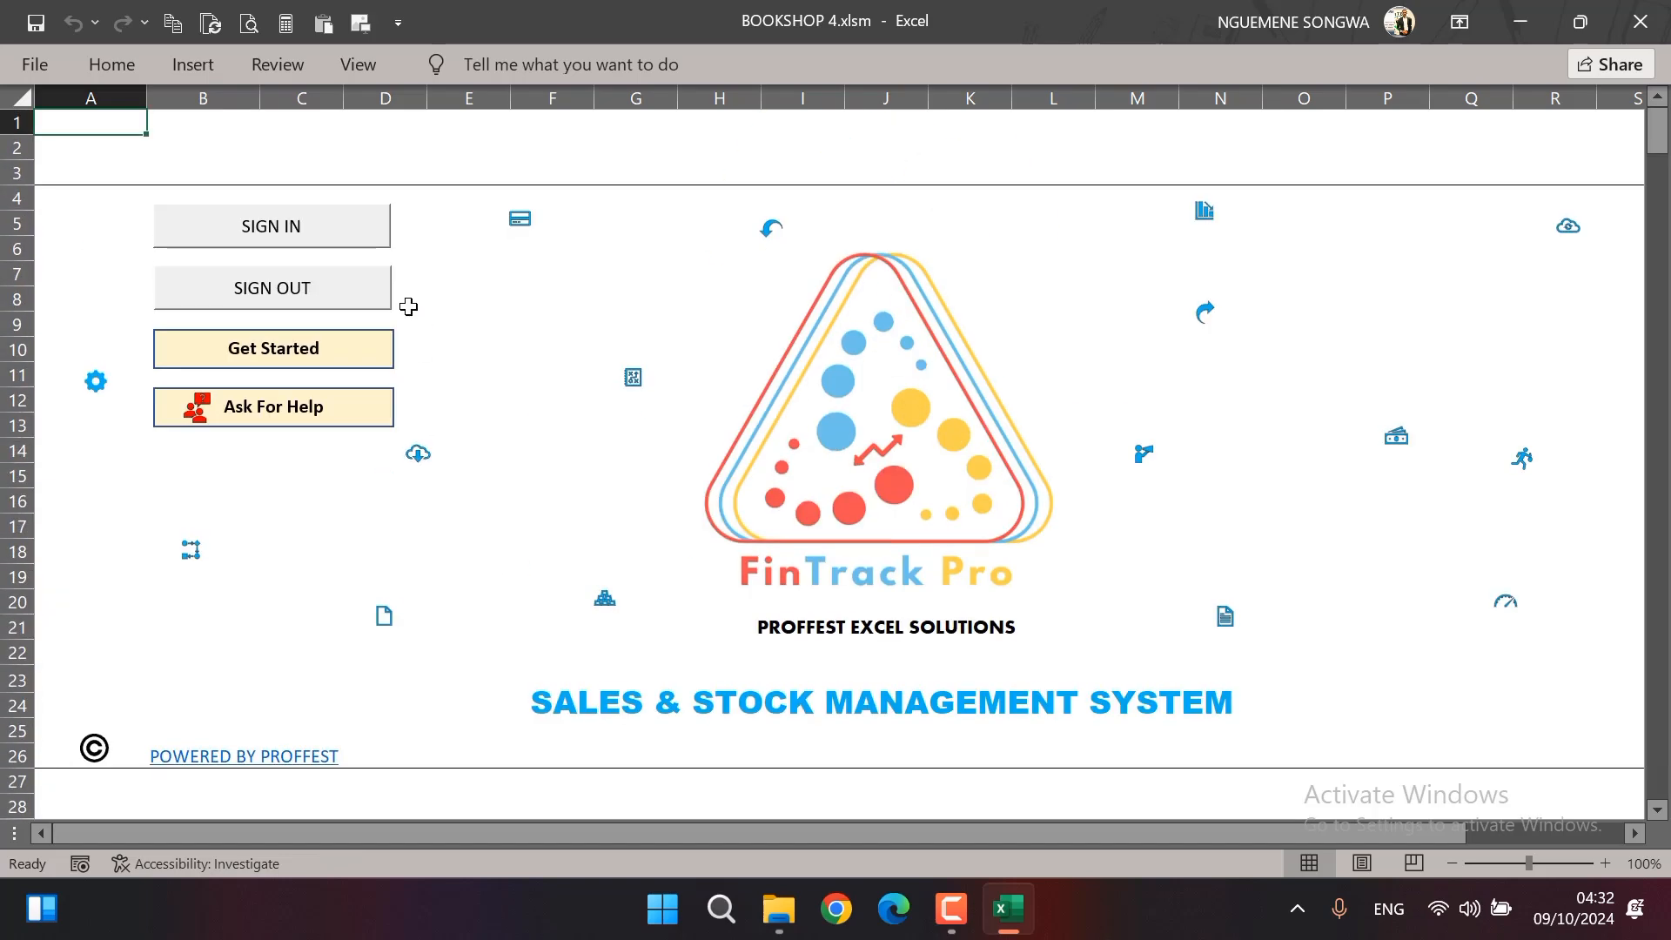
left_click(302, 352)
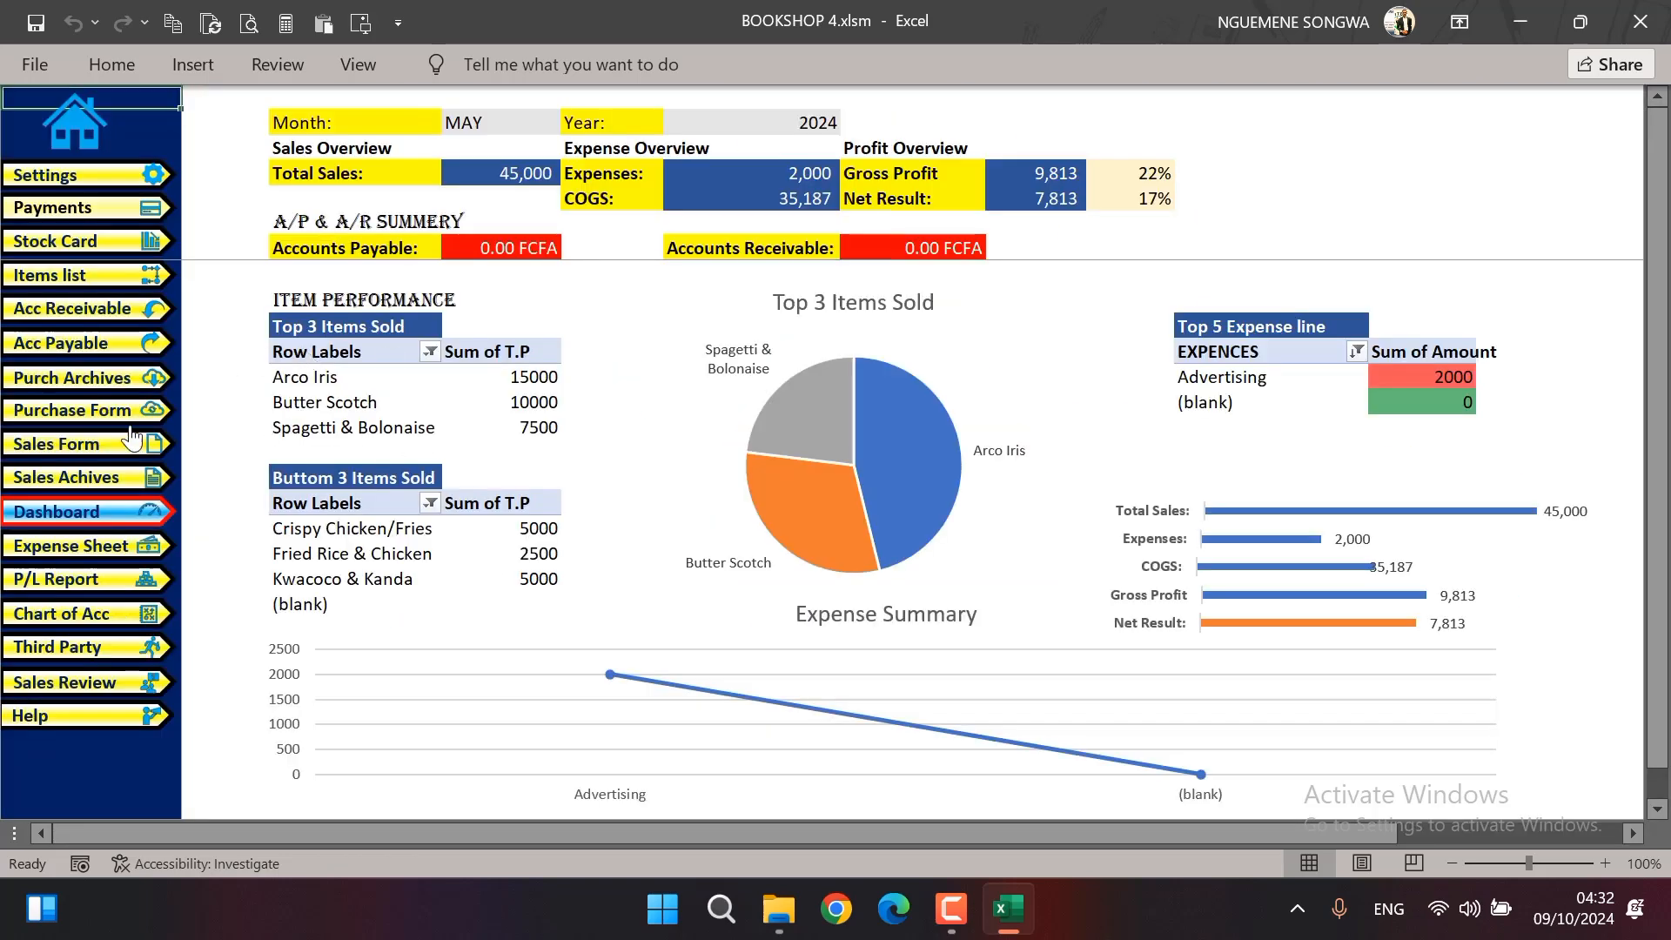
left_click(41, 718)
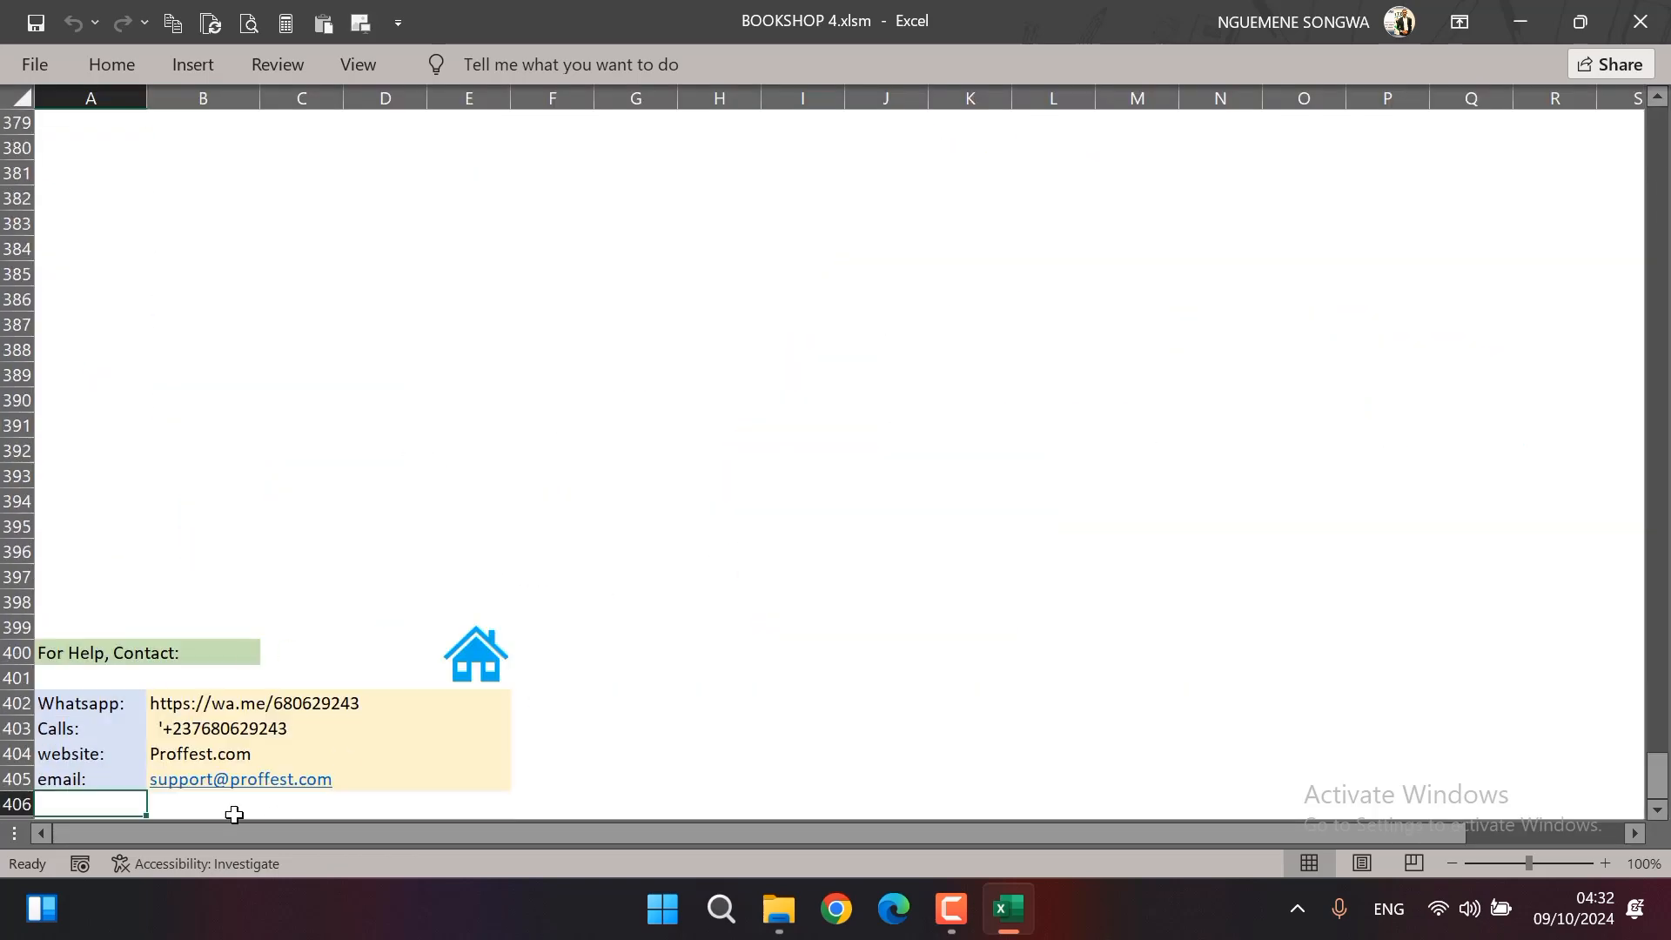
left_click(485, 634)
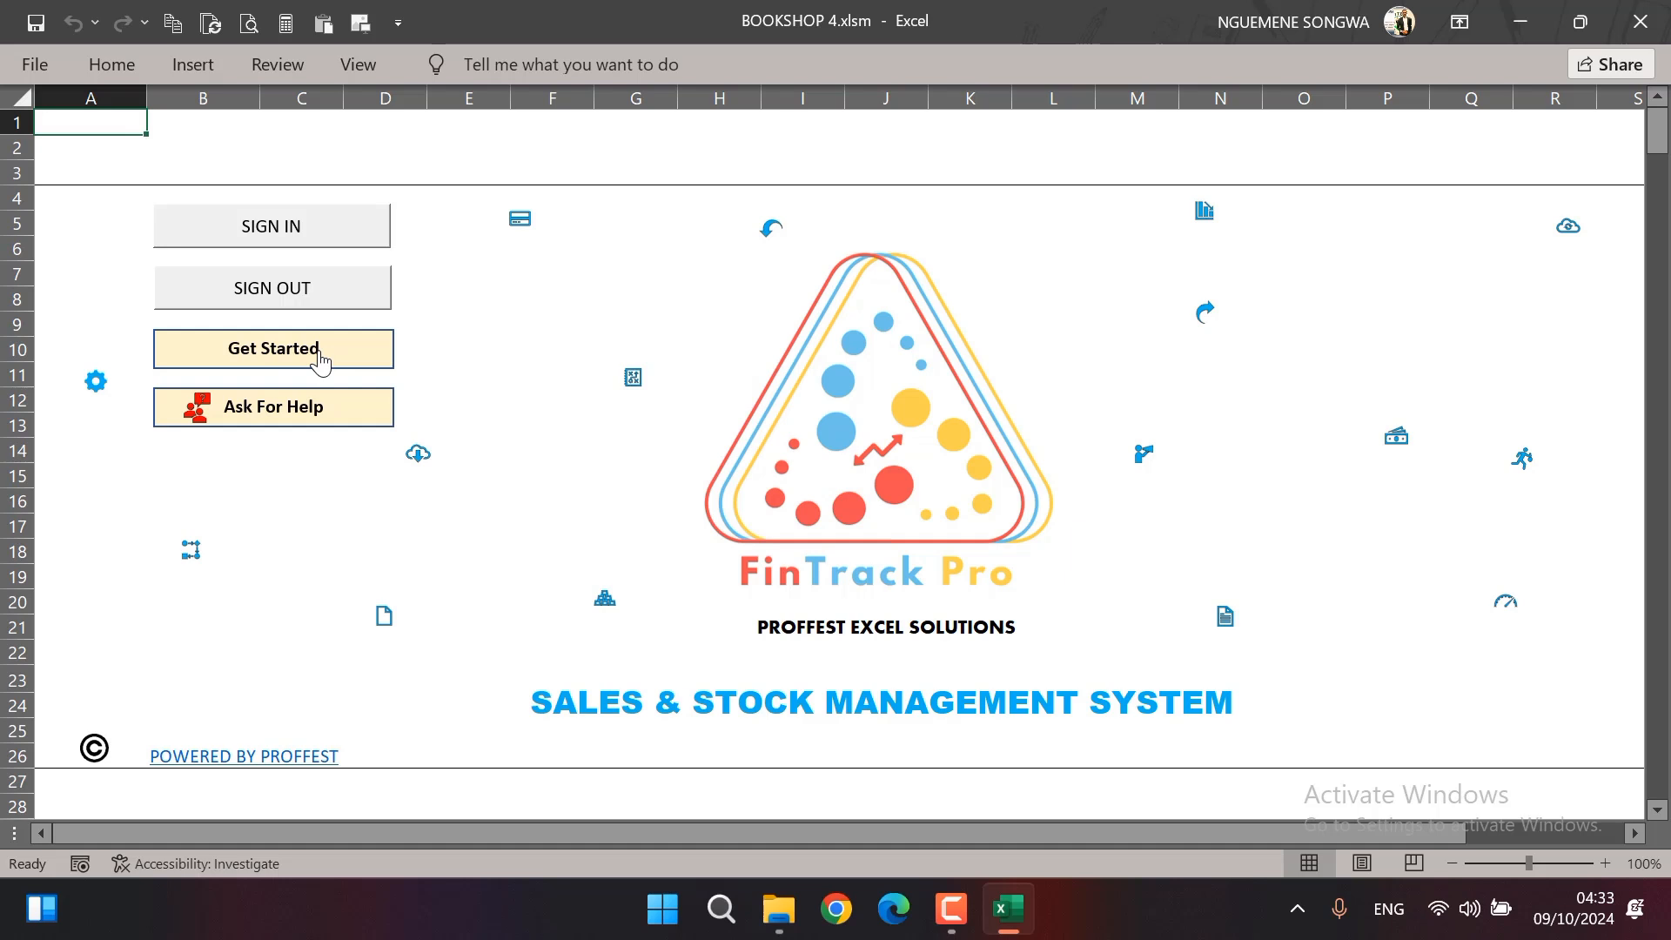
Sign in to the workbook with the limited-access user's username and password, and dismiss the welcome message
left_click(313, 238)
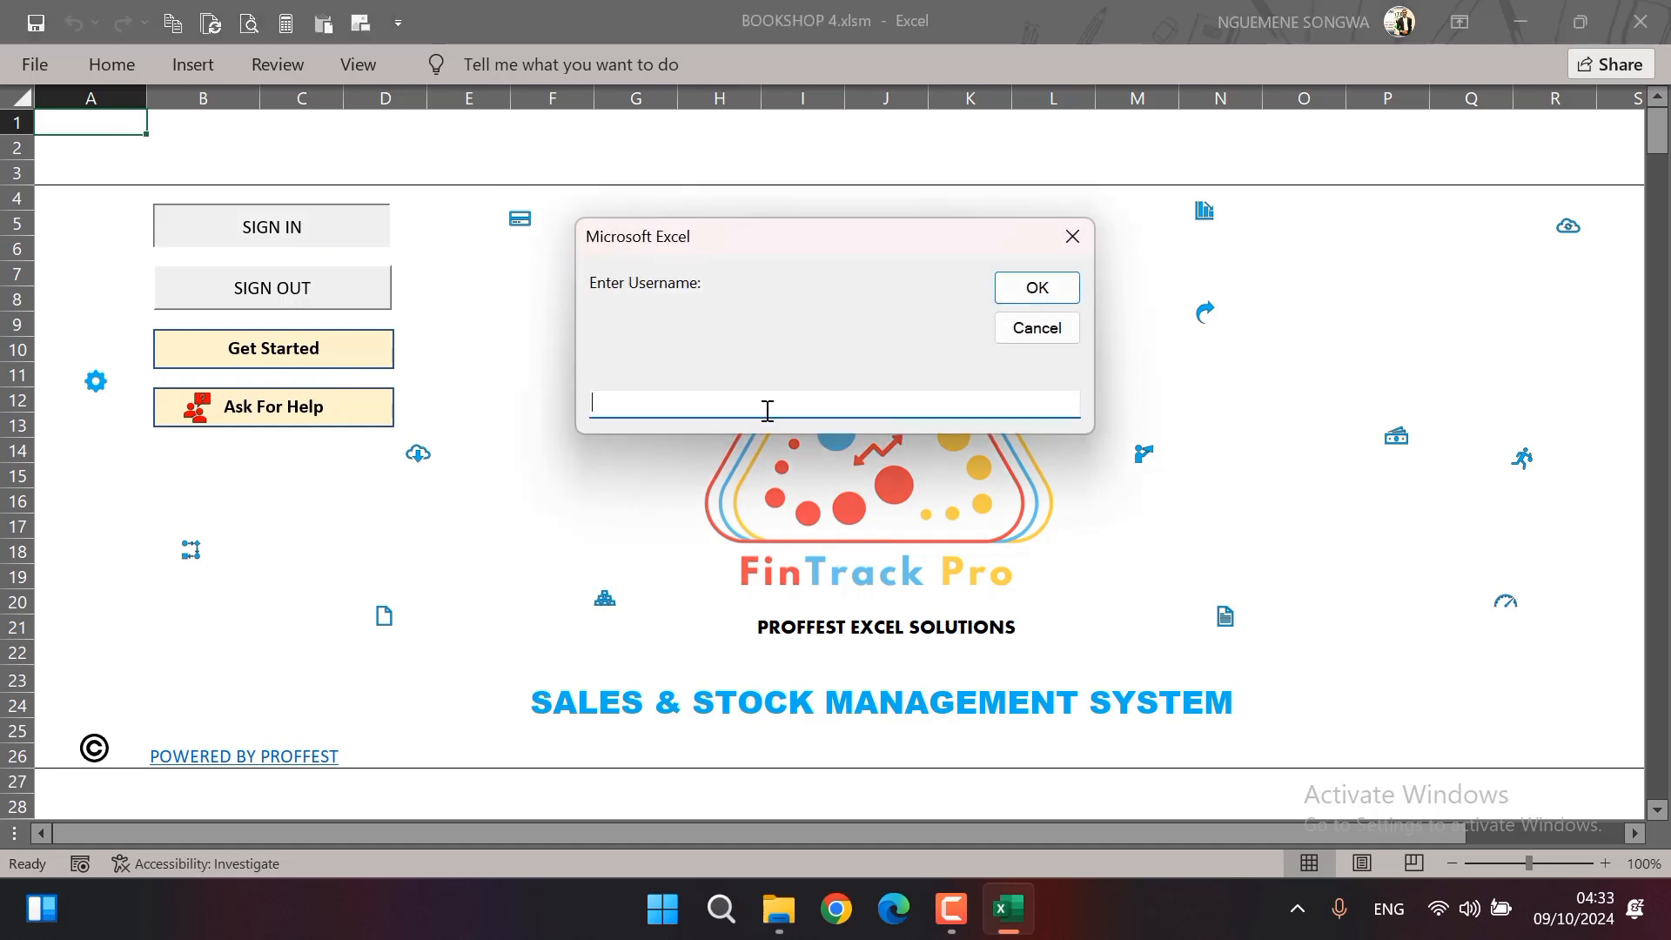
type("Dev")
left_click(1057, 290)
type("1234")
left_click(1024, 295)
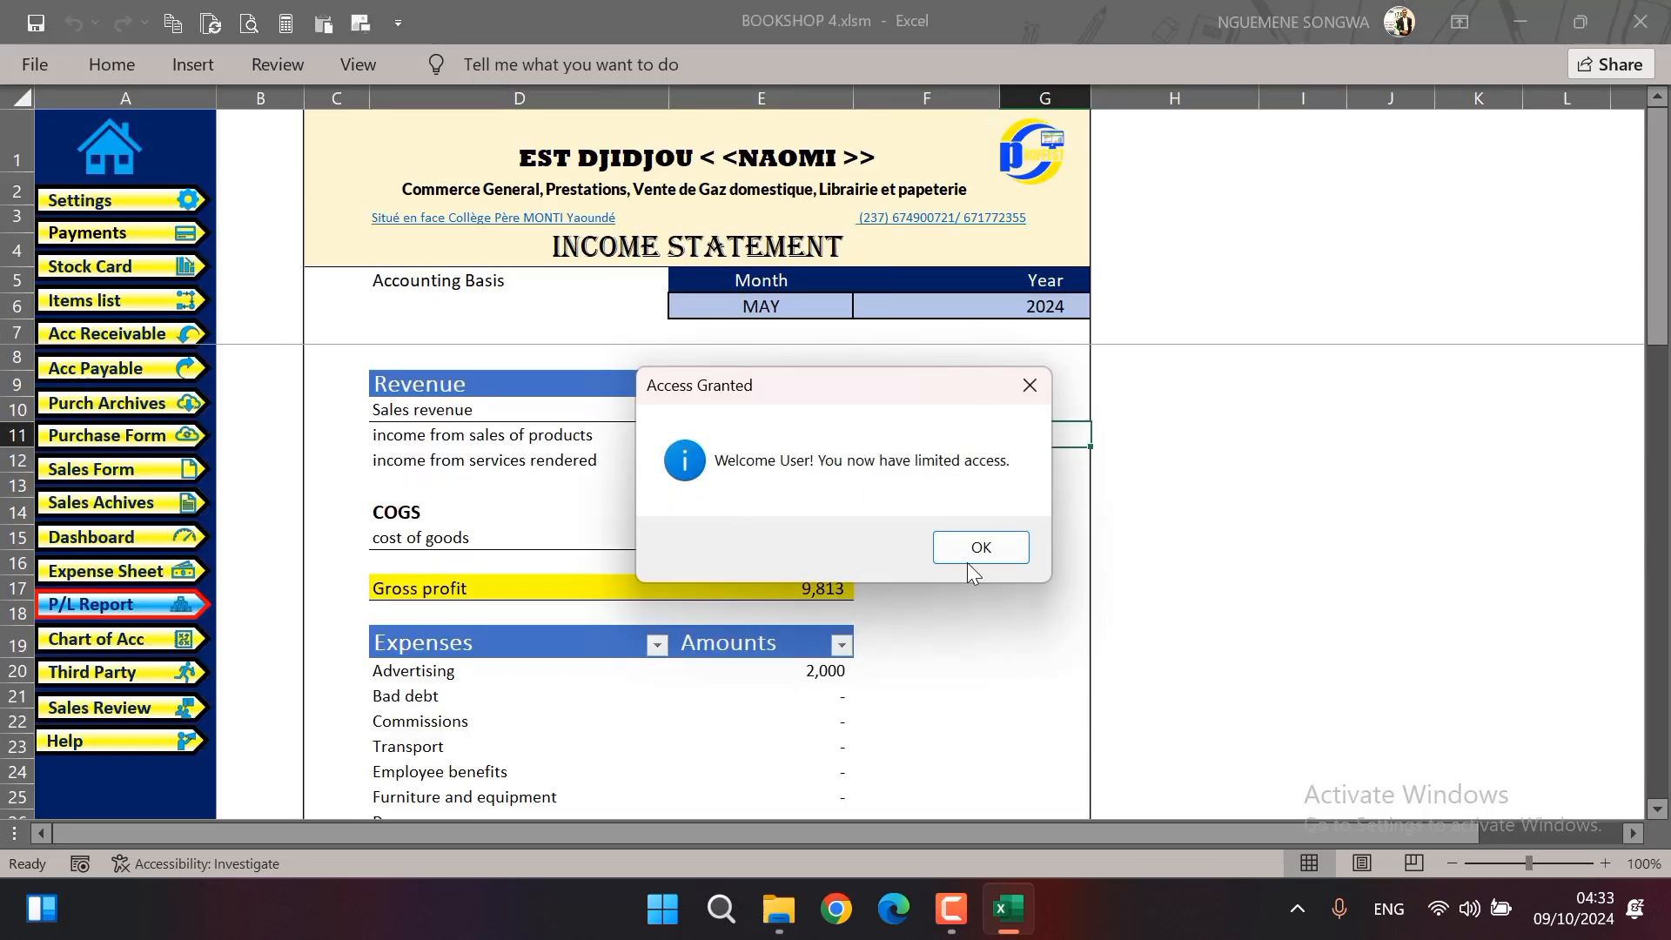
left_click(999, 548)
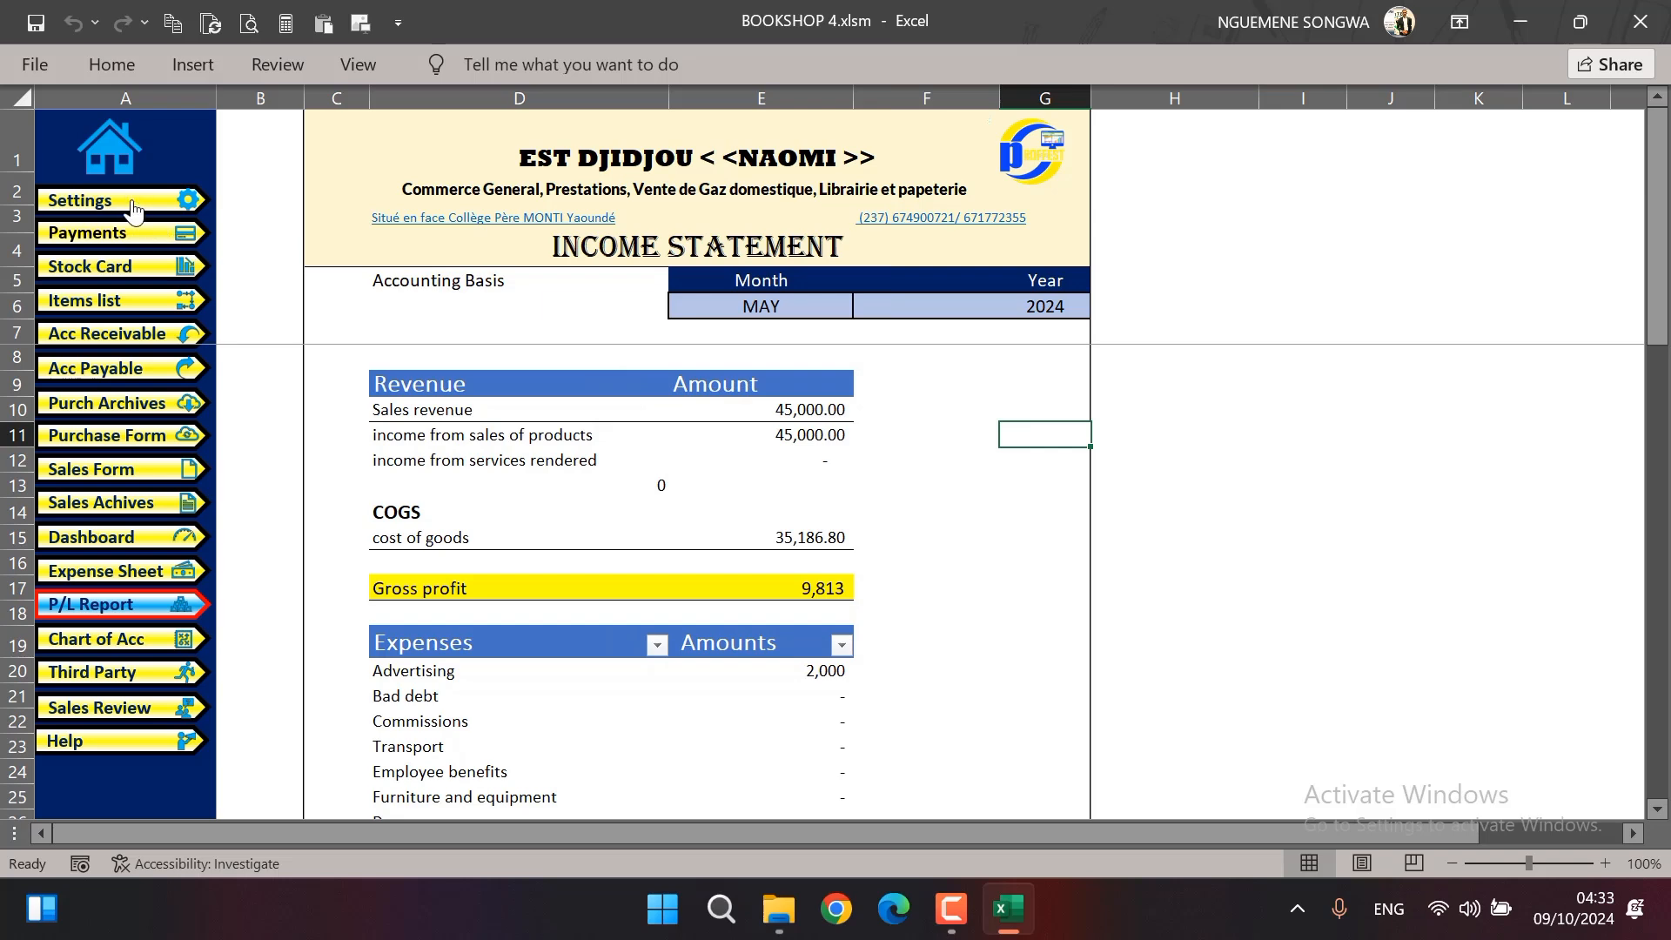
Check the pages open to the limited user by viewing the stock card, and return to the home page
left_click(150, 240)
left_click(98, 242)
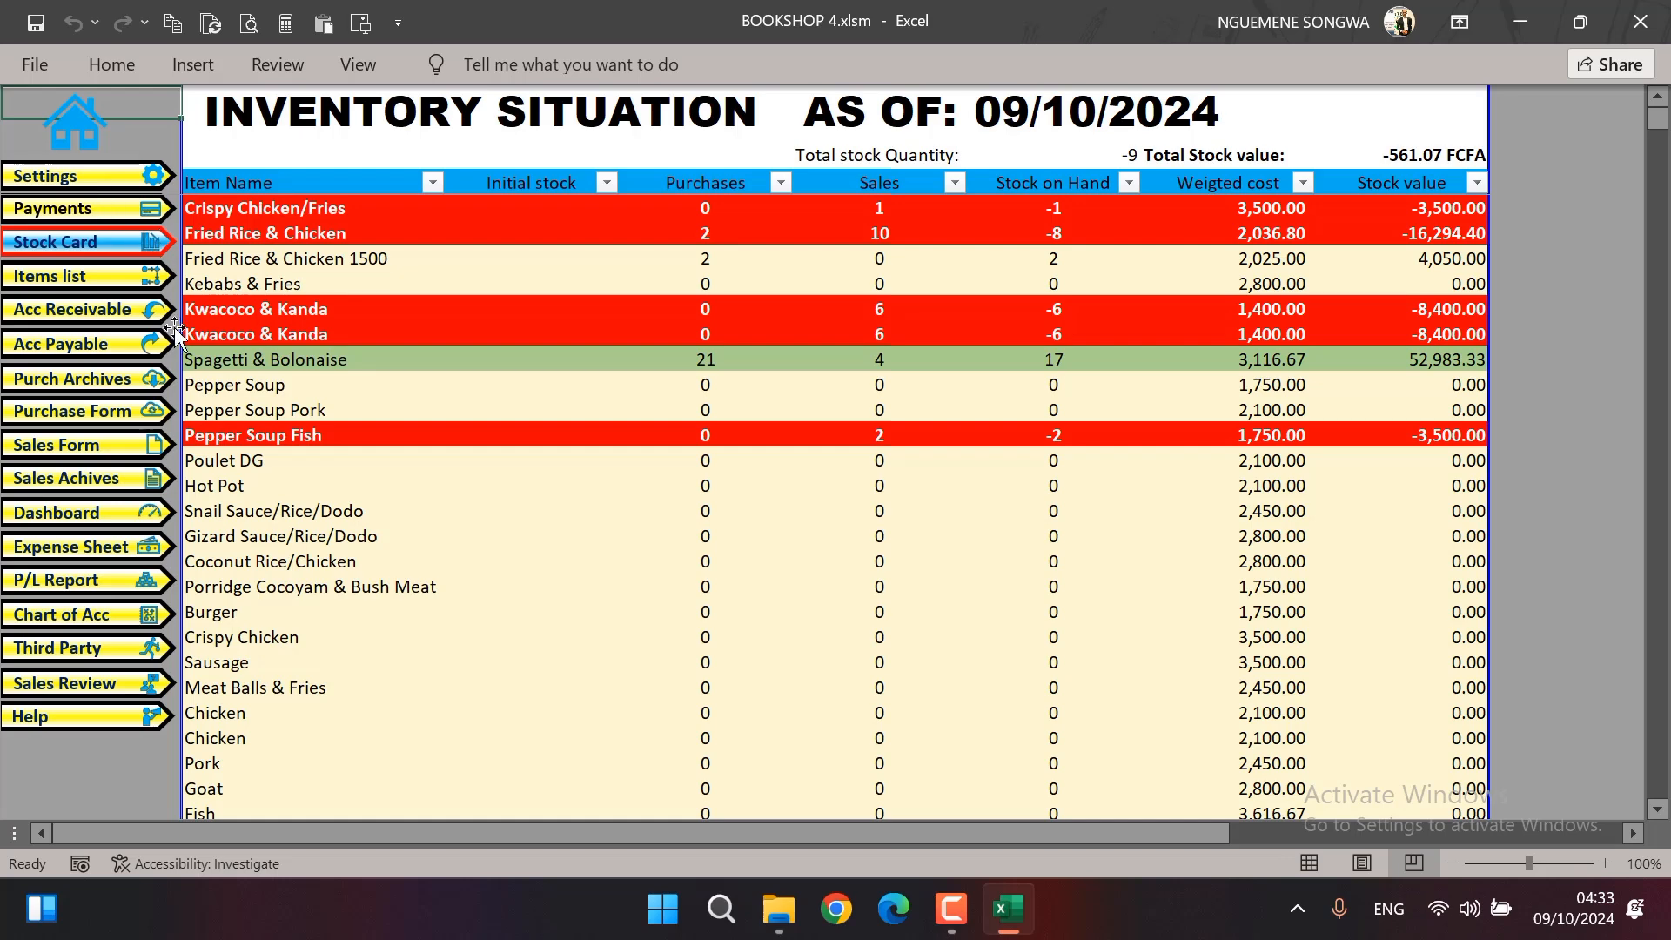
left_click(82, 138)
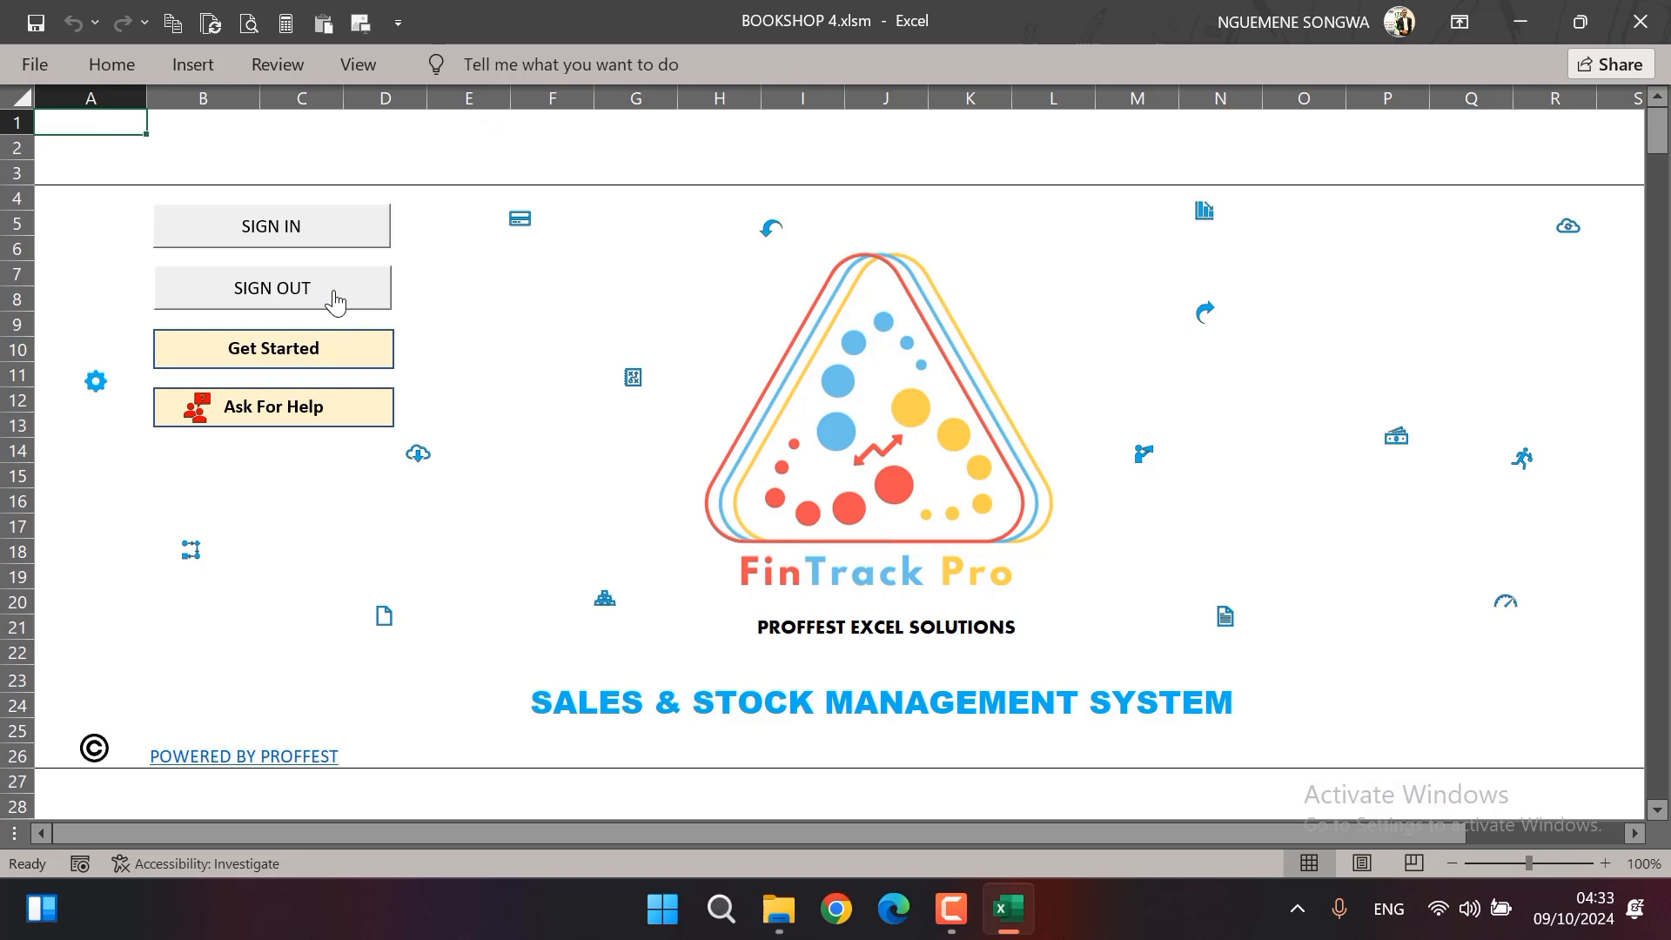
Sign in to the workbook with the administrator's username and password for full access, and dismiss the welcome message
left_click(316, 225)
type("A")
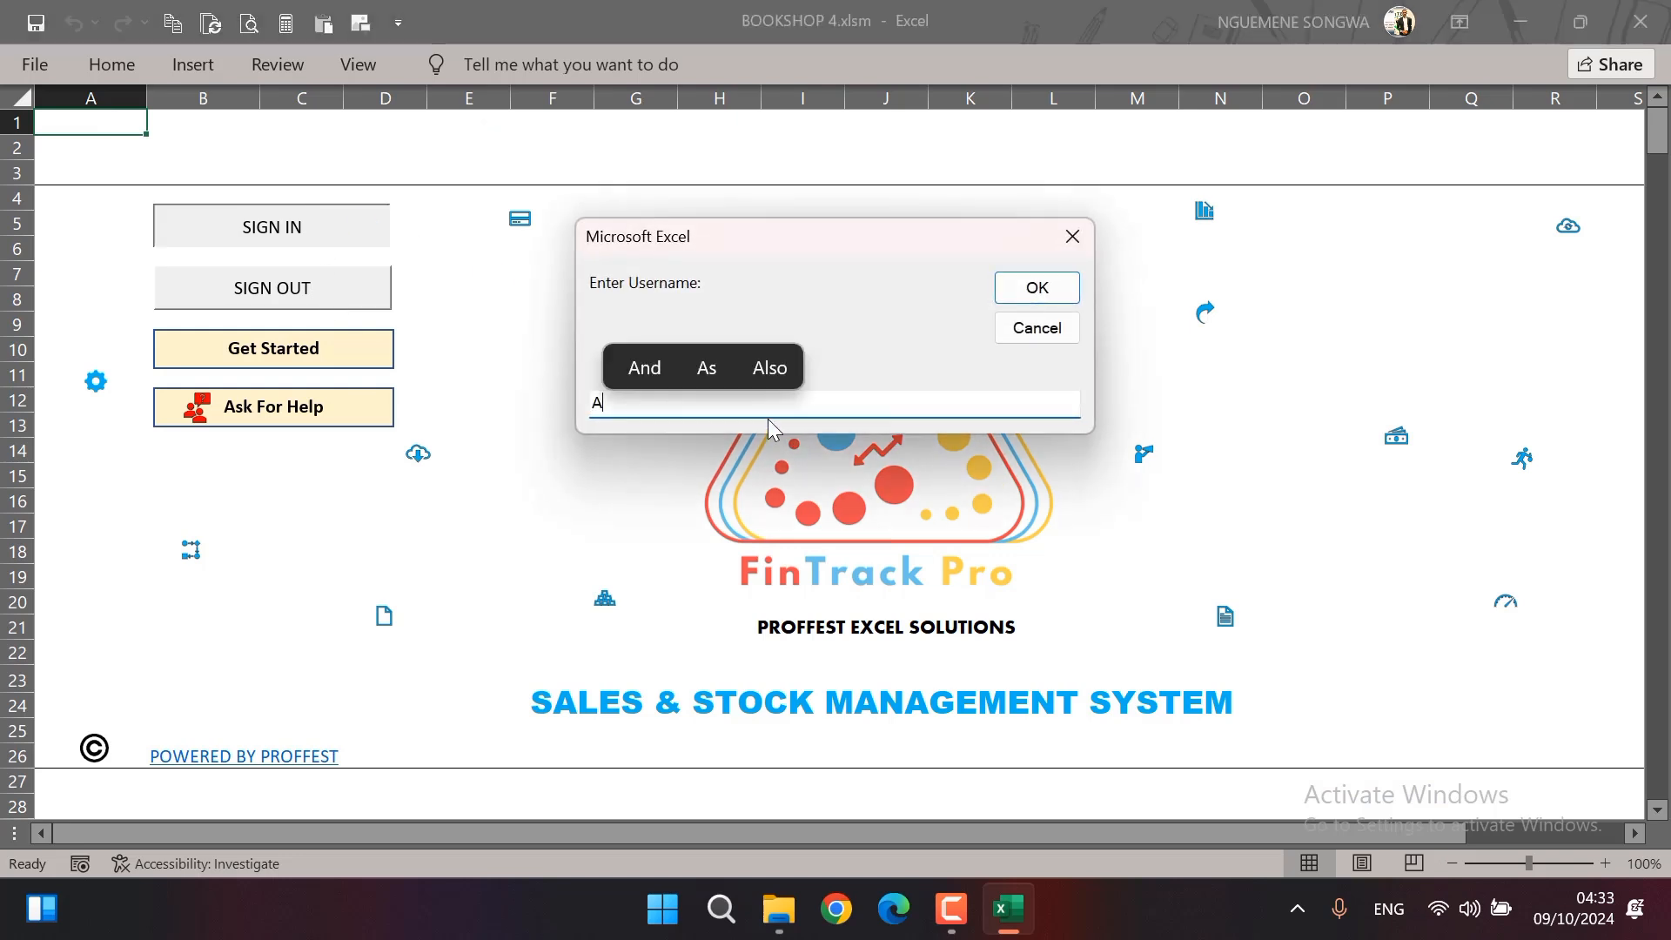
type("min")
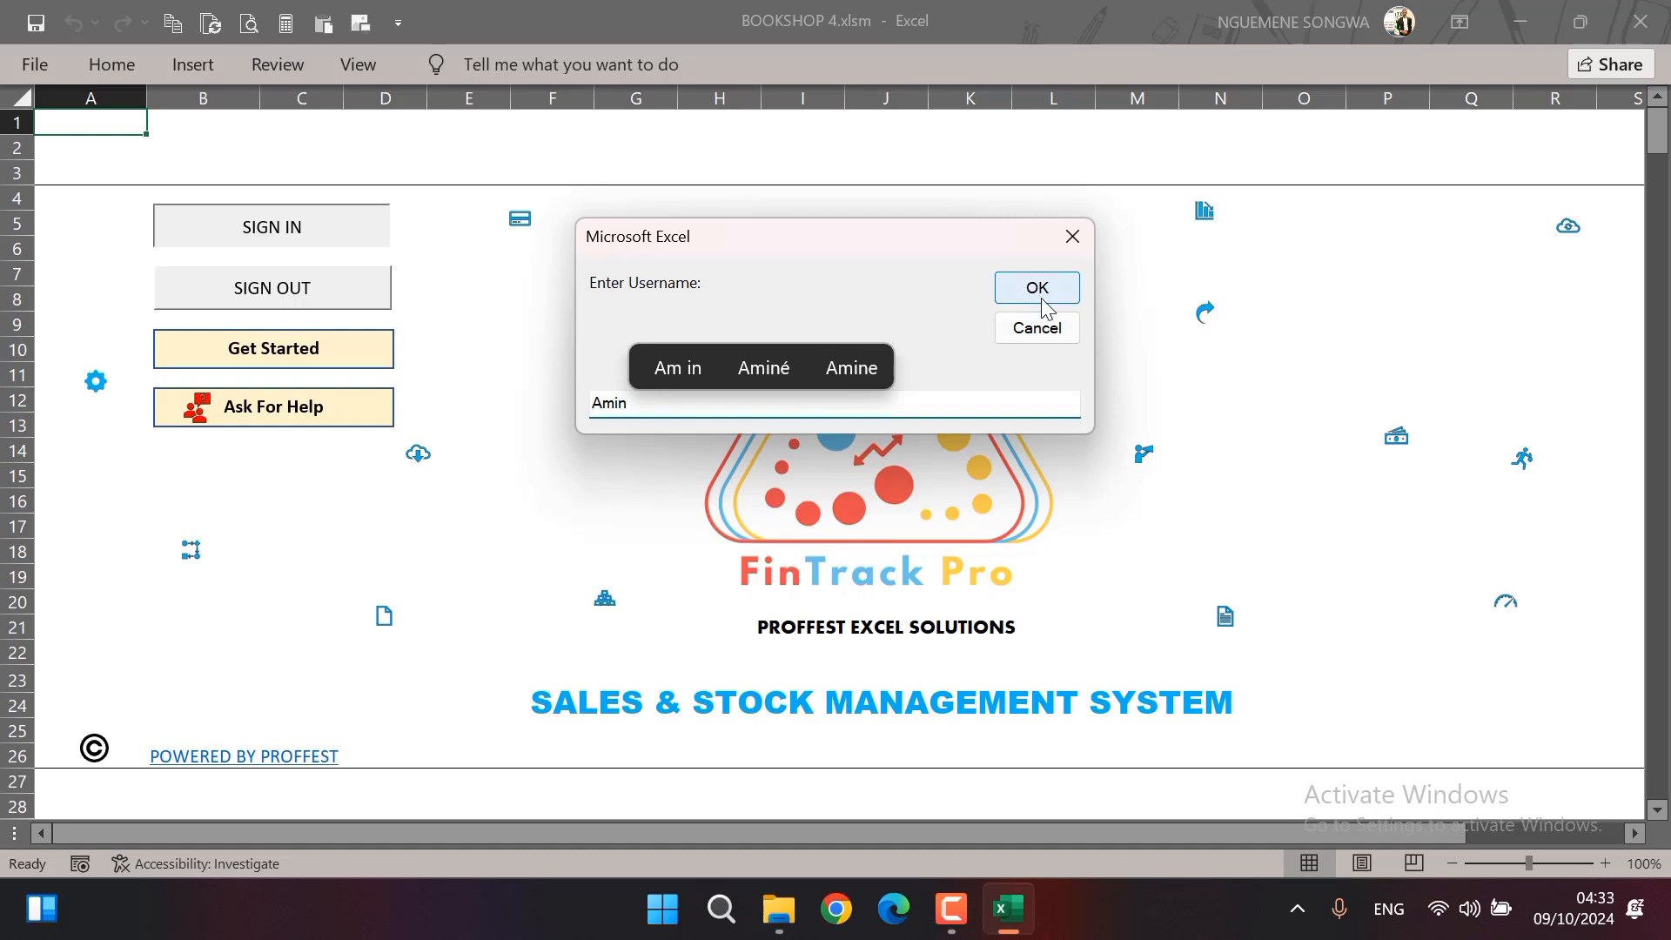
key("BackSpace")
type("dmin")
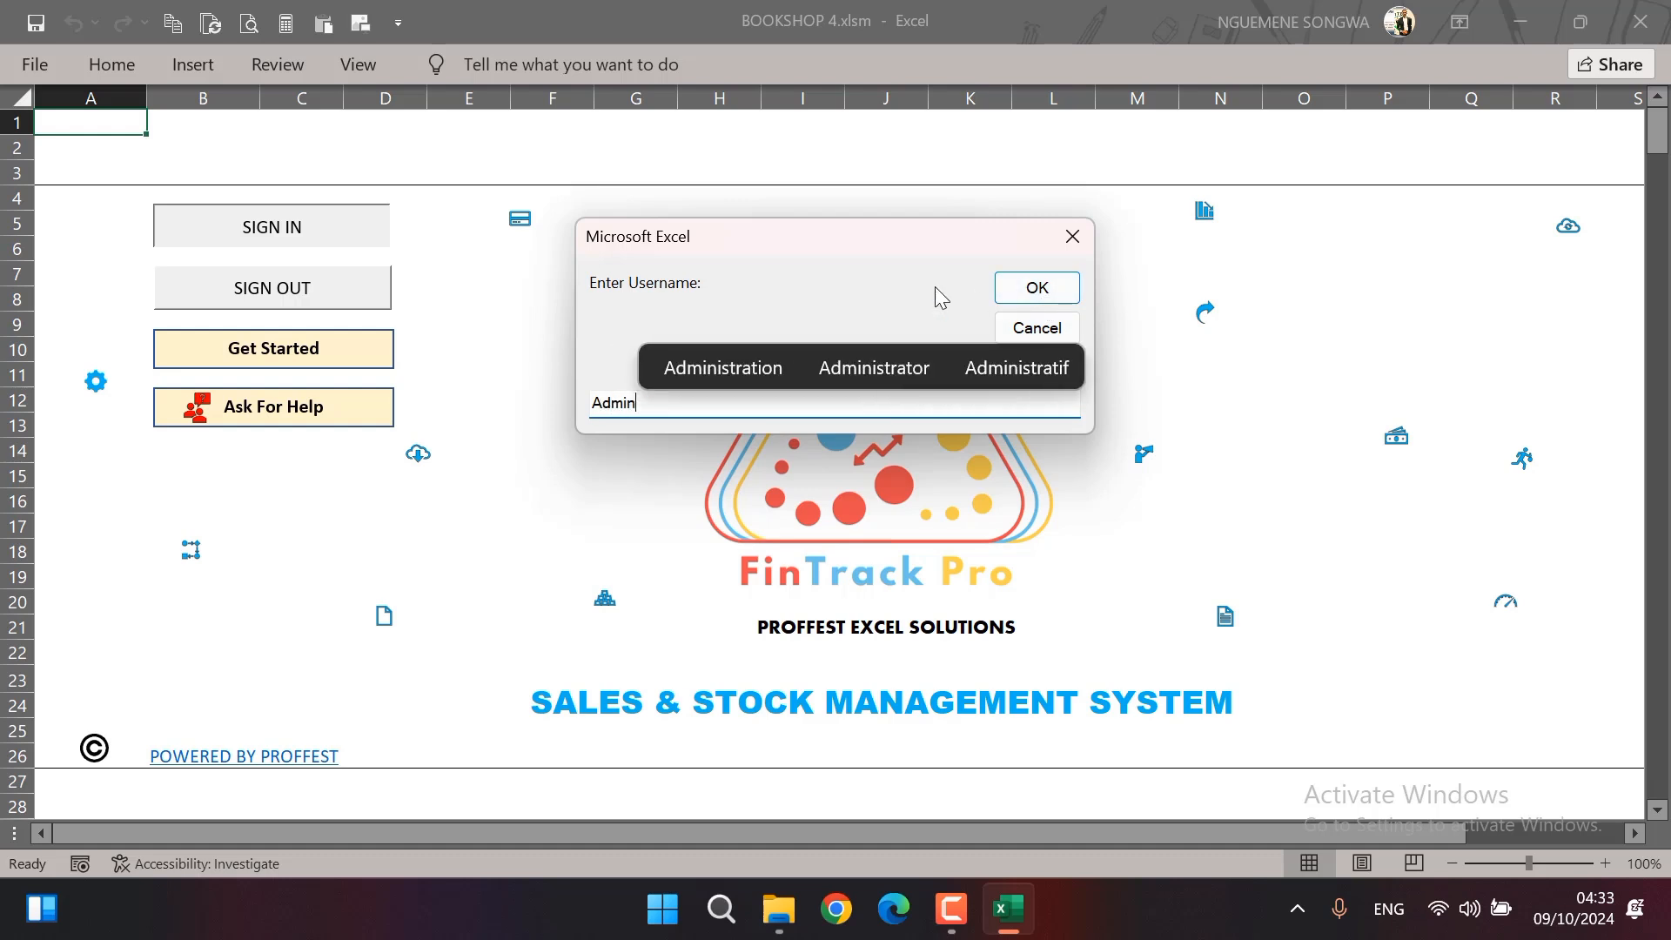
key("Return")
type("Admin")
left_click(1058, 290)
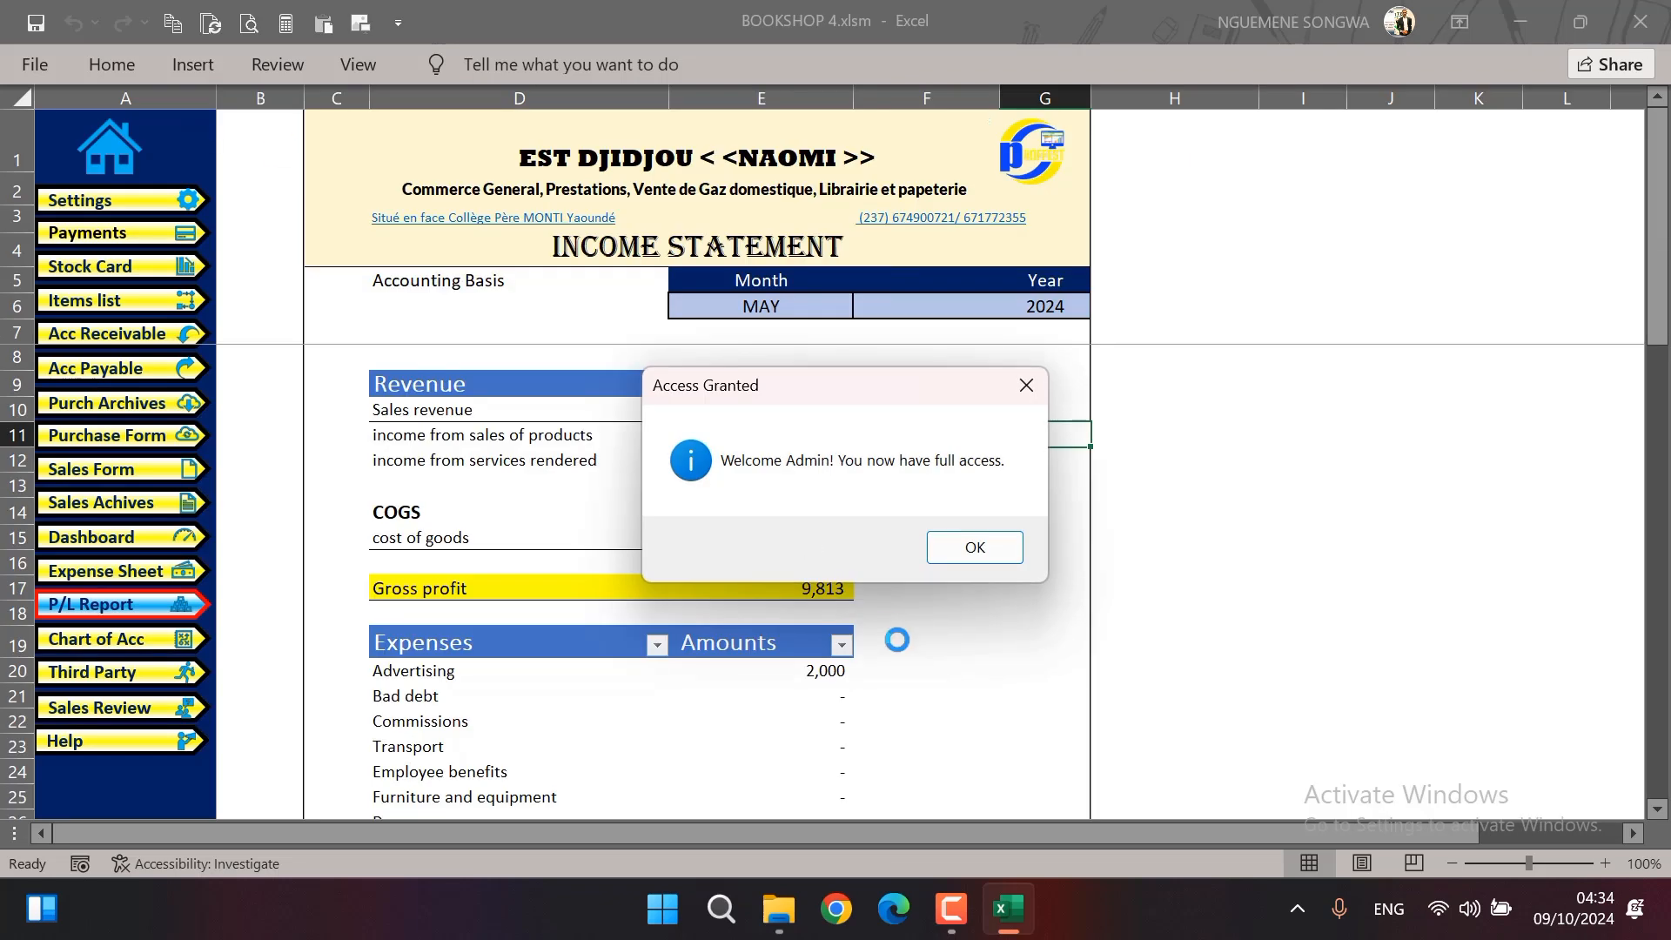
left_click(989, 543)
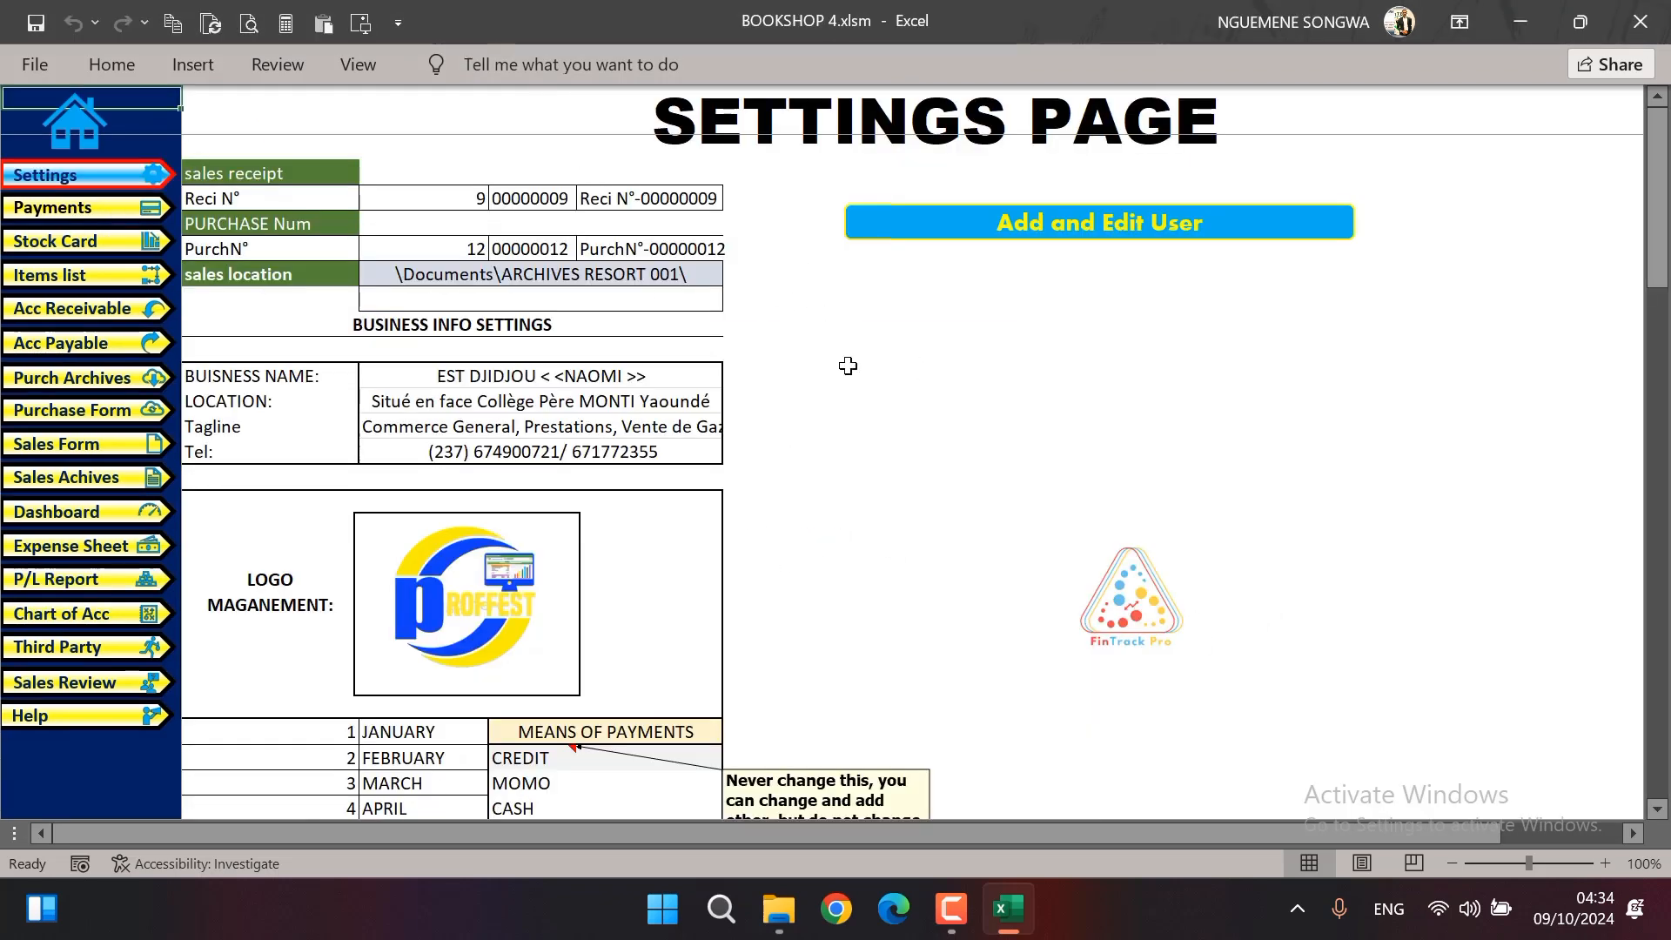
Bring up the Insert Picture dialog on the settings page and close it without inserting a picture
left_click(361, 26)
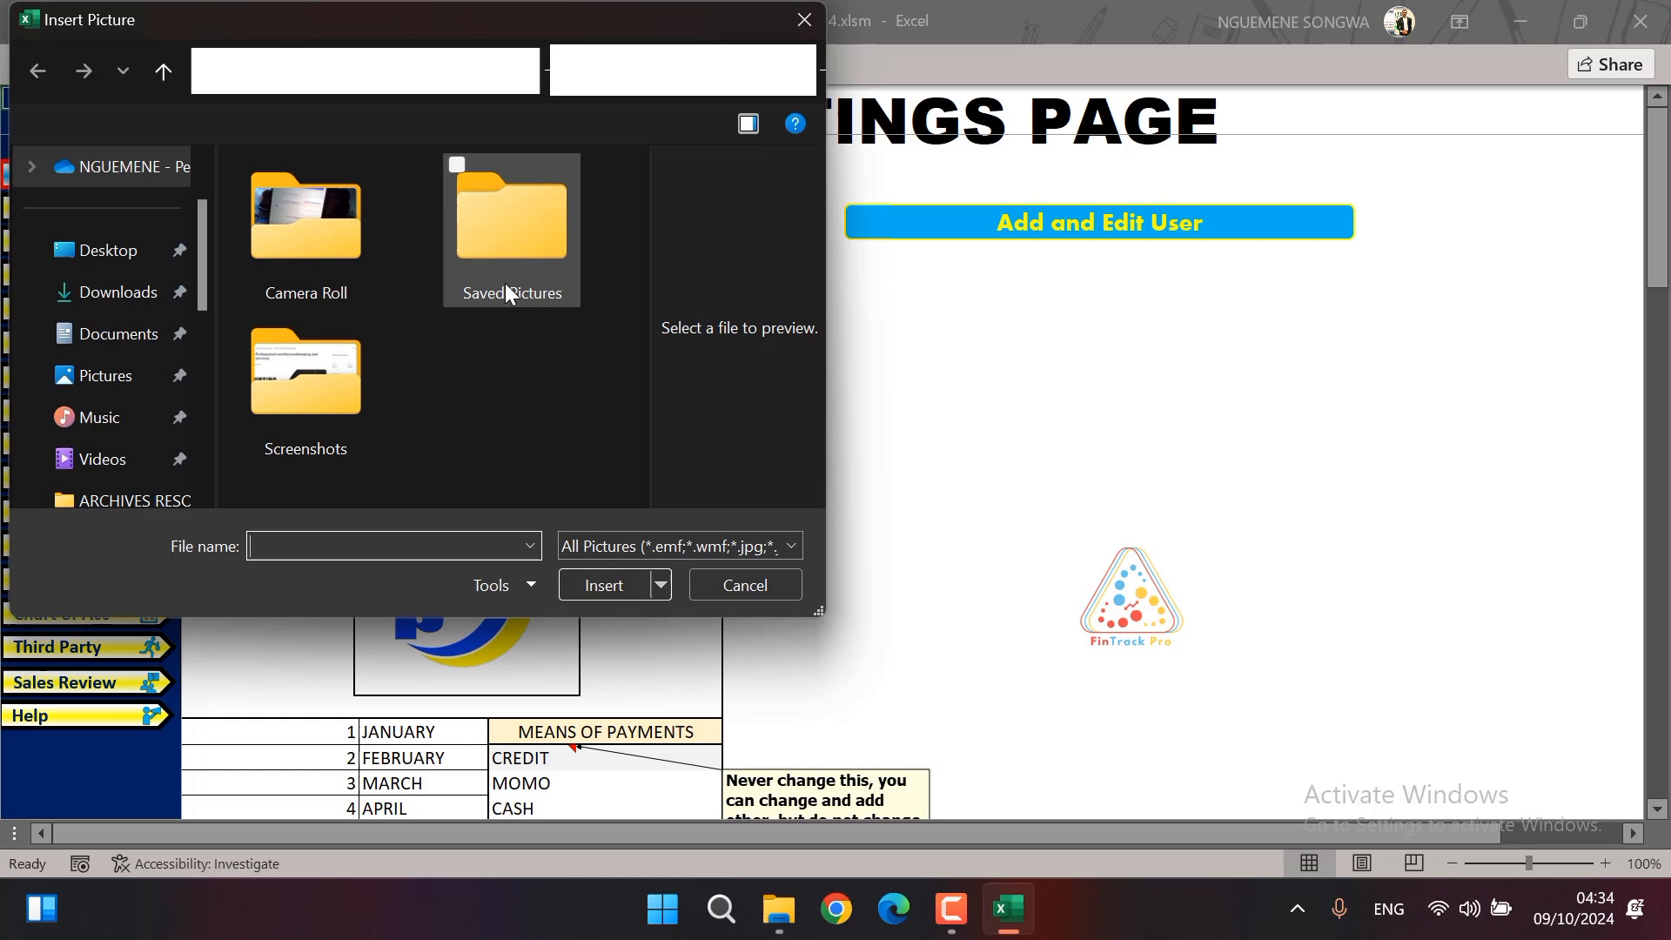
left_click(797, 23)
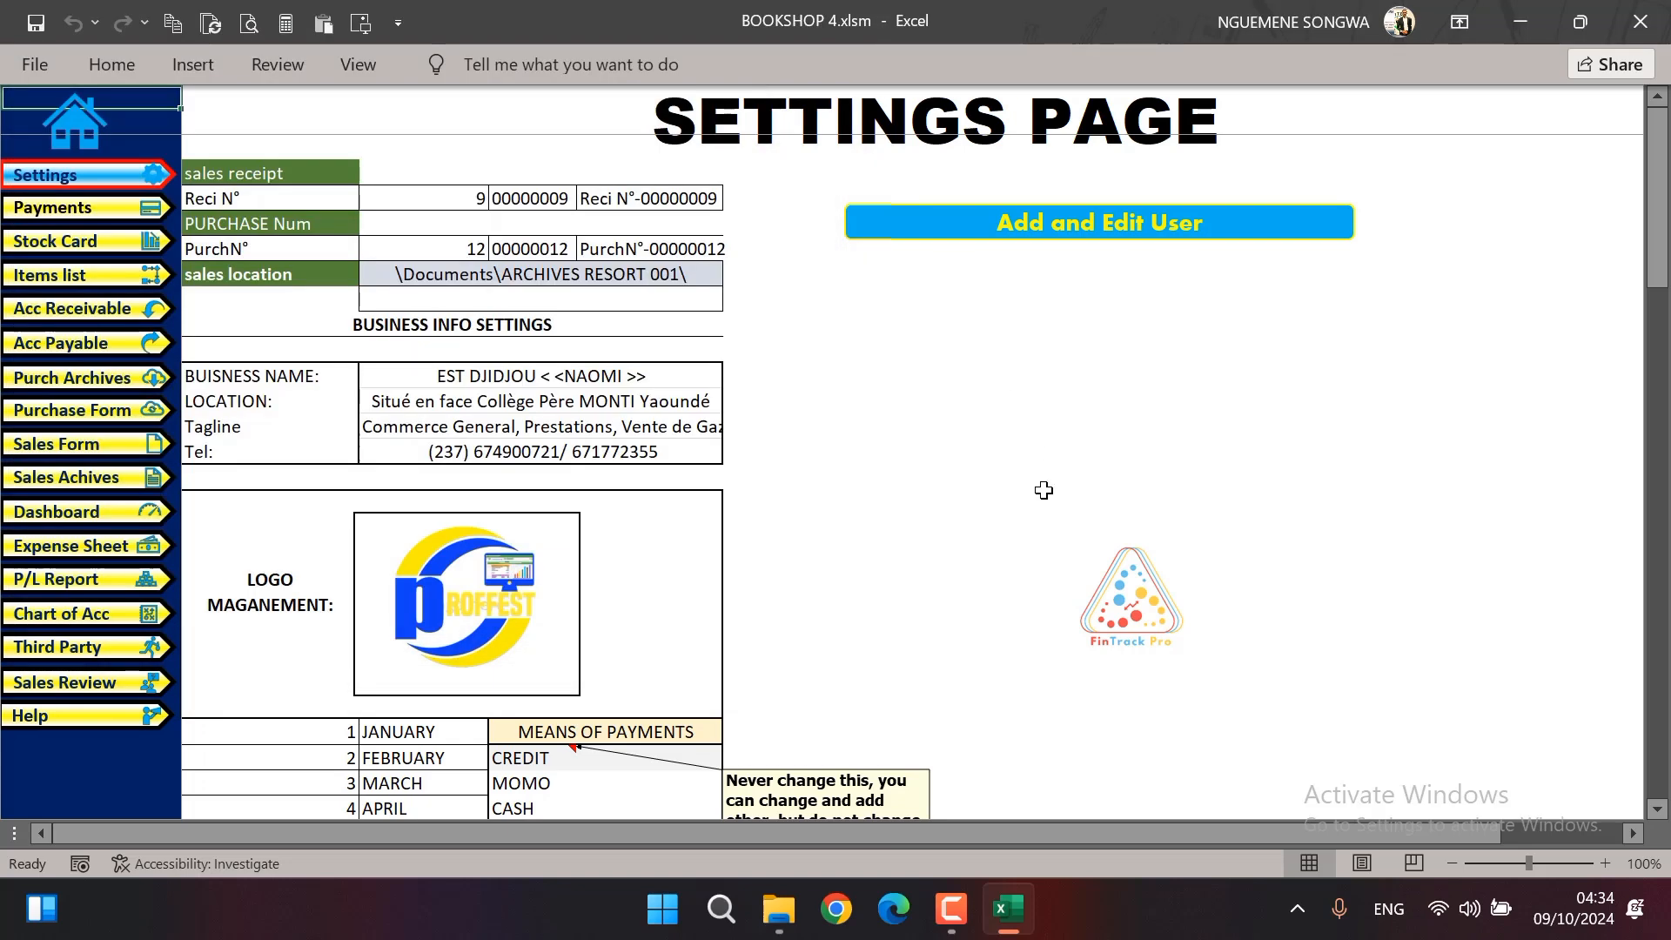